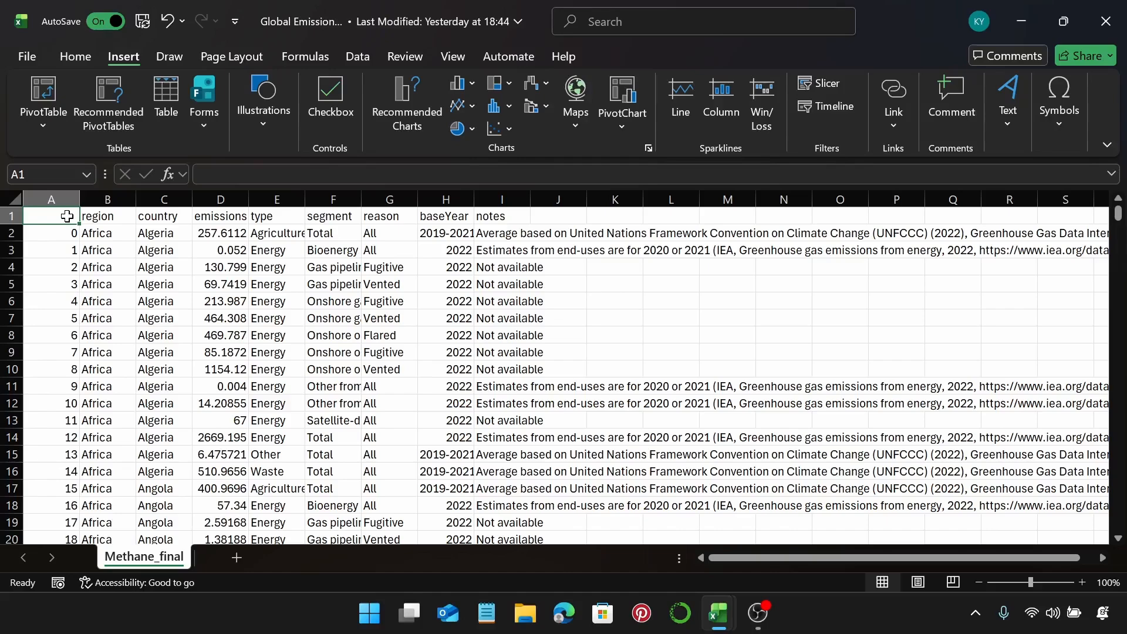
Convert the Methane_final data range A1:I1549 into a table with headers
{"action": "key", "text": "ctrl+shift+Right"}
{"action": "key", "text": "ctrl+shift+Right"}
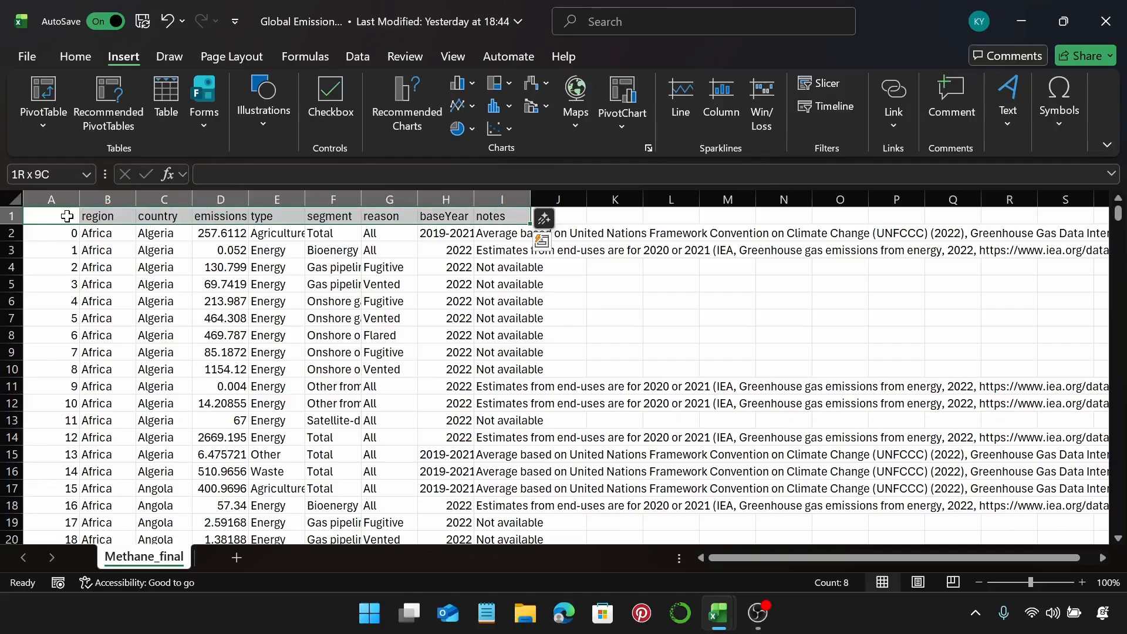
{"action": "key", "text": "ctrl+shift+Down"}
{"action": "key", "text": "ctrl+shift+Down"}
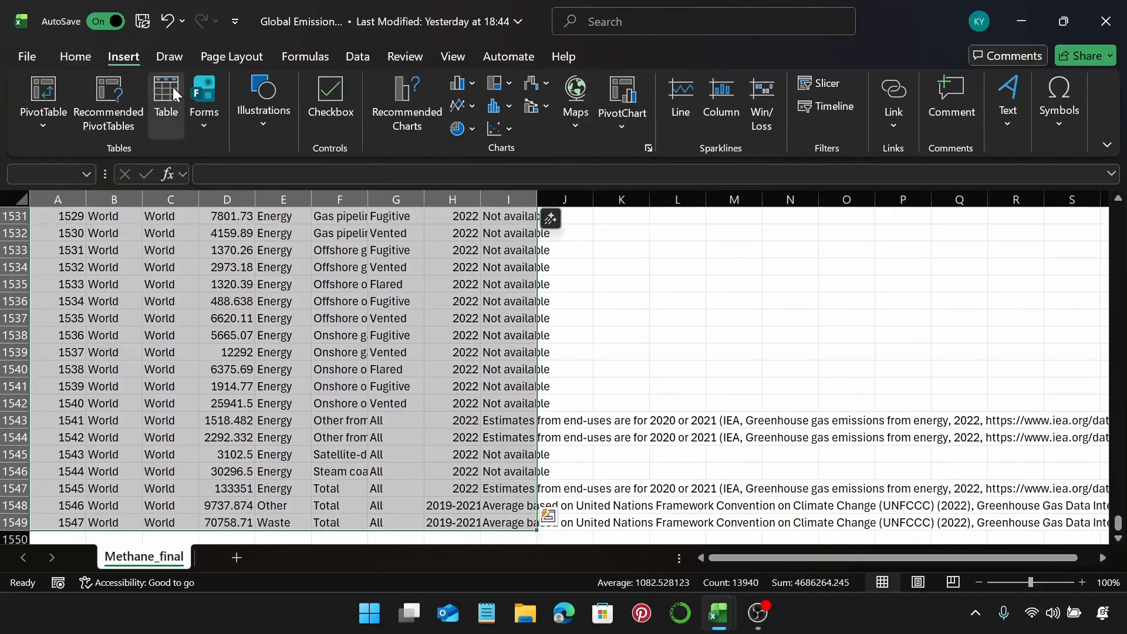
{"action": "left_click", "coordinate": [176, 109]}
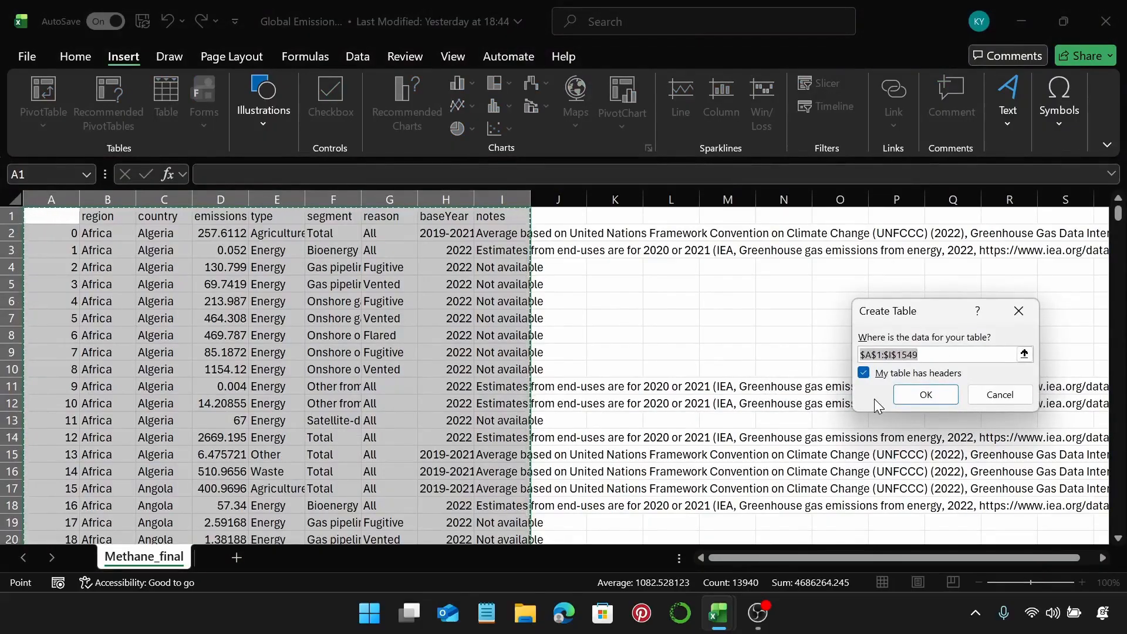
{"action": "left_click", "coordinate": [923, 394]}
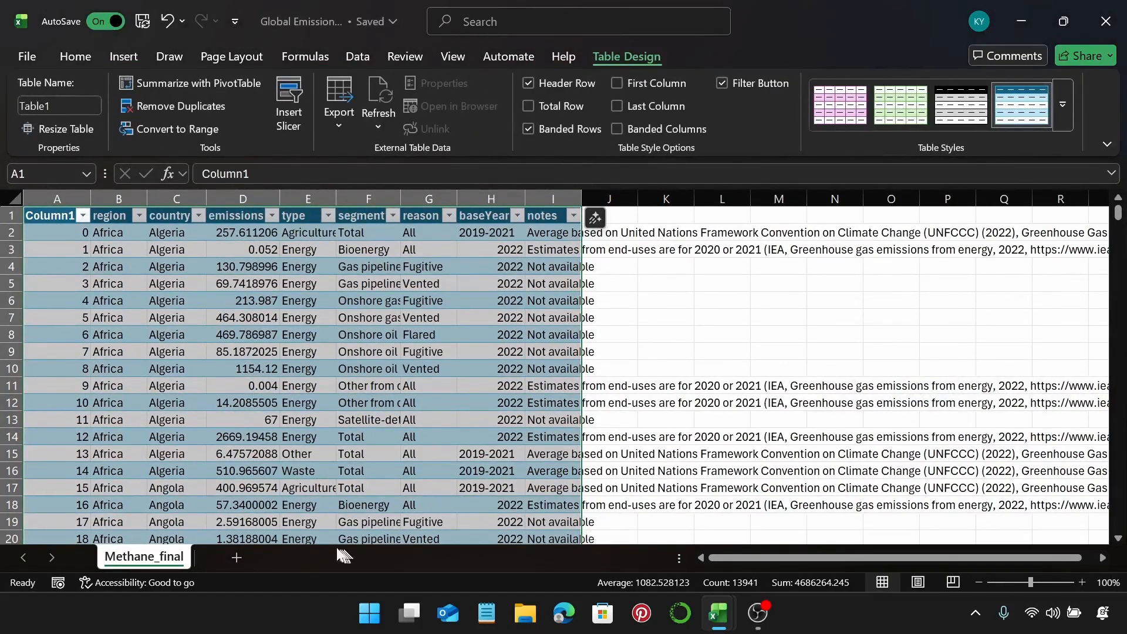
{"action": "left_click", "coordinate": [665, 339]}
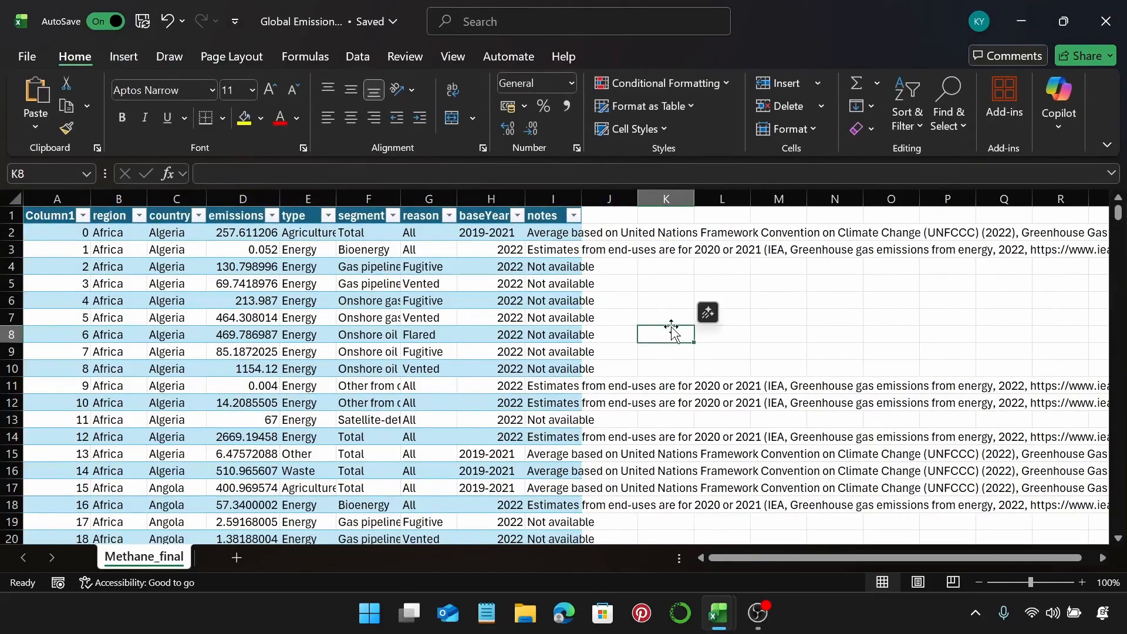
Add a new worksheet and name it Emissions by Region
{"action": "left_click", "coordinate": [237, 556]}
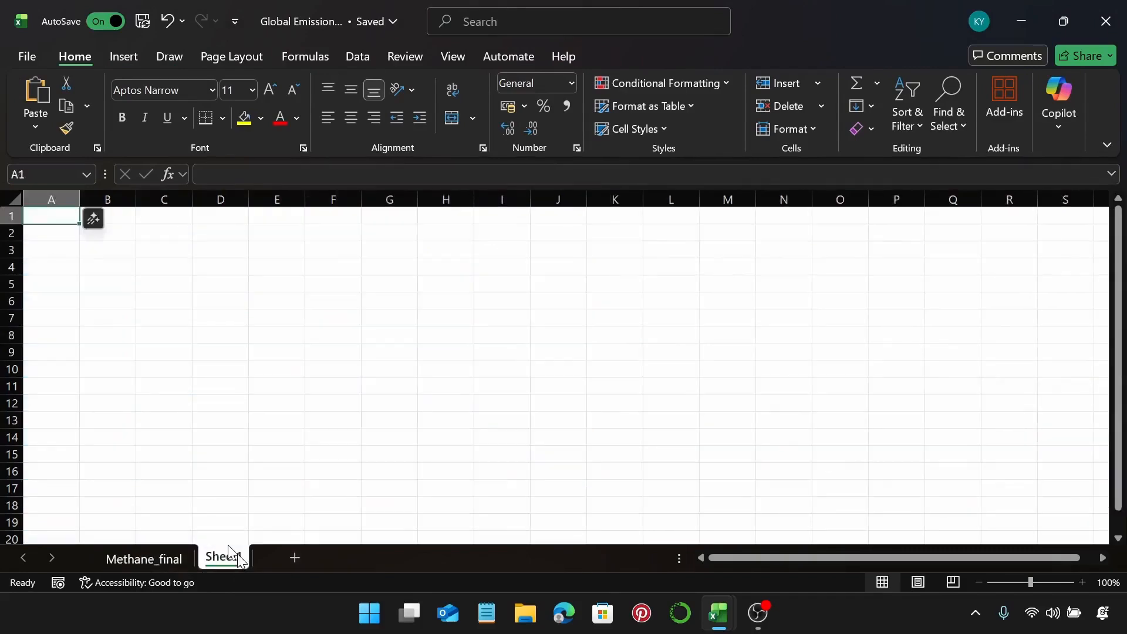
{"action": "double_click", "coordinate": [226, 560]}
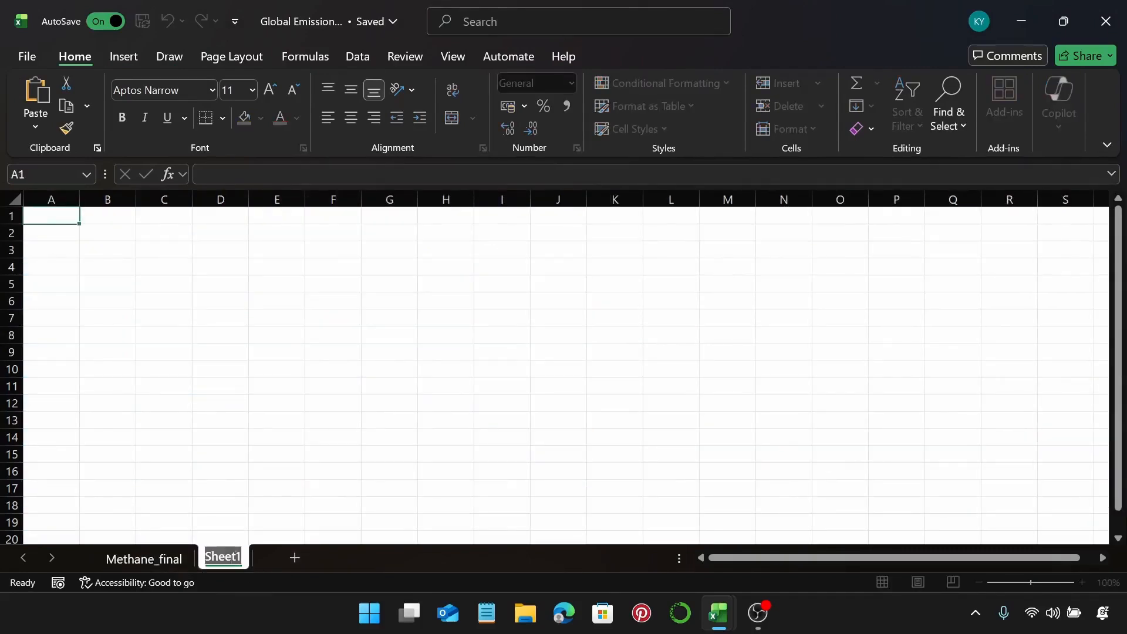
{"action": "type", "text": "S"}
{"action": "key", "text": "BackSpace"}
{"action": "type", "text": "Emission"}
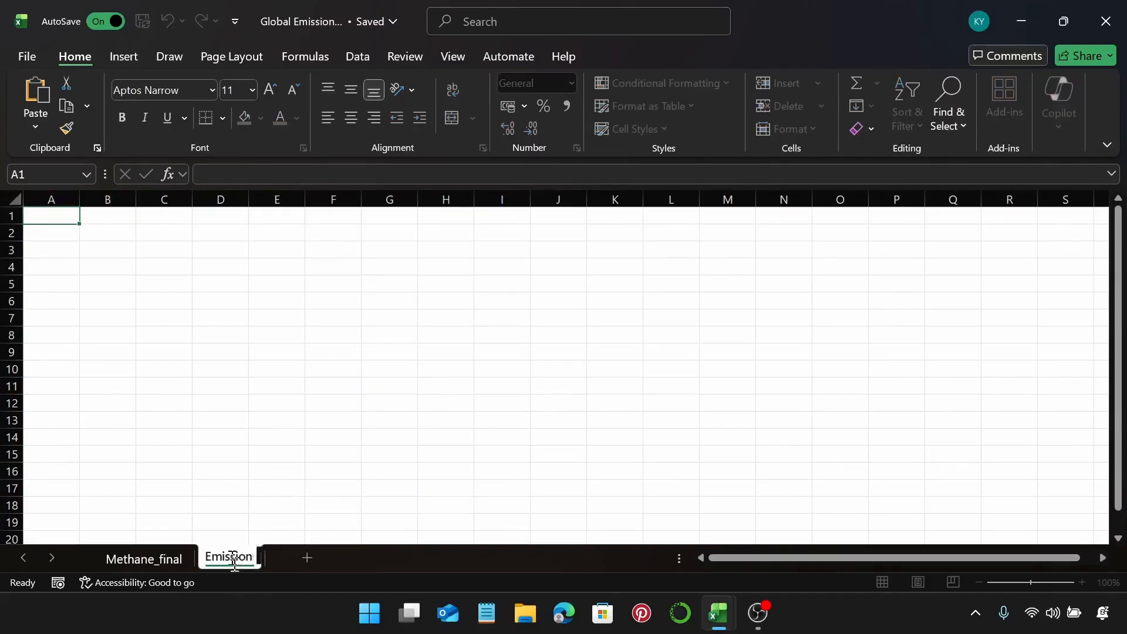
{"action": "type", "text": "s by R"}
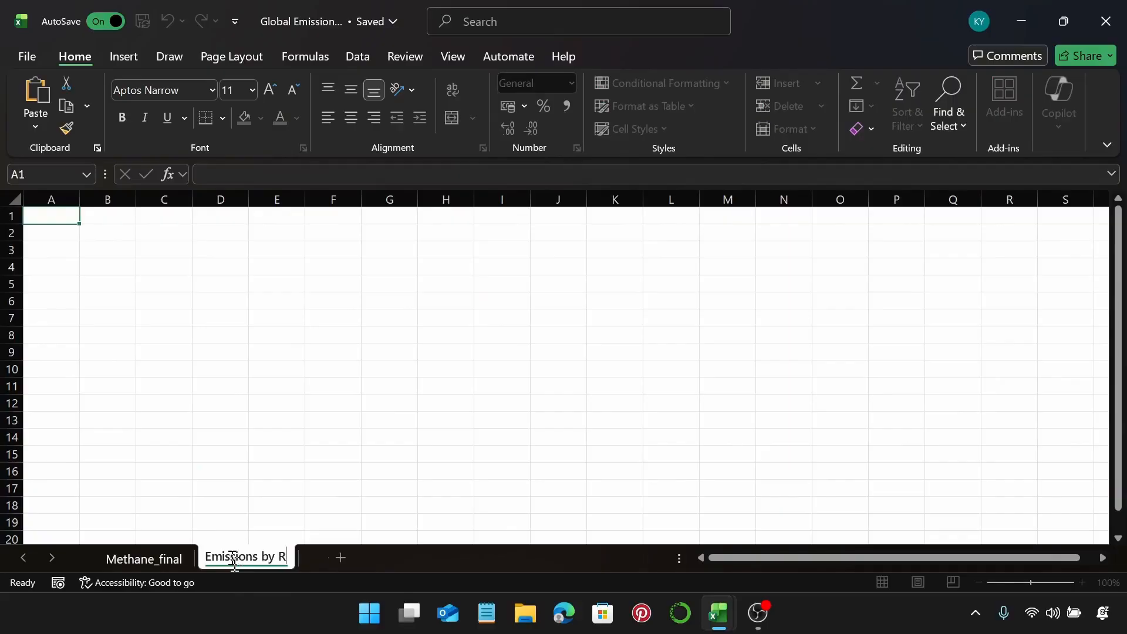
{"action": "type", "text": "egion"}
{"action": "key", "text": "Return"}
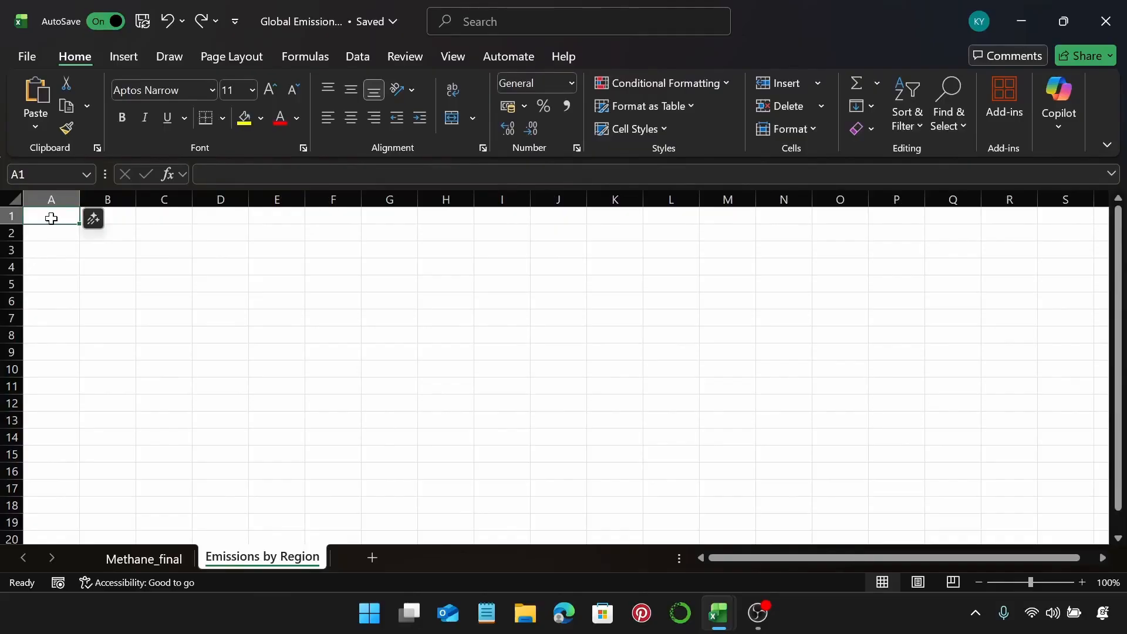
Insert a PivotTable at cell B2 of the Emissions by Region sheet, using the whole Methane_final table (Table1) as its source
{"action": "left_click", "coordinate": [120, 235]}
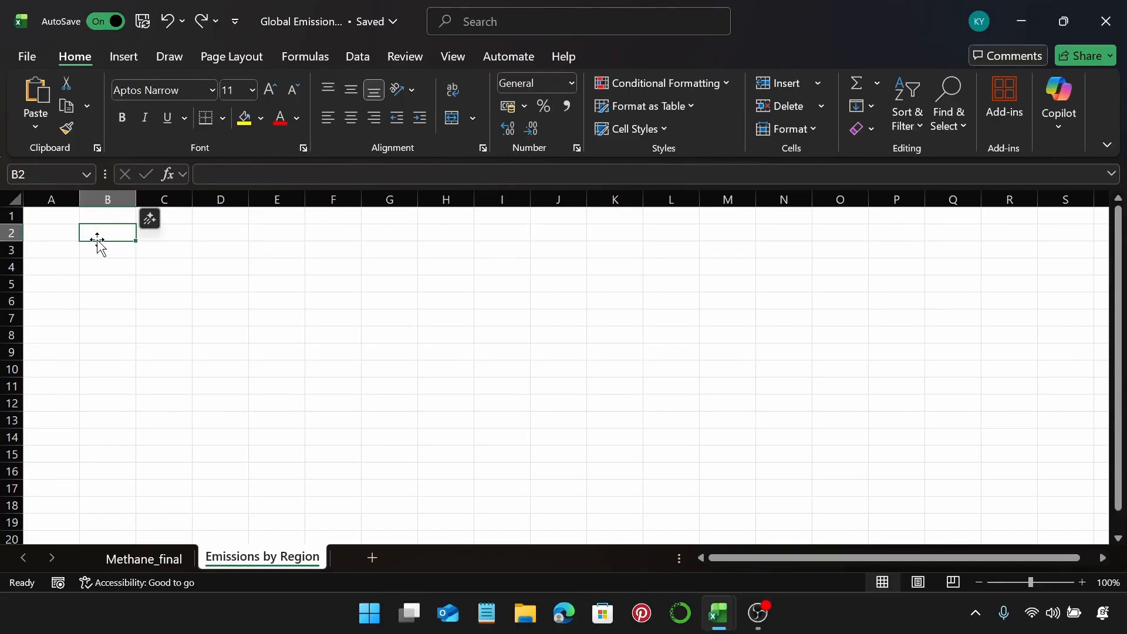
{"action": "left_click", "coordinate": [131, 61]}
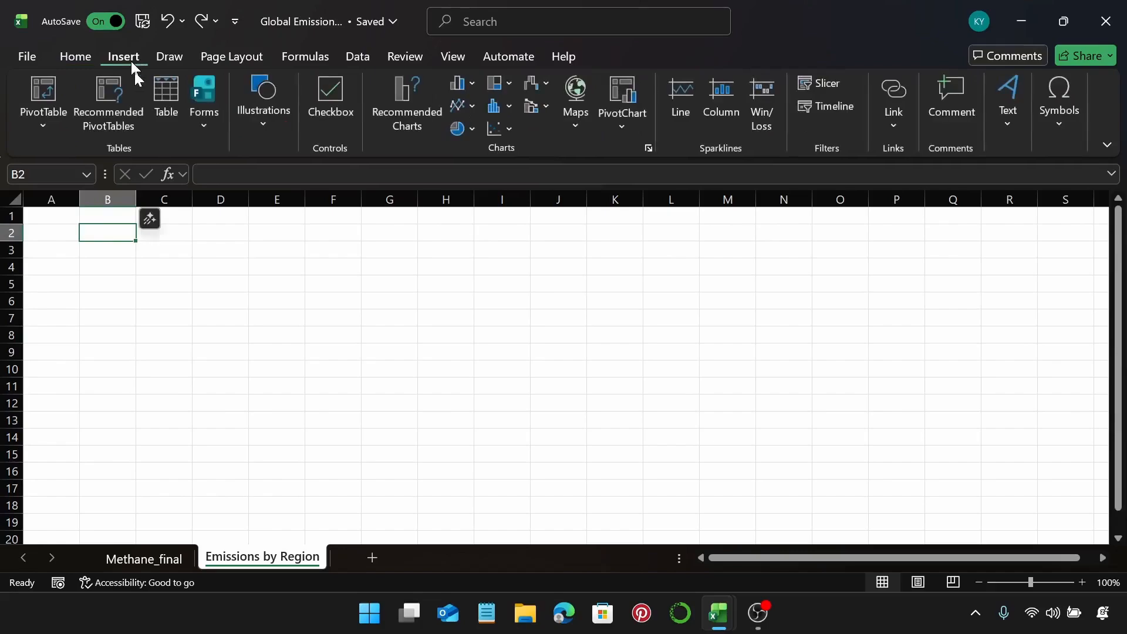
{"action": "left_click", "coordinate": [48, 87]}
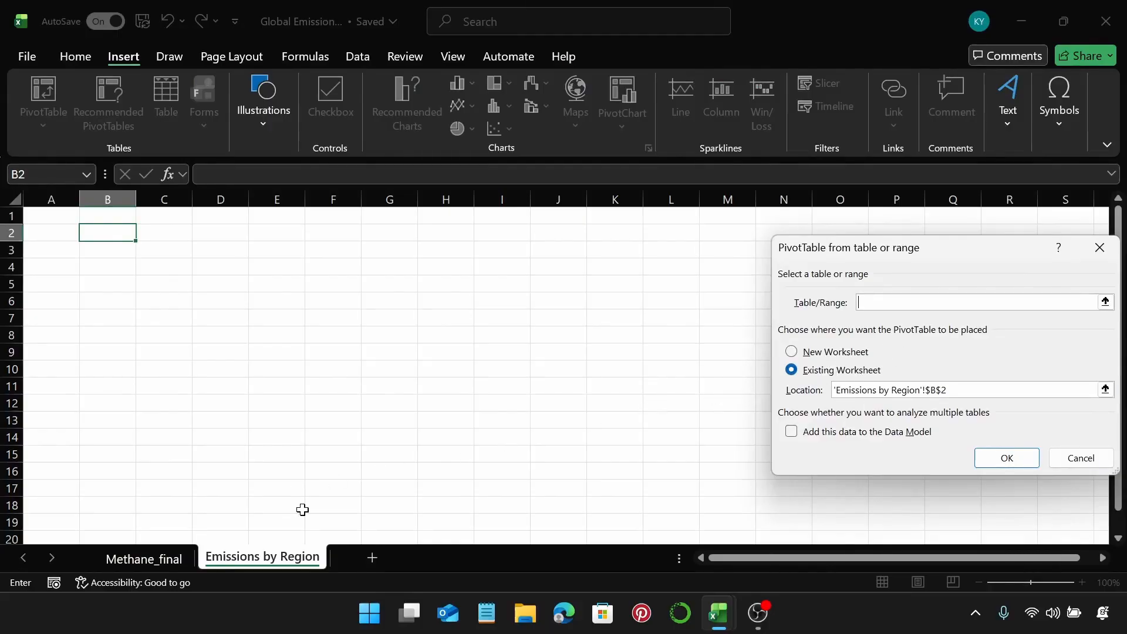
{"action": "left_click", "coordinate": [139, 557]}
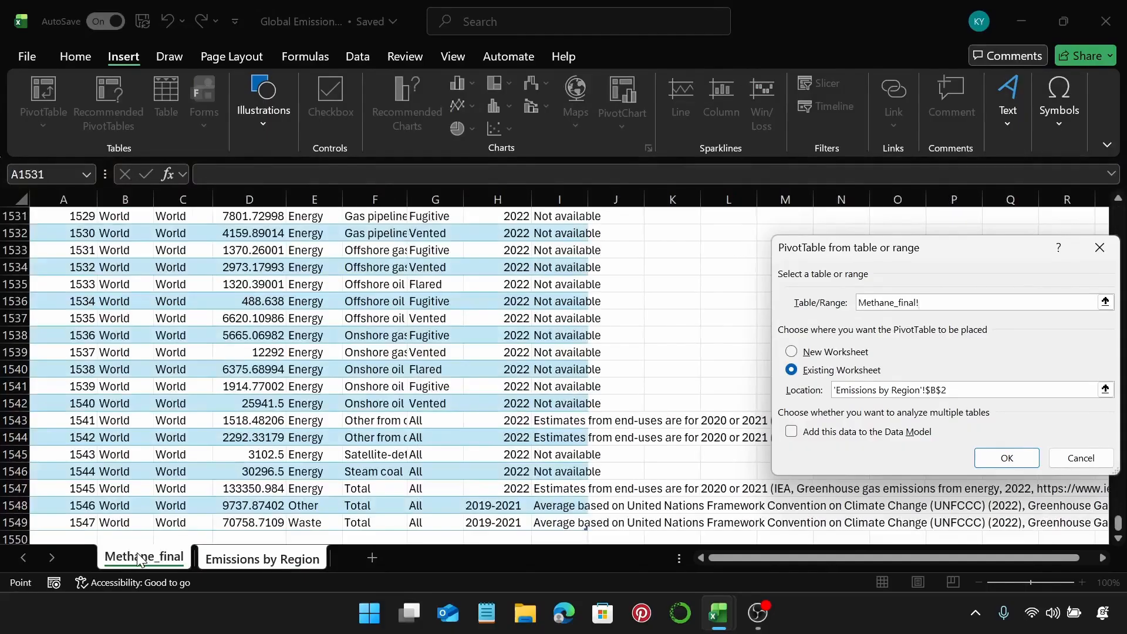
{"action": "scroll", "coordinate": [165, 464], "scroll_direction": "up", "scroll_amount": 10}
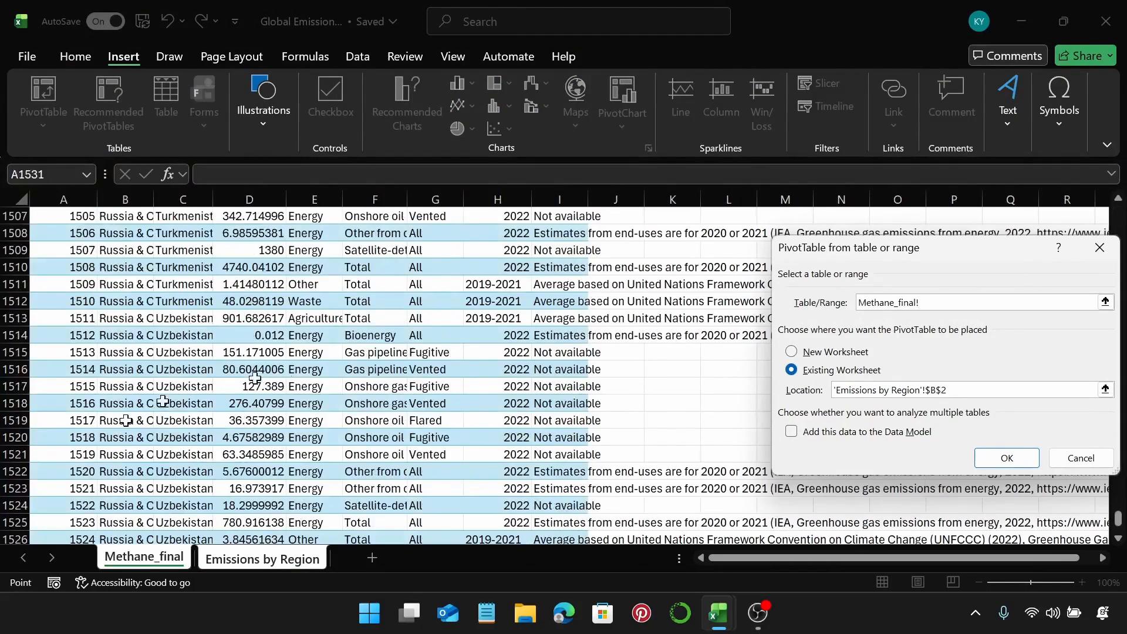
{"action": "scroll", "coordinate": [377, 282], "scroll_direction": "up", "scroll_amount": 20}
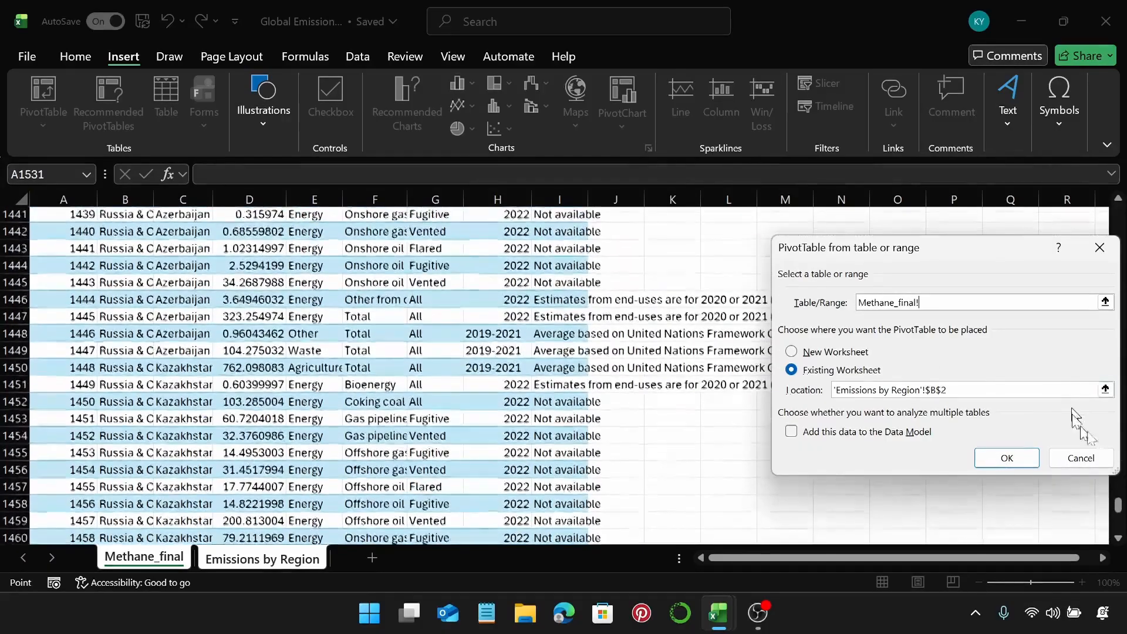
{"action": "left_click_drag", "start_coordinate": [1119, 504], "coordinate": [1119, 205]}
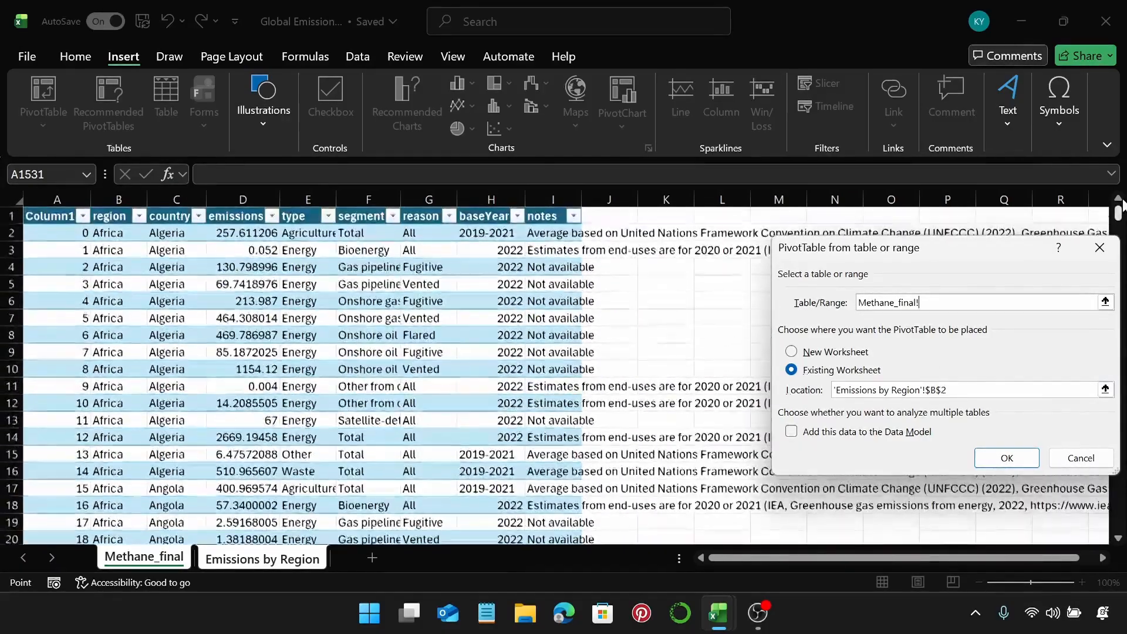
{"action": "left_click", "coordinate": [50, 216]}
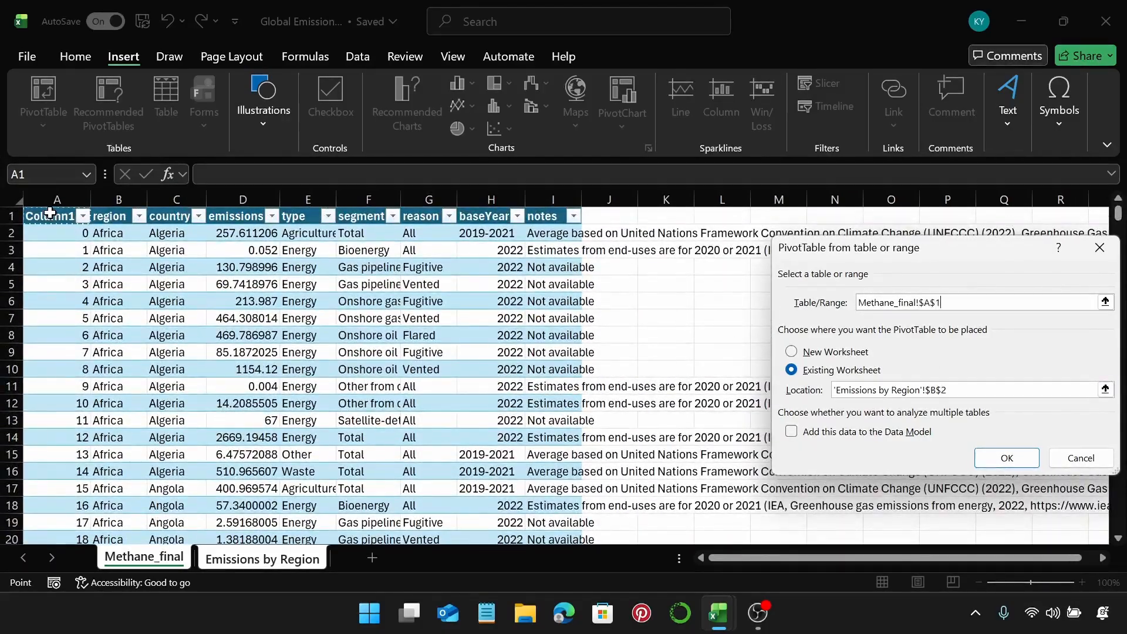
{"action": "key", "text": "ctrl+shift+Right"}
{"action": "key", "text": "ctrl+shift+Down"}
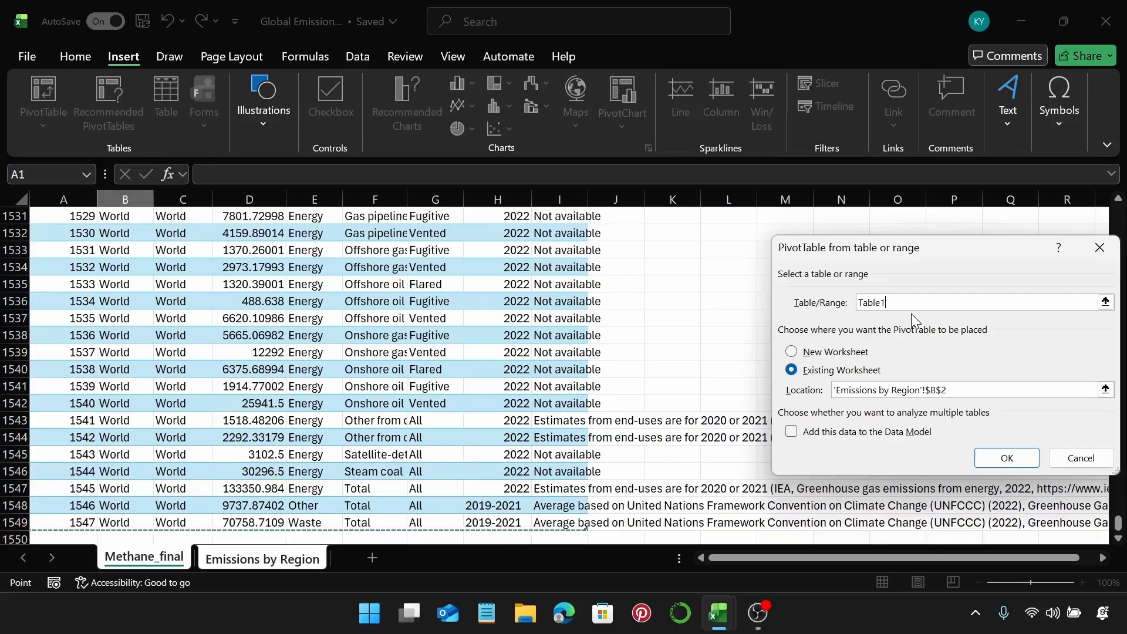
{"action": "left_click", "coordinate": [997, 458]}
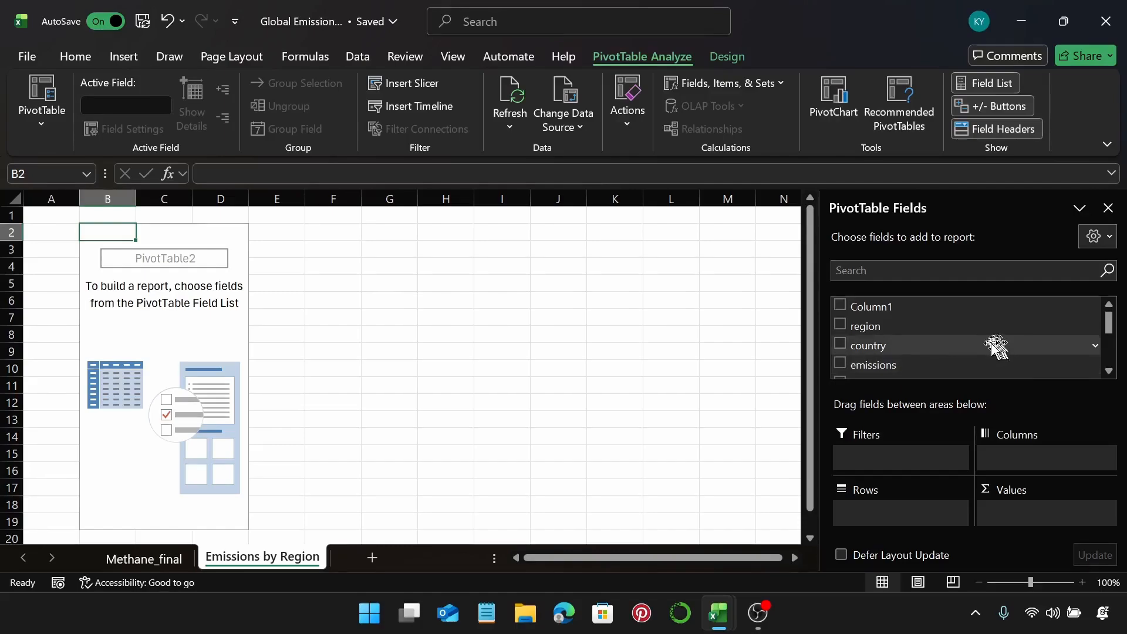
Lay out the PivotTable with region as rows, type as columns and the sum of emissions as values
{"action": "scroll", "coordinate": [993, 348], "scroll_direction": "down", "scroll_amount": 1}
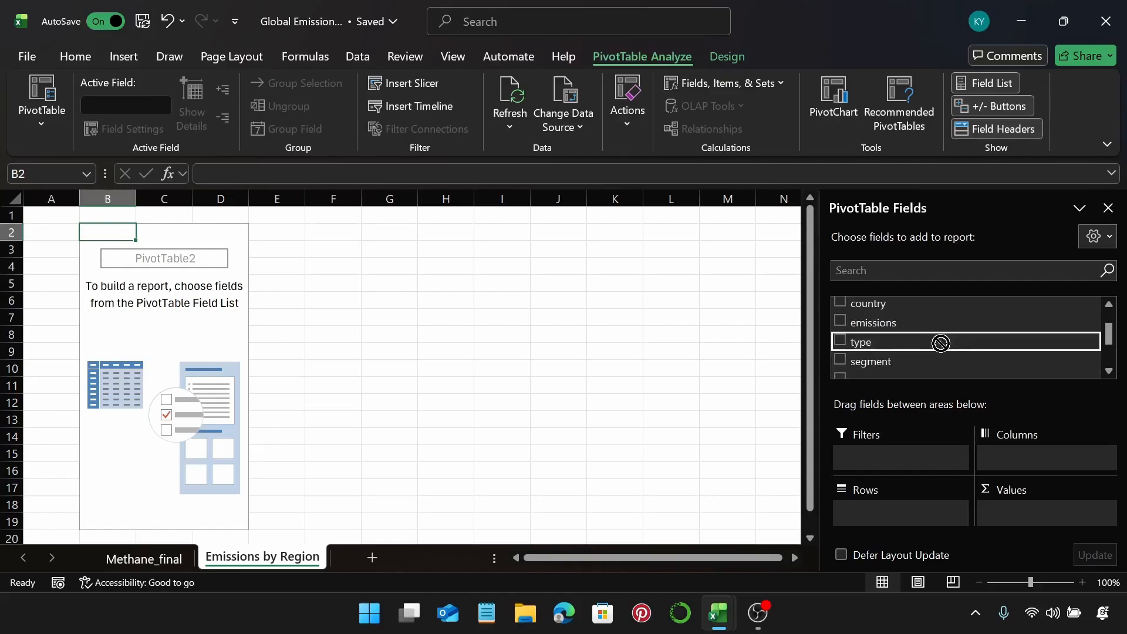
{"action": "scroll", "coordinate": [919, 364], "scroll_direction": "up", "scroll_amount": 1}
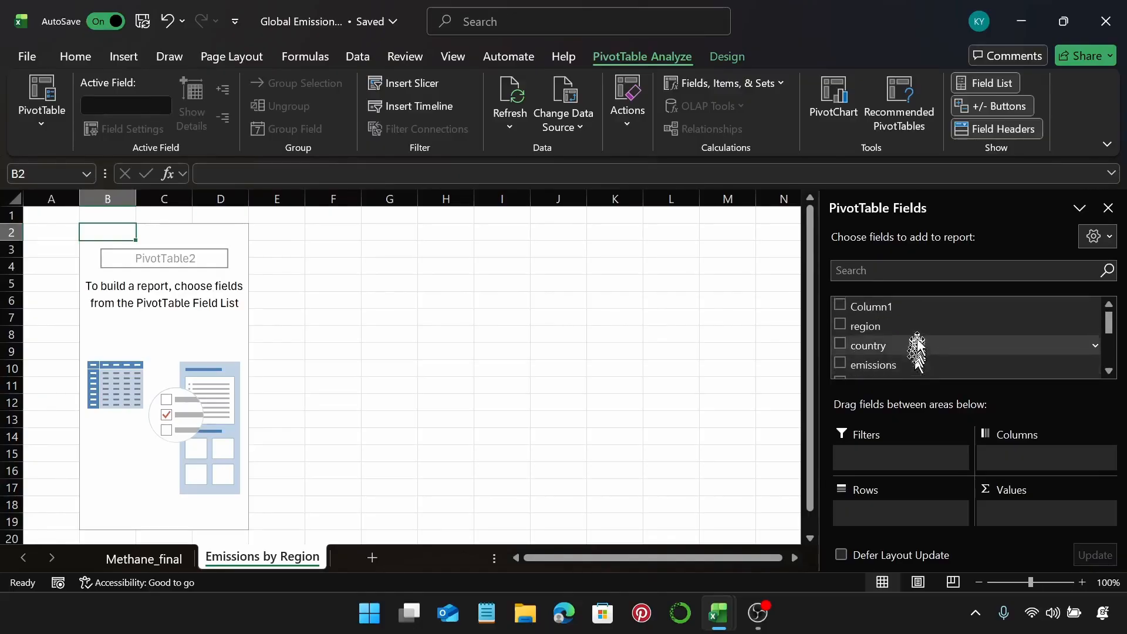
{"action": "left_click_drag", "start_coordinate": [910, 327], "coordinate": [898, 516]}
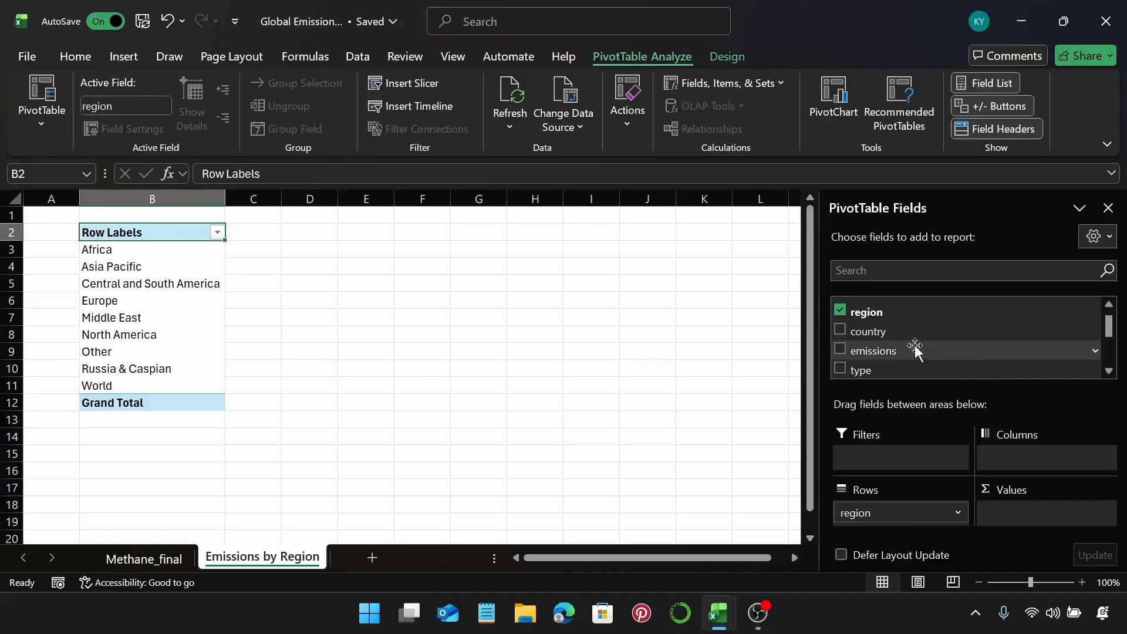
{"action": "left_click_drag", "start_coordinate": [915, 348], "coordinate": [1042, 512]}
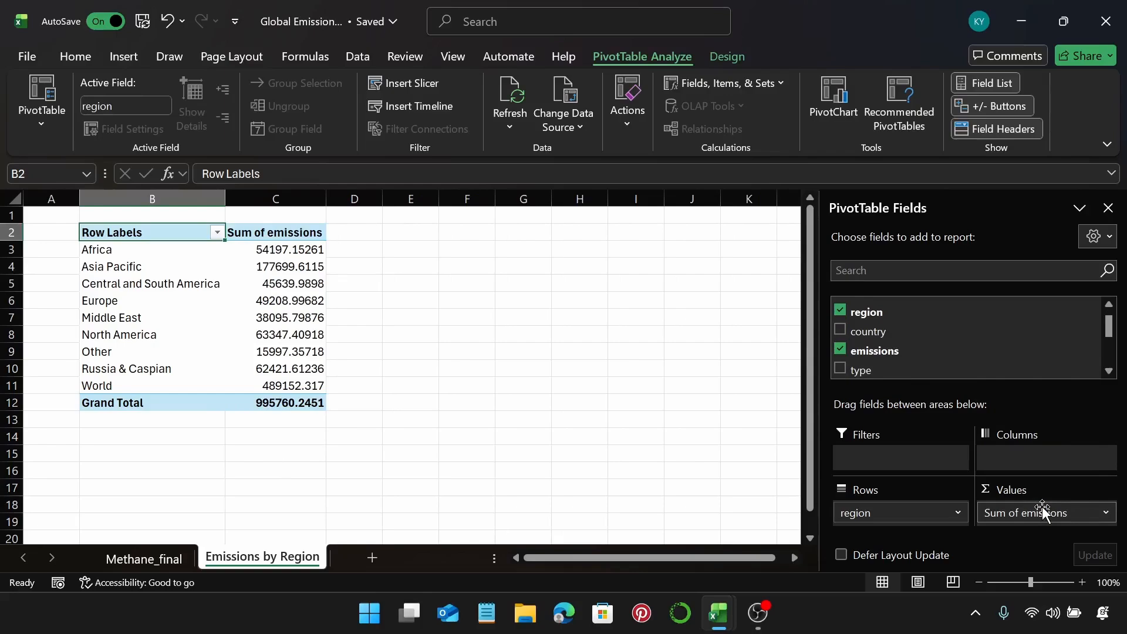
{"action": "left_click_drag", "start_coordinate": [884, 372], "coordinate": [1044, 464]}
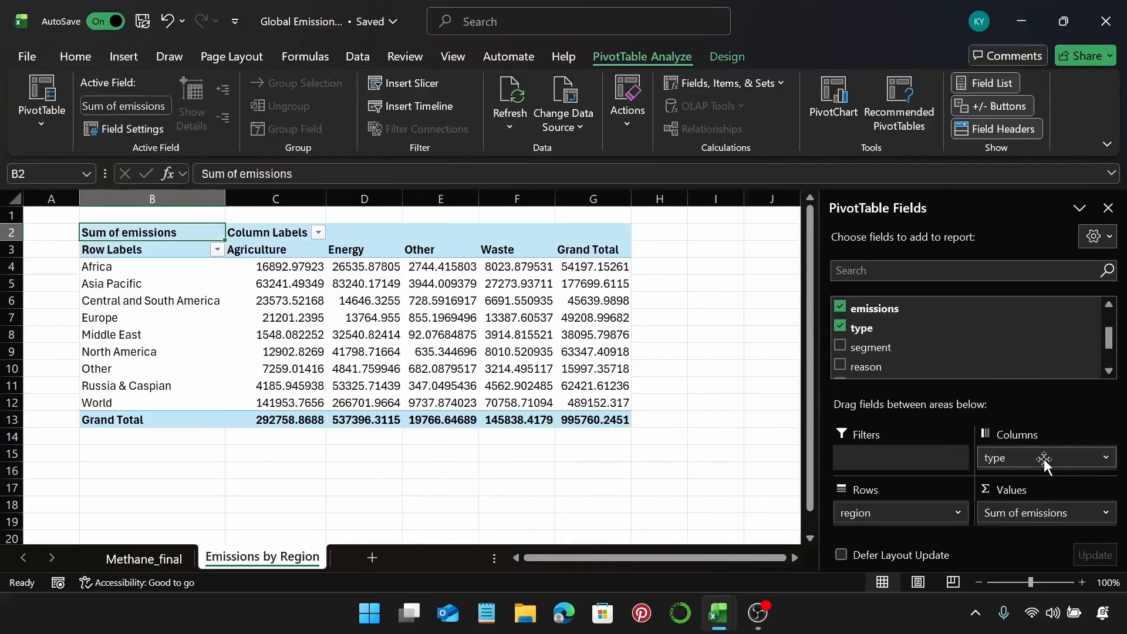
Remove the Grand Total row and the Grand Total column from the PivotTable
{"action": "left_click", "coordinate": [113, 419]}
{"action": "right_click", "coordinate": [113, 419]}
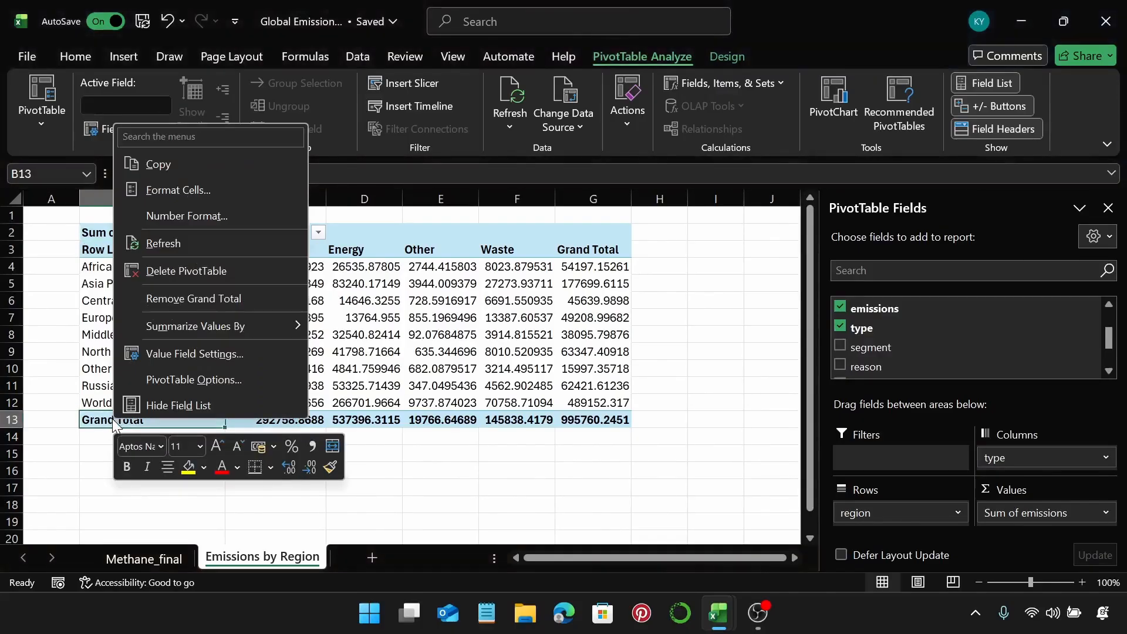
{"action": "left_click", "coordinate": [216, 299]}
{"action": "left_click", "coordinate": [604, 252]}
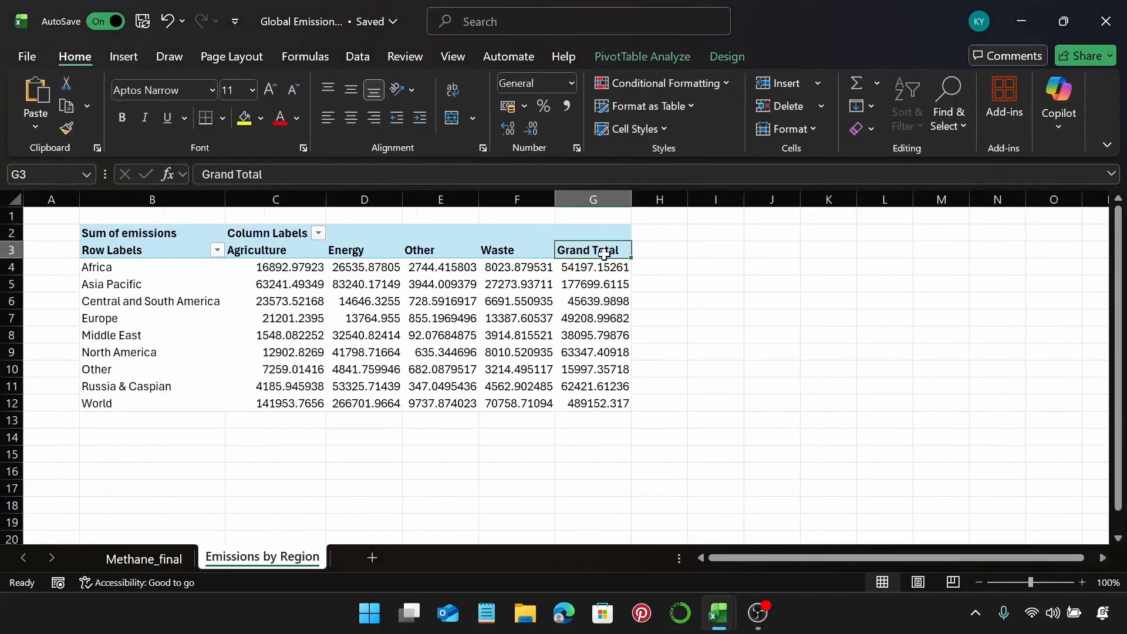
{"action": "right_click", "coordinate": [604, 254]}
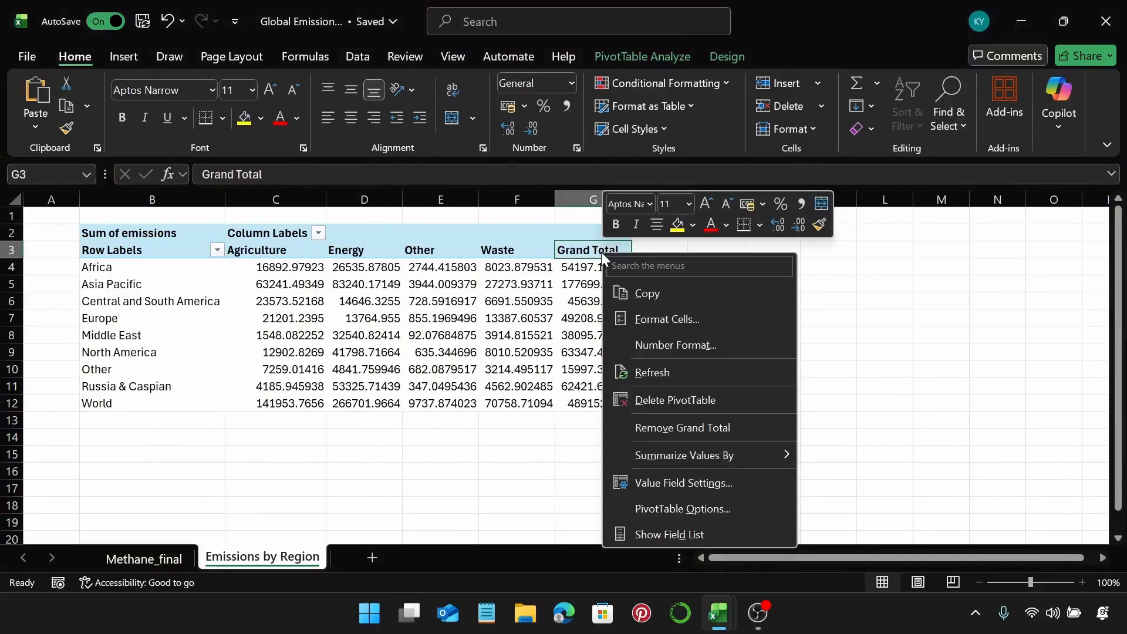
{"action": "left_click", "coordinate": [682, 427]}
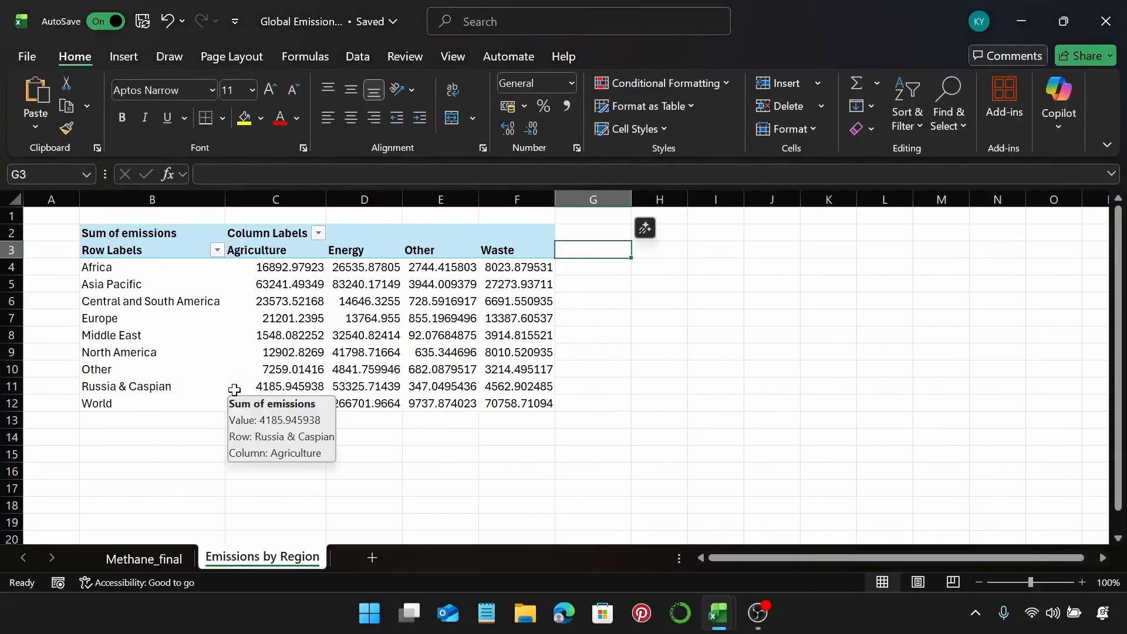
Sort the PivotTable's regions in descending order by Sum of emissions
{"action": "left_click", "coordinate": [217, 250]}
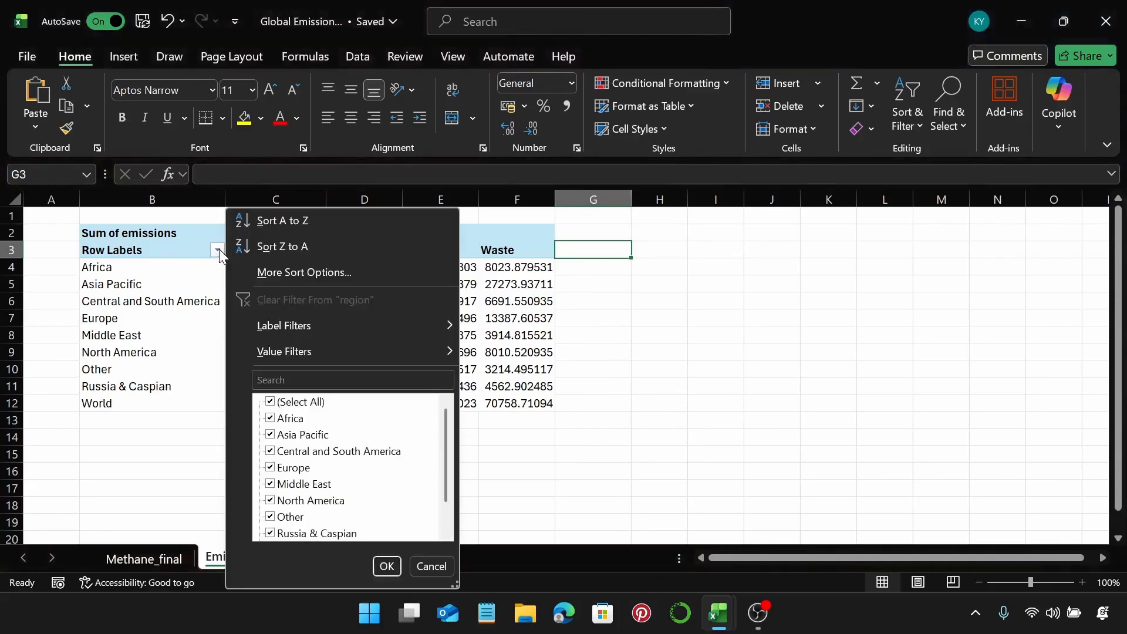
{"action": "left_click", "coordinate": [295, 275]}
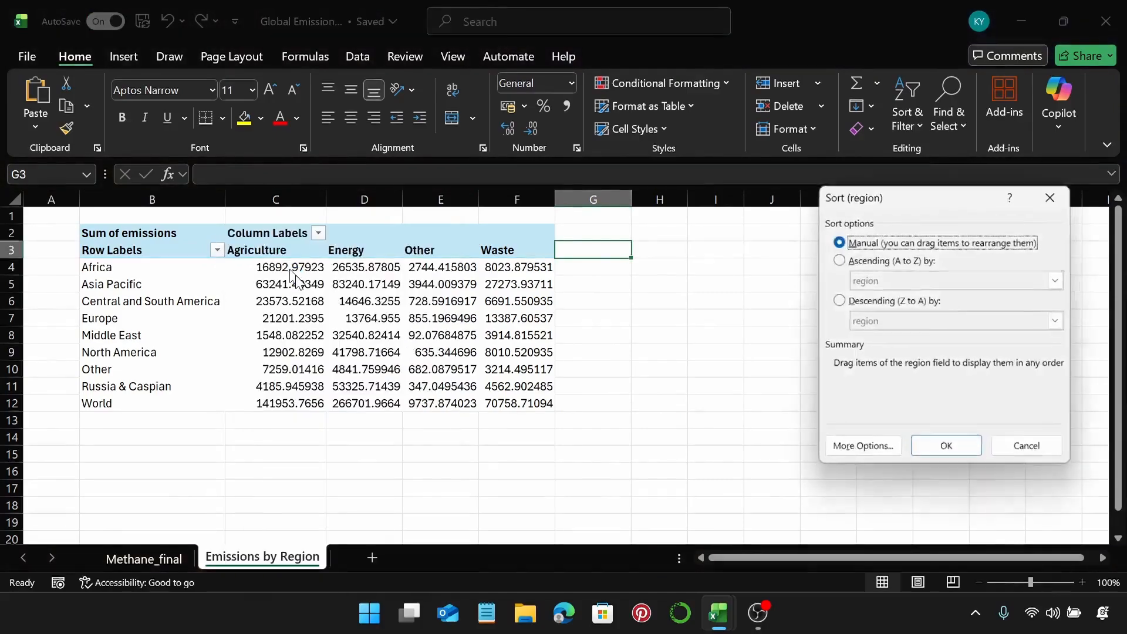
{"action": "left_click", "coordinate": [839, 301]}
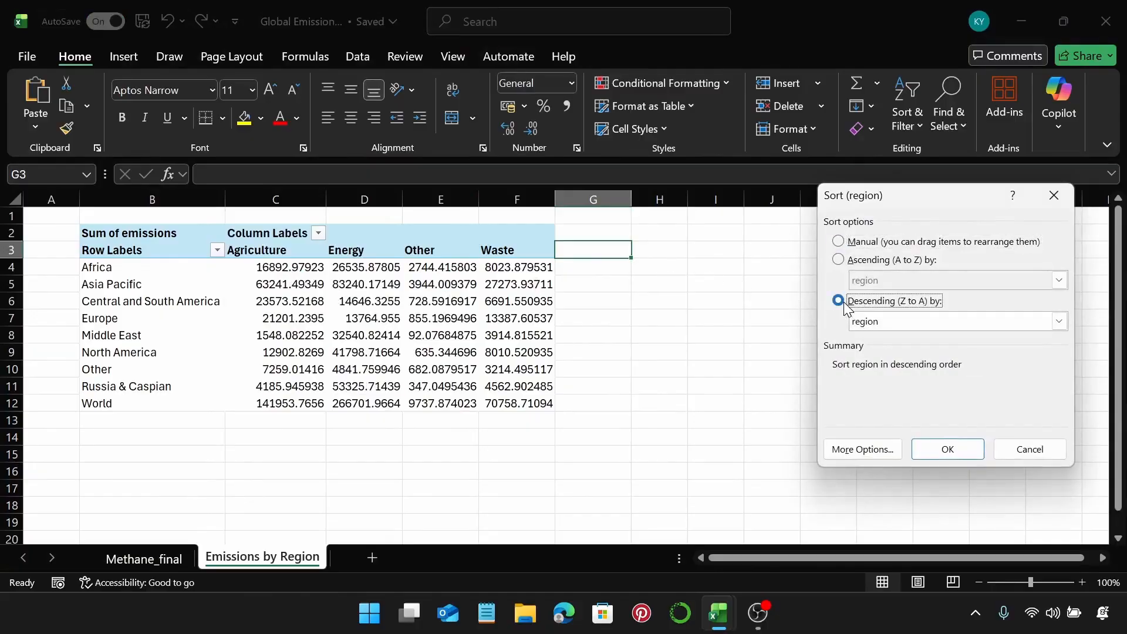
{"action": "left_click", "coordinate": [1059, 322]}
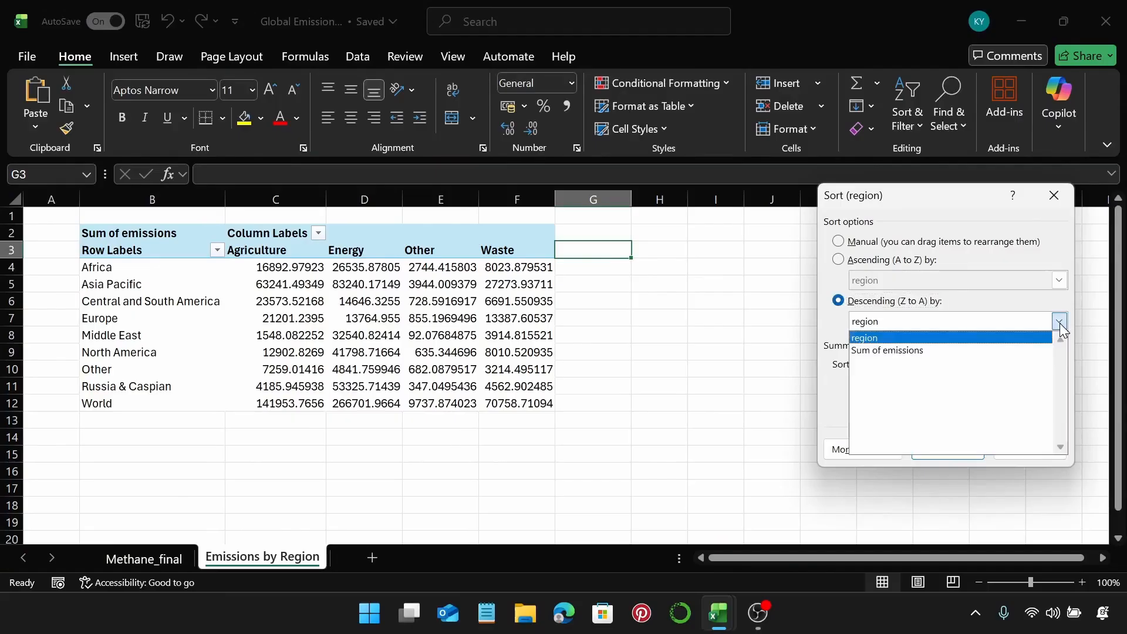
{"action": "left_click", "coordinate": [930, 351]}
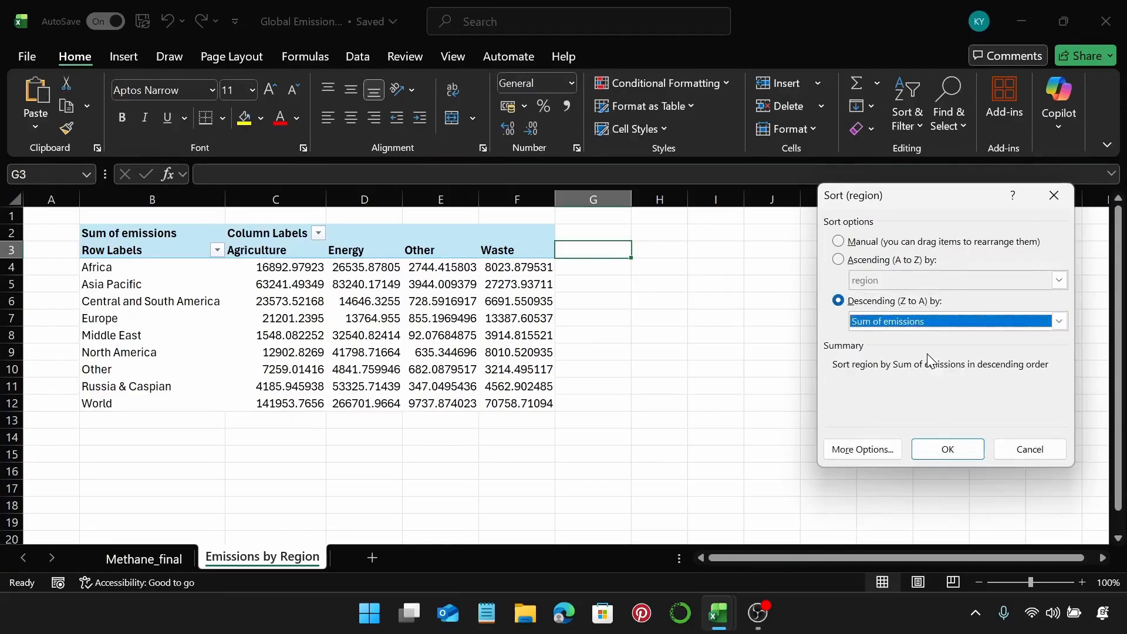
{"action": "left_click", "coordinate": [943, 448]}
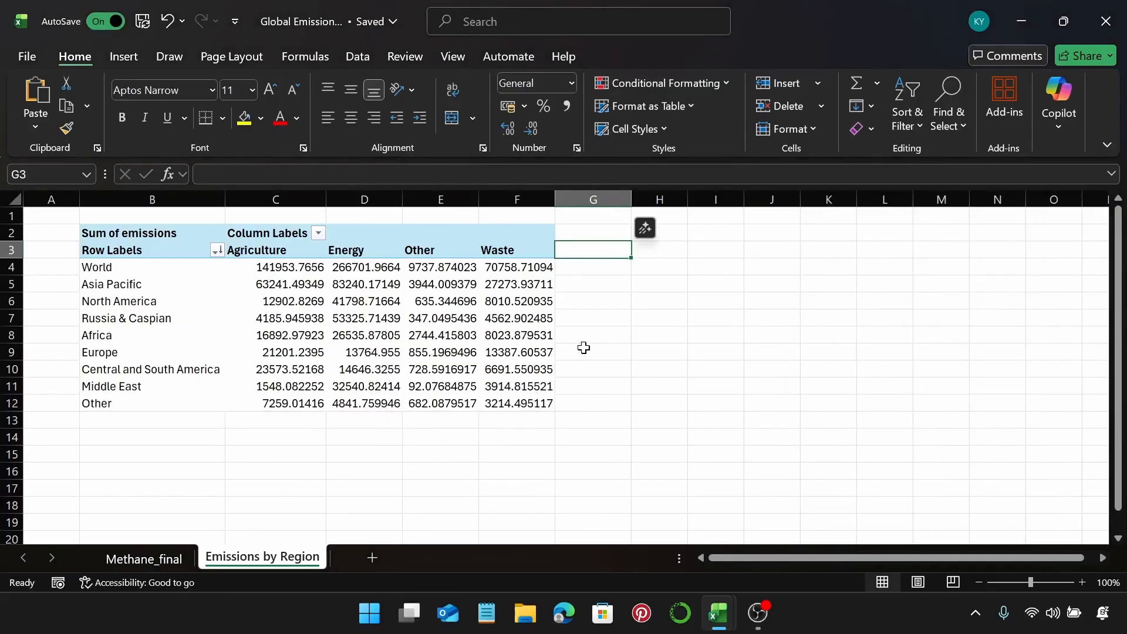
Insert a 2-D stacked column PivotChart from the emissions PivotTable
{"action": "left_click", "coordinate": [272, 304]}
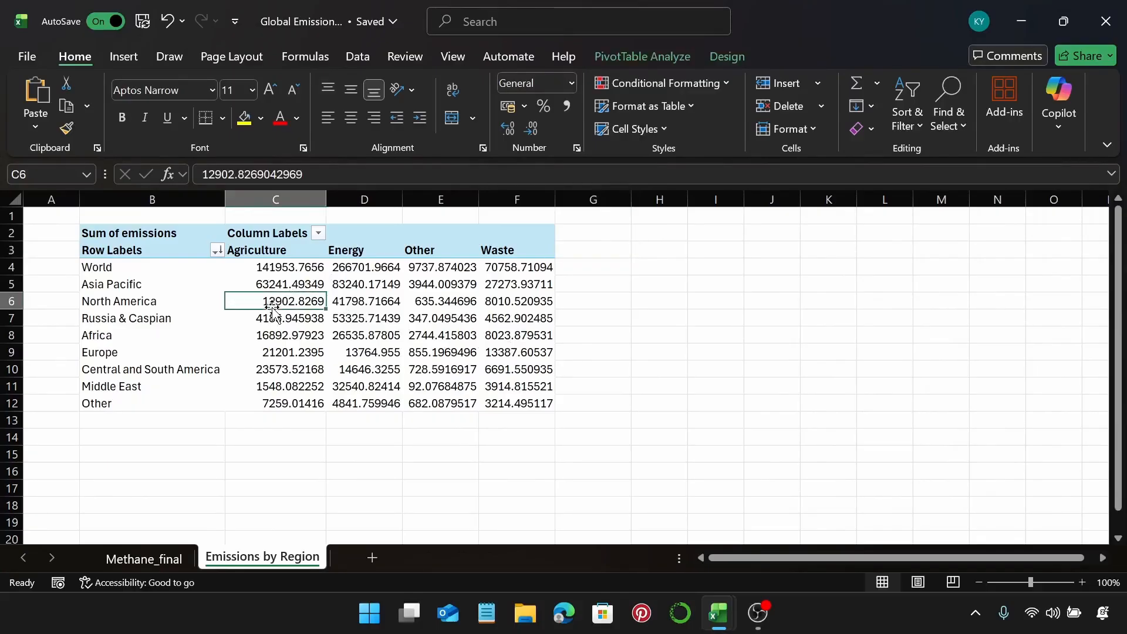
{"action": "left_click", "coordinate": [130, 58]}
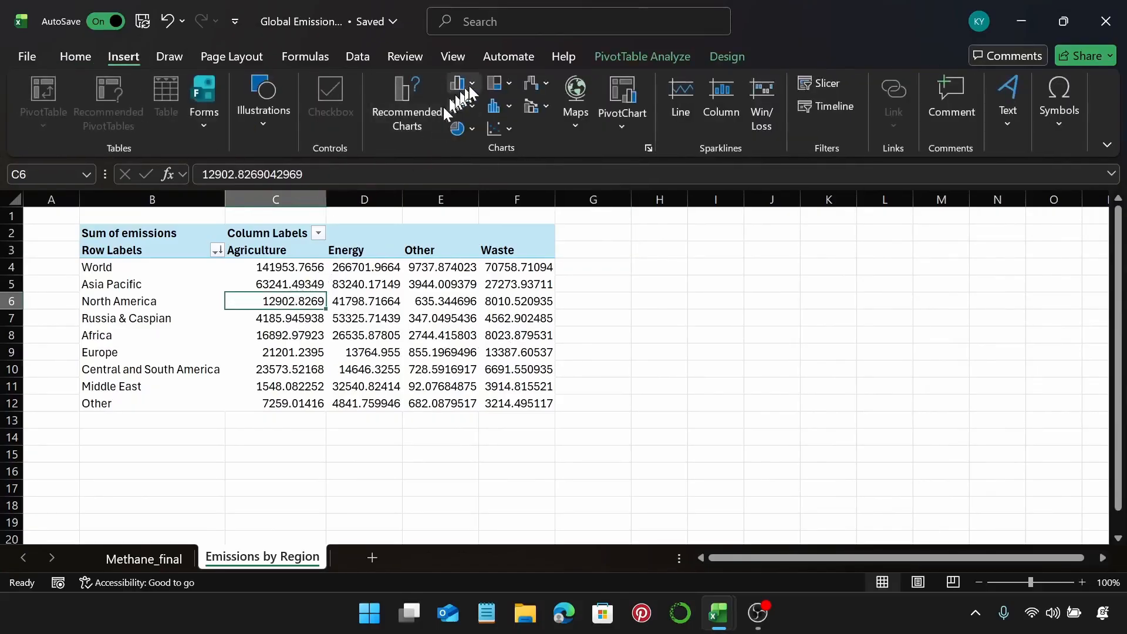
{"action": "left_click", "coordinate": [469, 86]}
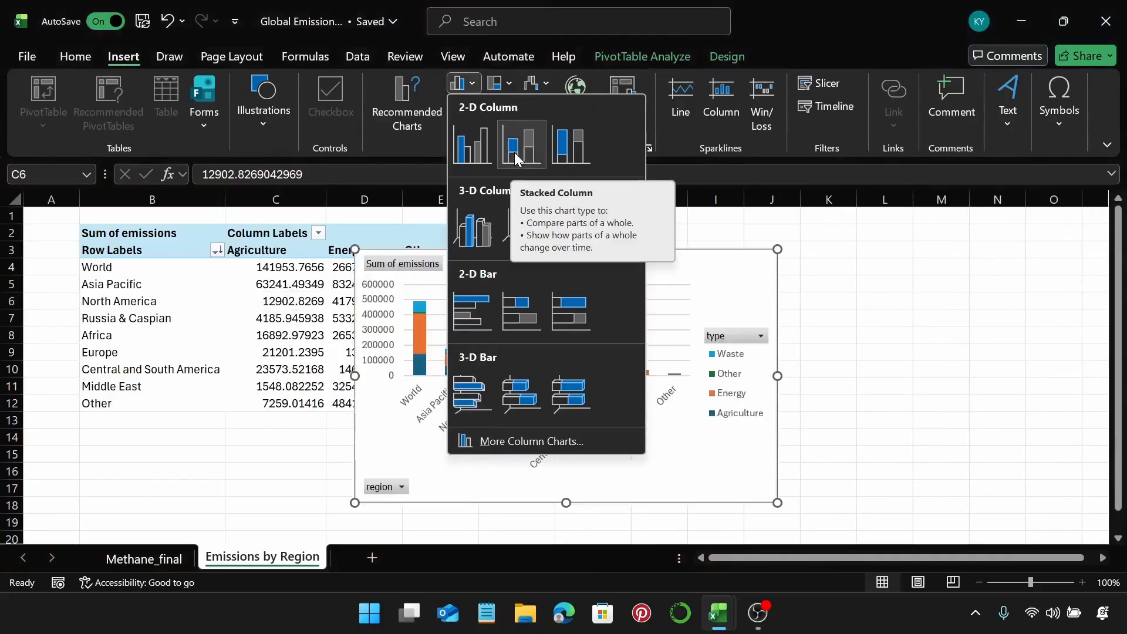
{"action": "left_click", "coordinate": [515, 153]}
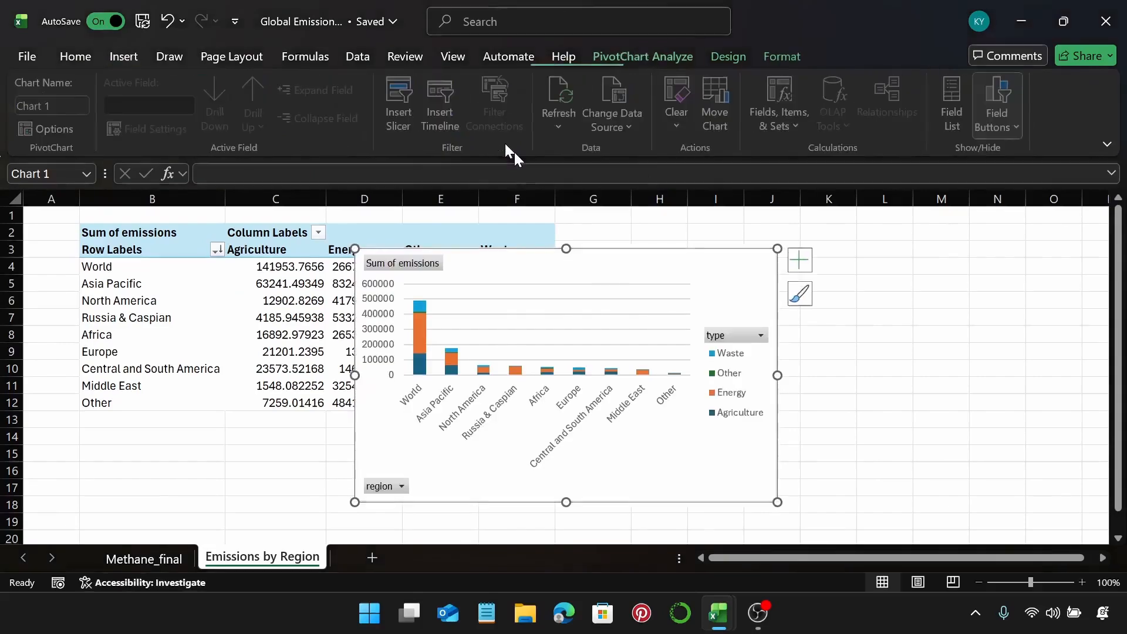
Move the PivotChart beside the PivotTable so it clears the data, and hide all its field buttons
{"action": "left_click_drag", "start_coordinate": [712, 285], "coordinate": [936, 284]}
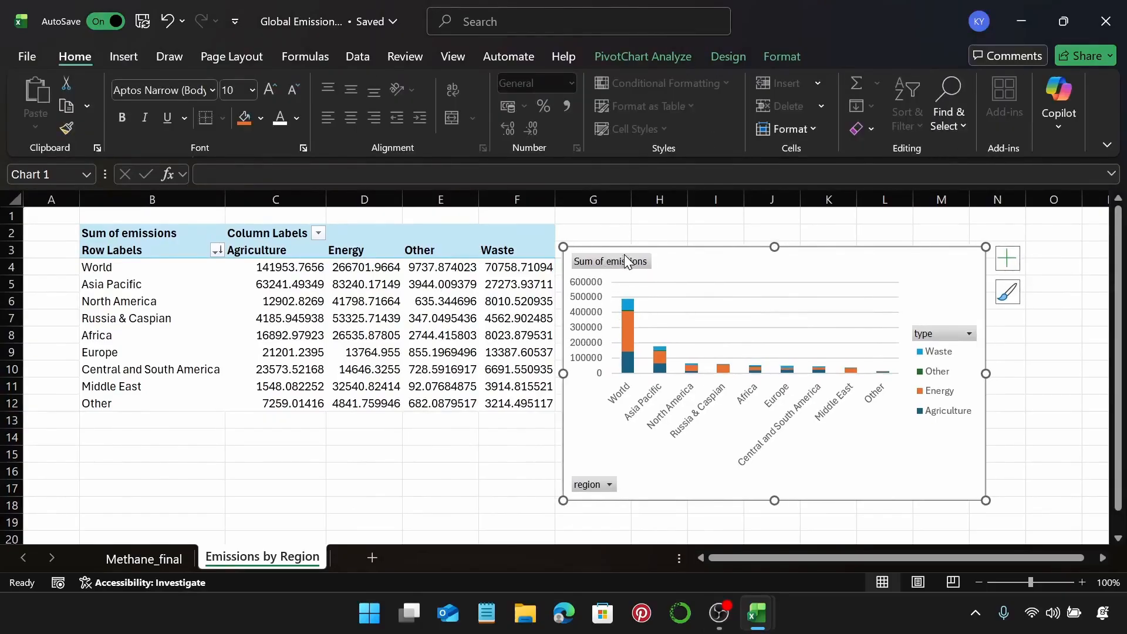
{"action": "right_click", "coordinate": [623, 258]}
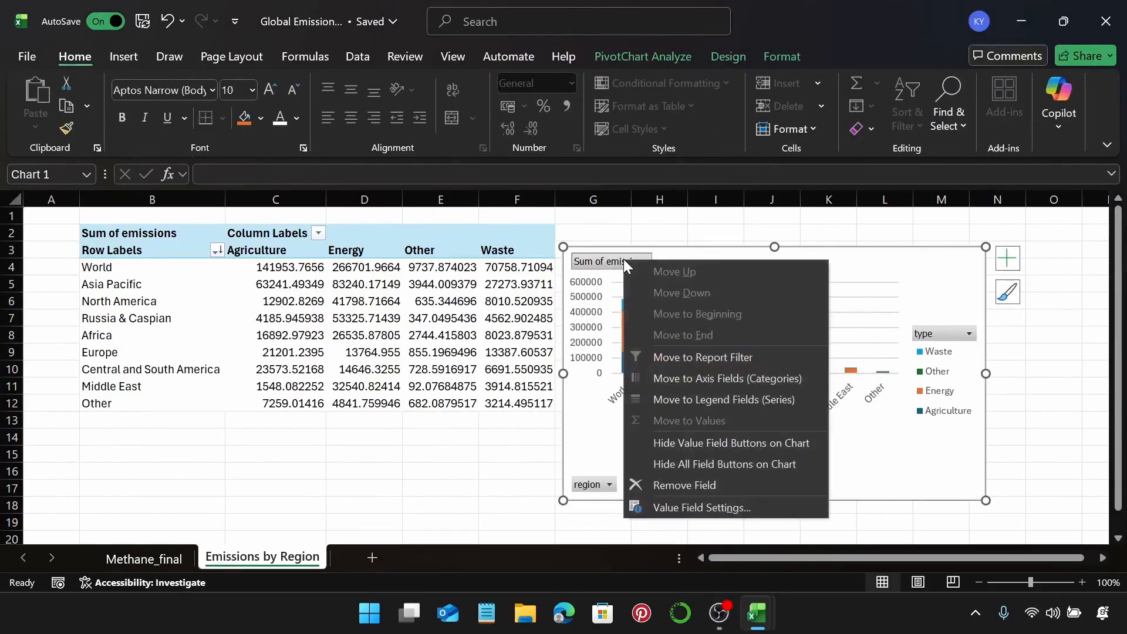
{"action": "left_click", "coordinate": [716, 465]}
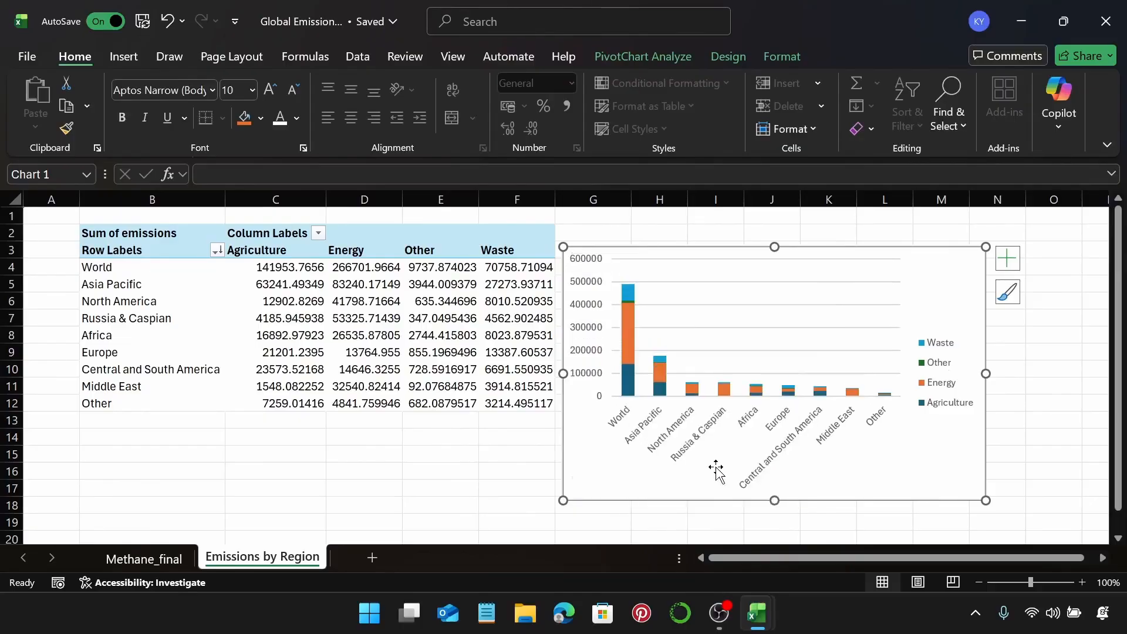
Add a chart title to the PivotChart reading "Emissions by Region"
{"action": "left_click", "coordinate": [1011, 259]}
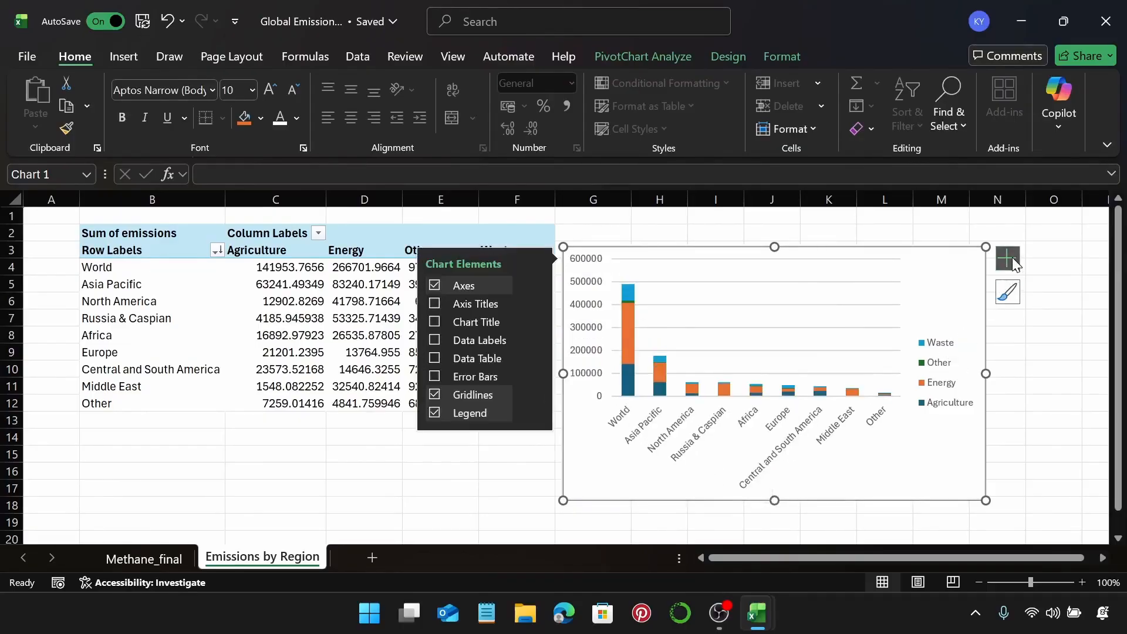
{"action": "left_click", "coordinate": [434, 321]}
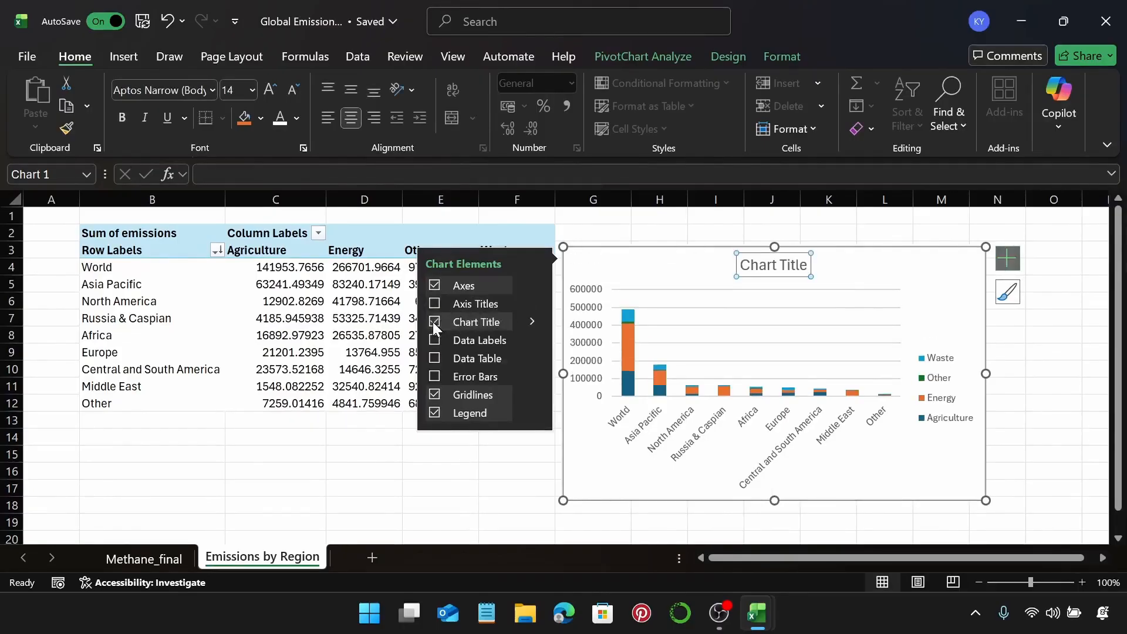
{"action": "left_click", "coordinate": [799, 264]}
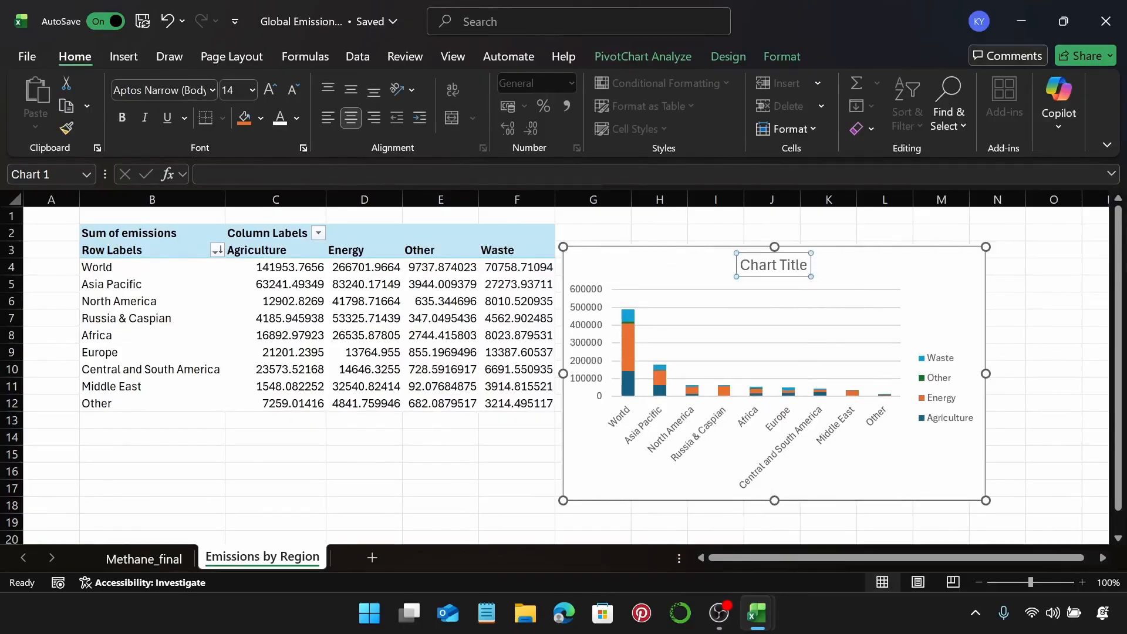
{"action": "left_click_drag", "start_coordinate": [809, 264], "coordinate": [728, 264]}
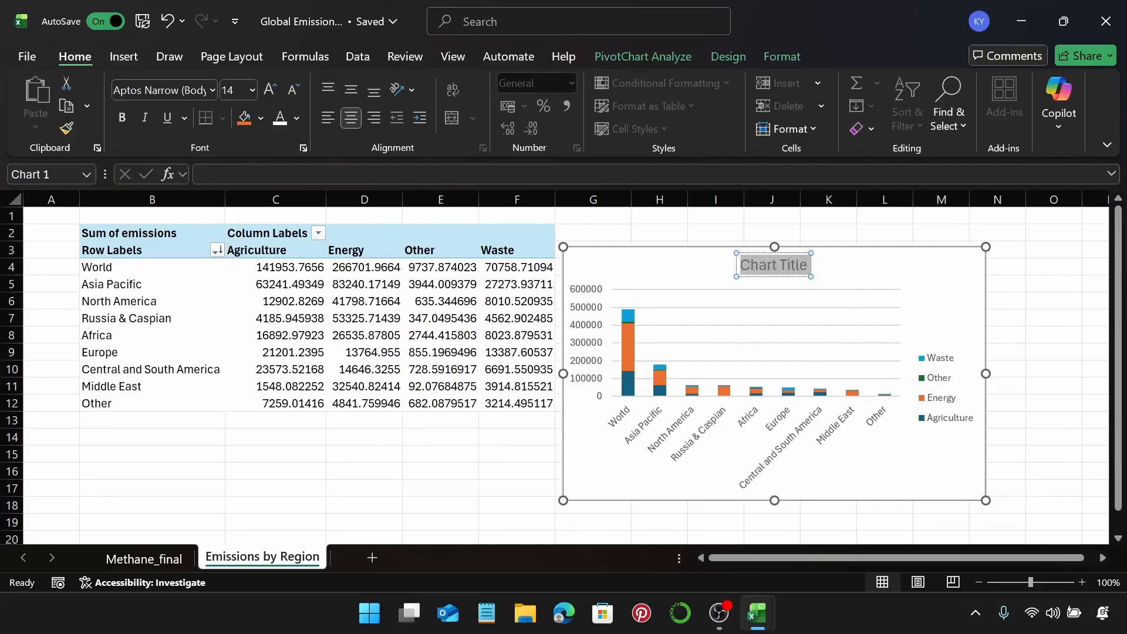
{"action": "type", "text": "Em"}
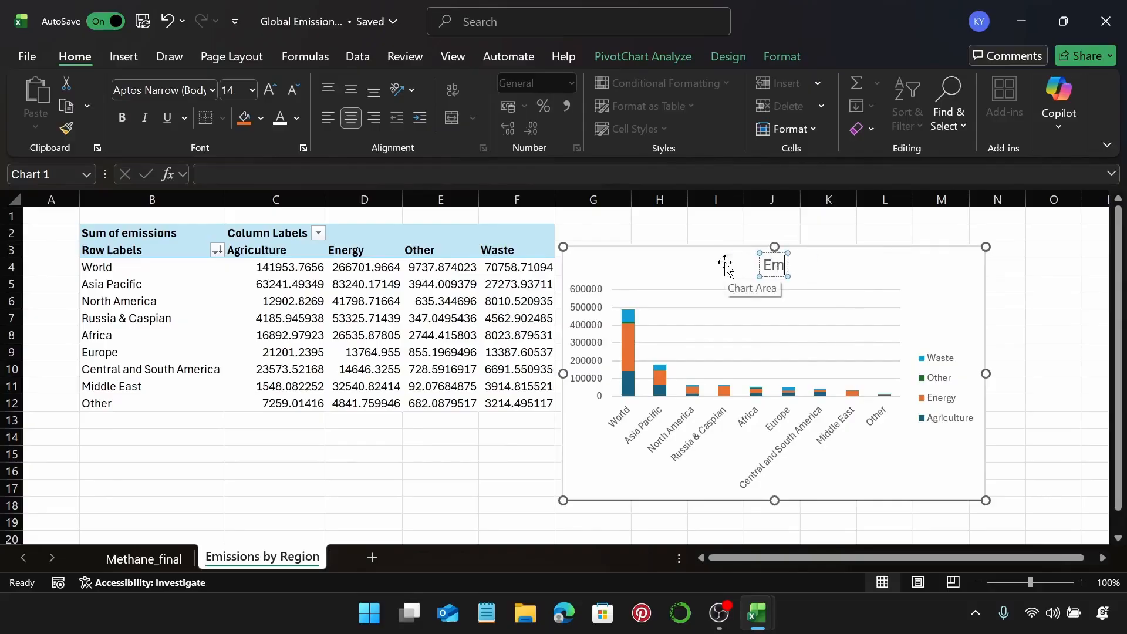
{"action": "type", "text": "issions by R"}
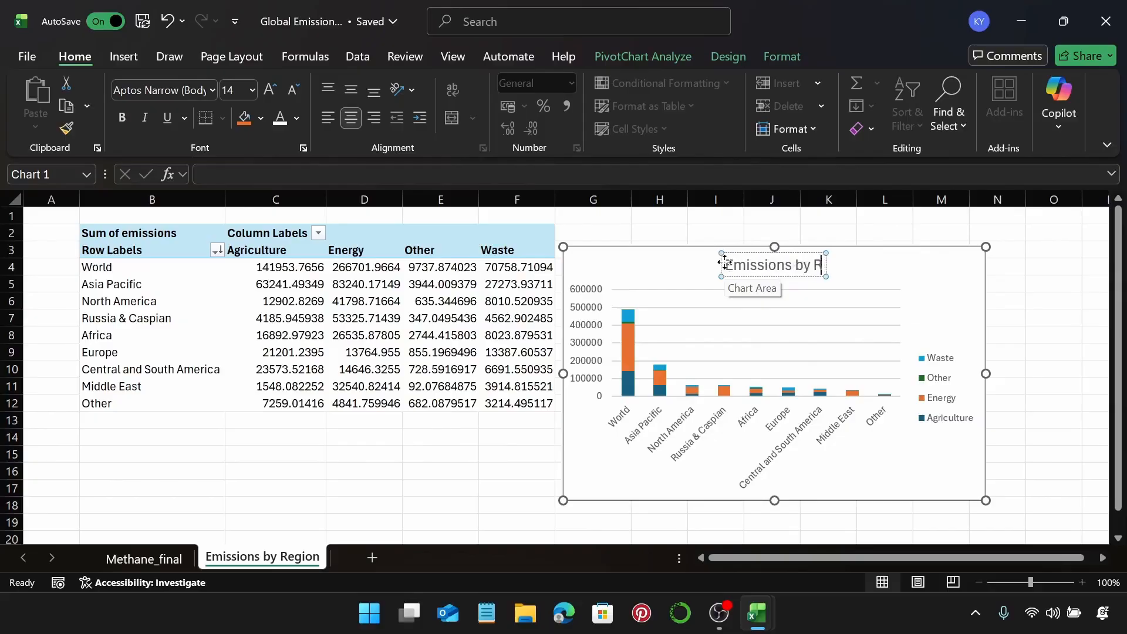
{"action": "type", "text": "egion"}
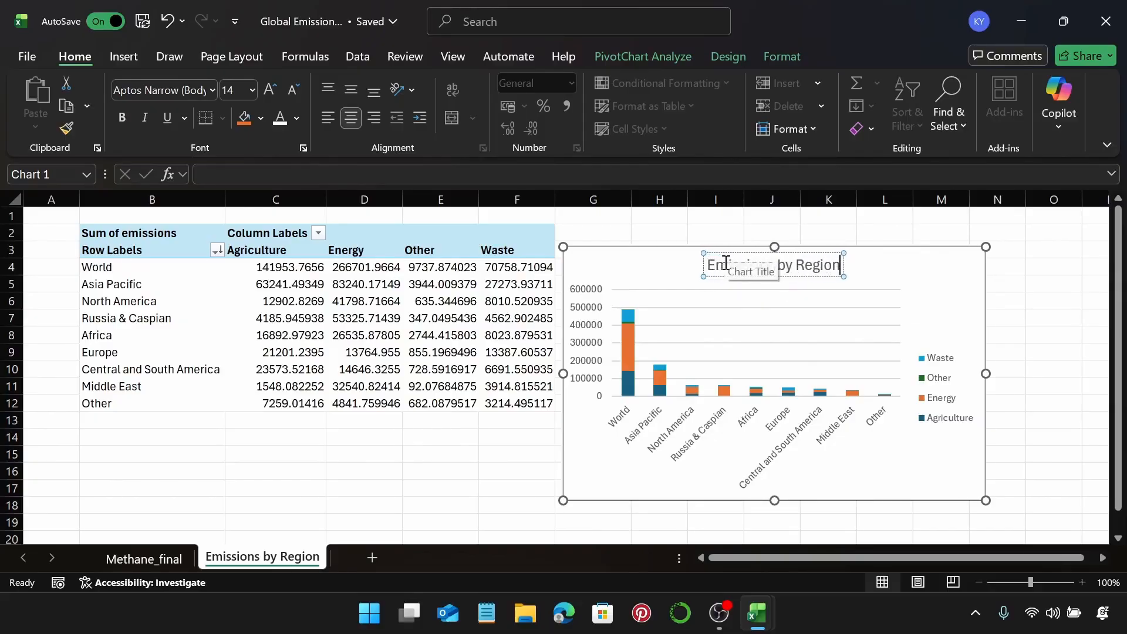
{"action": "left_click", "coordinate": [866, 267]}
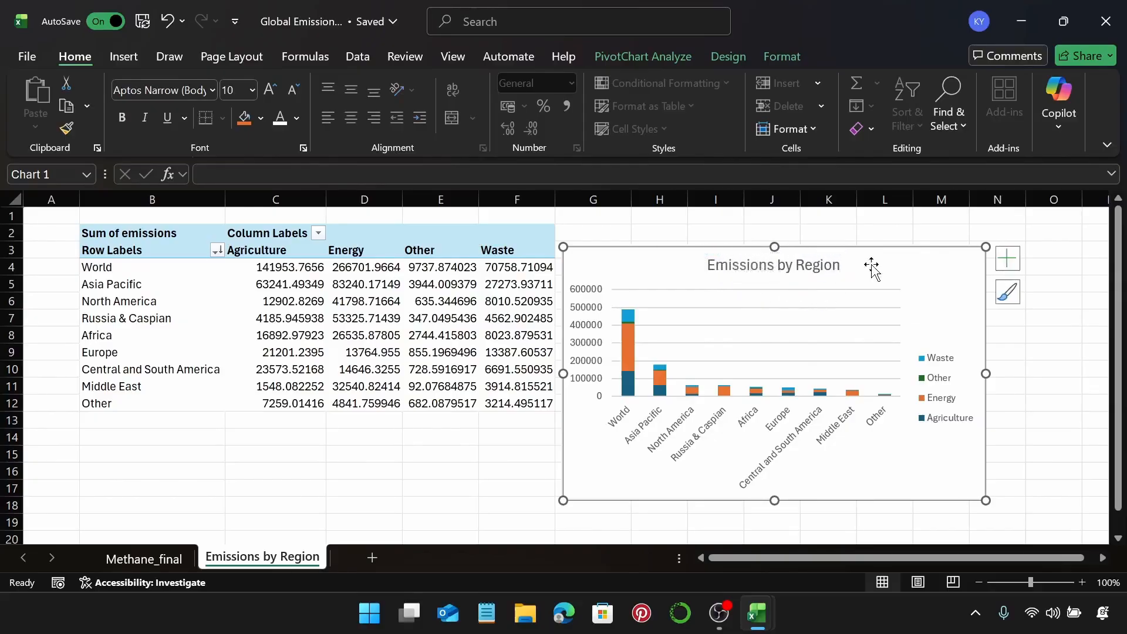
Set the font colour of the chart title to white
{"action": "left_click", "coordinate": [830, 266]}
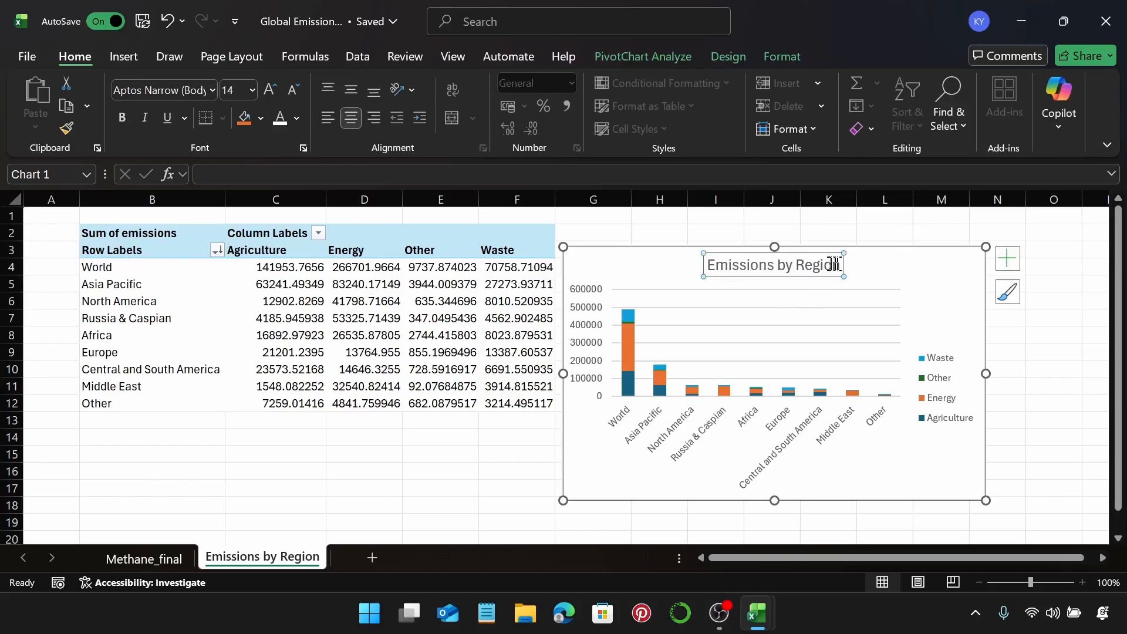
{"action": "left_click", "coordinate": [299, 118]}
{"action": "left_click", "coordinate": [289, 227]}
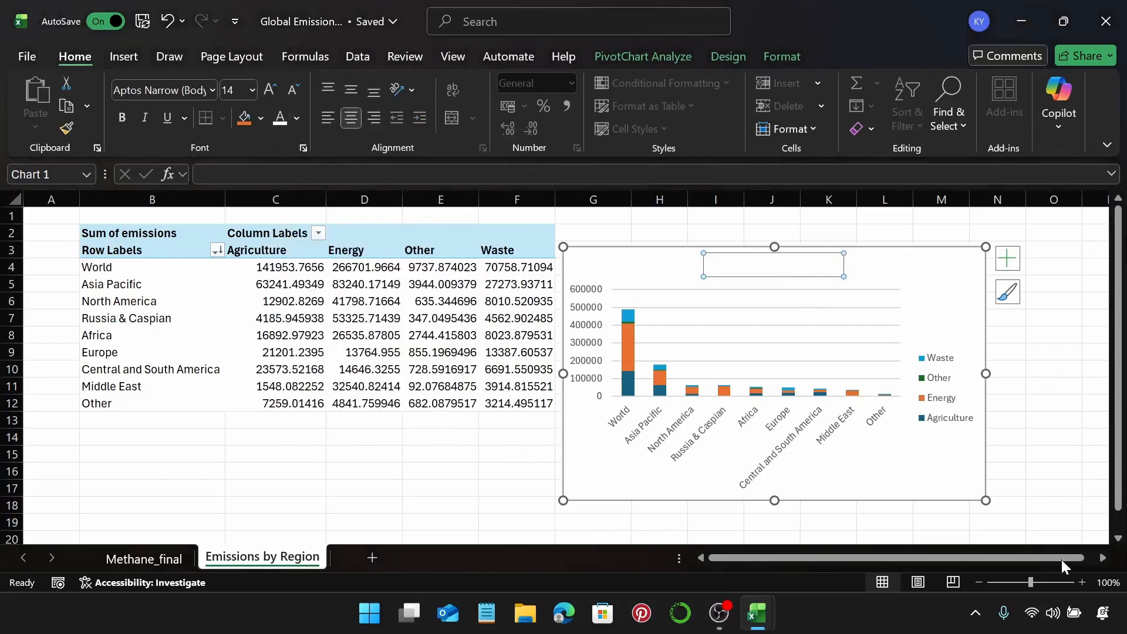
{"action": "left_click", "coordinate": [937, 275]}
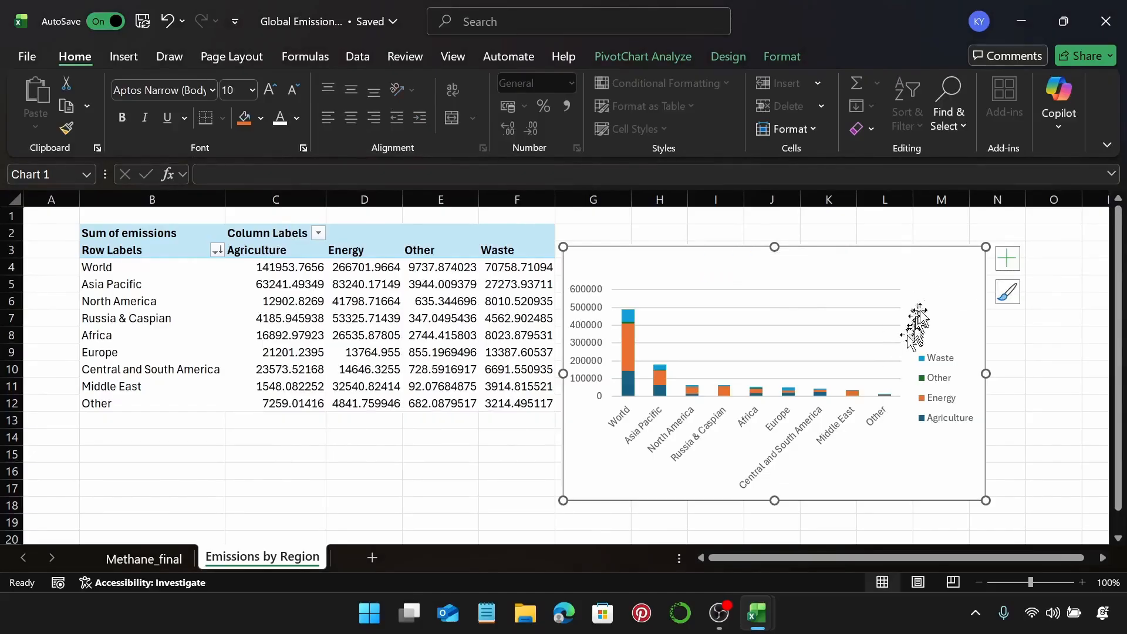
Fill the chart area with the solid custom colour #222631
{"action": "right_click", "coordinate": [952, 289]}
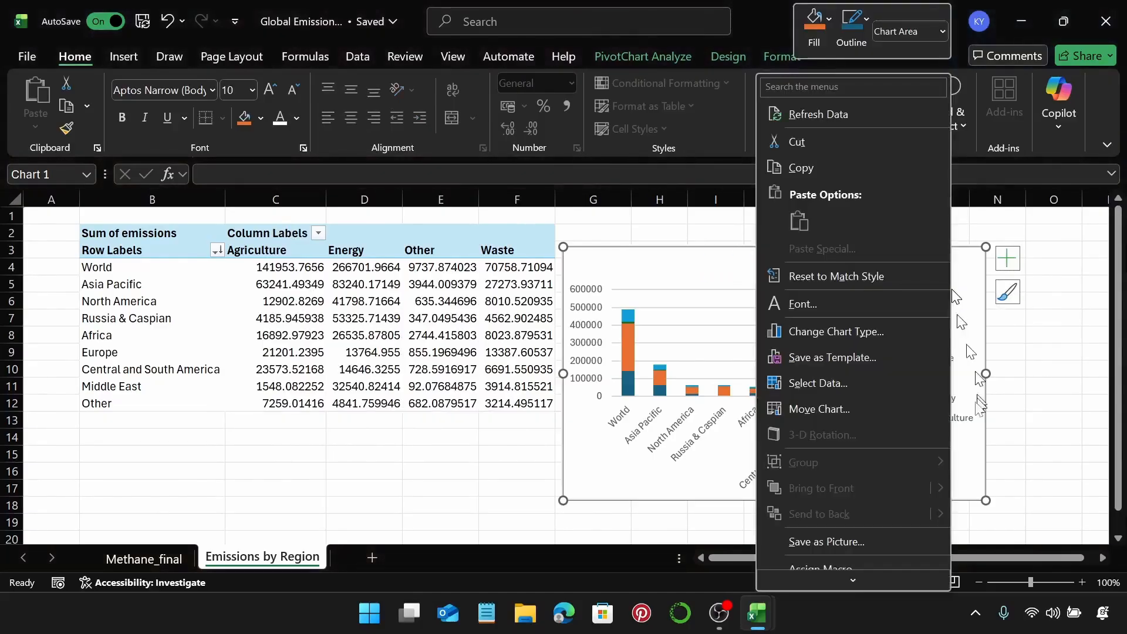
{"action": "mouse_move", "coordinate": [896, 586]}
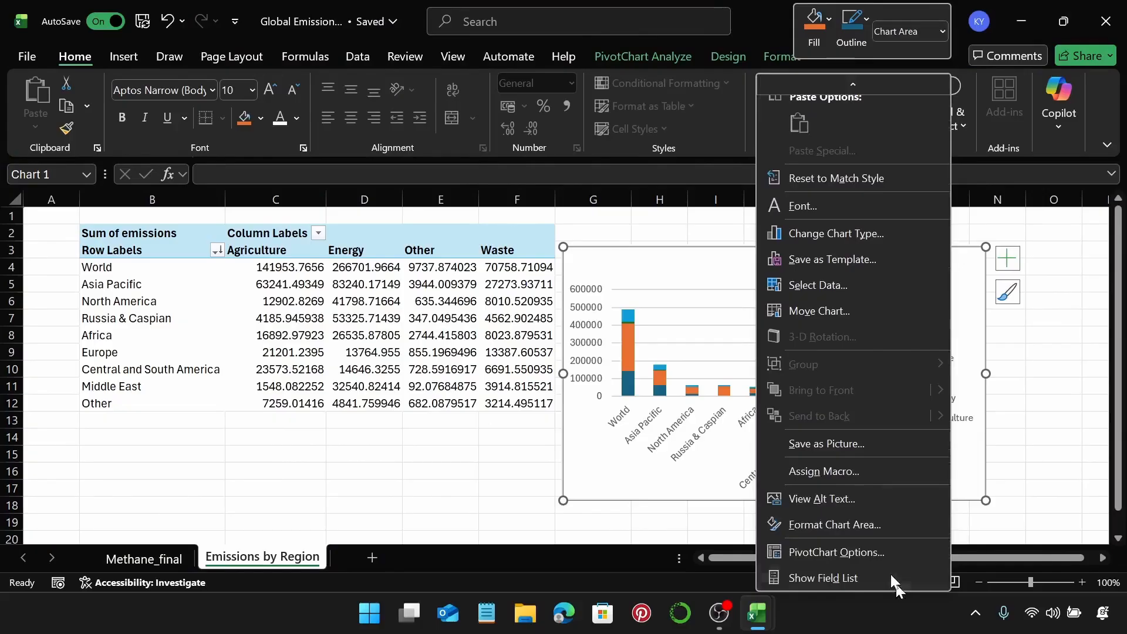
{"action": "left_click", "coordinate": [869, 526]}
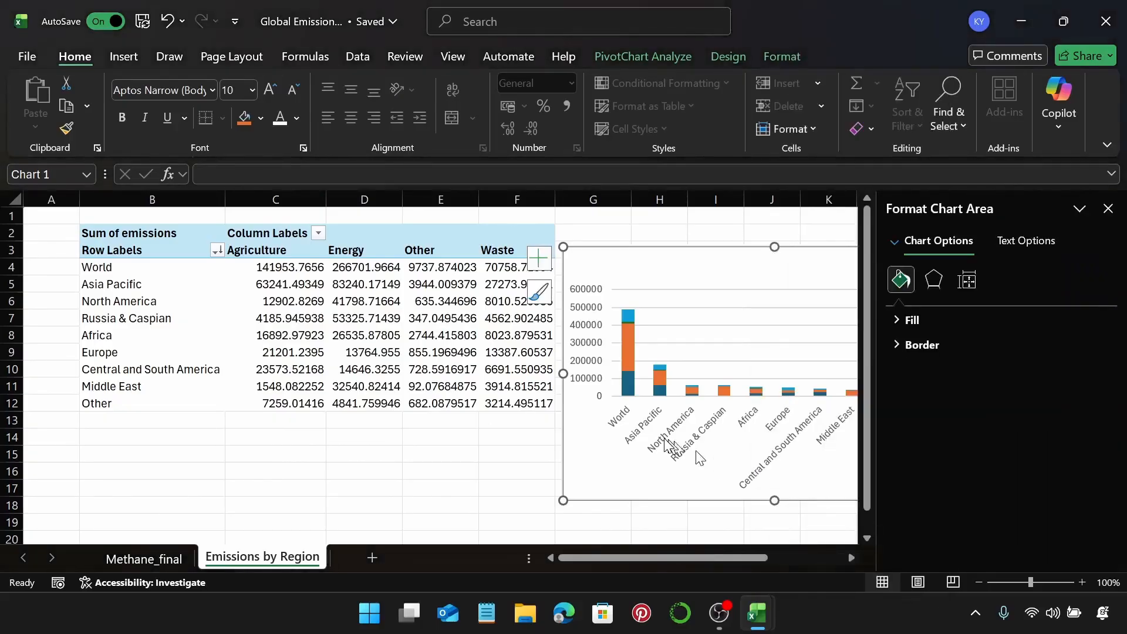
{"action": "left_click_drag", "start_coordinate": [624, 553], "coordinate": [710, 562]}
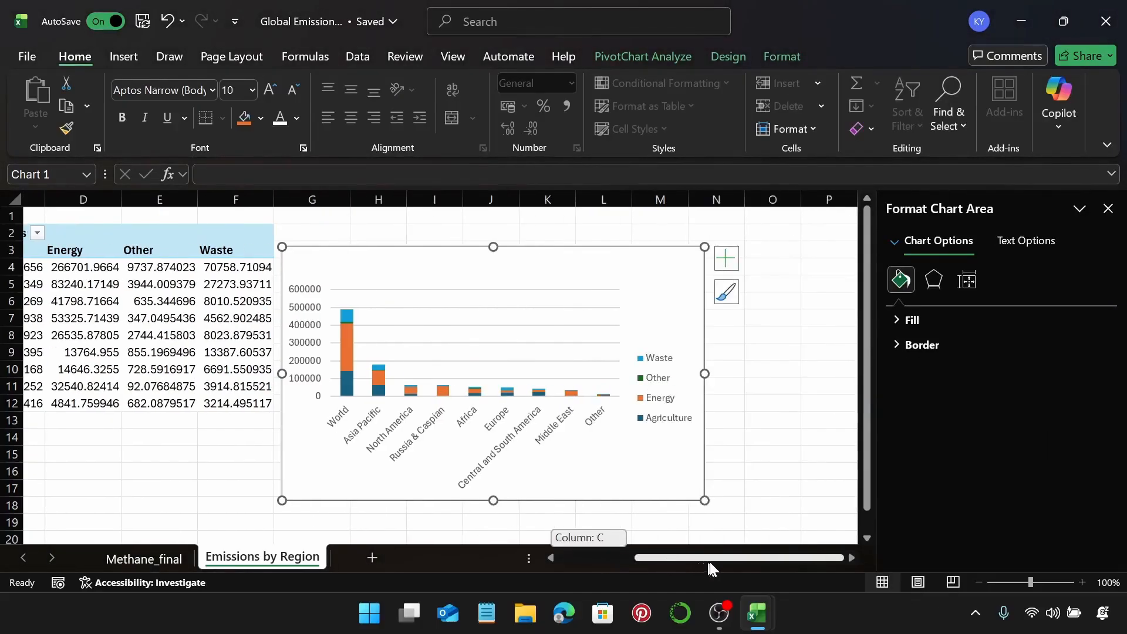
{"action": "left_click", "coordinate": [929, 320]}
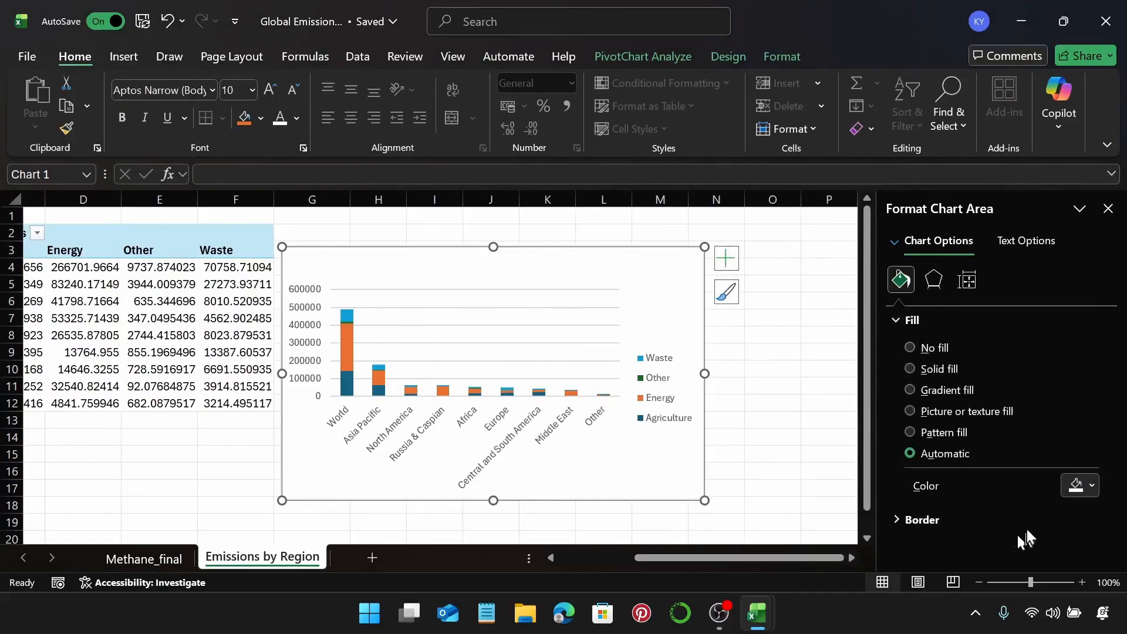
{"action": "left_click", "coordinate": [1079, 486]}
{"action": "left_click", "coordinate": [957, 463]}
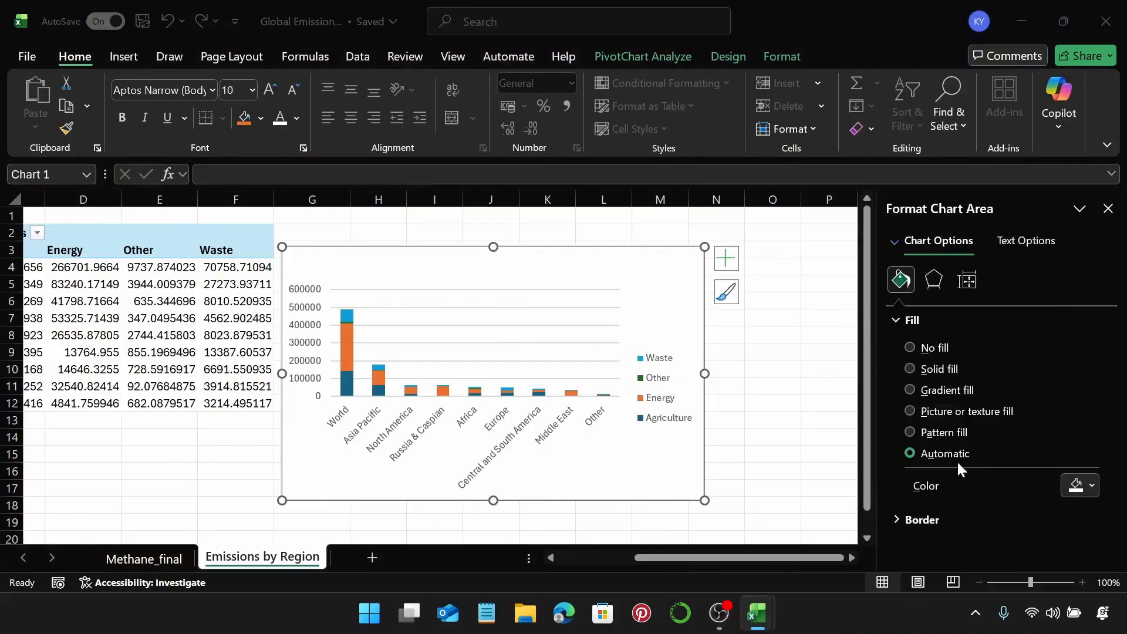
{"action": "left_click", "coordinate": [913, 208]}
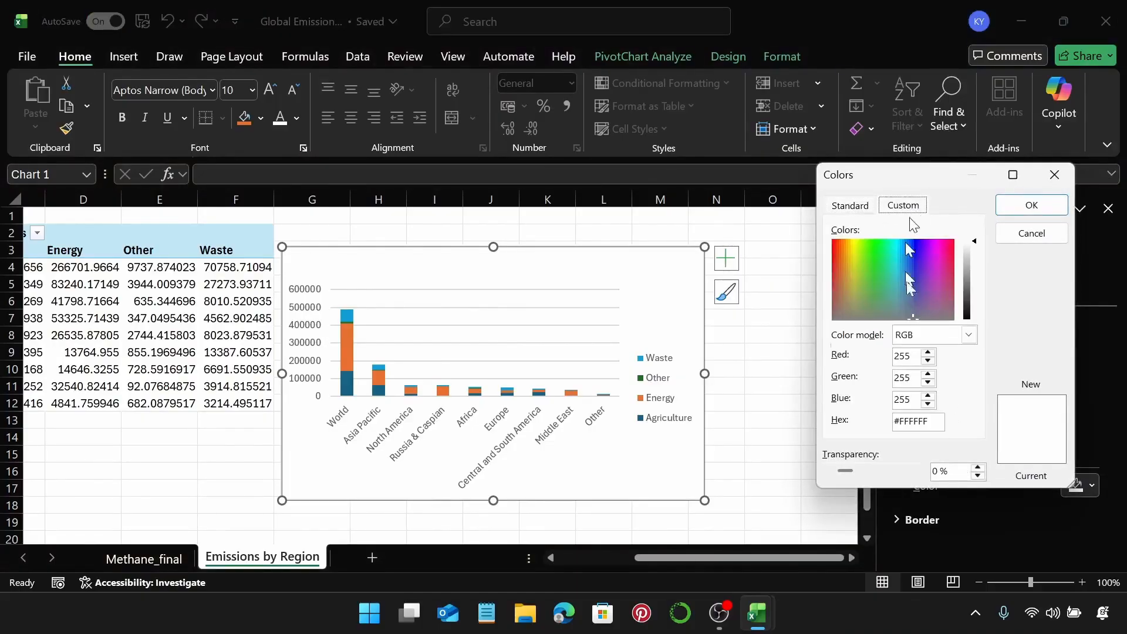
{"action": "left_click_drag", "start_coordinate": [927, 423], "coordinate": [901, 423]}
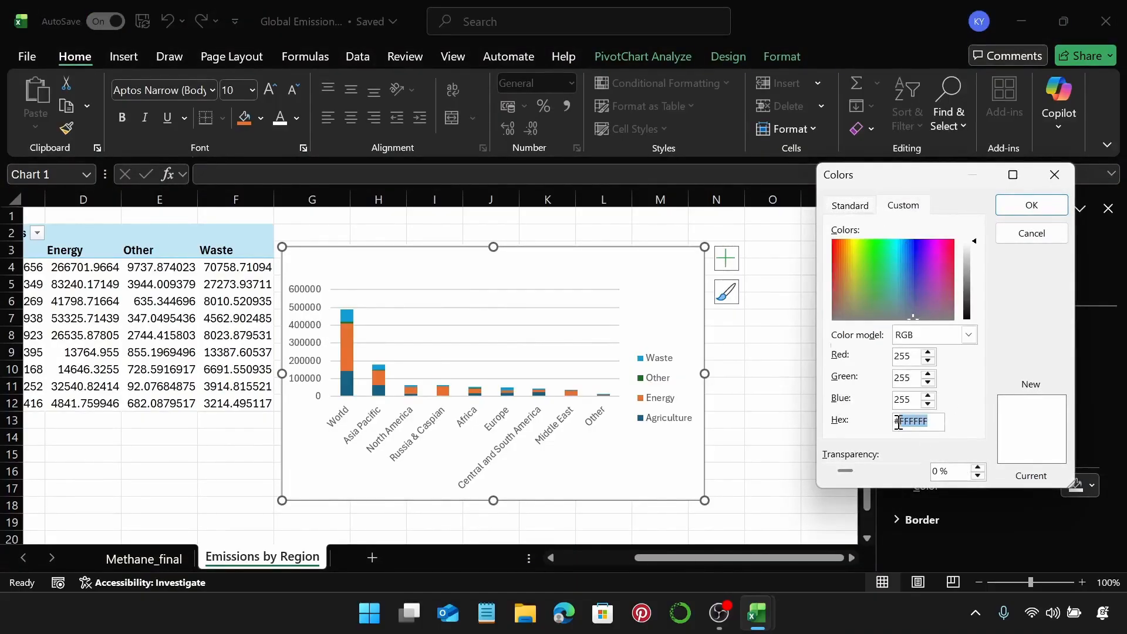
{"action": "type", "text": "222631"}
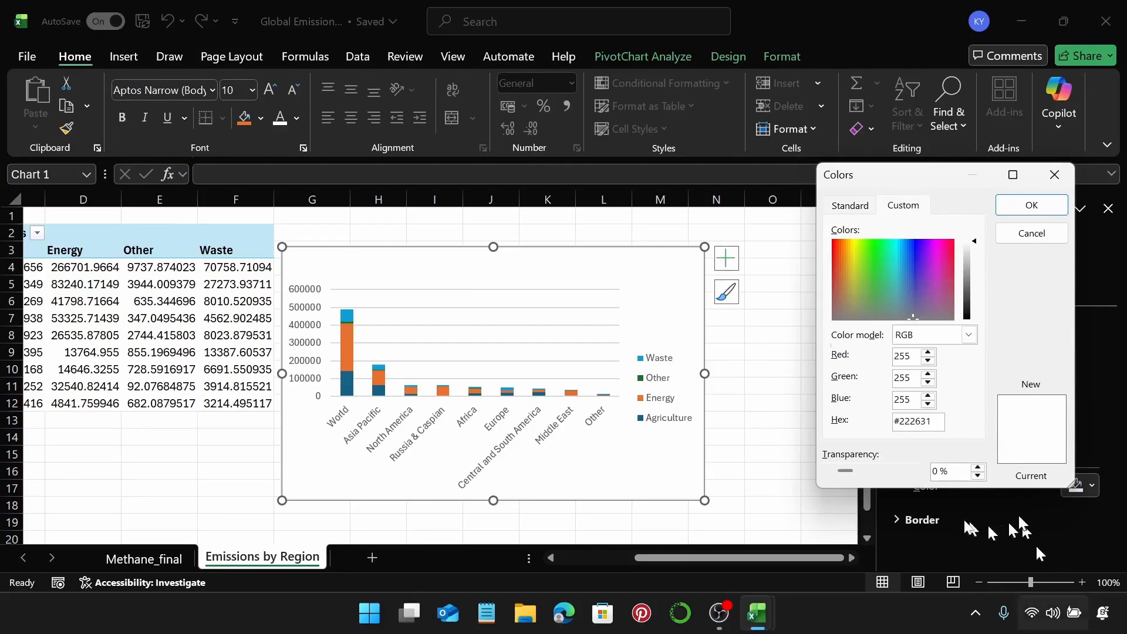
{"action": "left_click", "coordinate": [1032, 205]}
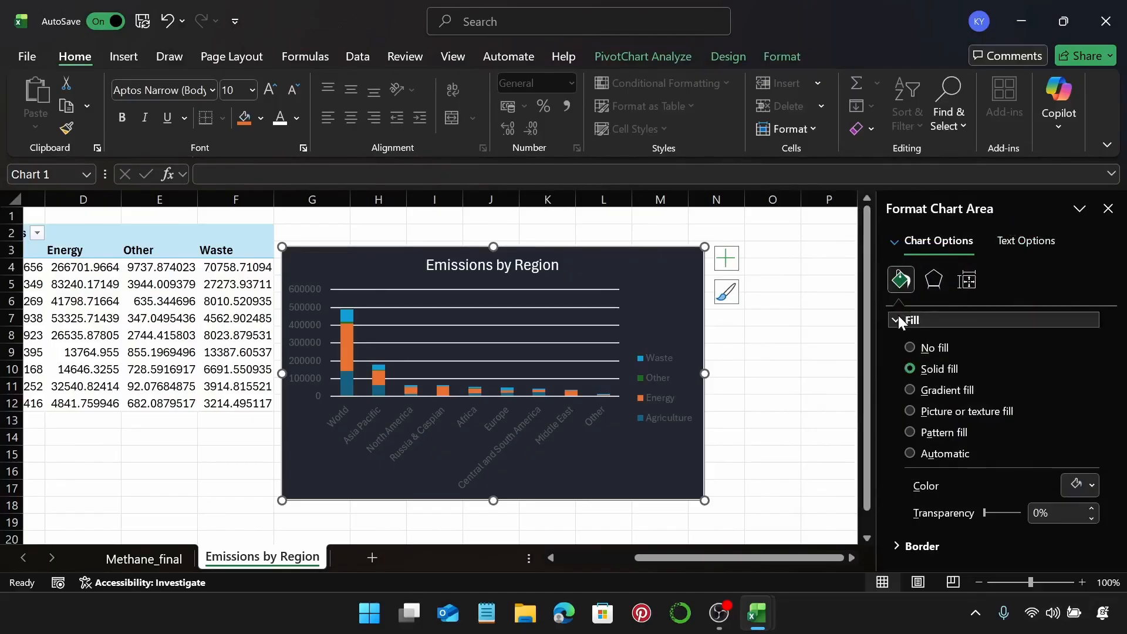
Give the chart area a solid border in the recently used dark colour #222631 and turn on rounded corners
{"action": "left_click", "coordinate": [938, 321]}
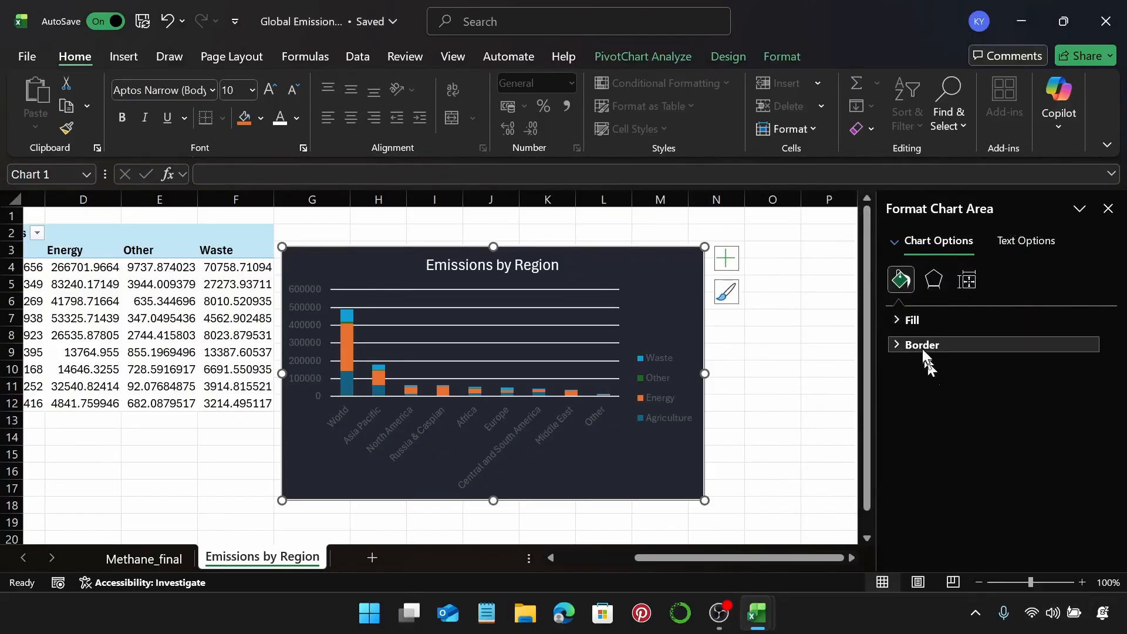
{"action": "left_click", "coordinate": [922, 348]}
{"action": "scroll", "coordinate": [974, 434], "scroll_direction": "down", "scroll_amount": 5}
{"action": "scroll", "coordinate": [980, 443], "scroll_direction": "up", "scroll_amount": 4}
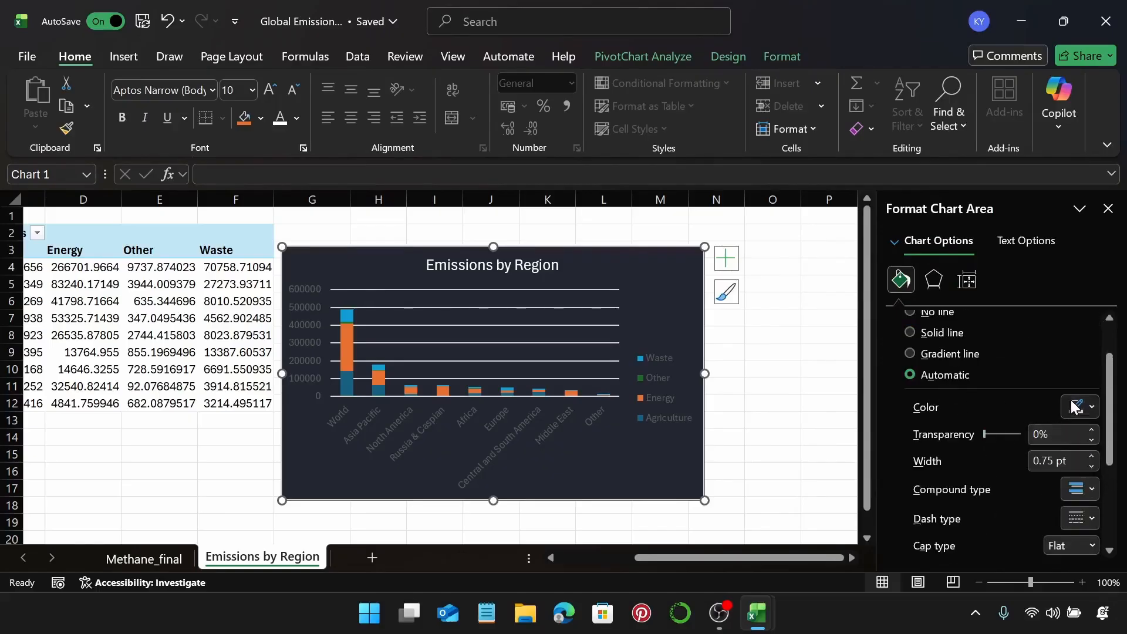
{"action": "left_click", "coordinate": [1078, 406]}
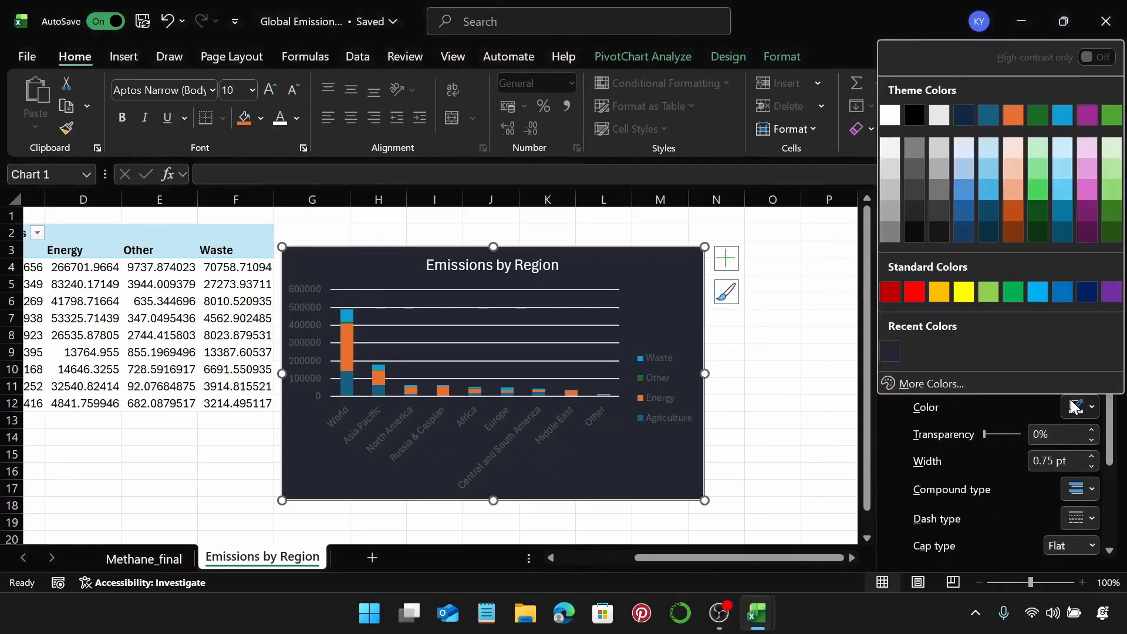
{"action": "left_click", "coordinate": [889, 351]}
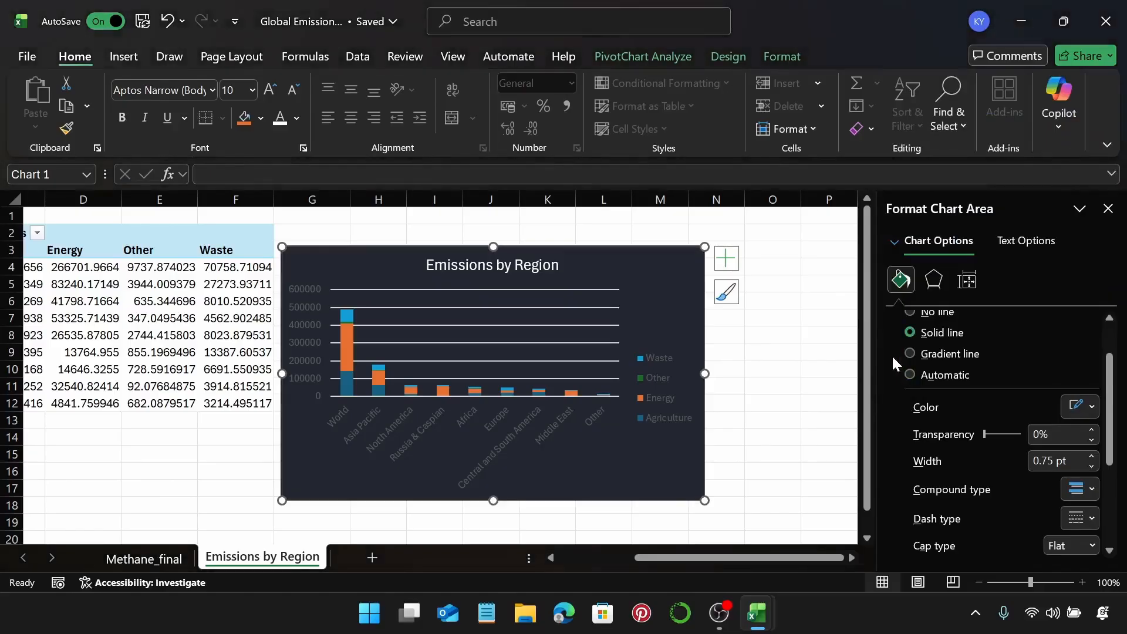
{"action": "scroll", "coordinate": [973, 462], "scroll_direction": "down", "scroll_amount": 3}
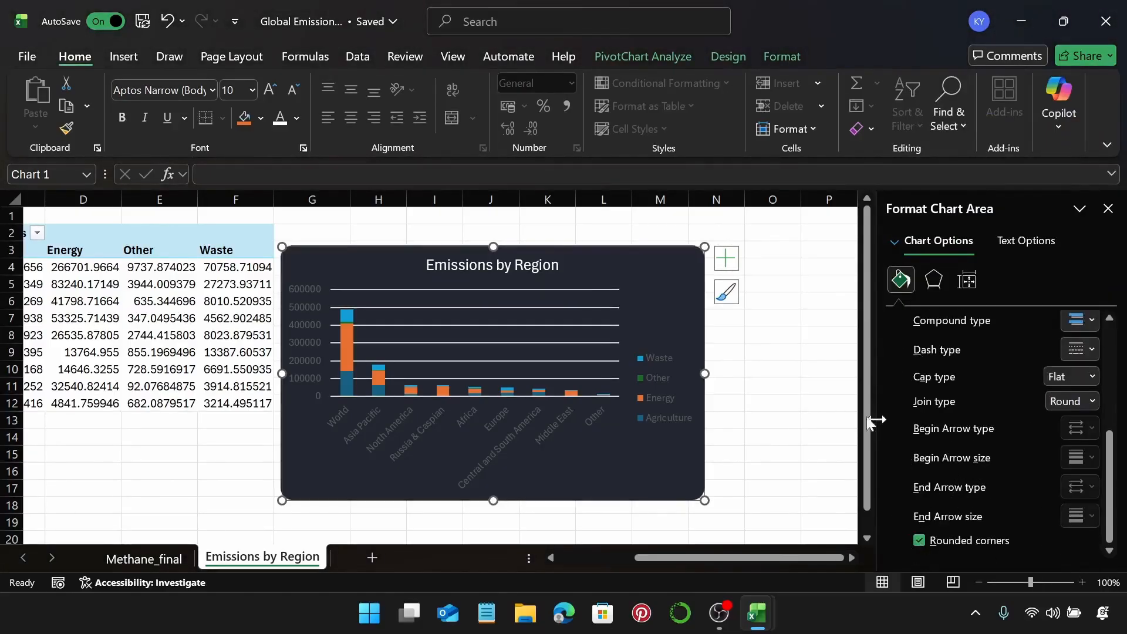
Set the font colour of all the PivotChart's text, including axis labels and legend, to white
{"action": "left_click", "coordinate": [309, 316]}
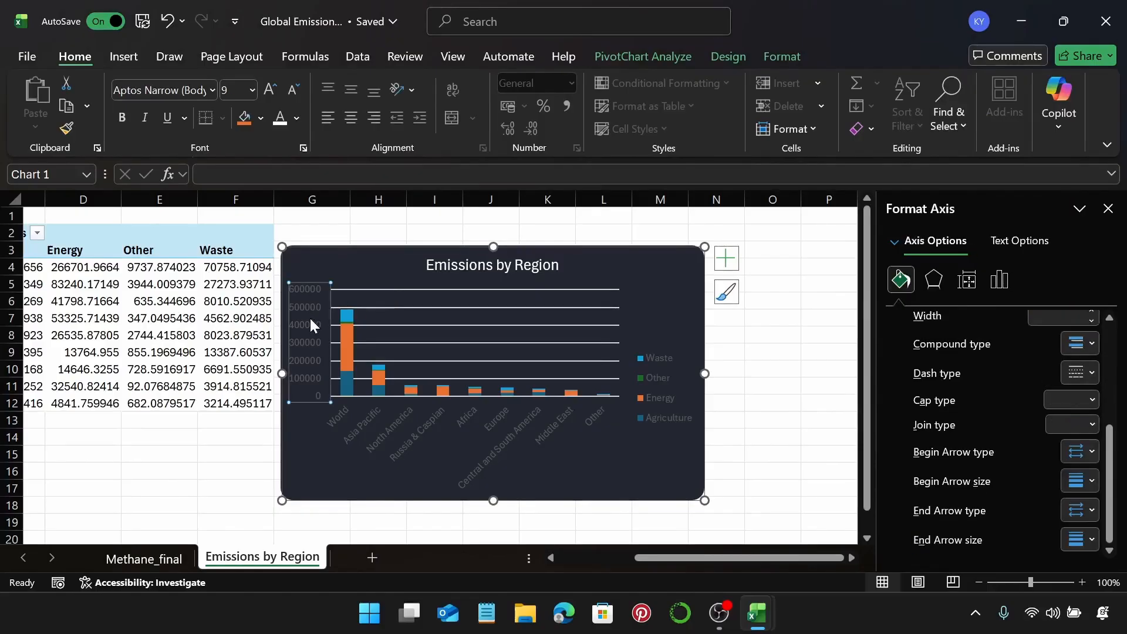
{"action": "left_click", "coordinate": [678, 287]}
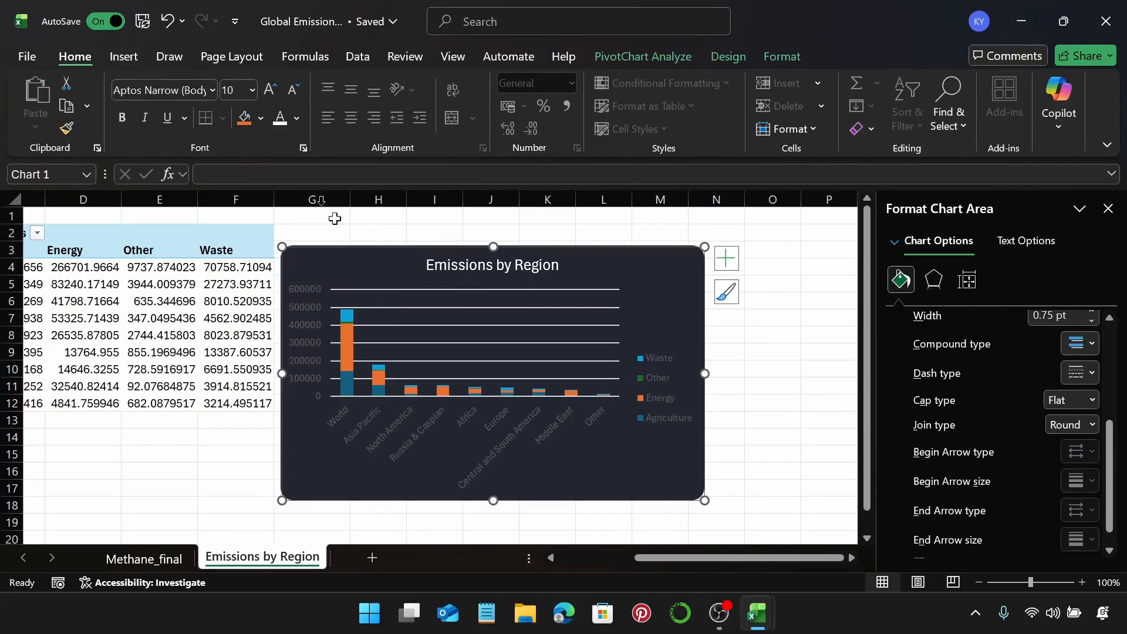
{"action": "left_click", "coordinate": [281, 118]}
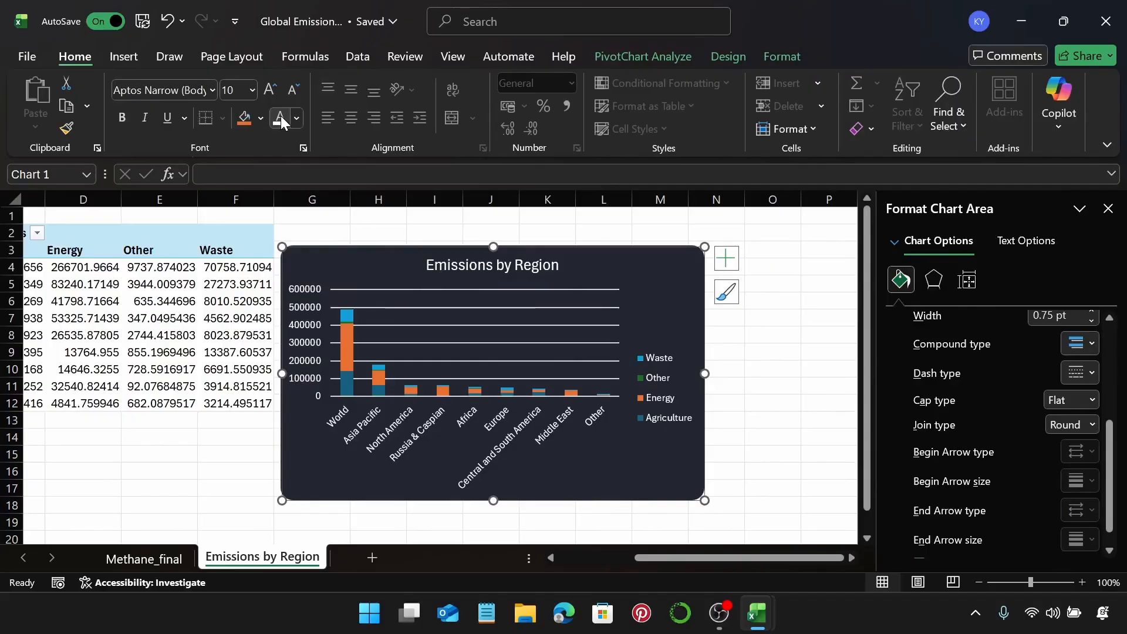
Delete the major horizontal gridlines from the PivotChart and move the chart farther from the PivotTable, to start at about column H
{"action": "left_click", "coordinate": [551, 307]}
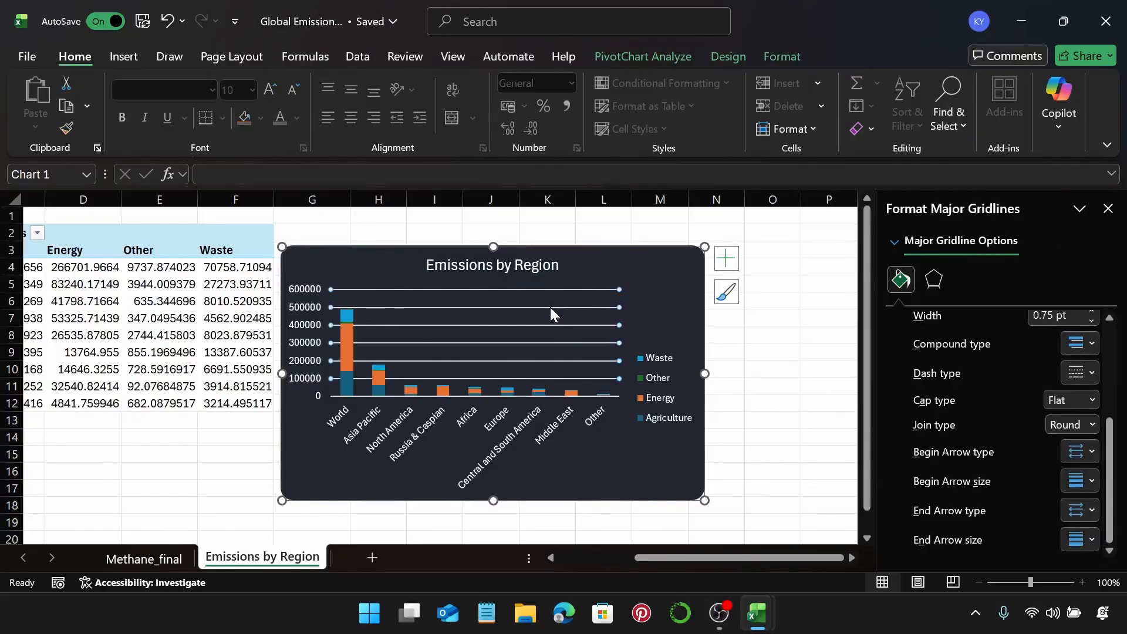
{"action": "key", "text": "Delete"}
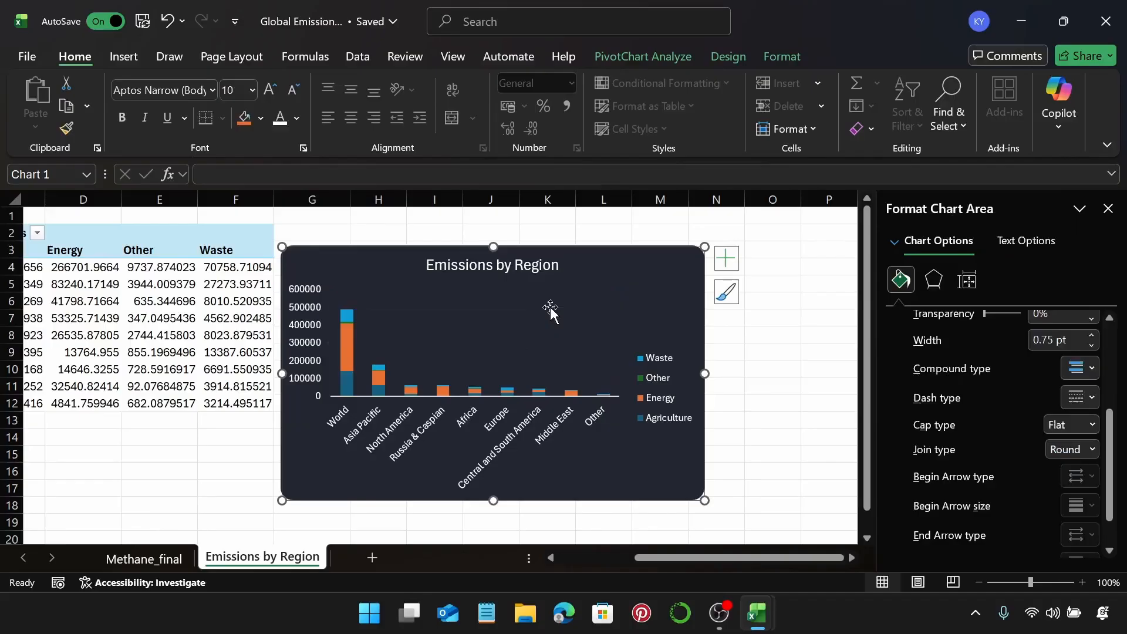
{"action": "left_click_drag", "start_coordinate": [655, 300], "coordinate": [711, 293]}
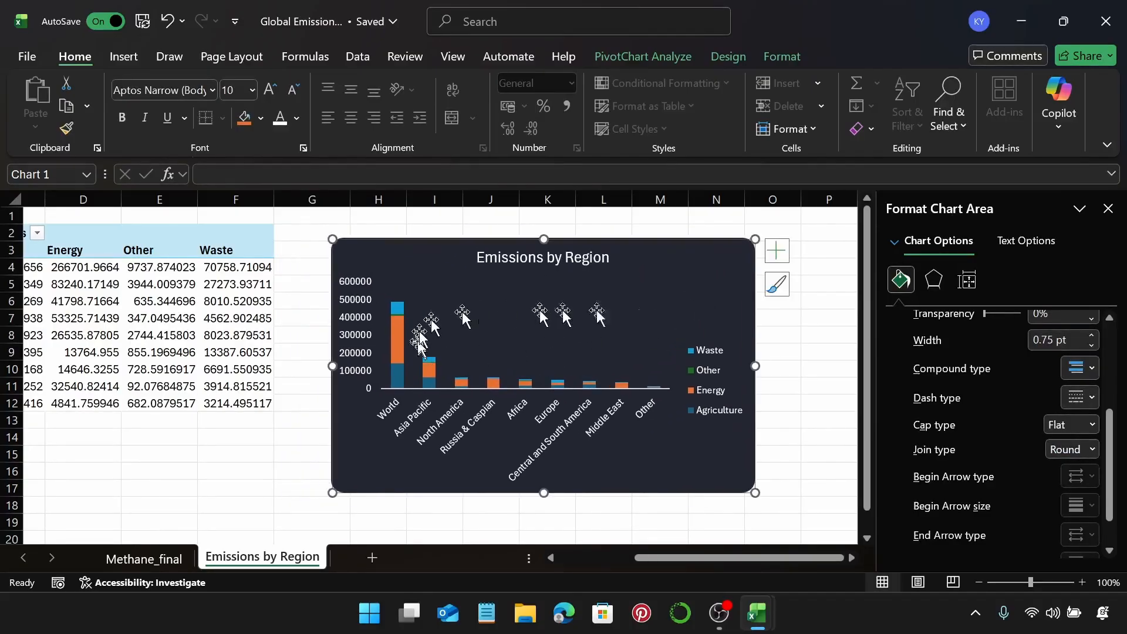
Fill the Waste series with the solid custom colour #9546ef through its legend entry
{"action": "left_click", "coordinate": [698, 352]}
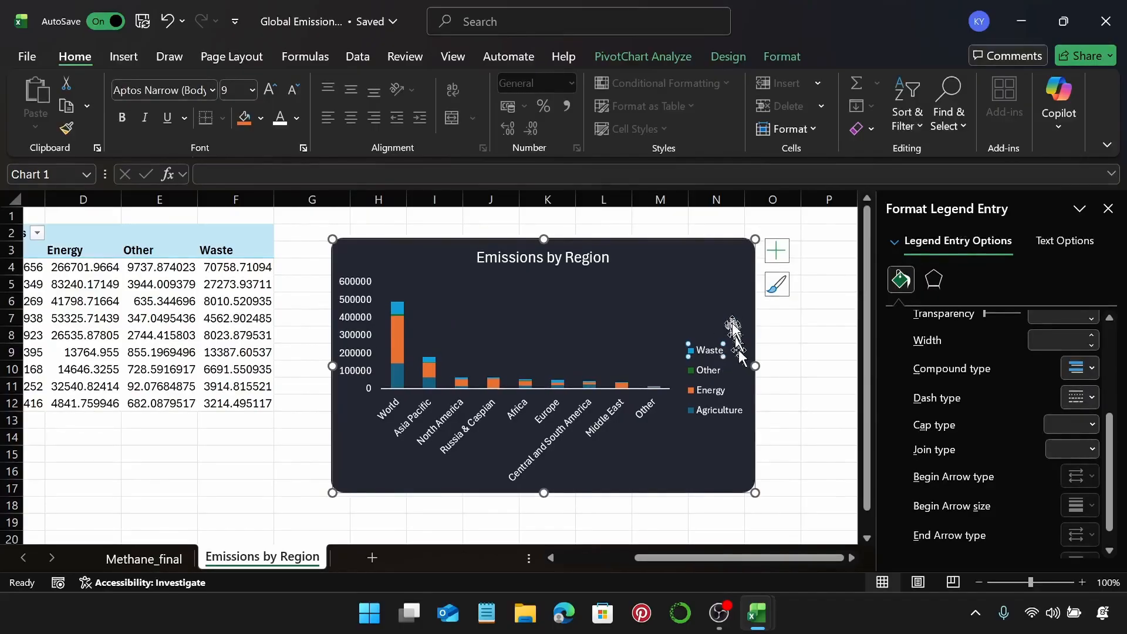
{"action": "left_click", "coordinate": [727, 320]}
{"action": "left_click", "coordinate": [706, 354]}
{"action": "left_click", "coordinate": [705, 354]}
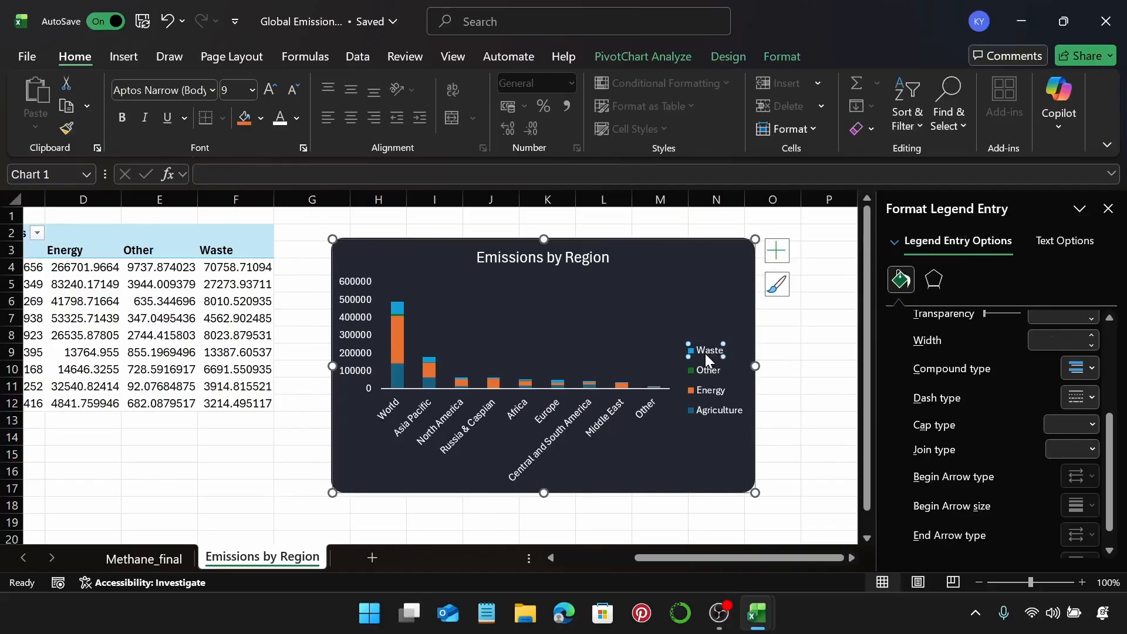
{"action": "scroll", "coordinate": [1098, 431], "scroll_direction": "up", "scroll_amount": 5}
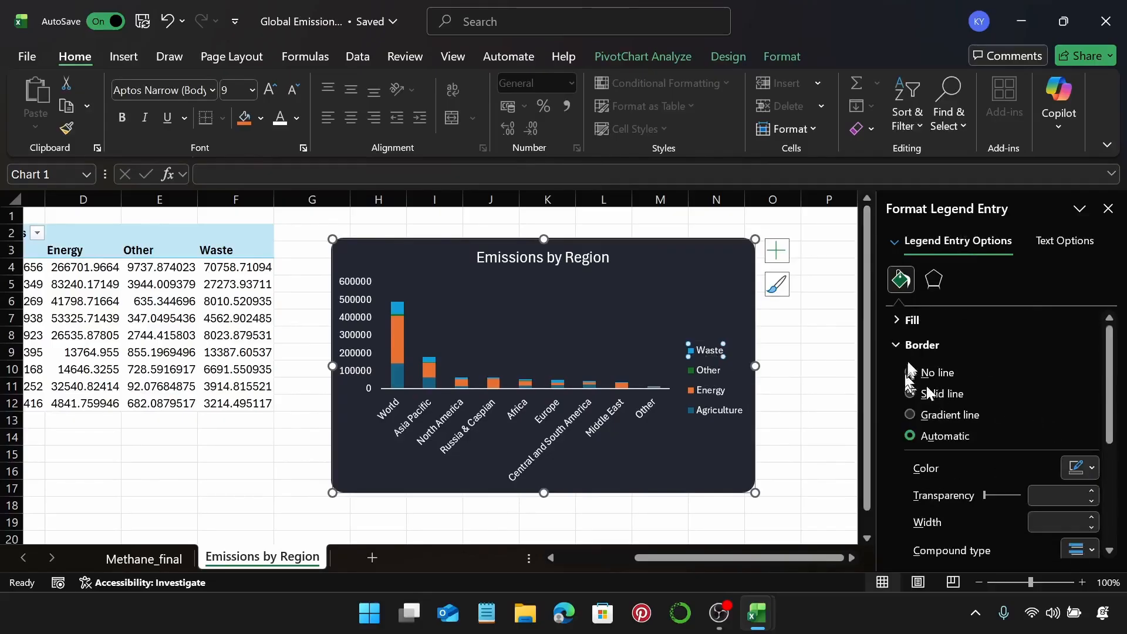
{"action": "left_click", "coordinate": [920, 344]}
{"action": "left_click", "coordinate": [912, 320]}
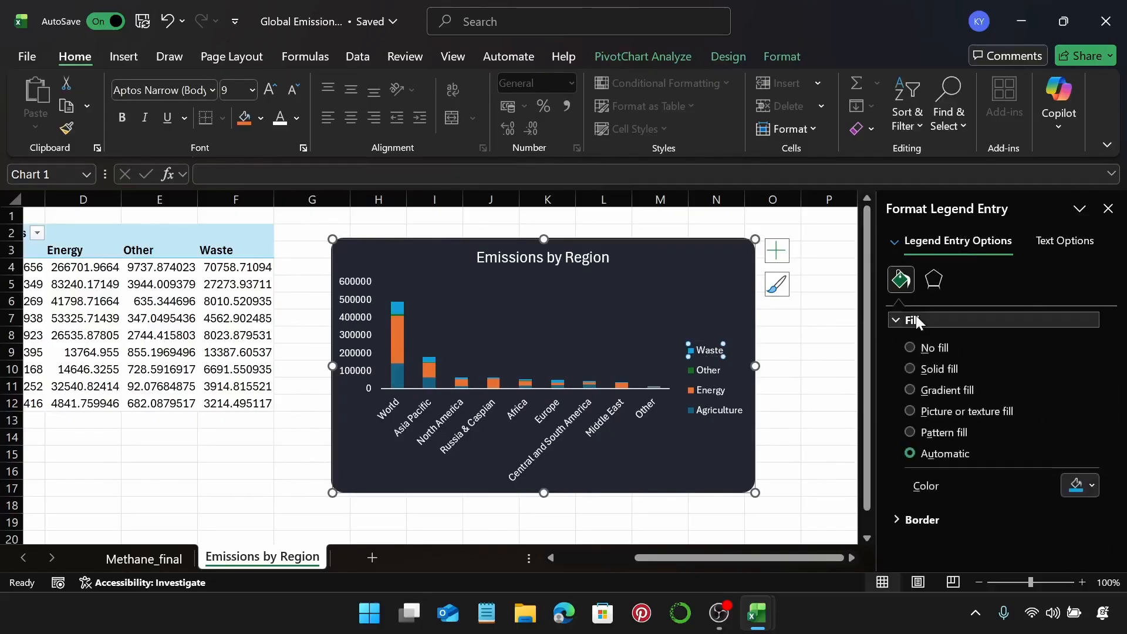
{"action": "left_click", "coordinate": [1080, 485]}
{"action": "left_click", "coordinate": [926, 459]}
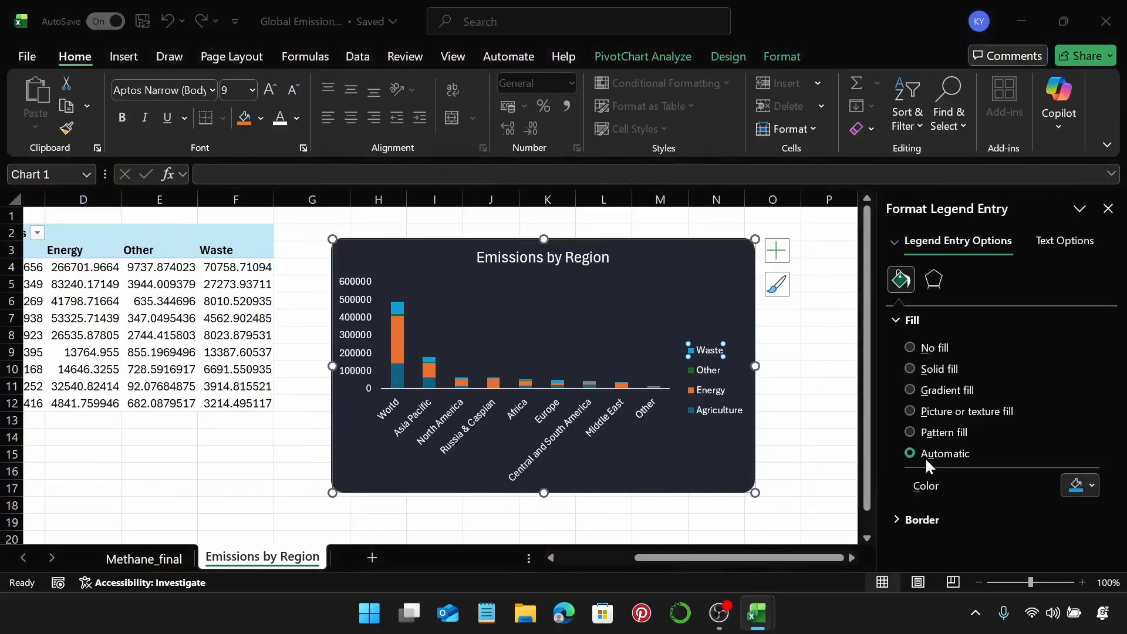
{"action": "left_click", "coordinate": [943, 425]}
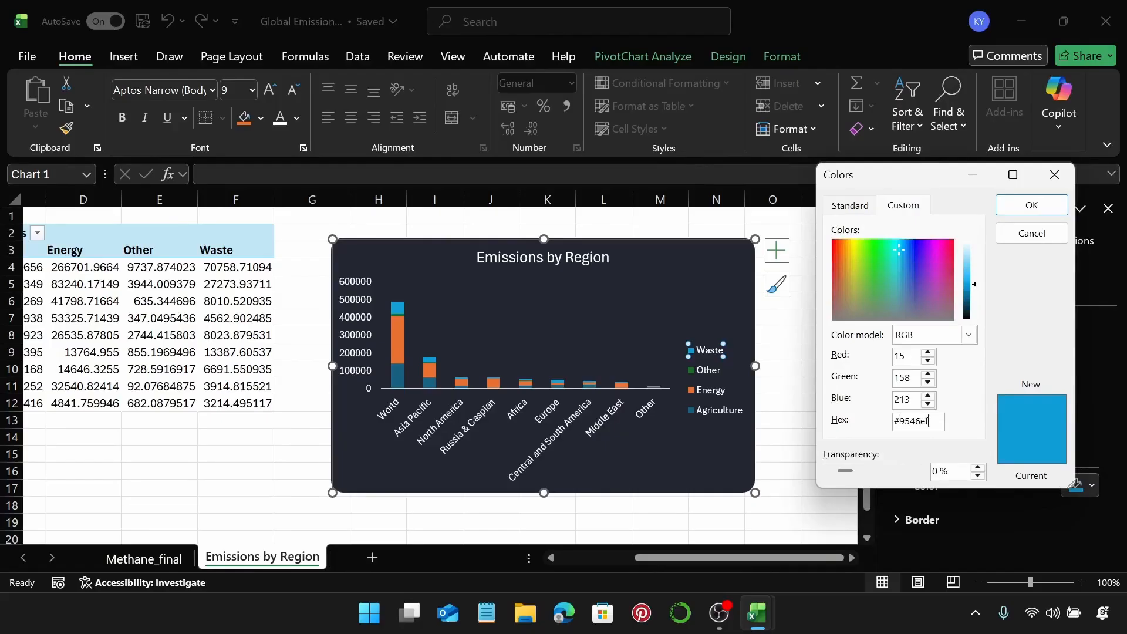
{"action": "key", "text": "Return"}
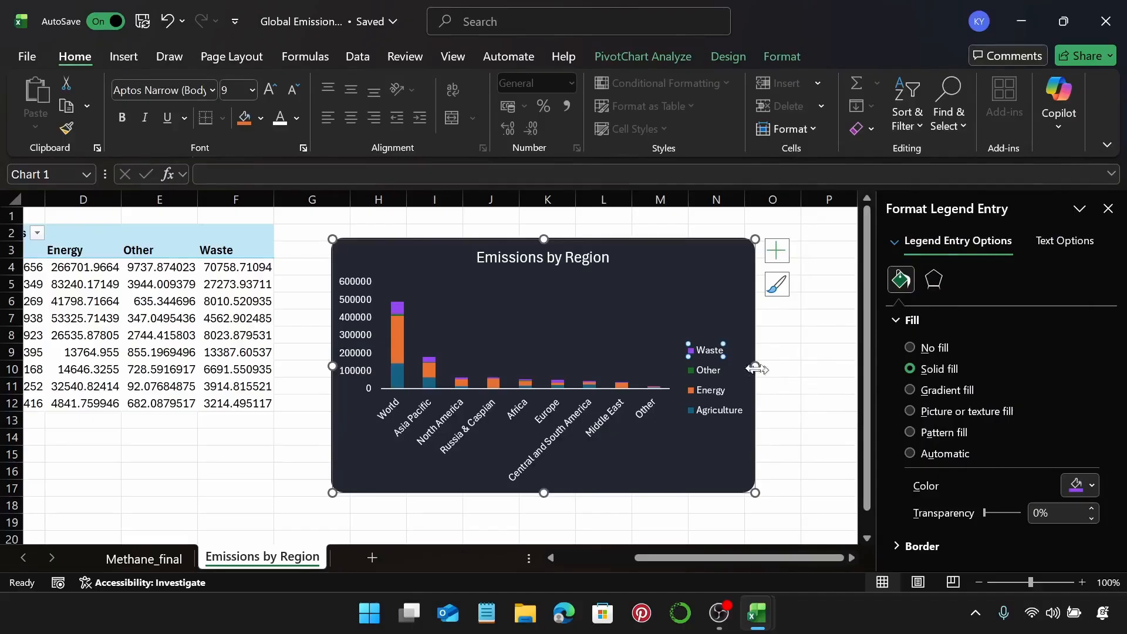
Fill the Other series with the solid custom colour #fb3364 through its legend entry
{"action": "left_click", "coordinate": [698, 362]}
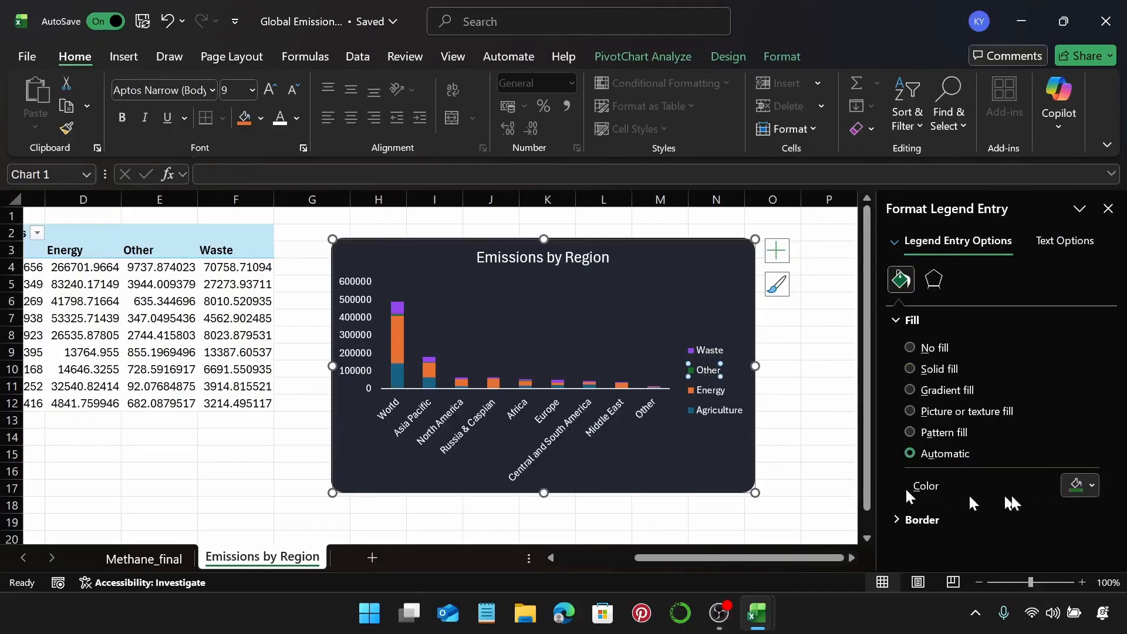
{"action": "left_click", "coordinate": [1092, 486]}
{"action": "left_click", "coordinate": [931, 464]}
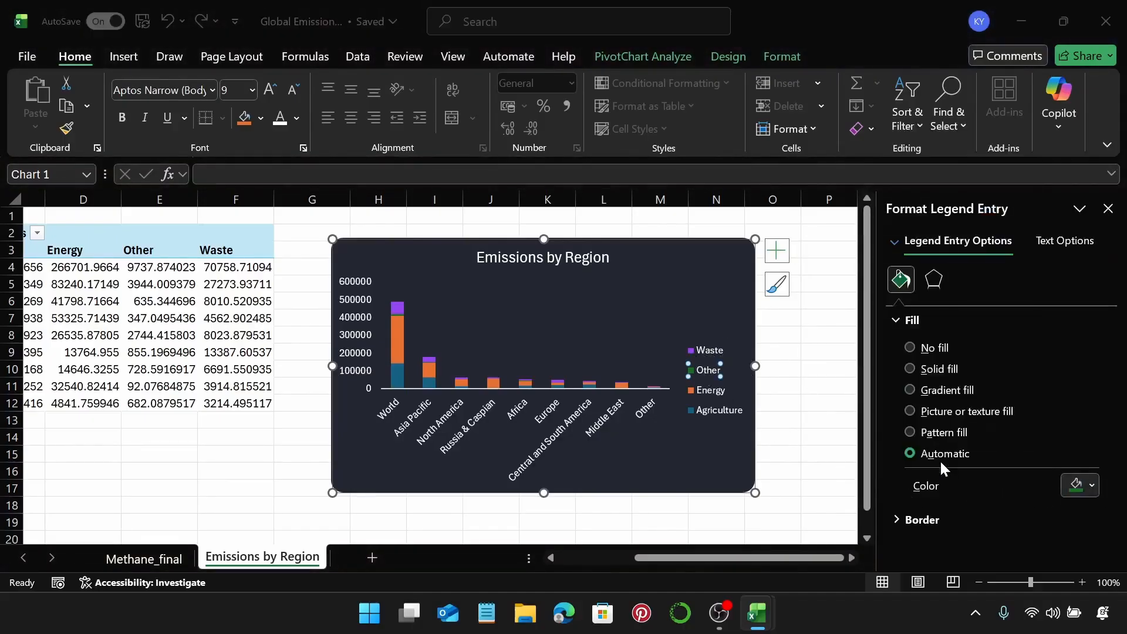
{"action": "left_click", "coordinate": [935, 423]}
{"action": "key", "text": "BackSpace"}
{"action": "key", "text": "BackSpace"}
{"action": "type", "text": "fb3364"}
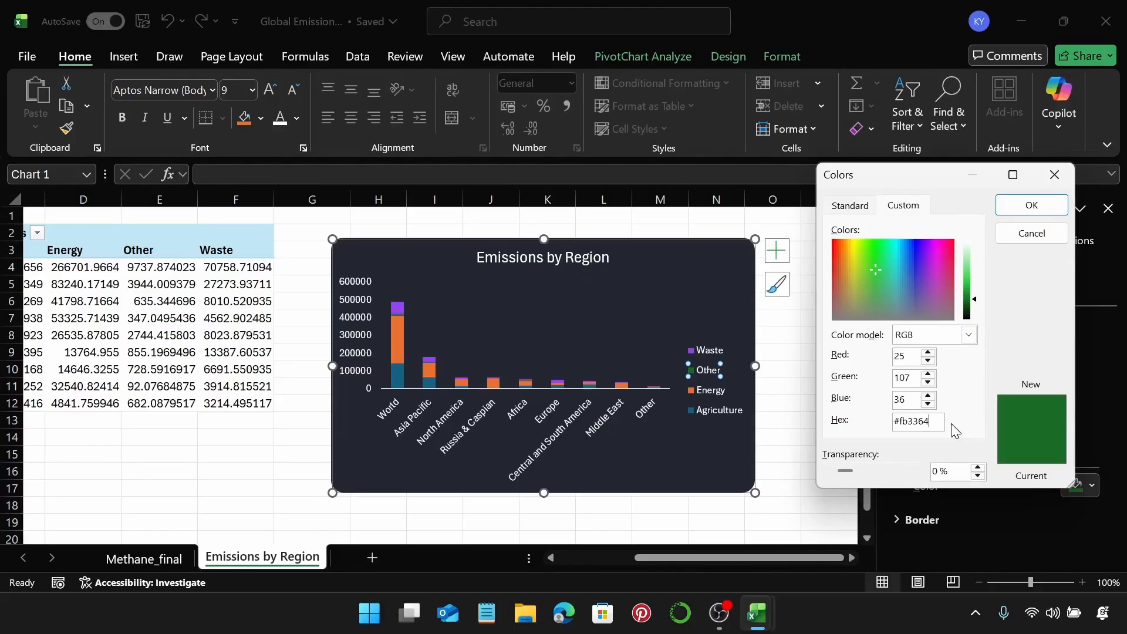
{"action": "key", "text": "Return"}
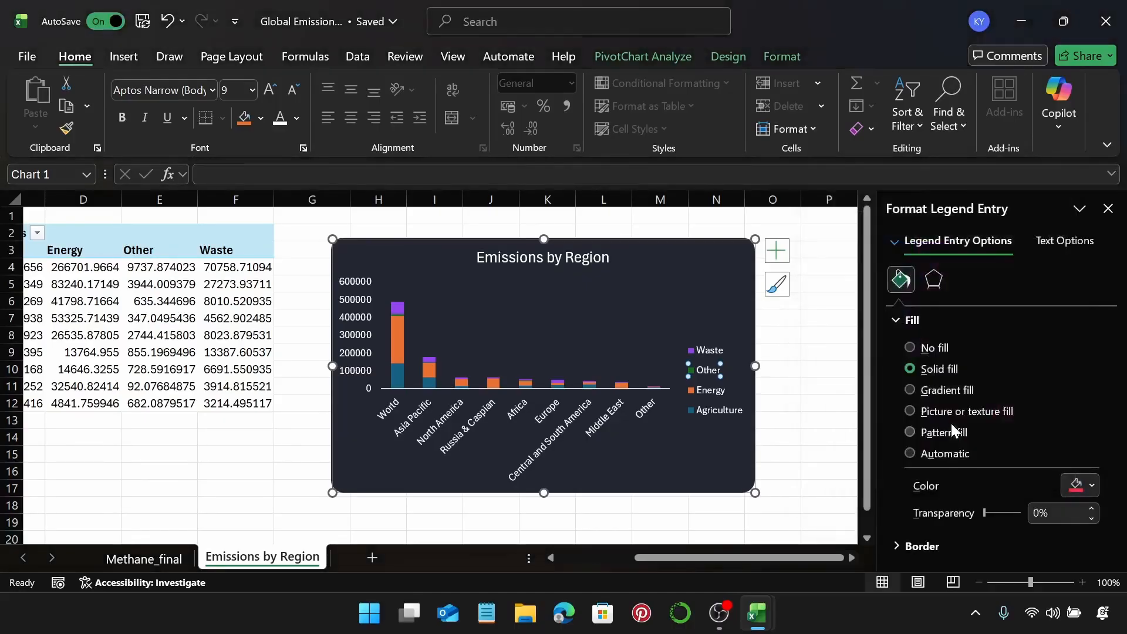
Fill the Energy series with the solid custom colour #455cdc through its legend entry
{"action": "left_click", "coordinate": [709, 390]}
{"action": "left_click", "coordinate": [1079, 485]}
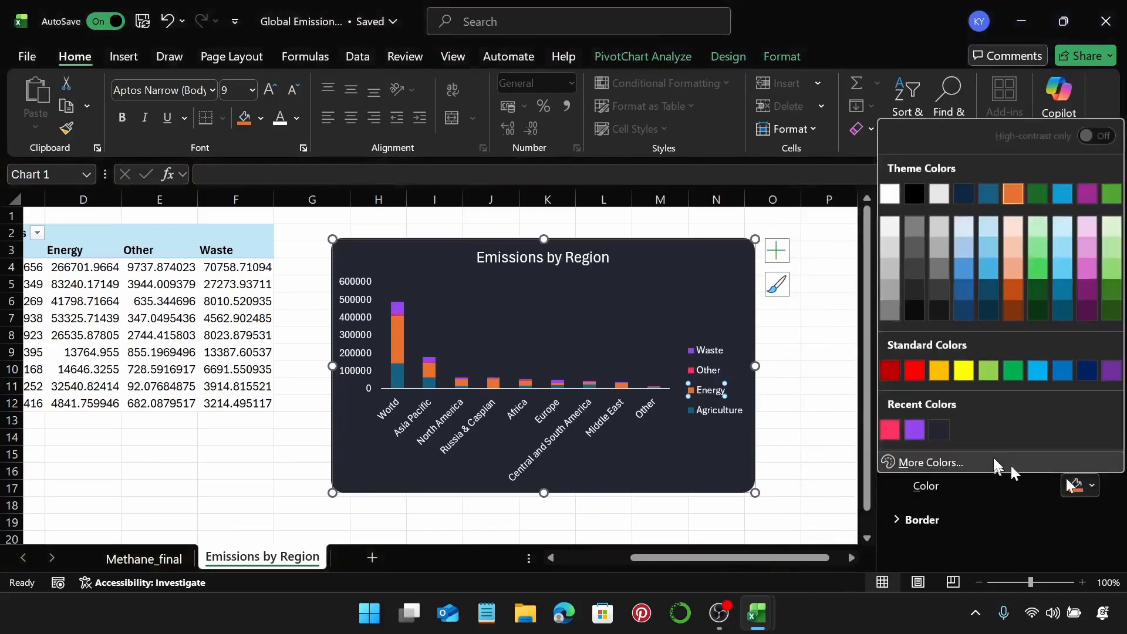
{"action": "left_click", "coordinate": [932, 459]}
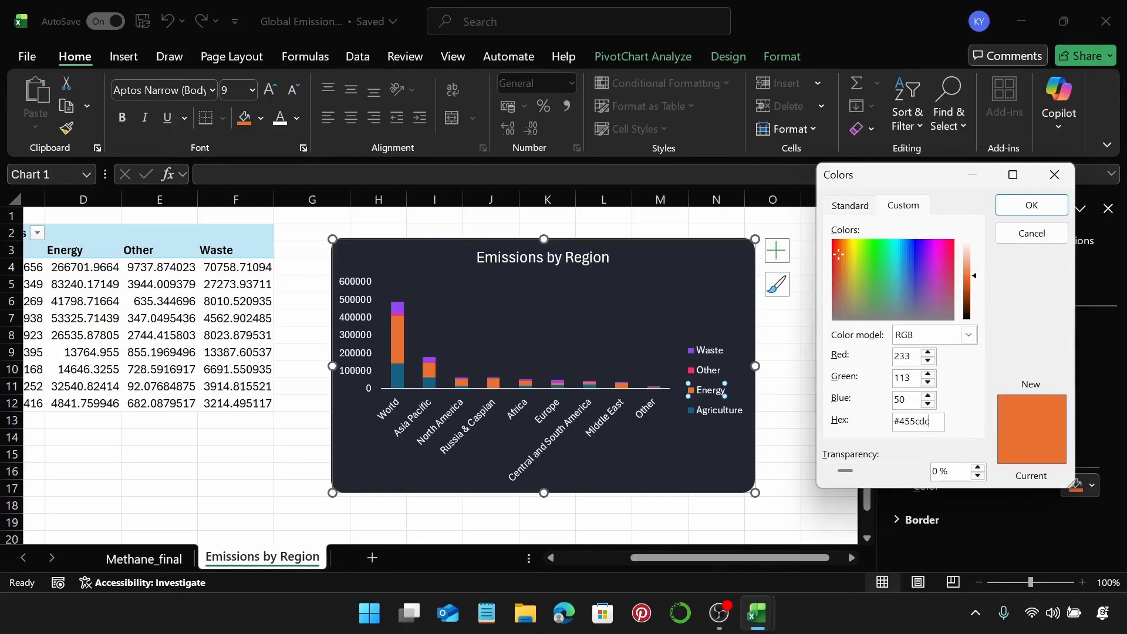
{"action": "key", "text": "Return"}
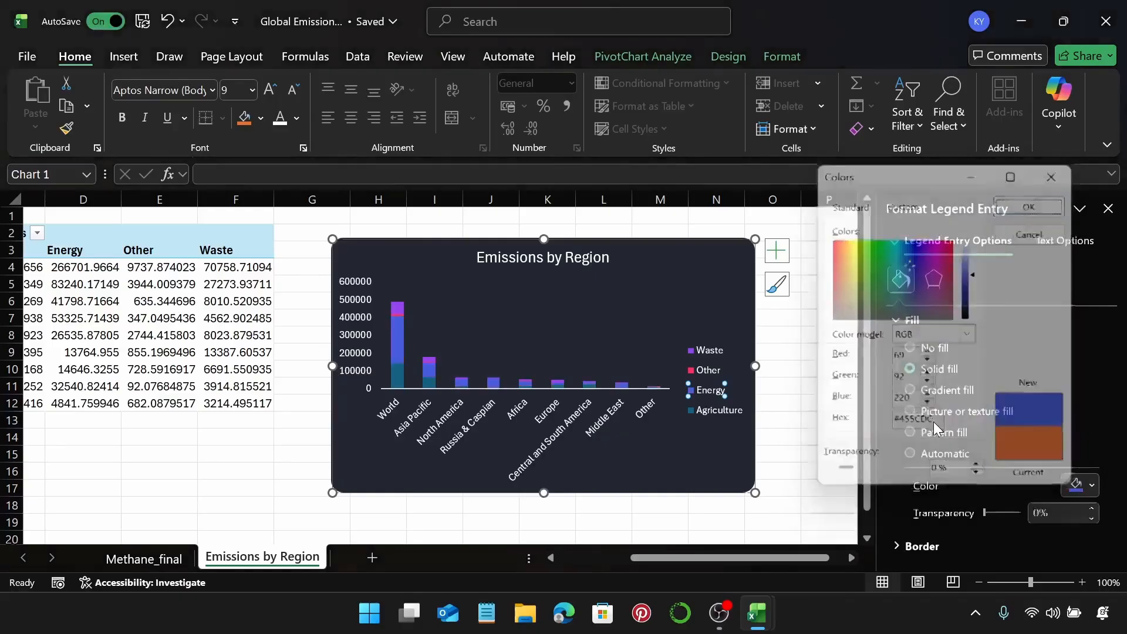
Fill the Agriculture series with the solid custom colour #ff852f through its legend entry
{"action": "double_click", "coordinate": [720, 411]}
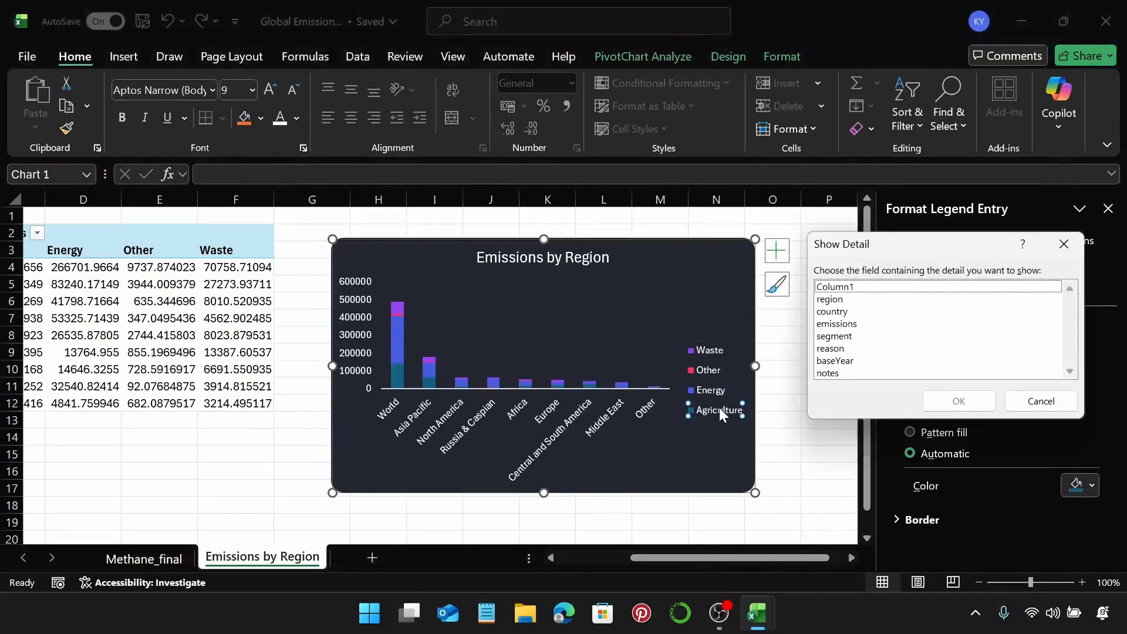
{"action": "left_click", "coordinate": [1064, 244]}
{"action": "left_click", "coordinate": [1085, 492]}
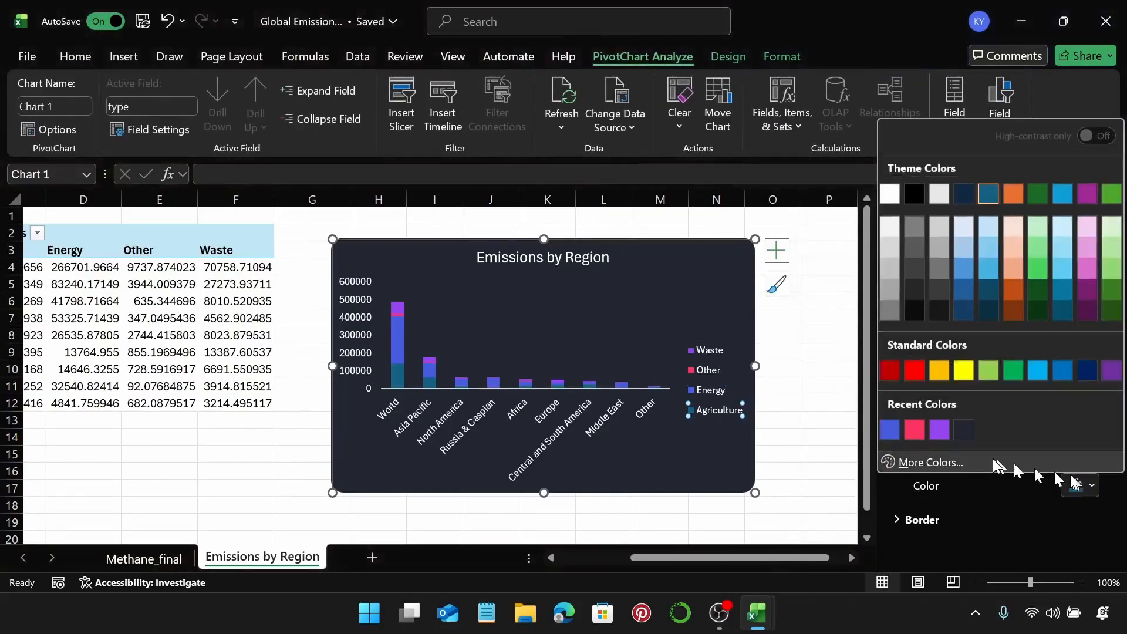
{"action": "left_click", "coordinate": [1001, 463]}
{"action": "left_click", "coordinate": [936, 421]}
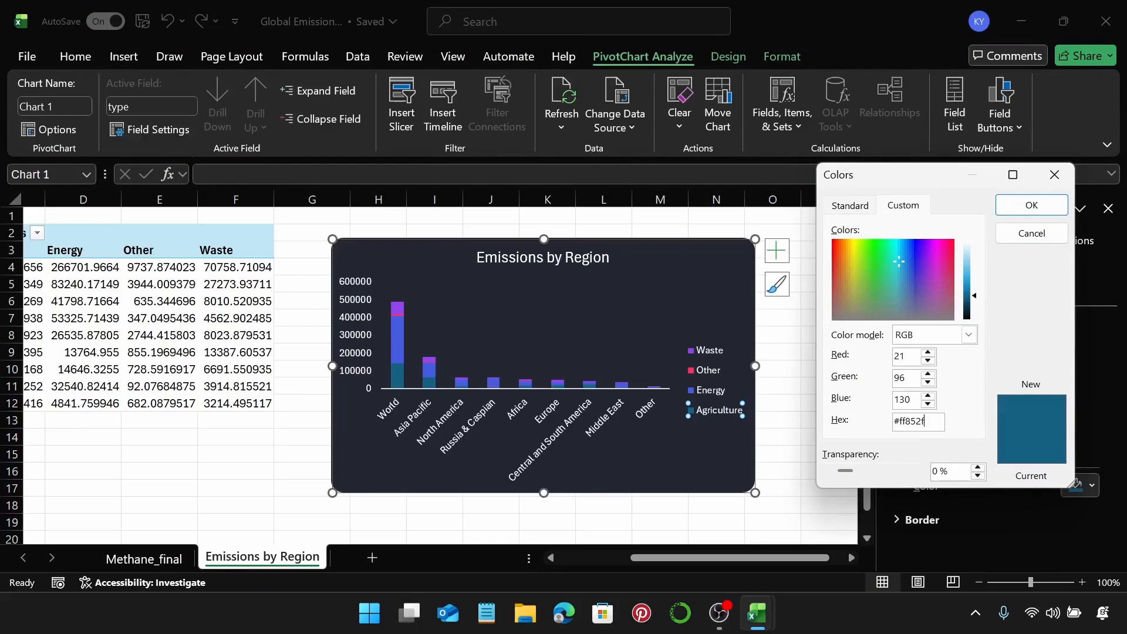
{"action": "key", "text": "Return"}
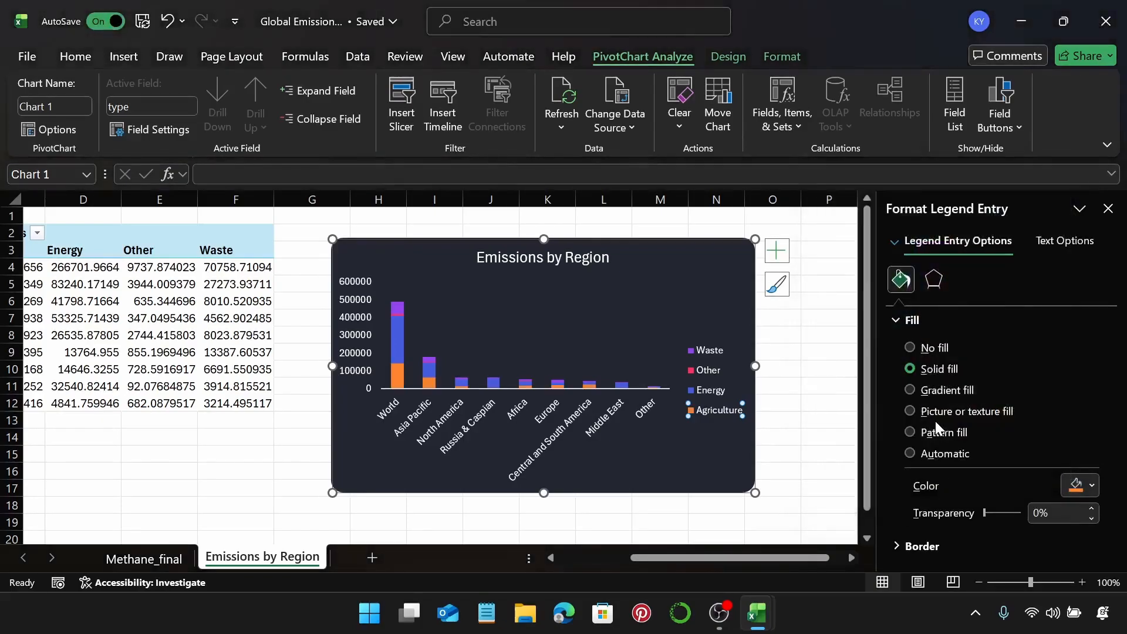
Move the whole PivotChart slightly up and closer to the PivotTable
{"action": "left_click", "coordinate": [729, 284]}
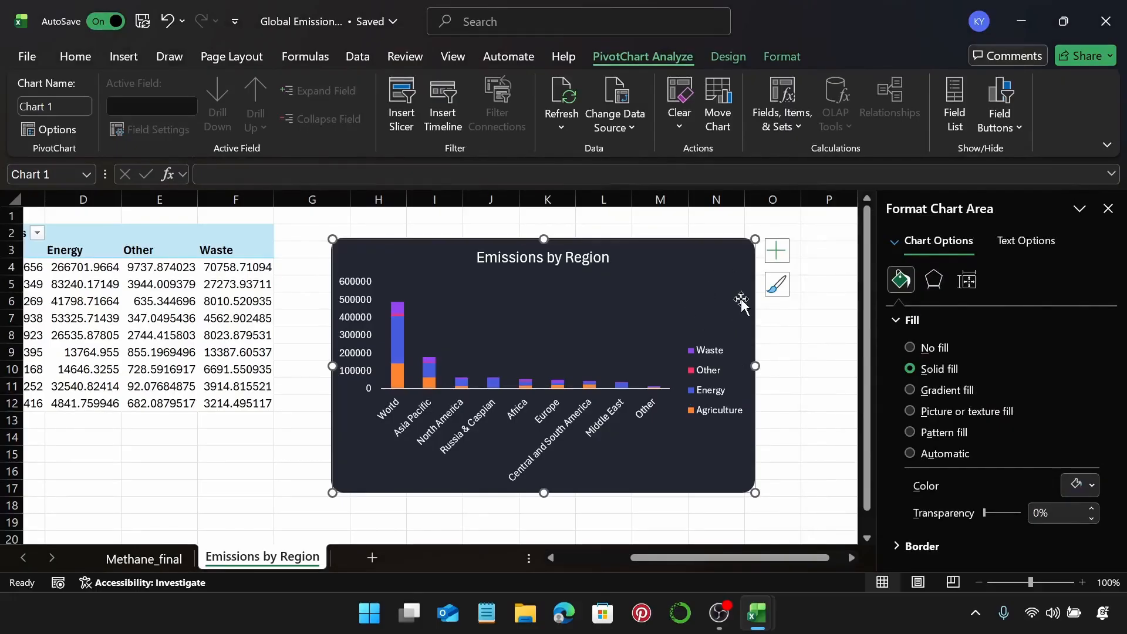
{"action": "left_click_drag", "start_coordinate": [722, 287], "coordinate": [713, 282]}
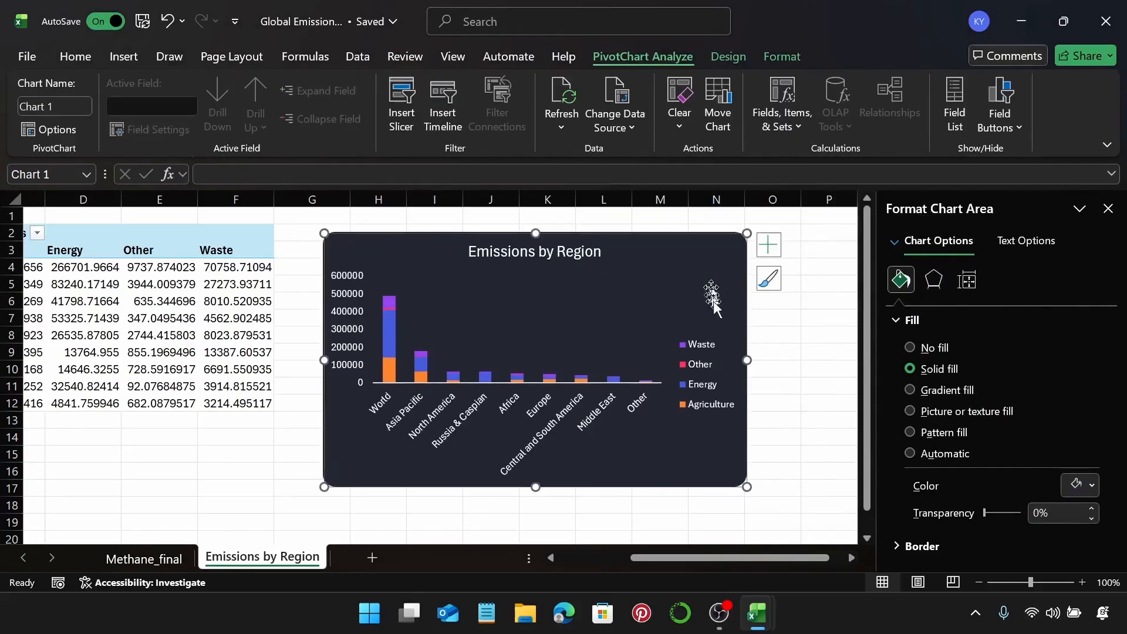
{"action": "left_click", "coordinate": [799, 405]}
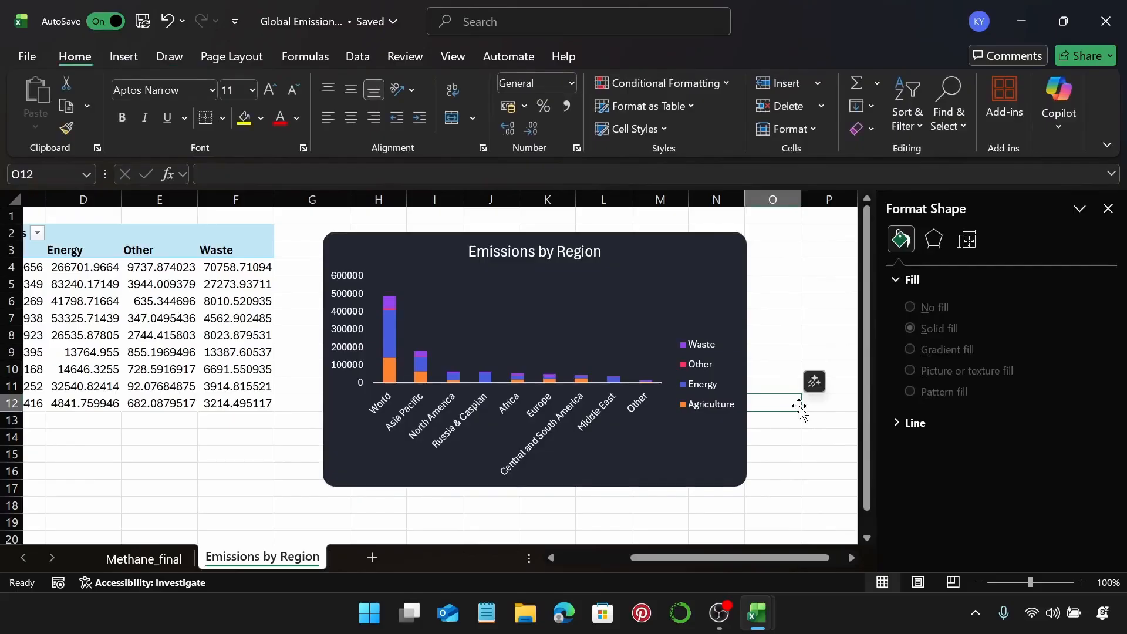
{"action": "left_click", "coordinate": [698, 256]}
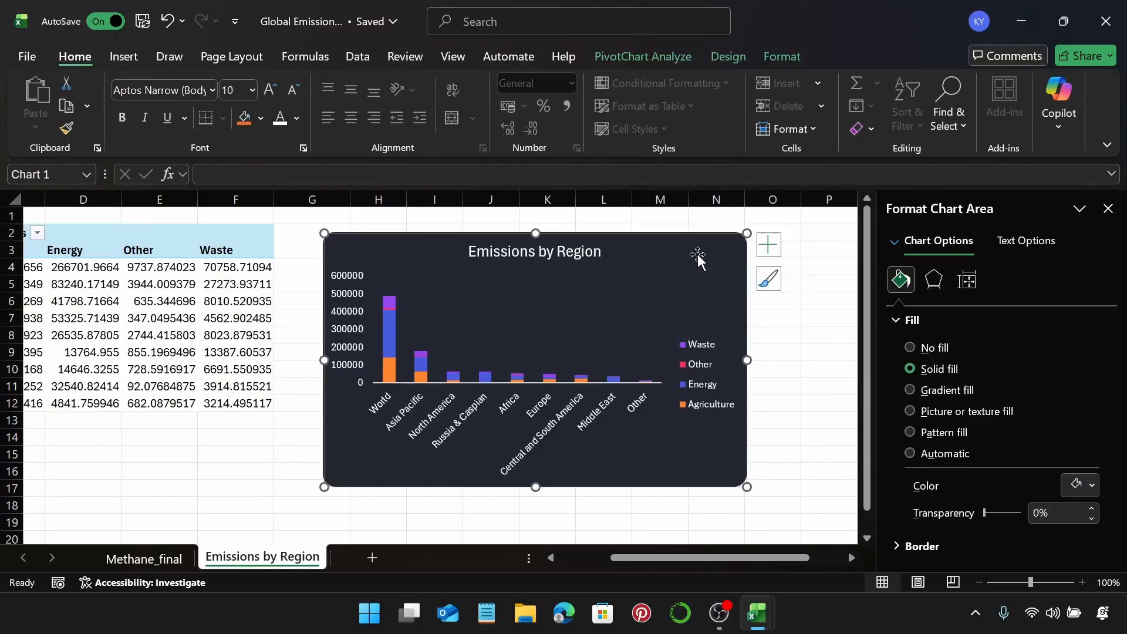
Add a new worksheet, rename it "Countries by Emission" and select cell B2 on it
{"action": "left_click", "coordinate": [373, 556]}
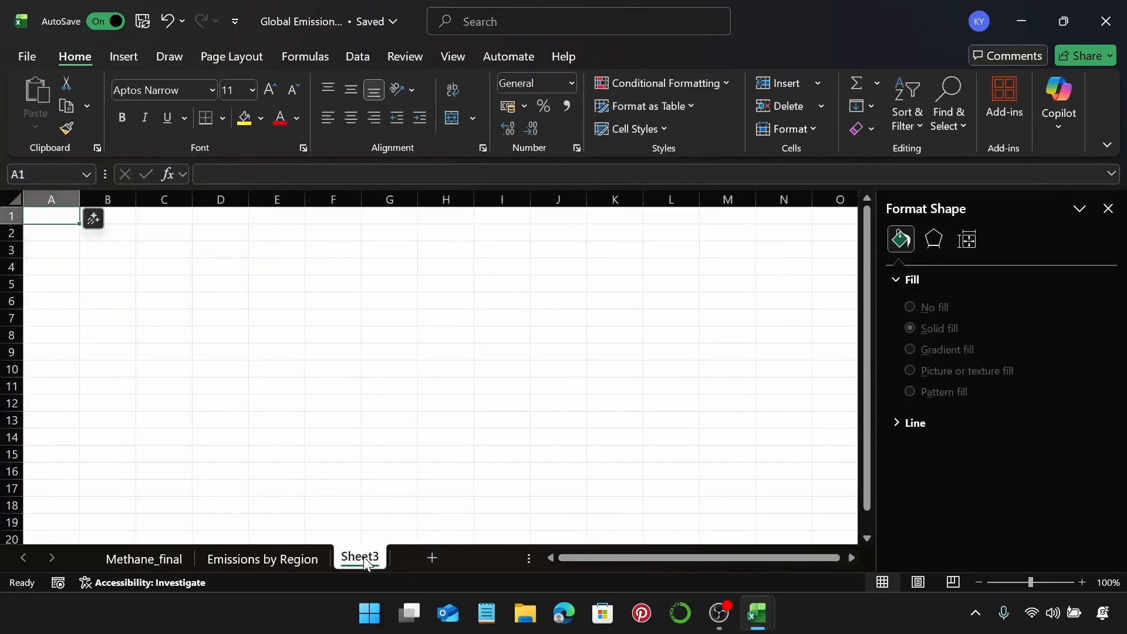
{"action": "double_click", "coordinate": [364, 556]}
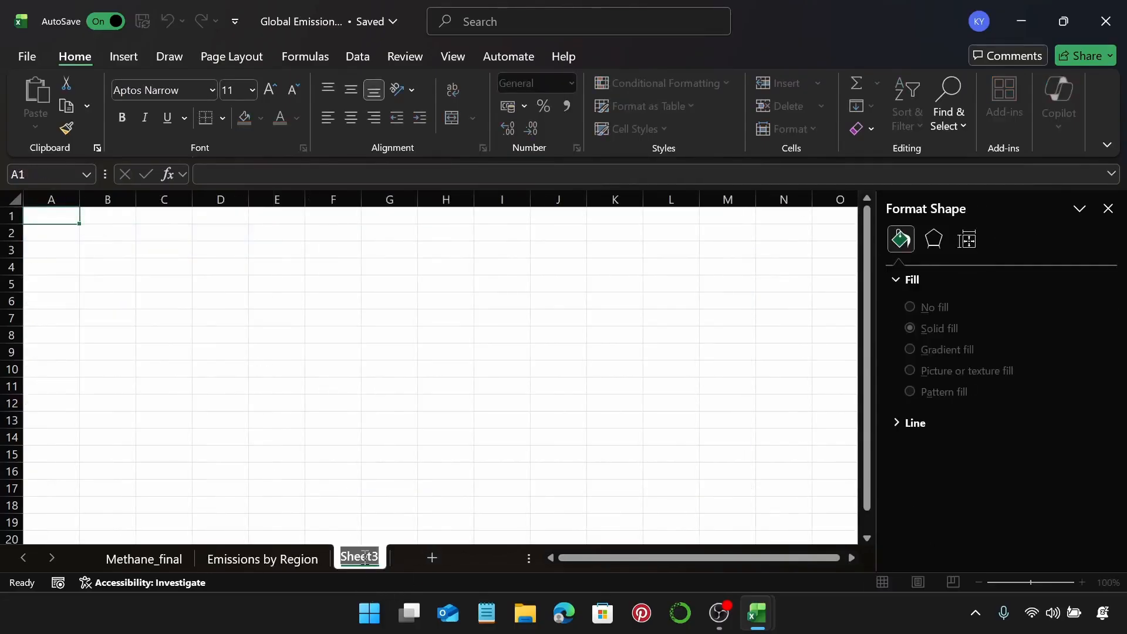
{"action": "type", "text": "Countr"}
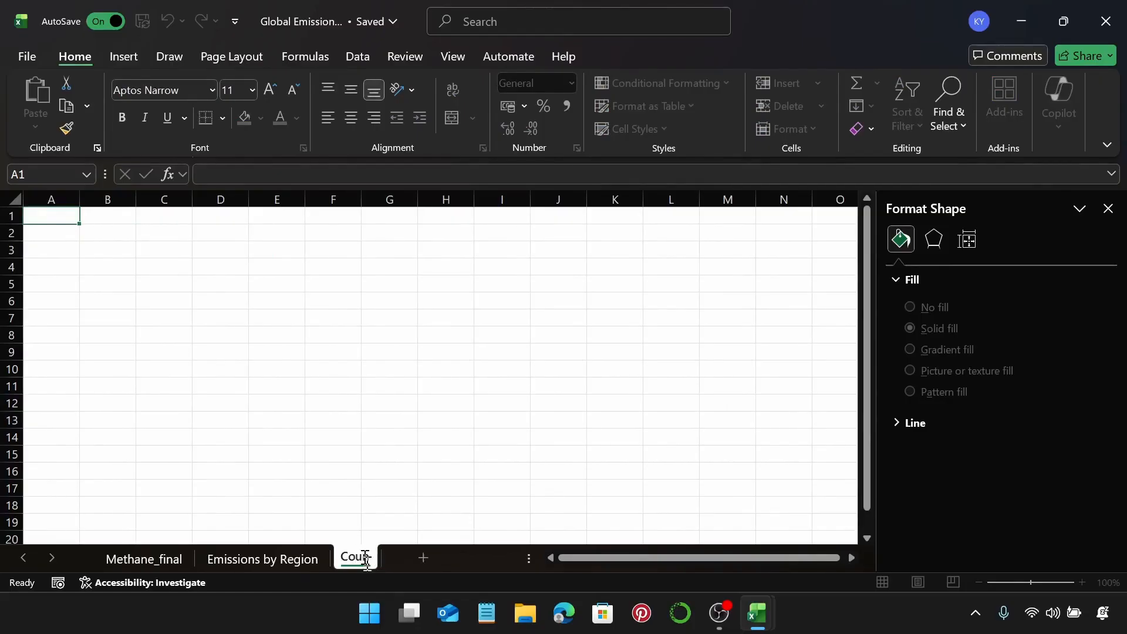
{"action": "type", "text": "ies"}
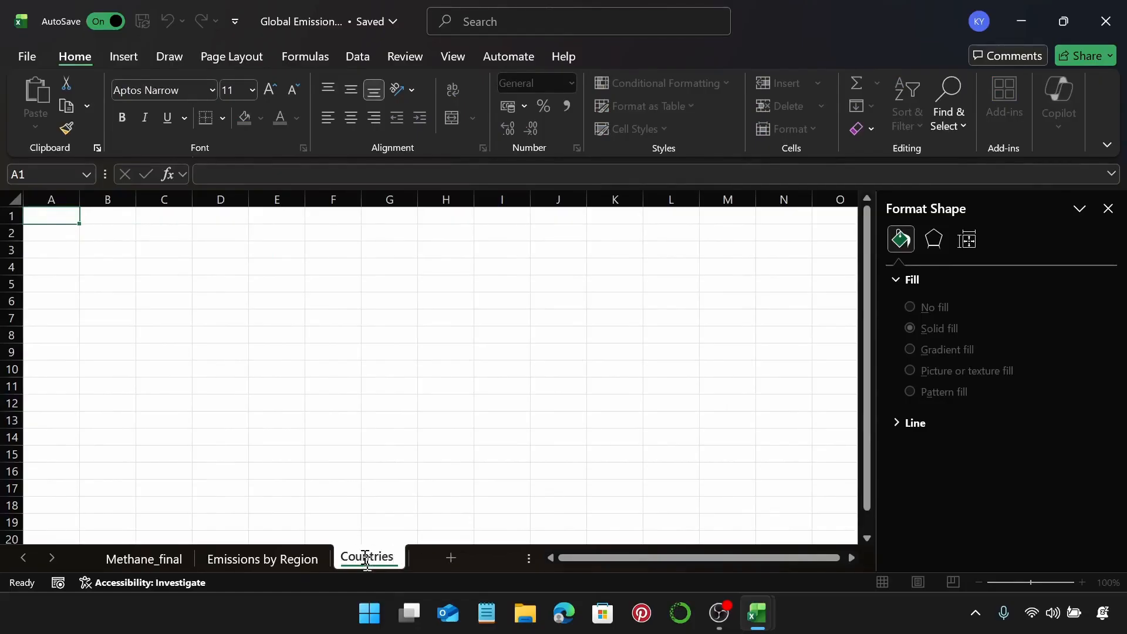
{"action": "type", "text": " by Emission"}
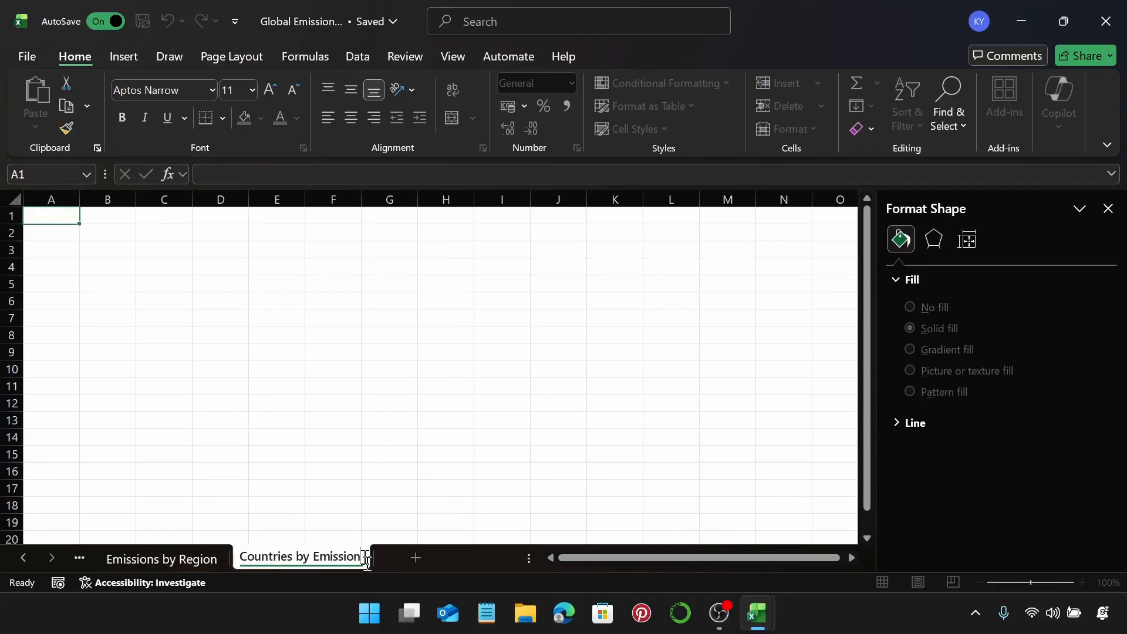
{"action": "key", "text": "Return"}
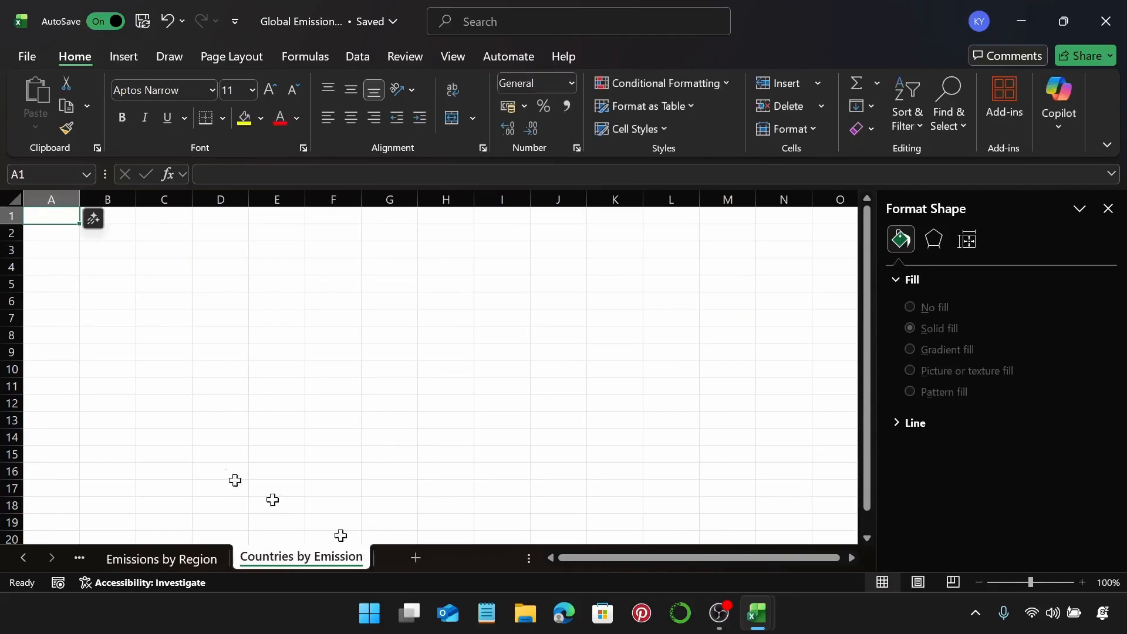
{"action": "left_click", "coordinate": [117, 233]}
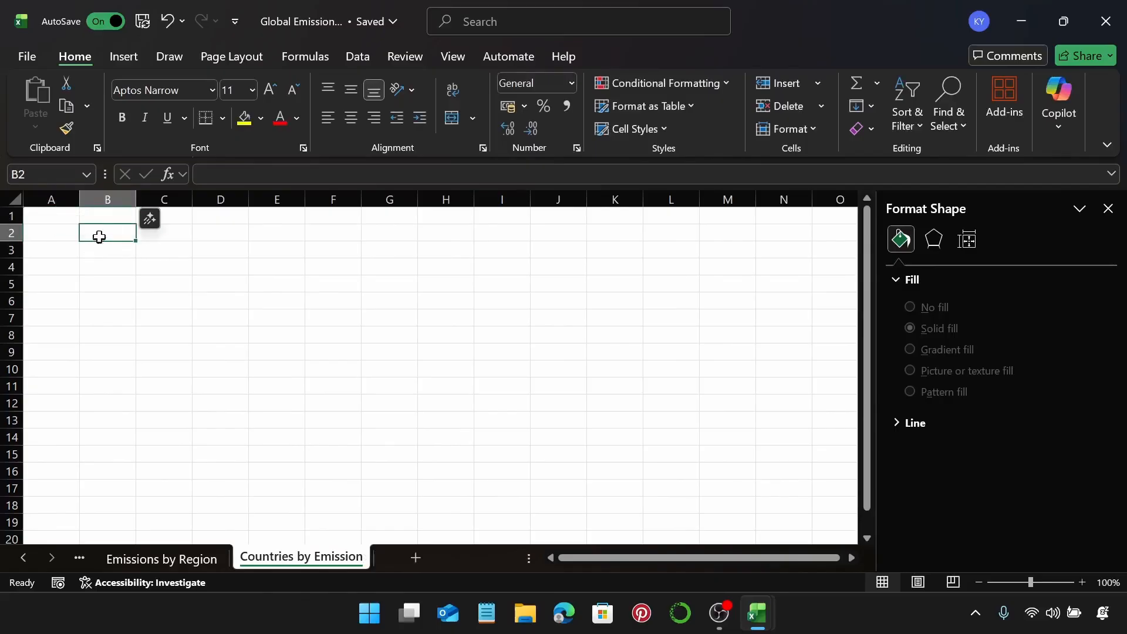
Insert a PivotTable from the emissions data table at cell B2 of the existing Countries by Emission worksheet
{"action": "left_click", "coordinate": [131, 48]}
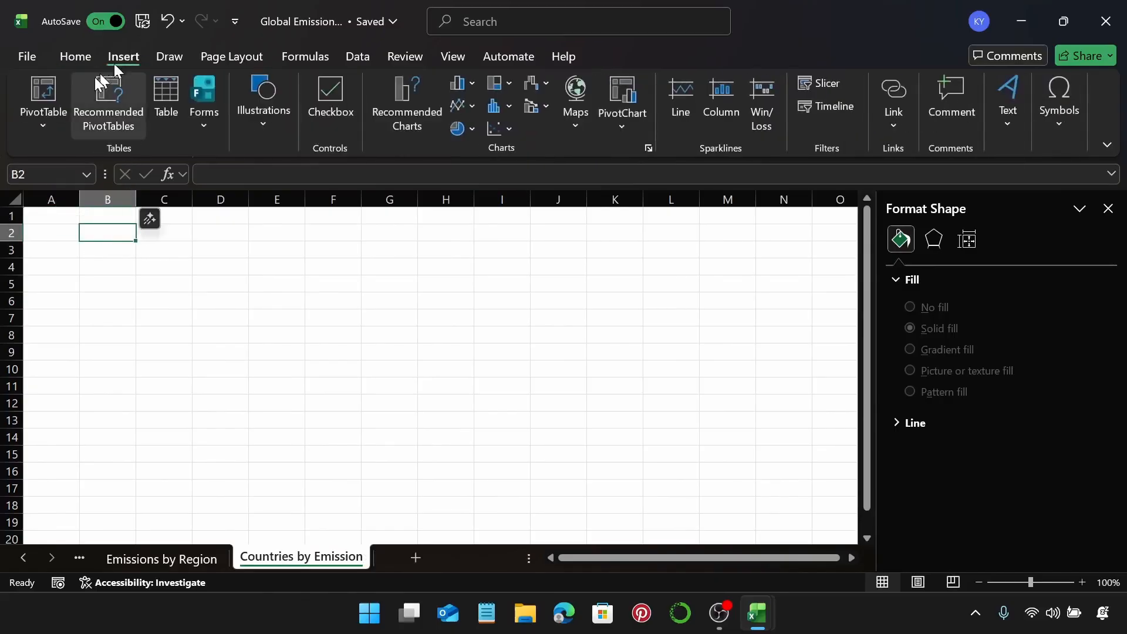
{"action": "left_click", "coordinate": [61, 83]}
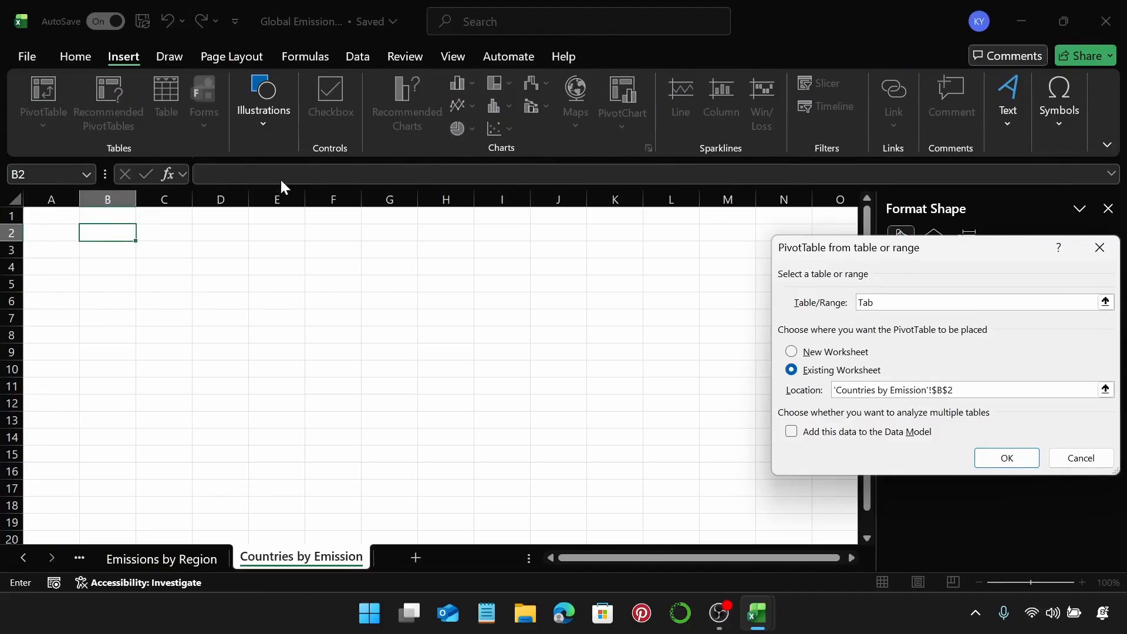
{"action": "key", "text": "Return"}
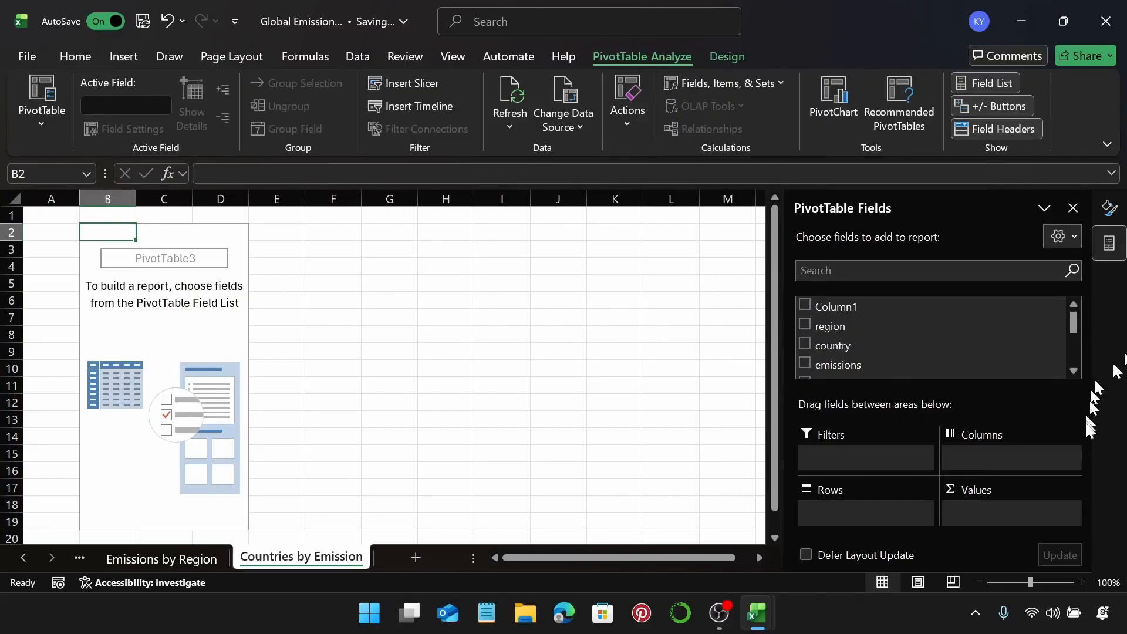
Build the PivotTable with country as rows, type as columns and the sum of emissions as values
{"action": "left_click_drag", "start_coordinate": [895, 346], "coordinate": [881, 514]}
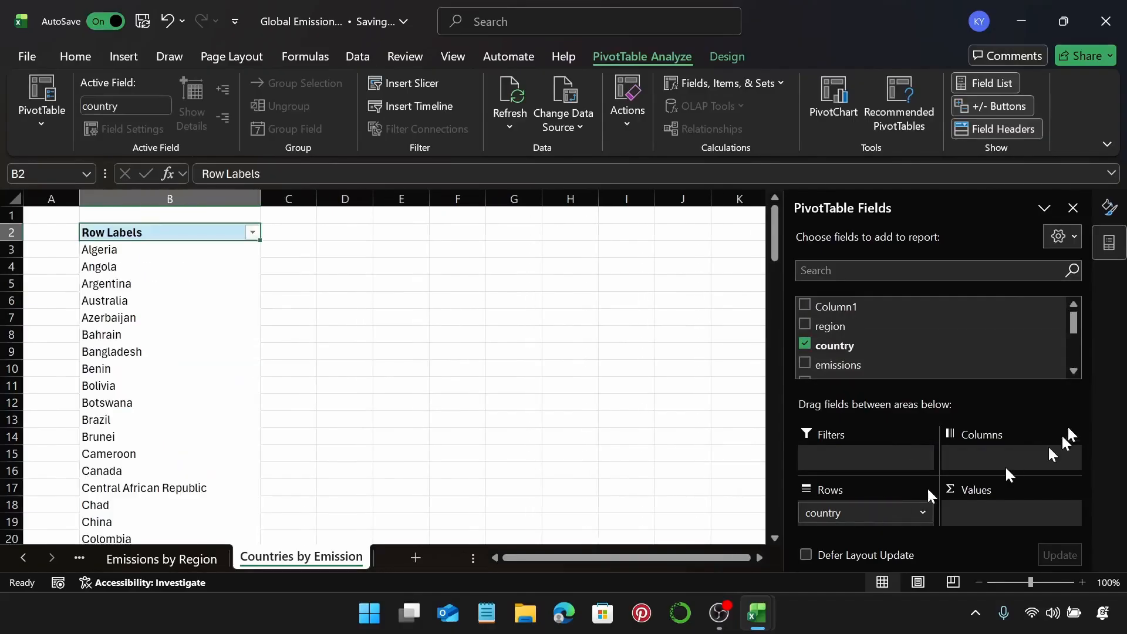
{"action": "left_click_drag", "start_coordinate": [862, 365], "coordinate": [1009, 511]}
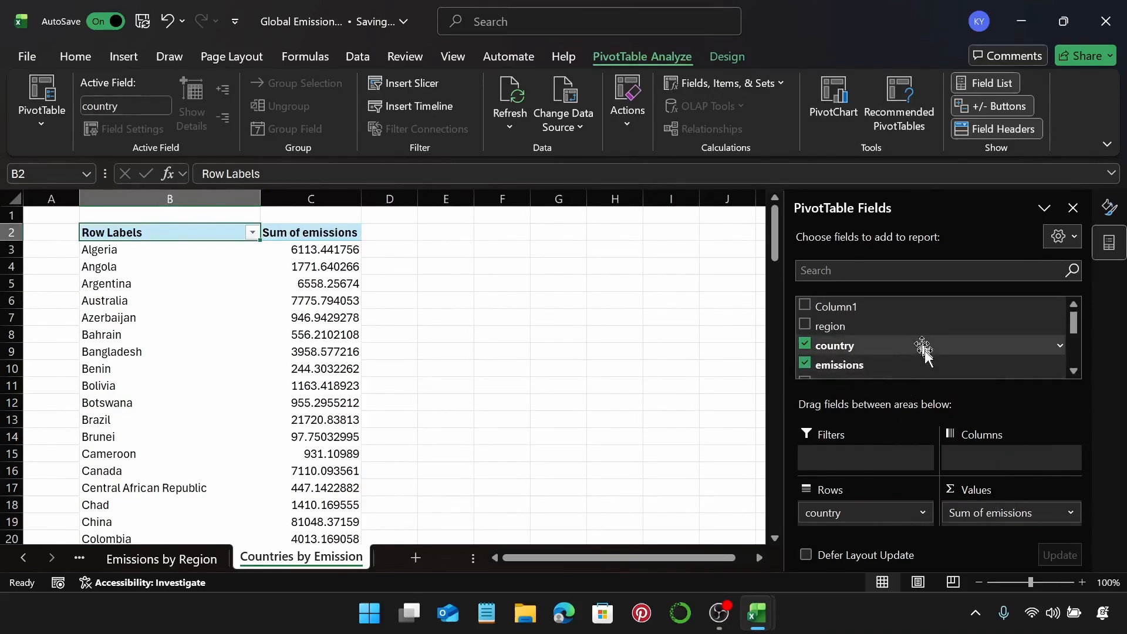
{"action": "scroll", "coordinate": [926, 352], "scroll_direction": "down", "scroll_amount": 3}
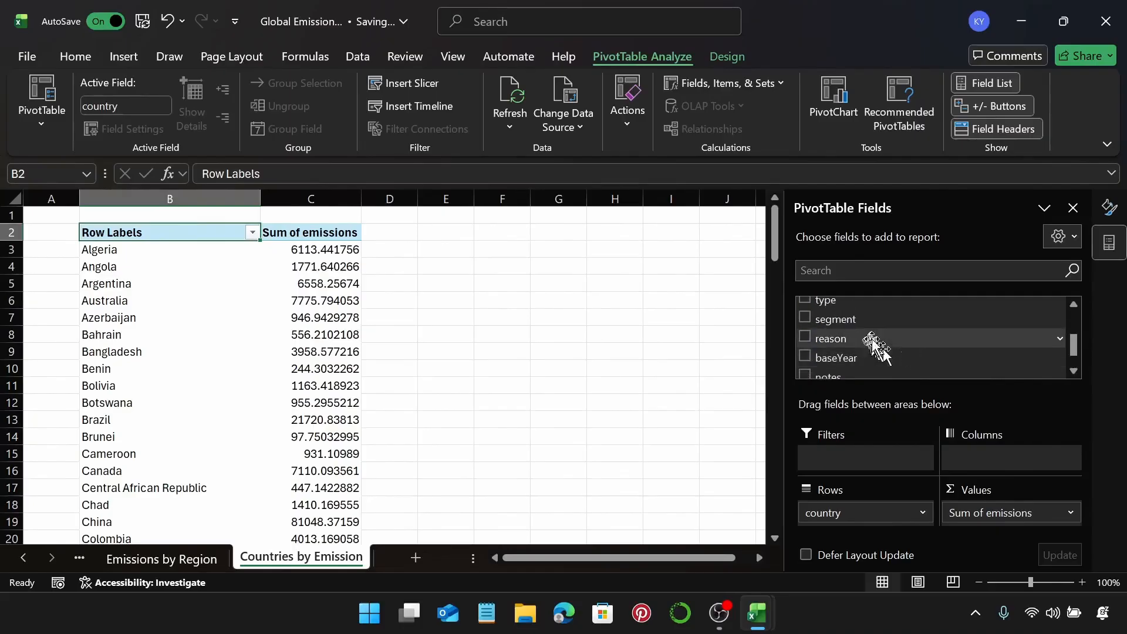
{"action": "left_click_drag", "start_coordinate": [839, 306], "coordinate": [979, 462]}
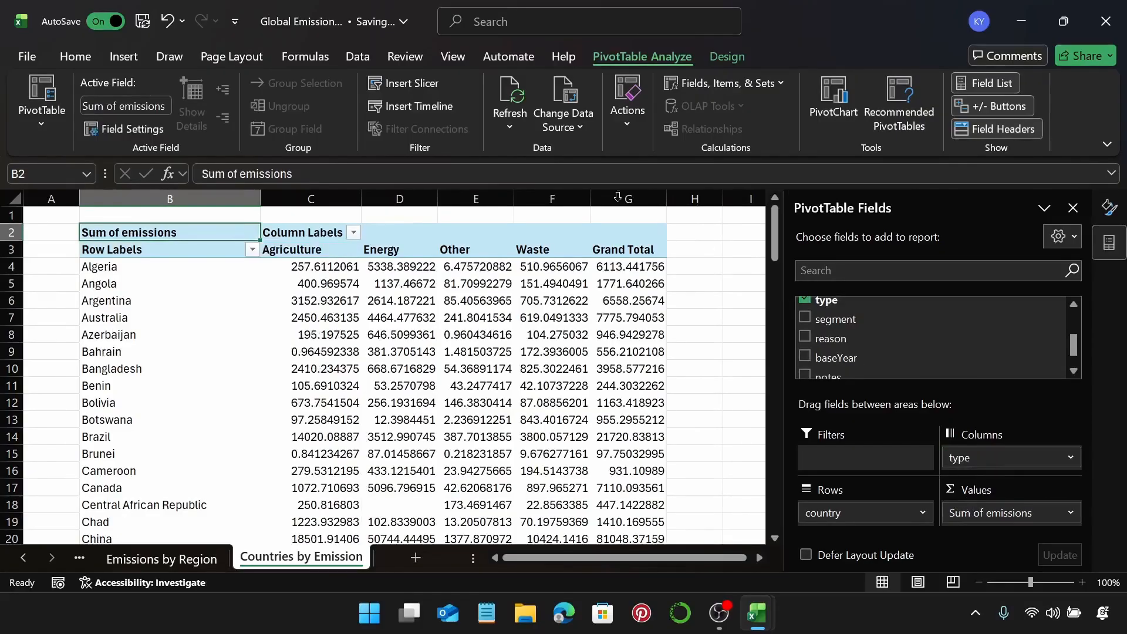
Sort the country row labels in descending order by Sum of emissions
{"action": "left_click", "coordinate": [253, 251]}
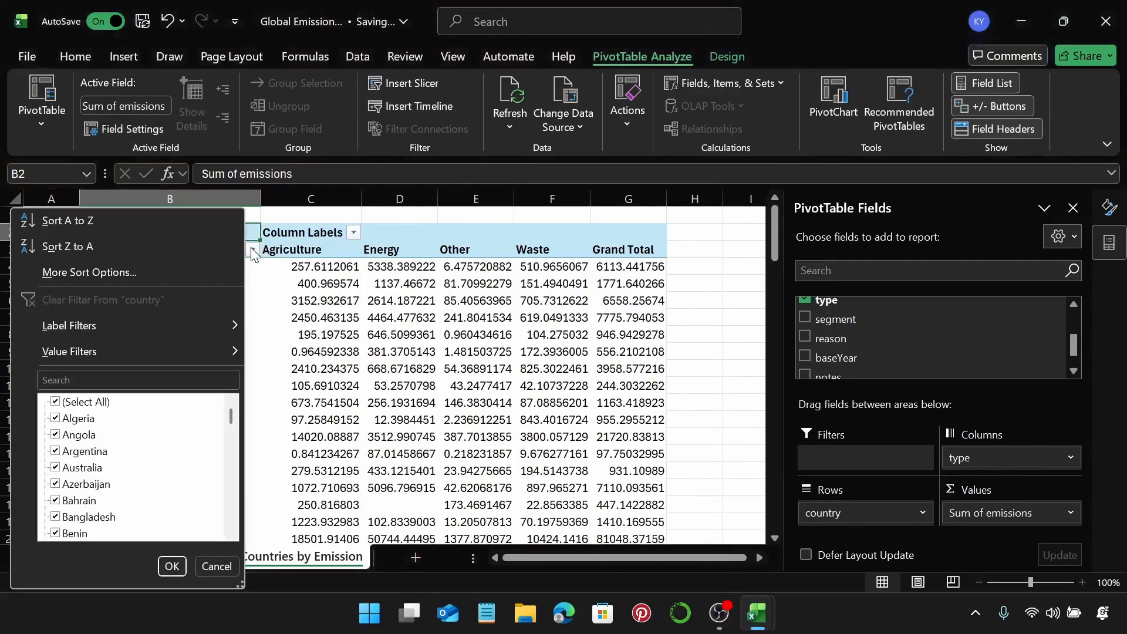
{"action": "left_click", "coordinate": [155, 273]}
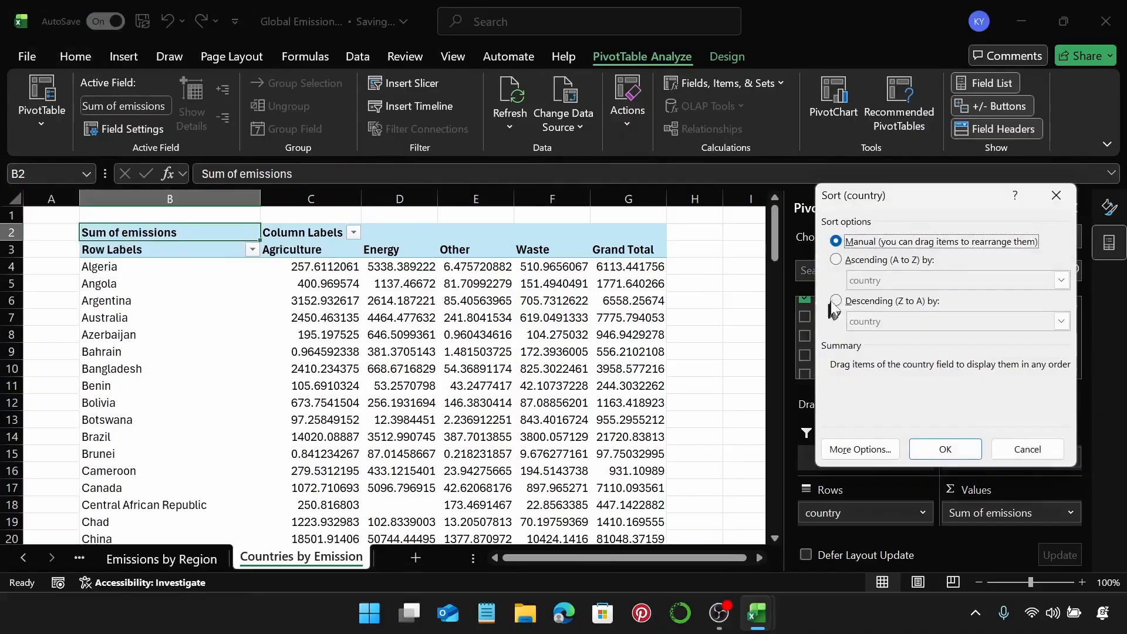
{"action": "left_click", "coordinate": [836, 302]}
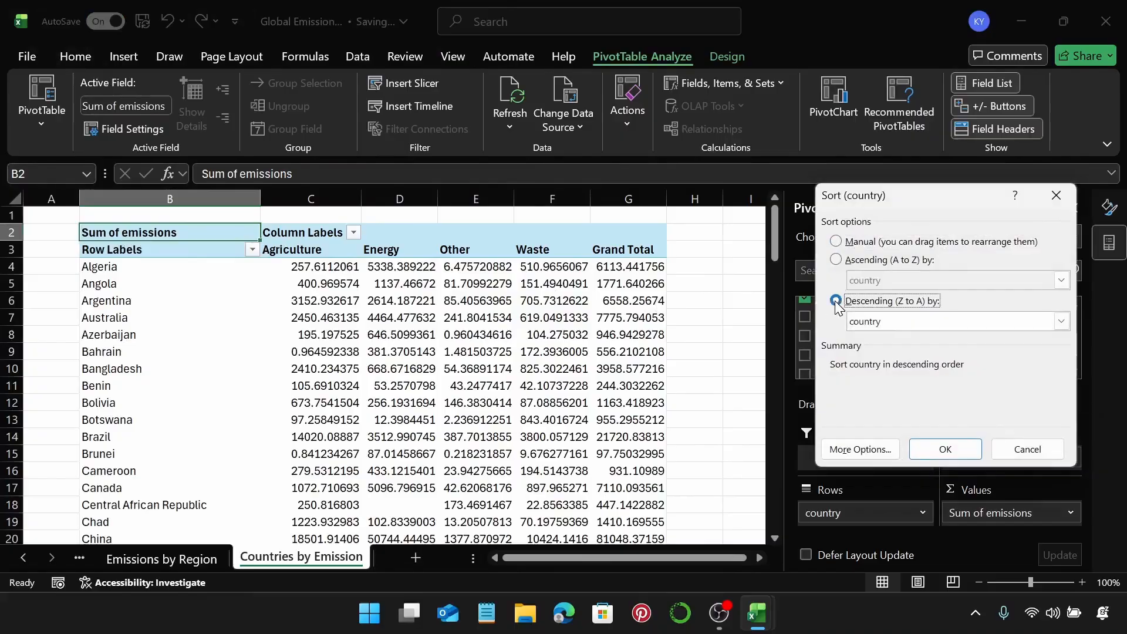
{"action": "left_click", "coordinate": [1061, 321]}
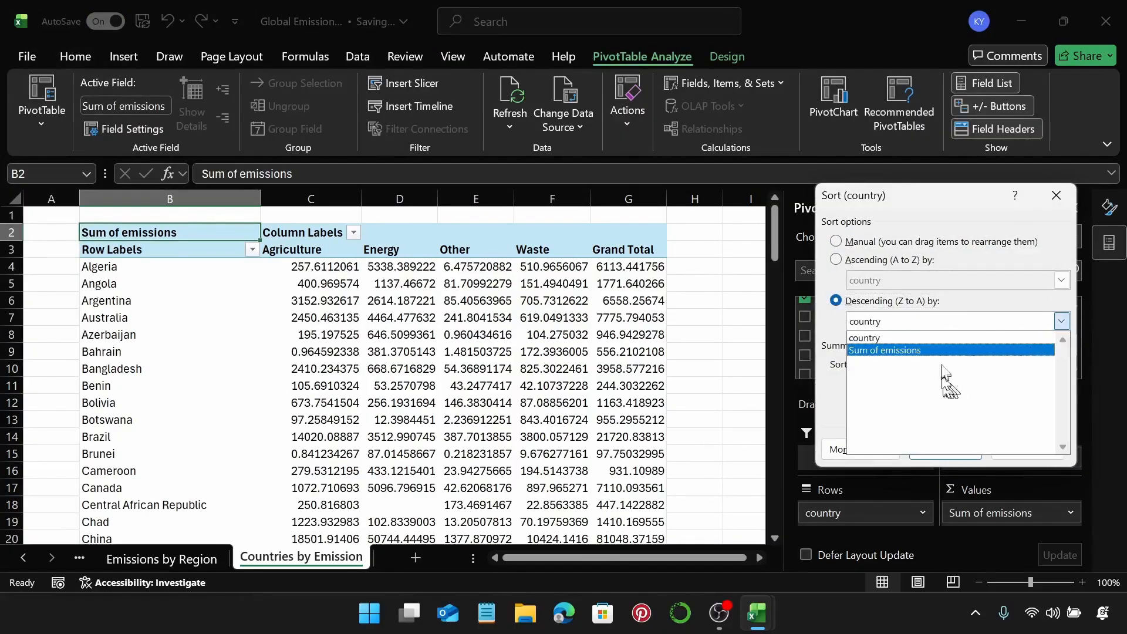
{"action": "left_click", "coordinate": [942, 352]}
{"action": "left_click", "coordinate": [946, 448]}
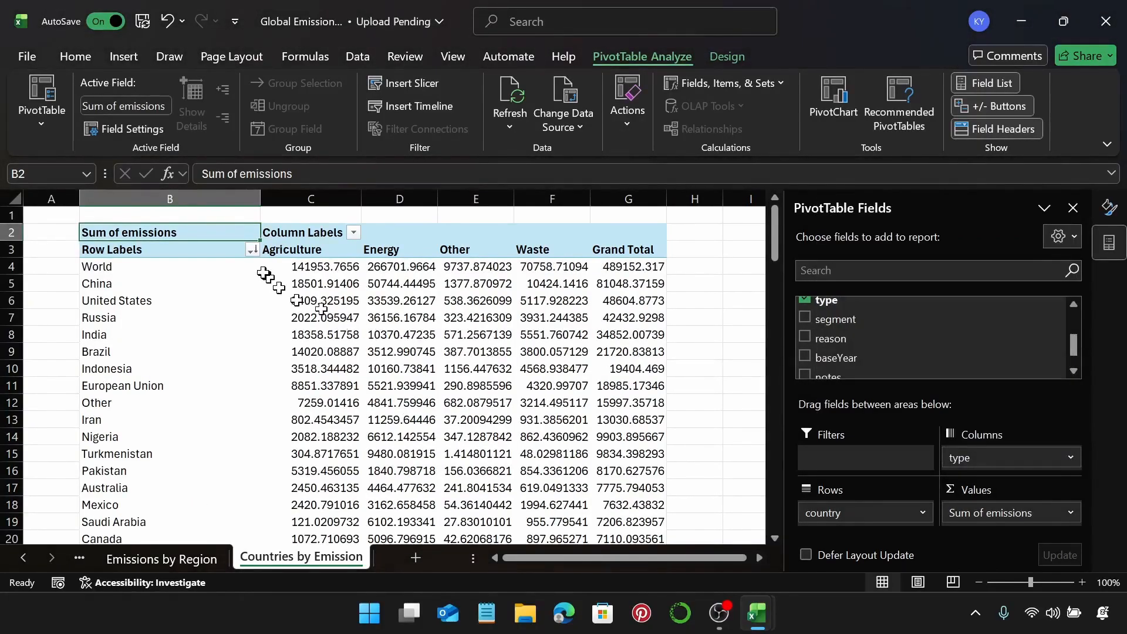
Filter the country row labels to the top 10 items by Sum of emissions
{"action": "left_click", "coordinate": [252, 250]}
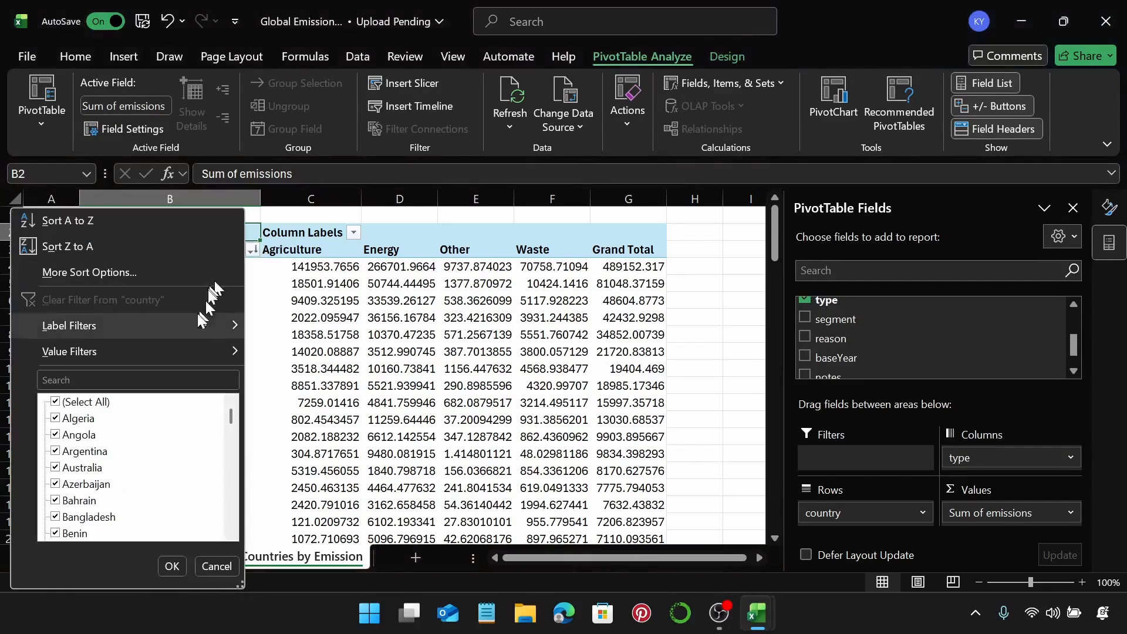
{"action": "mouse_move", "coordinate": [198, 343]}
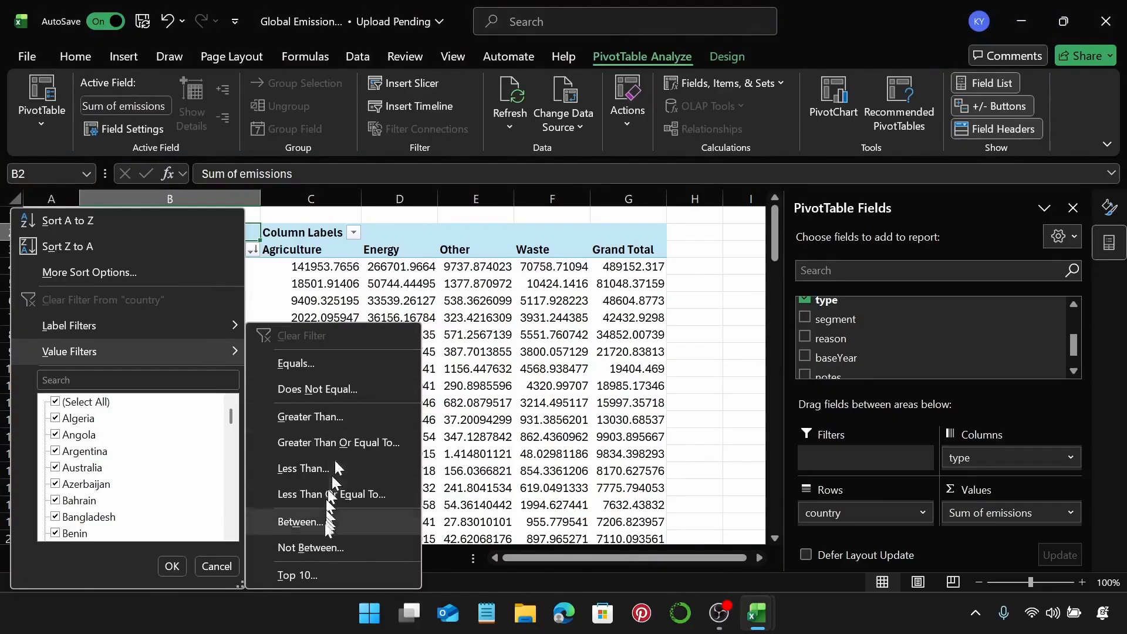
{"action": "left_click", "coordinate": [325, 567]}
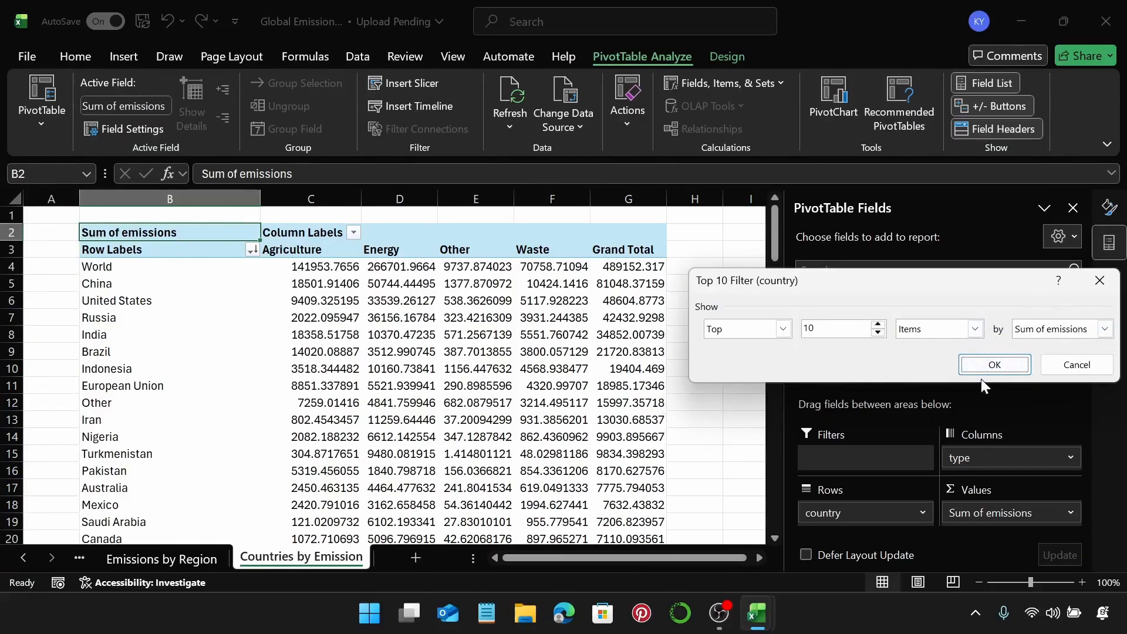
{"action": "left_click", "coordinate": [994, 364]}
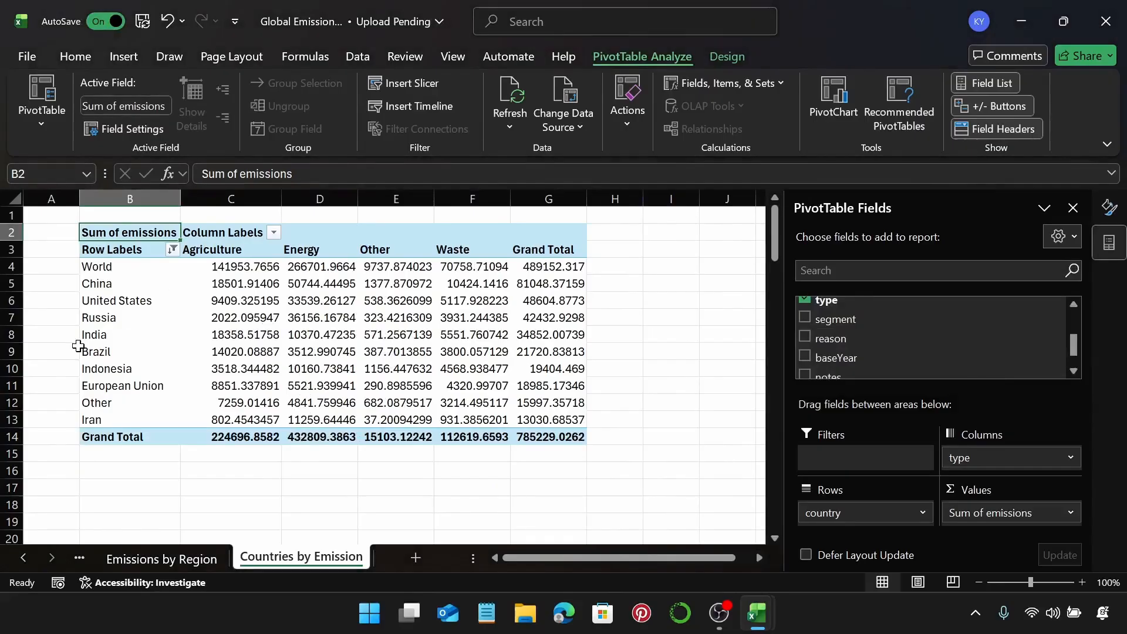
Remove both the Grand Total row and the Grand Total column from the country PivotTable
{"action": "left_click", "coordinate": [91, 437]}
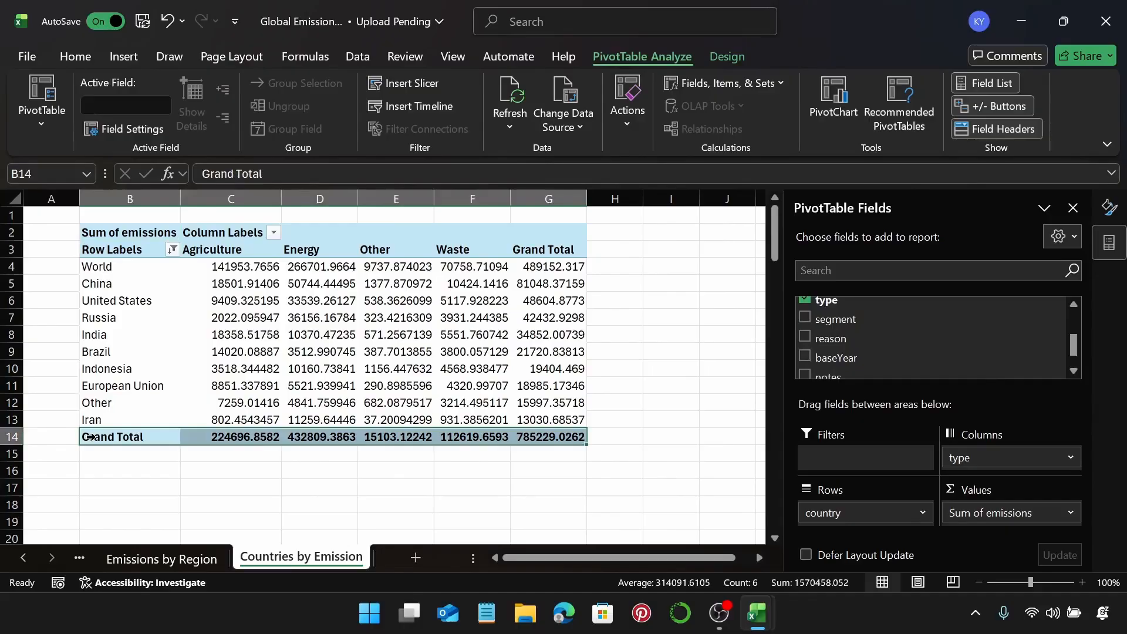
{"action": "right_click", "coordinate": [91, 437]}
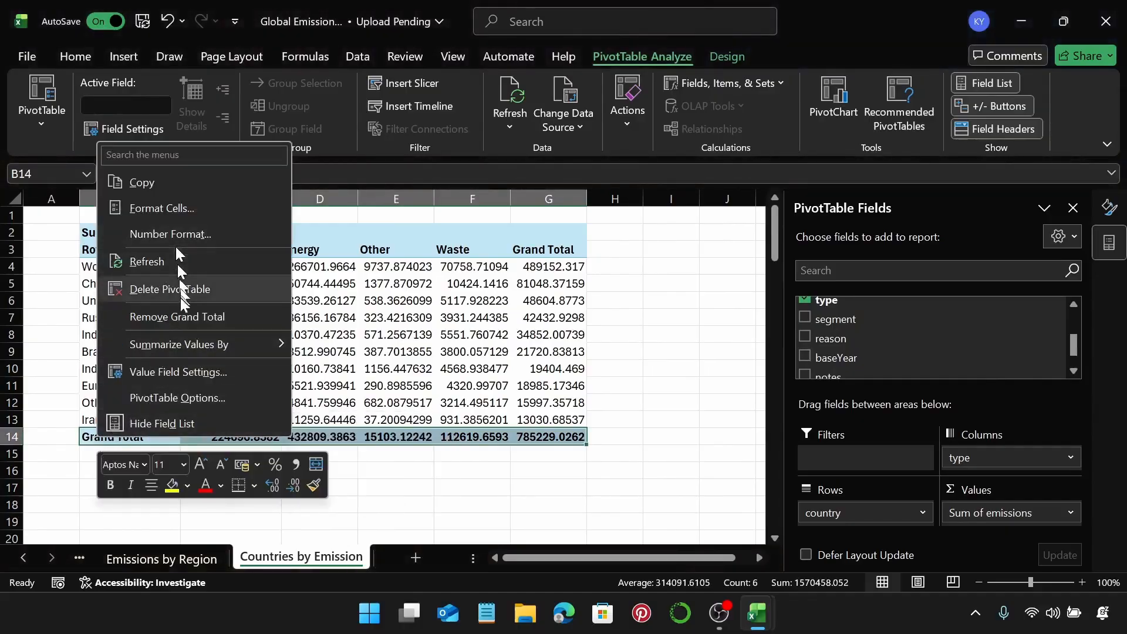
{"action": "left_click", "coordinate": [184, 316]}
{"action": "left_click", "coordinate": [549, 247]}
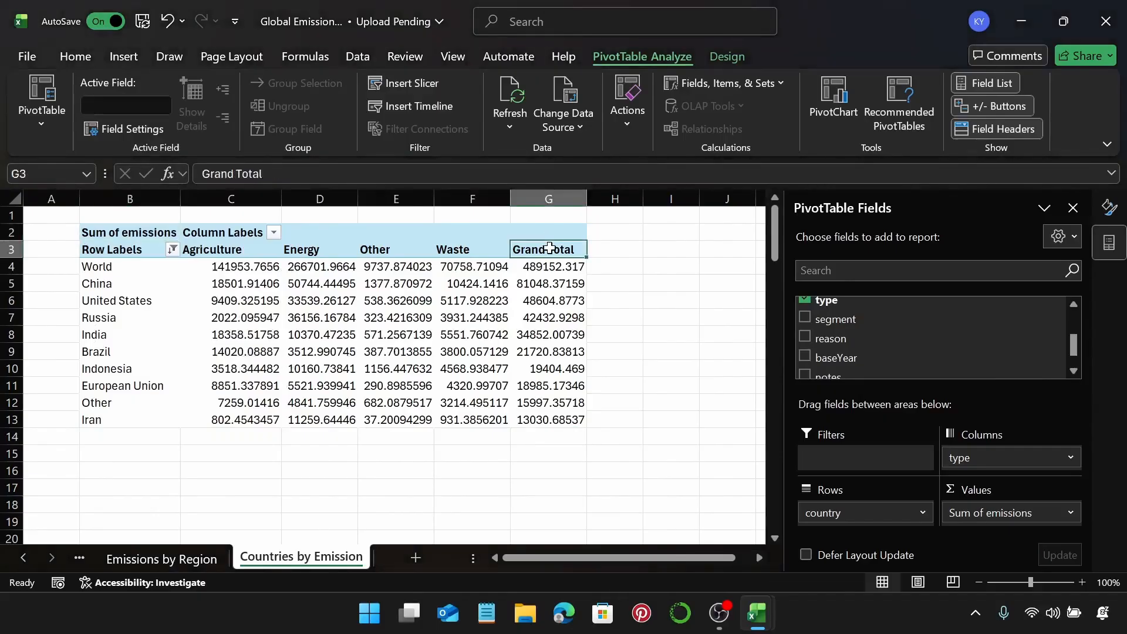
{"action": "right_click", "coordinate": [548, 249]}
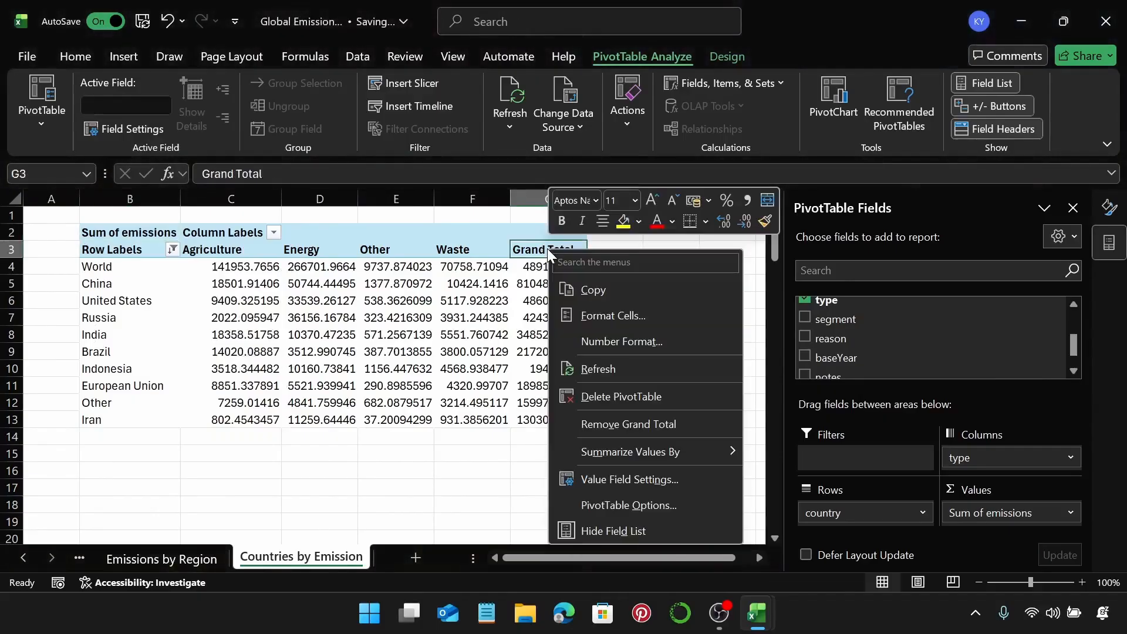
{"action": "left_click", "coordinate": [668, 426]}
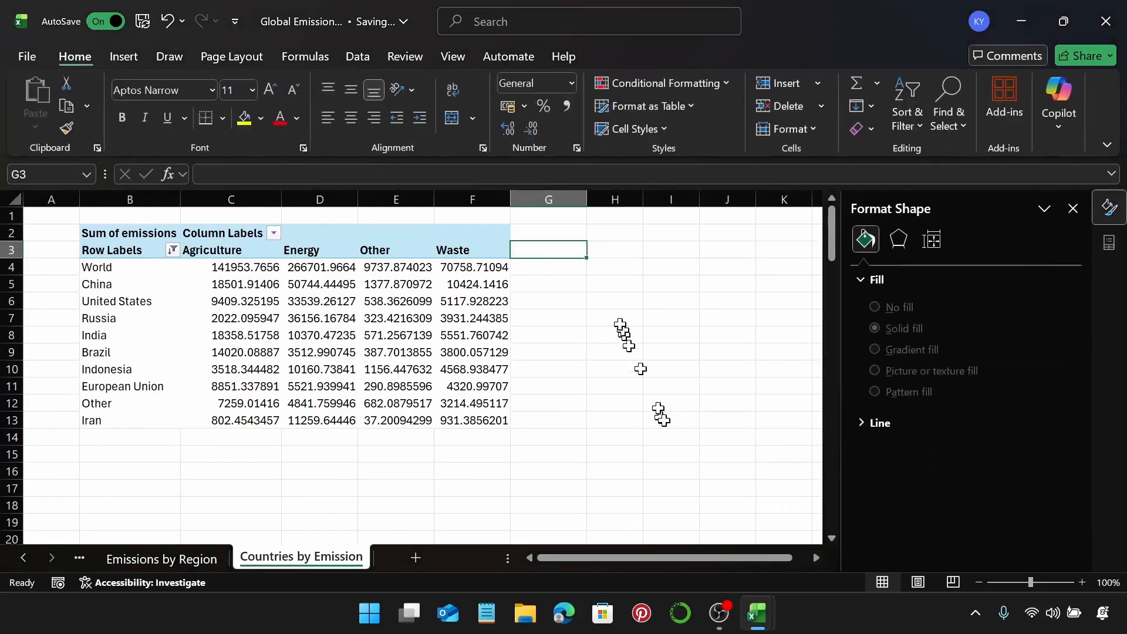
Insert a 2-D stacked column PivotChart based on the country PivotTable
{"action": "left_click", "coordinate": [215, 320]}
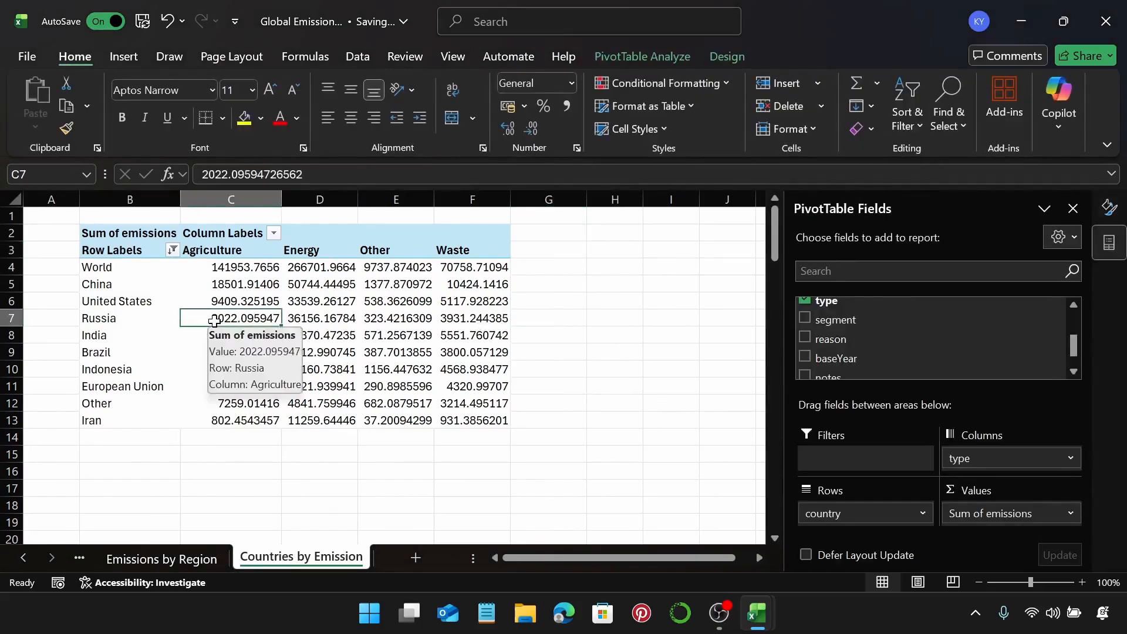
{"action": "left_click", "coordinate": [121, 58]}
{"action": "left_click", "coordinate": [461, 87]}
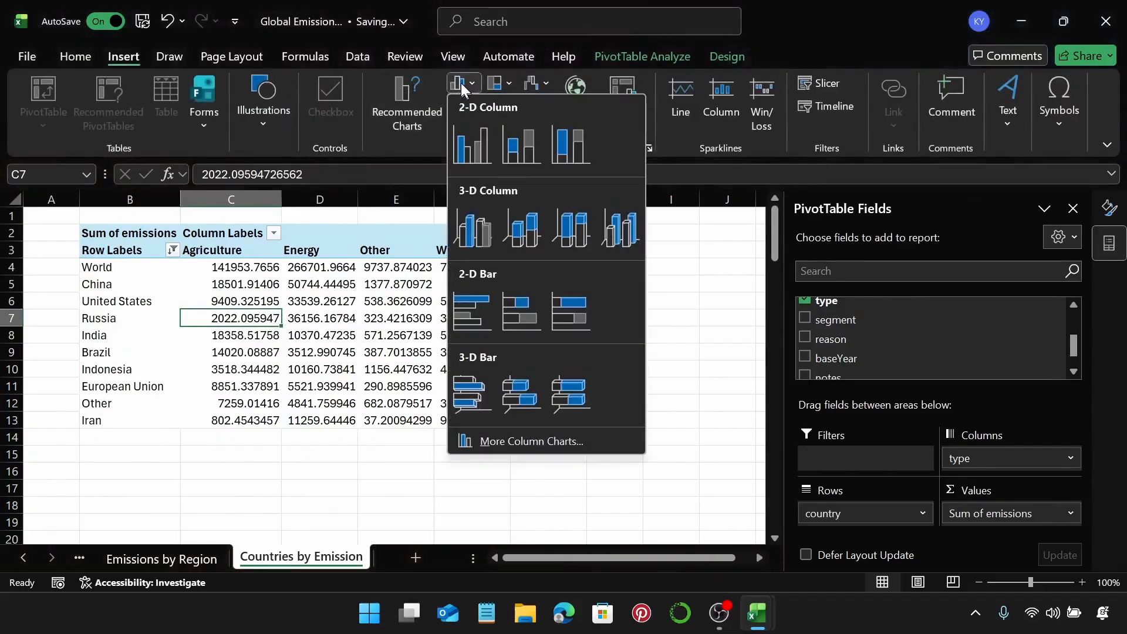
{"action": "left_click", "coordinate": [534, 149]}
Position the PivotChart beside the PivotTable so it starts in column G near row 2, and hide the PivotTable field list
{"action": "left_click_drag", "start_coordinate": [305, 268], "coordinate": [616, 287]}
{"action": "left_click", "coordinate": [1073, 207]}
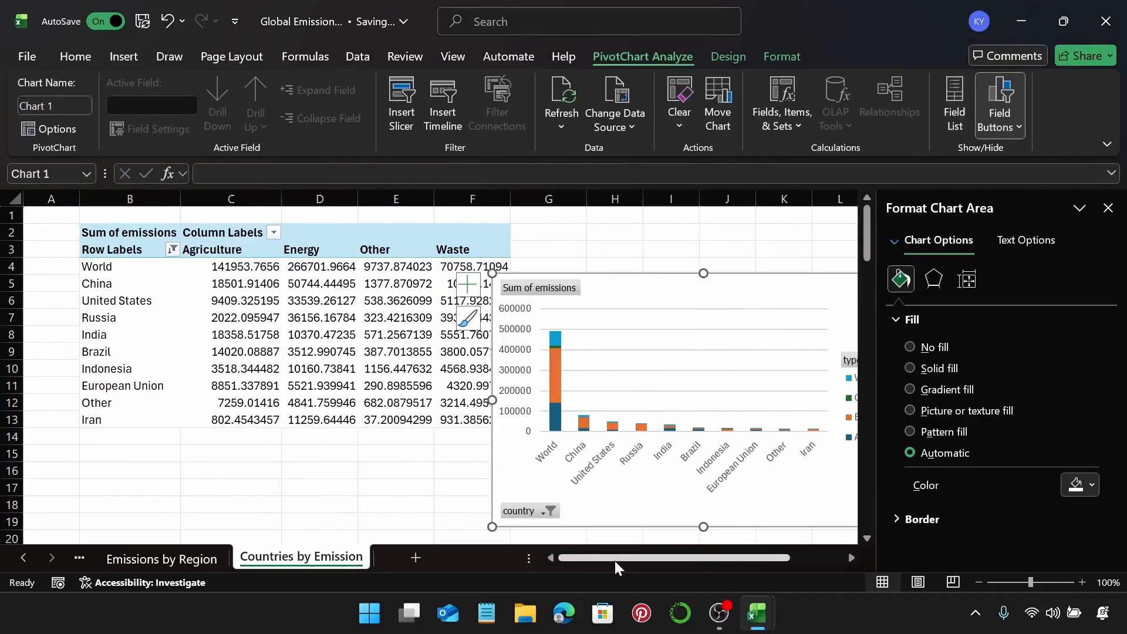
{"action": "left_click_drag", "start_coordinate": [587, 557], "coordinate": [640, 561]}
{"action": "mouse_move", "coordinate": [455, 297]}
{"action": "left_mouse_down"}
{"action": "mouse_move", "coordinate": [476, 262]}
{"action": "mouse_move", "coordinate": [497, 259]}
{"action": "left_mouse_up"}
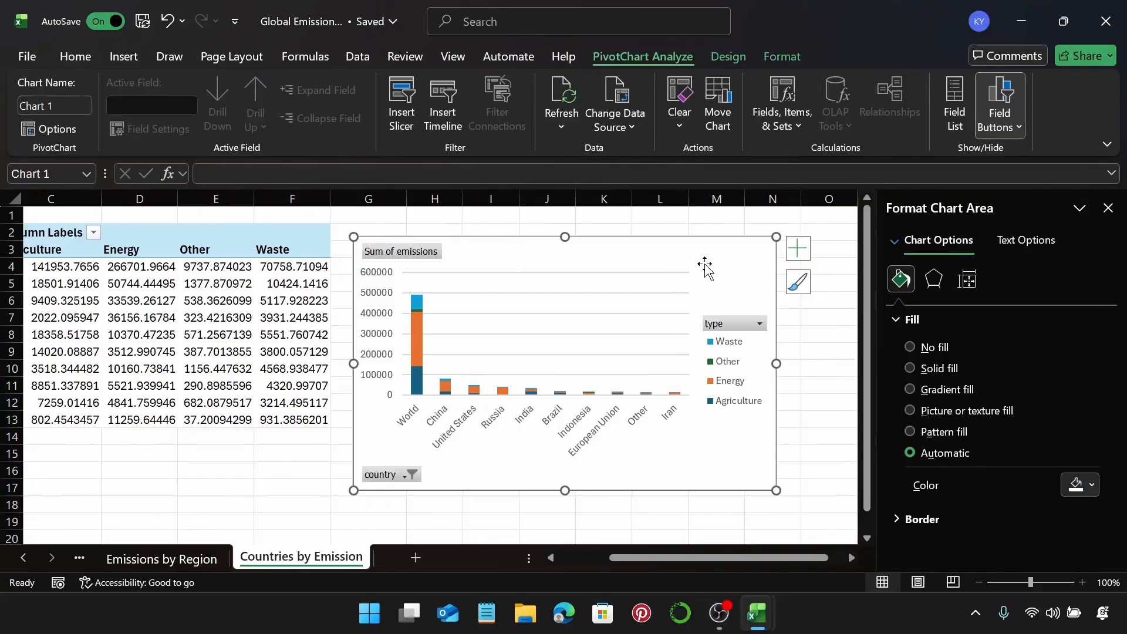
Add a chart title to the PivotChart reading "Top 10 Countries by Emission"
{"action": "left_click", "coordinate": [798, 248]}
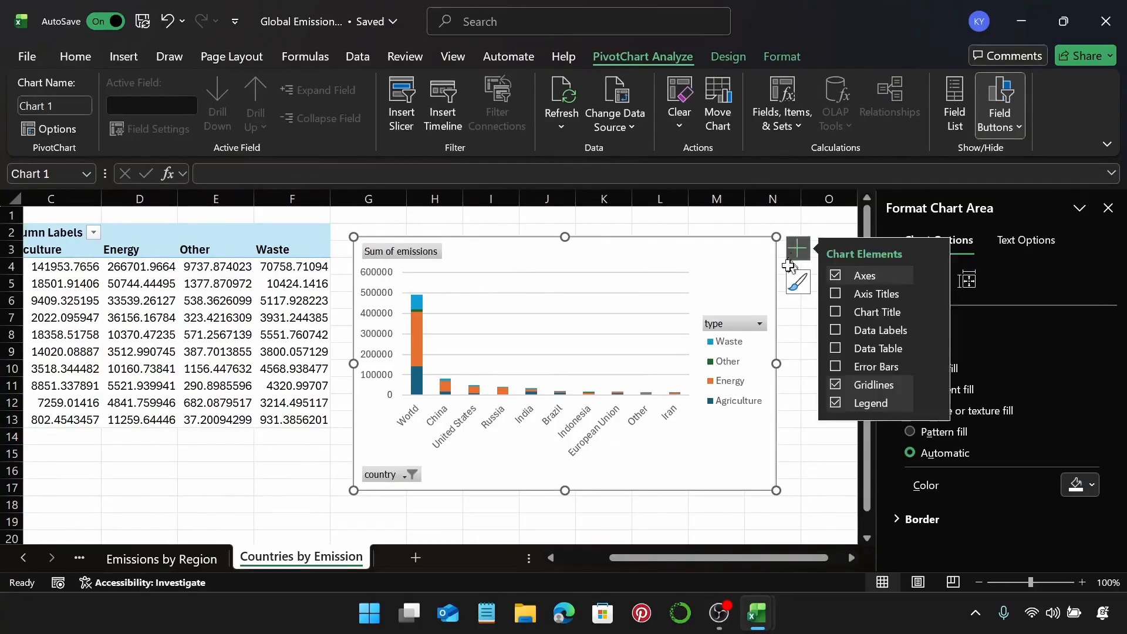
{"action": "left_click", "coordinate": [834, 310]}
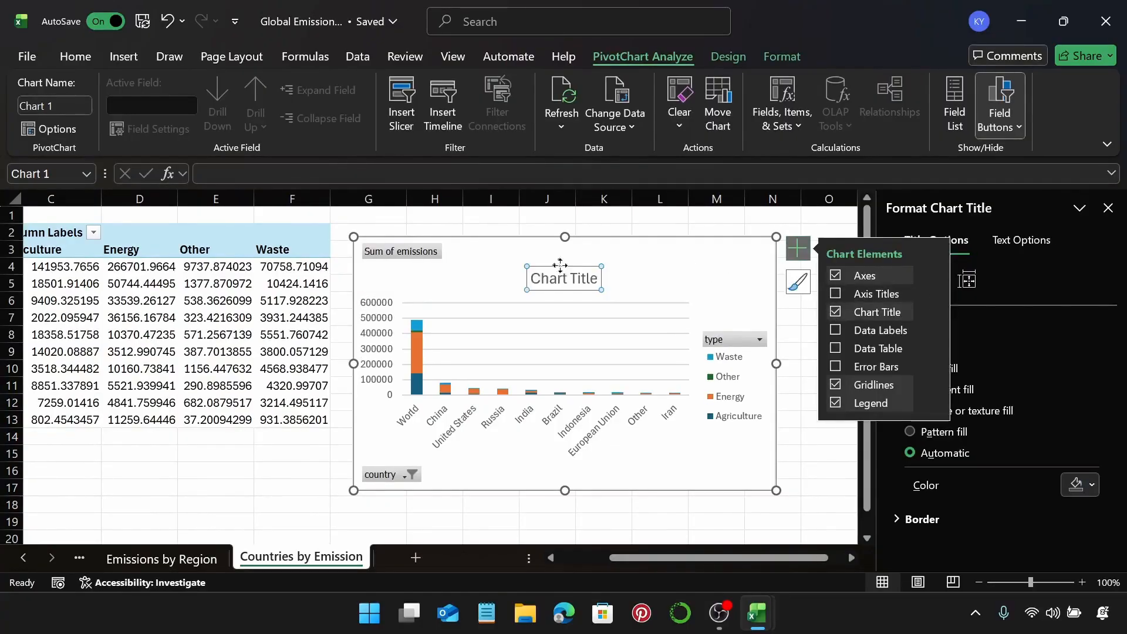
{"action": "left_click", "coordinate": [568, 278]}
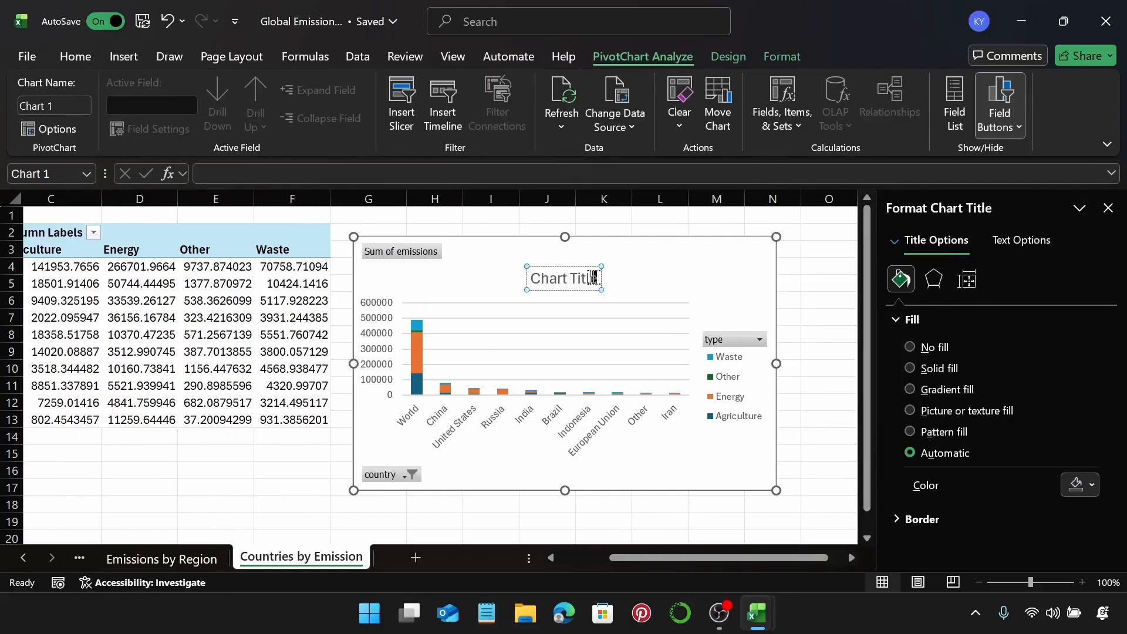
{"action": "left_click_drag", "start_coordinate": [597, 278], "coordinate": [526, 279]}
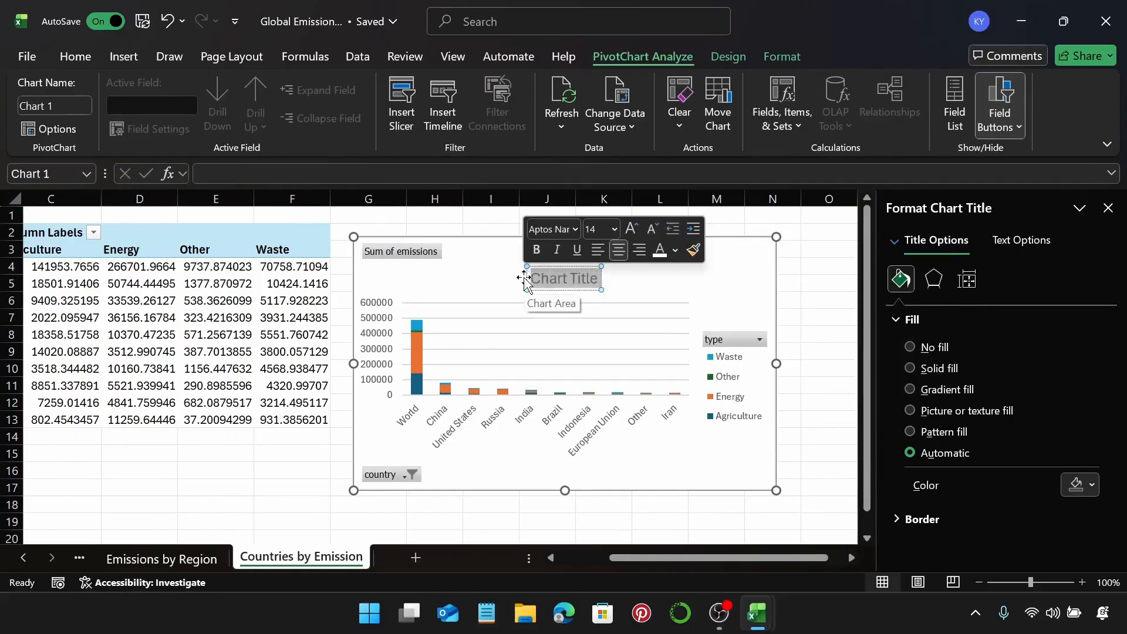
{"action": "type", "text": "Top"}
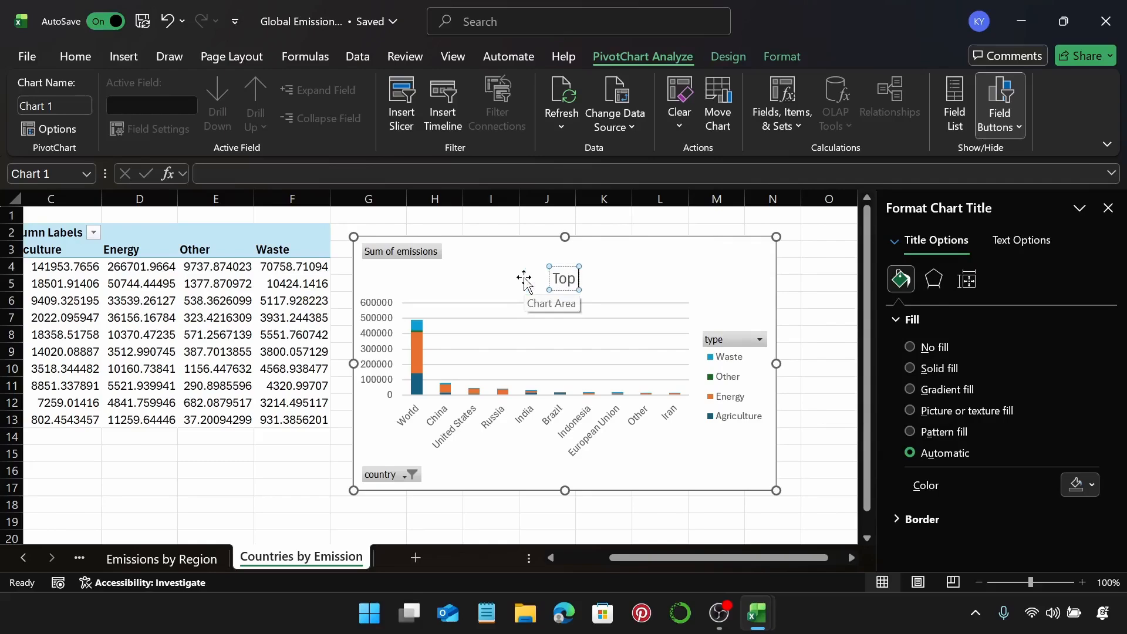
{"action": "type", "text": " 10 Cou"}
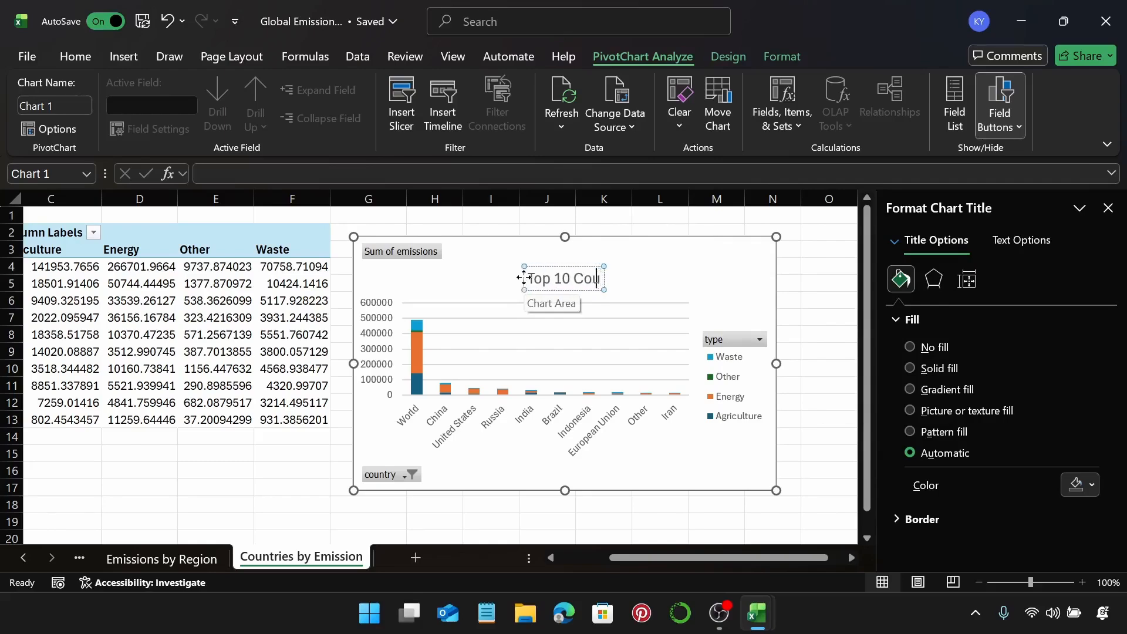
{"action": "type", "text": "ntri"}
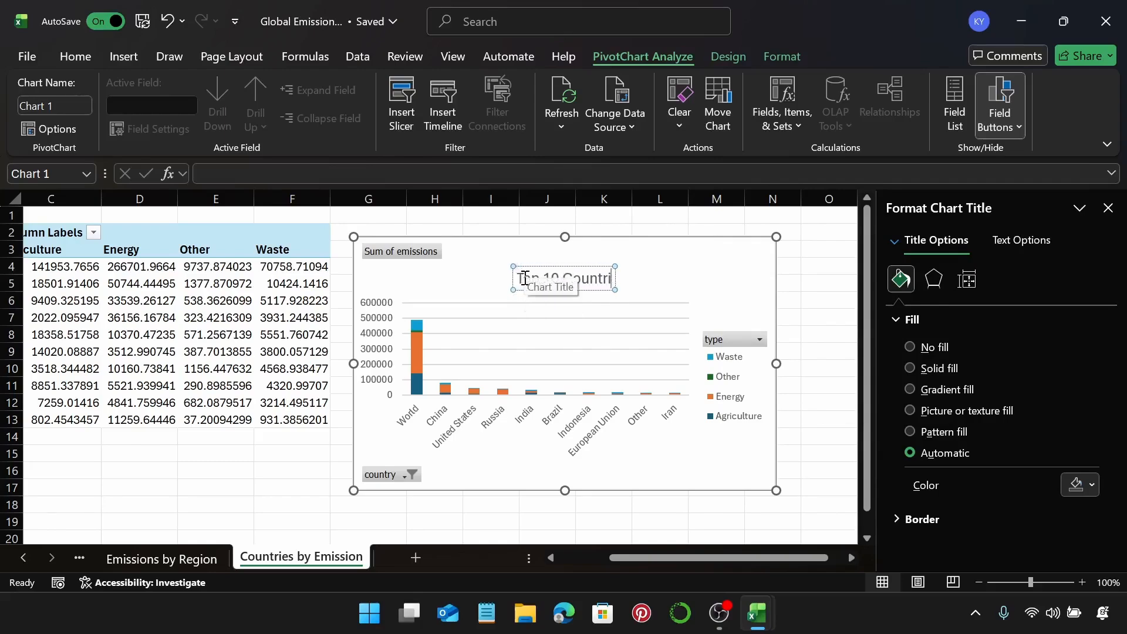
{"action": "type", "text": "es by"}
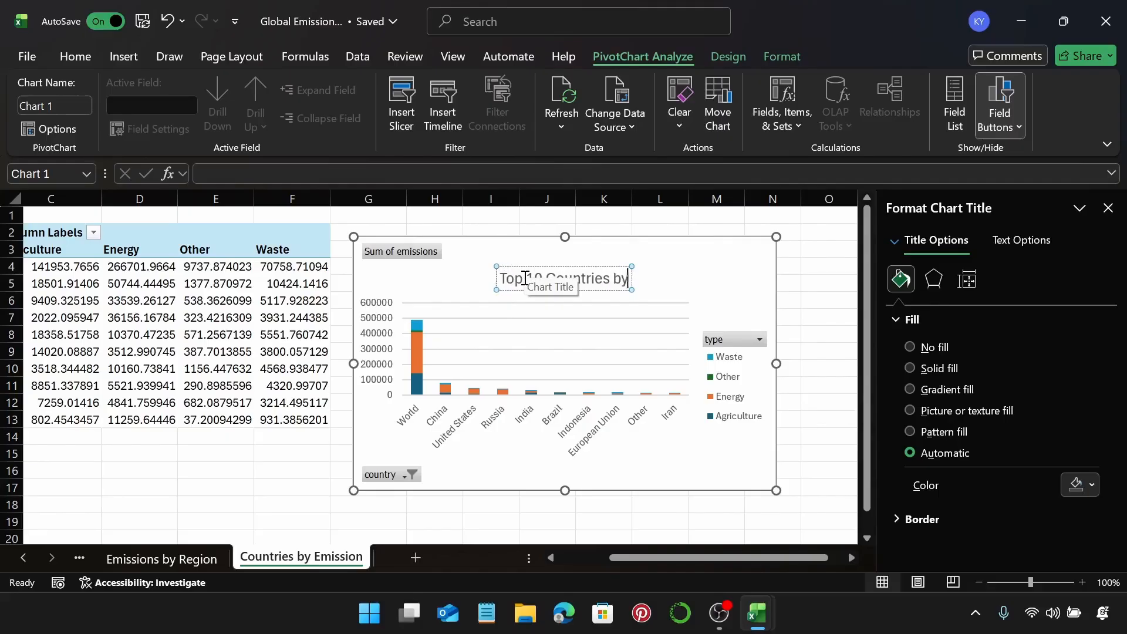
{"action": "type", "text": " Emission"}
{"action": "left_click", "coordinate": [684, 259]}
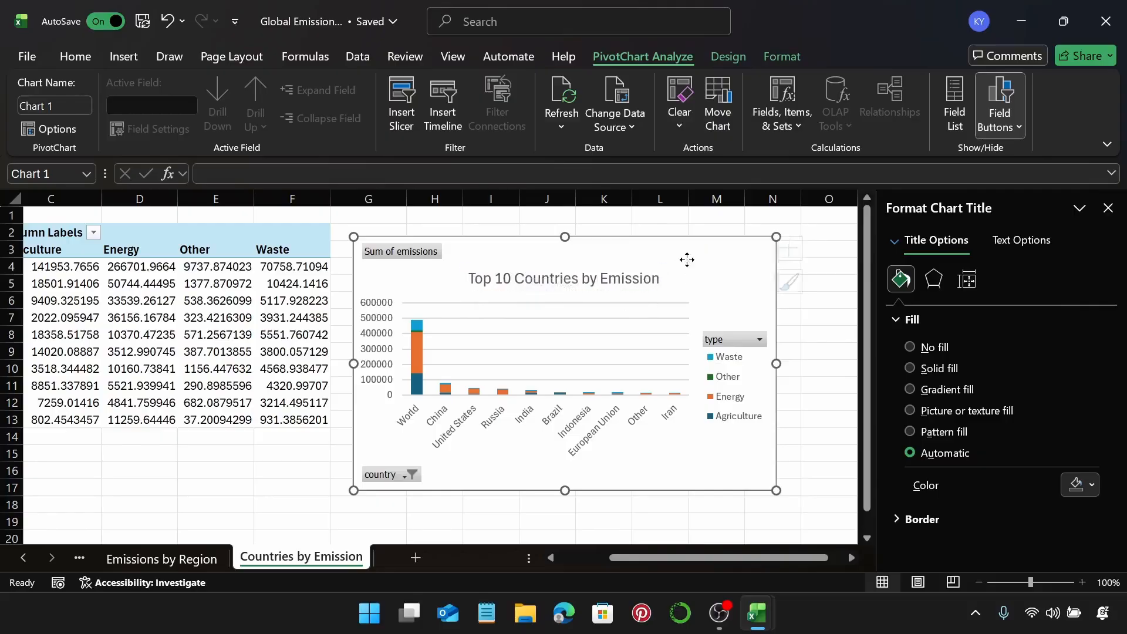
Hide all field buttons on the Top 10 Countries PivotChart and fill its chart area with the recently used dark navy color
{"action": "right_click", "coordinate": [432, 249]}
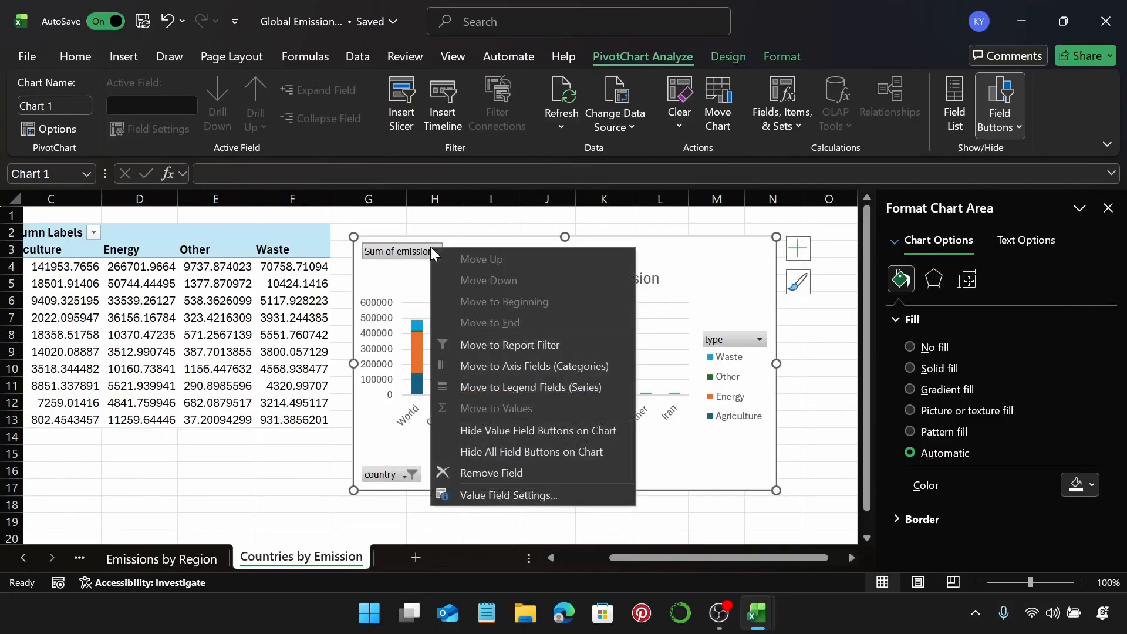
{"action": "left_click", "coordinate": [531, 452]}
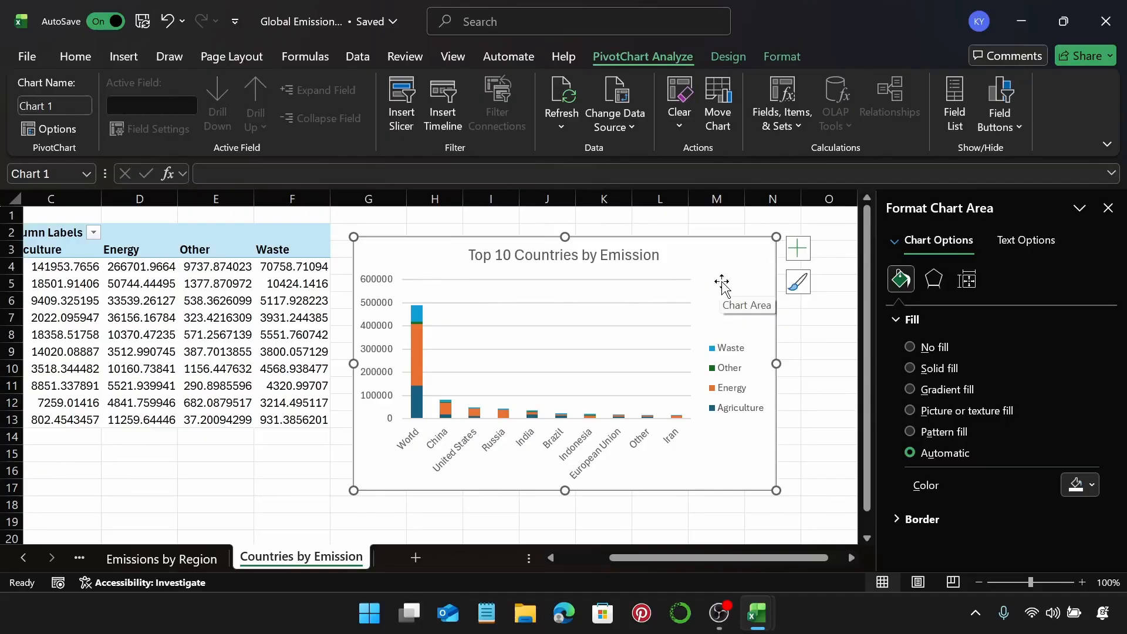
{"action": "left_click", "coordinate": [1085, 486]}
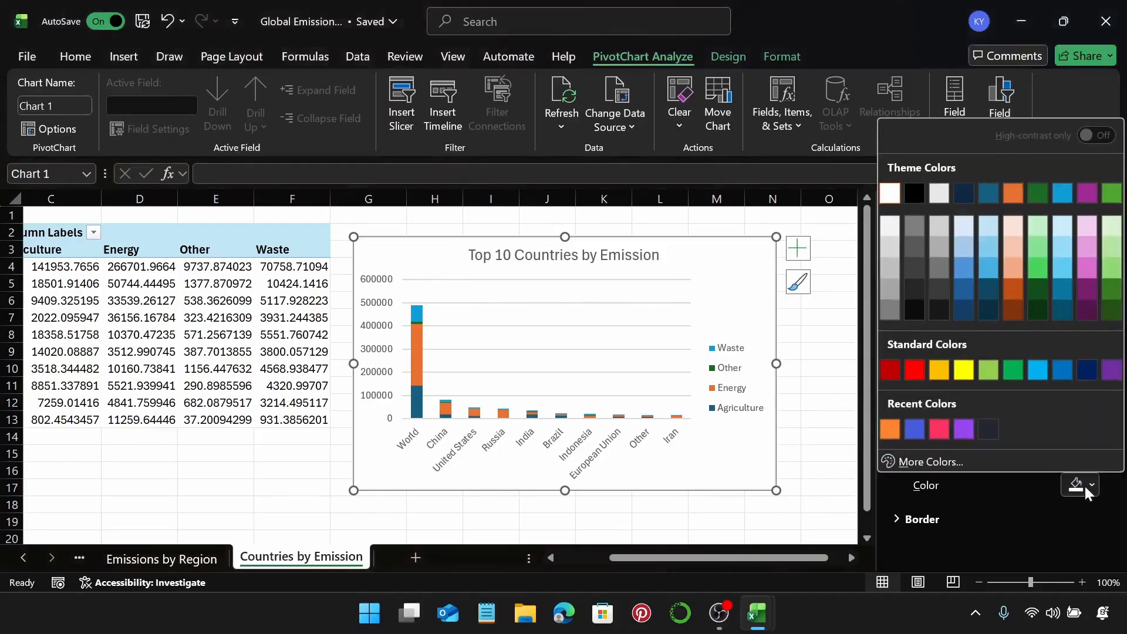
{"action": "left_click", "coordinate": [989, 431]}
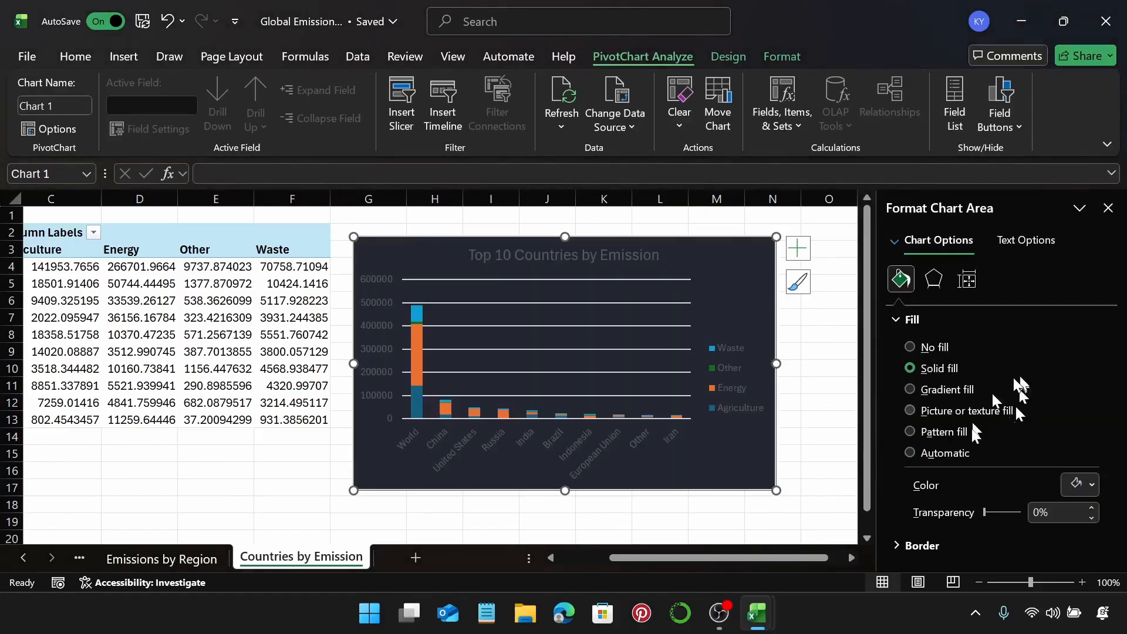
Set the chart area's border to the same dark navy color and give the chart rounded corners
{"action": "left_click", "coordinate": [904, 320]}
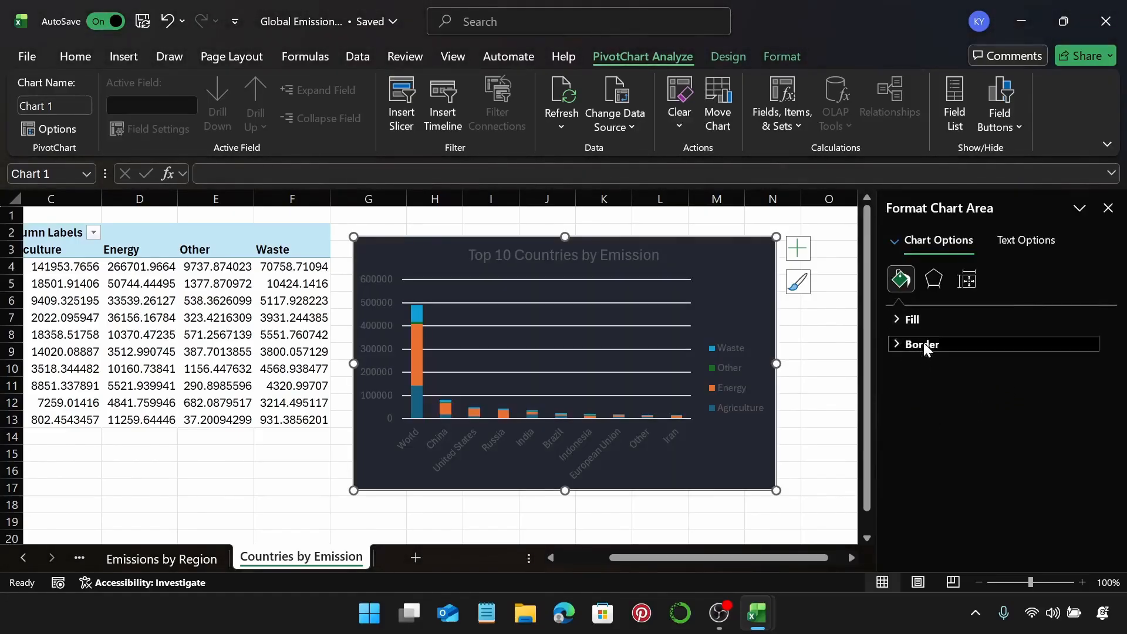
{"action": "left_click", "coordinate": [923, 344]}
{"action": "left_click", "coordinate": [1090, 472]}
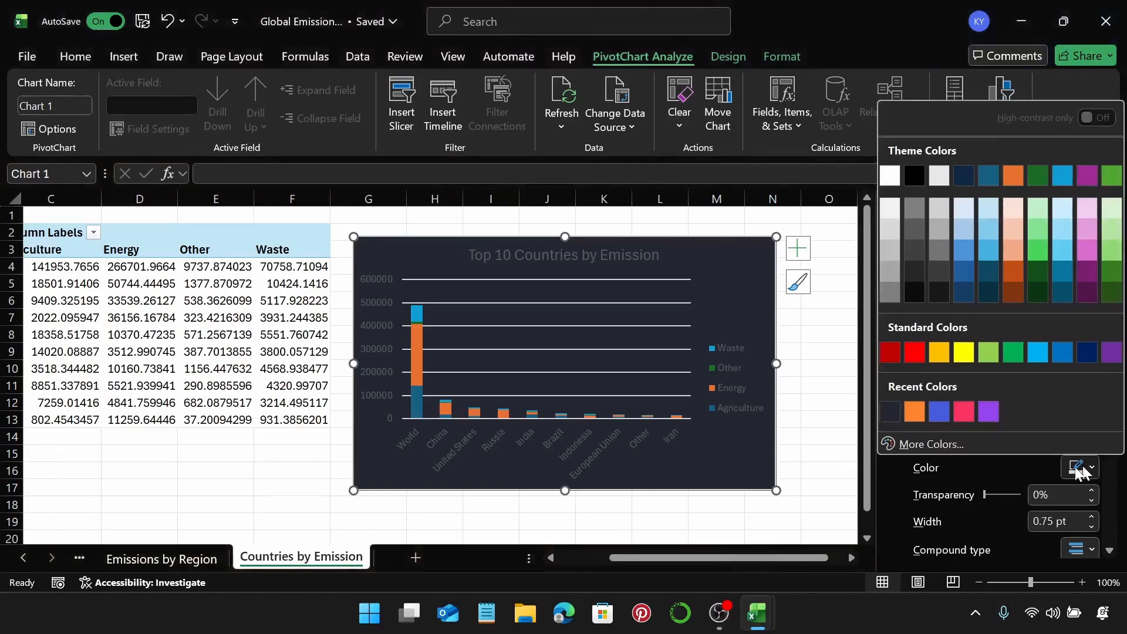
{"action": "left_click", "coordinate": [898, 405]}
{"action": "scroll", "coordinate": [939, 419], "scroll_direction": "down", "scroll_amount": 5}
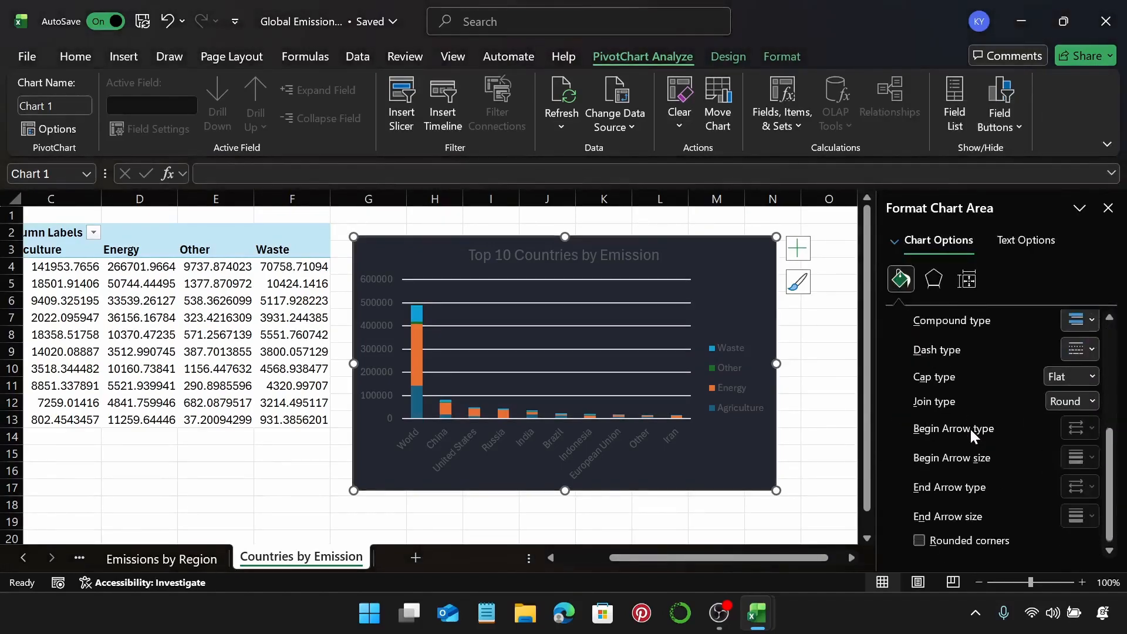
{"action": "left_click", "coordinate": [919, 540]}
Make all the chart's text white and delete its major horizontal gridlines
{"action": "left_click", "coordinate": [79, 59]}
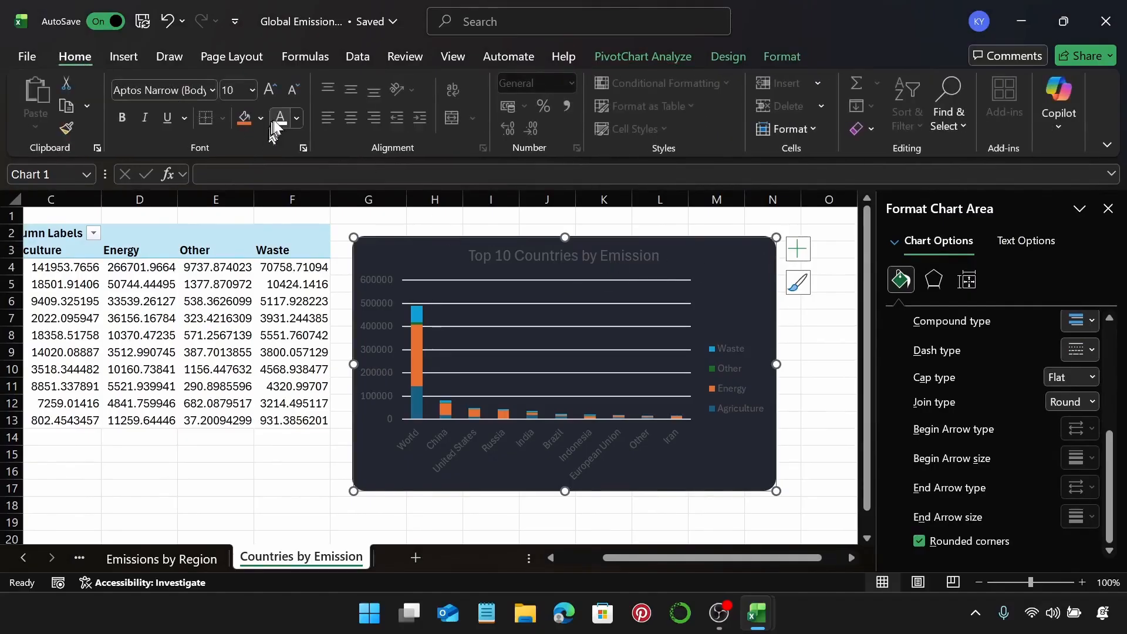
{"action": "left_click", "coordinate": [640, 304]}
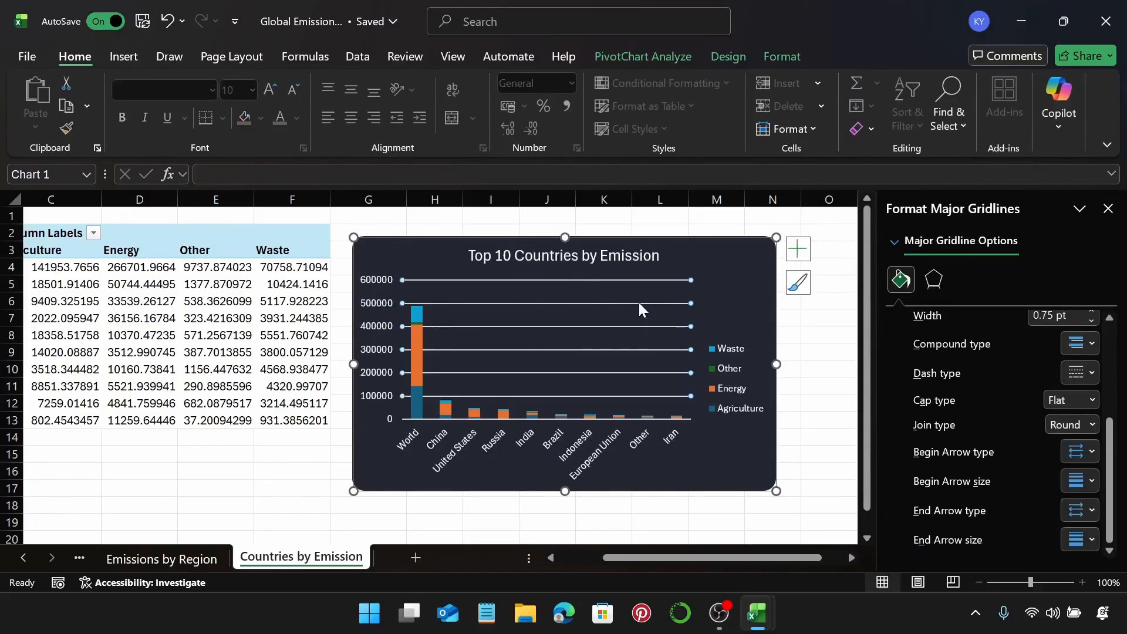
{"action": "key", "text": "Delete"}
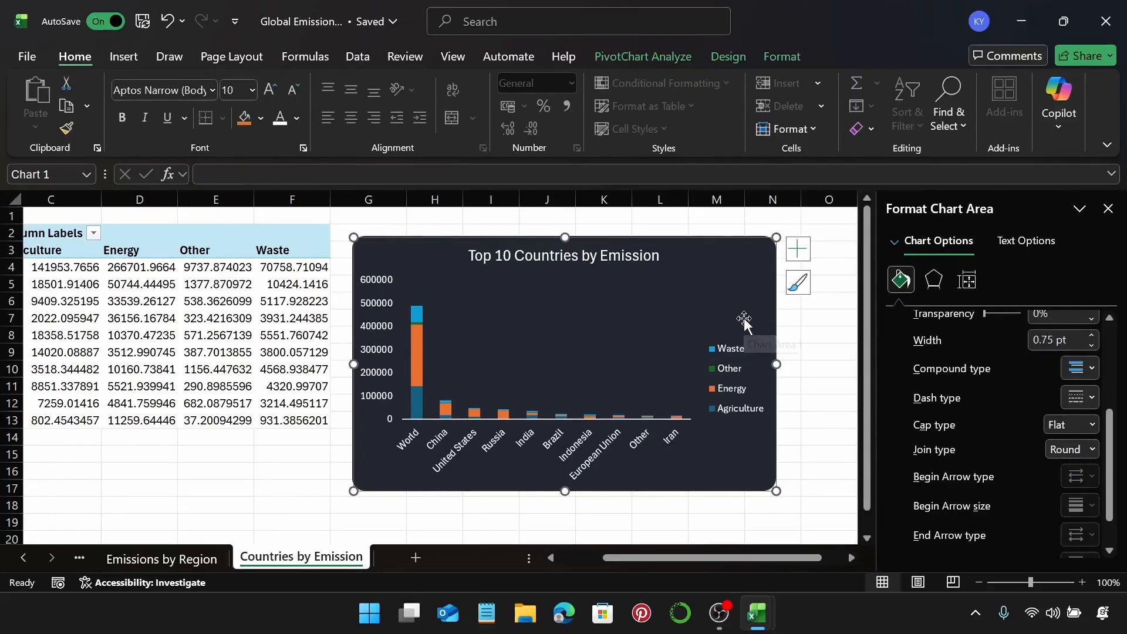
Change the fill of the Waste series to the recently used purple through its legend entry
{"action": "left_click", "coordinate": [734, 357]}
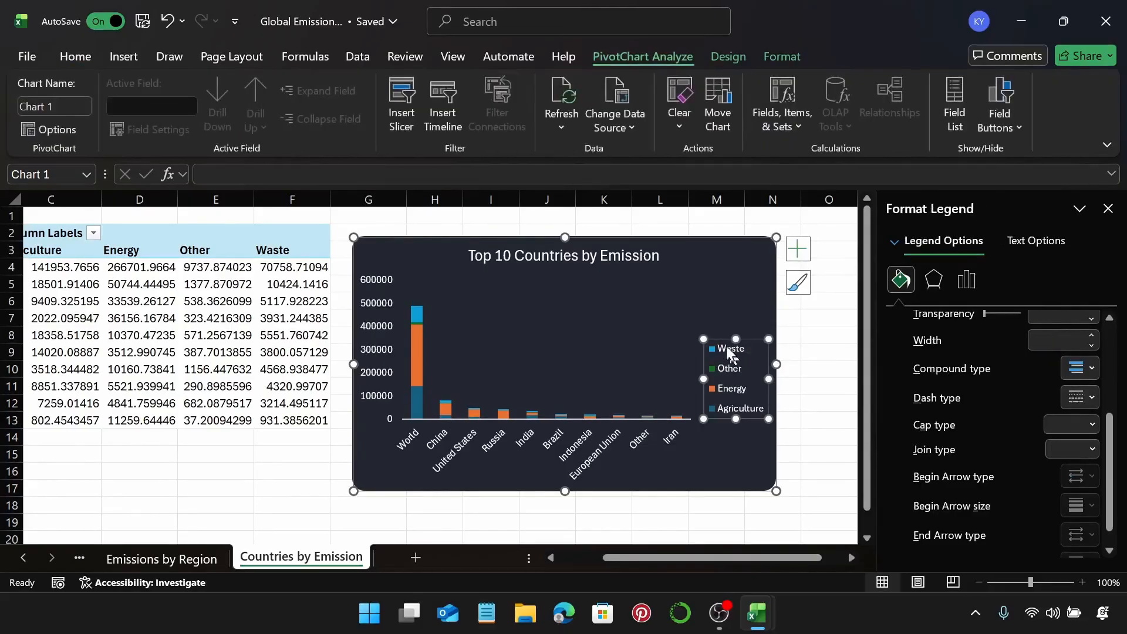
{"action": "left_click", "coordinate": [728, 352]}
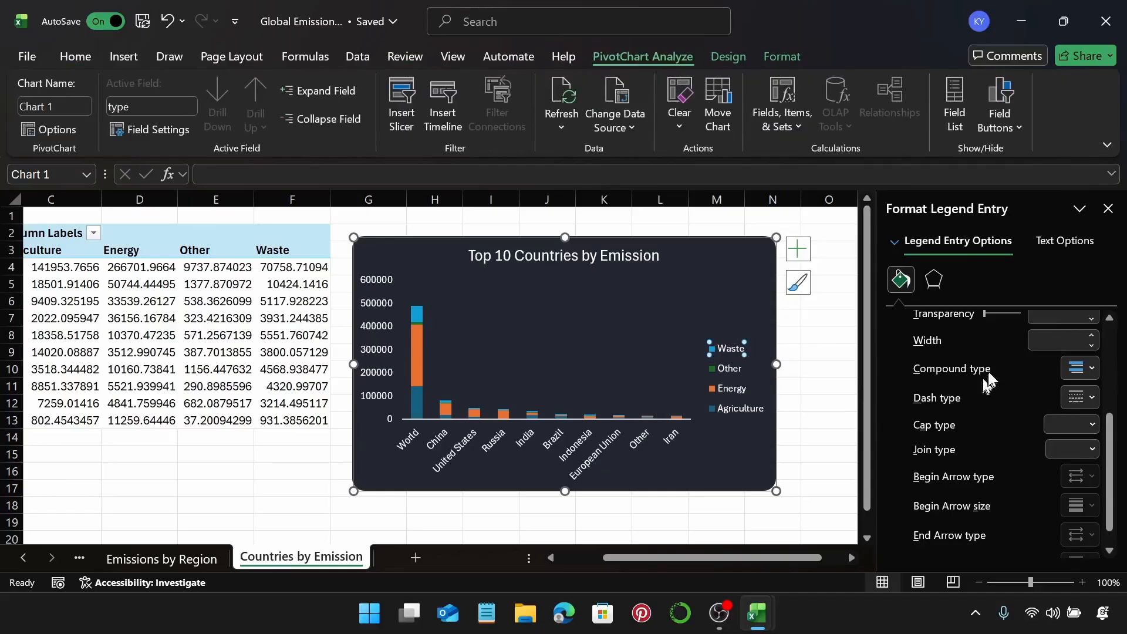
{"action": "scroll", "coordinate": [989, 372], "scroll_direction": "up", "scroll_amount": 3}
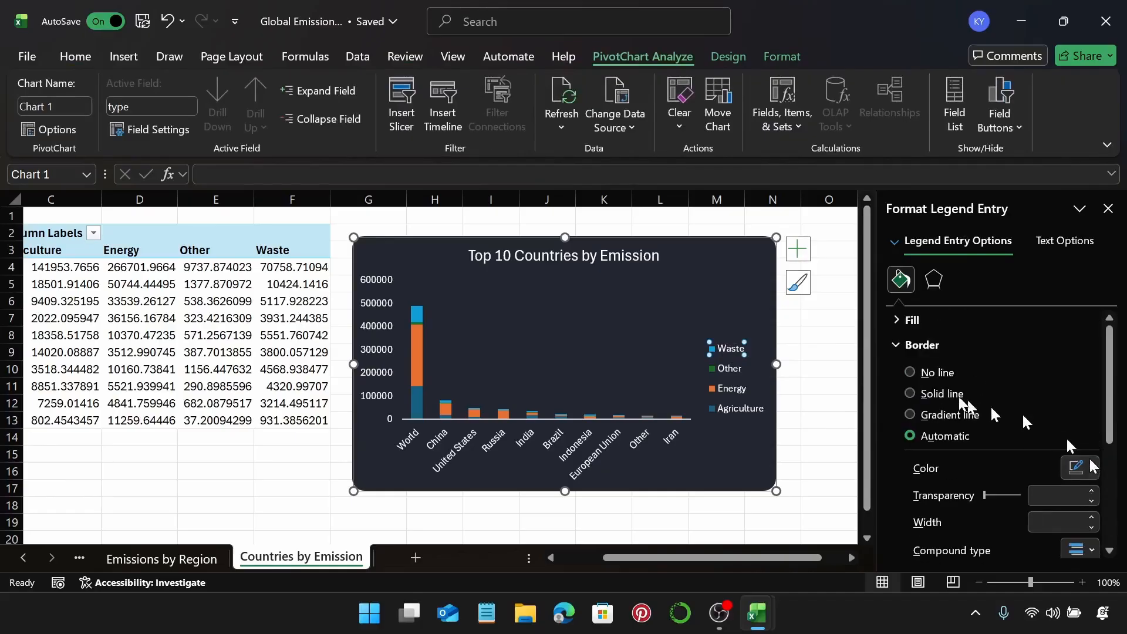
{"action": "left_click", "coordinate": [920, 344]}
{"action": "left_click", "coordinate": [913, 319]}
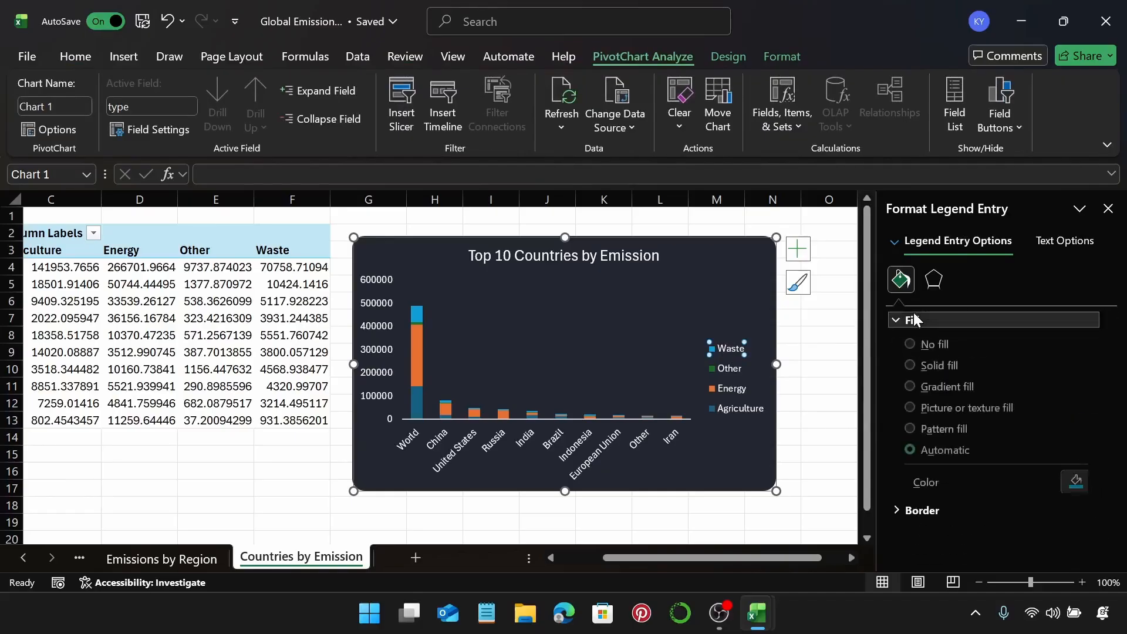
{"action": "left_click", "coordinate": [1087, 487]}
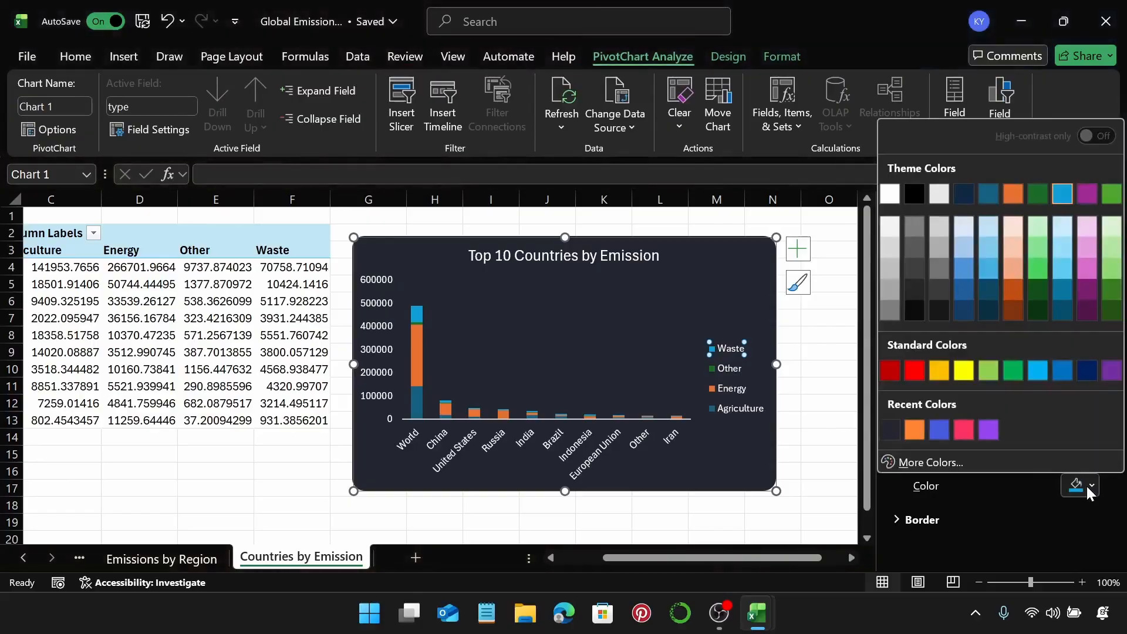
{"action": "left_click", "coordinate": [990, 430]}
Recolor the Other series with the recent pinkish red and the Energy series with the recent blue
{"action": "left_click", "coordinate": [728, 370]}
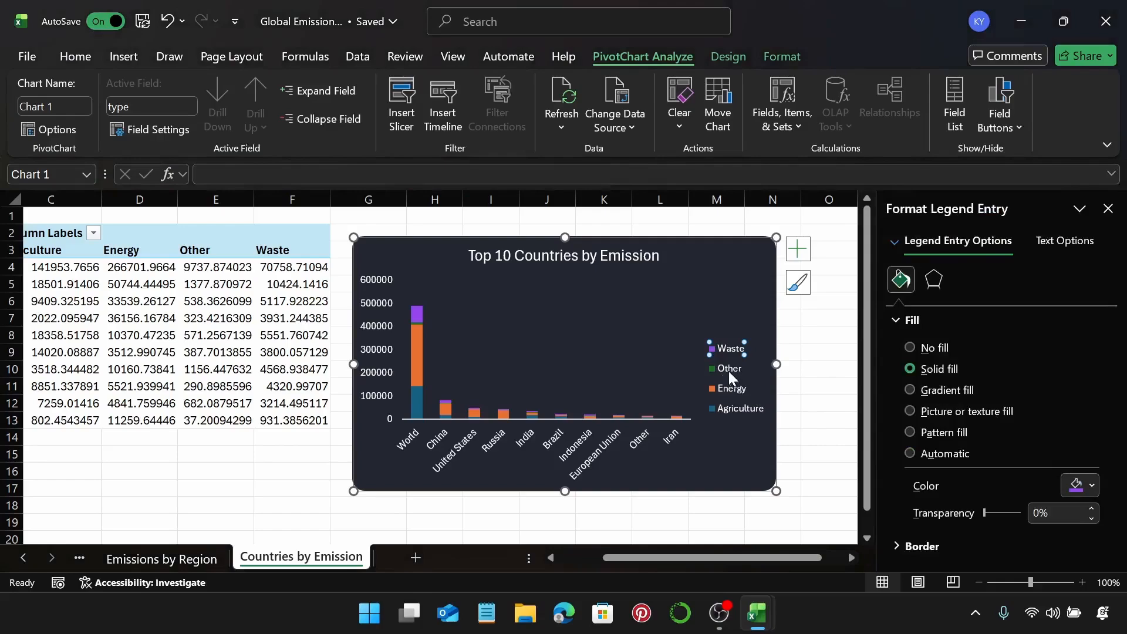
{"action": "left_click", "coordinate": [1081, 485]}
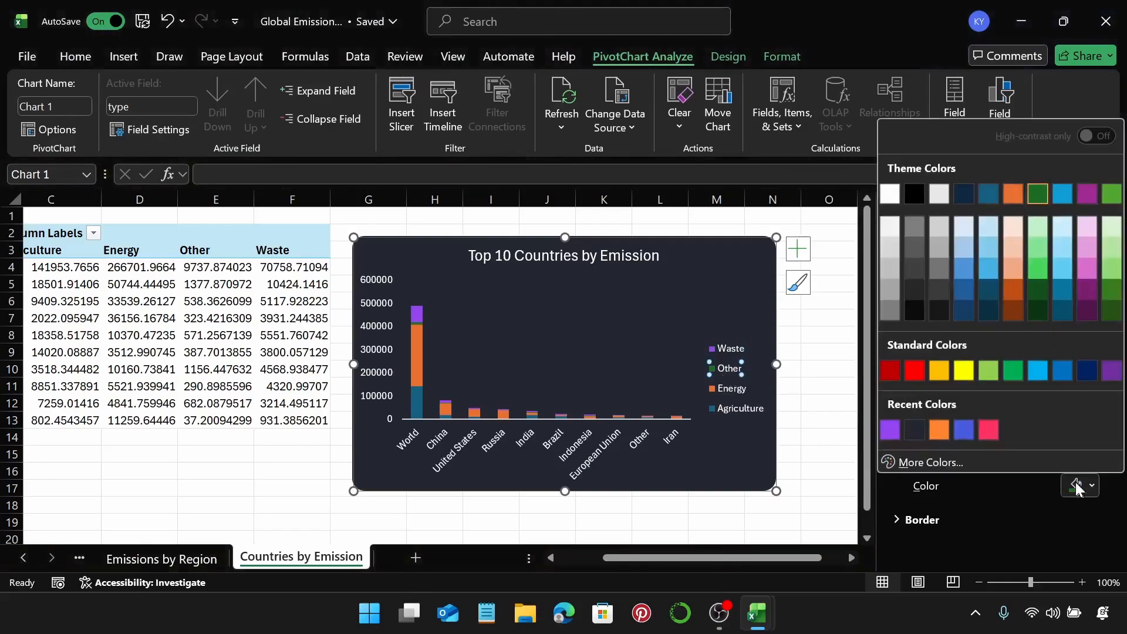
{"action": "left_click", "coordinate": [988, 430]}
{"action": "left_click", "coordinate": [729, 387]}
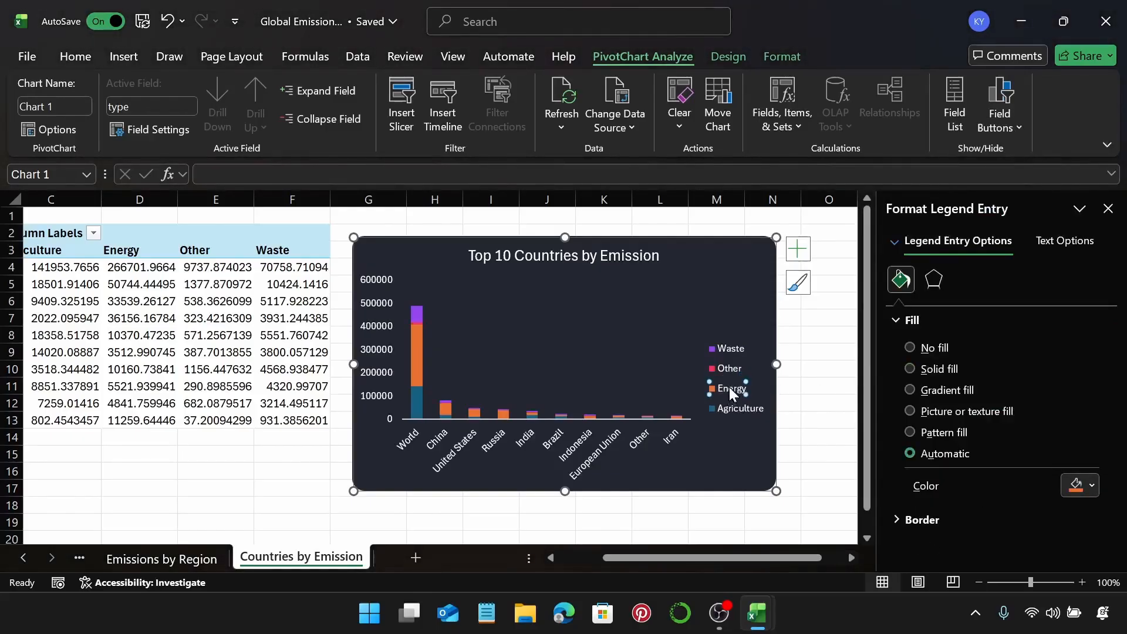
{"action": "left_click", "coordinate": [1080, 486]}
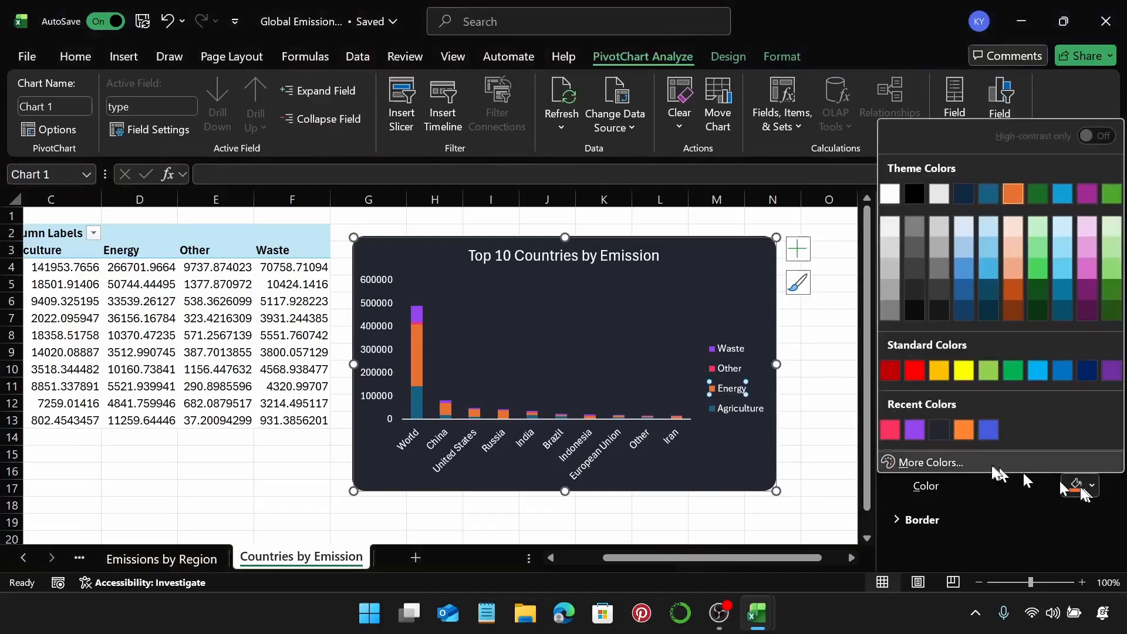
{"action": "left_click", "coordinate": [988, 430]}
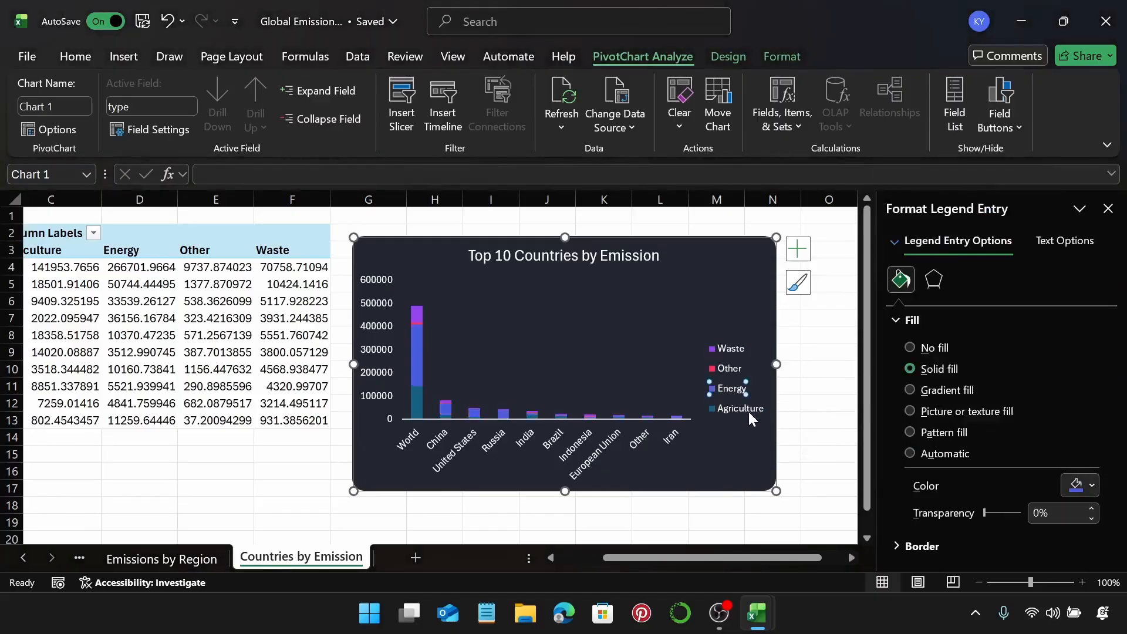
Change the fill of the Agriculture series to the recently used orange and deselect the chart
{"action": "left_click", "coordinate": [757, 411]}
{"action": "left_click", "coordinate": [1076, 487]}
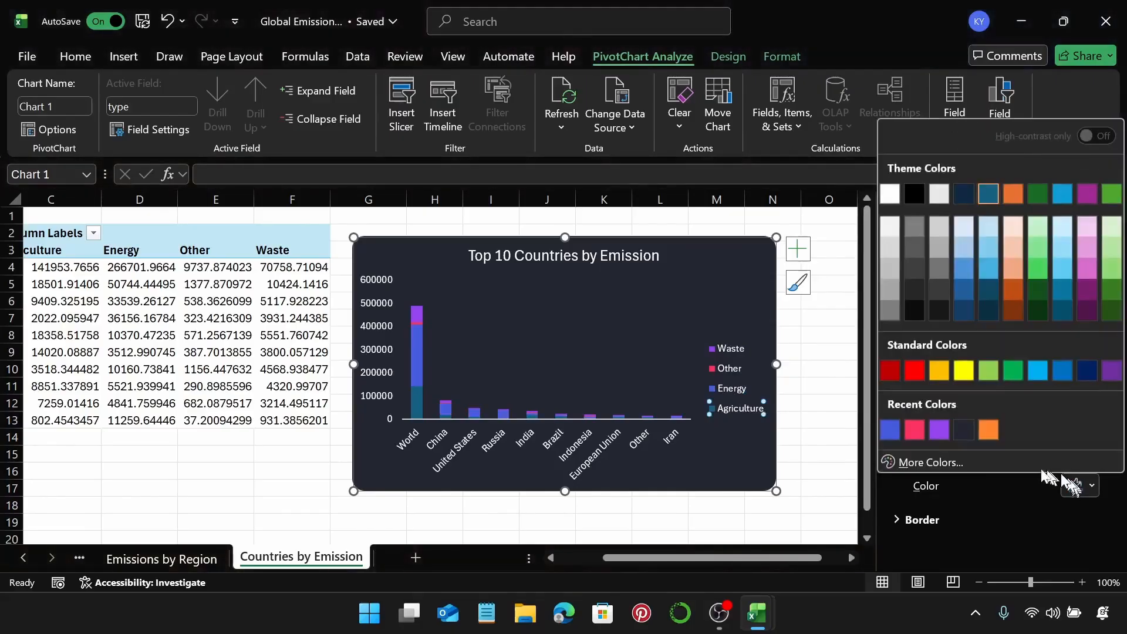
{"action": "left_click", "coordinate": [987, 429]}
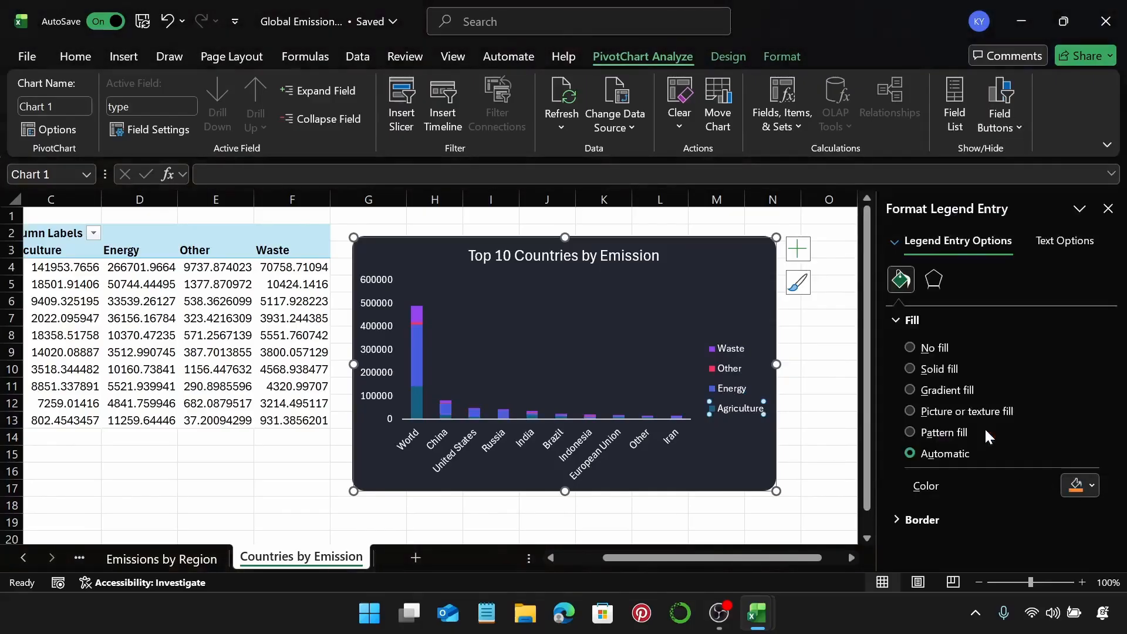
{"action": "left_click", "coordinate": [776, 289]}
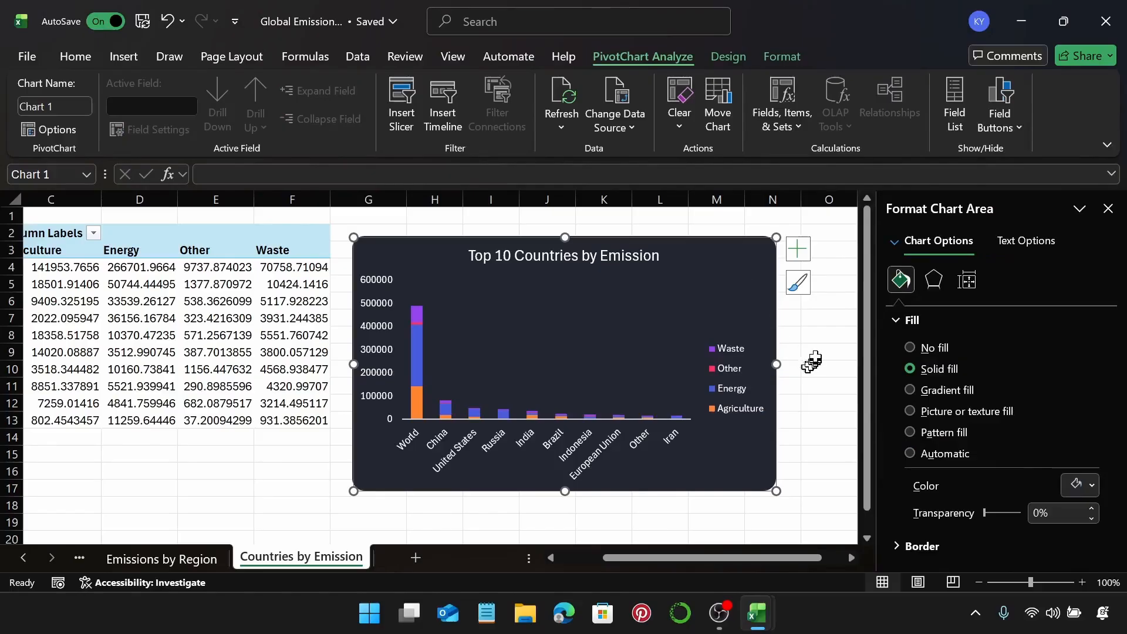
{"action": "left_click", "coordinate": [822, 351]}
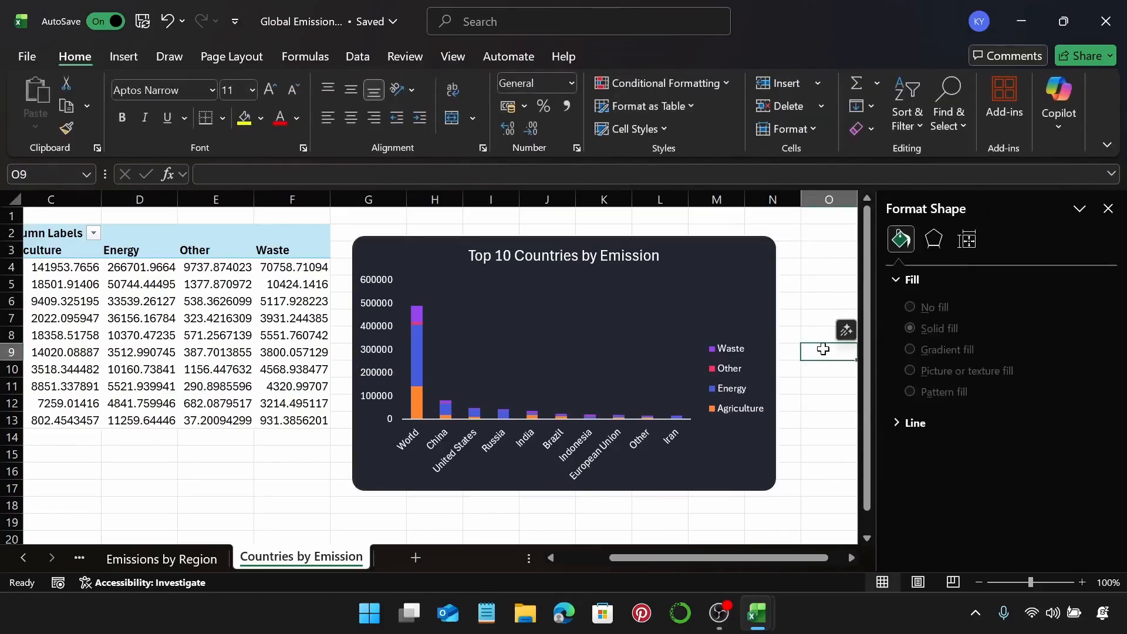
{"action": "left_click", "coordinate": [819, 331]}
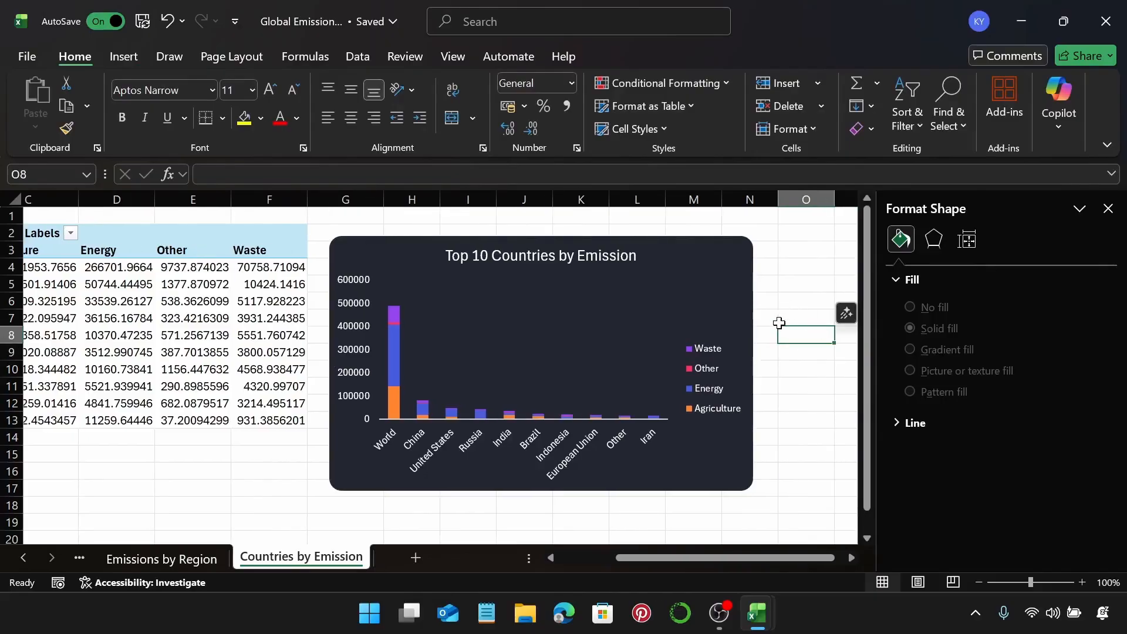
Add a new worksheet after Countries by Emission and name it "Emissions by Year"
{"action": "left_click", "coordinate": [415, 558]}
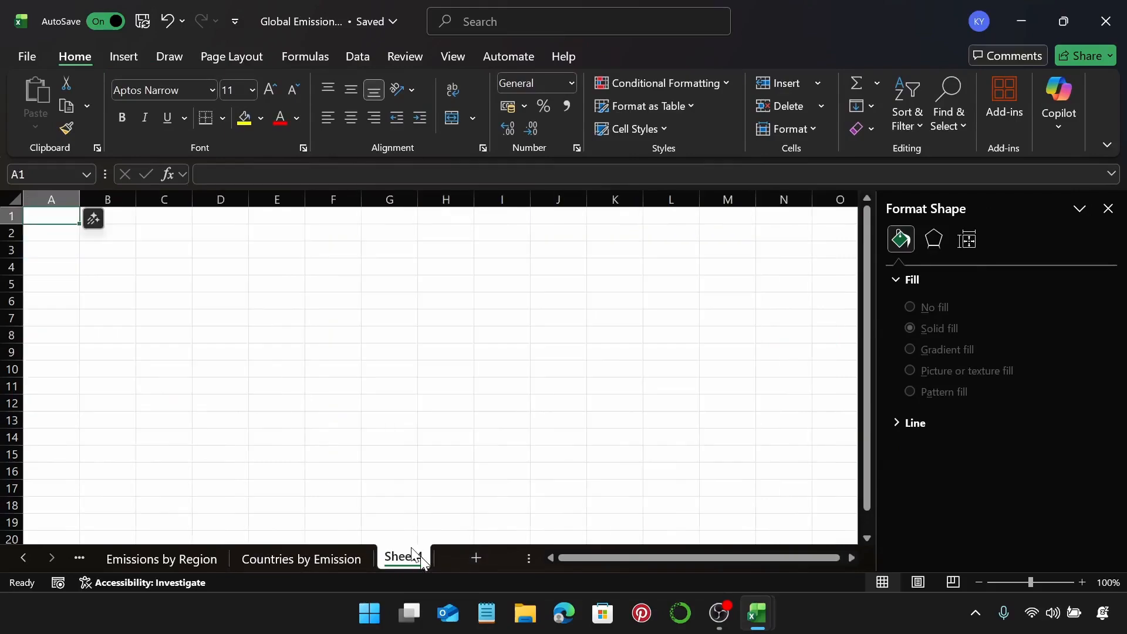
{"action": "double_click", "coordinate": [417, 558]}
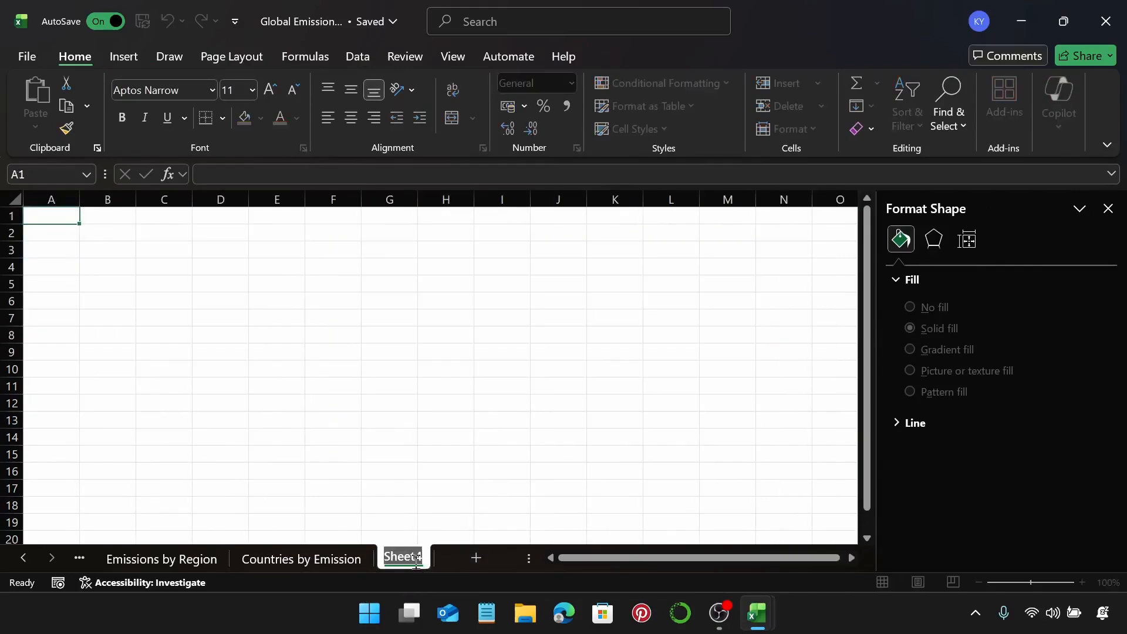
{"action": "type", "text": "Em"}
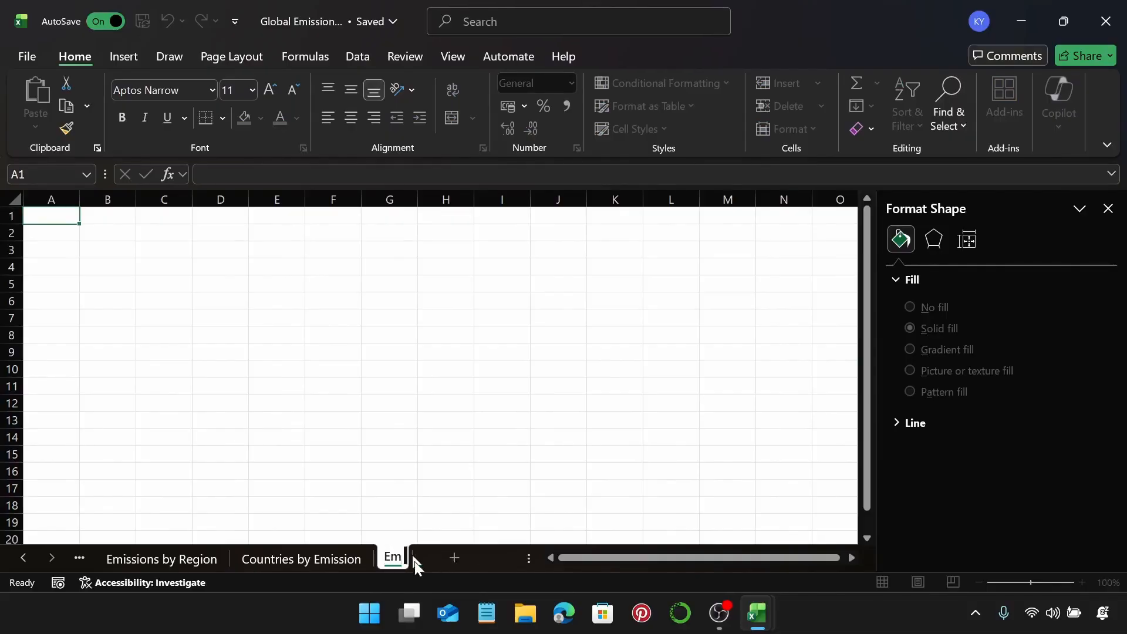
{"action": "type", "text": "issions"}
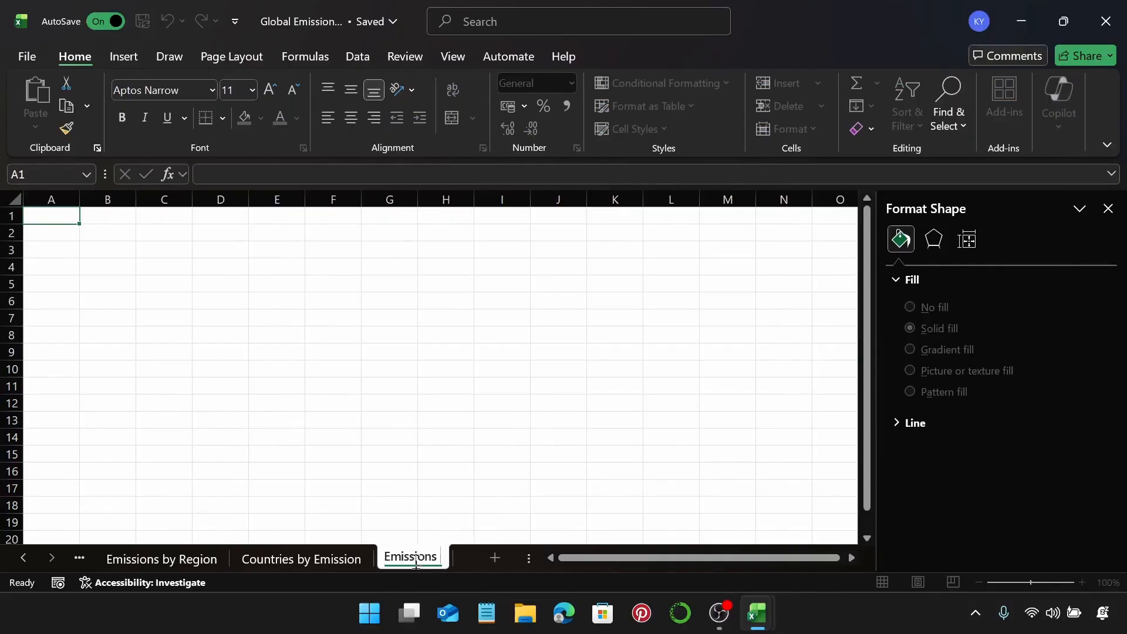
{"action": "type", "text": " by Y"}
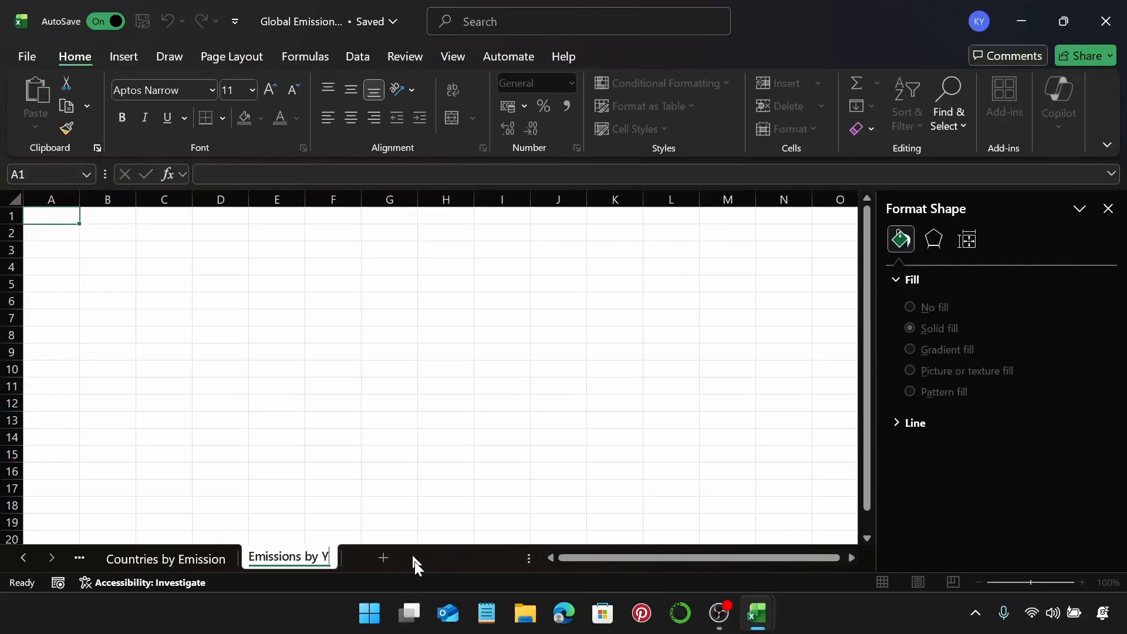
{"action": "type", "text": "ear"}
{"action": "key", "text": "Return"}
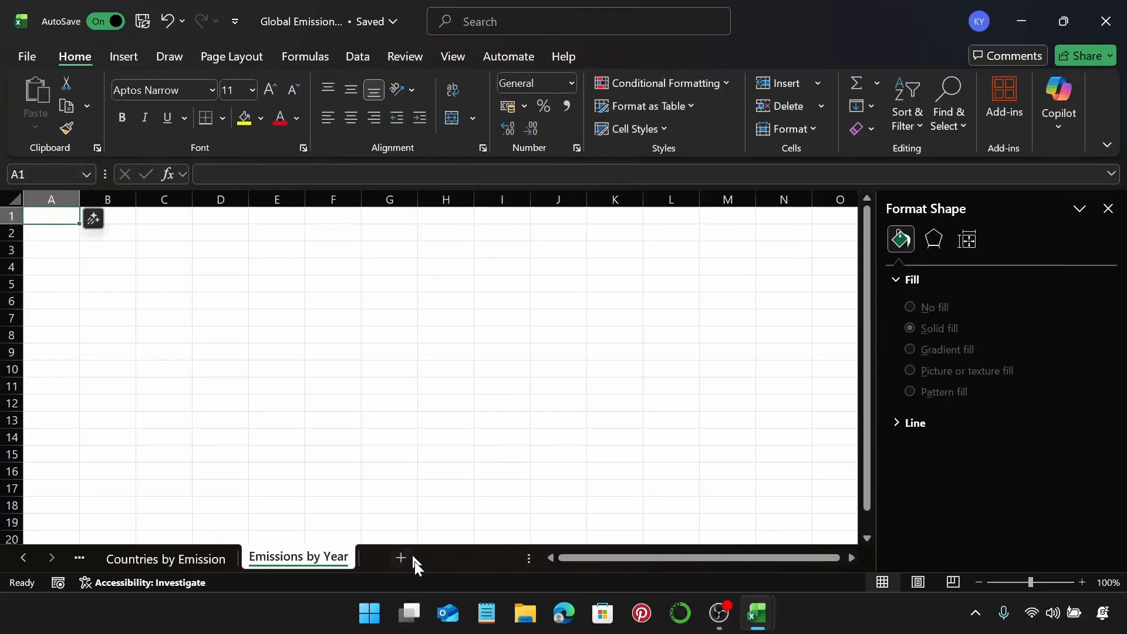
Insert a PivotTable from Tablea1 at cell B2 of the Emissions by Year sheet
{"action": "left_click", "coordinate": [119, 236]}
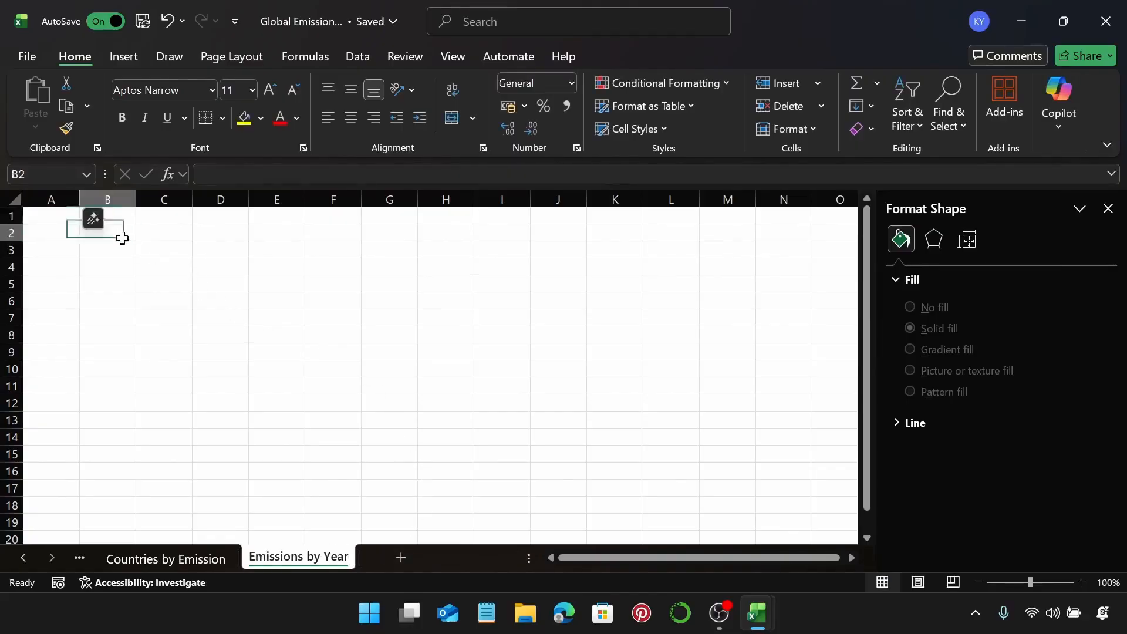
{"action": "left_click", "coordinate": [135, 58]}
{"action": "left_click", "coordinate": [37, 84]}
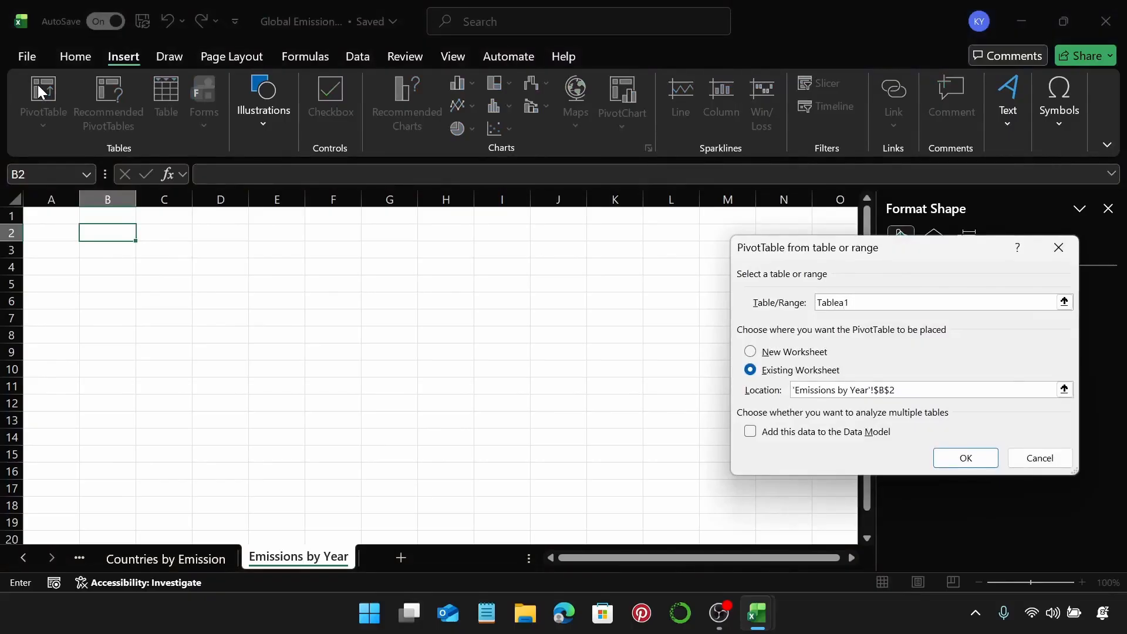
{"action": "key", "text": "Return"}
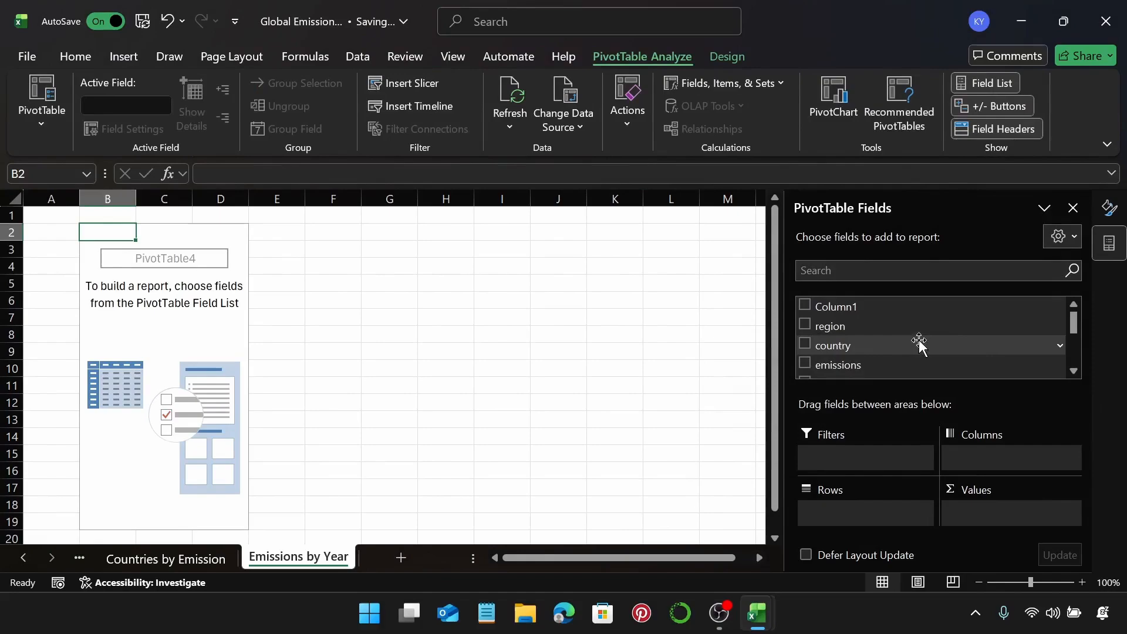
Add baseYear to the PivotTable's rows and emissions as a summed value
{"action": "scroll", "coordinate": [919, 343], "scroll_direction": "down", "scroll_amount": 1}
{"action": "scroll", "coordinate": [919, 343], "scroll_direction": "down", "scroll_amount": 1}
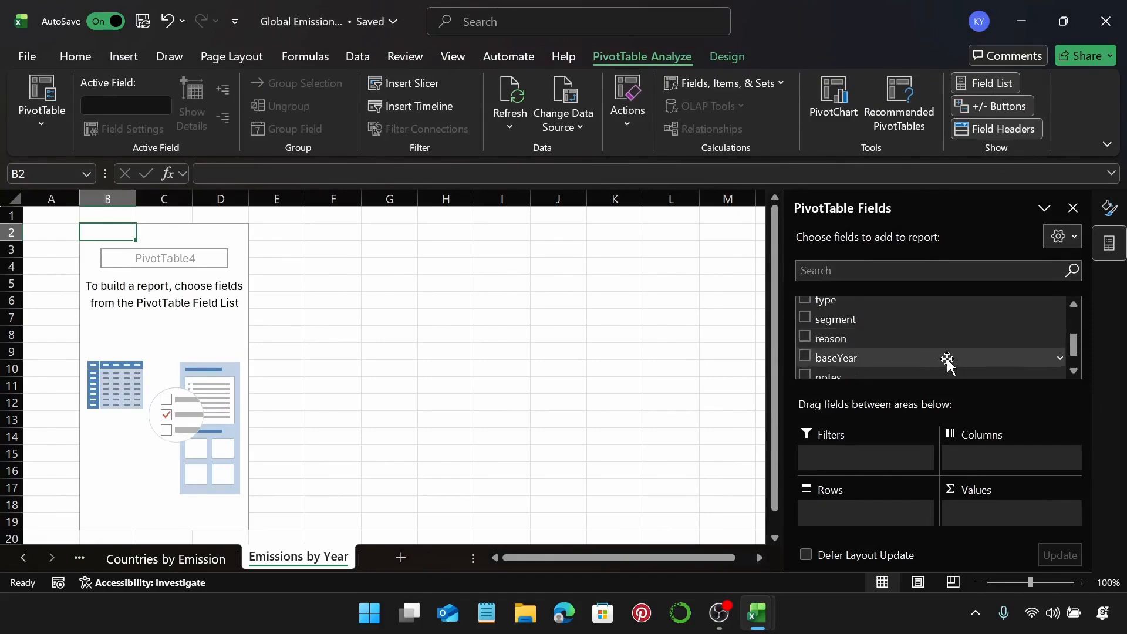
{"action": "left_click_drag", "start_coordinate": [939, 357], "coordinate": [896, 513]}
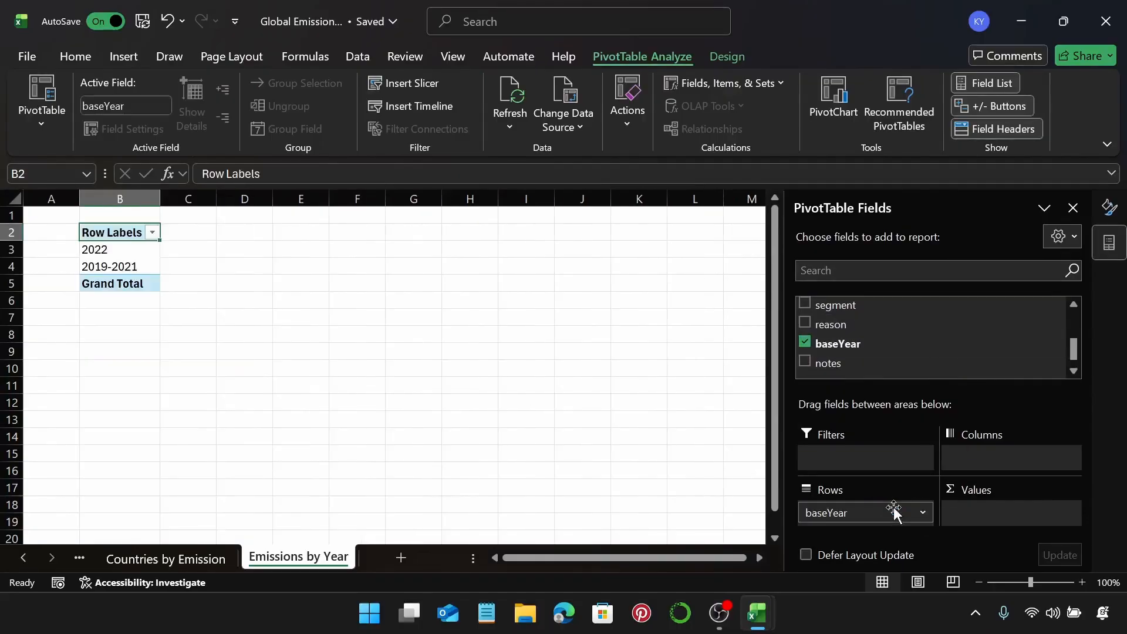
{"action": "scroll", "coordinate": [921, 345], "scroll_direction": "up", "scroll_amount": 1}
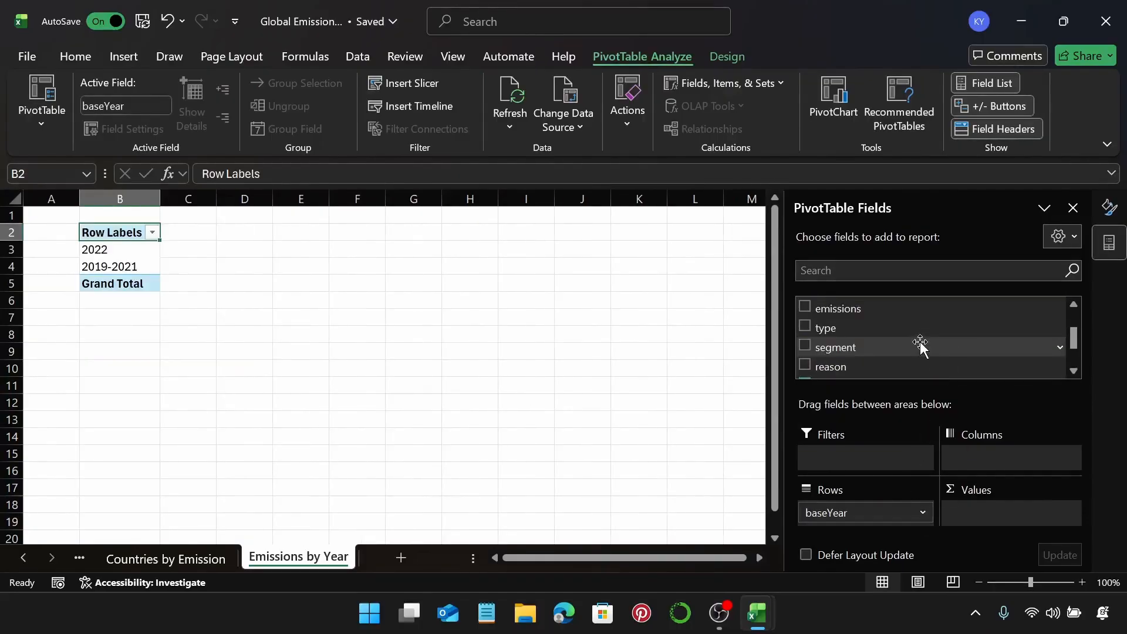
{"action": "left_click_drag", "start_coordinate": [874, 311], "coordinate": [1028, 509]}
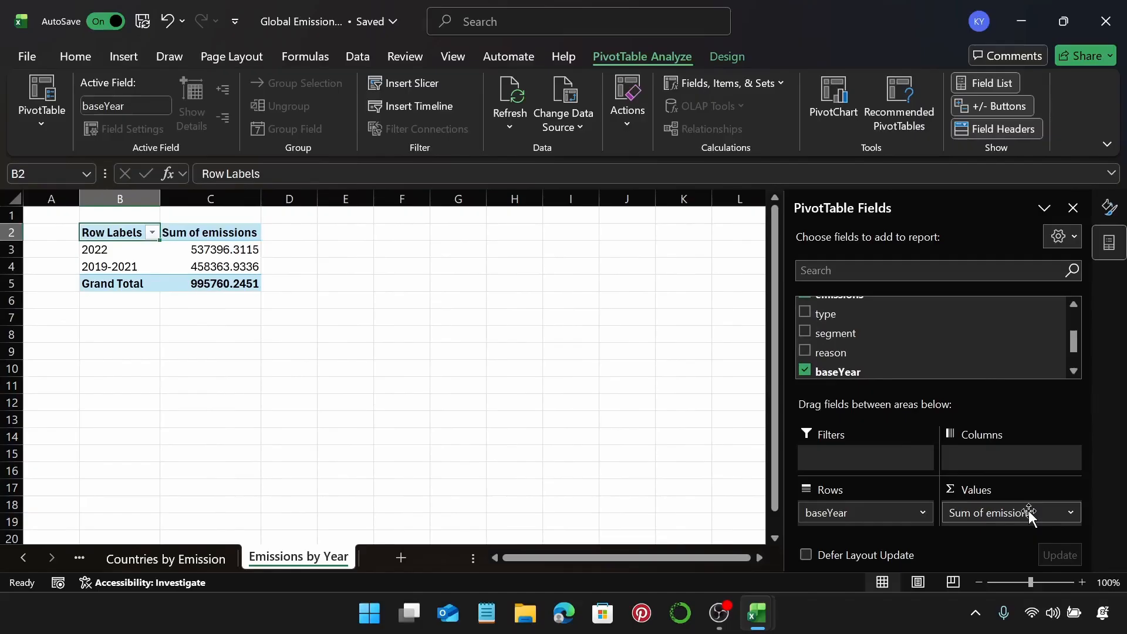
Use region as the PivotTable's column field and close the field list
{"action": "scroll", "coordinate": [856, 317], "scroll_direction": "up", "scroll_amount": 3}
{"action": "left_click_drag", "start_coordinate": [855, 330], "coordinate": [1007, 462]}
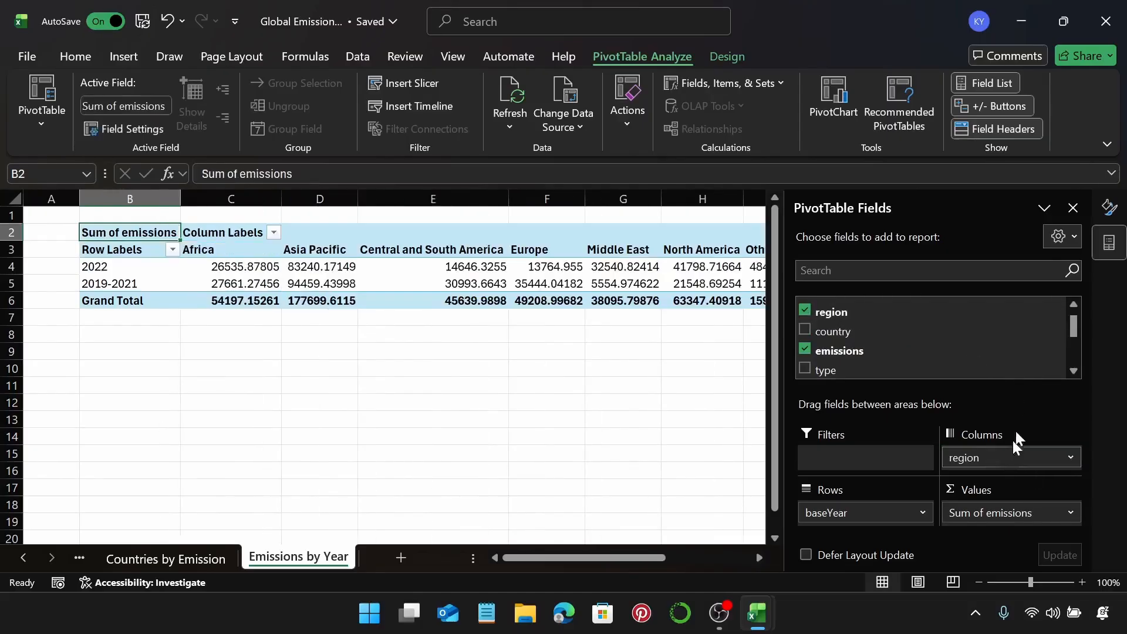
{"action": "left_click", "coordinate": [1073, 208]}
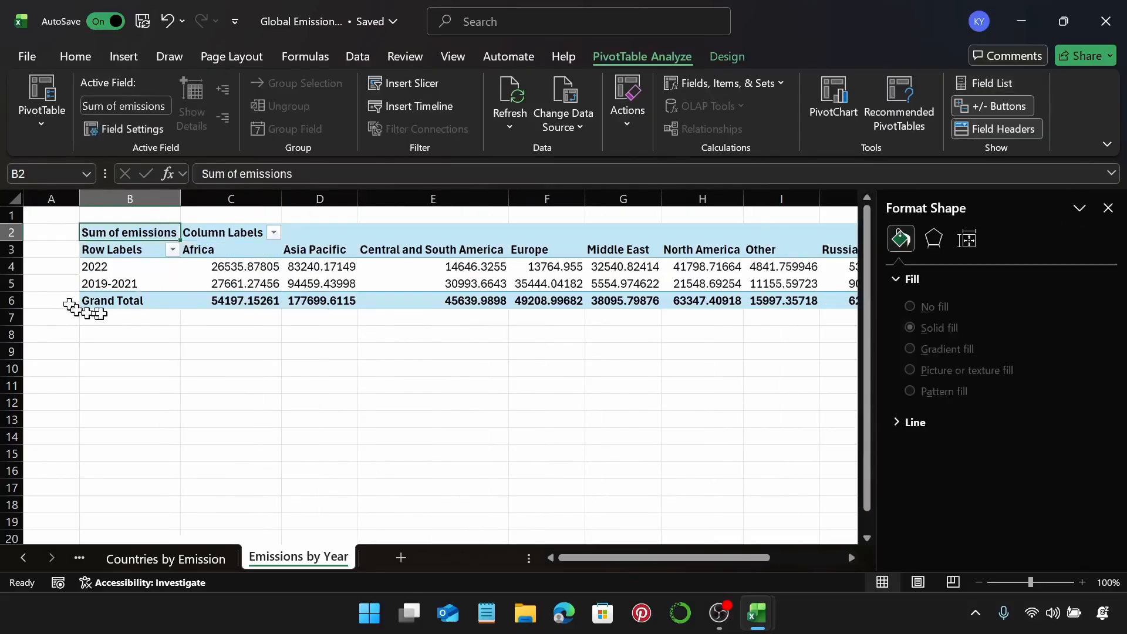
Remove the Grand Total row and the Grand Total column from the Emissions by Year PivotTable
{"action": "left_click", "coordinate": [118, 302]}
{"action": "right_click", "coordinate": [119, 304]}
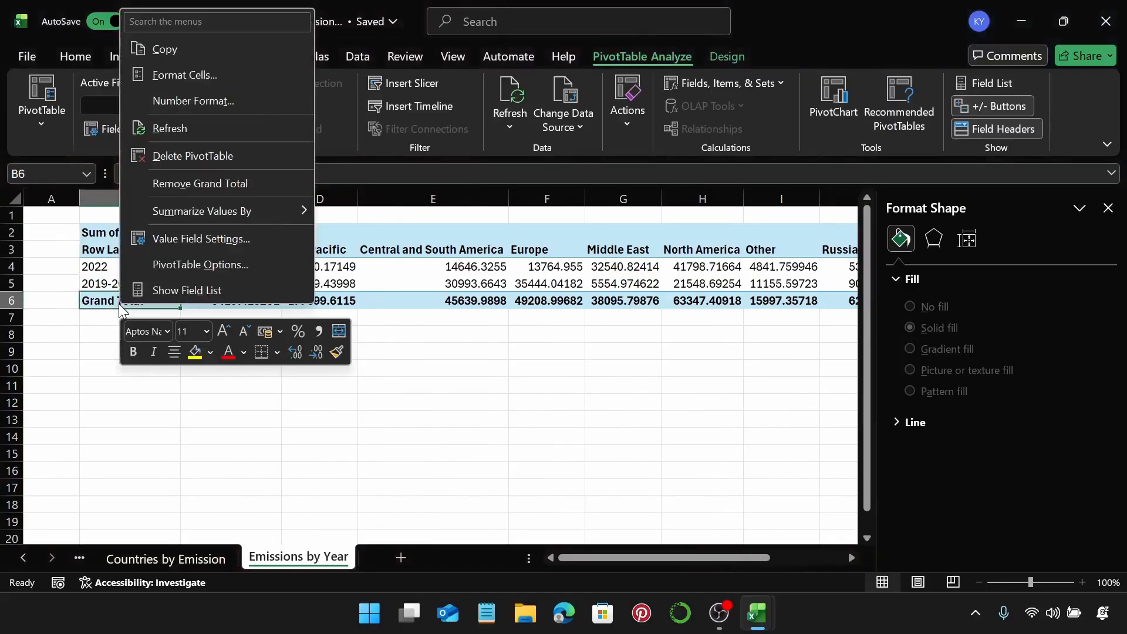
{"action": "mouse_move", "coordinate": [219, 222]}
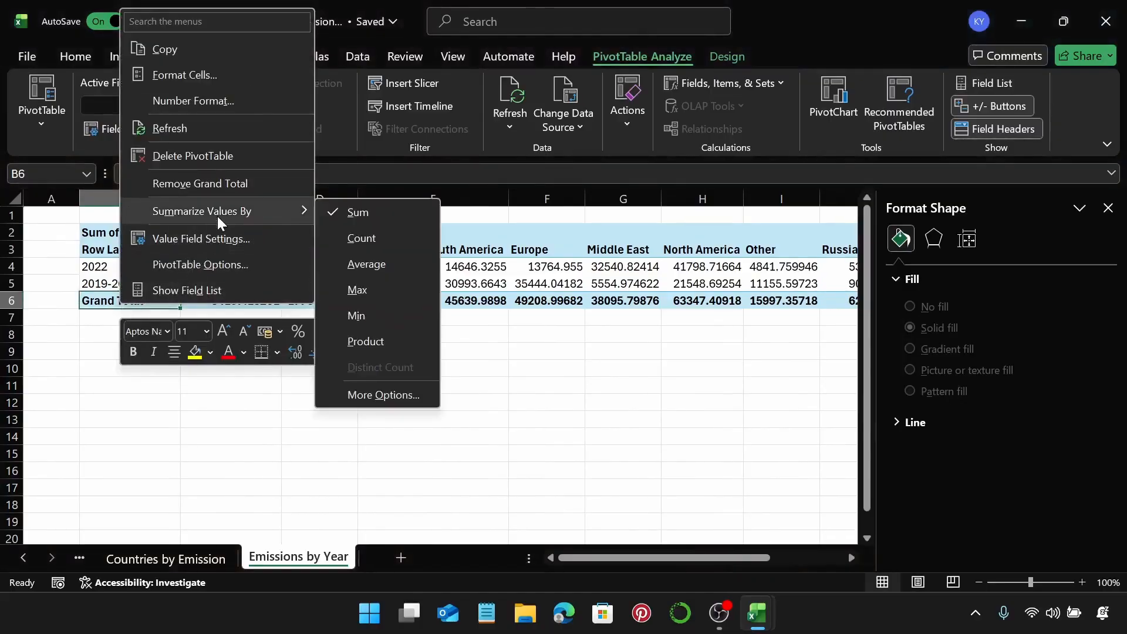
{"action": "left_click", "coordinate": [241, 187]}
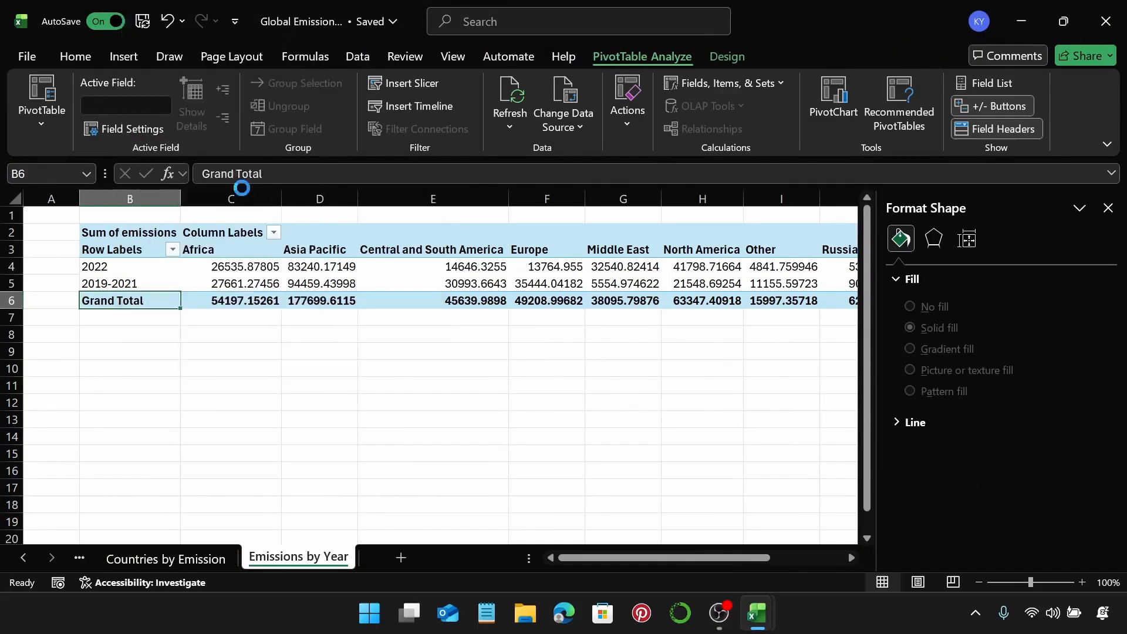
{"action": "left_click", "coordinate": [1108, 208]}
{"action": "left_click", "coordinate": [1009, 257]}
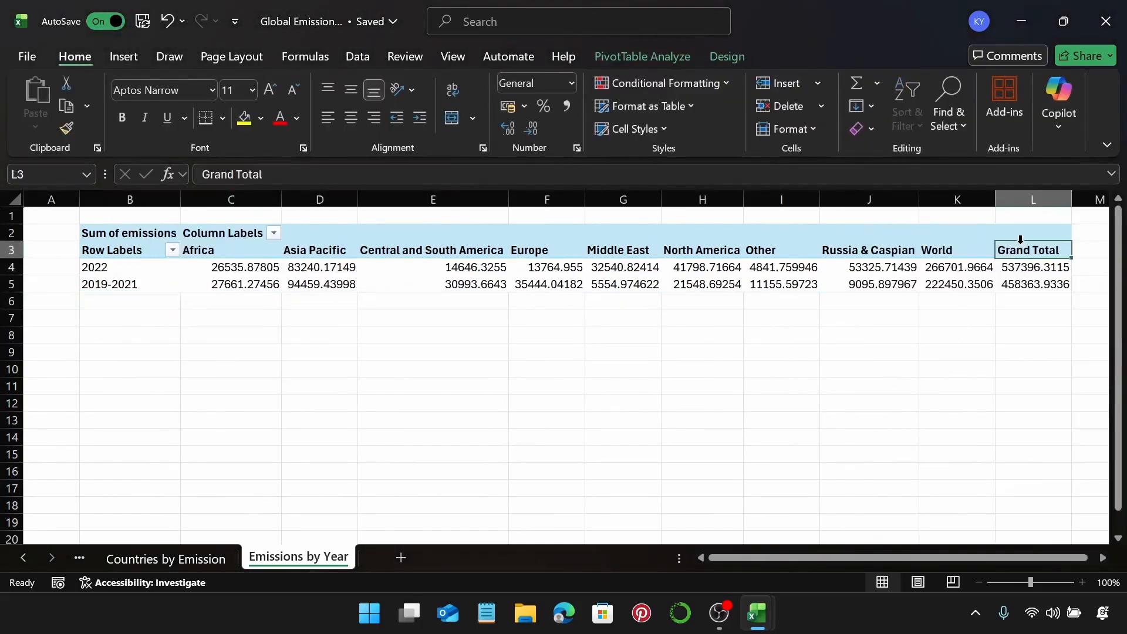
{"action": "right_click", "coordinate": [1023, 253]}
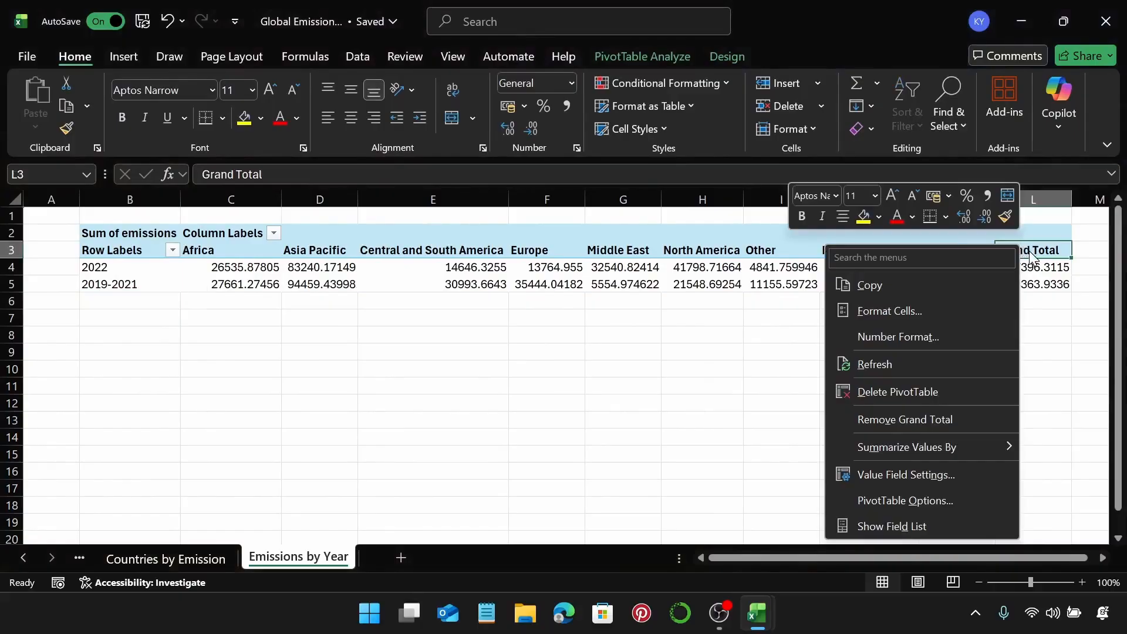
{"action": "left_click", "coordinate": [954, 418]}
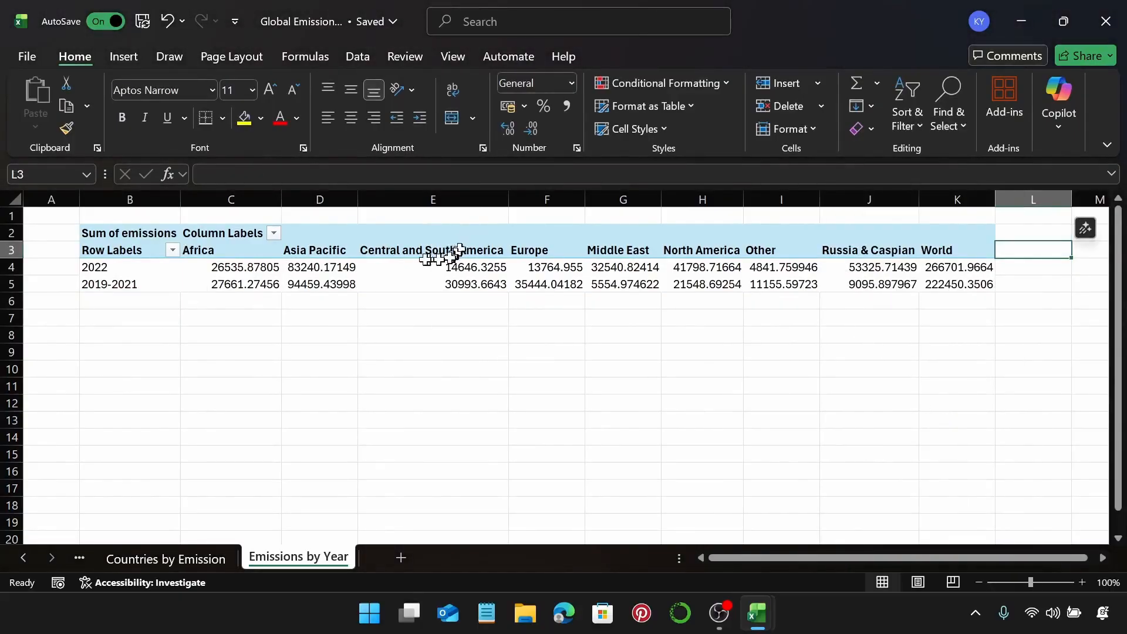
Insert a 2-D clustered column PivotChart based on the Emissions by Year PivotTable
{"action": "left_click", "coordinate": [371, 267]}
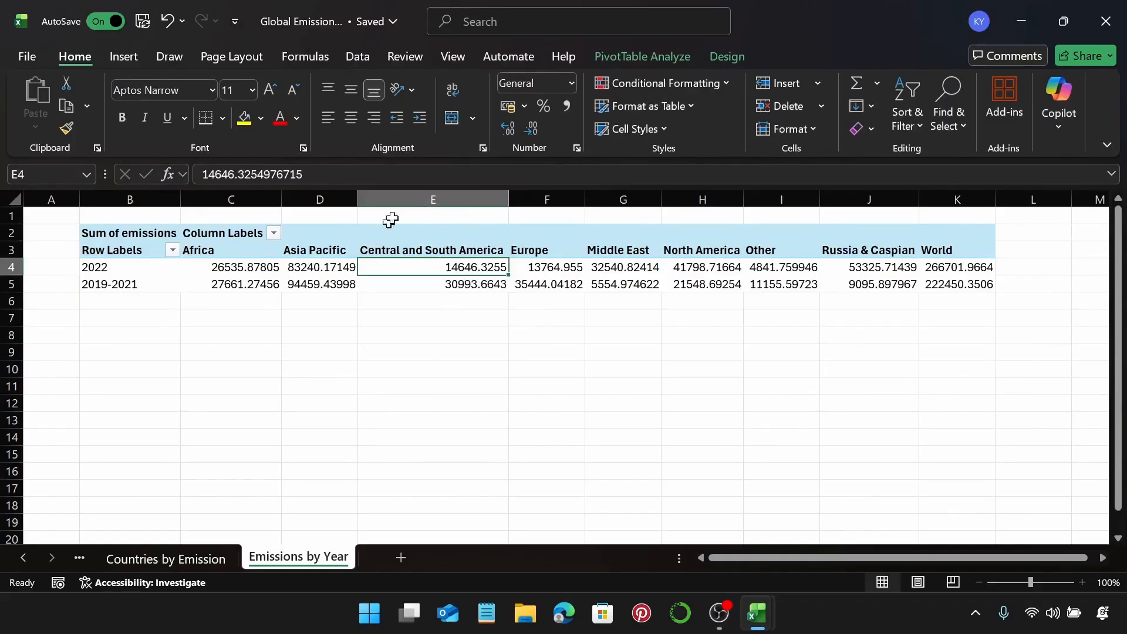
{"action": "left_click", "coordinate": [132, 58]}
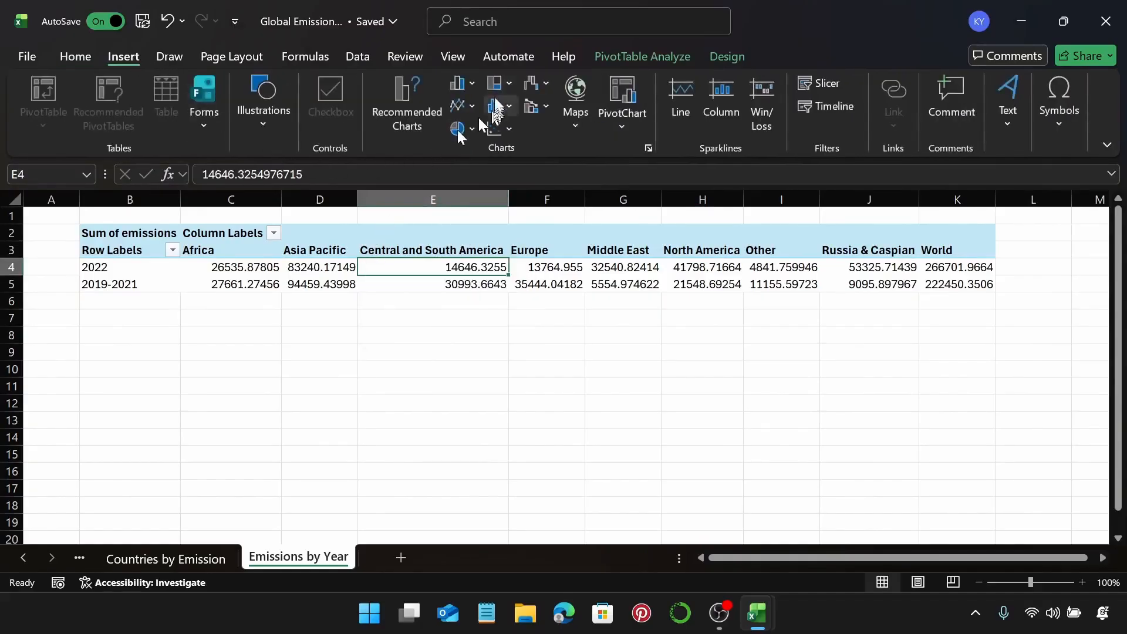
{"action": "left_click", "coordinate": [464, 82]}
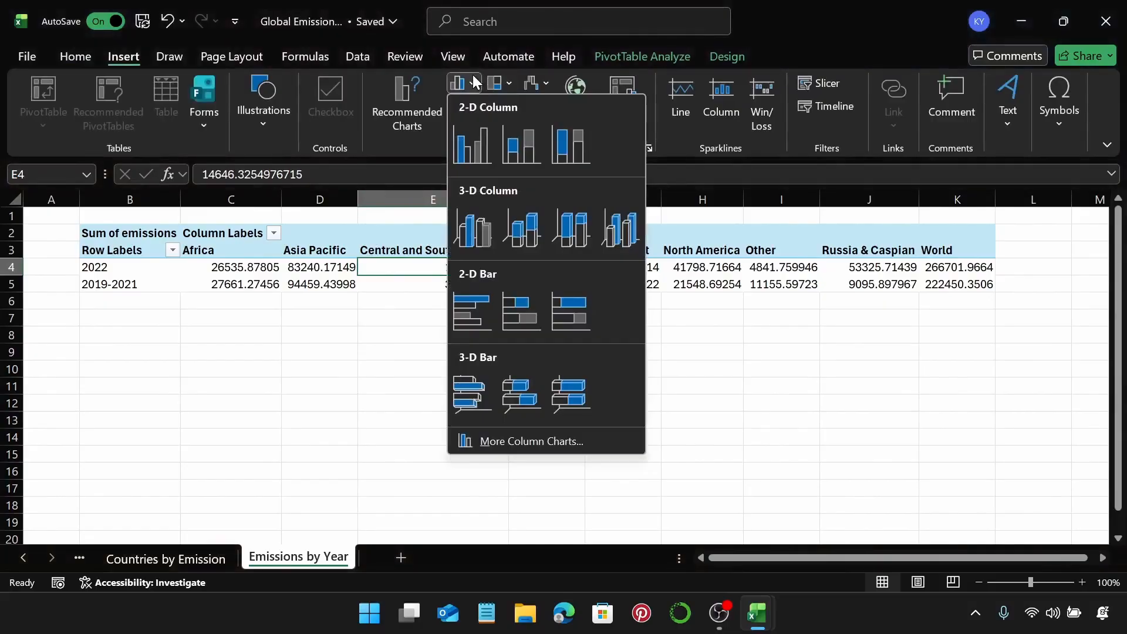
{"action": "left_click", "coordinate": [481, 140]}
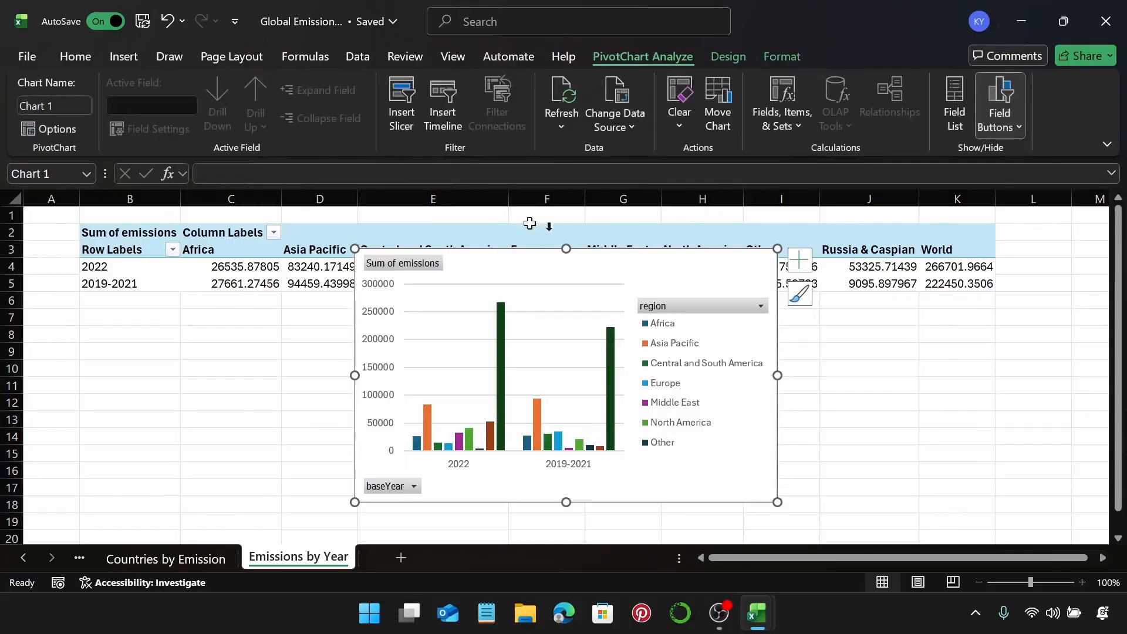
Move the PivotChart beside the PivotTable so it starts in column L at row 2 and covers no data
{"action": "left_click_drag", "start_coordinate": [758, 558], "coordinate": [775, 559]}
{"action": "left_click_drag", "start_coordinate": [574, 266], "coordinate": [1103, 264]}
{"action": "key", "text": "ctrl+z"}
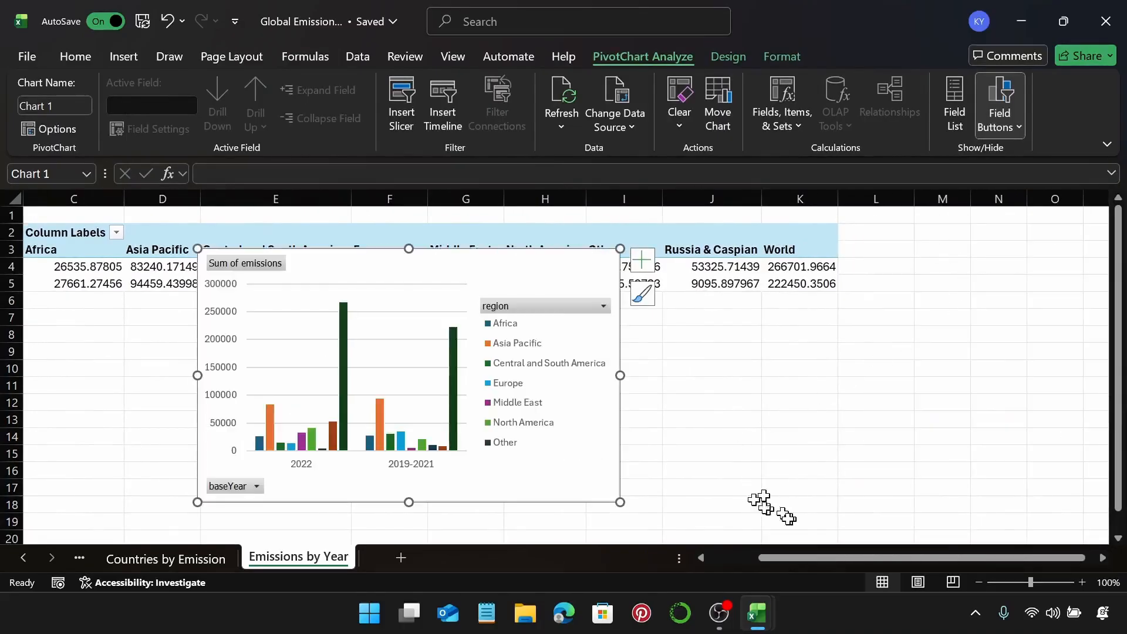
{"action": "left_click_drag", "start_coordinate": [562, 268], "coordinate": [982, 274]}
{"action": "mouse_move", "coordinate": [786, 273]}
{"action": "left_mouse_down"}
{"action": "mouse_move", "coordinate": [920, 249]}
{"action": "mouse_move", "coordinate": [1041, 250]}
{"action": "left_mouse_up"}
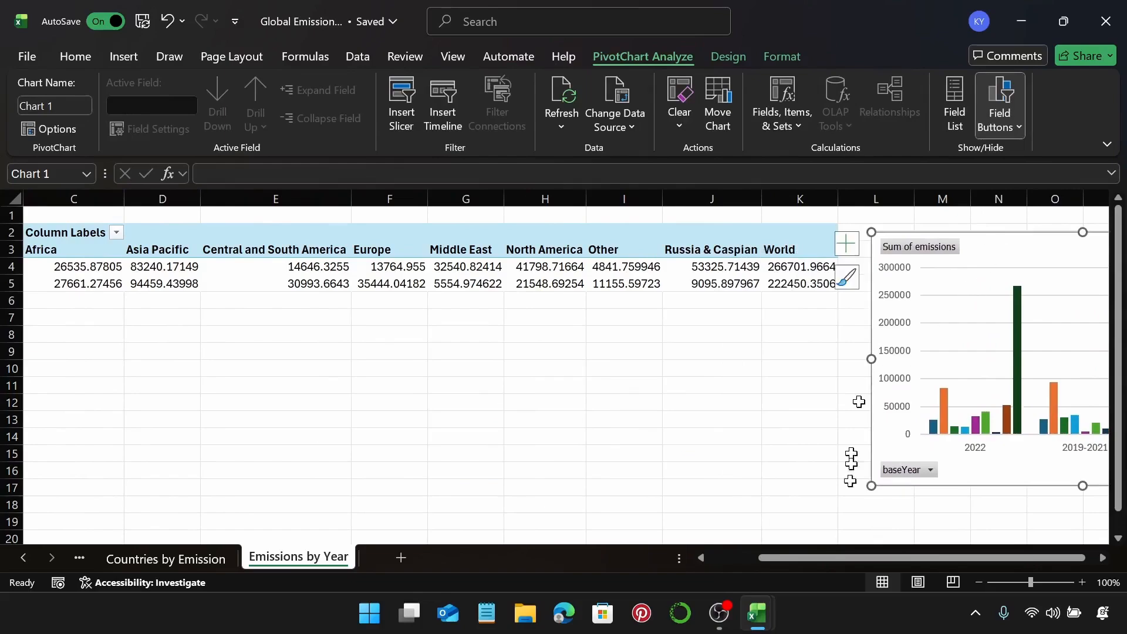
{"action": "left_click_drag", "start_coordinate": [820, 556], "coordinate": [825, 546]}
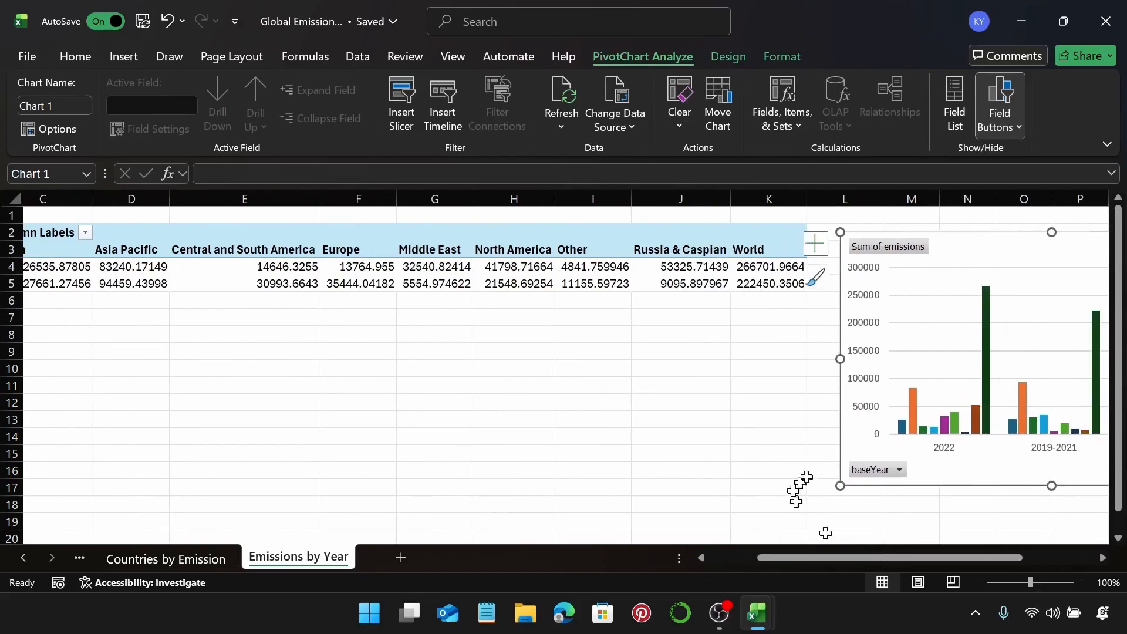
{"action": "scroll", "coordinate": [925, 369], "scroll_direction": "right", "scroll_amount": 5}
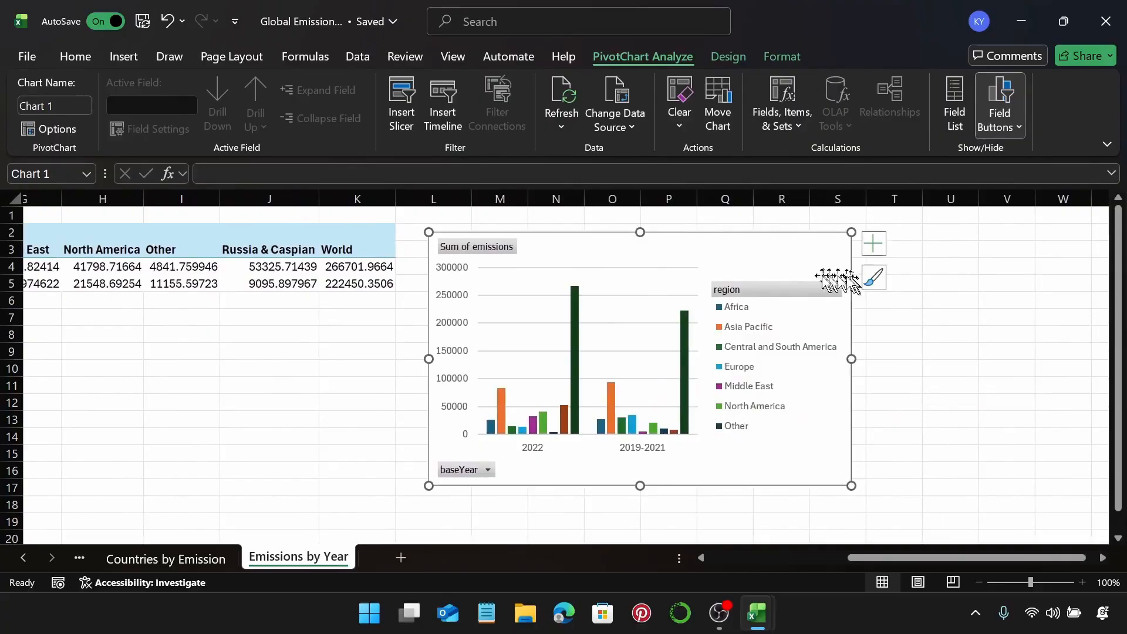
Hide all field buttons on the PivotChart and add a chart title
{"action": "right_click", "coordinate": [503, 255]}
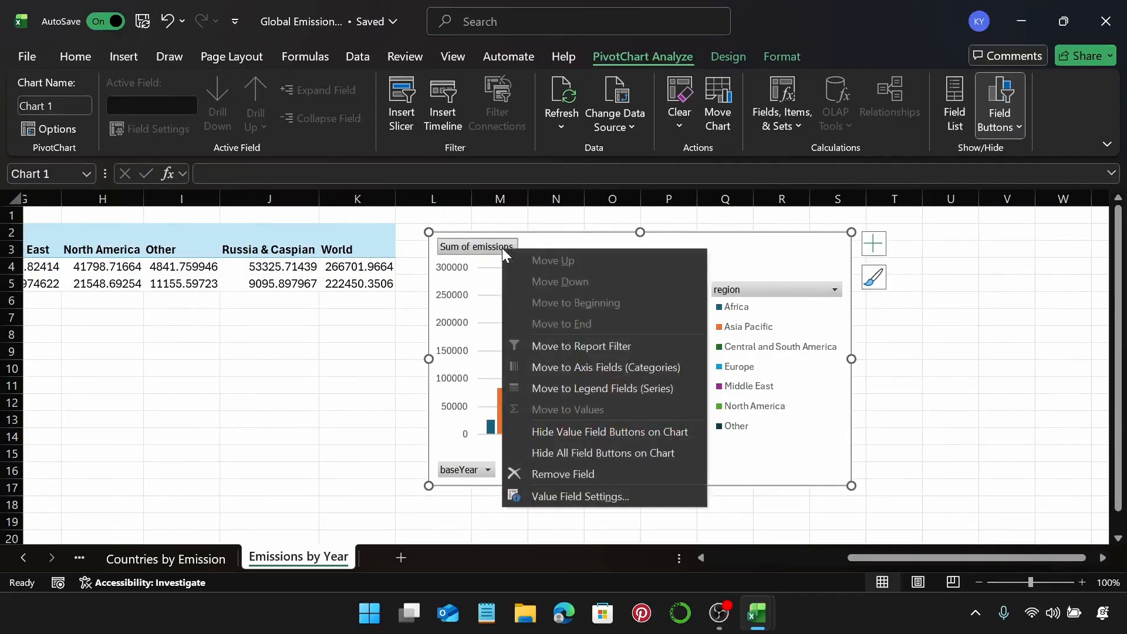
{"action": "left_click", "coordinate": [614, 456]}
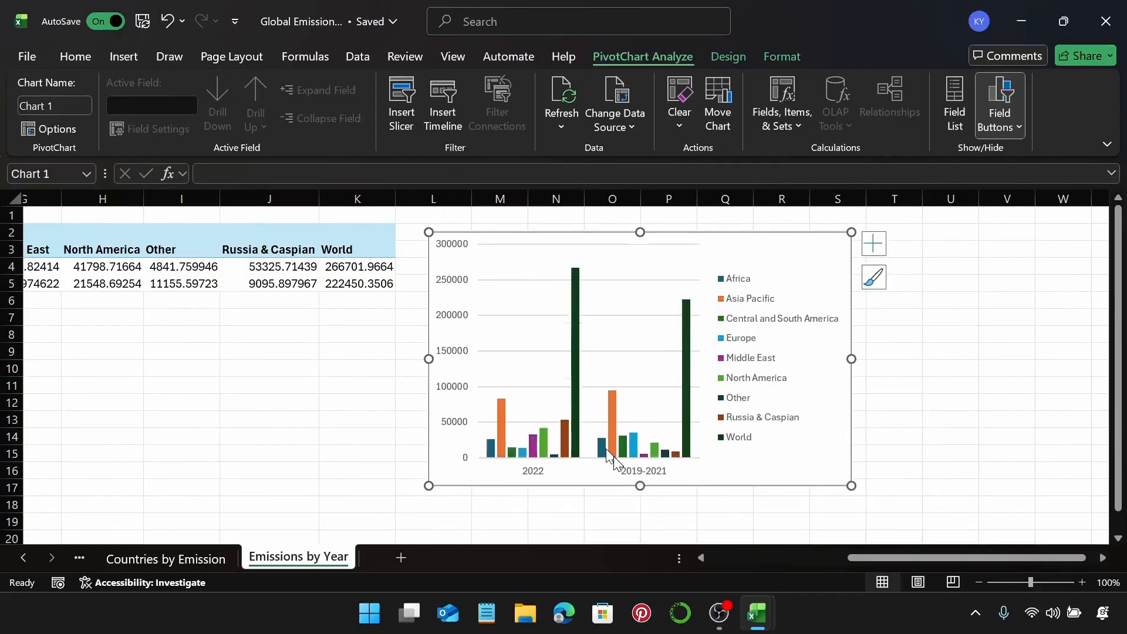
{"action": "left_click", "coordinate": [876, 244]}
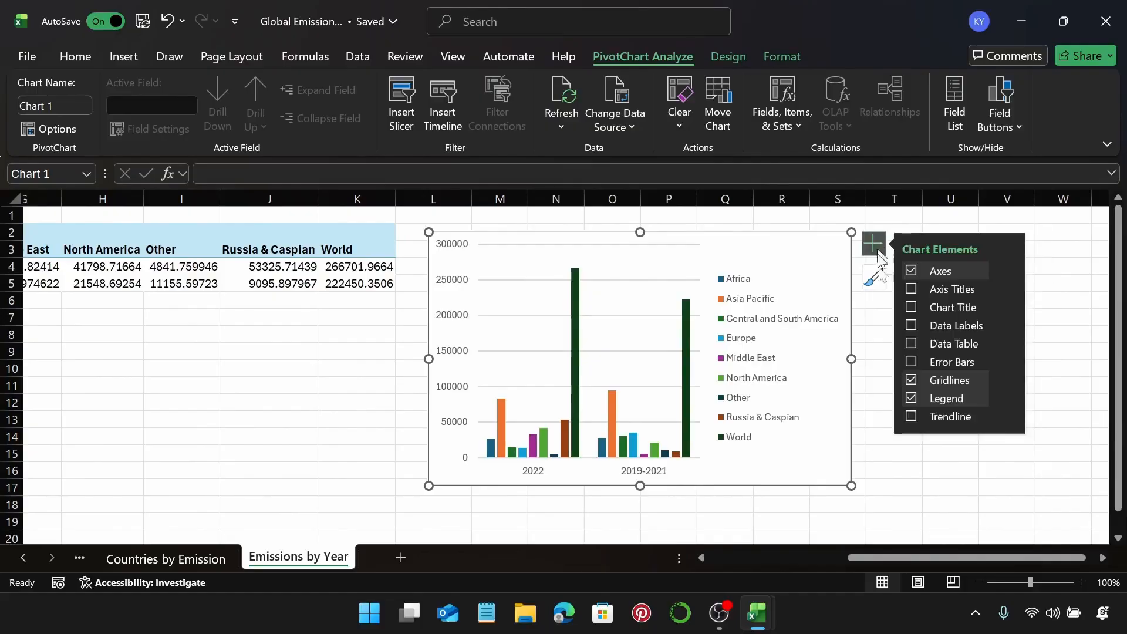
{"action": "left_click", "coordinate": [911, 308]}
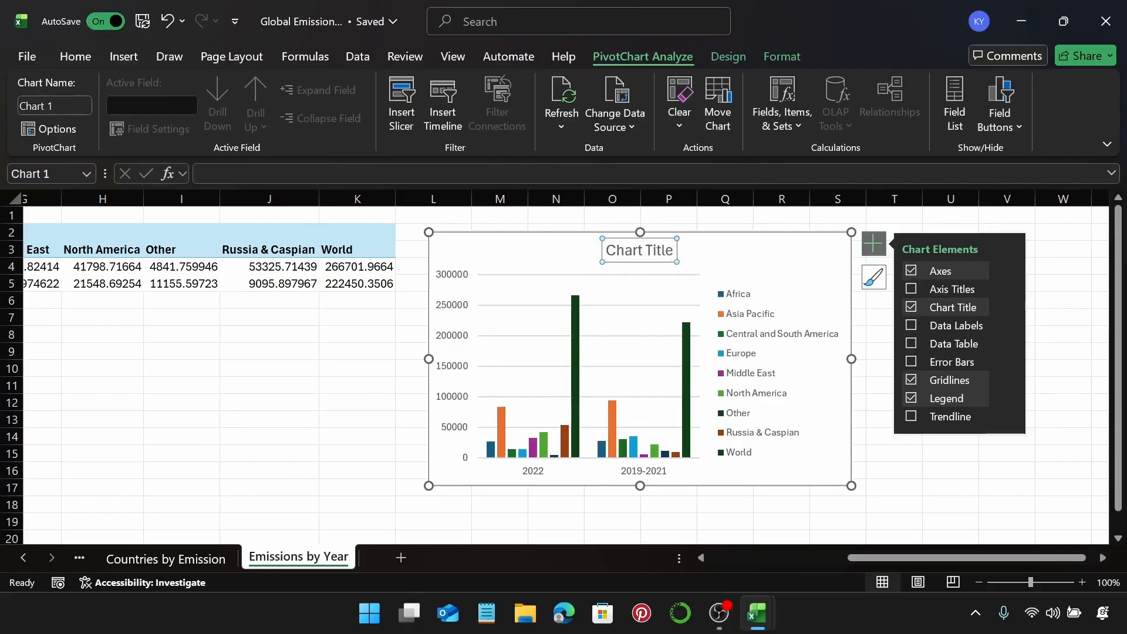
Replace the placeholder chart title with "Emissions by Year"
{"action": "double_click", "coordinate": [653, 251]}
{"action": "key", "text": "BackSpace"}
{"action": "key", "text": "BackSpace"}
{"action": "key", "text": "BackSpace"}
{"action": "key", "text": "BackSpace"}
{"action": "key", "text": "BackSpace"}
{"action": "key", "text": "BackSpace"}
{"action": "key", "text": "BackSpace"}
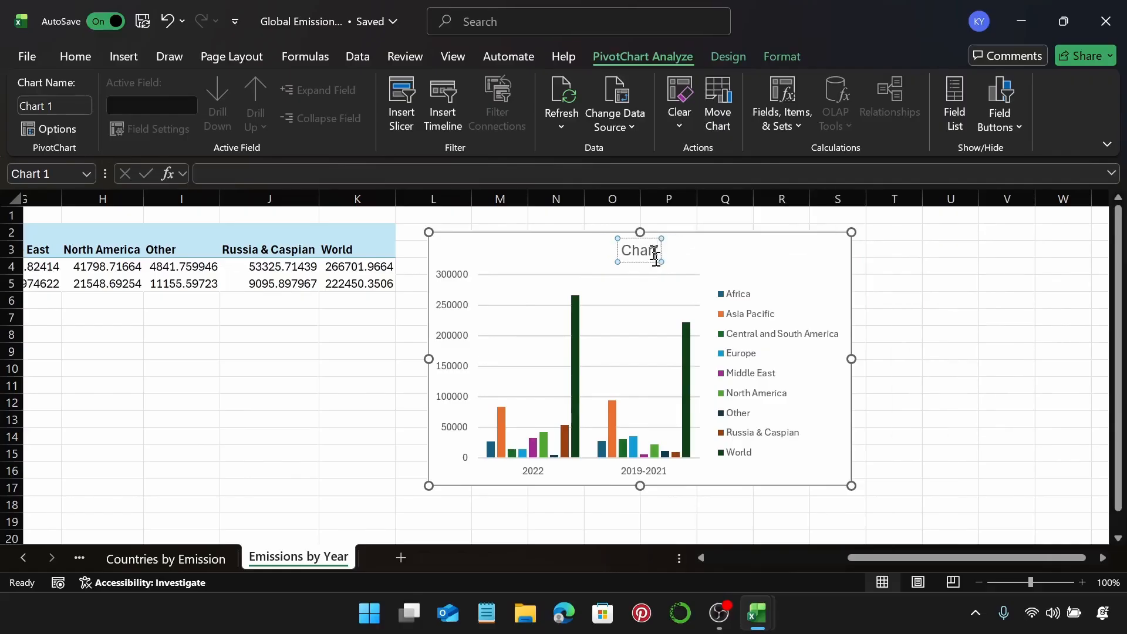
{"action": "type", "text": "Emis"}
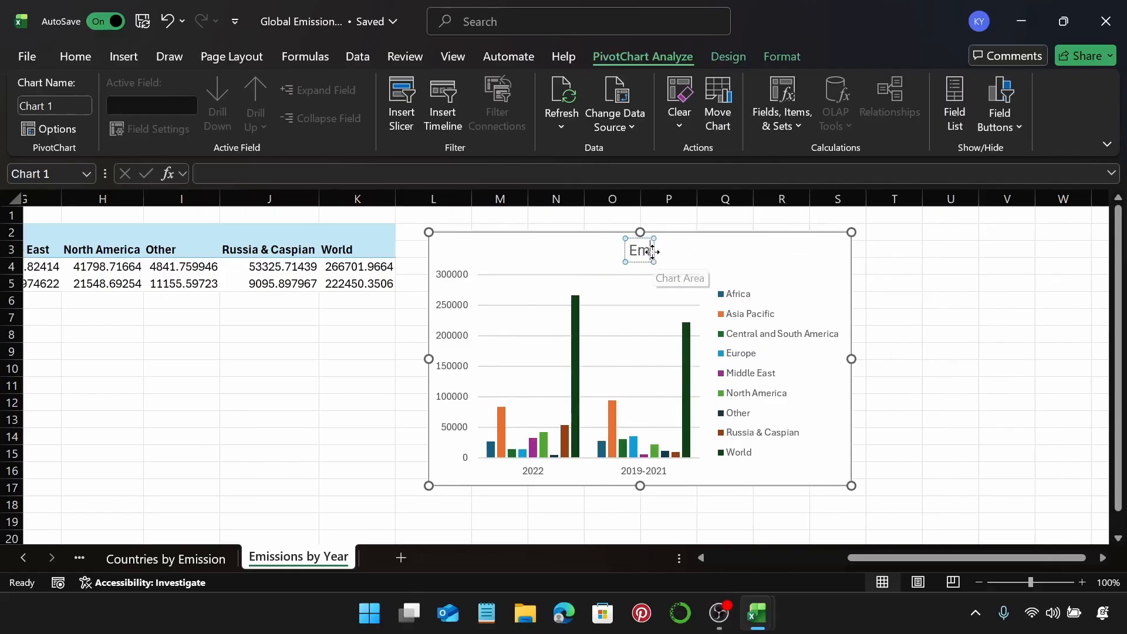
{"action": "type", "text": "sions"}
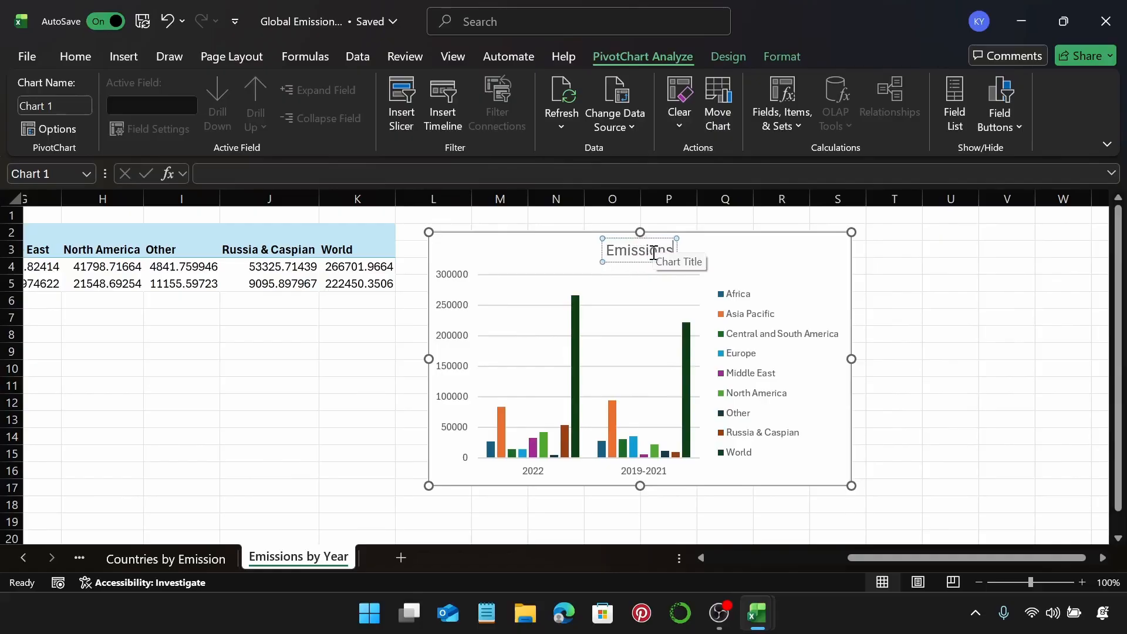
{"action": "type", "text": " by Year"}
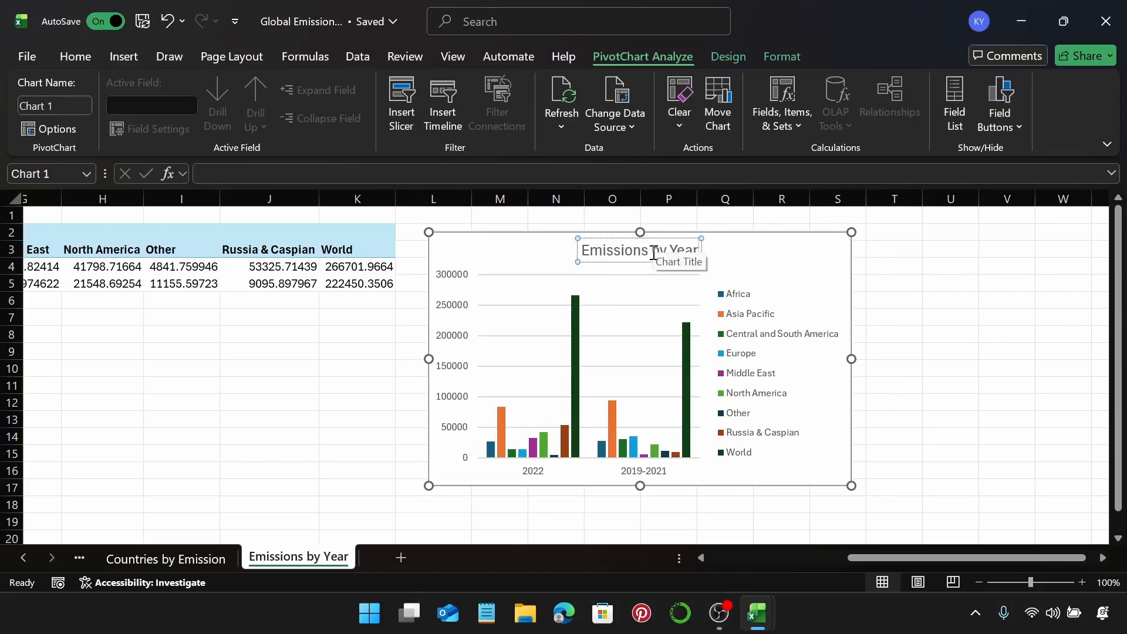
{"action": "left_click", "coordinate": [752, 249]}
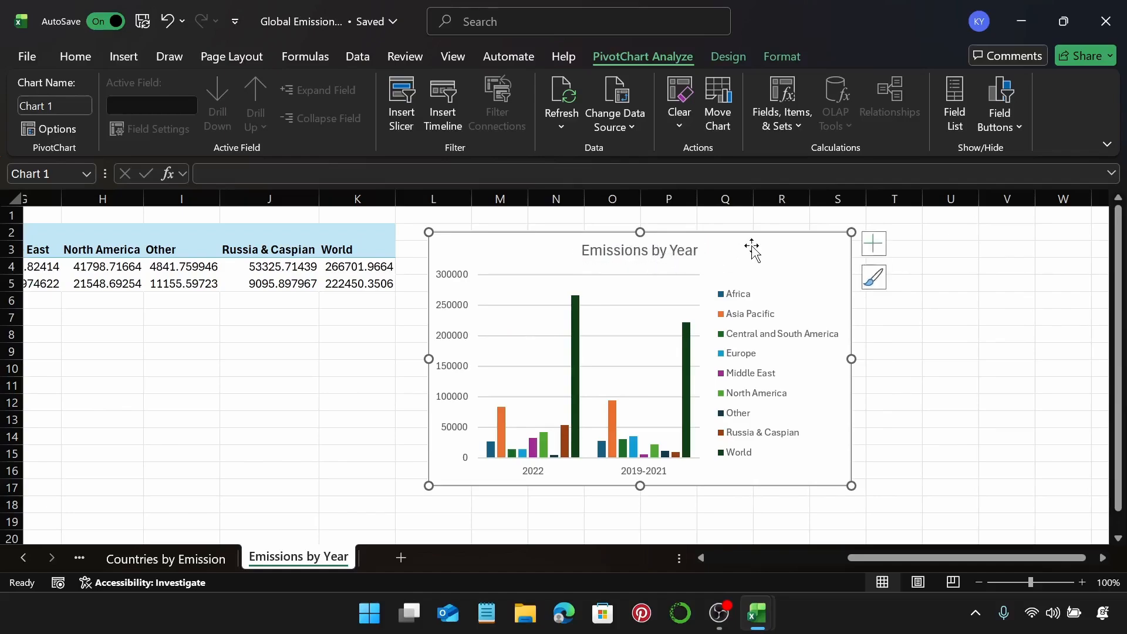
Fill the chart area with the recently used dark navy color and make all chart text white
{"action": "right_click", "coordinate": [752, 247]}
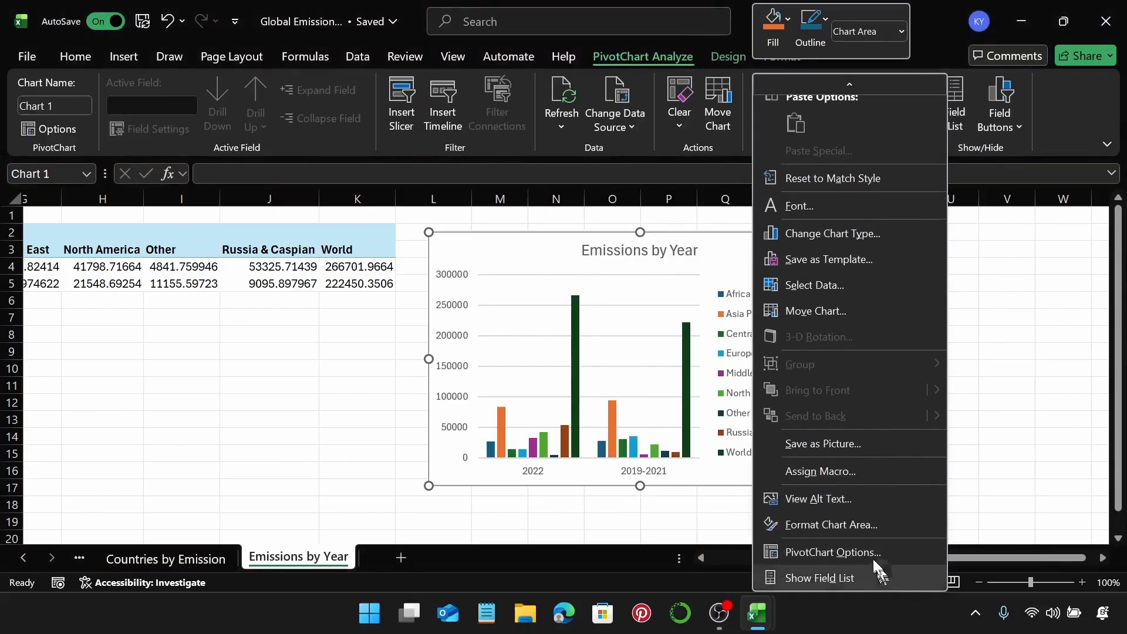
{"action": "left_click", "coordinate": [851, 527]}
{"action": "left_click_drag", "start_coordinate": [742, 558], "coordinate": [771, 558]}
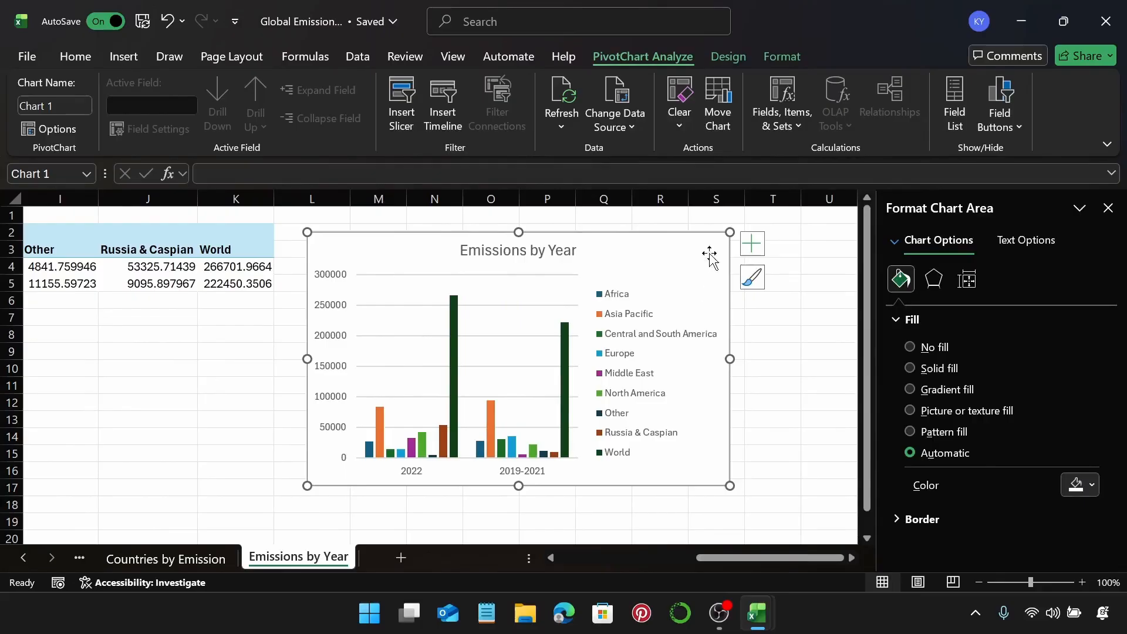
{"action": "left_click", "coordinate": [1082, 493]}
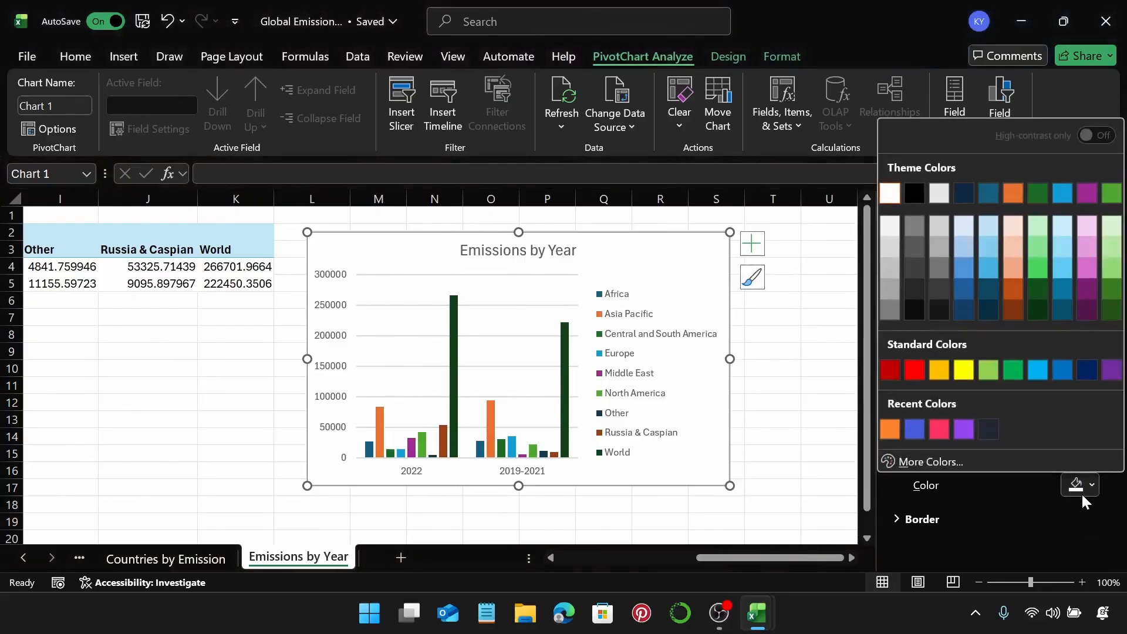
{"action": "left_click", "coordinate": [986, 431]}
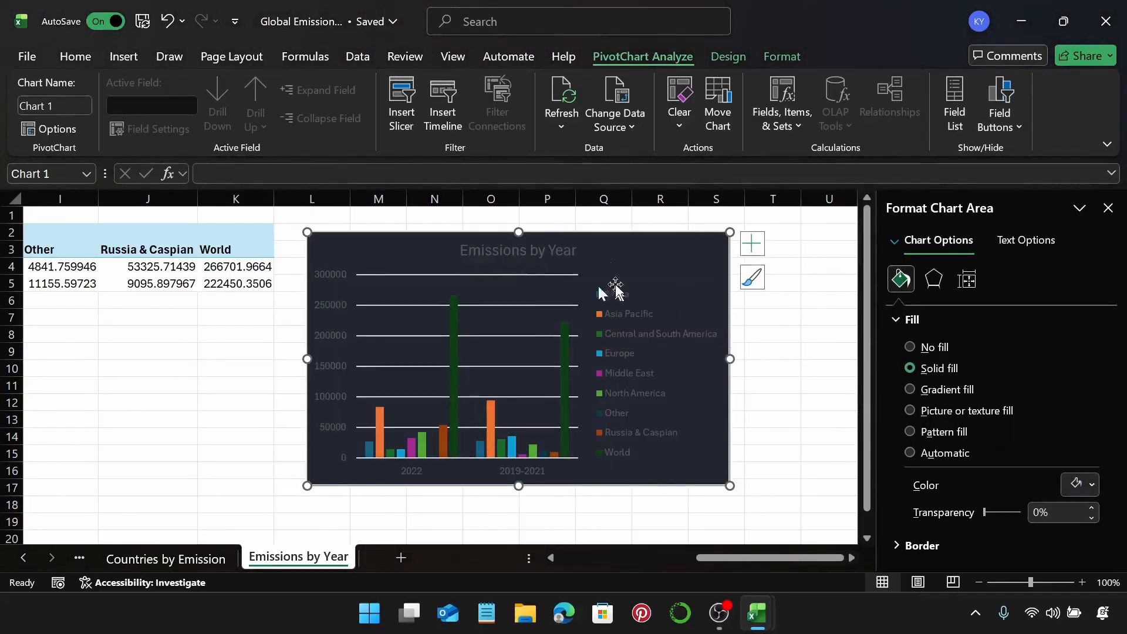
{"action": "left_click", "coordinate": [83, 61]}
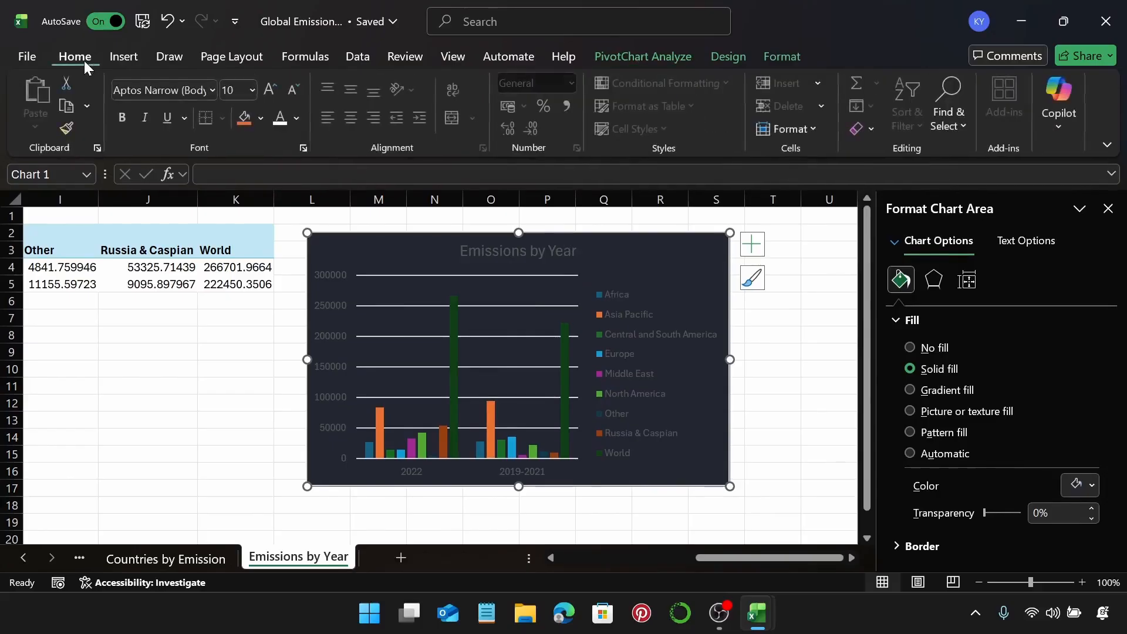
{"action": "left_click", "coordinate": [273, 119]}
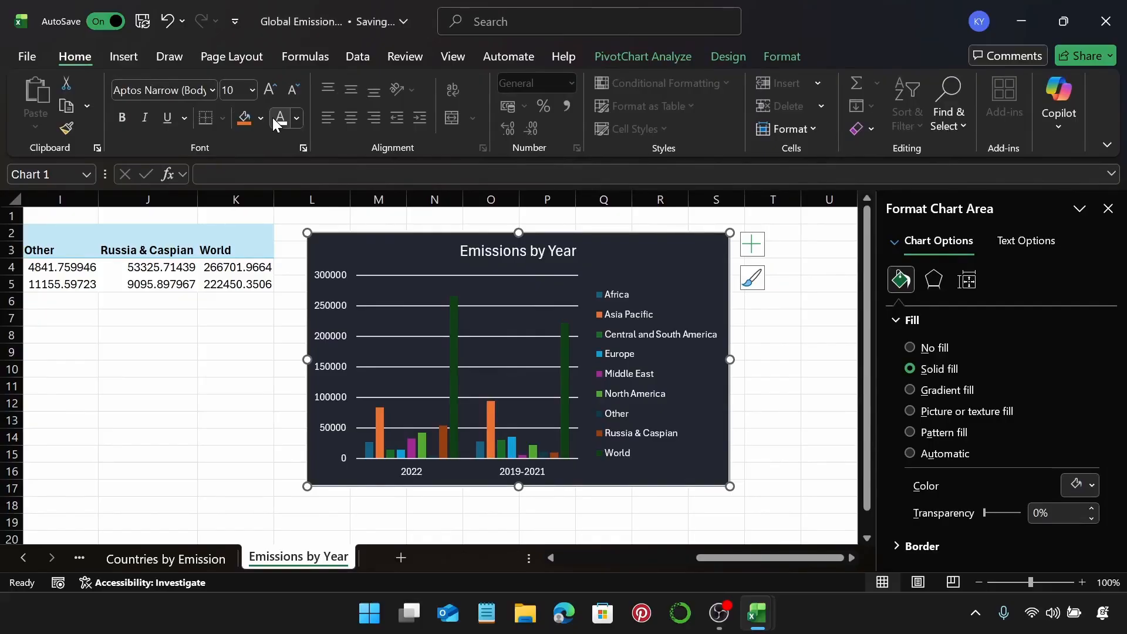
Remove the horizontal gridlines from the Emissions by Year chart
{"action": "left_click", "coordinate": [502, 305]}
{"action": "key", "text": "Delete"}
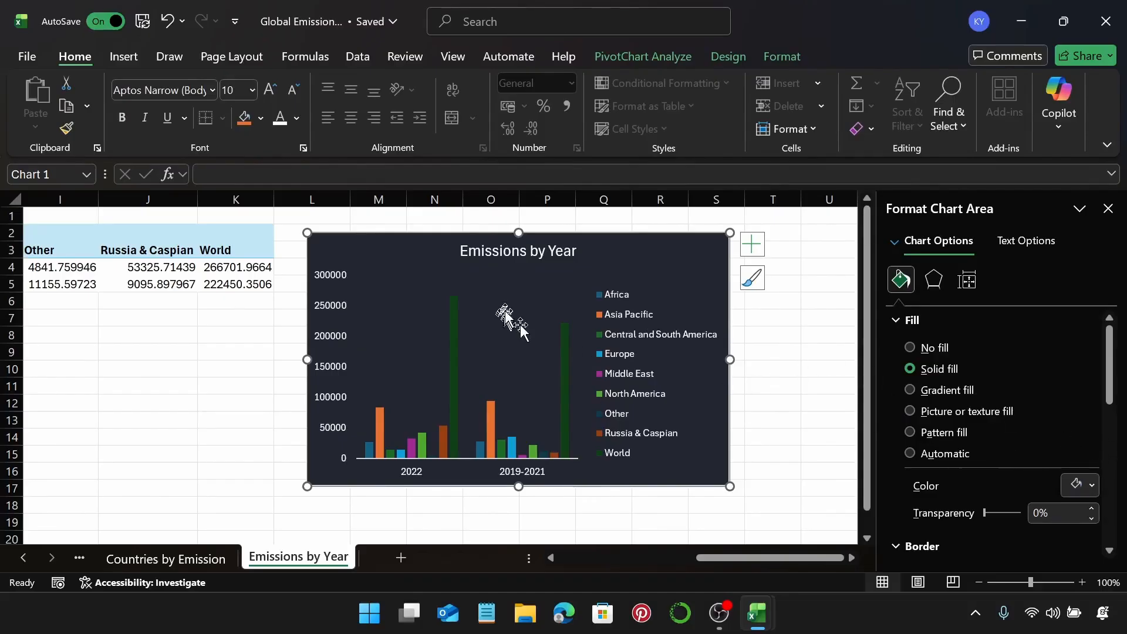
Set the chart area's border to the recently used dark navy color and turn on rounded corners
{"action": "scroll", "coordinate": [1076, 411], "scroll_direction": "down", "scroll_amount": 2}
{"action": "scroll", "coordinate": [1074, 404], "scroll_direction": "down", "scroll_amount": 2}
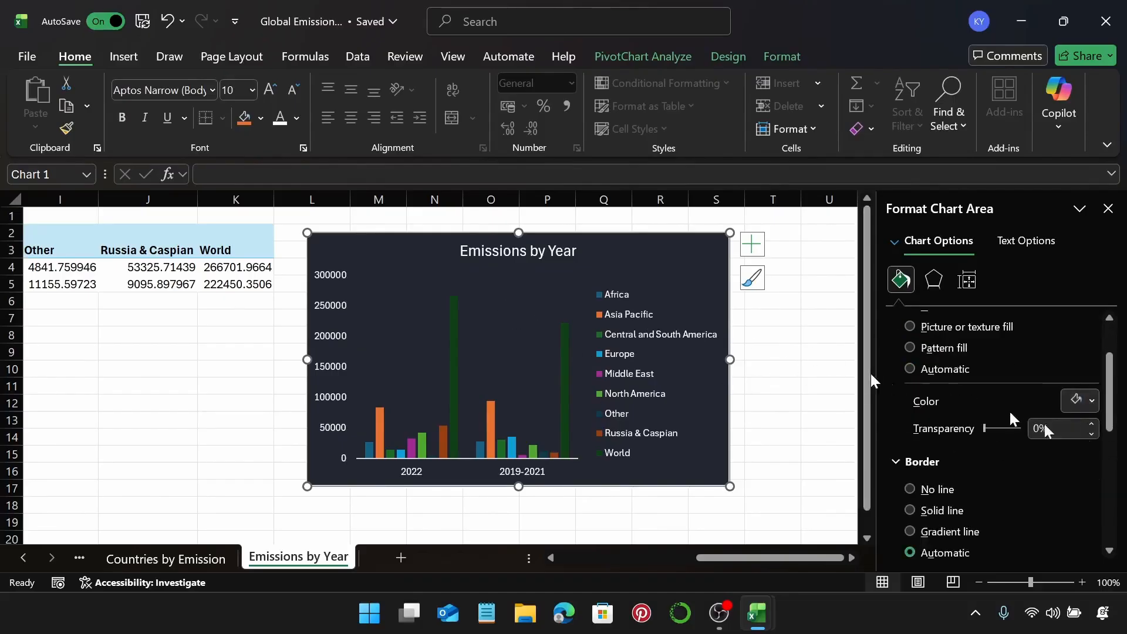
{"action": "scroll", "coordinate": [1092, 481], "scroll_direction": "down", "scroll_amount": 2}
{"action": "scroll", "coordinate": [1039, 475], "scroll_direction": "down", "scroll_amount": 2}
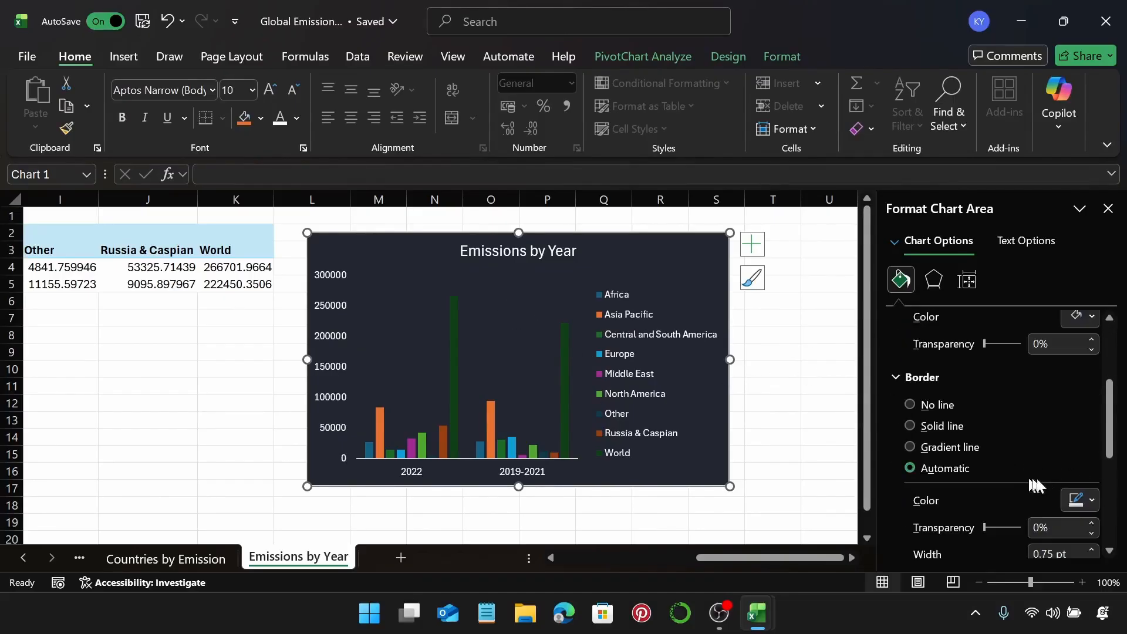
{"action": "left_click", "coordinate": [1079, 500]}
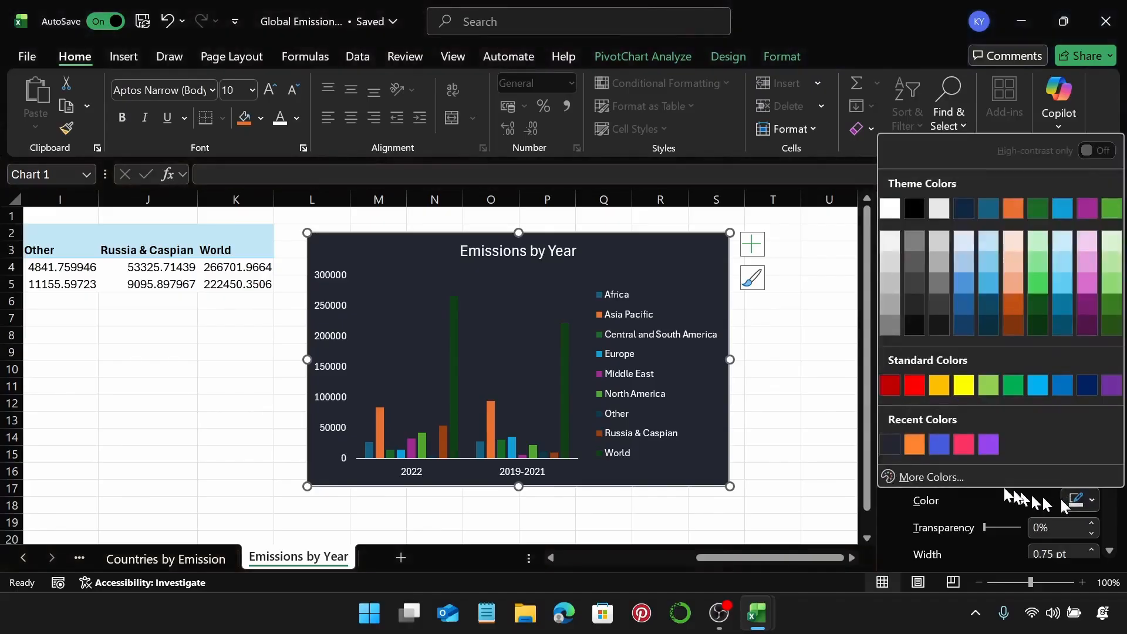
{"action": "left_click", "coordinate": [890, 444]}
{"action": "scroll", "coordinate": [1036, 479], "scroll_direction": "down", "scroll_amount": 6}
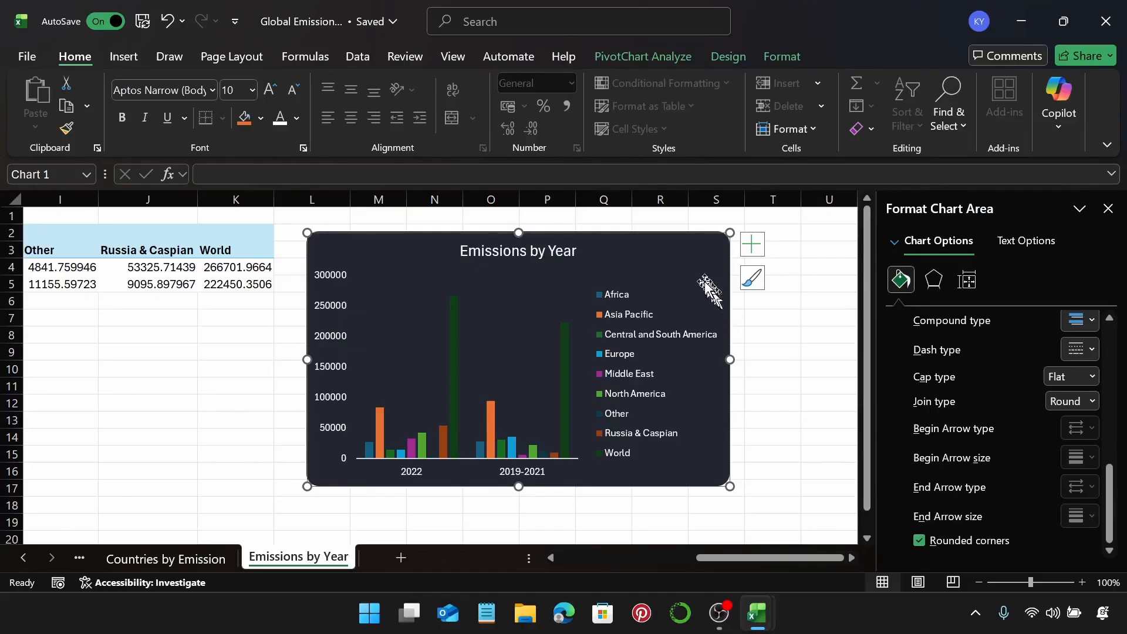
{"action": "scroll", "coordinate": [706, 264], "scroll_direction": "up", "scroll_amount": 1}
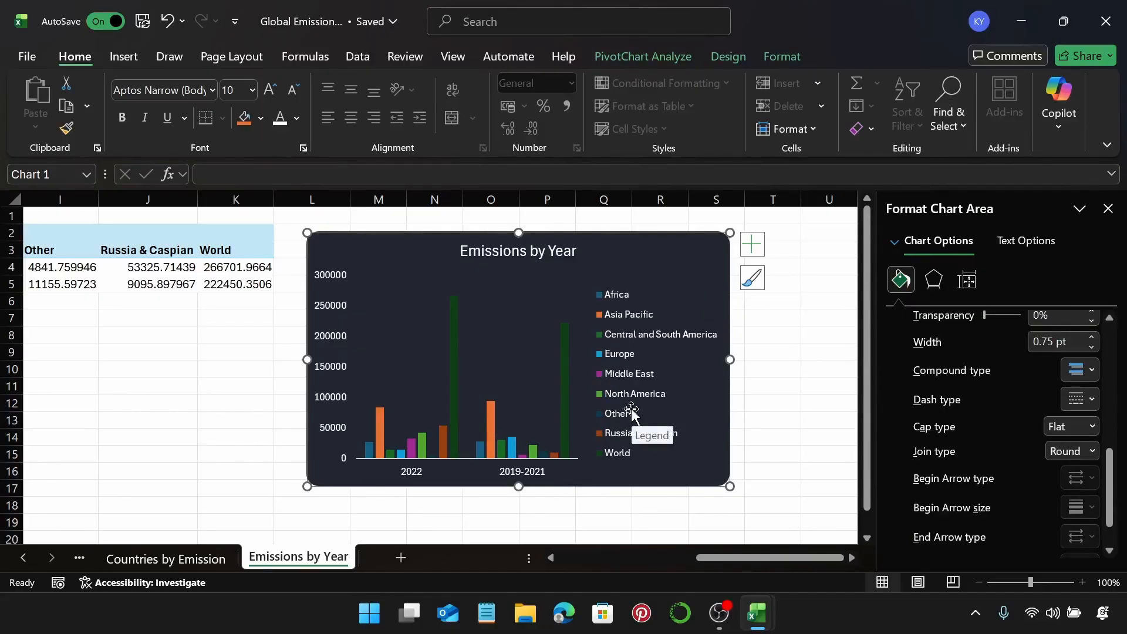
Fill the Africa series with the custom hex color #4cc9f0 through its legend entry
{"action": "left_click", "coordinate": [618, 295]}
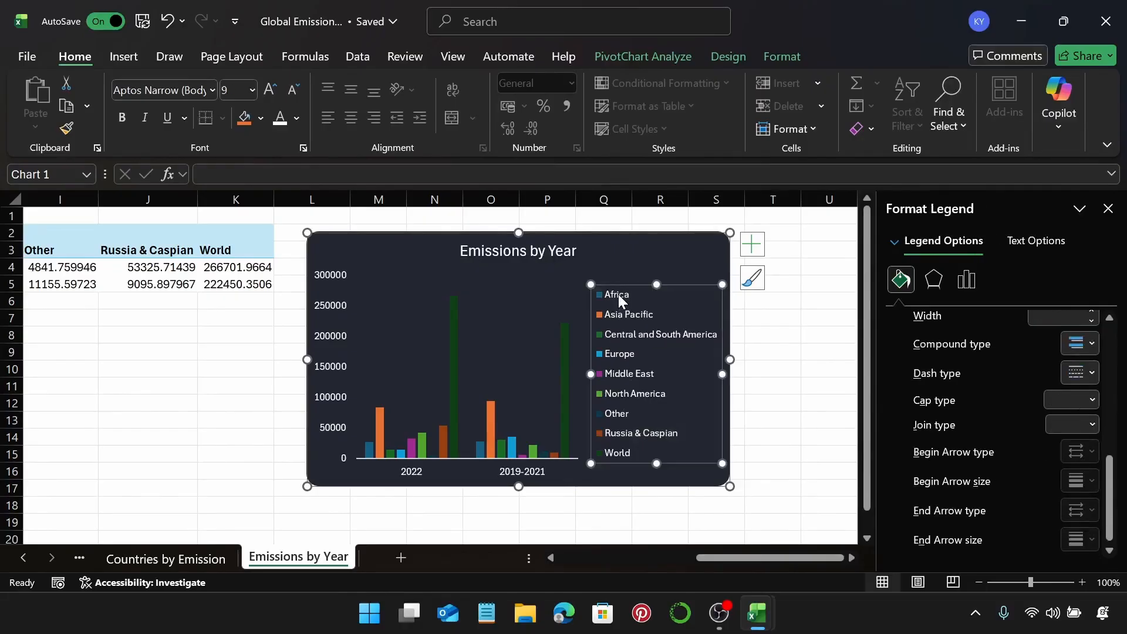
{"action": "left_click", "coordinate": [618, 294]}
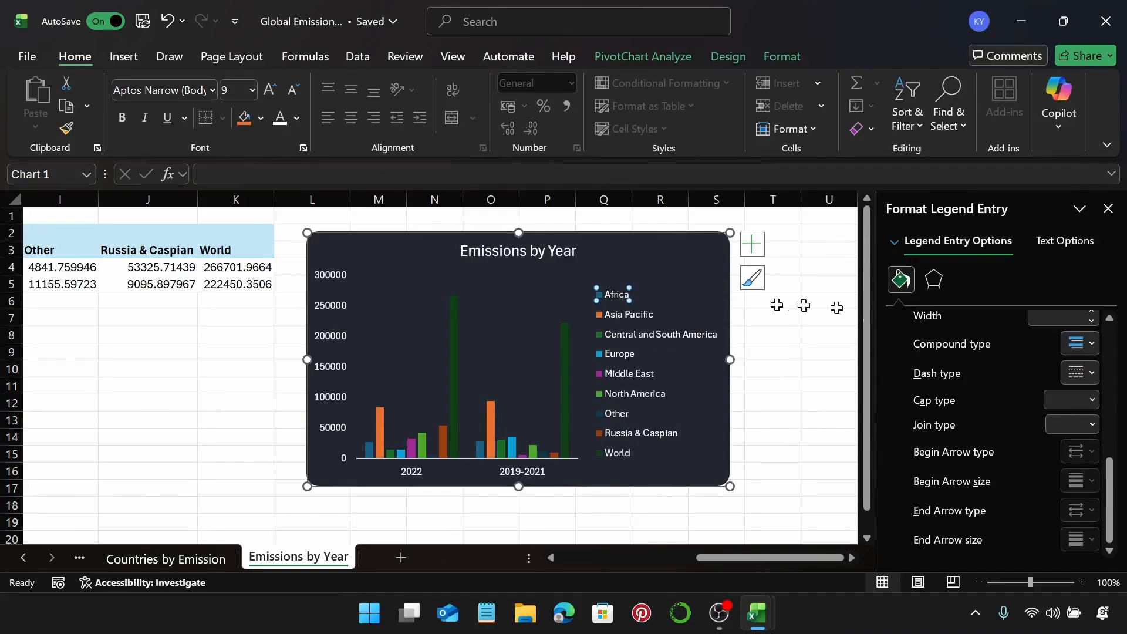
{"action": "scroll", "coordinate": [1094, 382], "scroll_direction": "up", "scroll_amount": 10}
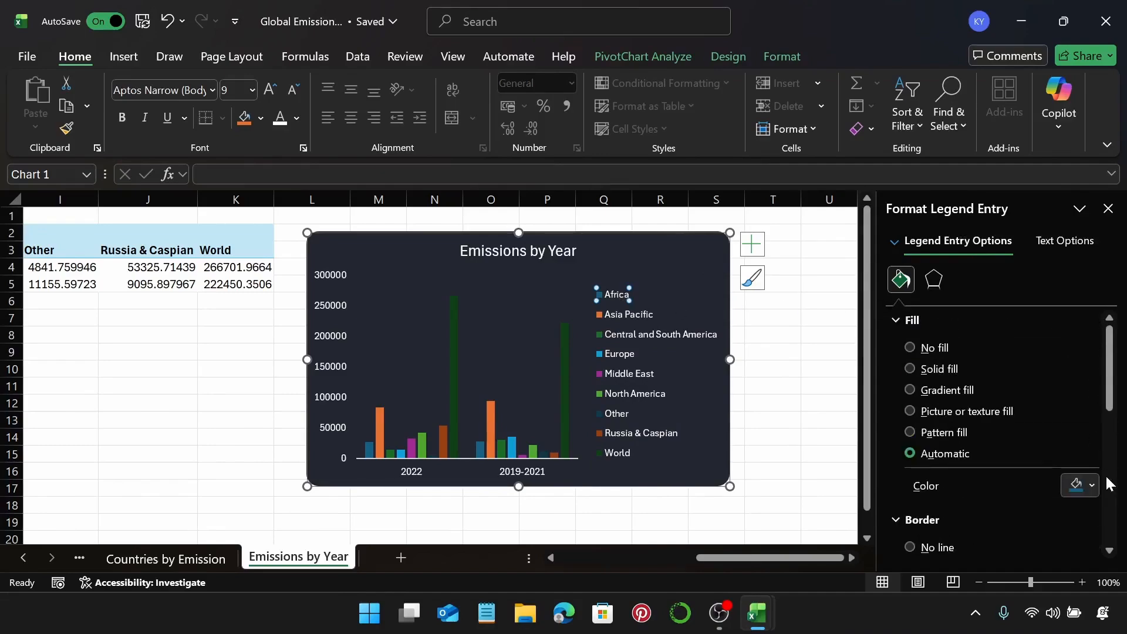
{"action": "left_click", "coordinate": [1081, 483]}
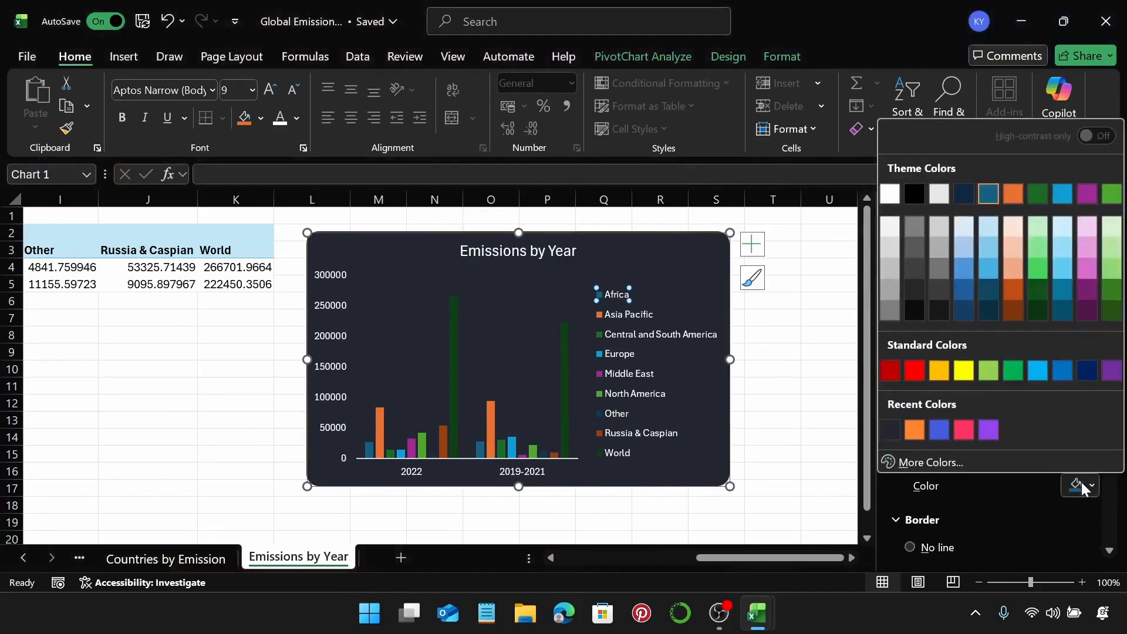
{"action": "left_click", "coordinate": [958, 463]}
{"action": "left_click", "coordinate": [892, 421]}
{"action": "key", "text": "BackSpace"}
{"action": "key", "text": "BackSpace"}
{"action": "key", "text": "BackSpace"}
{"action": "key", "text": "BackSpace"}
{"action": "key", "text": "BackSpace"}
{"action": "key", "text": "BackSpace"}
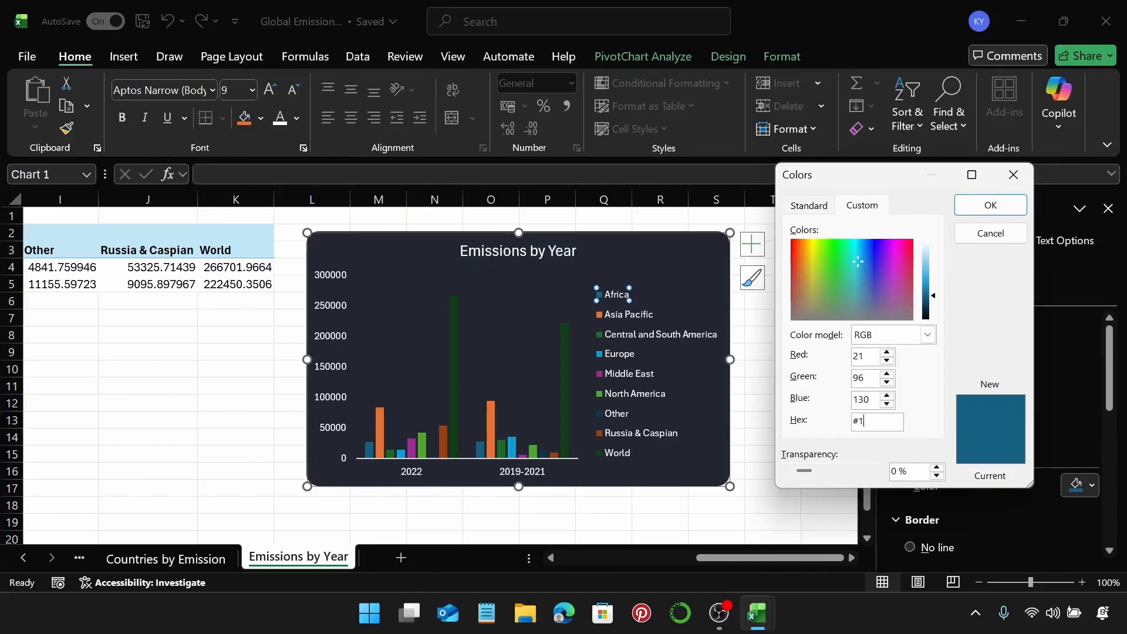
{"action": "type", "text": "4cc9f0"}
{"action": "key", "text": "Return"}
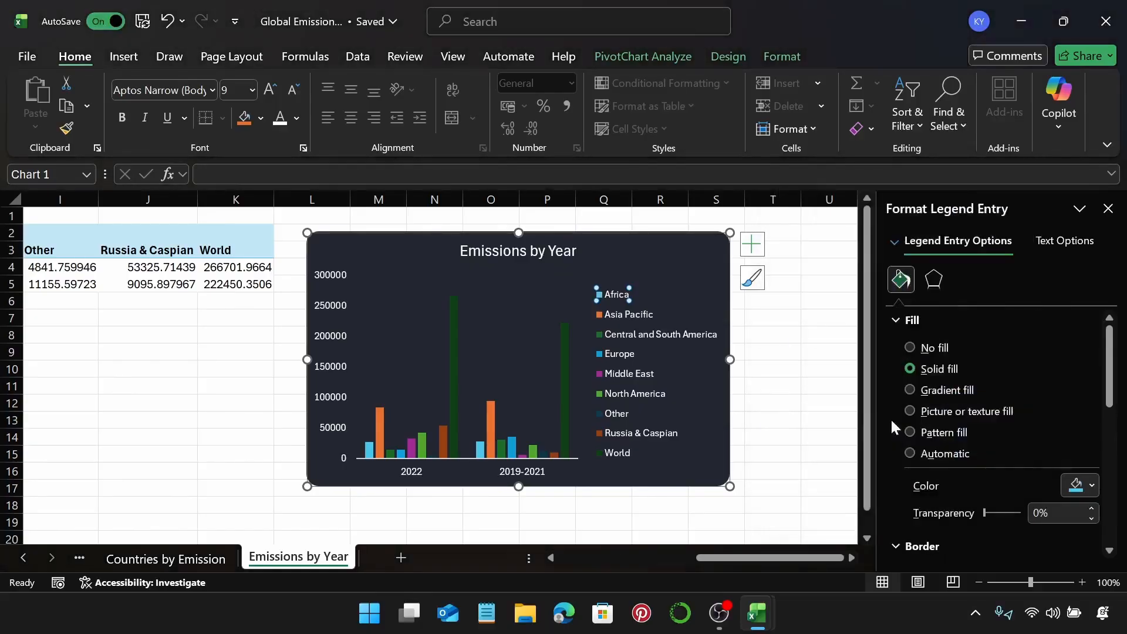
Fill the Asia Pacific series with the custom hex color #4895ef through its legend entry
{"action": "left_click", "coordinate": [646, 314]}
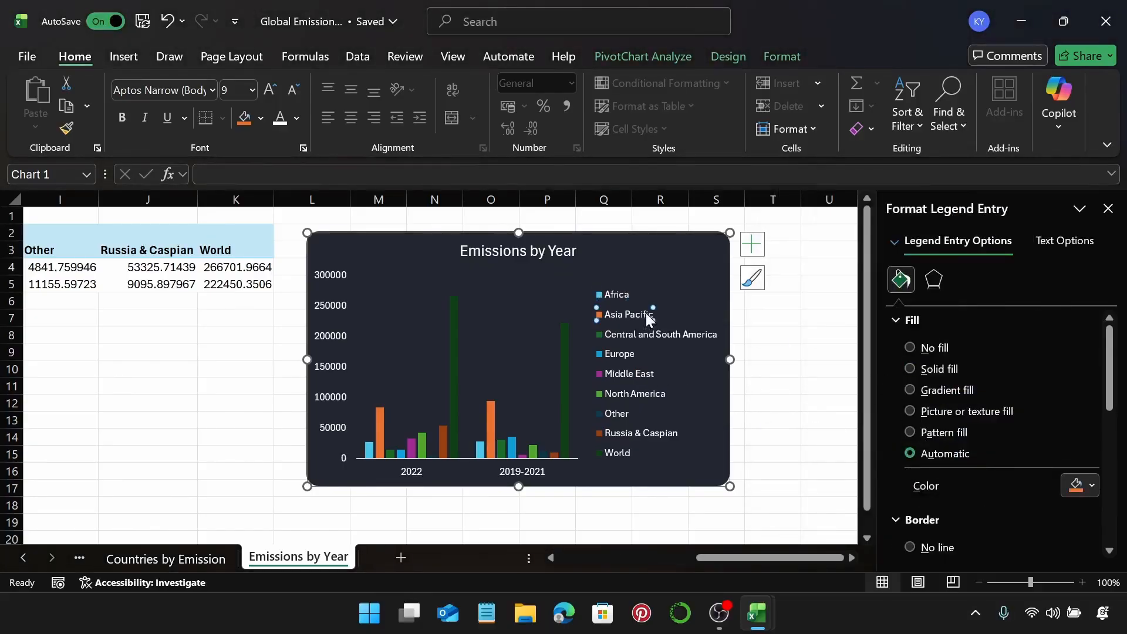
{"action": "left_click", "coordinate": [1088, 493]}
{"action": "left_click", "coordinate": [1009, 466]}
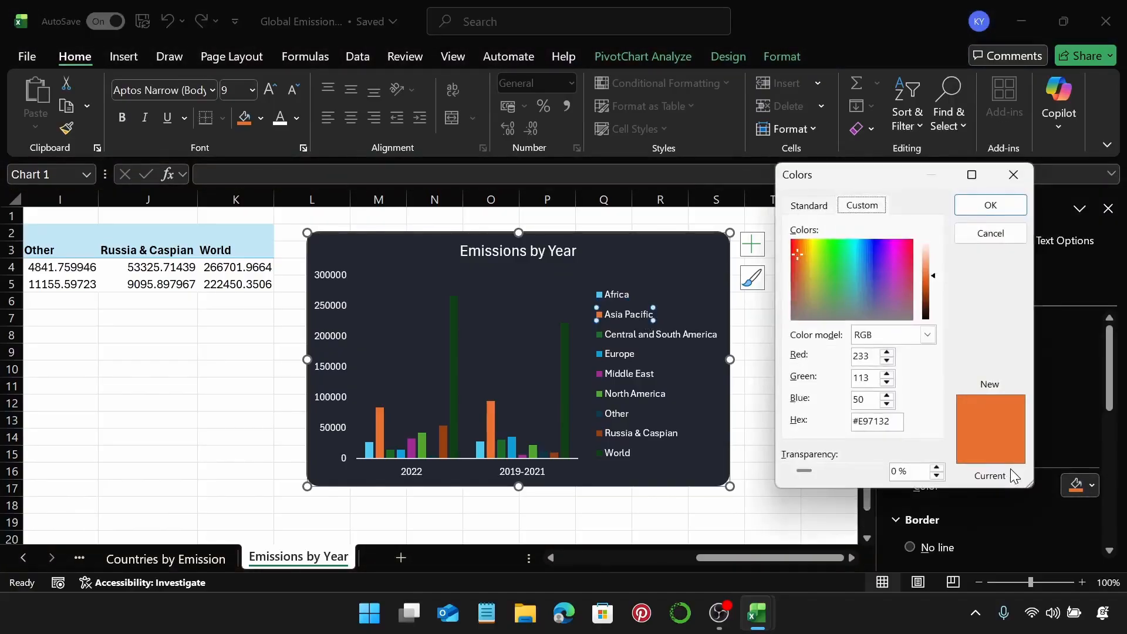
{"action": "left_click", "coordinate": [890, 421]}
{"action": "key", "text": "BackSpace"}
{"action": "key", "text": "BackSpace"}
{"action": "key", "text": "BackSpace"}
{"action": "key", "text": "BackSpace"}
{"action": "key", "text": "BackSpace"}
{"action": "key", "text": "BackSpace"}
{"action": "type", "text": "4895ef"}
{"action": "key", "text": "Return"}
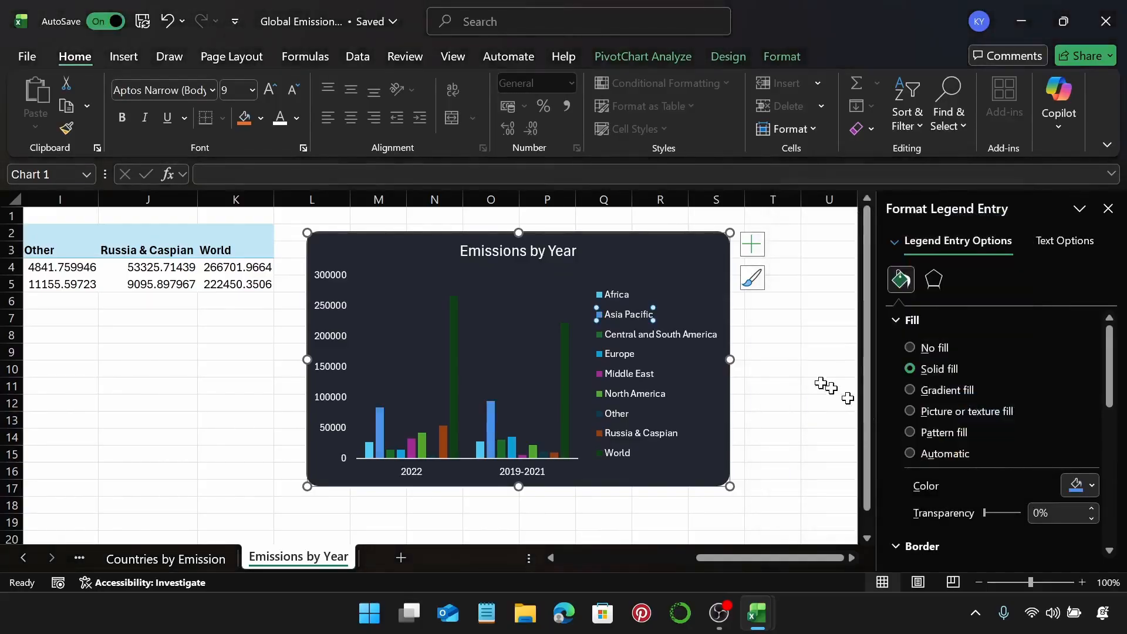
Fill the Central and South America series with the custom hex color #a1a9b0 through its legend entry
{"action": "left_click", "coordinate": [674, 332]}
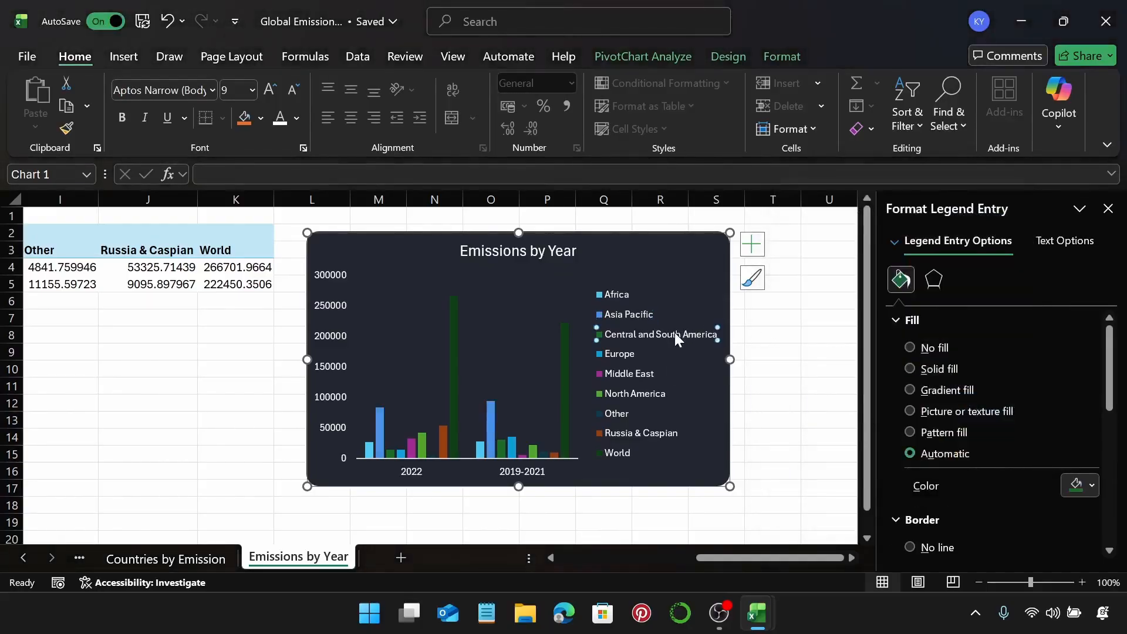
{"action": "left_click", "coordinate": [1069, 476]}
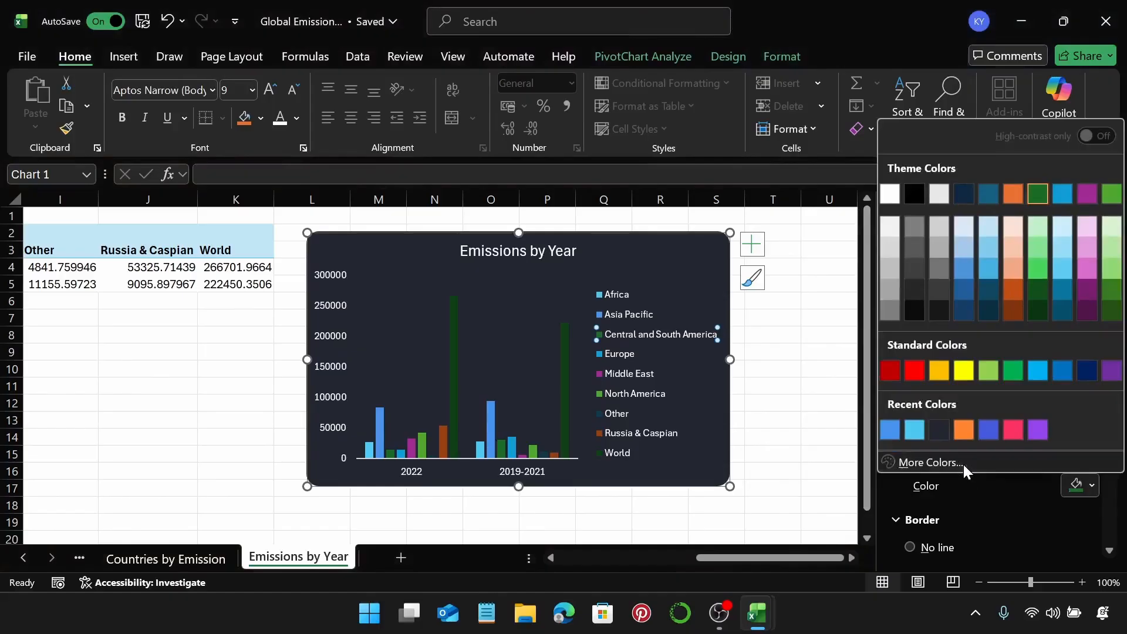
{"action": "left_click", "coordinate": [964, 463]}
{"action": "left_click", "coordinate": [900, 423]}
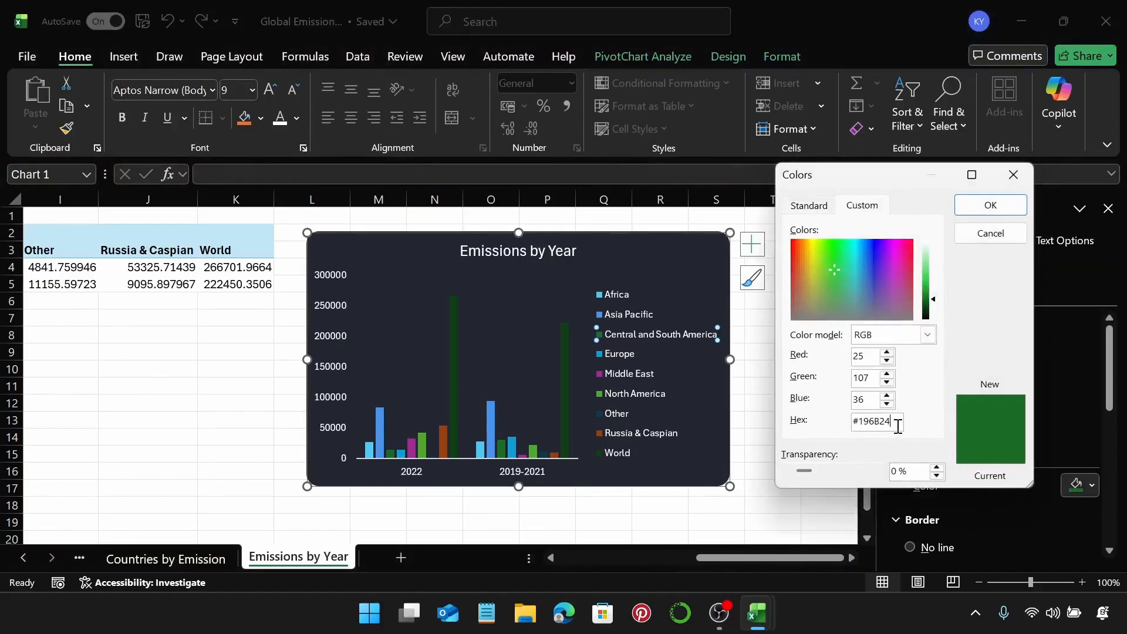
{"action": "key", "text": "BackSpace"}
{"action": "key", "text": "BackSpace"}
{"action": "key", "text": "BackSpace"}
{"action": "key", "text": "BackSpace"}
{"action": "key", "text": "BackSpace"}
{"action": "key", "text": "BackSpace"}
{"action": "type", "text": "s1s9c0"}
{"action": "key", "text": "Return"}
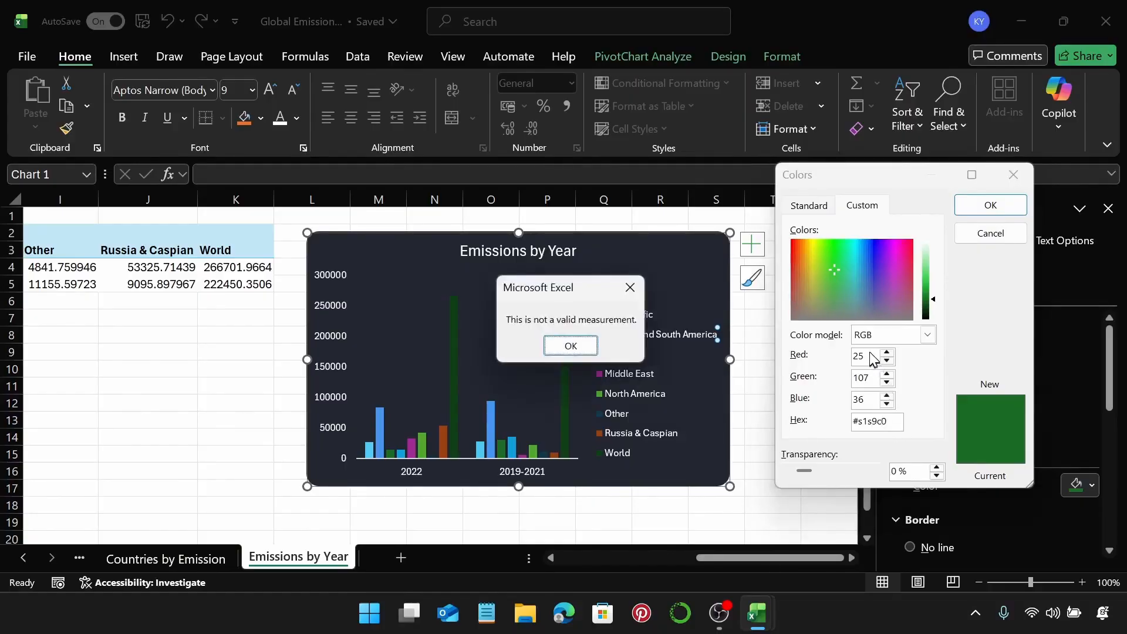
{"action": "left_click", "coordinate": [639, 296]}
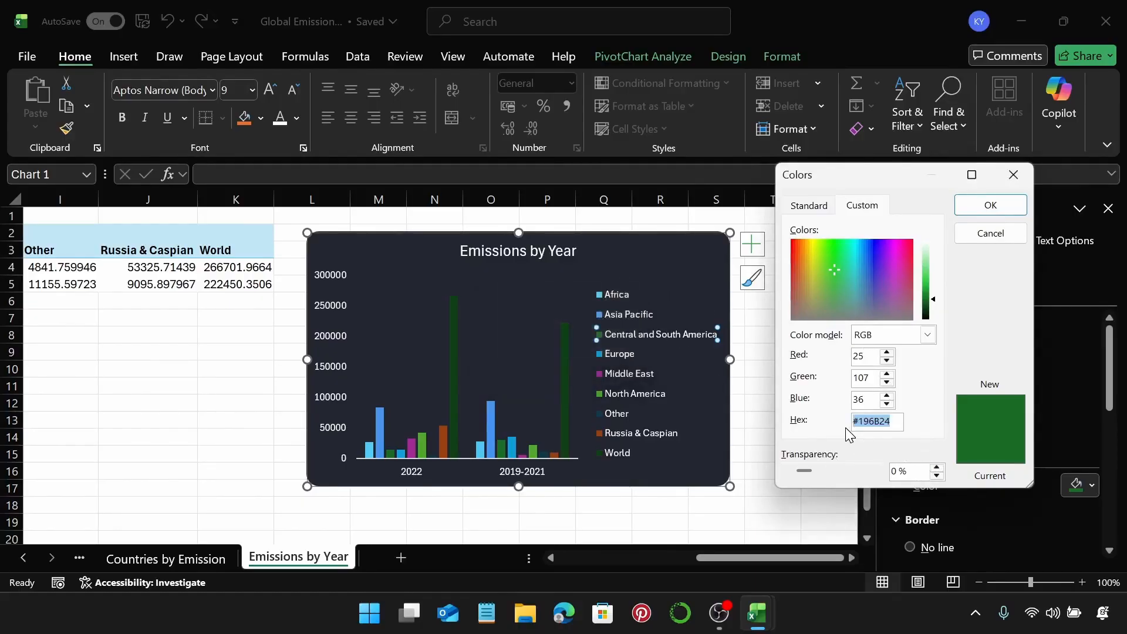
{"action": "type", "text": "a"}
{"action": "type", "text": "1a9"}
{"action": "type", "text": "b0"}
{"action": "key", "text": "Return"}
Fill the Europe series with the custom hex color #fb3364 through its legend entry
{"action": "left_click", "coordinate": [621, 355]}
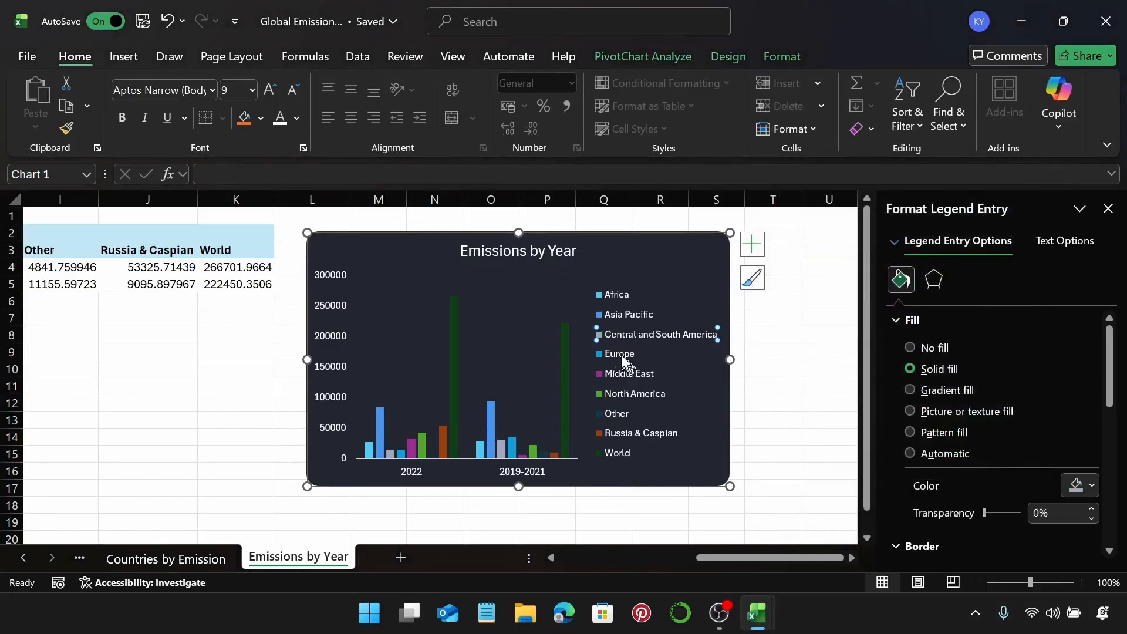
{"action": "left_click", "coordinate": [1078, 483]}
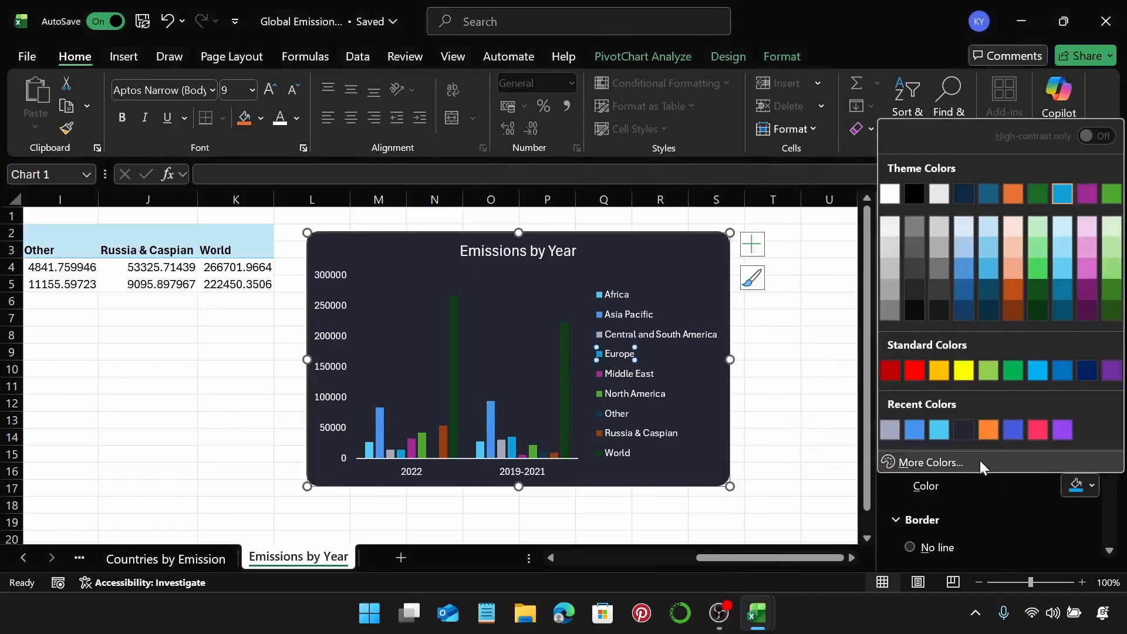
{"action": "left_click", "coordinate": [980, 460]}
{"action": "left_click", "coordinate": [899, 421]}
{"action": "key", "text": "BackSpace"}
{"action": "key", "text": "BackSpace"}
{"action": "key", "text": "BackSpace"}
{"action": "key", "text": "BackSpace"}
{"action": "key", "text": "BackSpace"}
{"action": "key", "text": "BackSpace"}
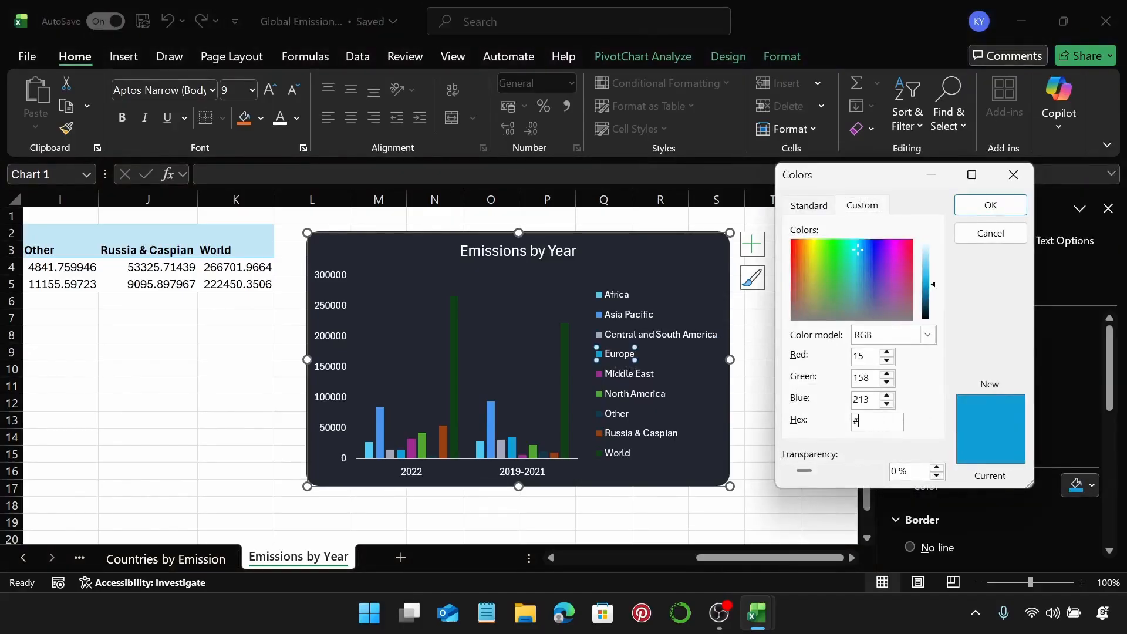
{"action": "type", "text": "fb3364"}
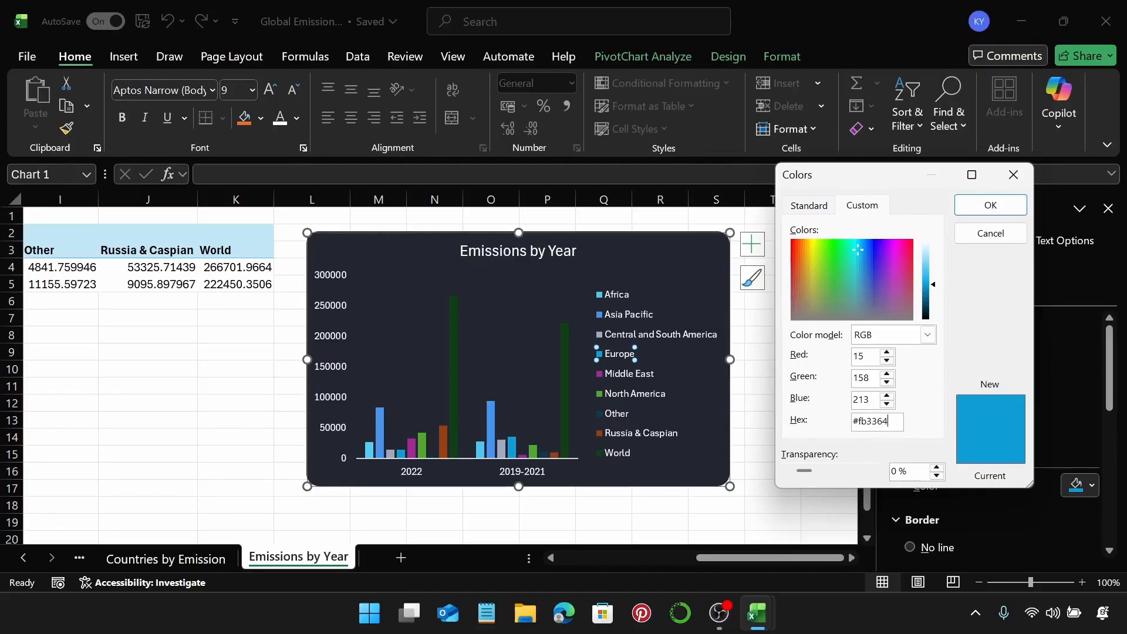
{"action": "key", "text": "Return"}
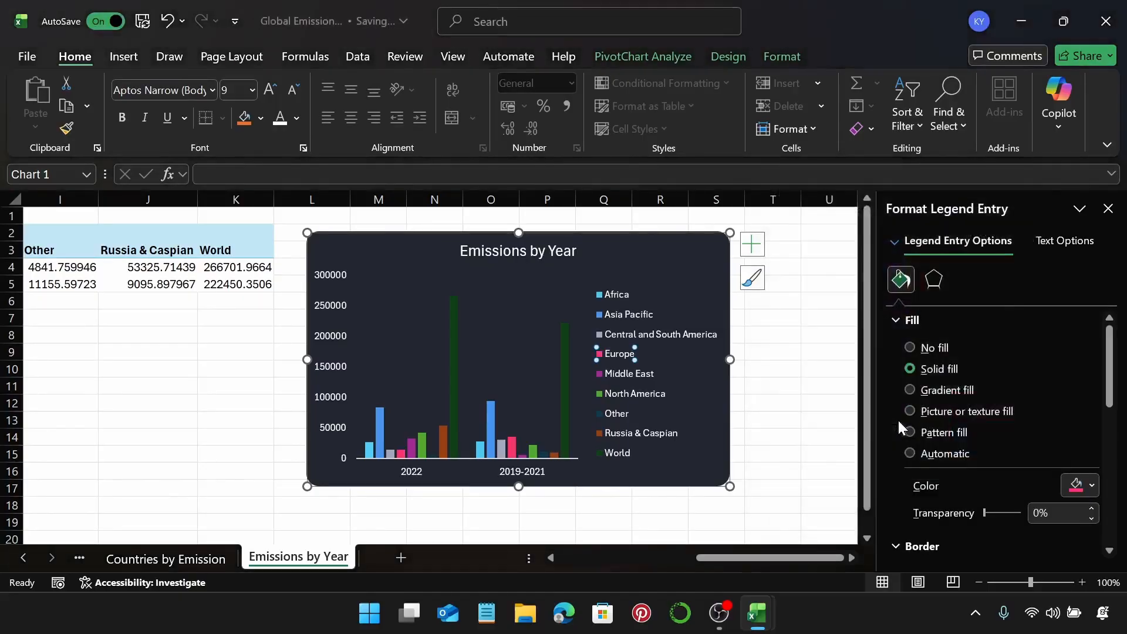
Fill the Middle East series with the custom hex color #9546ef through its legend entry
{"action": "left_click", "coordinate": [646, 375]}
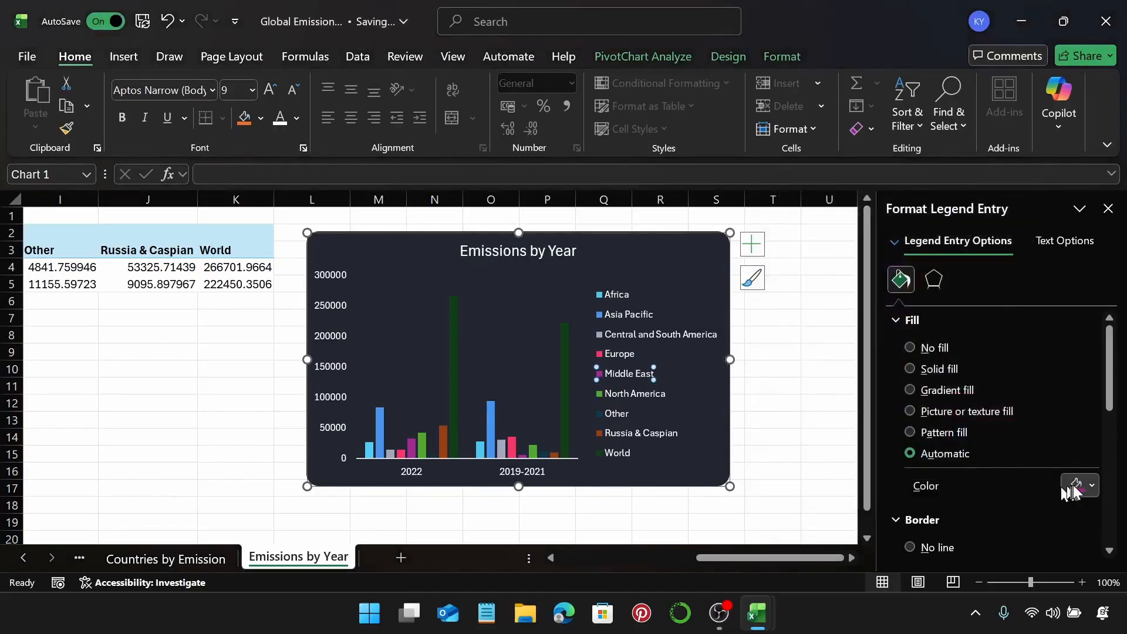
{"action": "left_click", "coordinate": [1091, 485]}
{"action": "left_click", "coordinate": [926, 457]}
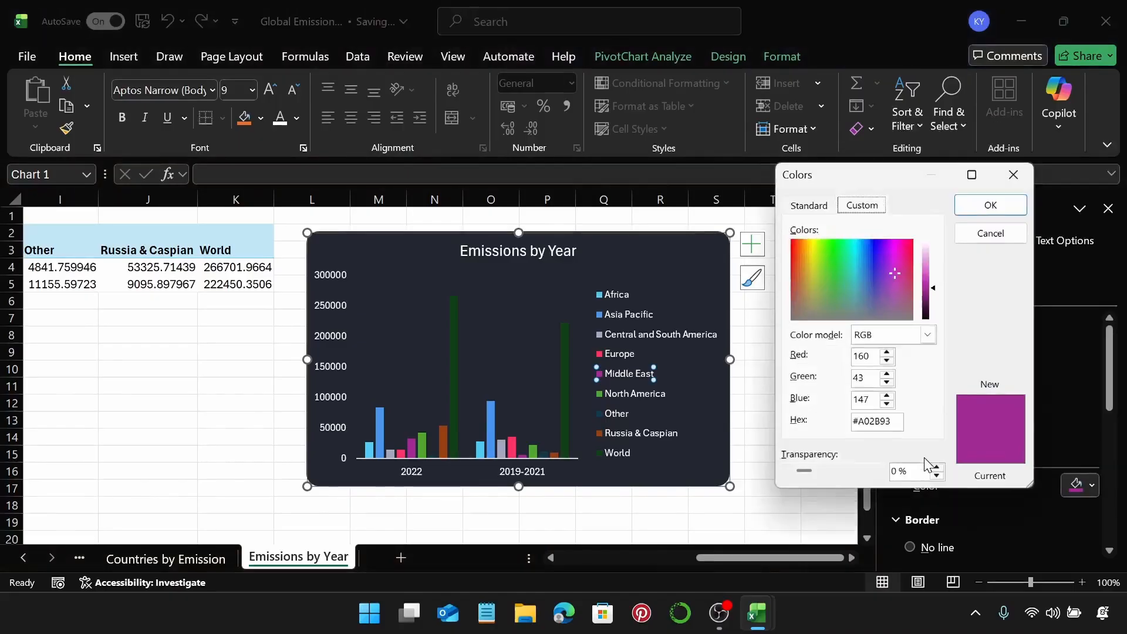
{"action": "left_click", "coordinate": [900, 421]}
{"action": "key", "text": "BackSpace"}
{"action": "key", "text": "BackSpace"}
{"action": "key", "text": "BackSpace"}
{"action": "key", "text": "BackSpace"}
{"action": "key", "text": "BackSpace"}
{"action": "key", "text": "BackSpace"}
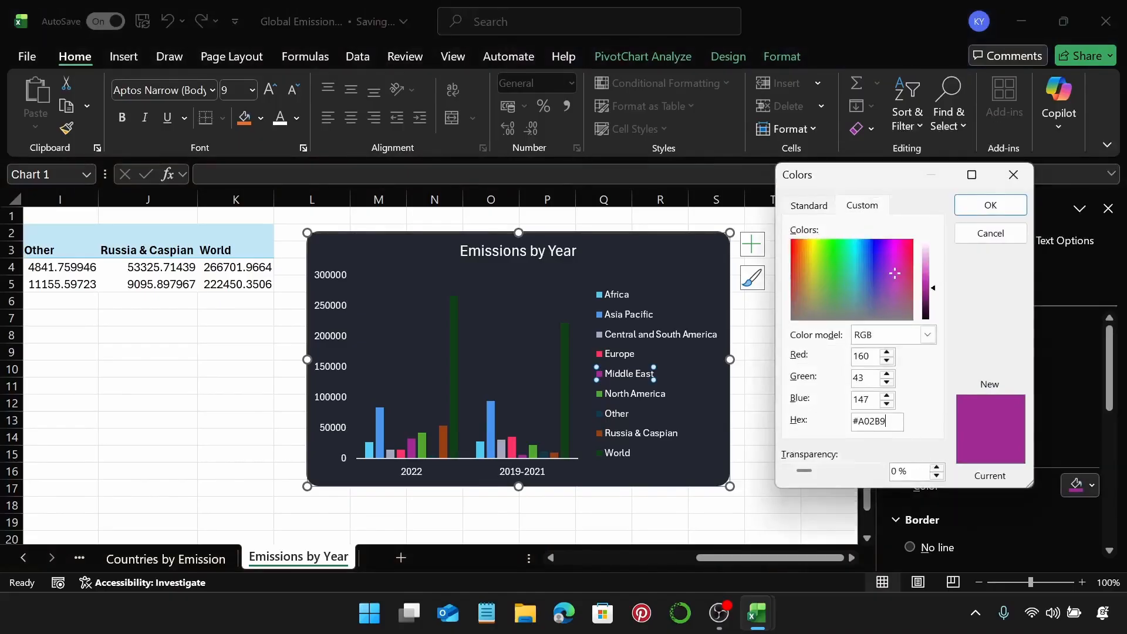
{"action": "type", "text": "9546ef"}
{"action": "key", "text": "Return"}
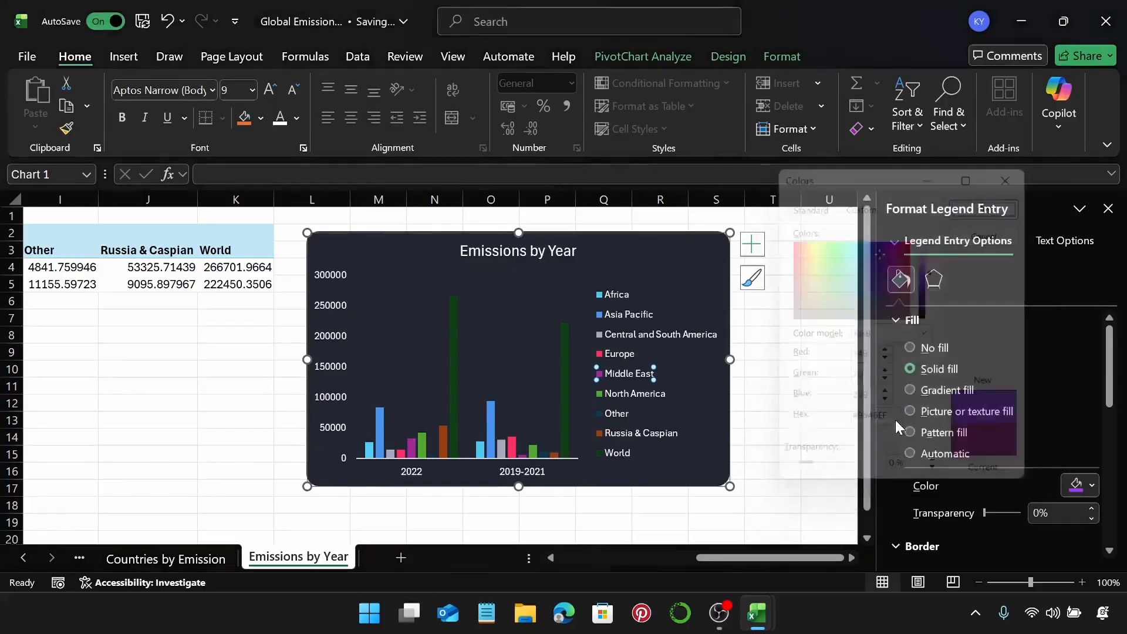
Fill the North America series with the custom hex color #ff852f through its legend entry
{"action": "left_click", "coordinate": [642, 392]}
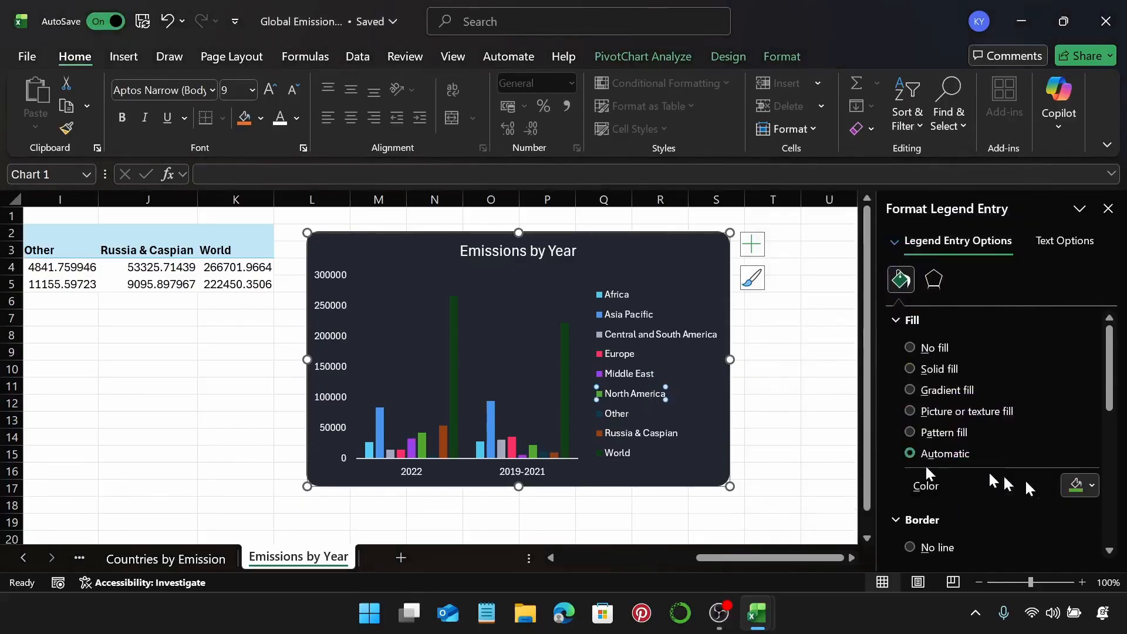
{"action": "left_click", "coordinate": [1071, 491]}
{"action": "left_click", "coordinate": [945, 464]}
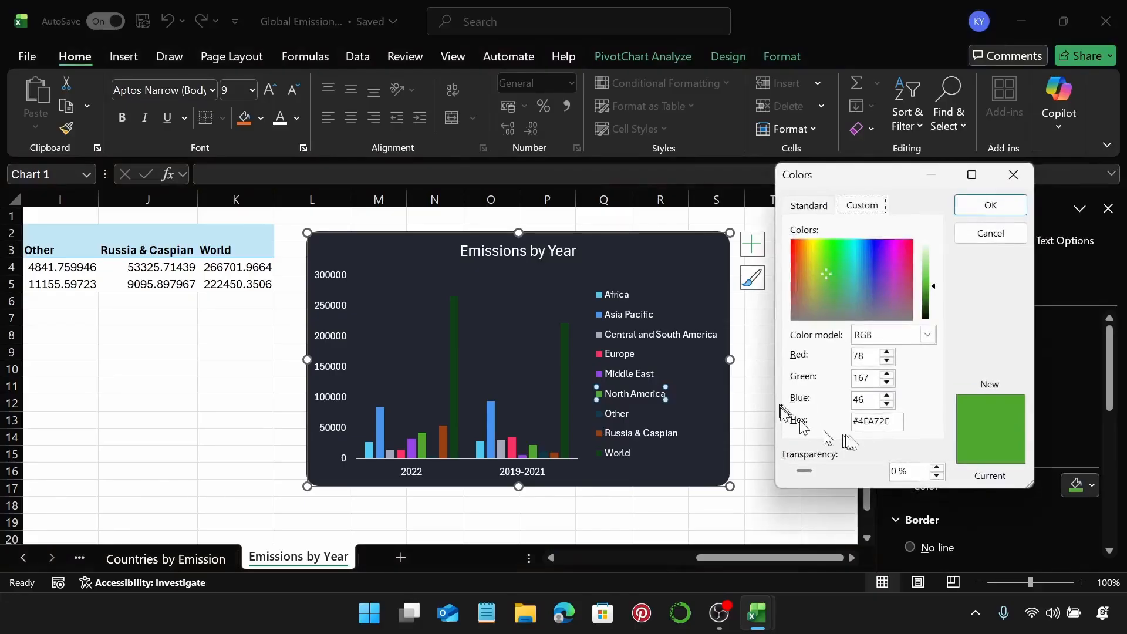
{"action": "left_click", "coordinate": [902, 418]}
{"action": "key", "text": "BackSpace"}
{"action": "key", "text": "BackSpace"}
{"action": "key", "text": "BackSpace"}
{"action": "key", "text": "BackSpace"}
{"action": "key", "text": "BackSpace"}
{"action": "key", "text": "BackSpace"}
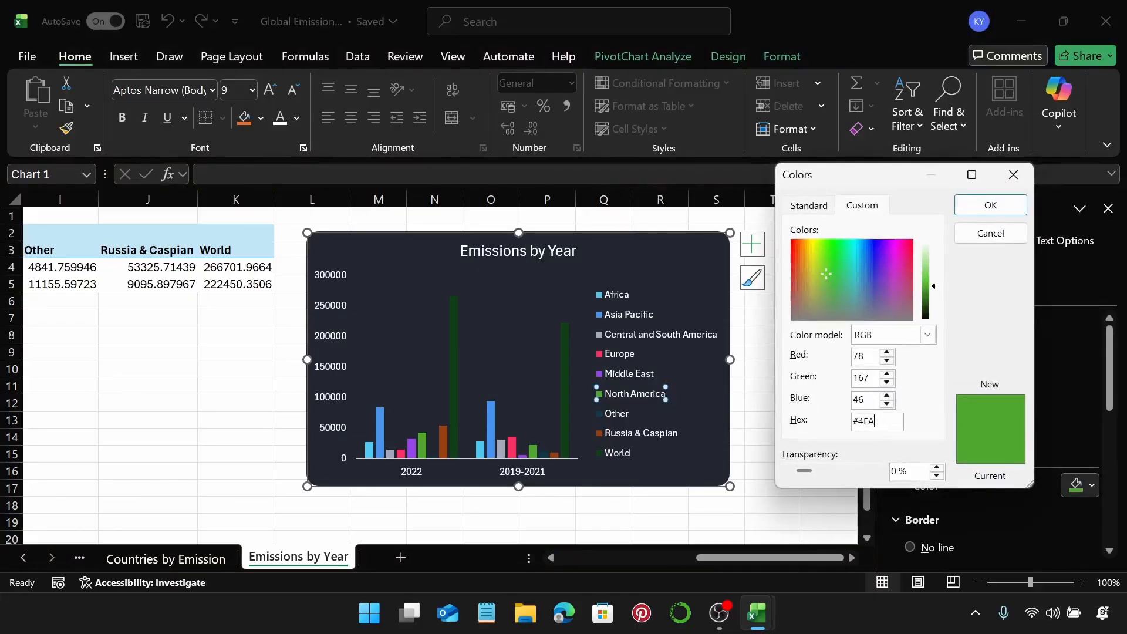
{"action": "type", "text": "ff852f"}
{"action": "key", "text": "Return"}
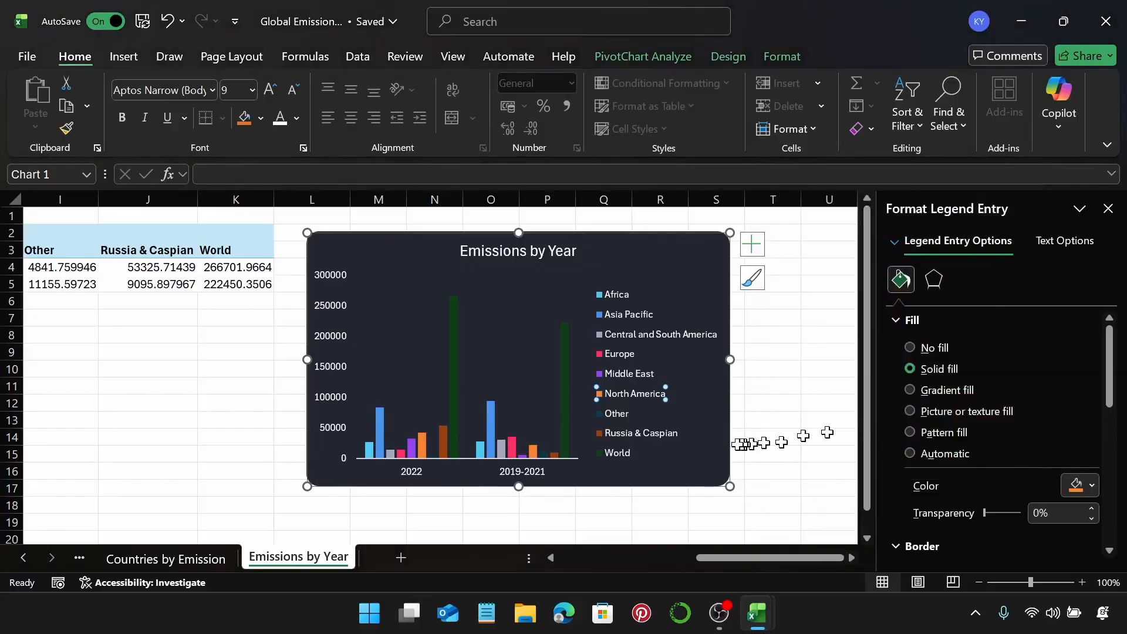
Fill the Other series with a custom teal-blue hex color through its legend entry
{"action": "left_click", "coordinate": [619, 417]}
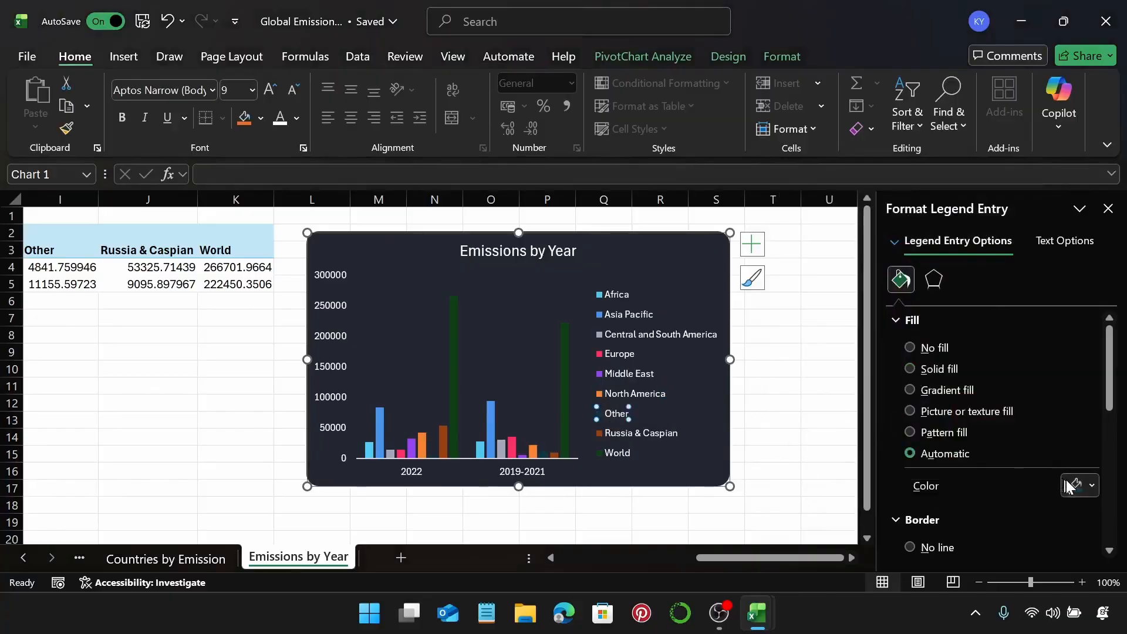
{"action": "left_click", "coordinate": [1091, 485]}
{"action": "left_click", "coordinate": [928, 462]}
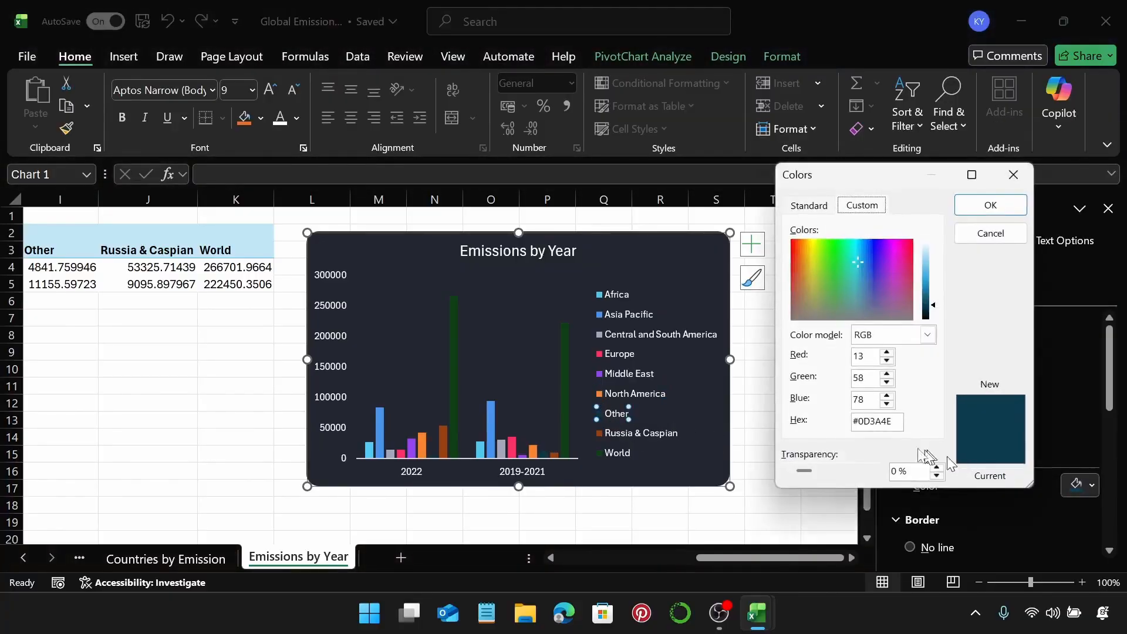
{"action": "left_click", "coordinate": [902, 426]}
{"action": "key", "text": "BackSpace"}
{"action": "key", "text": "BackSpace"}
{"action": "key", "text": "BackSpace"}
{"action": "key", "text": "BackSpace"}
{"action": "key", "text": "BackSpace"}
{"action": "type", "text": "f"}
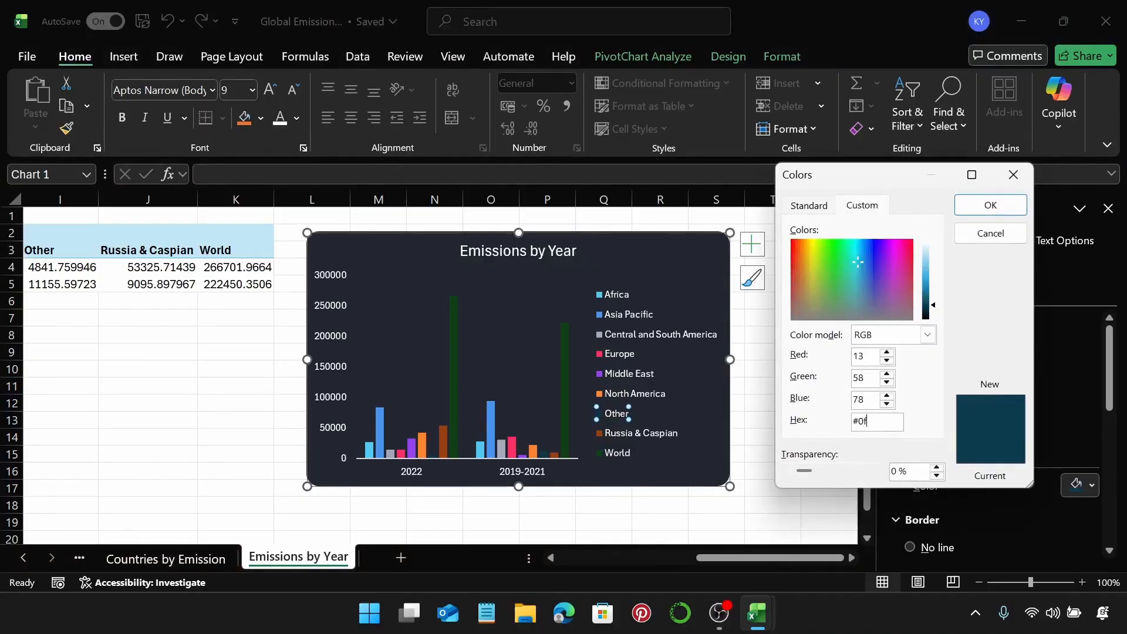
{"action": "type", "text": "89"}
{"action": "key", "text": "Return"}
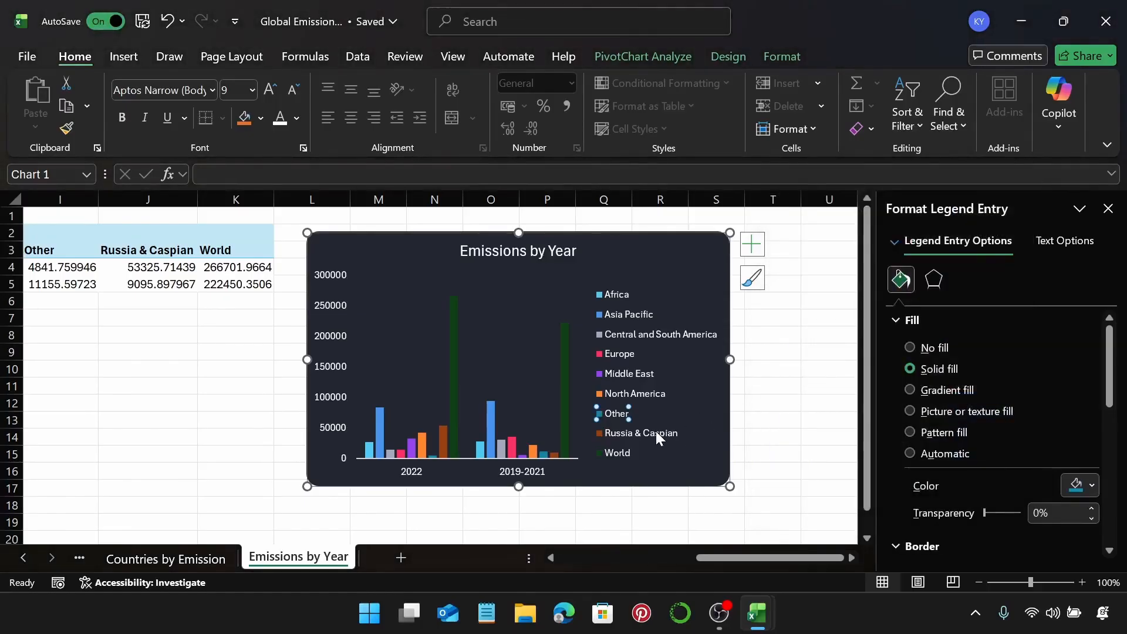
Fill the Russia & Caspian series with the custom hex color #43d2a7 through its legend entry
{"action": "left_click", "coordinate": [657, 432]}
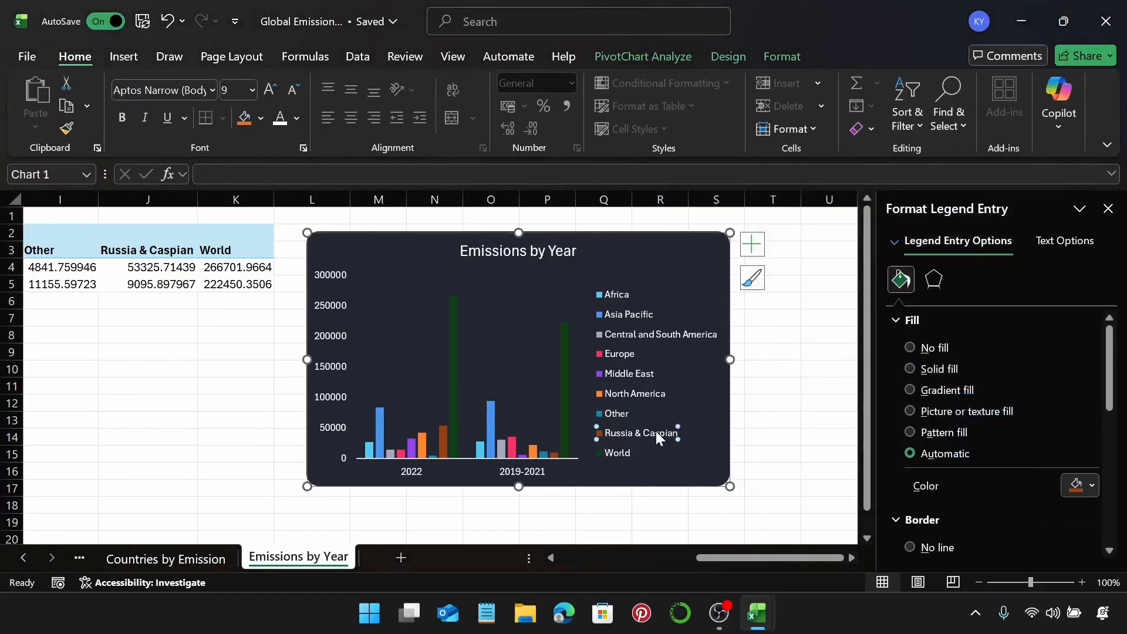
{"action": "left_click", "coordinate": [1083, 485]}
{"action": "left_click", "coordinate": [990, 463]}
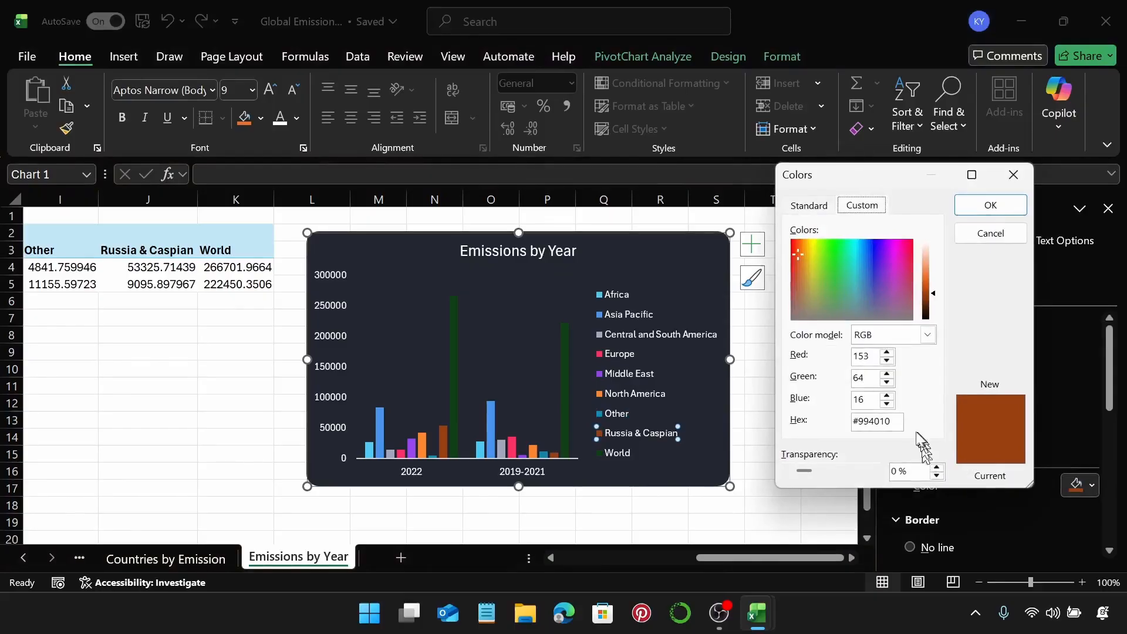
{"action": "key", "text": "BackSpace"}
{"action": "key", "text": "BackSpace"}
{"action": "key", "text": "BackSpace"}
{"action": "key", "text": "BackSpace"}
{"action": "key", "text": "BackSpace"}
{"action": "key", "text": "BackSpace"}
{"action": "type", "text": "43"}
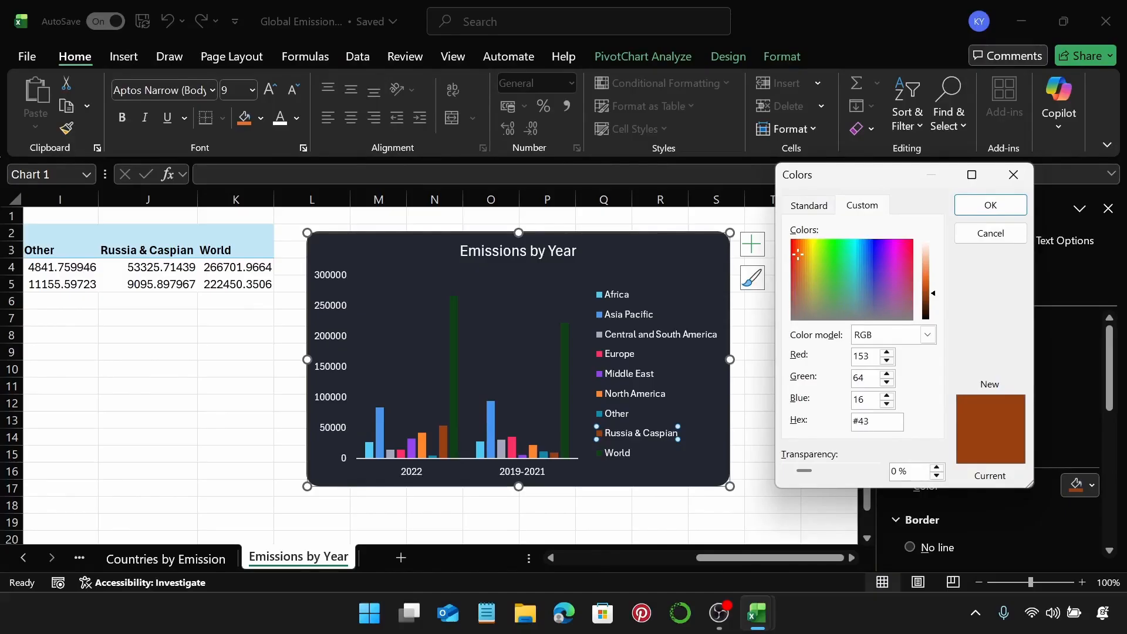
{"action": "type", "text": "d2a7"}
{"action": "key", "text": "Return"}
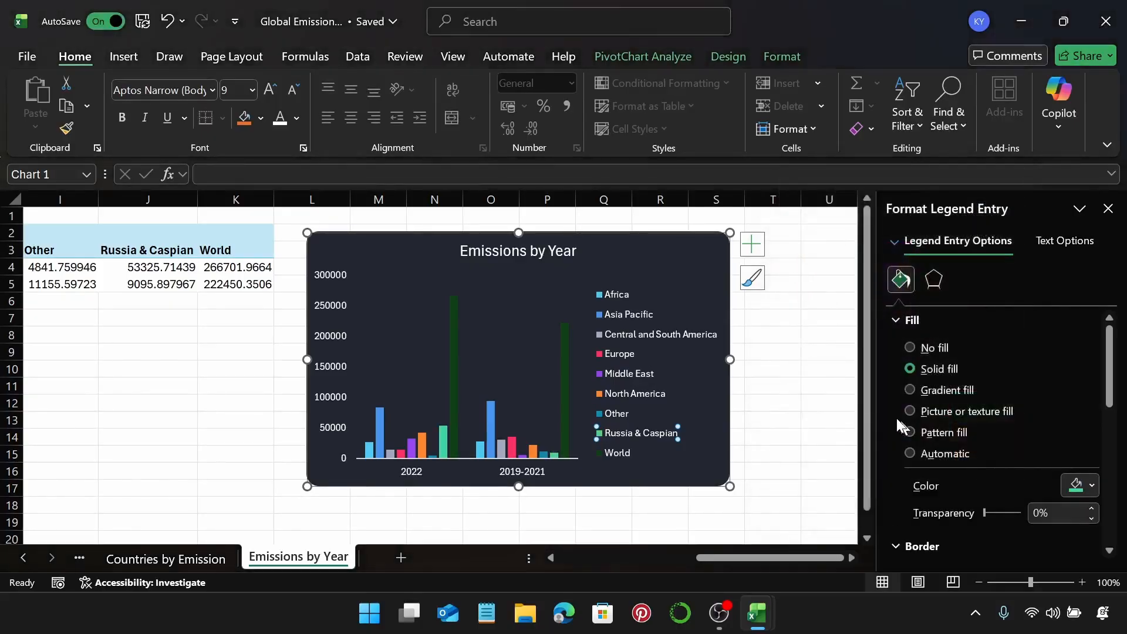
Fill the World series with the custom hex color #455cdc through its legend entry
{"action": "left_click", "coordinate": [608, 456]}
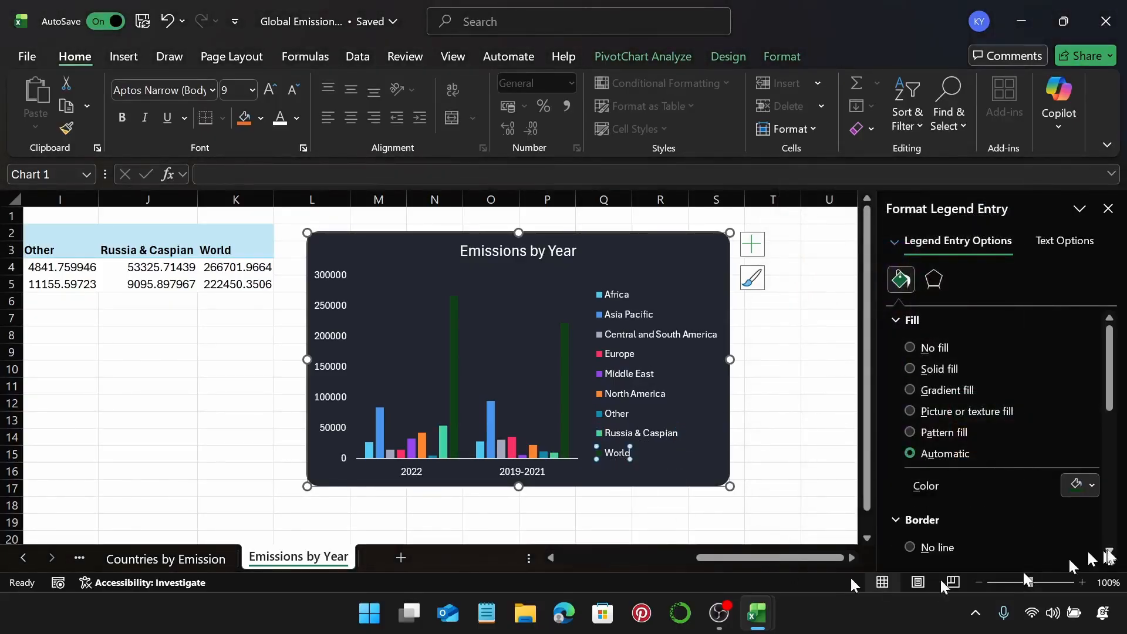
{"action": "left_click", "coordinate": [1080, 494]}
{"action": "left_click", "coordinate": [938, 463]}
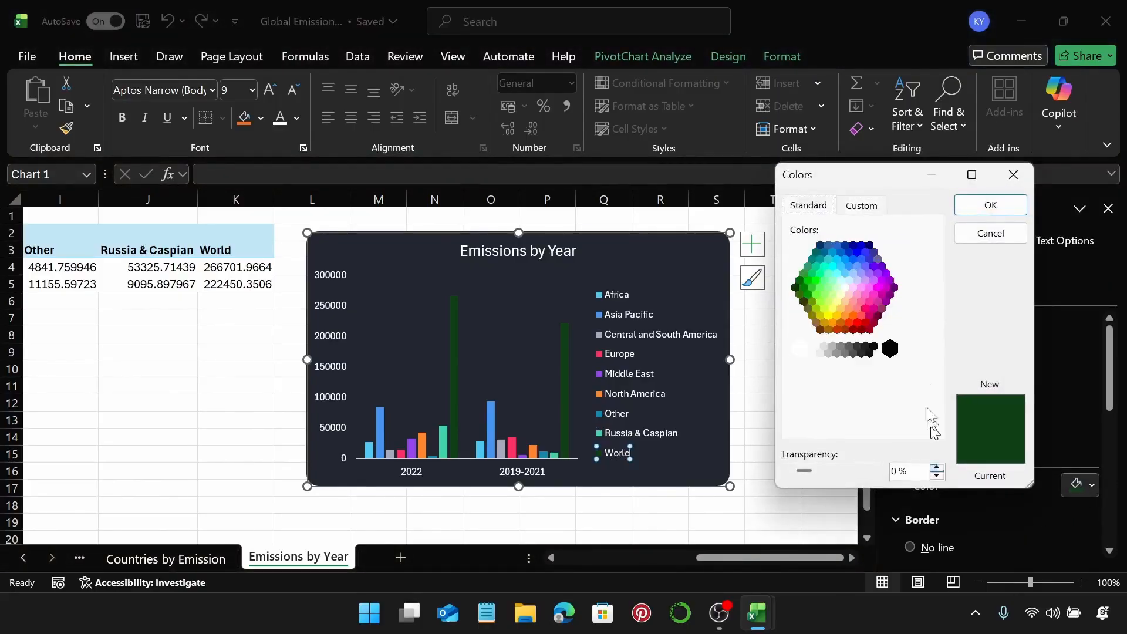
{"action": "left_click", "coordinate": [863, 206]}
{"action": "left_click", "coordinate": [904, 427]}
{"action": "key", "text": "BackSpace"}
{"action": "key", "text": "BackSpace"}
{"action": "key", "text": "BackSpace"}
{"action": "key", "text": "BackSpace"}
{"action": "key", "text": "BackSpace"}
{"action": "key", "text": "BackSpace"}
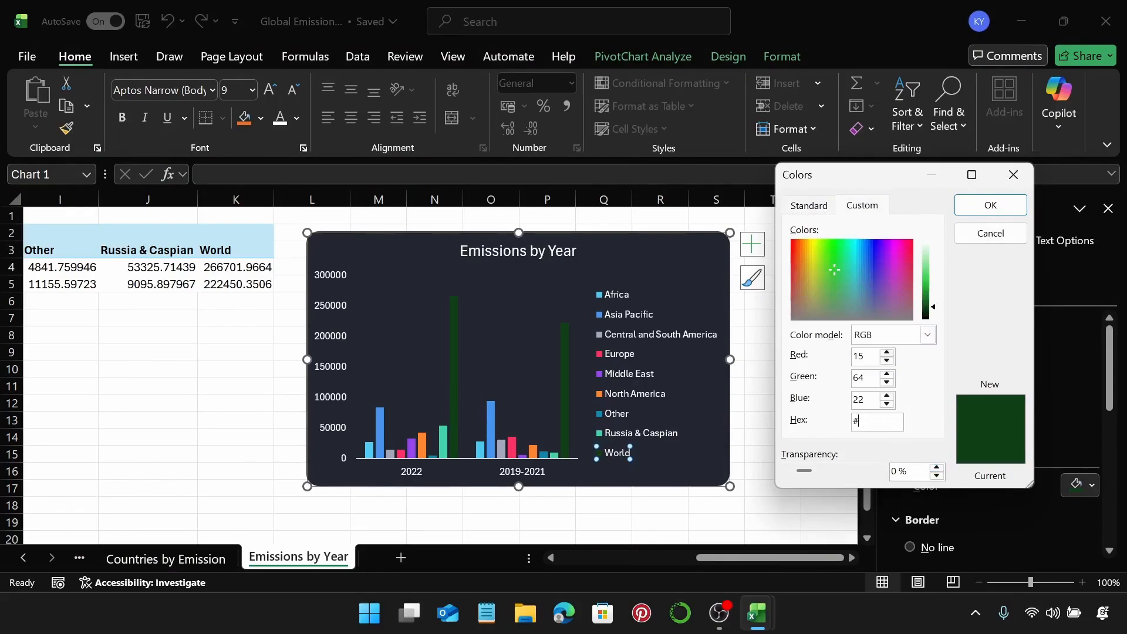
{"action": "type", "text": "455cdc"}
{"action": "key", "text": "Return"}
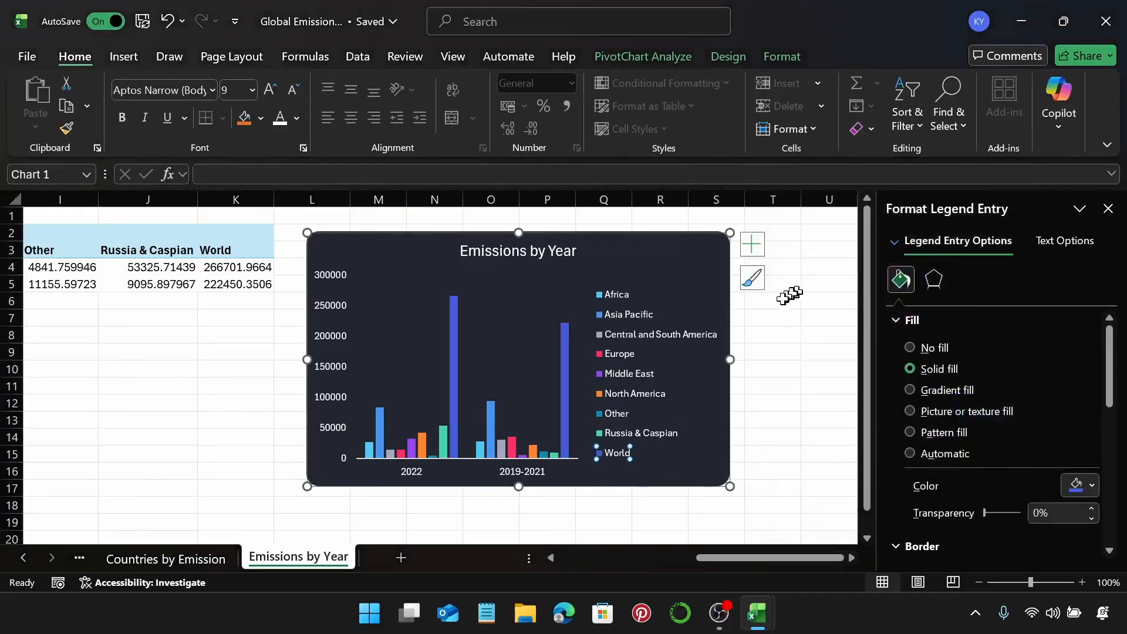
Select the chart area of the Emissions by Year chart and close its formatting options
{"action": "left_click", "coordinate": [770, 334]}
{"action": "left_click", "coordinate": [702, 294]}
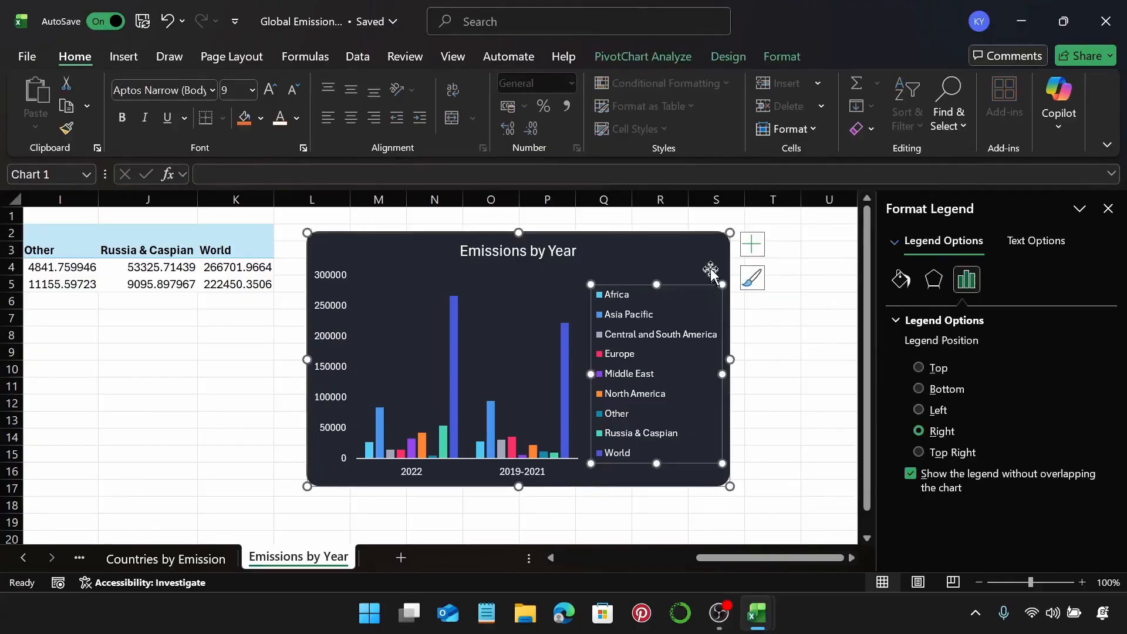
{"action": "left_click", "coordinate": [710, 271]}
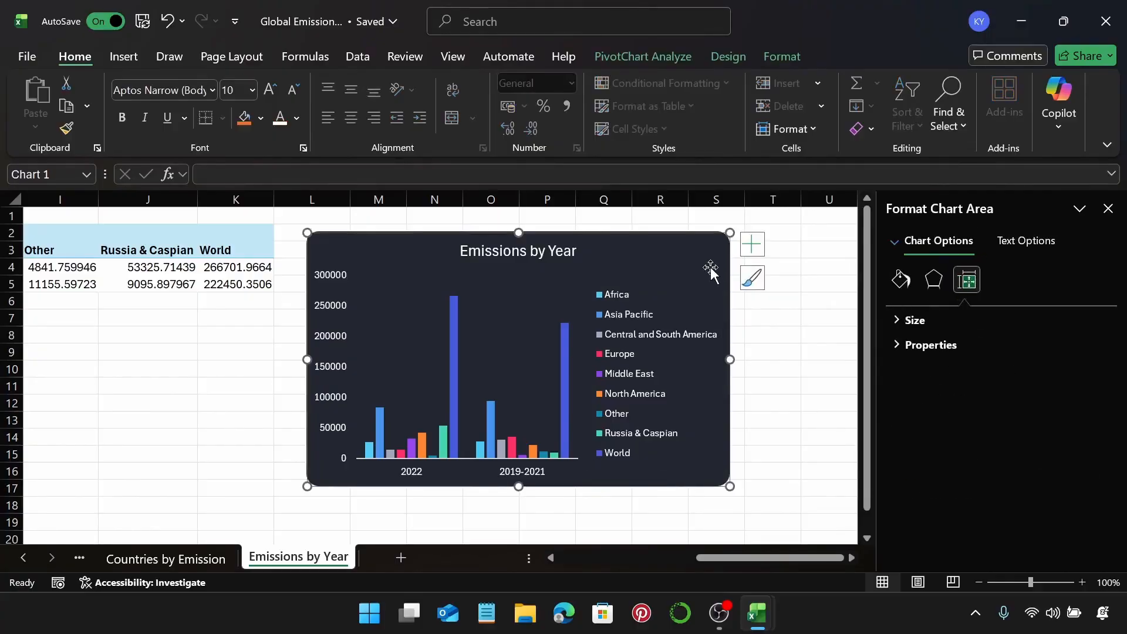
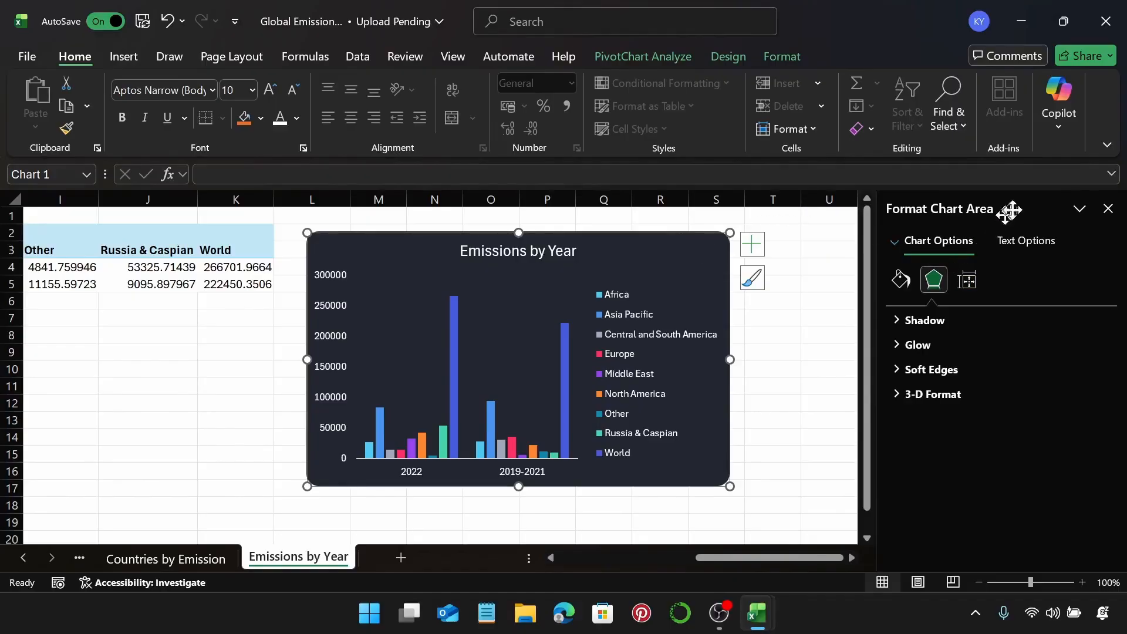
{"action": "left_click", "coordinate": [1108, 209]}
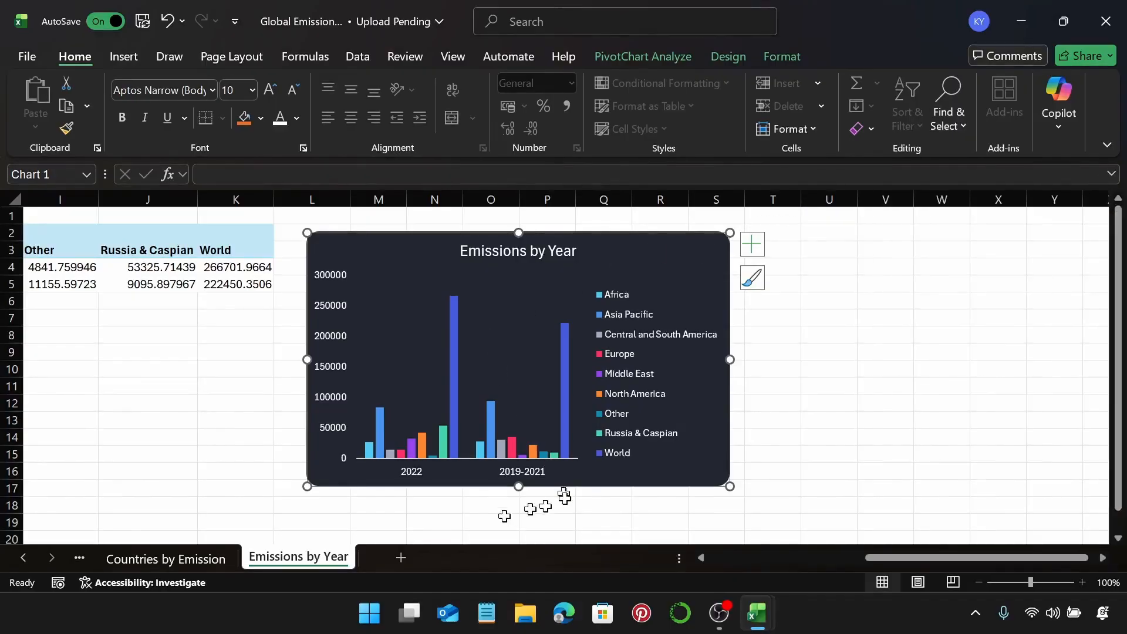
Add a new worksheet after Emissions by Year and name it Emissions by Segment
{"action": "left_click", "coordinate": [400, 558]}
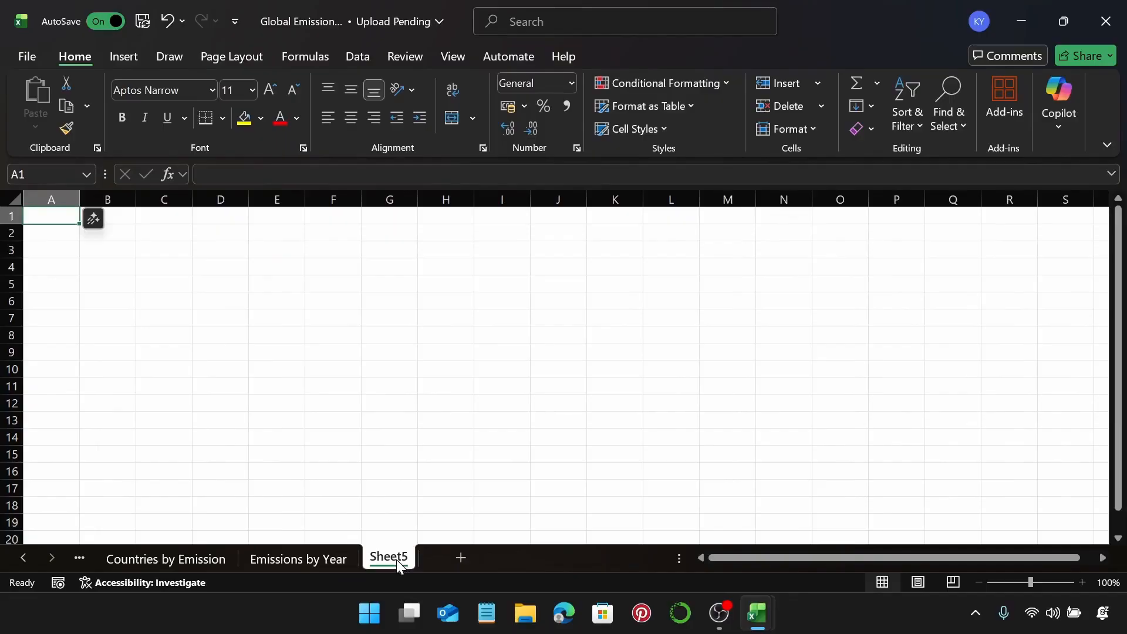
{"action": "double_click", "coordinate": [396, 559]}
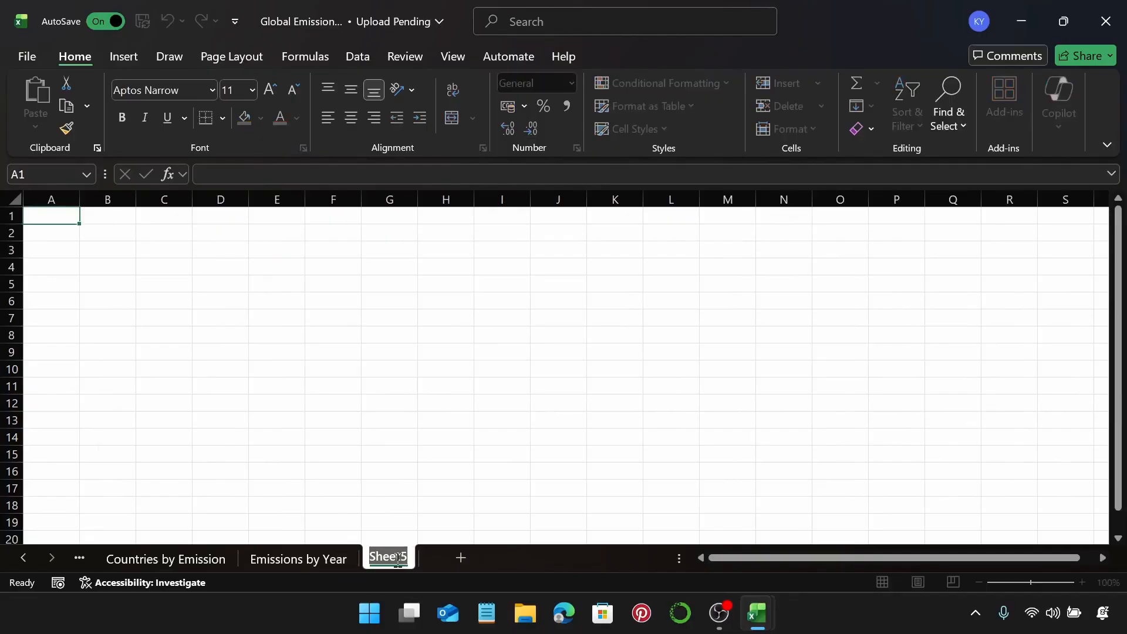
{"action": "type", "text": "Emis"}
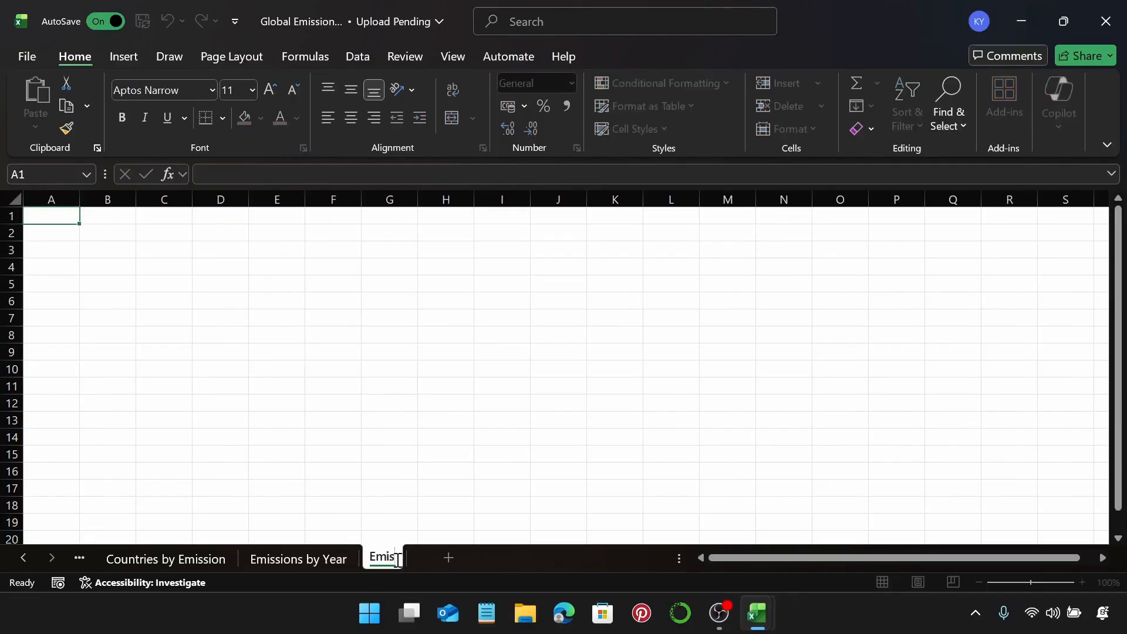
{"action": "type", "text": "sions "}
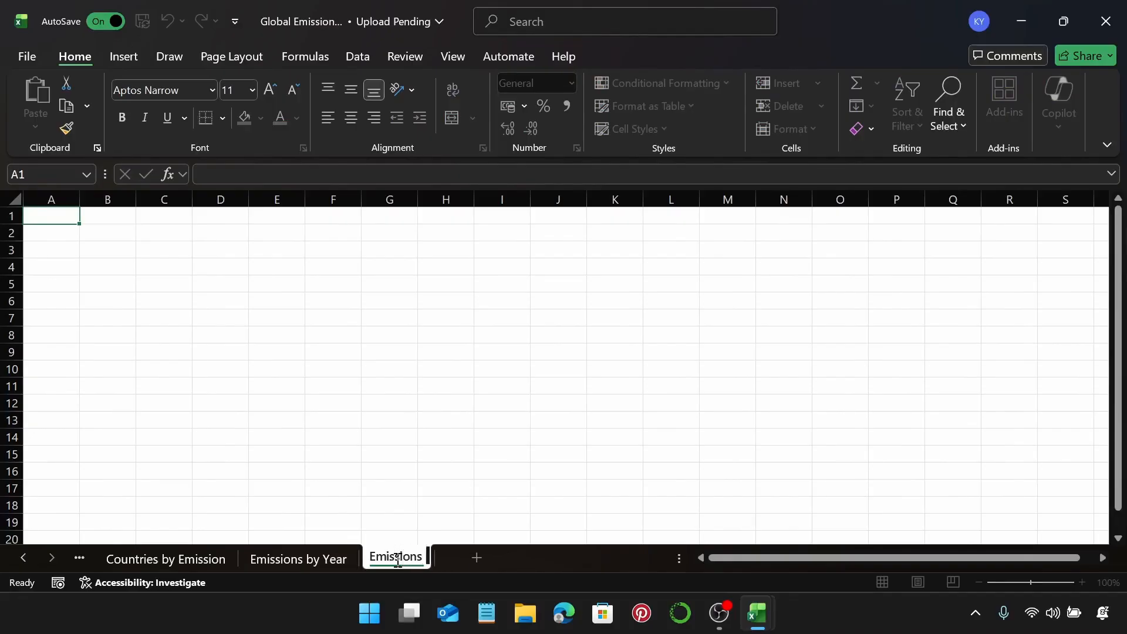
{"action": "type", "text": "by S"}
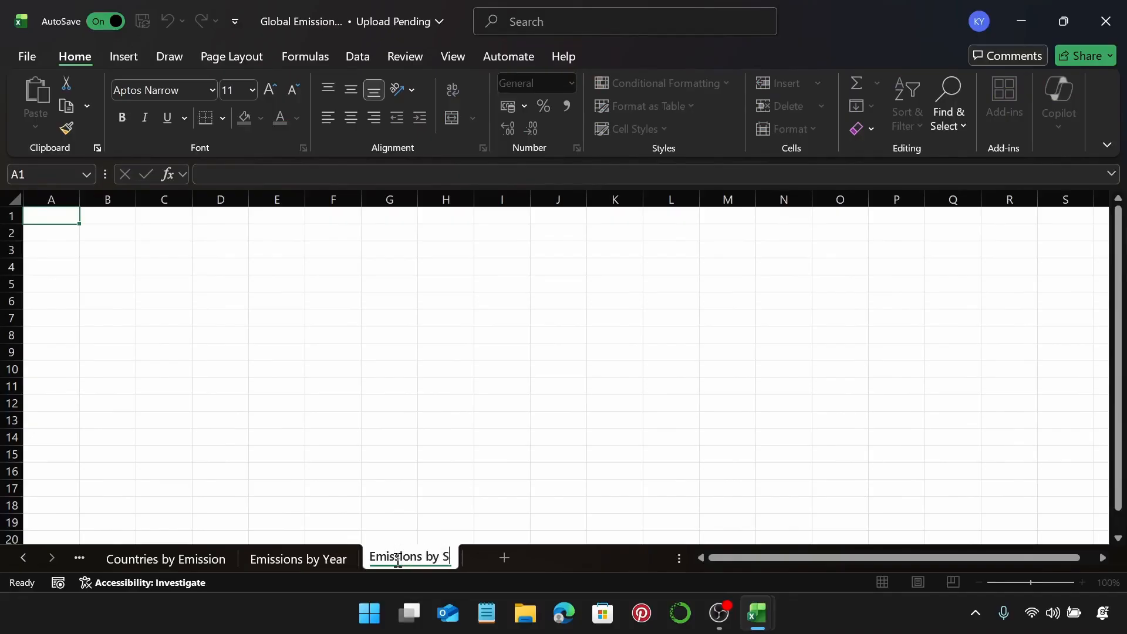
{"action": "type", "text": "egment"}
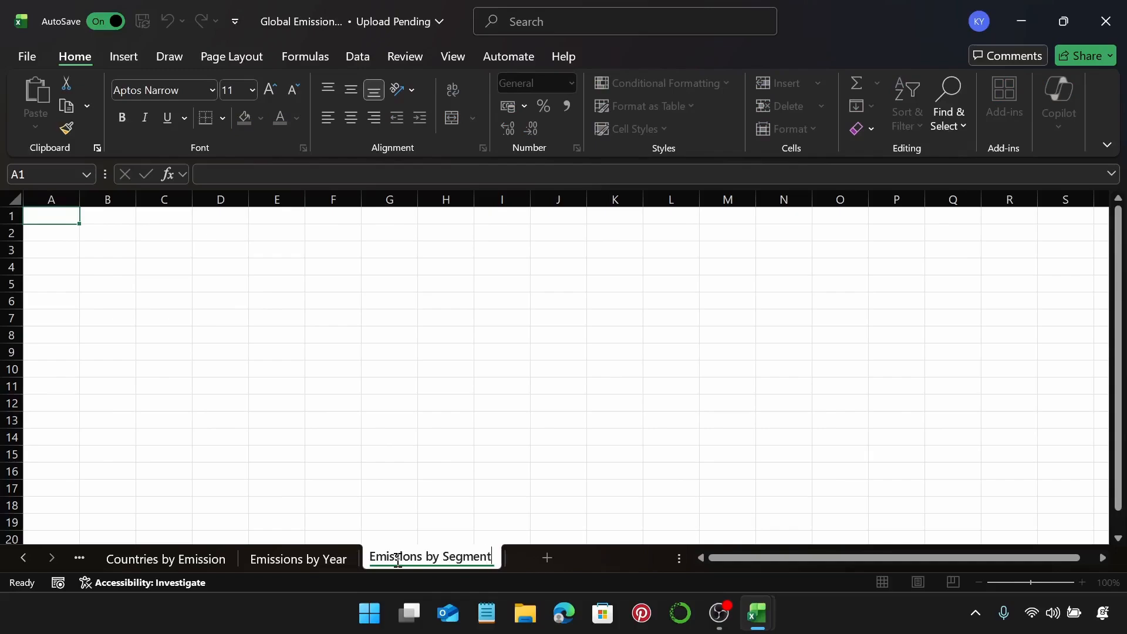
{"action": "key", "text": "Return"}
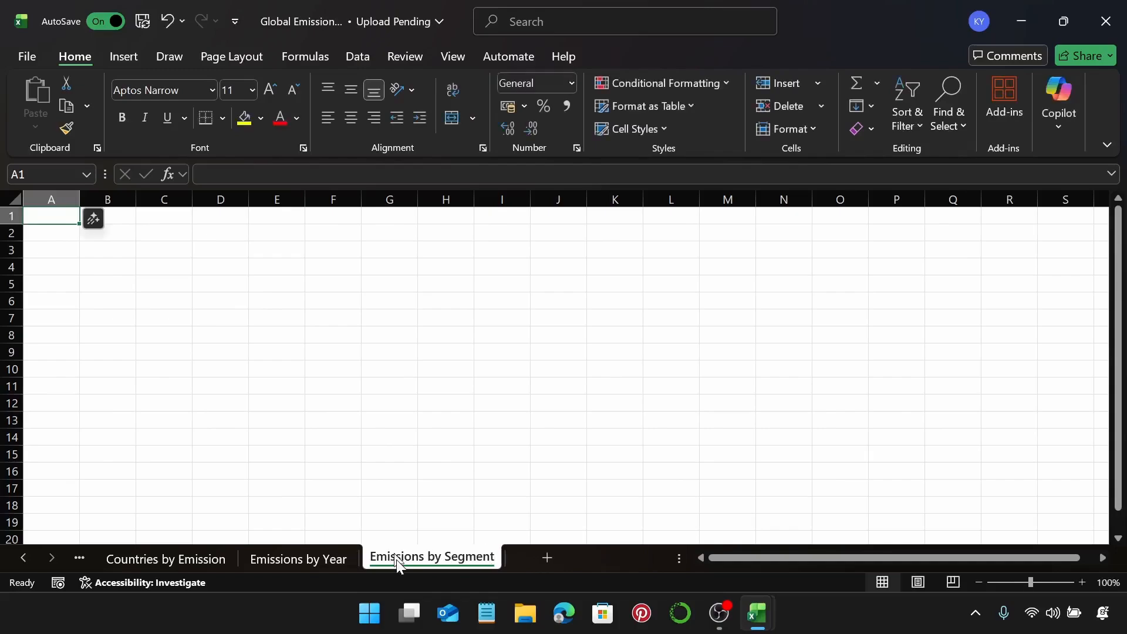
Insert a PivotTable from Table1 at cell B2 of the existing Emissions by Segment worksheet
{"action": "left_click", "coordinate": [114, 241]}
{"action": "left_click", "coordinate": [128, 59]}
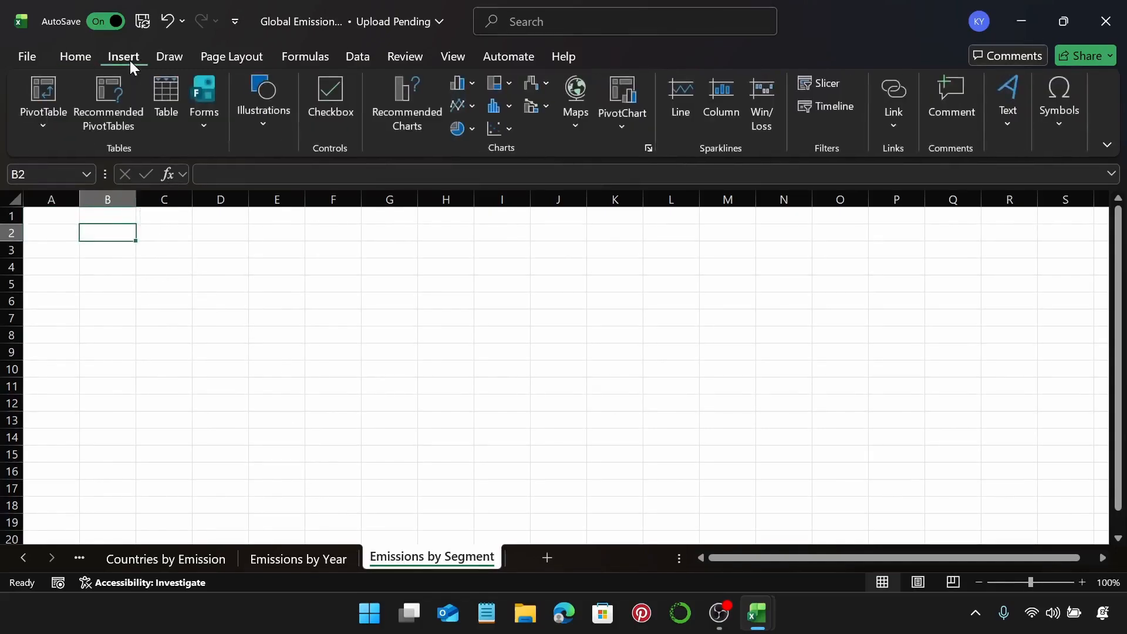
{"action": "left_click", "coordinate": [72, 87]}
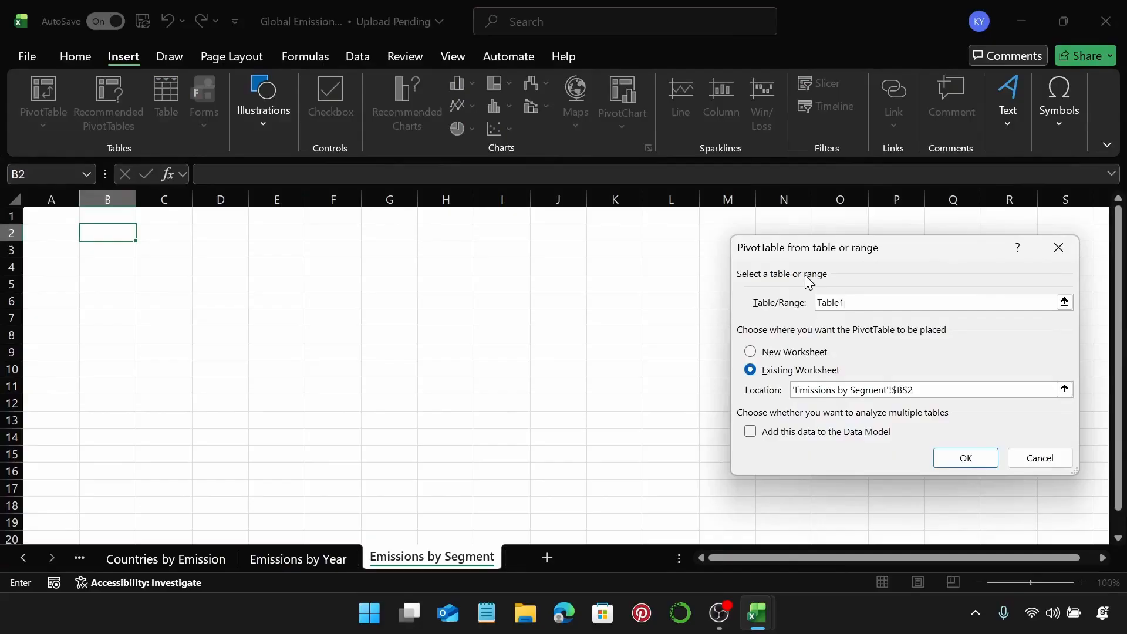
{"action": "key", "text": "Return"}
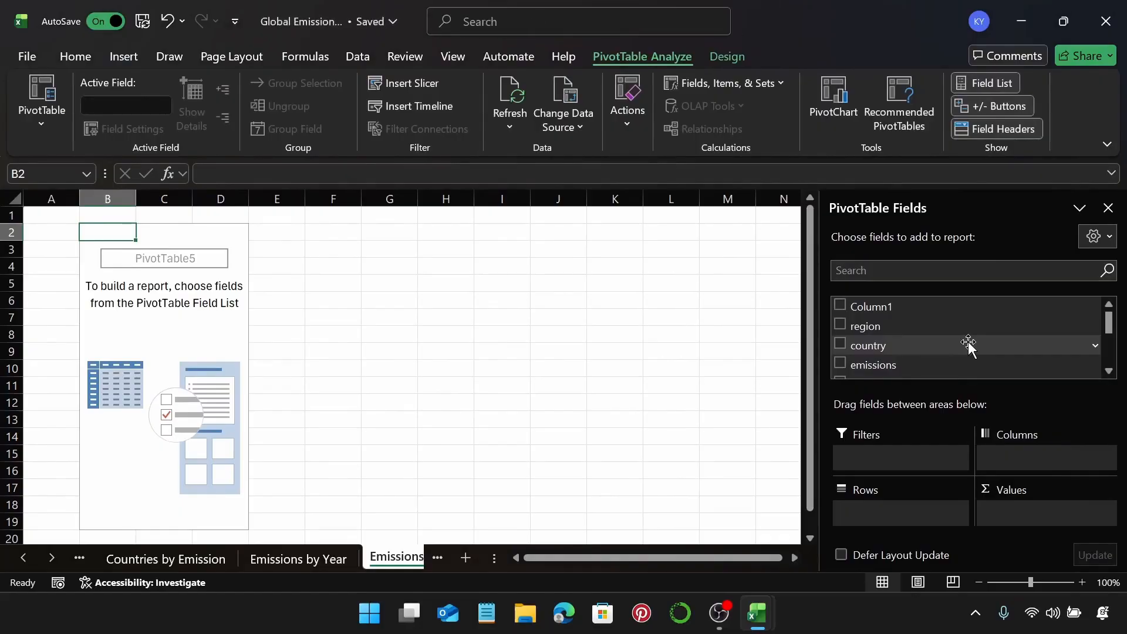
Build the PivotTable with region as rows, segment as columns and the sum of emissions as values
{"action": "left_click_drag", "start_coordinate": [948, 326], "coordinate": [893, 510]}
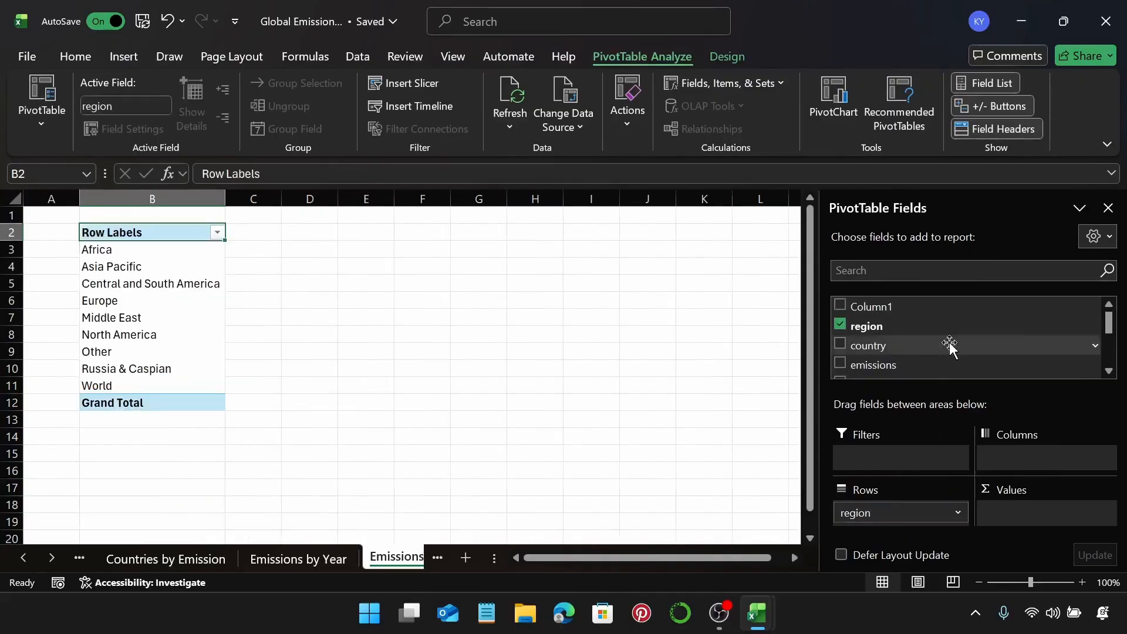
{"action": "left_click_drag", "start_coordinate": [933, 363], "coordinate": [1055, 505]}
{"action": "scroll", "coordinate": [994, 336], "scroll_direction": "down", "scroll_amount": 3}
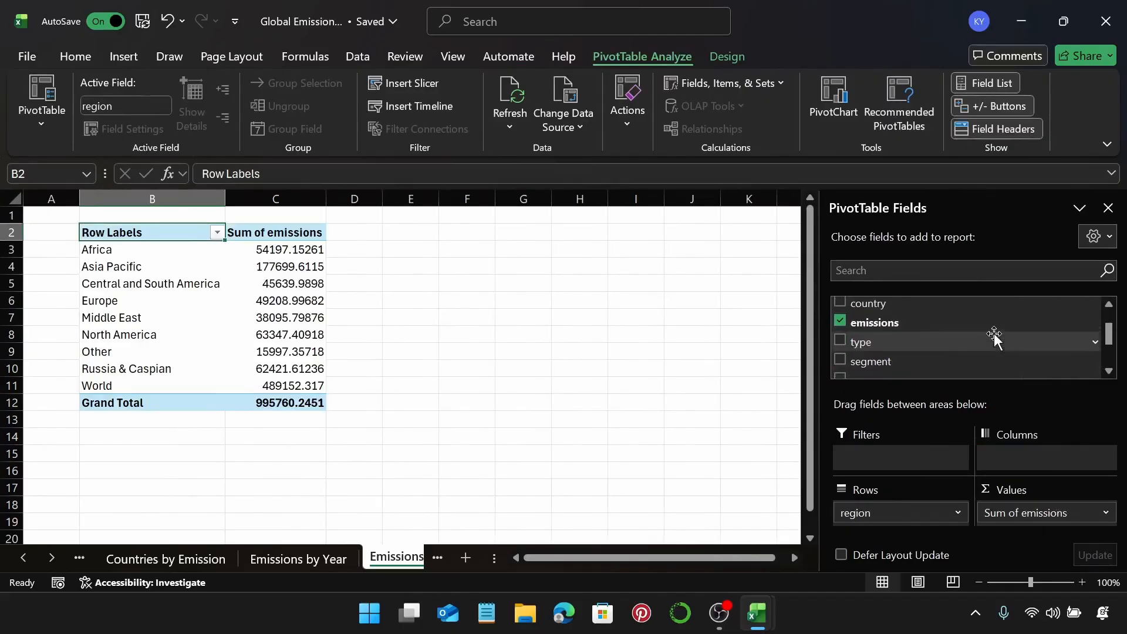
{"action": "left_click_drag", "start_coordinate": [992, 347], "coordinate": [1049, 462]}
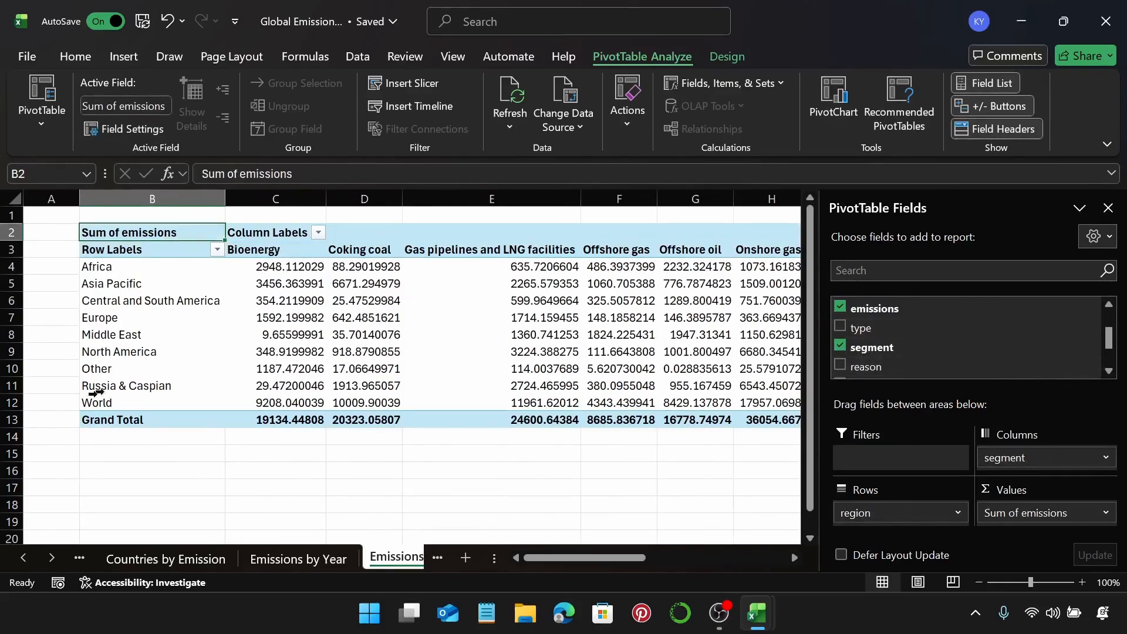
Remove both the Grand Total row and the Grand Total column from the segment PivotTable
{"action": "left_click", "coordinate": [97, 421]}
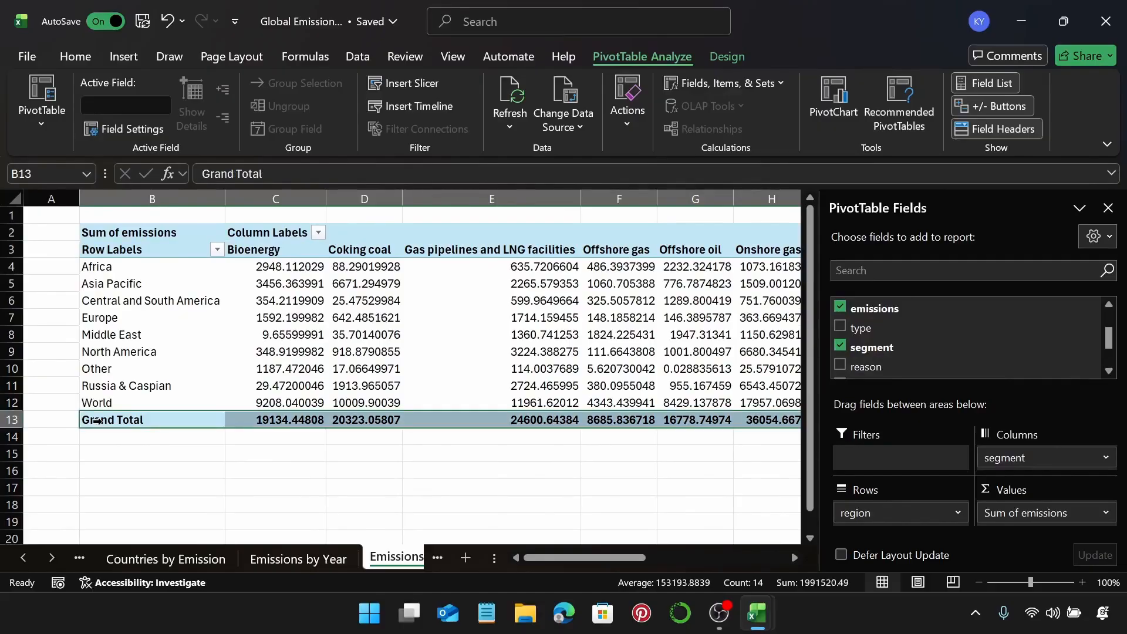
{"action": "right_click", "coordinate": [97, 421]}
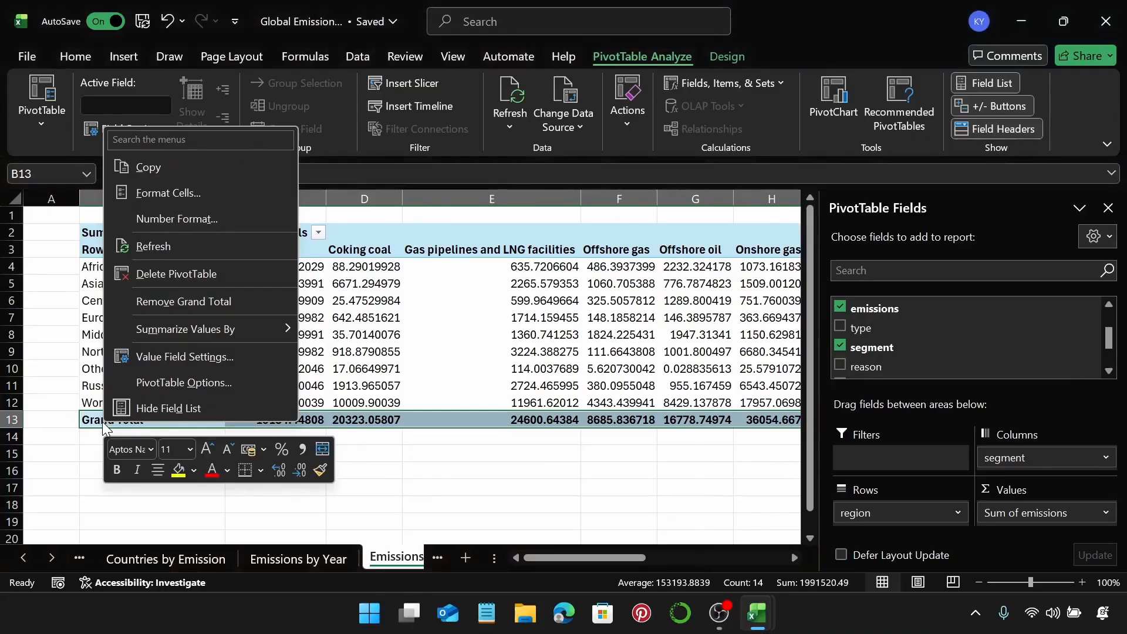
{"action": "left_click", "coordinate": [213, 304]}
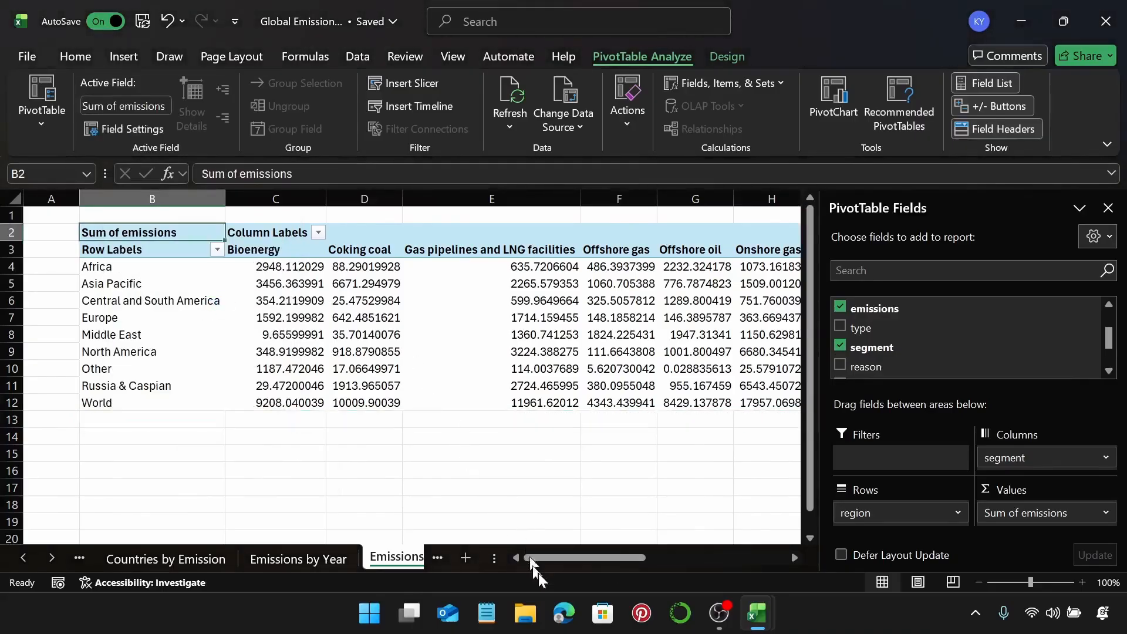
{"action": "left_click_drag", "start_coordinate": [543, 562], "coordinate": [675, 562]}
{"action": "left_click", "coordinate": [685, 250]}
{"action": "right_click", "coordinate": [686, 250]}
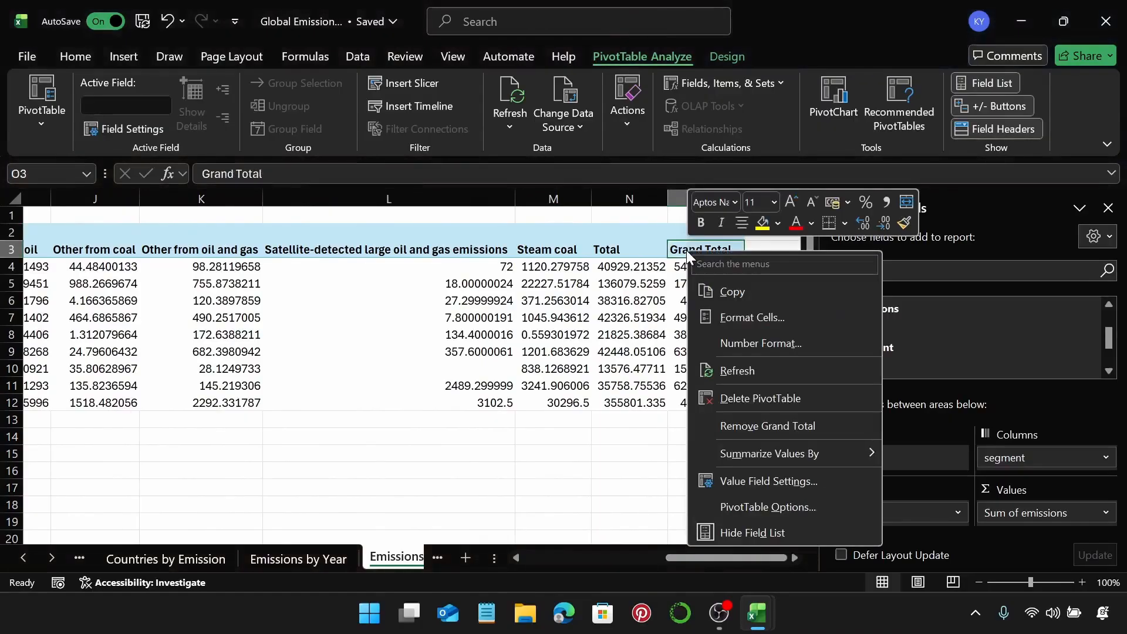
{"action": "left_click", "coordinate": [767, 426]}
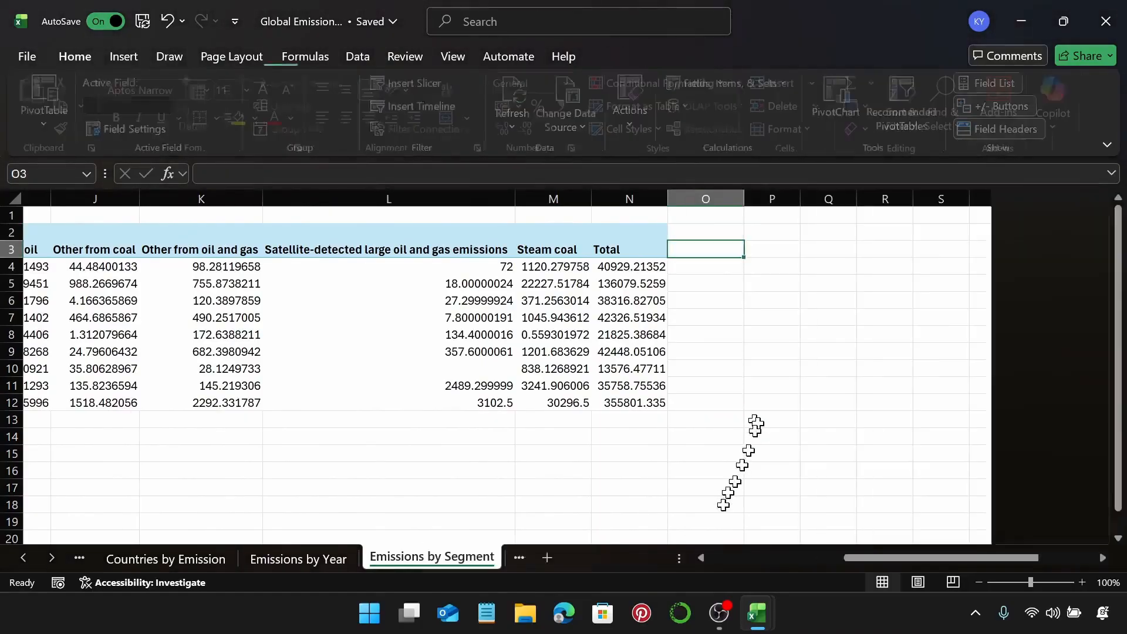
{"action": "left_click_drag", "start_coordinate": [896, 563], "coordinate": [735, 562]}
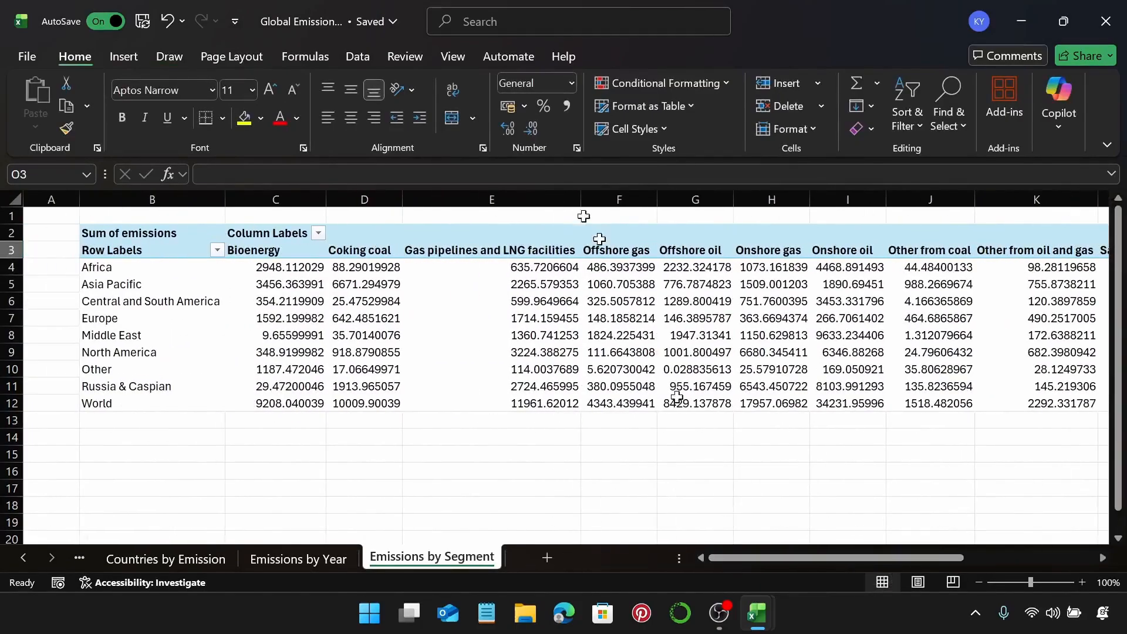
Sort the region rows of the segment PivotTable in descending order by Sum of emissions
{"action": "left_click", "coordinate": [217, 251]}
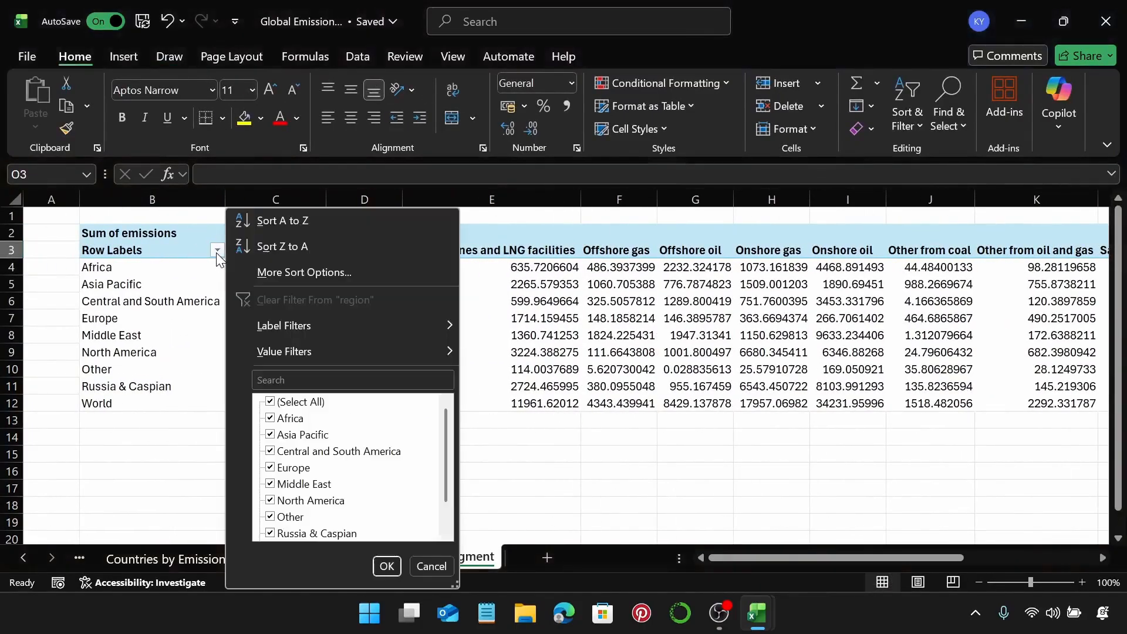
{"action": "left_click", "coordinate": [304, 274]}
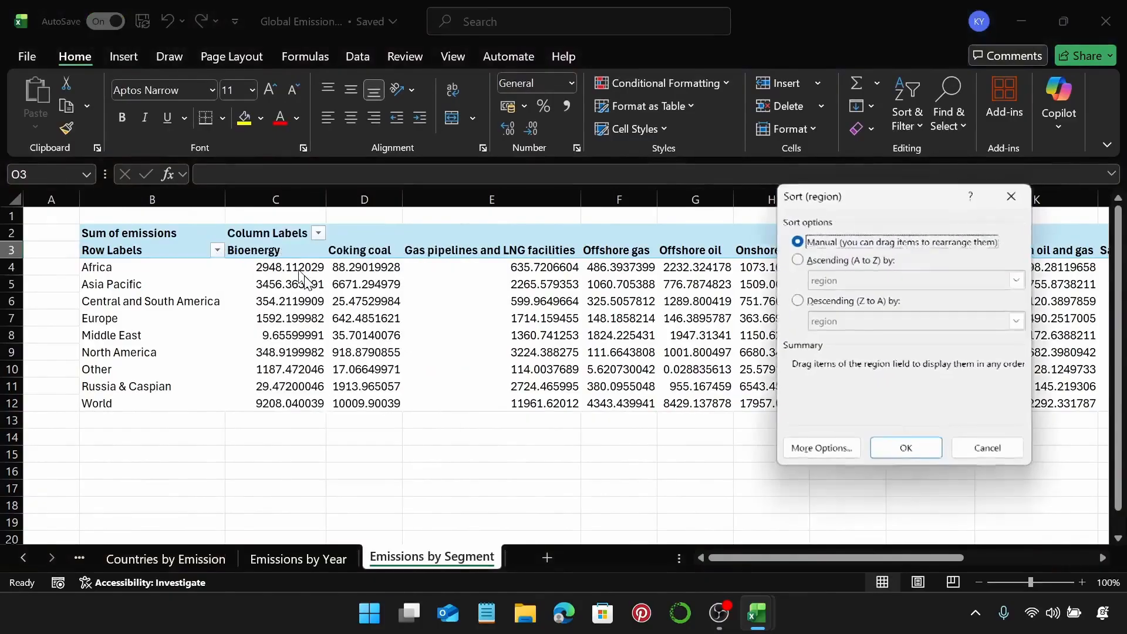
{"action": "left_click", "coordinate": [798, 301]}
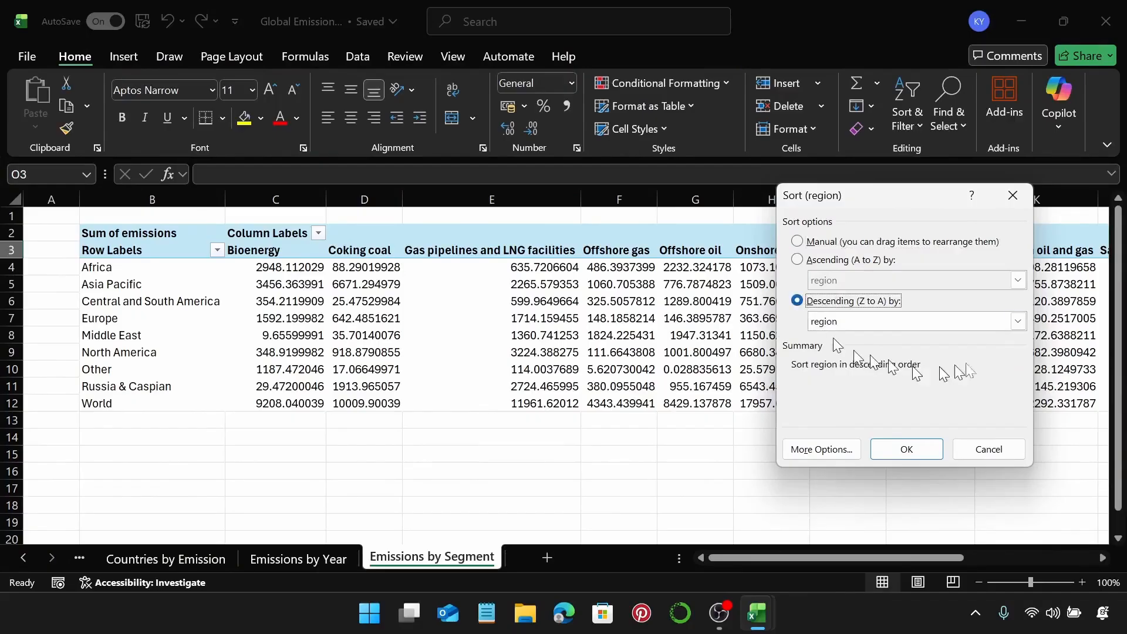
{"action": "left_click", "coordinate": [1016, 324]}
{"action": "left_click", "coordinate": [861, 350]}
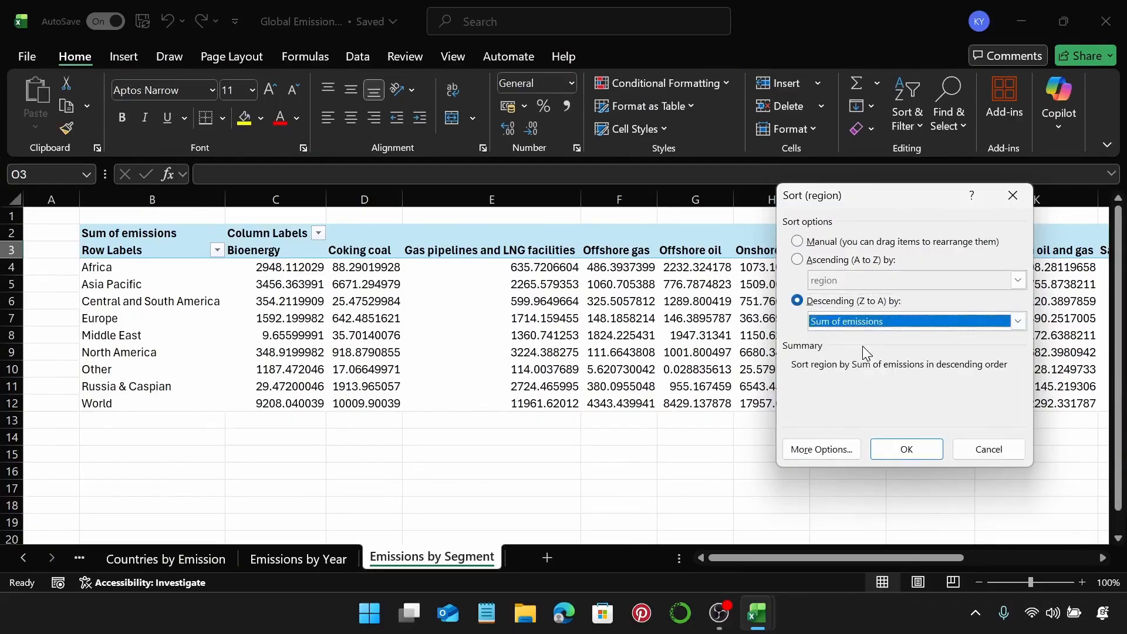
{"action": "left_click", "coordinate": [892, 449]}
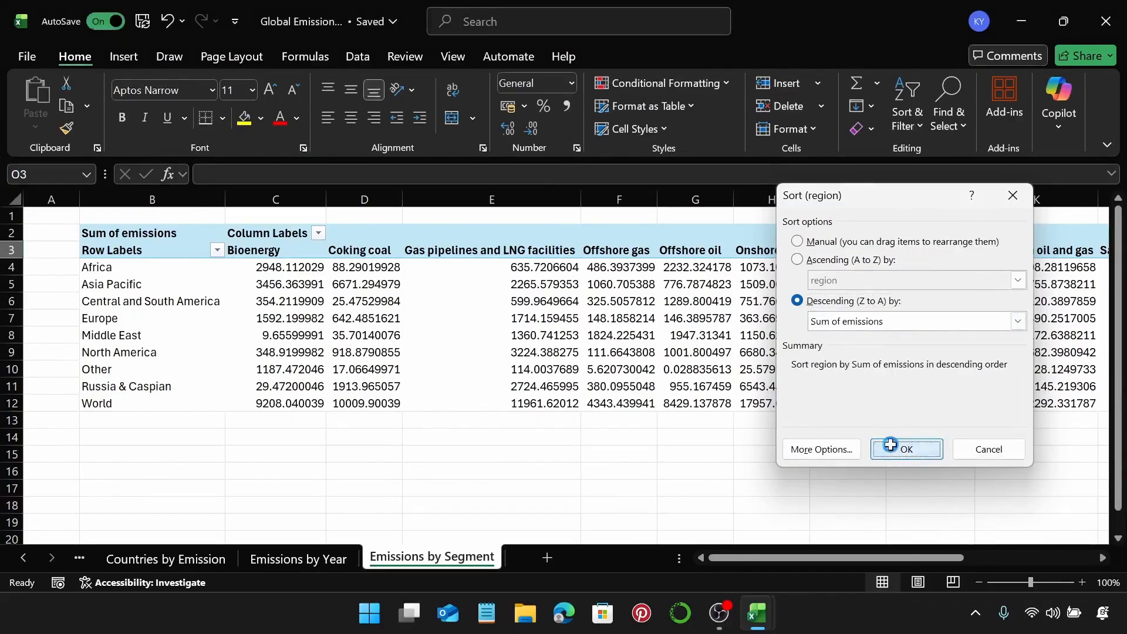
Insert a 2-D stacked column PivotChart from the segment PivotTable
{"action": "left_click_drag", "start_coordinate": [926, 555], "coordinate": [707, 545]}
{"action": "left_click", "coordinate": [424, 287]}
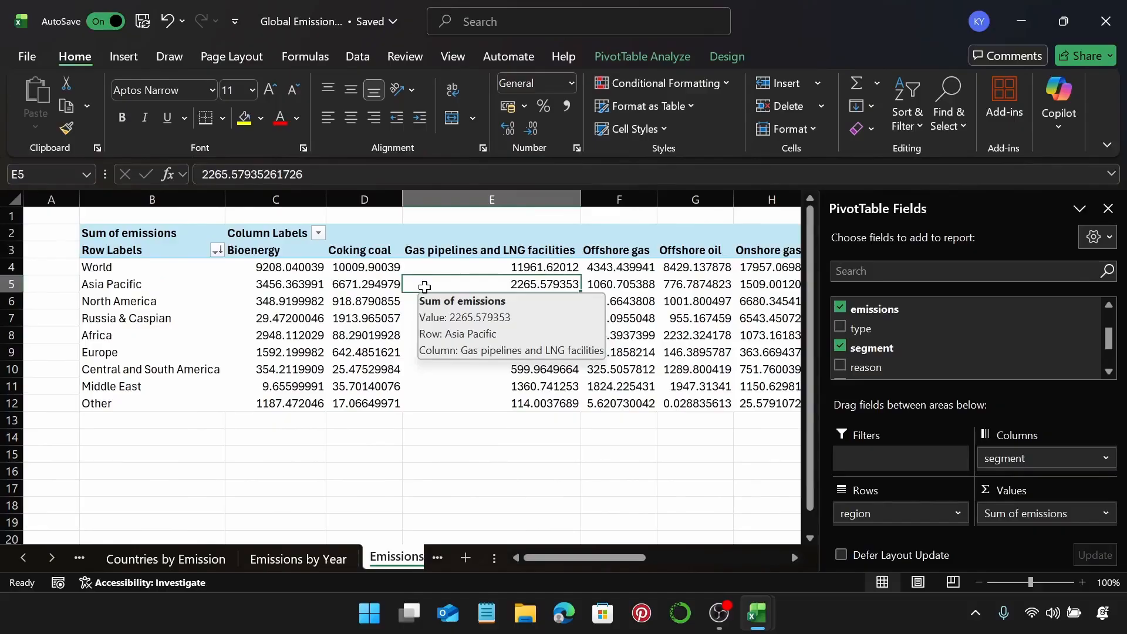
{"action": "left_click", "coordinate": [114, 56]}
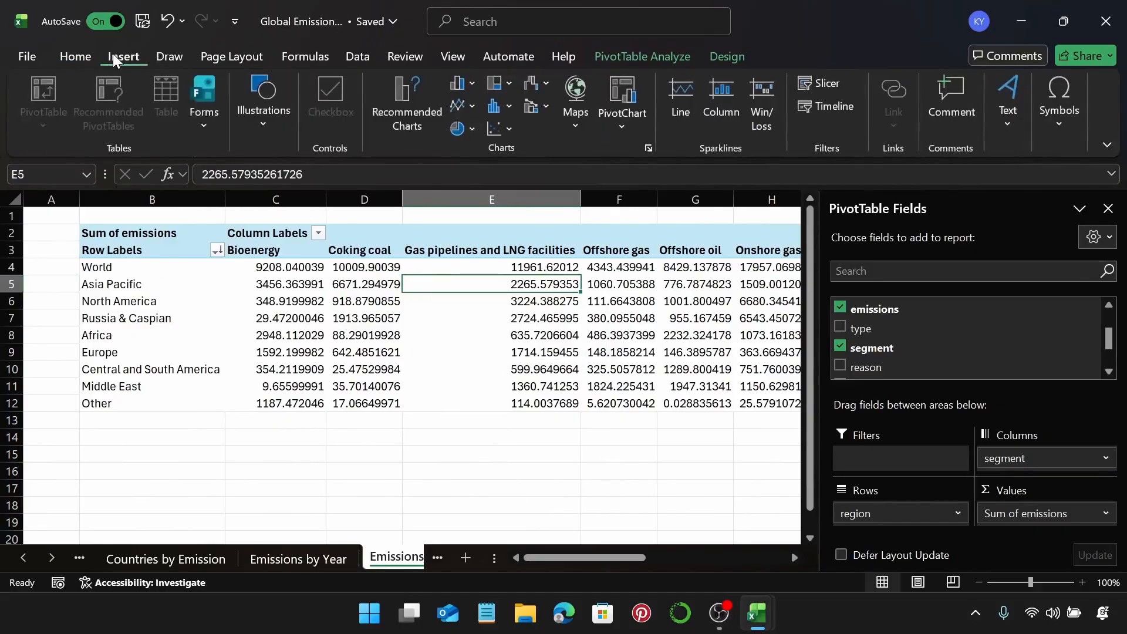
{"action": "left_click", "coordinate": [471, 85]}
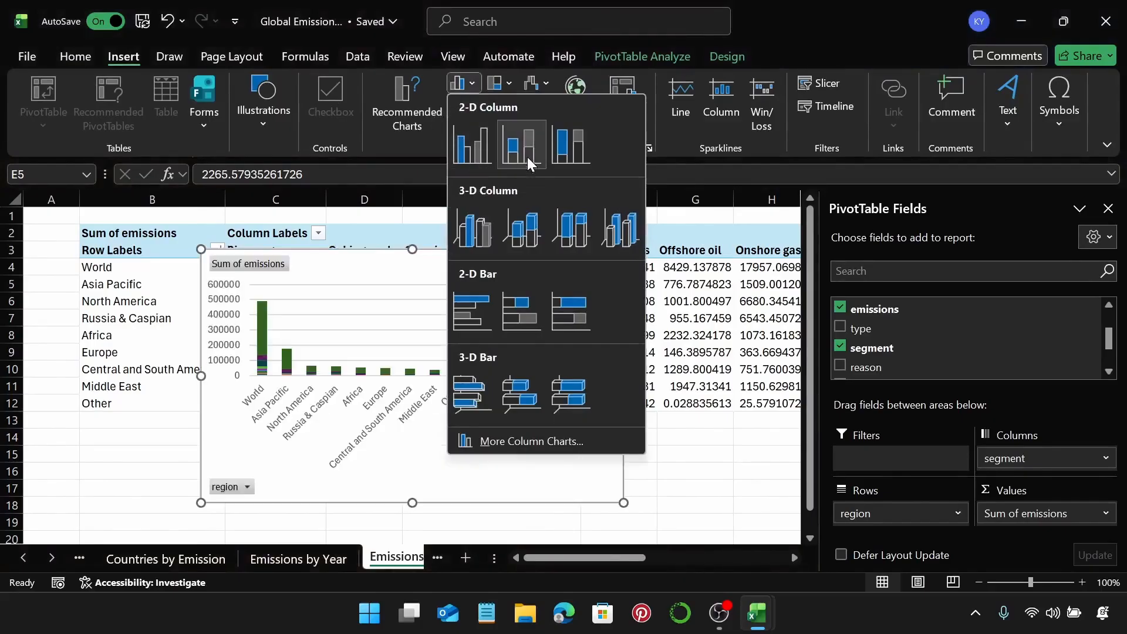
{"action": "left_click", "coordinate": [521, 144]}
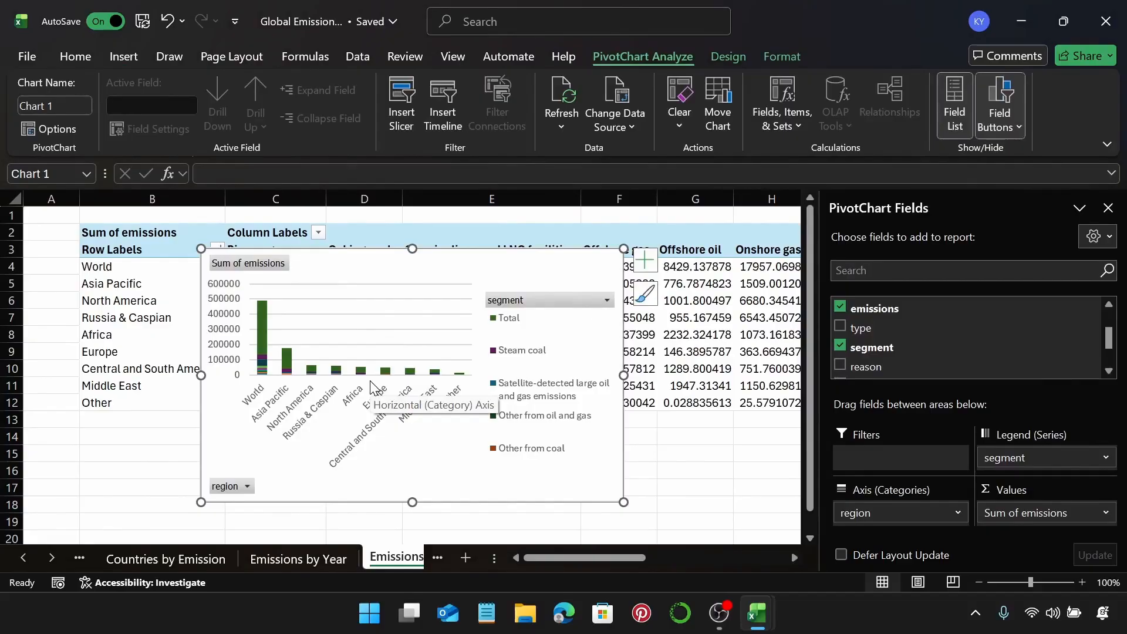
Close the PivotChart Fields pane and move the chart to the empty area beside the PivotTable, starting in column O
{"action": "left_click", "coordinate": [1108, 208]}
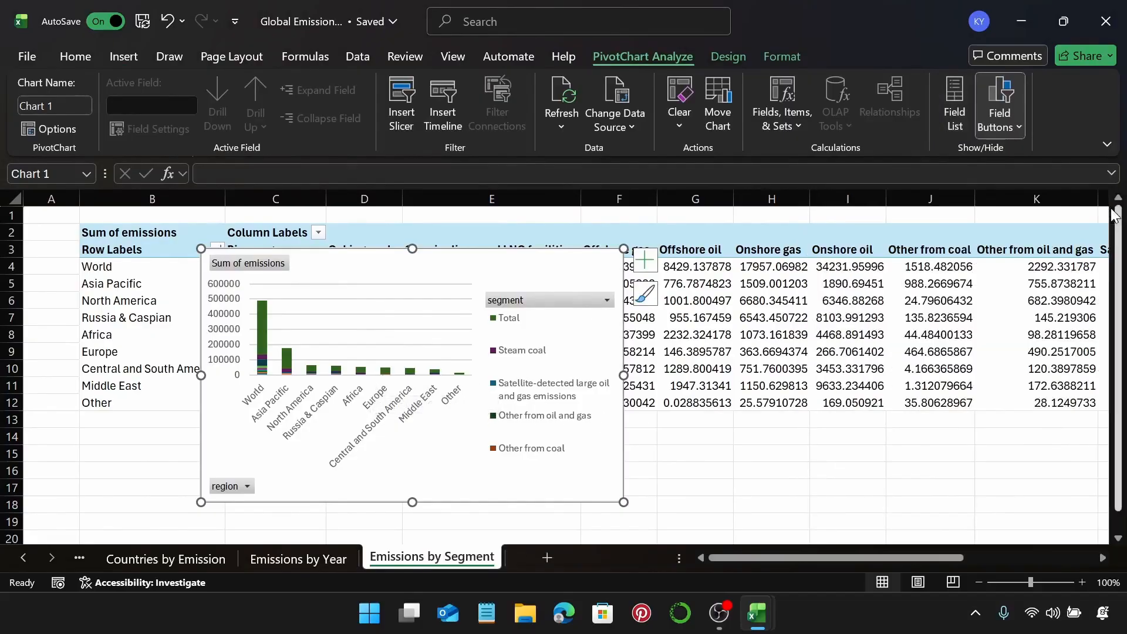
{"action": "left_click_drag", "start_coordinate": [767, 565], "coordinate": [802, 568]}
{"action": "left_click_drag", "start_coordinate": [432, 262], "coordinate": [935, 244]}
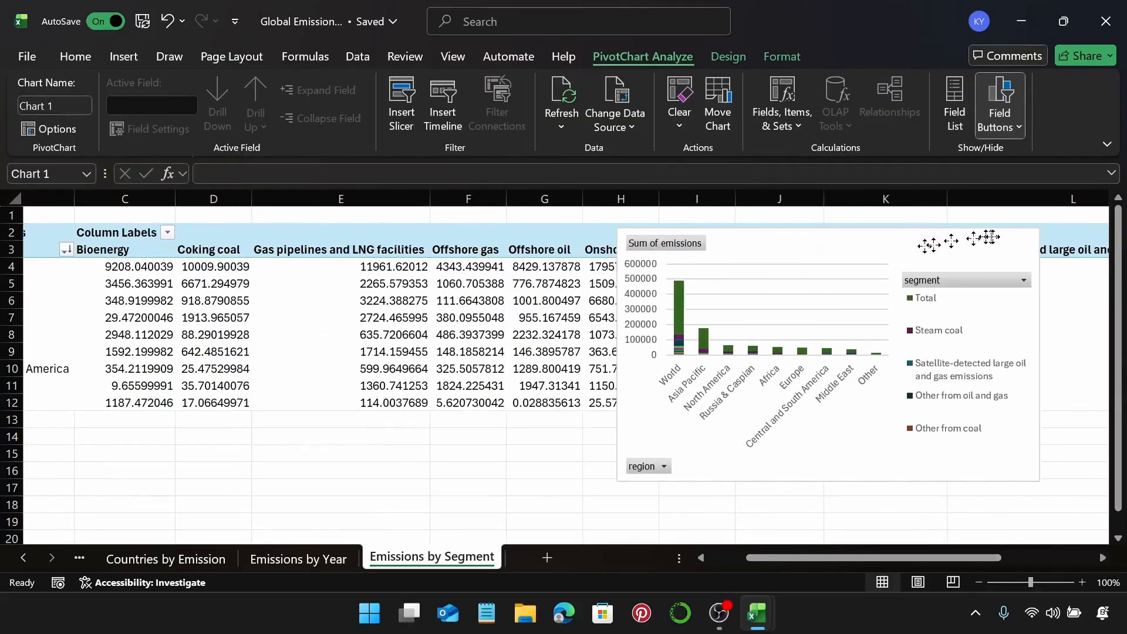
{"action": "left_click_drag", "start_coordinate": [808, 246], "coordinate": [1037, 262]}
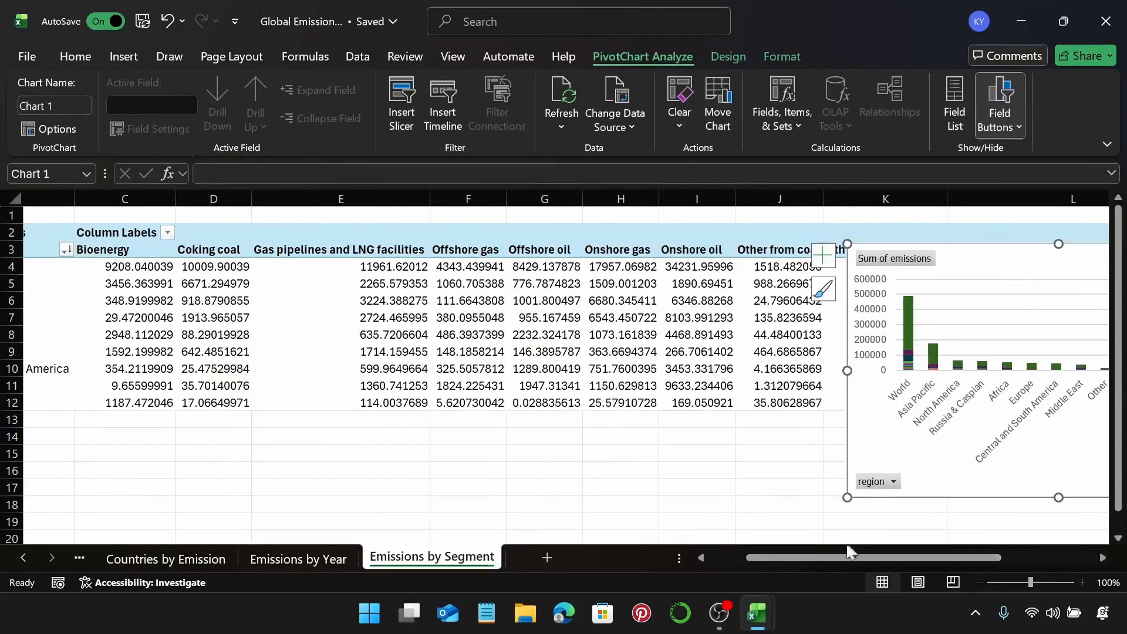
{"action": "left_click", "coordinate": [831, 567]}
{"action": "left_click_drag", "start_coordinate": [831, 567], "coordinate": [926, 567]}
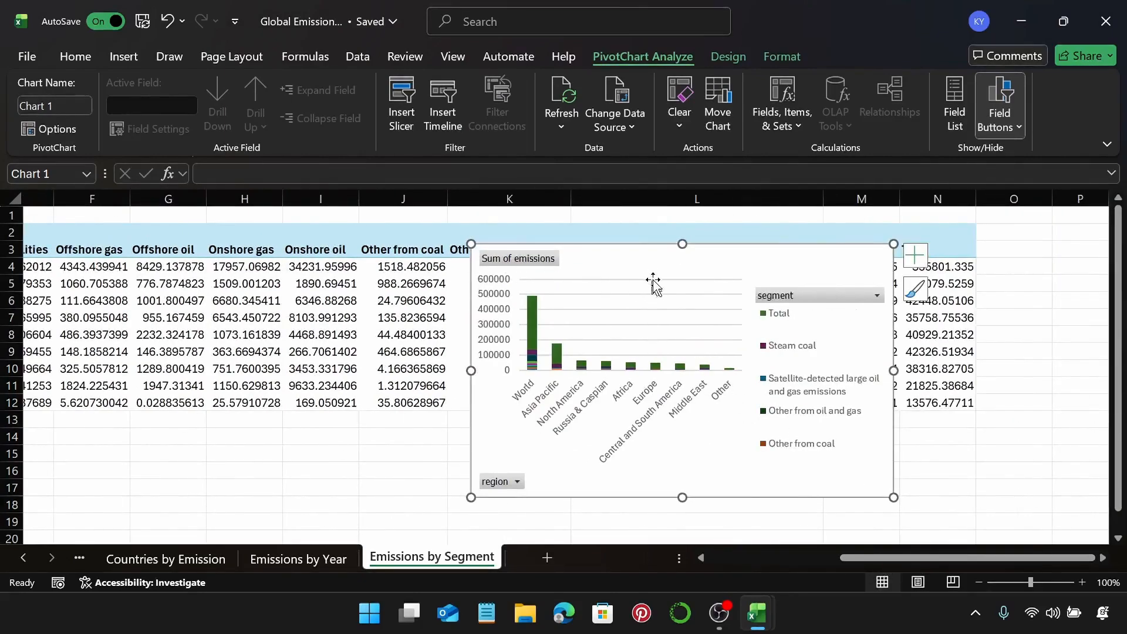
{"action": "left_click_drag", "start_coordinate": [642, 267], "coordinate": [984, 289]}
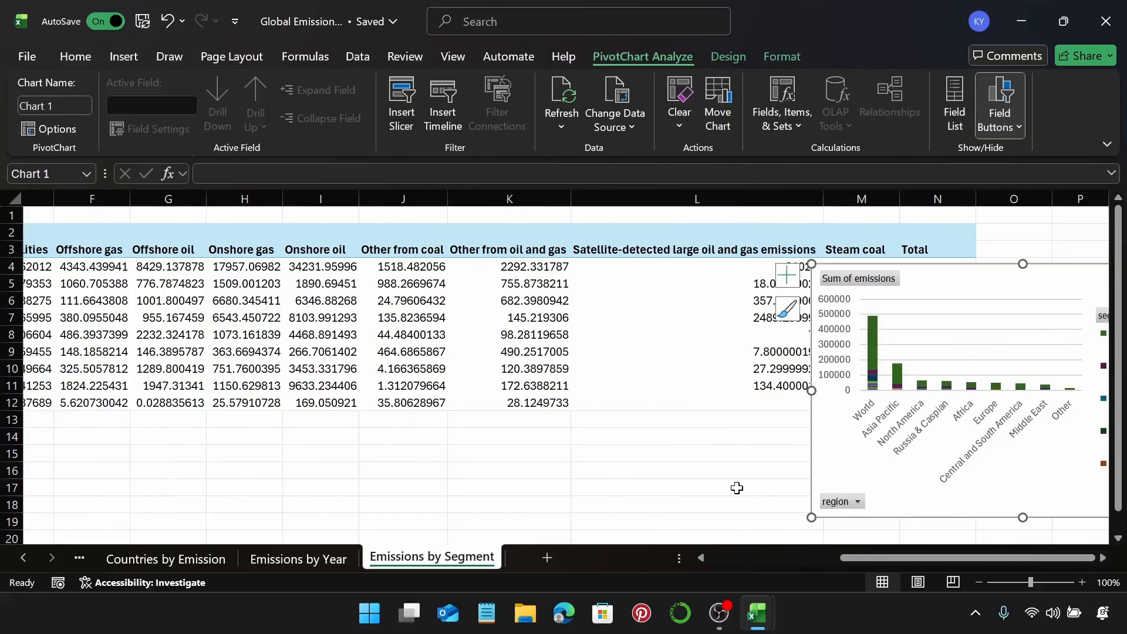
{"action": "scroll", "coordinate": [737, 488], "scroll_direction": "right", "scroll_amount": 5}
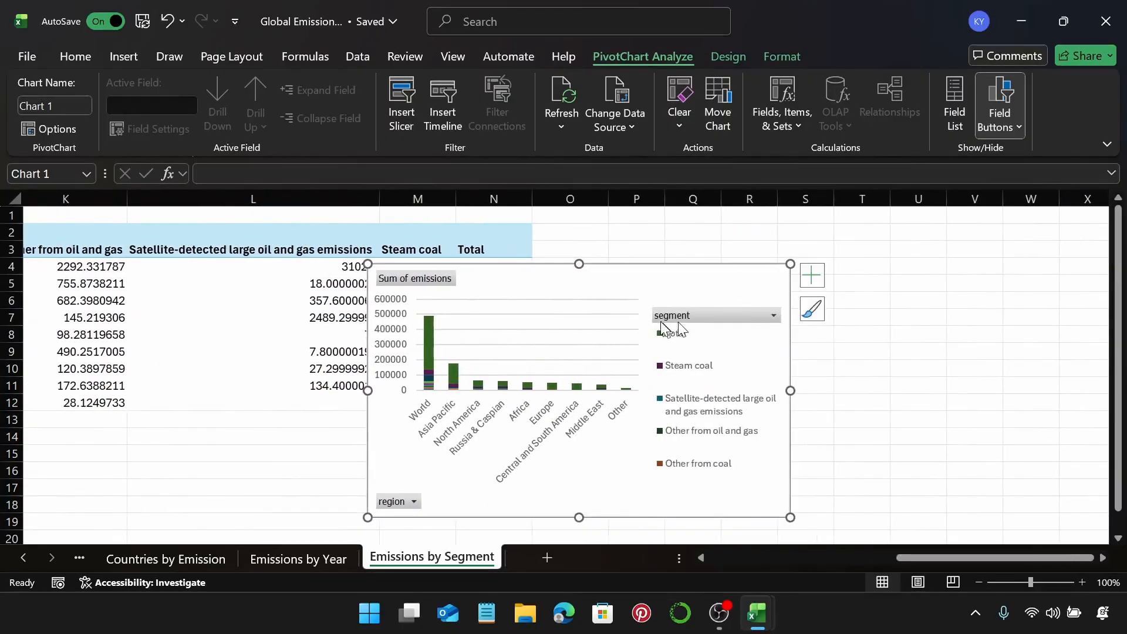
{"action": "left_click_drag", "start_coordinate": [694, 281], "coordinate": [882, 265]}
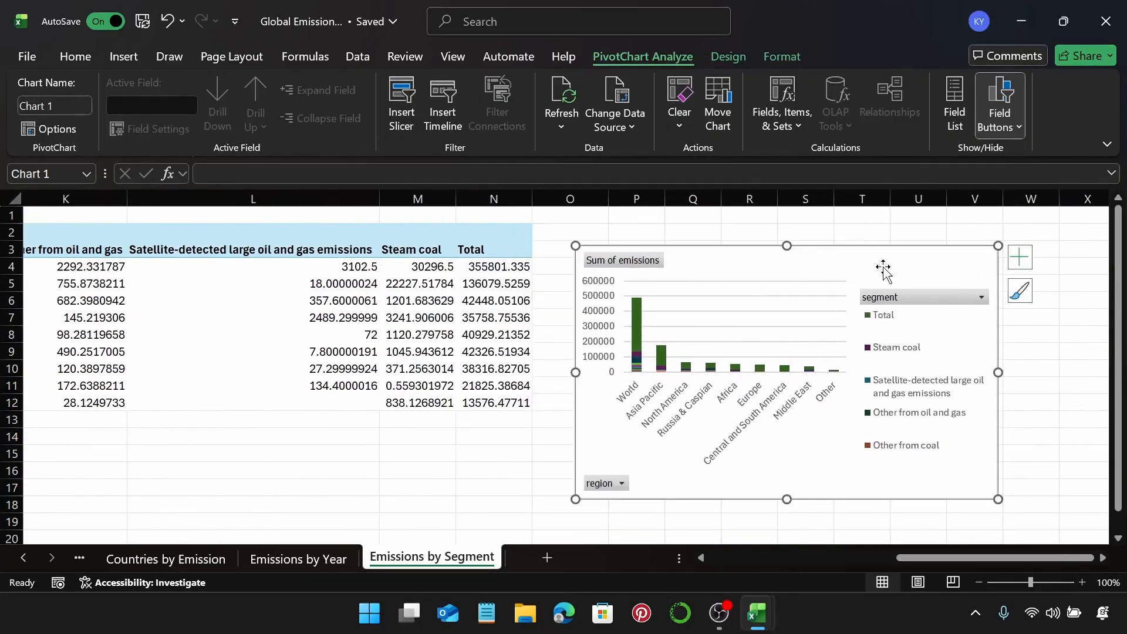
{"action": "key", "text": "ctrl+z"}
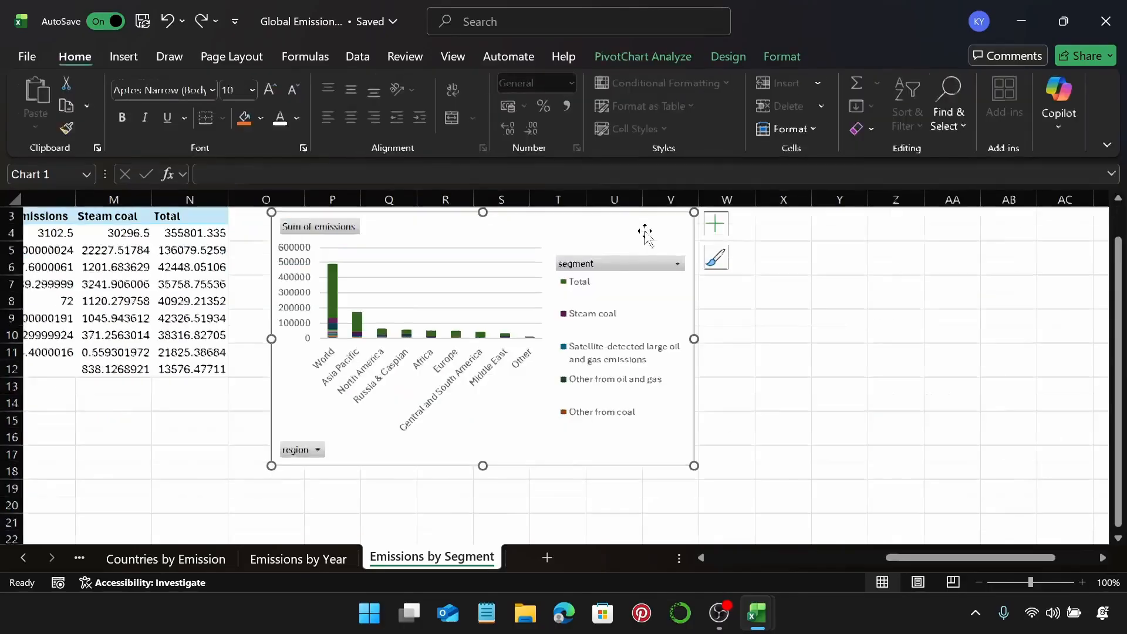
Hide all field buttons on the PivotChart and add the chart title "Emissions by Segment"
{"action": "right_click", "coordinate": [297, 228]}
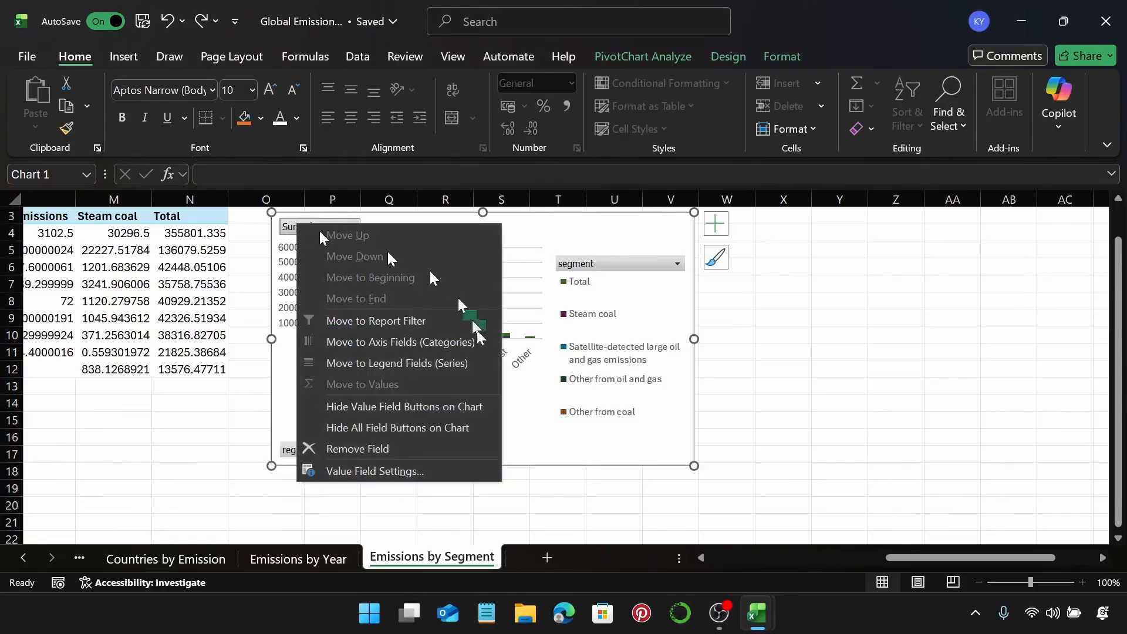
{"action": "left_click", "coordinate": [452, 425]}
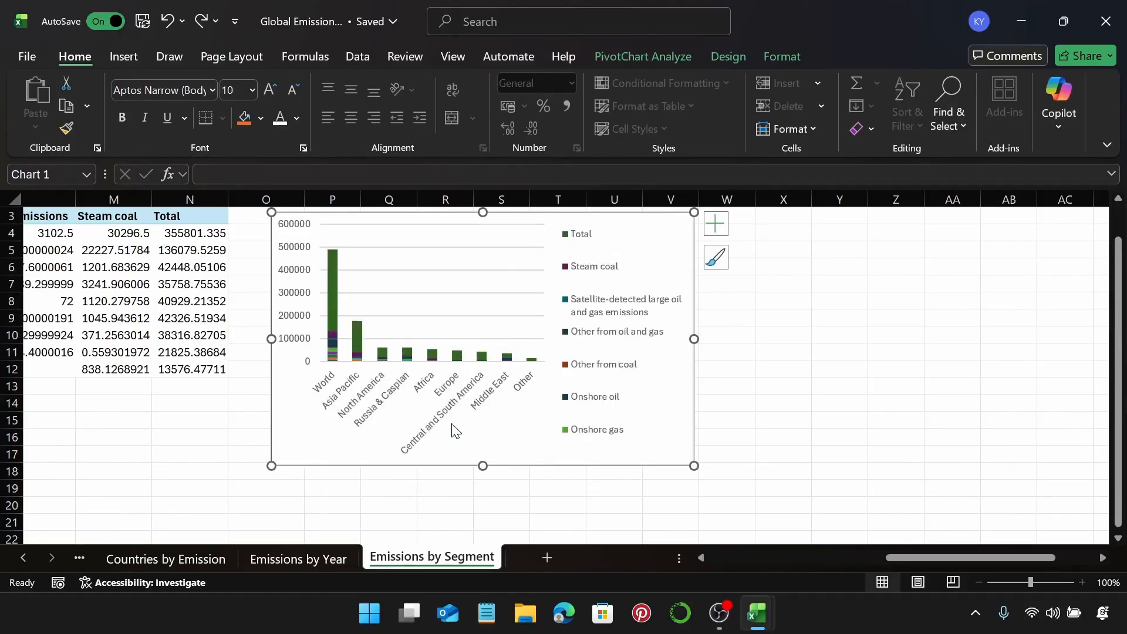
{"action": "left_click", "coordinate": [724, 229]}
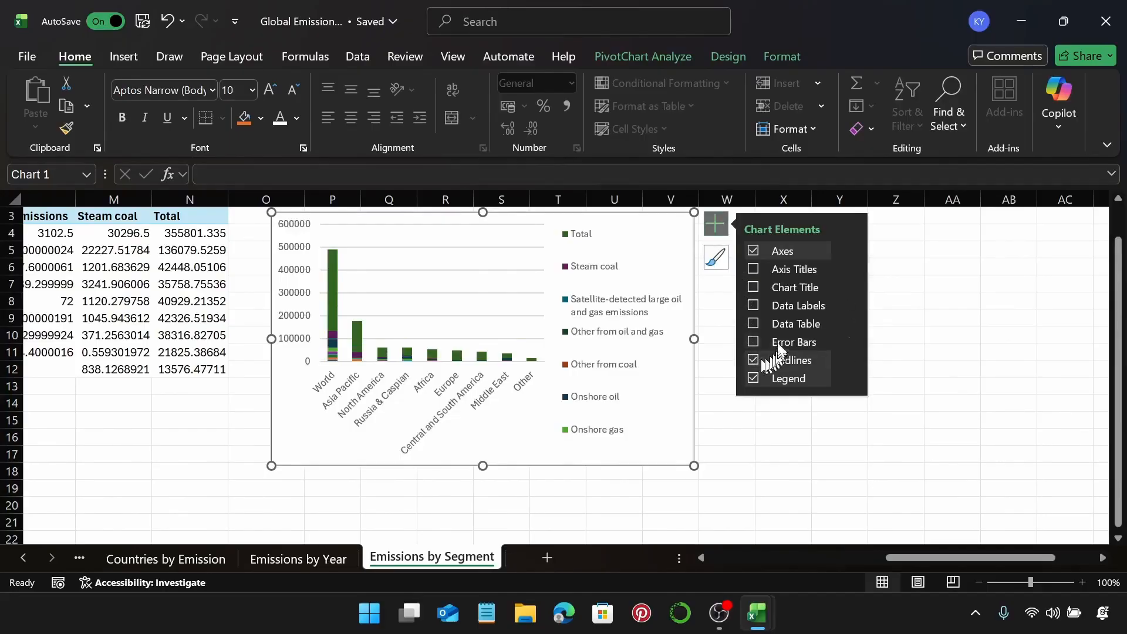
{"action": "left_click", "coordinate": [753, 287]}
{"action": "left_click", "coordinate": [497, 234]}
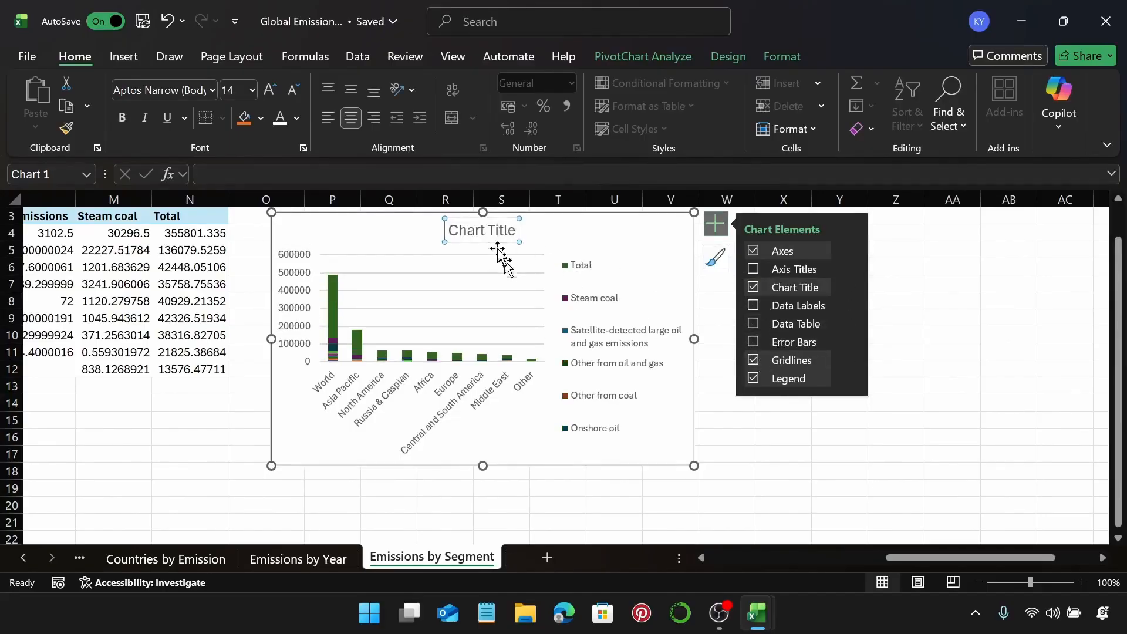
{"action": "left_click", "coordinate": [498, 233]}
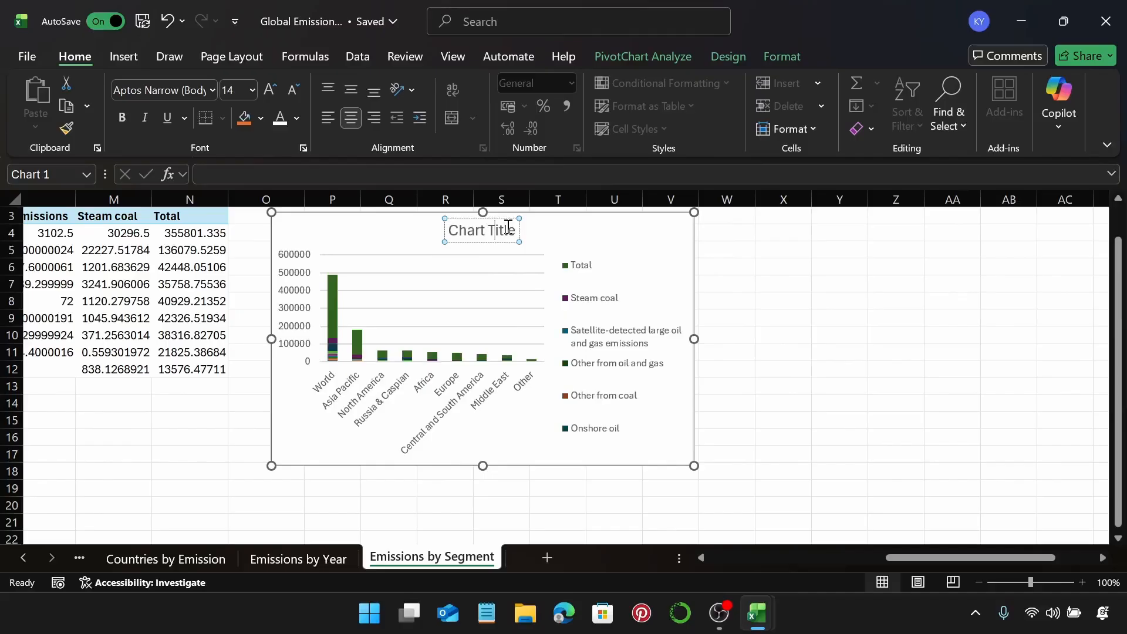
{"action": "key", "text": "ctrl+a"}
{"action": "type", "text": "Em"}
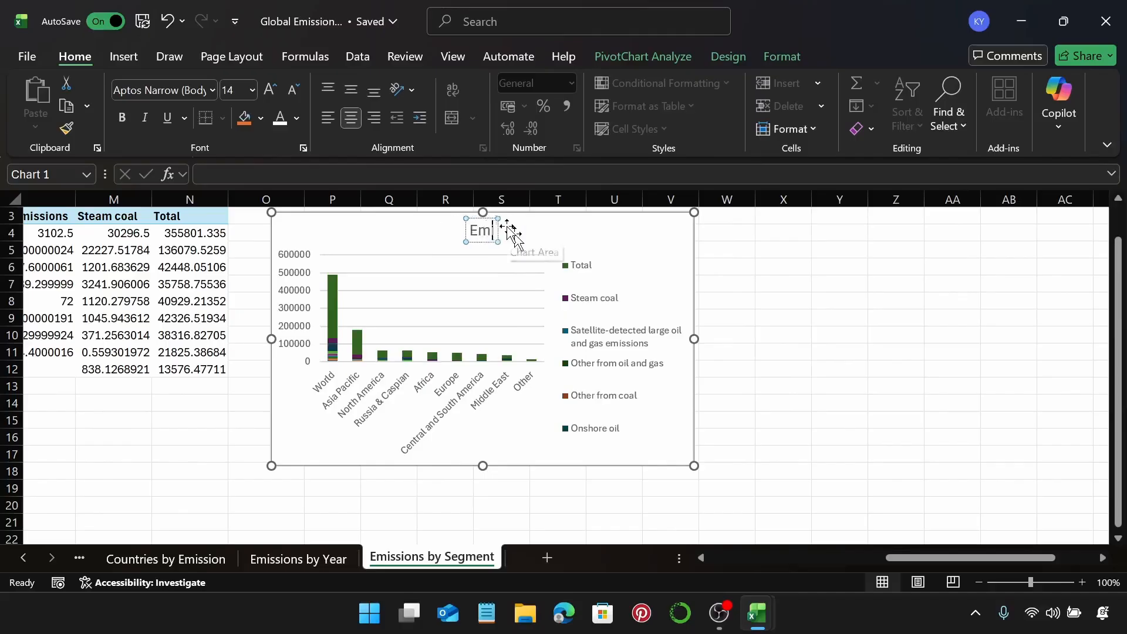
{"action": "type", "text": "issions "}
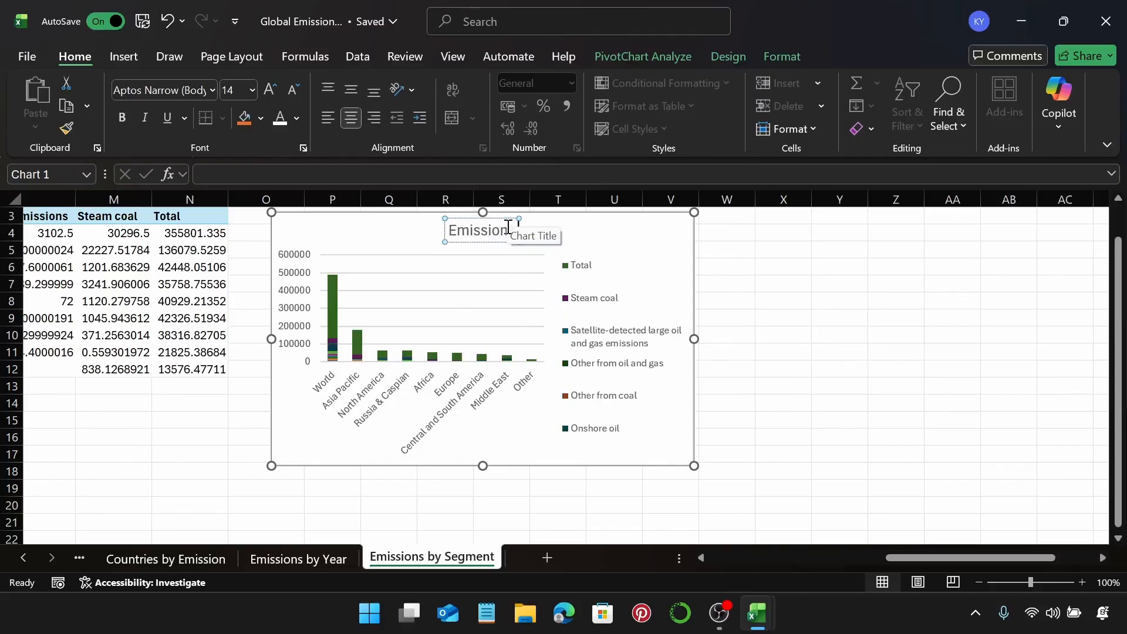
{"action": "type", "text": "by S"}
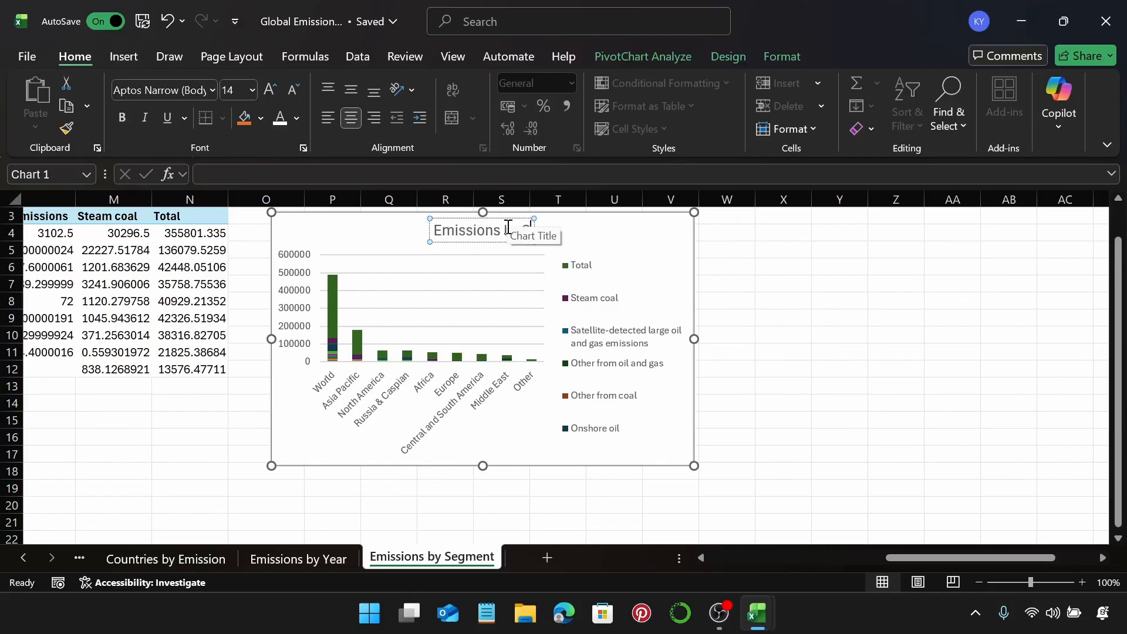
{"action": "type", "text": "egment"}
{"action": "left_click", "coordinate": [663, 243]}
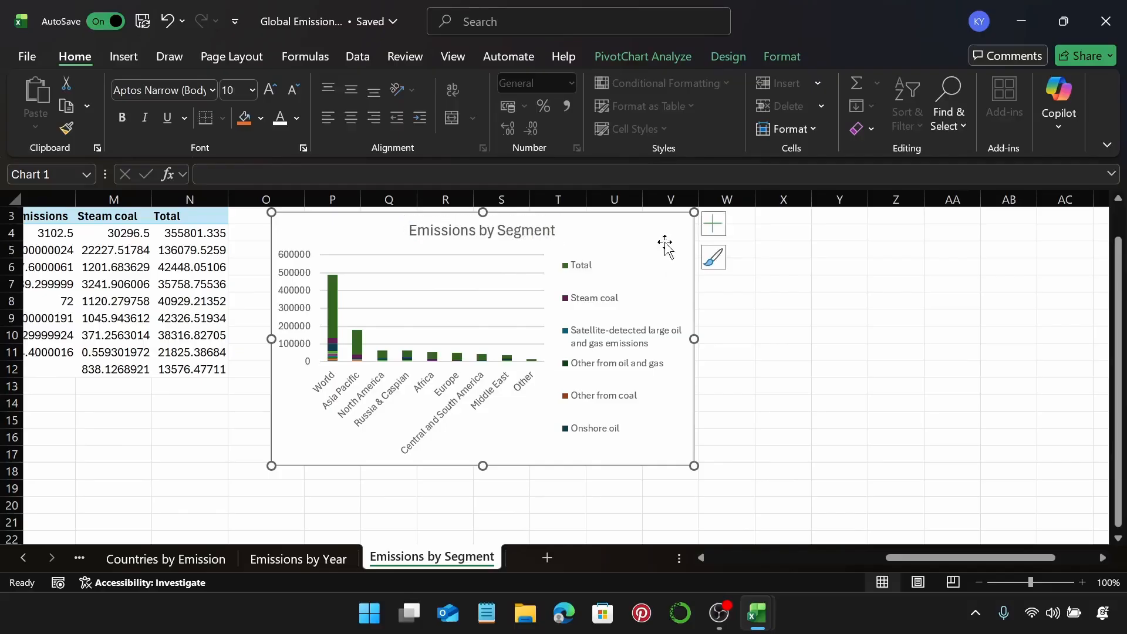
Fill the chart area with the dark navy color from the recent colors
{"action": "right_click", "coordinate": [632, 235]}
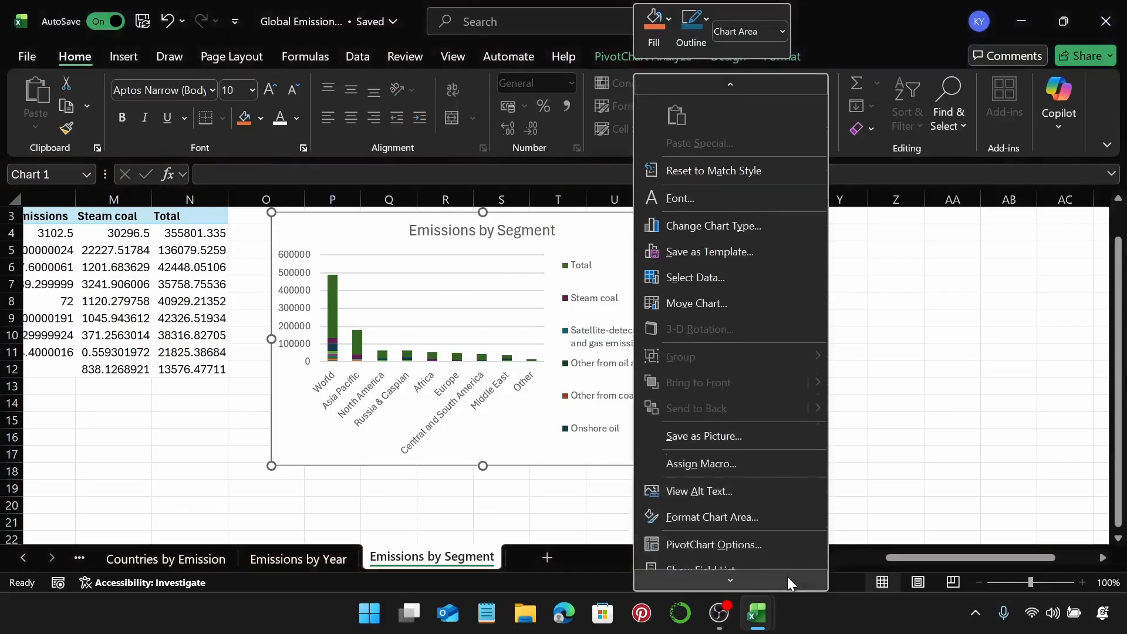
{"action": "left_click", "coordinate": [756, 529]}
{"action": "scroll", "coordinate": [1036, 399], "scroll_direction": "down", "scroll_amount": 3}
{"action": "scroll", "coordinate": [1036, 400], "scroll_direction": "up", "scroll_amount": 3}
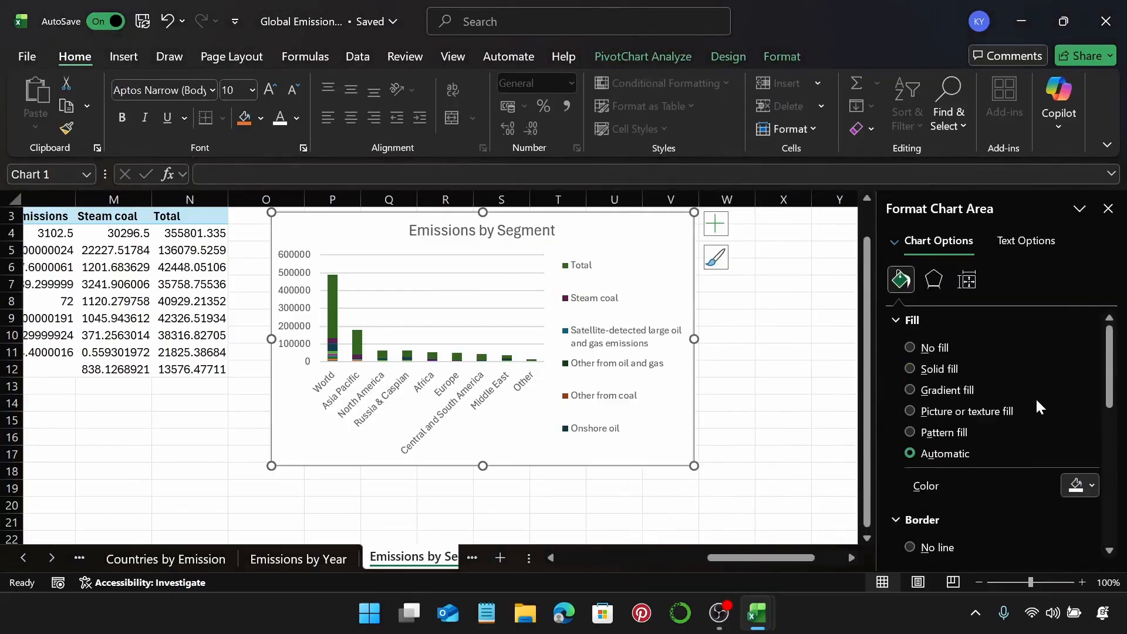
{"action": "left_click", "coordinate": [1097, 486]}
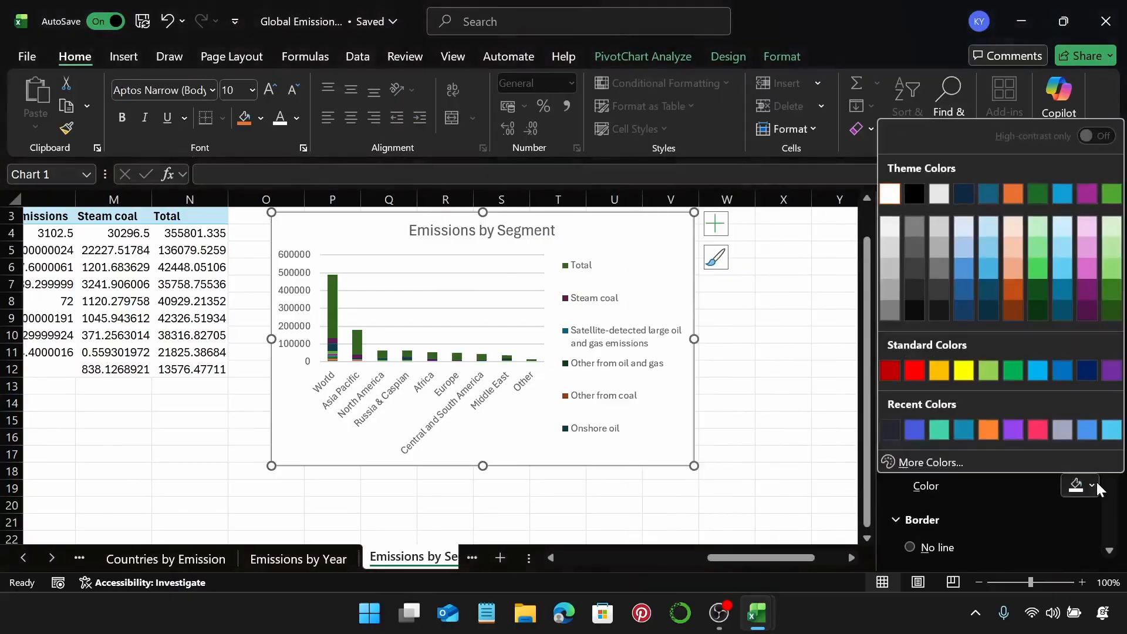
{"action": "left_click", "coordinate": [883, 430]}
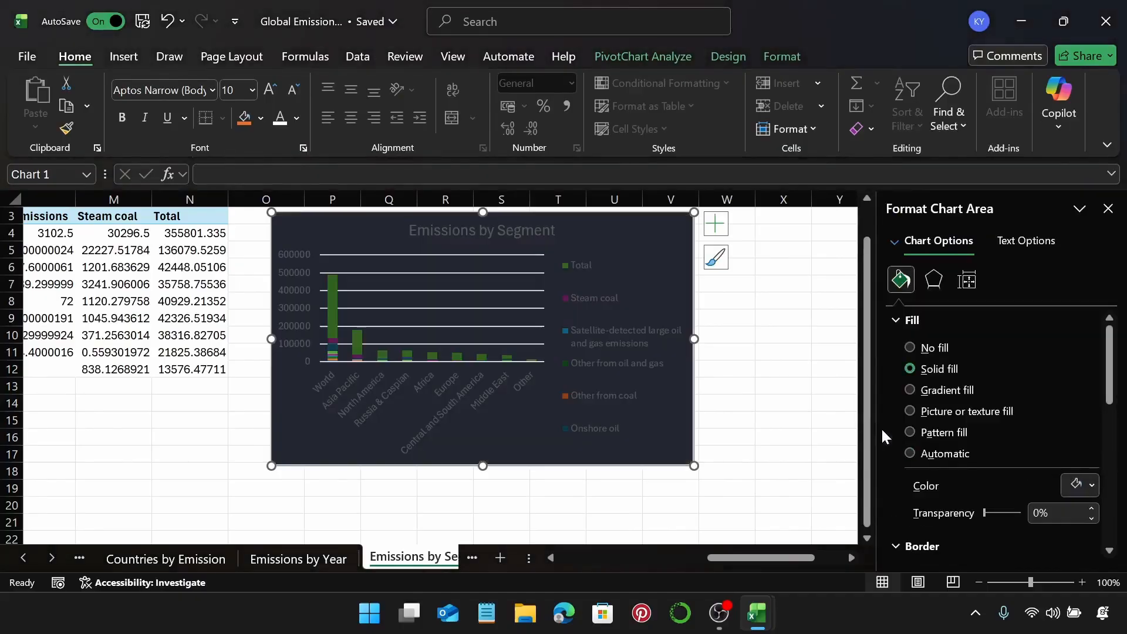
Adjust the chart area's solid border line, setting its transparency to 3%
{"action": "scroll", "coordinate": [1026, 440], "scroll_direction": "down", "scroll_amount": 3}
{"action": "scroll", "coordinate": [1026, 446], "scroll_direction": "down", "scroll_amount": 3}
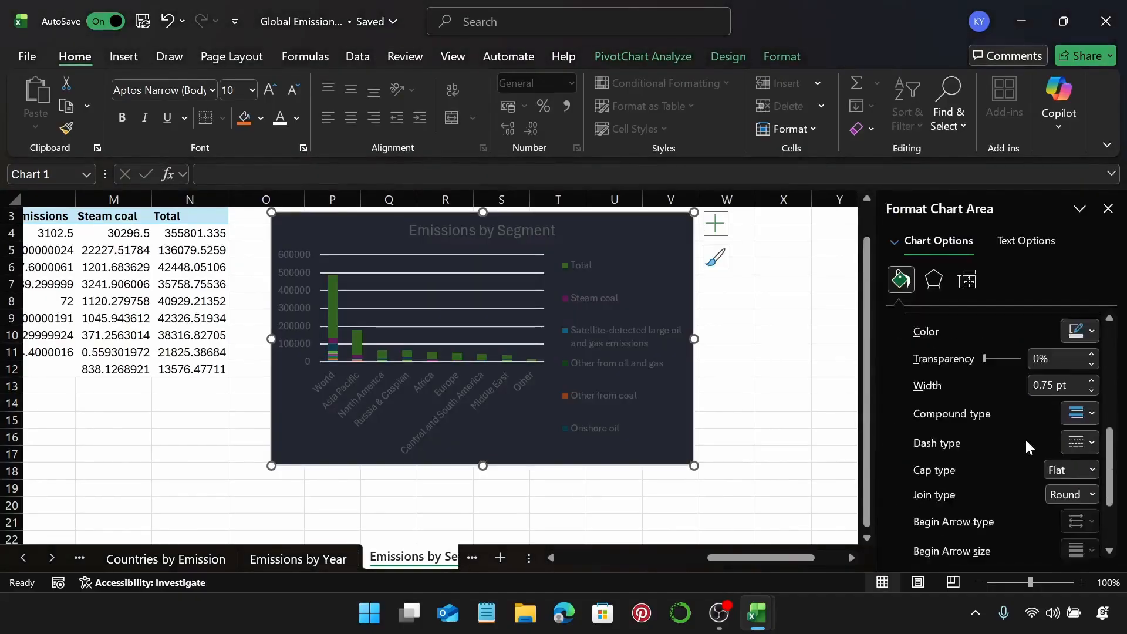
{"action": "scroll", "coordinate": [1026, 446], "scroll_direction": "up", "scroll_amount": 1}
{"action": "left_click_drag", "start_coordinate": [984, 401], "coordinate": [986, 403]}
{"action": "scroll", "coordinate": [985, 411], "scroll_direction": "up", "scroll_amount": 3}
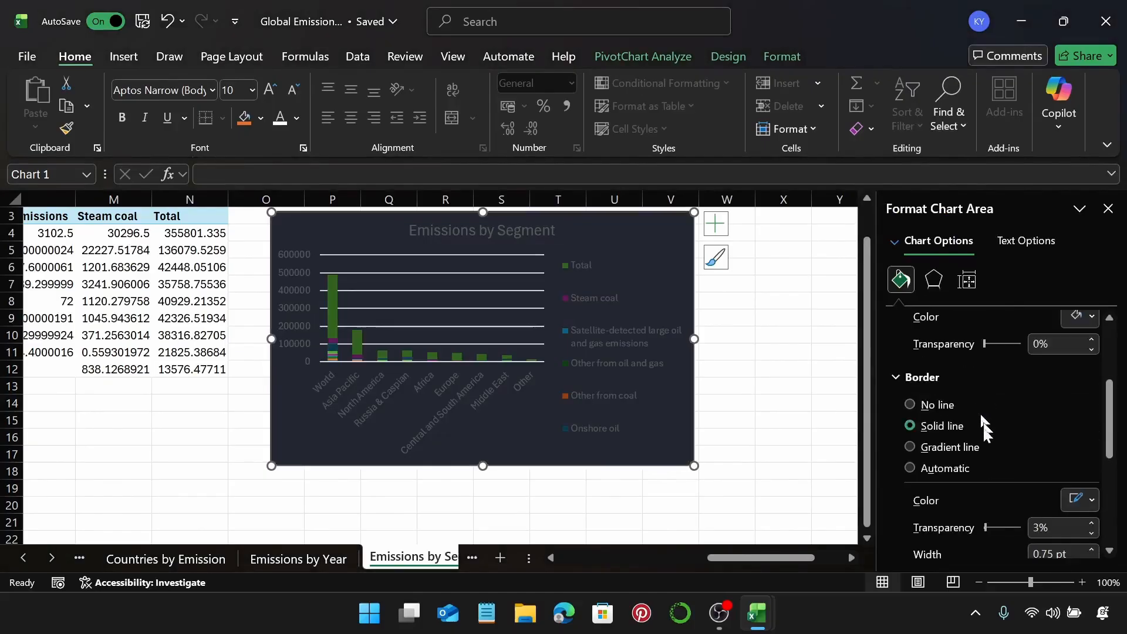
Give the chart area border the dark recent color with 0% transparency, and turn on rounded corners
{"action": "left_click", "coordinate": [1071, 500]}
{"action": "left_click", "coordinate": [890, 444]}
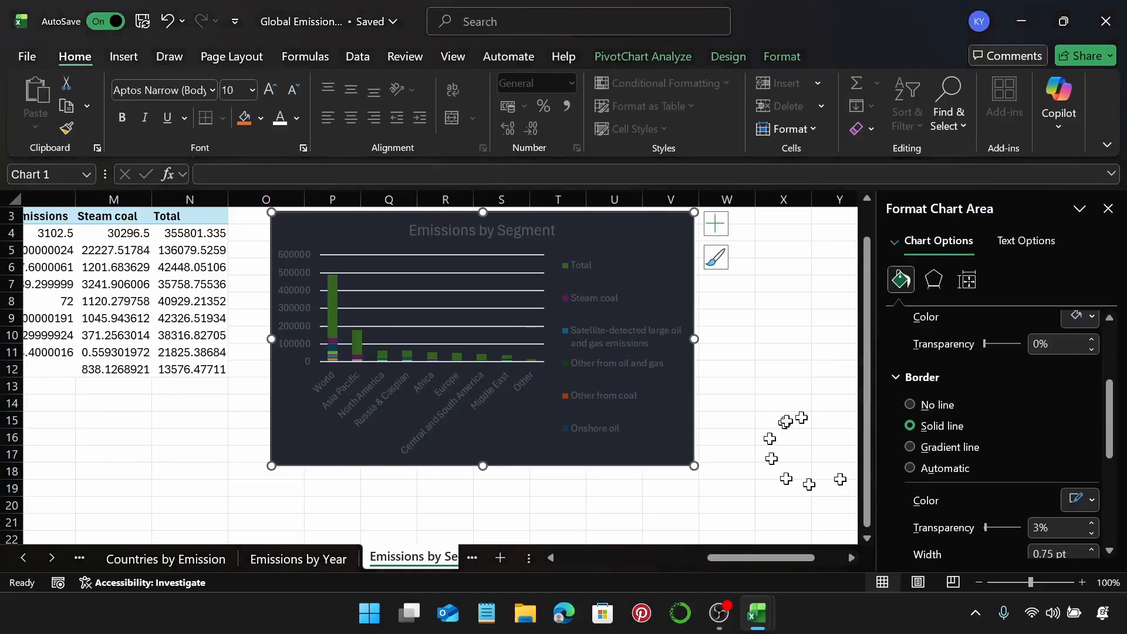
{"action": "left_click_drag", "start_coordinate": [1004, 527], "coordinate": [992, 524]}
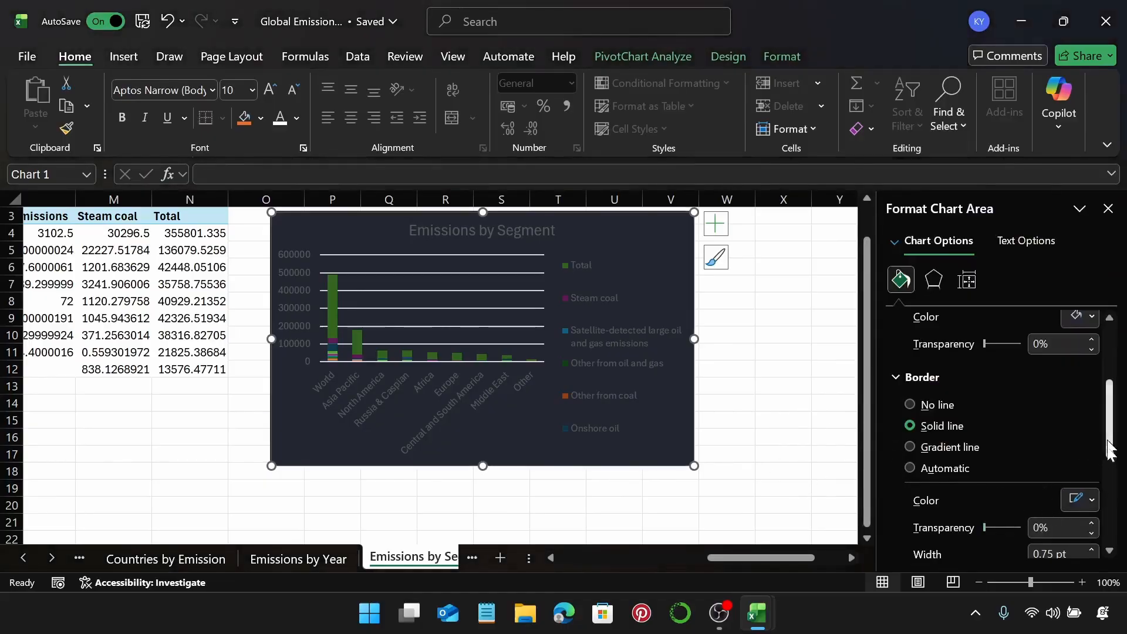
{"action": "scroll", "coordinate": [1009, 511], "scroll_direction": "down", "scroll_amount": 5}
{"action": "left_click", "coordinate": [919, 541]}
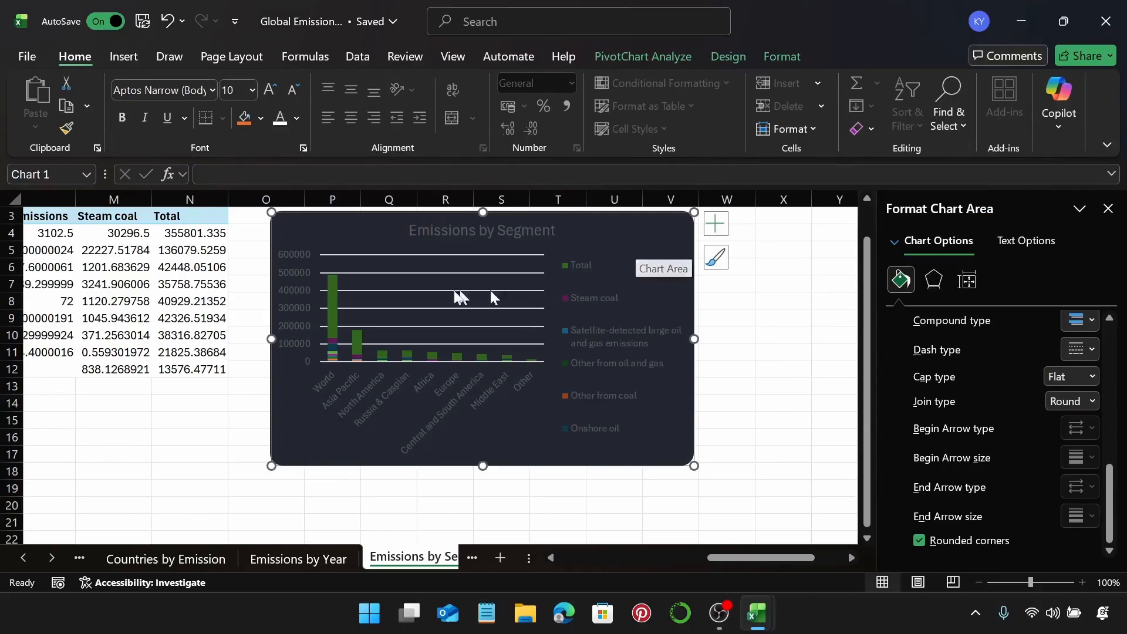
Make the chart text white and delete the horizontal gridlines
{"action": "left_click", "coordinate": [279, 120]}
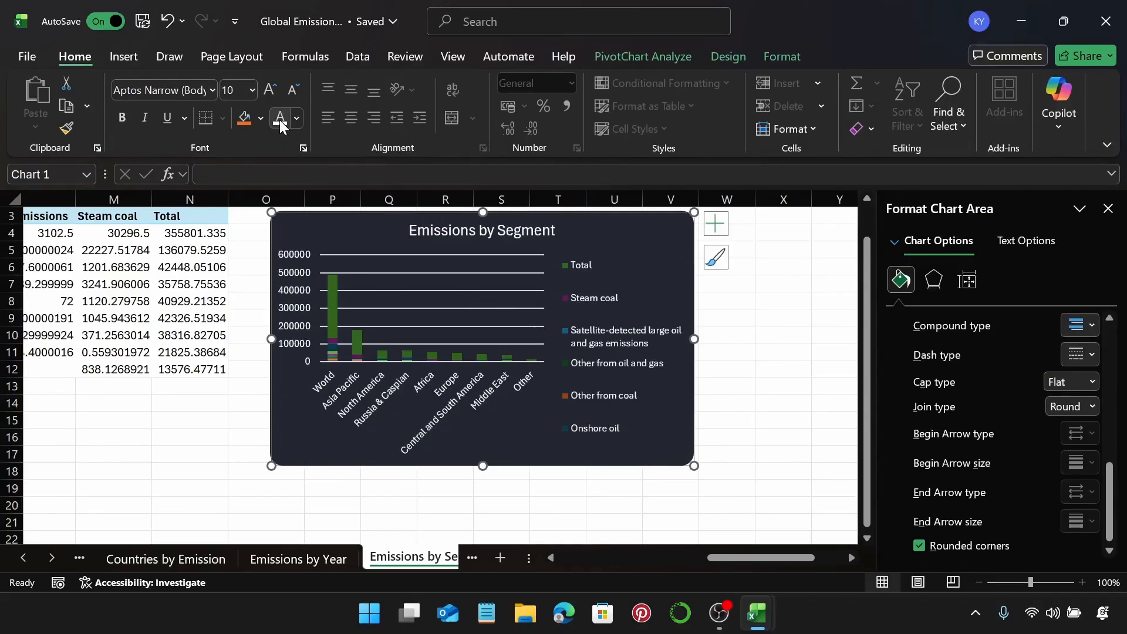
{"action": "left_click", "coordinate": [420, 281]}
{"action": "key", "text": "Delete"}
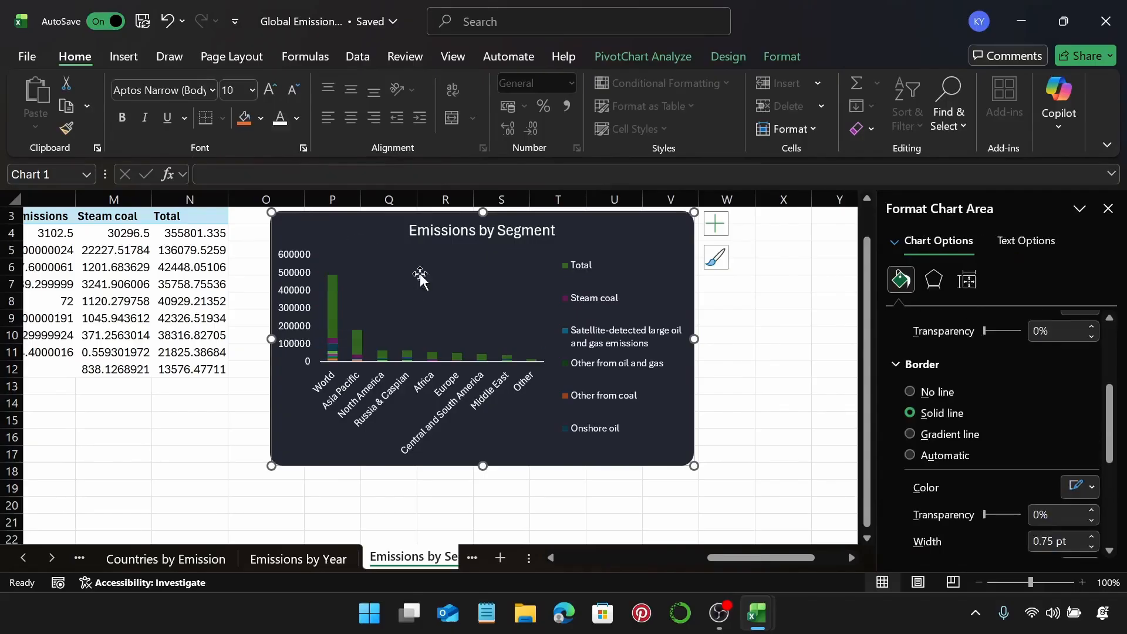
Enlarge the chart down to row 20 and across to column Y, and stretch its legend to nearly the full chart height
{"action": "left_click_drag", "start_coordinate": [485, 465], "coordinate": [484, 521]}
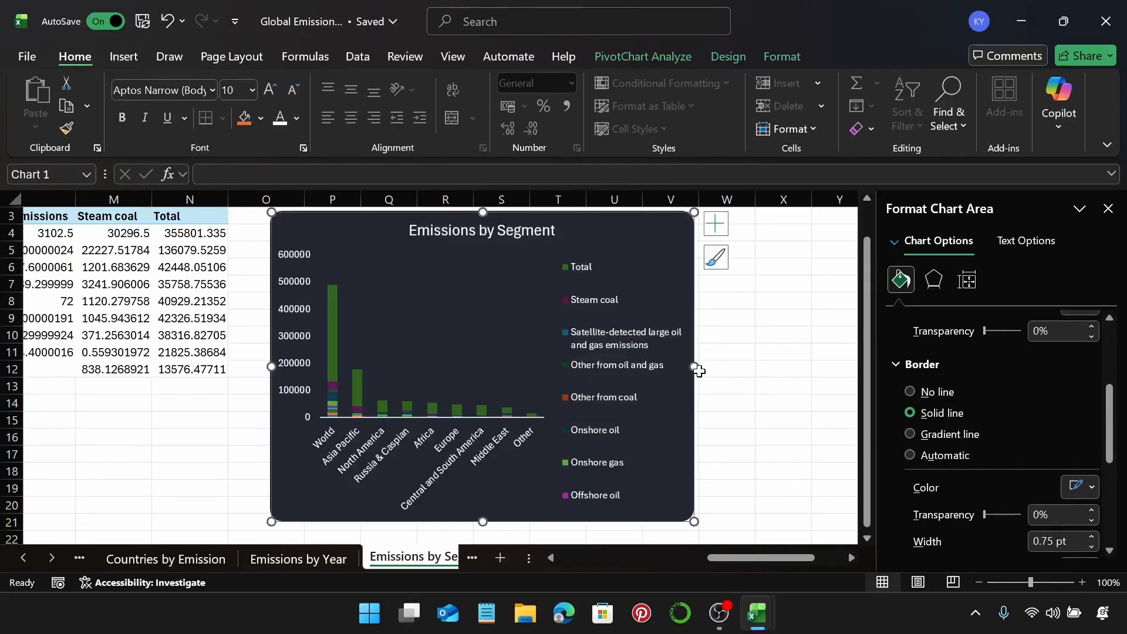
{"action": "left_click_drag", "start_coordinate": [695, 366], "coordinate": [781, 363]}
{"action": "left_click", "coordinate": [688, 349]}
{"action": "left_click_drag", "start_coordinate": [691, 257], "coordinate": [700, 227]}
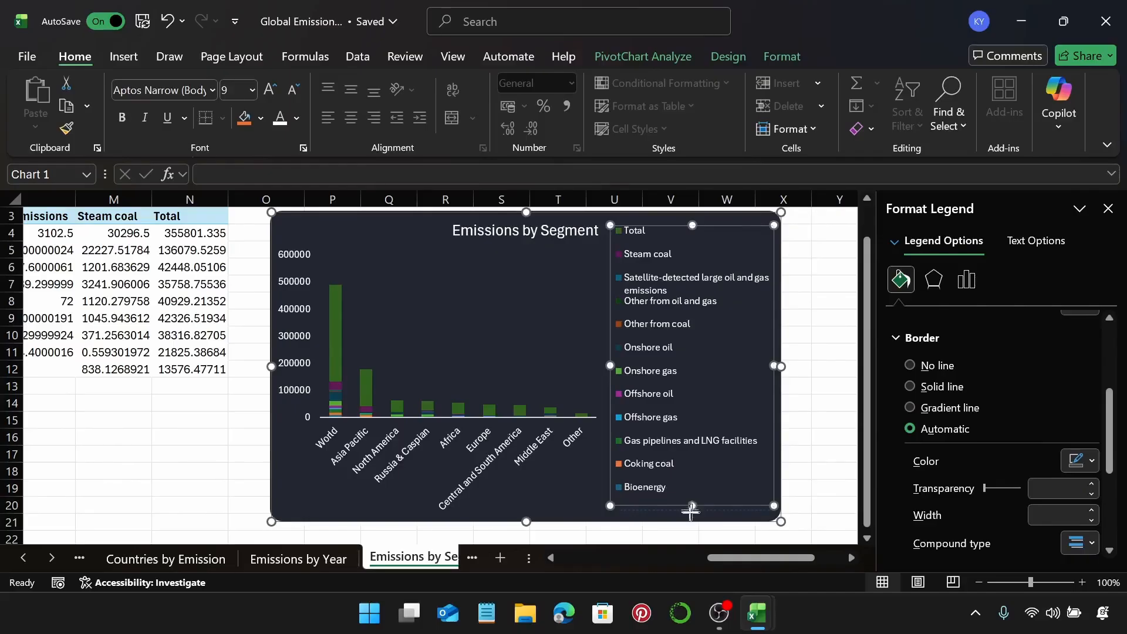
{"action": "left_click_drag", "start_coordinate": [692, 516], "coordinate": [693, 519]}
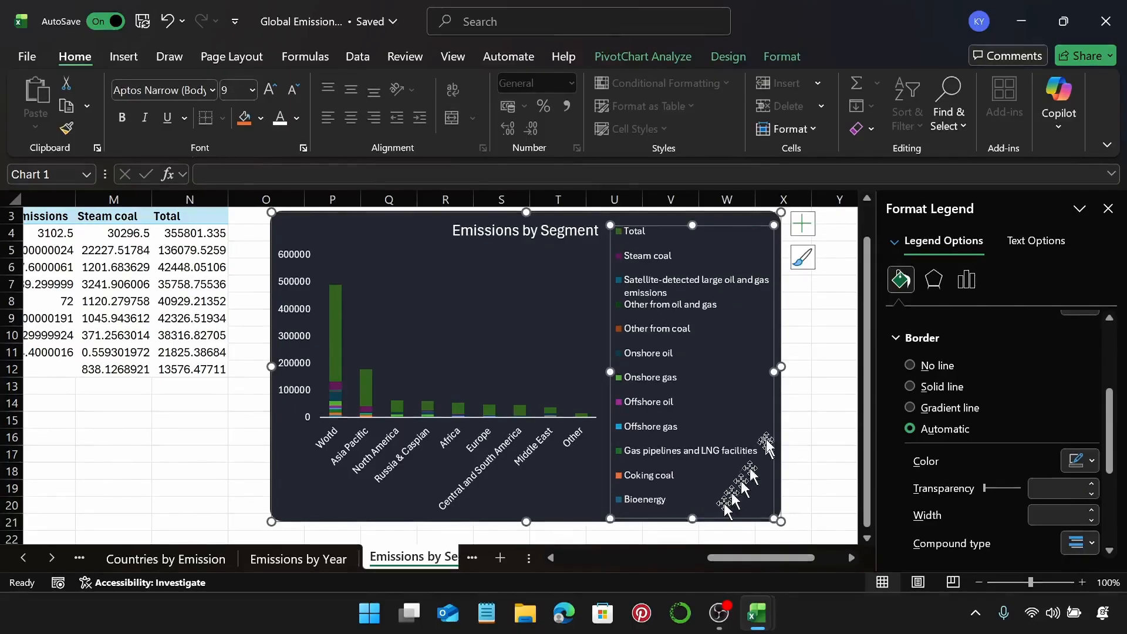
{"action": "left_click_drag", "start_coordinate": [780, 370], "coordinate": [847, 368]}
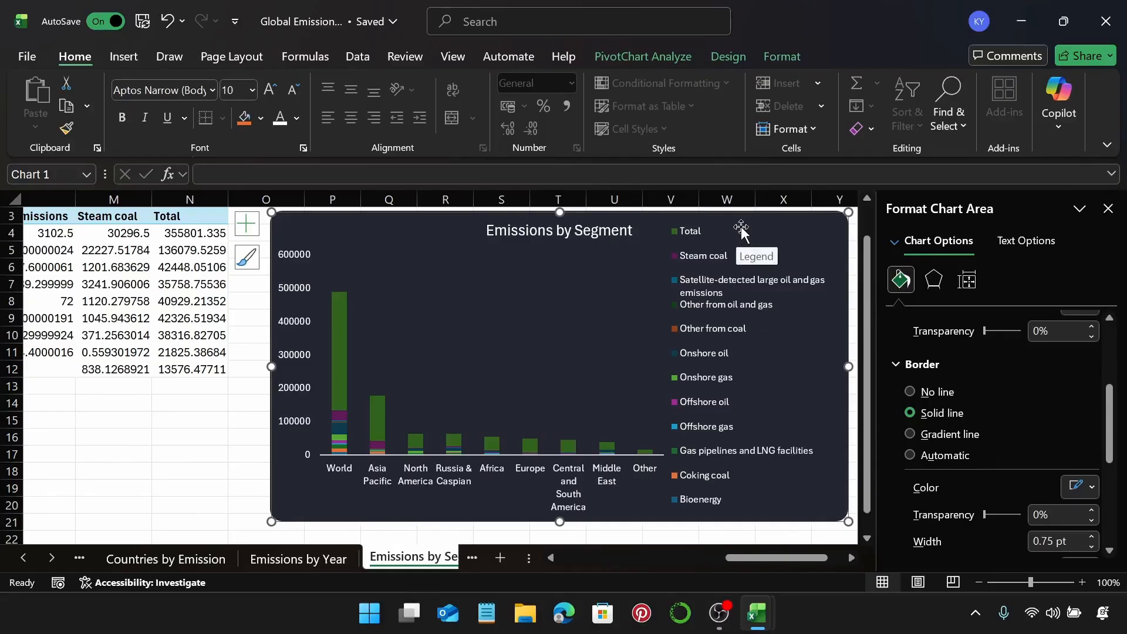
Set the fill of the Total legend entry to the custom hex color #455CDC
{"action": "left_click", "coordinate": [688, 232]}
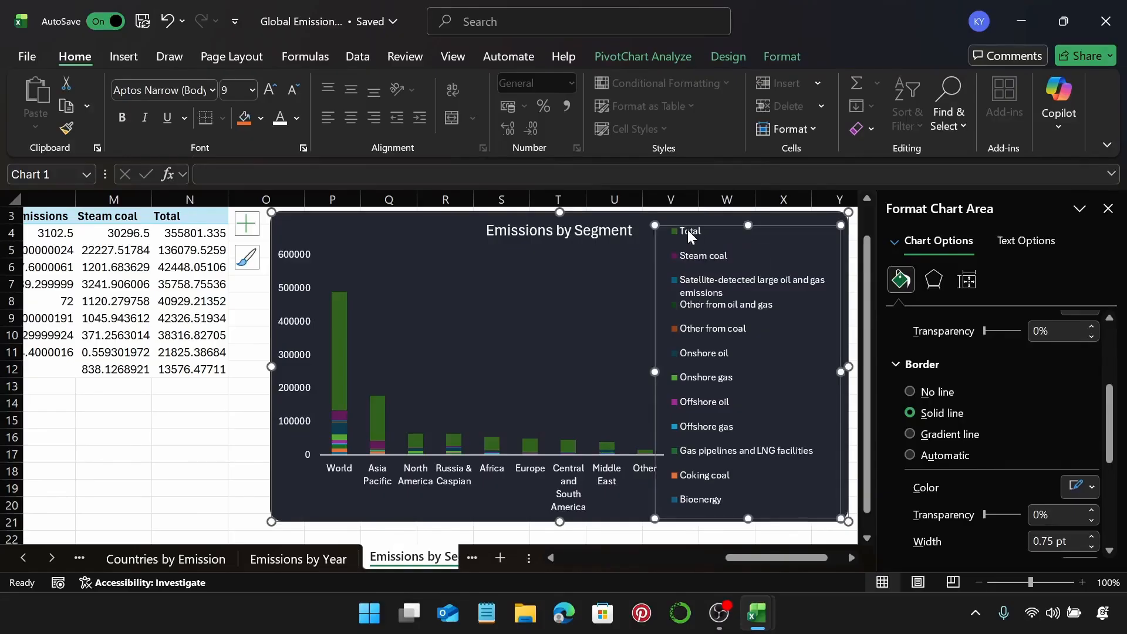
{"action": "left_click", "coordinate": [688, 231]}
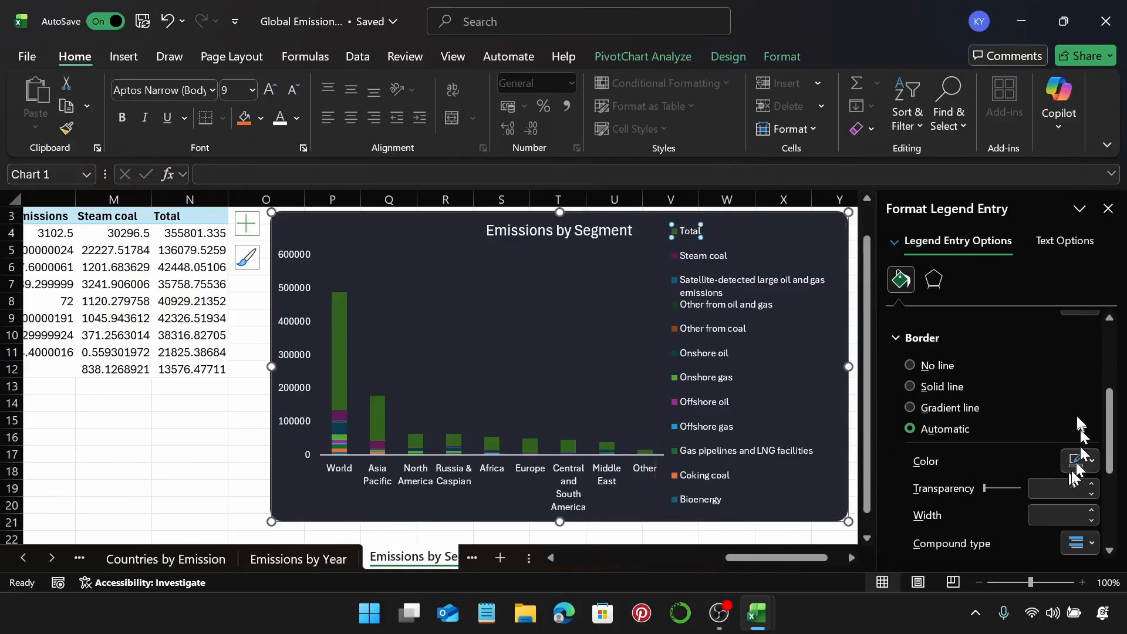
{"action": "scroll", "coordinate": [1075, 469], "scroll_direction": "up", "scroll_amount": 3}
{"action": "left_click", "coordinate": [1090, 488]}
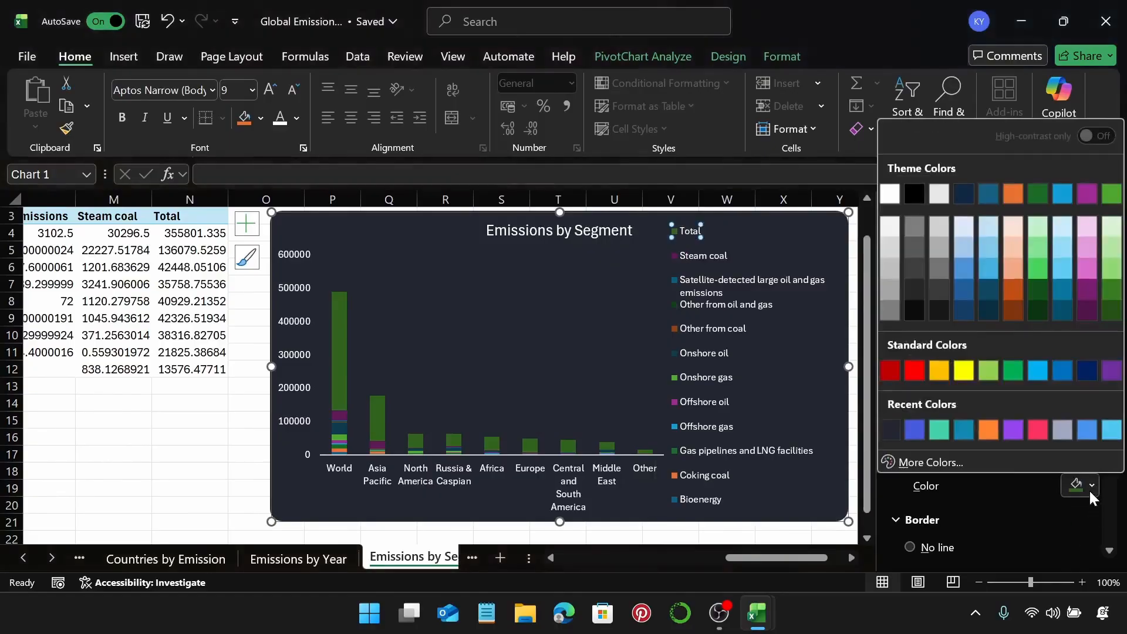
{"action": "key", "text": "Escape"}
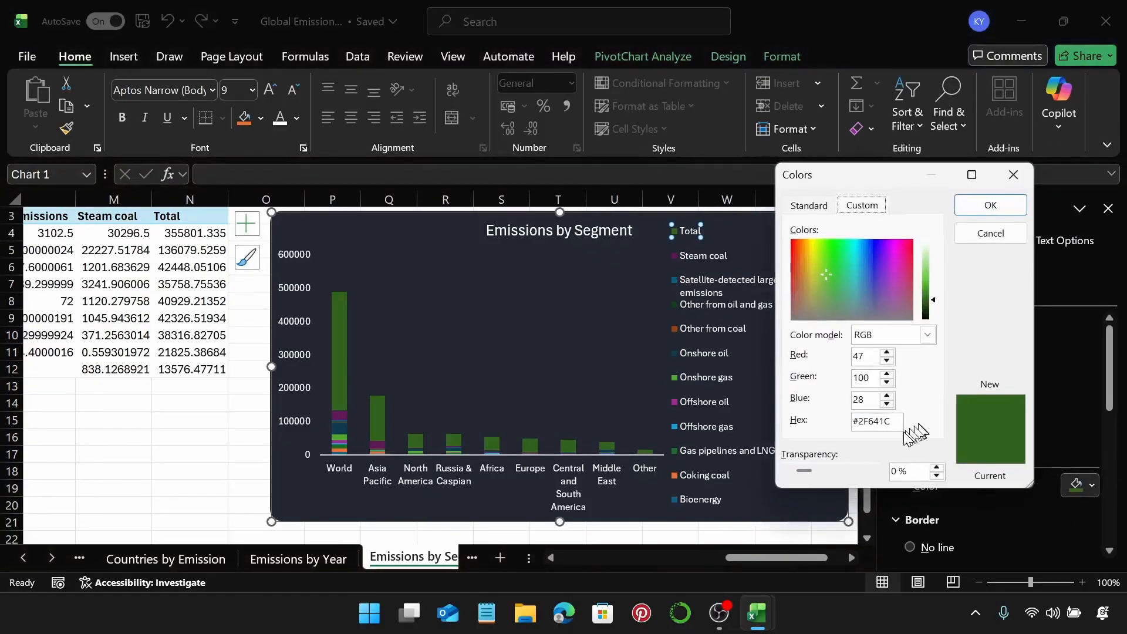
{"action": "left_click", "coordinate": [898, 423]}
{"action": "key", "text": "BackSpace"}
{"action": "key", "text": "BackSpace"}
{"action": "key", "text": "BackSpace"}
{"action": "key", "text": "BackSpace"}
{"action": "key", "text": "BackSpace"}
{"action": "key", "text": "BackSpace"}
{"action": "type", "text": "45"}
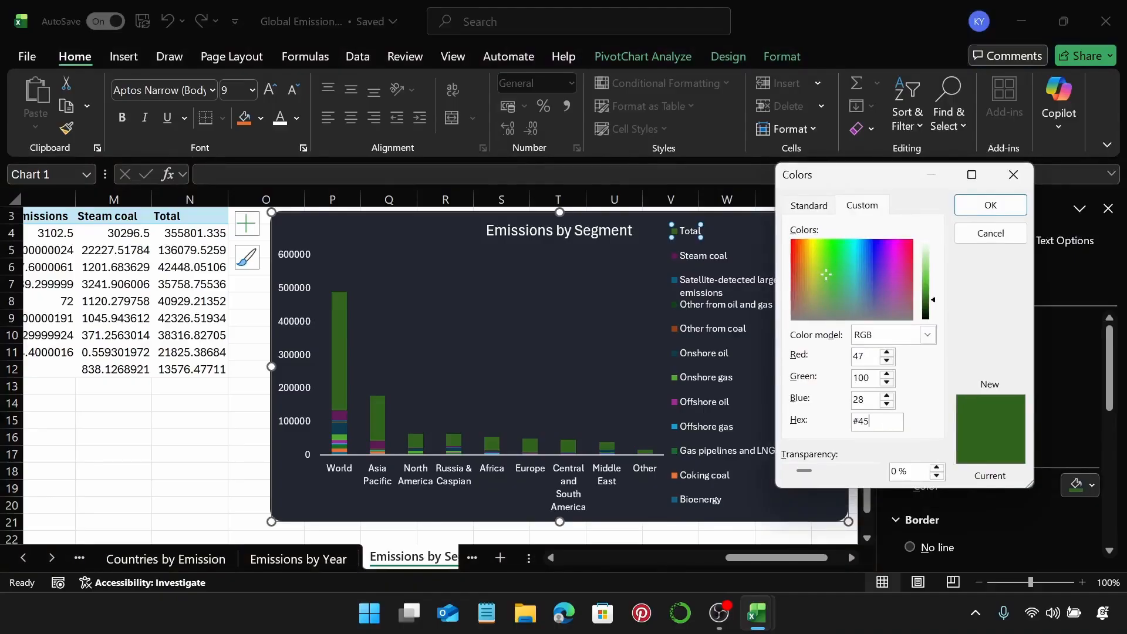
{"action": "type", "text": "5cdc"}
{"action": "key", "text": "Return"}
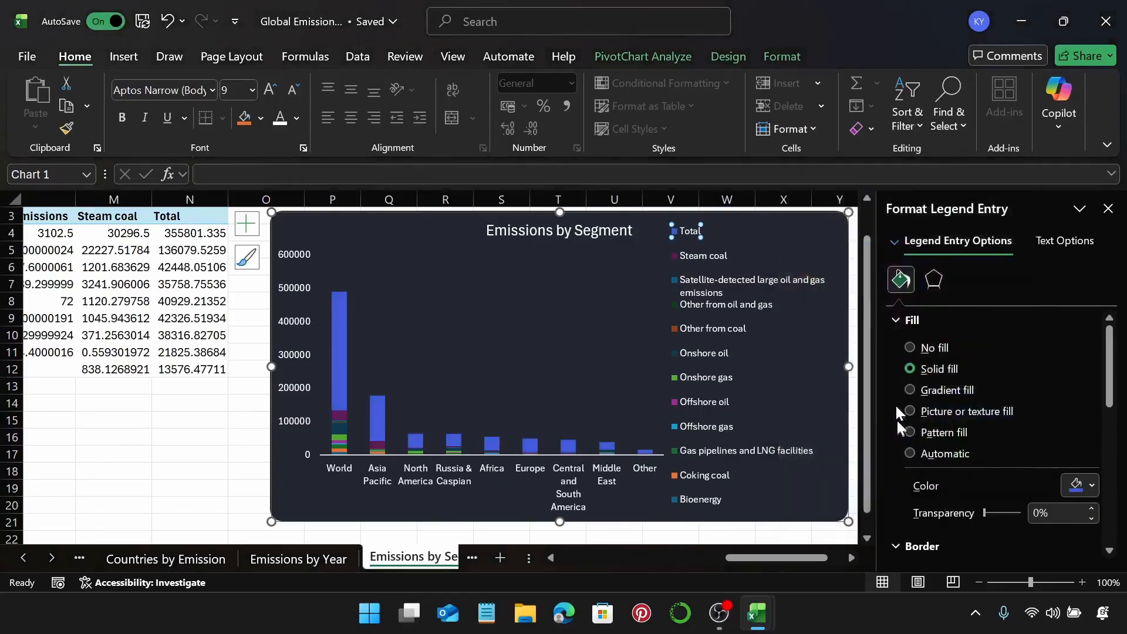
Set the fill of the Steam coal legend entry to the custom hex color #9546EF
{"action": "left_click", "coordinate": [710, 257]}
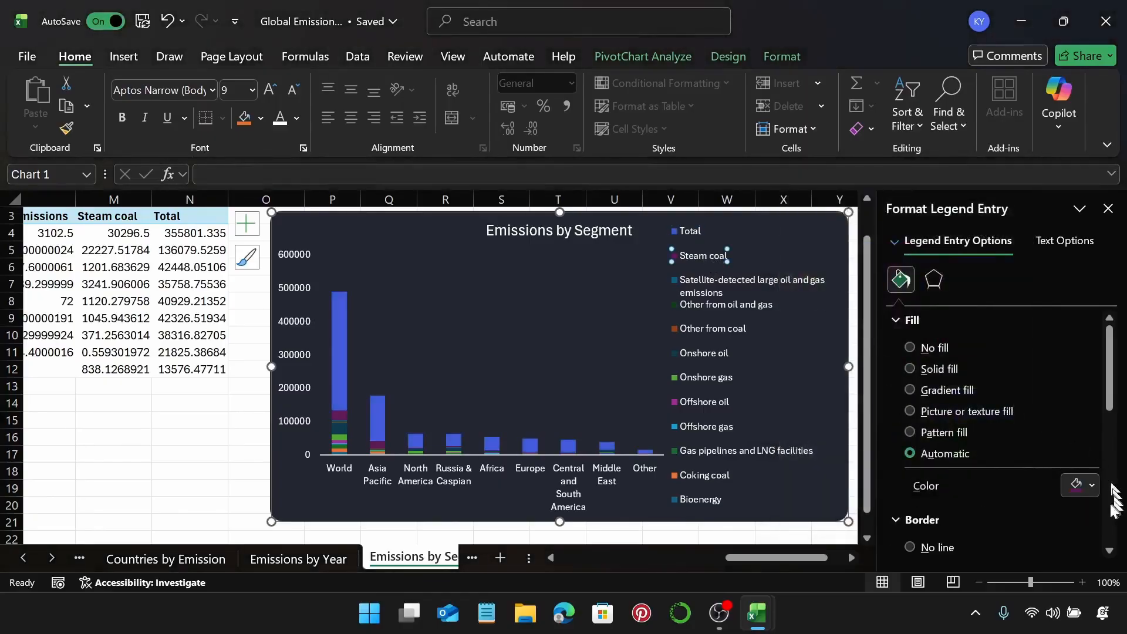
{"action": "left_click", "coordinate": [1078, 484]}
{"action": "left_click", "coordinate": [974, 459]}
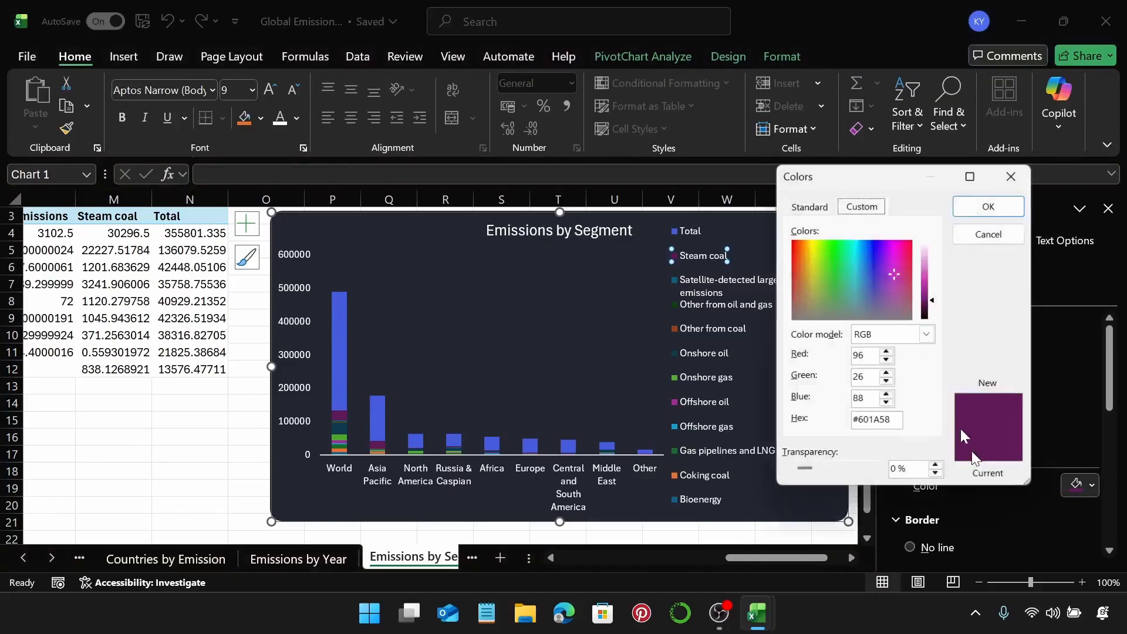
{"action": "left_click", "coordinate": [902, 421]}
{"action": "key", "text": "BackSpace"}
{"action": "key", "text": "BackSpace"}
{"action": "key", "text": "BackSpace"}
{"action": "key", "text": "BackSpace"}
{"action": "key", "text": "BackSpace"}
{"action": "key", "text": "BackSpace"}
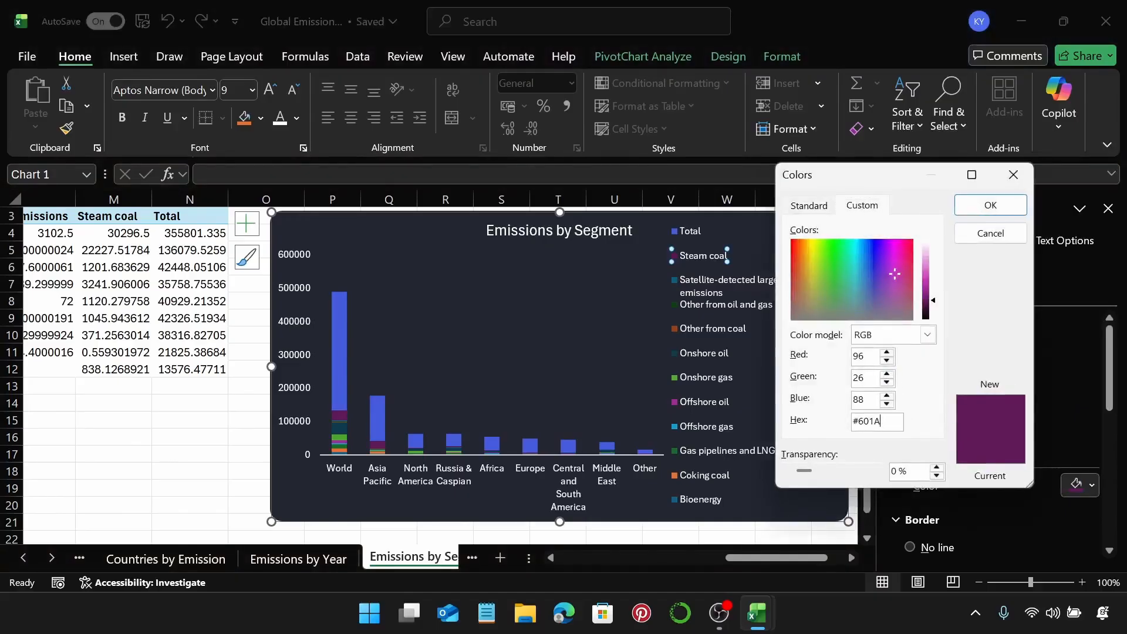
{"action": "type", "text": "95444"}
{"action": "type", "text": "6"}
{"action": "type", "text": "e"}
{"action": "left_click", "coordinate": [880, 422]}
{"action": "key", "text": "BackSpace"}
{"action": "key", "text": "BackSpace"}
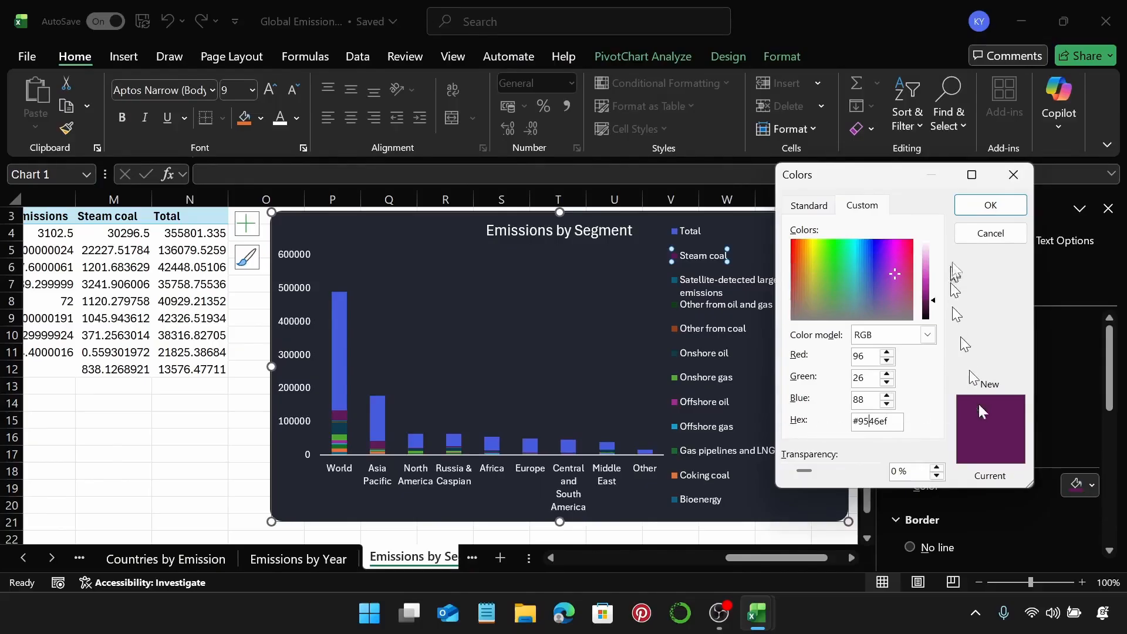
{"action": "left_click", "coordinate": [975, 208]}
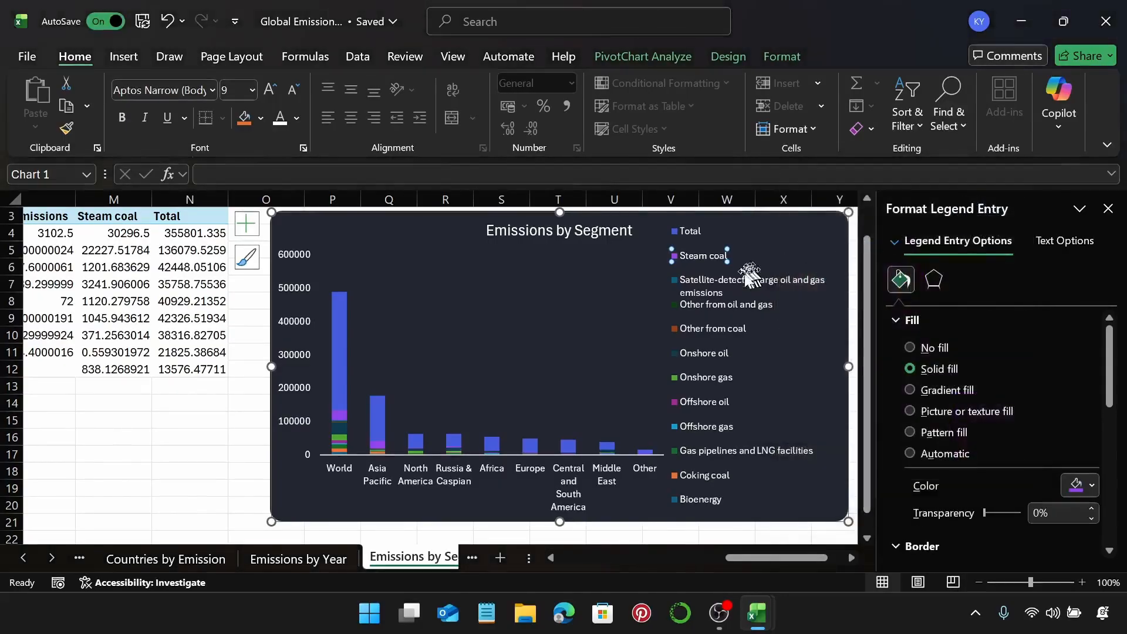
Set the fill of the Satellite-detected large oil and gas emissions legend entry to the custom hex color #FB3364
{"action": "left_click", "coordinate": [739, 280]}
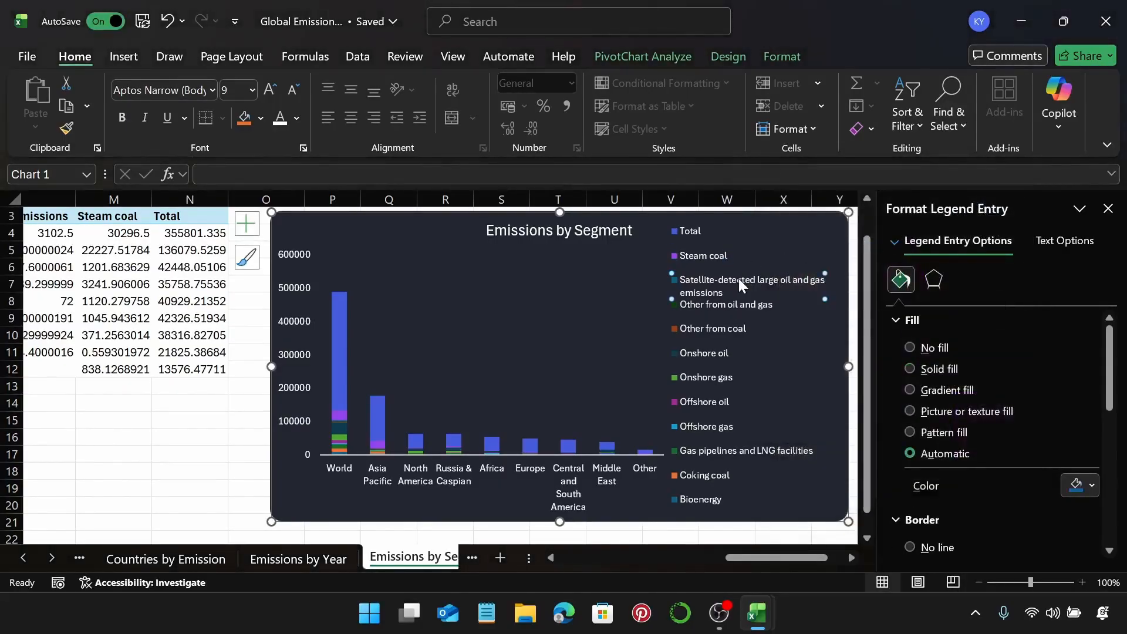
{"action": "left_click", "coordinate": [1079, 485]}
{"action": "left_click", "coordinate": [931, 461]}
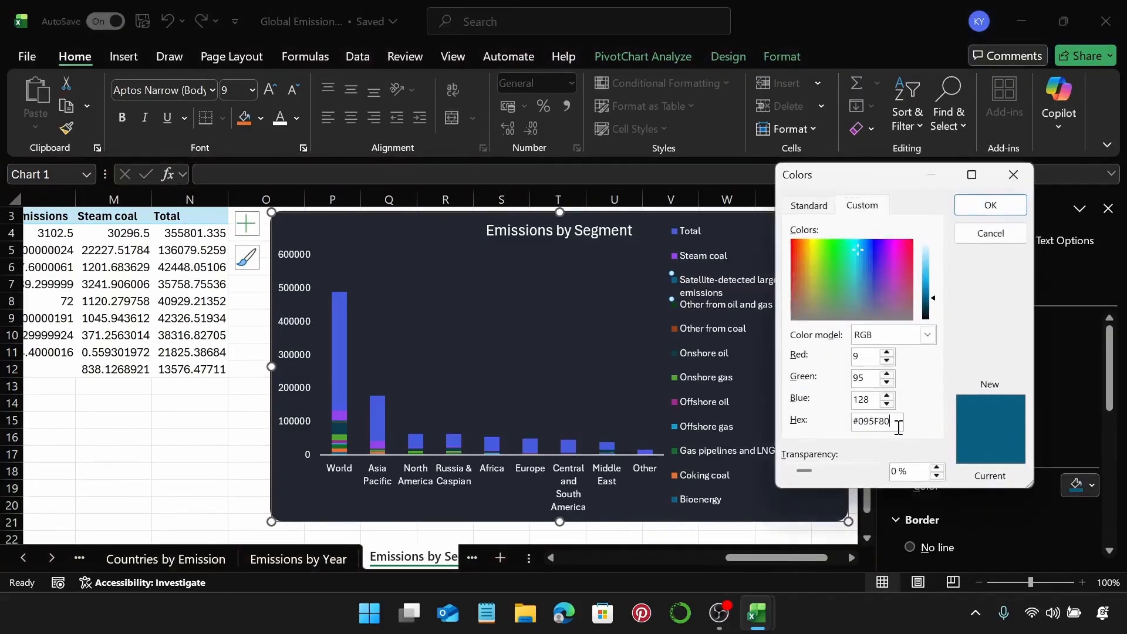
{"action": "left_click", "coordinate": [898, 427]}
{"action": "key", "text": "BackSpace"}
{"action": "key", "text": "BackSpace"}
{"action": "key", "text": "BackSpace"}
{"action": "key", "text": "BackSpace"}
{"action": "key", "text": "BackSpace"}
{"action": "key", "text": "BackSpace"}
{"action": "type", "text": "fb3364"}
{"action": "key", "text": "Return"}
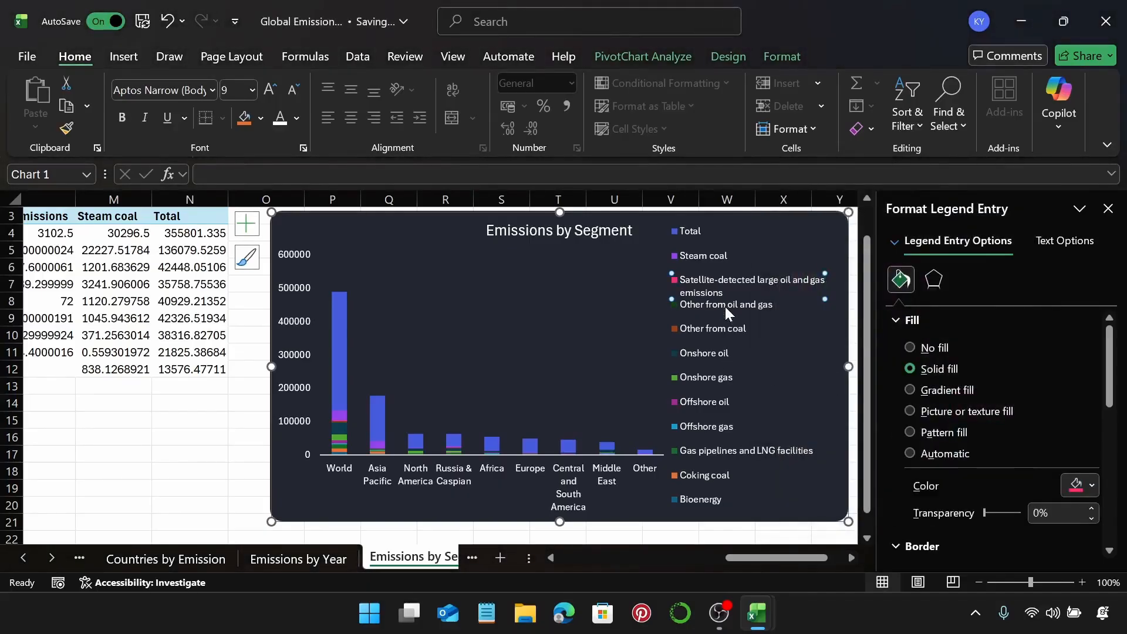
Set the fill of the Other from oil and gas legend entry to the custom hex color #FF852F
{"action": "left_click", "coordinate": [724, 307]}
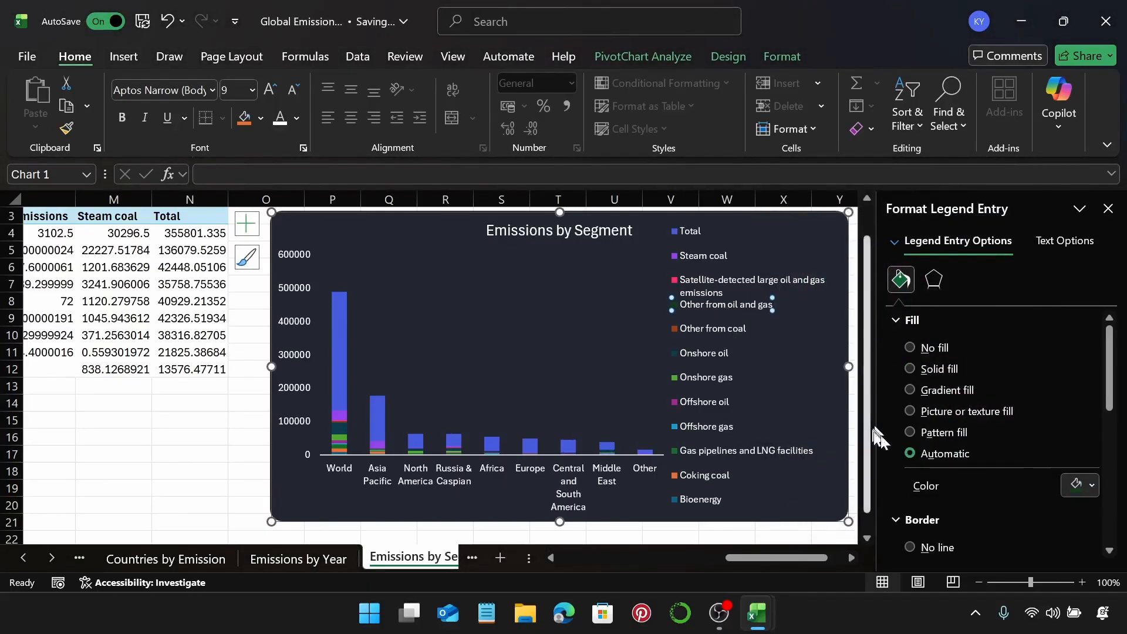
{"action": "left_click", "coordinate": [1069, 485]}
{"action": "left_click", "coordinate": [991, 463]}
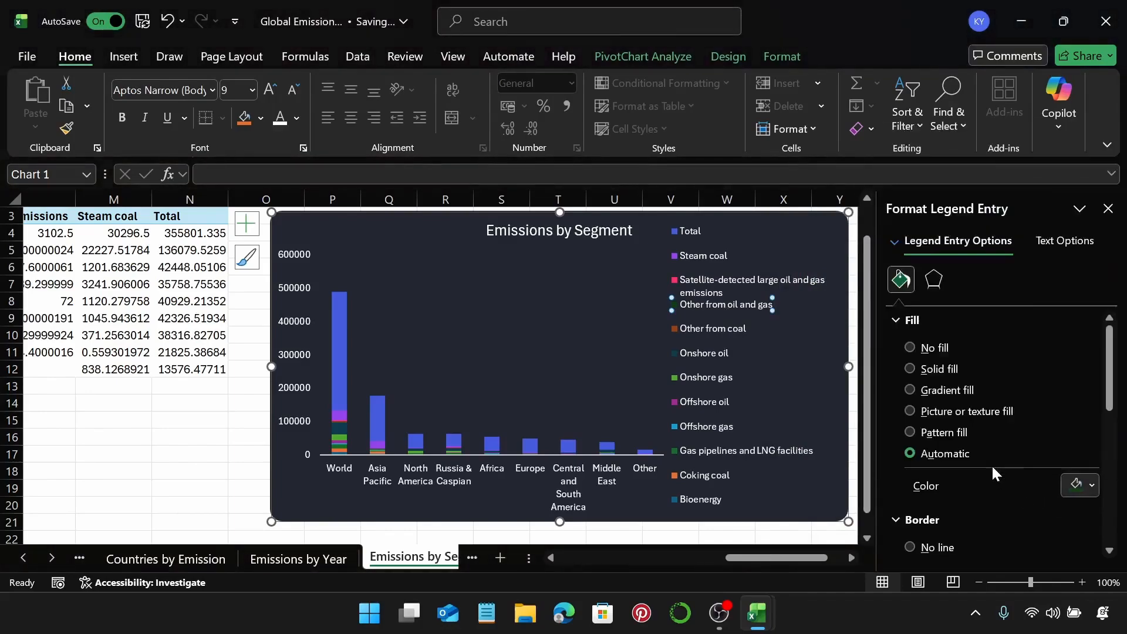
{"action": "left_click", "coordinate": [903, 423]}
{"action": "key", "text": "BackSpace"}
{"action": "key", "text": "BackSpace"}
{"action": "key", "text": "BackSpace"}
{"action": "key", "text": "BackSpace"}
{"action": "key", "text": "BackSpace"}
{"action": "key", "text": "BackSpace"}
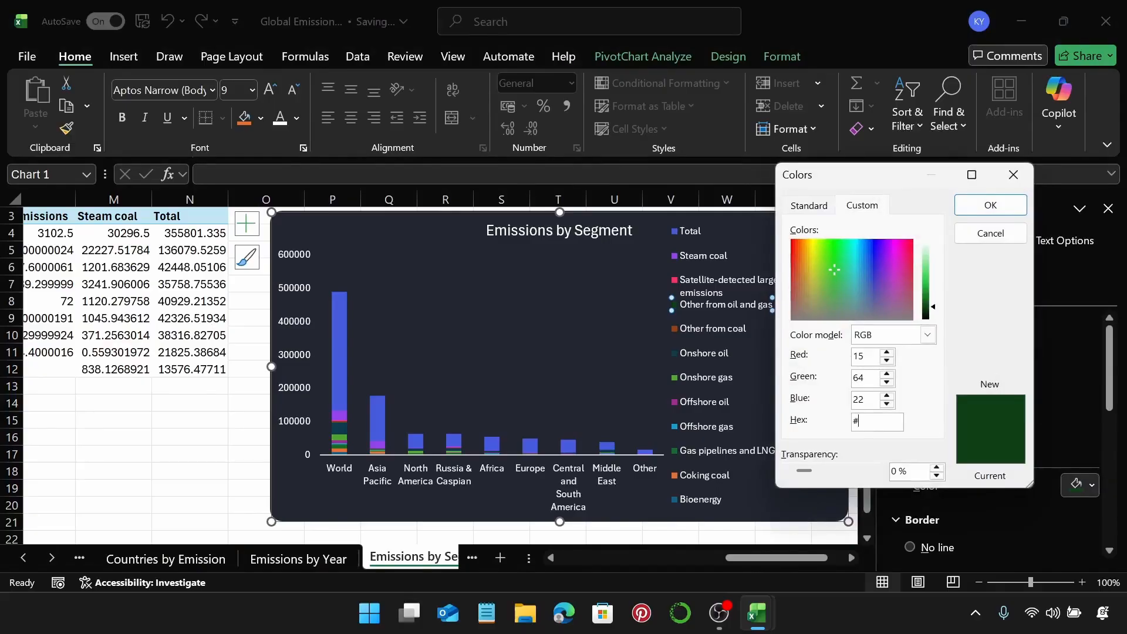
{"action": "type", "text": "ff852f"}
{"action": "left_click", "coordinate": [966, 206]}
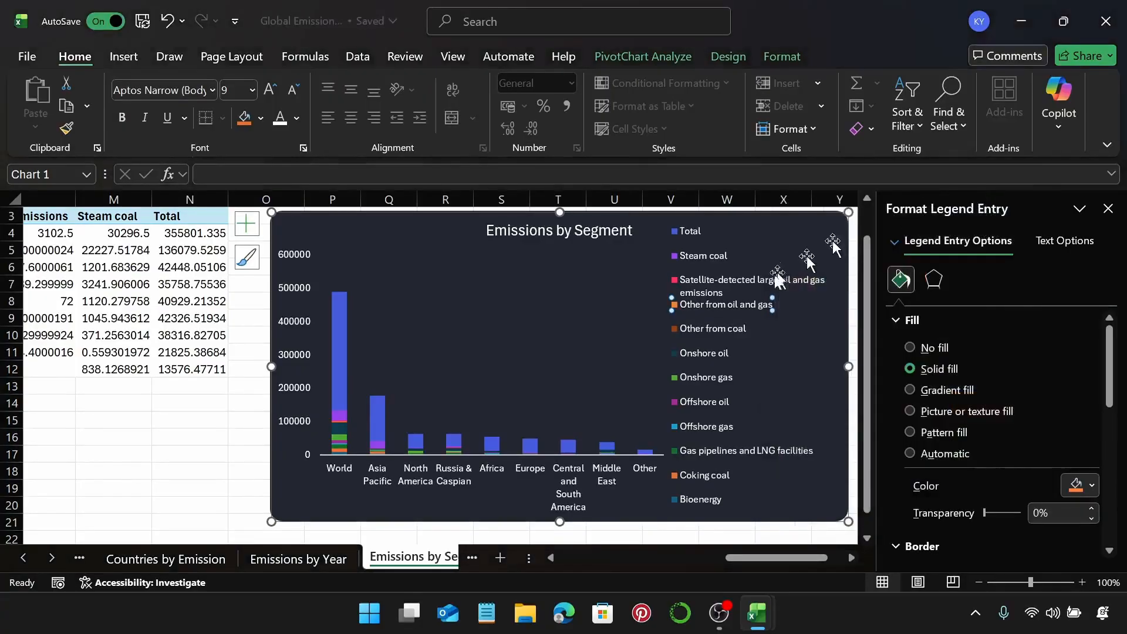
Set the fill of the Other from coal legend entry to the custom hex color #0F57AC
{"action": "left_click", "coordinate": [702, 326]}
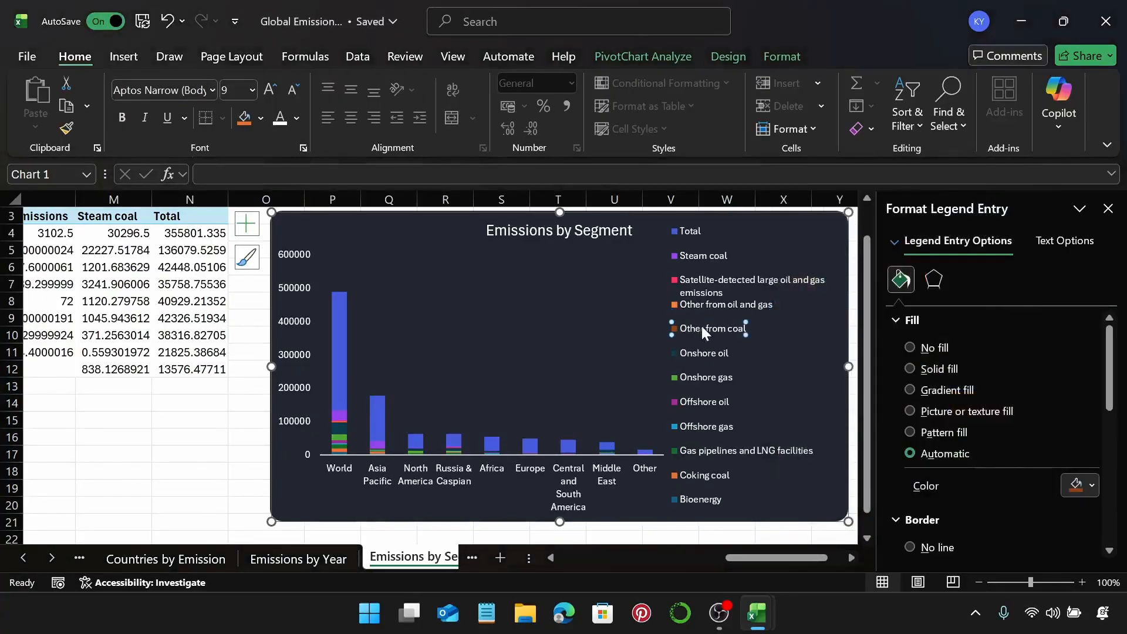
{"action": "left_click", "coordinate": [1059, 488]}
{"action": "left_click", "coordinate": [969, 463]}
{"action": "left_click", "coordinate": [895, 422]}
{"action": "key", "text": "BackSpace"}
{"action": "key", "text": "BackSpace"}
{"action": "key", "text": "BackSpace"}
{"action": "key", "text": "BackSpace"}
{"action": "key", "text": "BackSpace"}
{"action": "key", "text": "BackSpace"}
{"action": "key", "text": "BackSpace"}
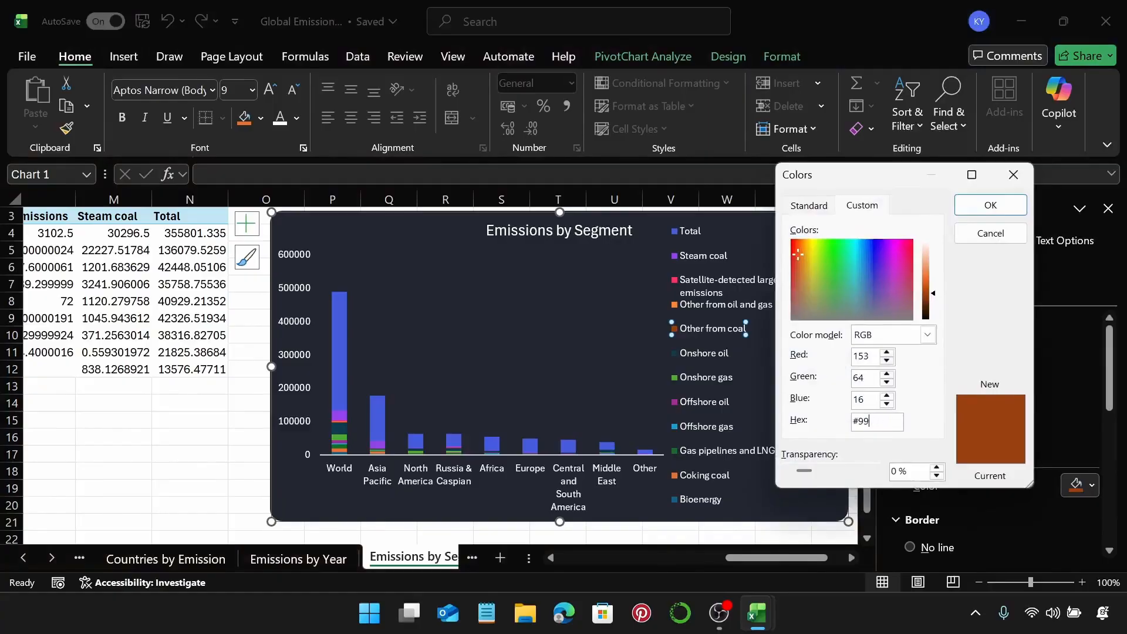
{"action": "type", "text": "#0f89a"}
{"action": "key", "text": "BackSpace"}
{"action": "key", "text": "BackSpace"}
{"action": "key", "text": "BackSpace"}
{"action": "key", "text": "BackSpace"}
{"action": "key", "text": "BackSpace"}
{"action": "type", "text": "0f57ac"}
{"action": "key", "text": "Return"}
Set the fill of the Onshore oil legend entry to a custom teal-blue color by hex code
{"action": "left_click", "coordinate": [724, 358]}
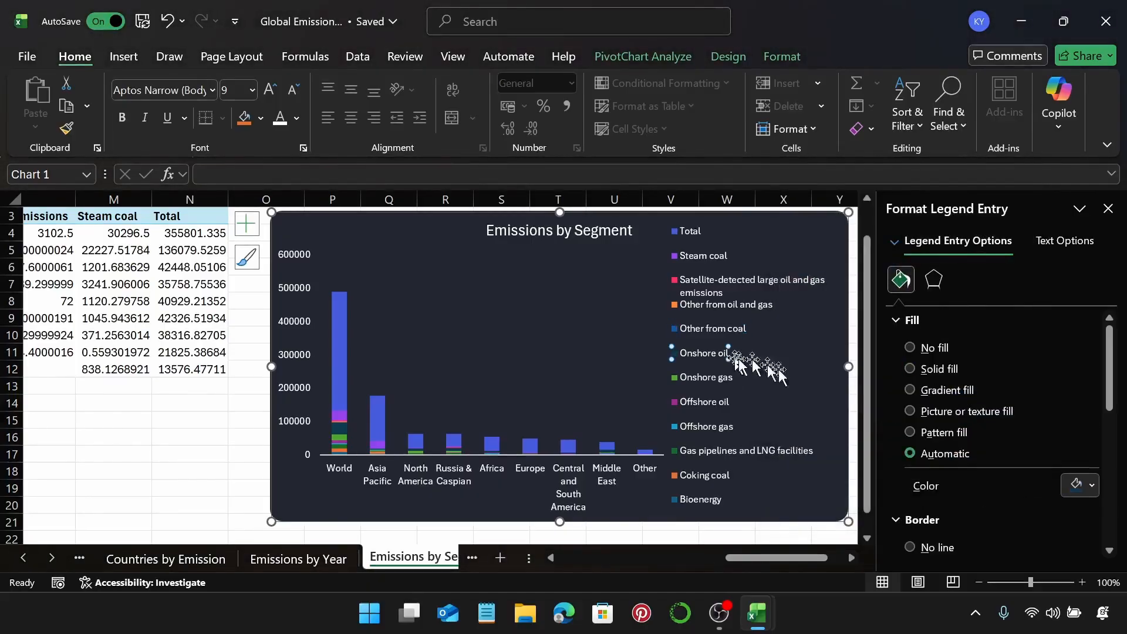
{"action": "left_click", "coordinate": [1075, 486]}
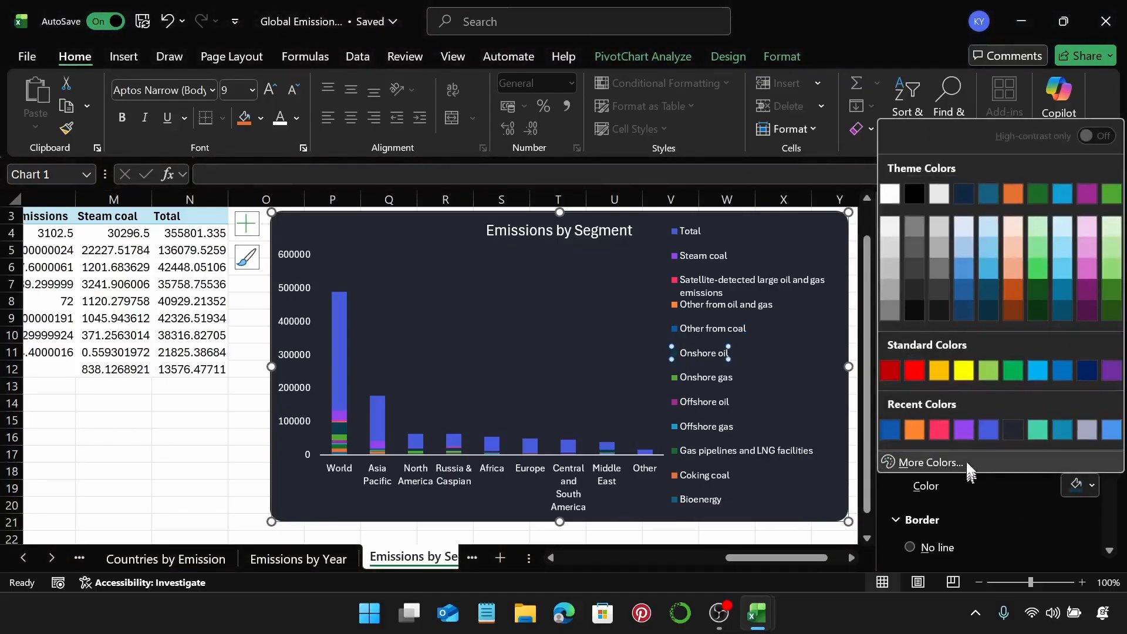
{"action": "left_click", "coordinate": [966, 465]}
{"action": "left_click", "coordinate": [898, 422]}
{"action": "key", "text": "BackSpace"}
{"action": "key", "text": "BackSpace"}
{"action": "key", "text": "BackSpace"}
{"action": "key", "text": "BackSpace"}
{"action": "key", "text": "BackSpace"}
{"action": "key", "text": "BackSpace"}
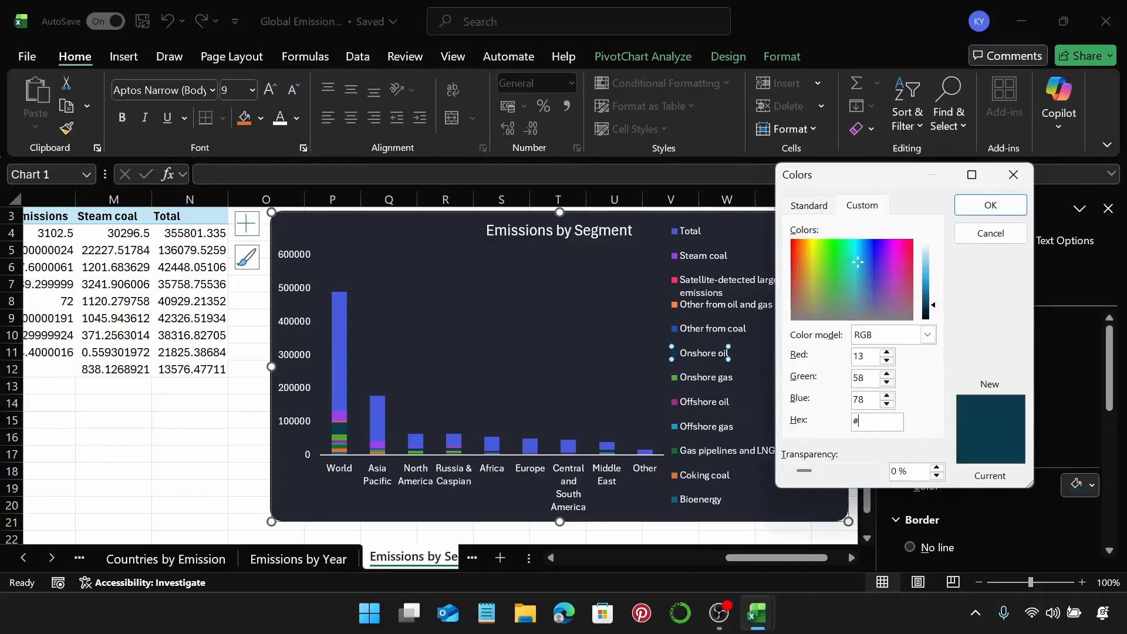
{"action": "type", "text": "0"}
{"action": "type", "text": "f809"}
{"action": "type", "text": "9"}
{"action": "type", "text": "af"}
{"action": "left_click", "coordinate": [994, 212]}
Set the fill of the Onshore gas legend entry to the custom hex color #480CA8
{"action": "left_click", "coordinate": [720, 376]}
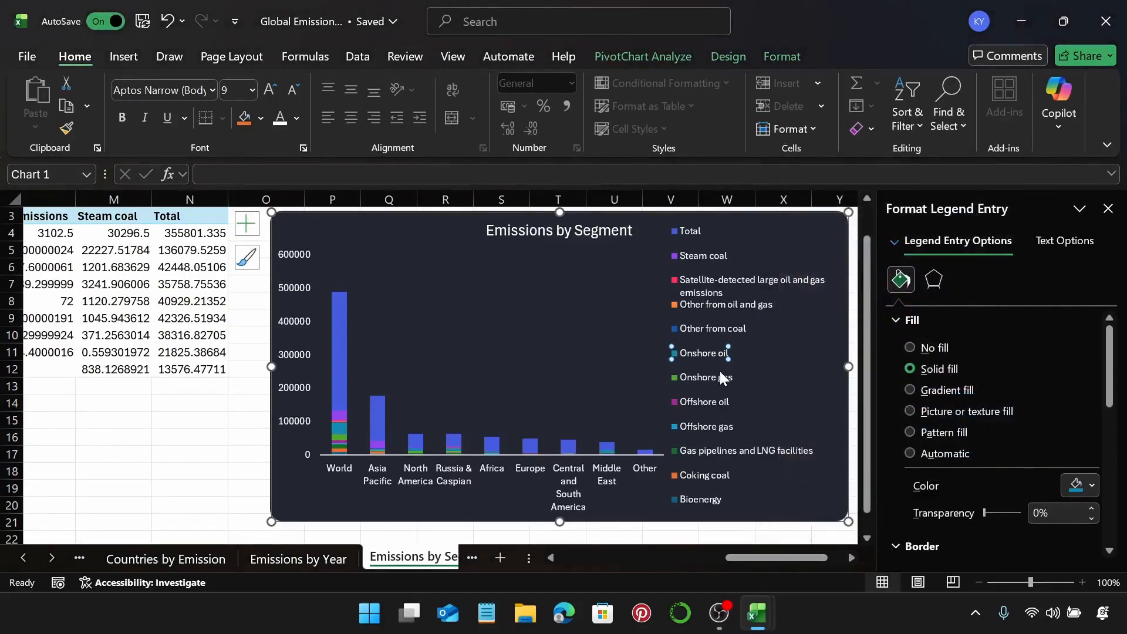
{"action": "left_click", "coordinate": [1093, 488]}
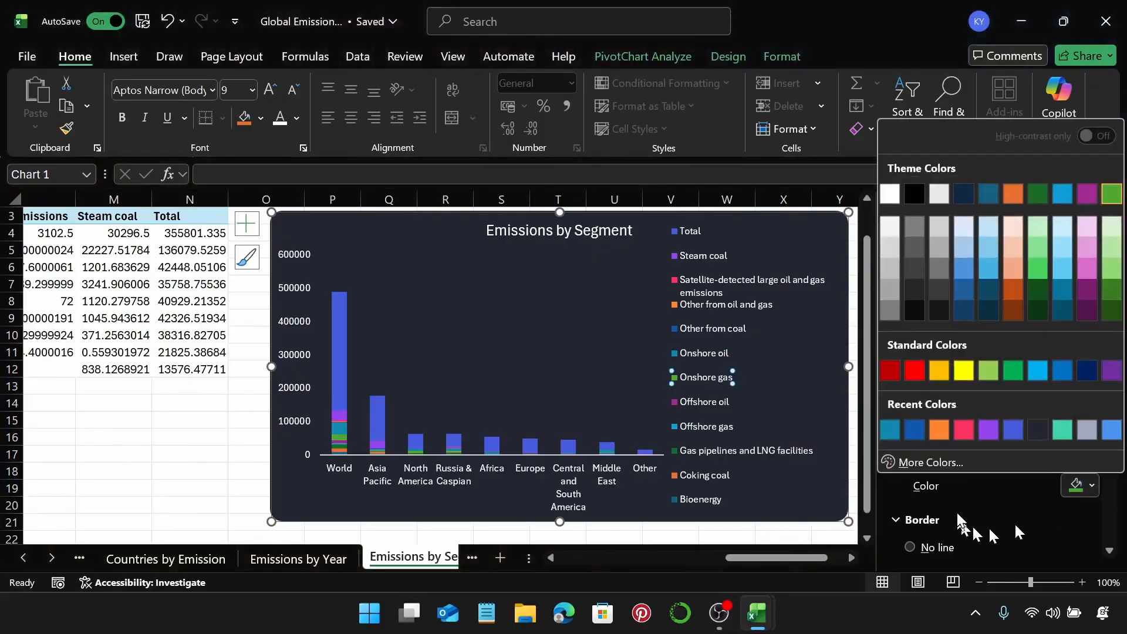
{"action": "left_click", "coordinate": [966, 463]}
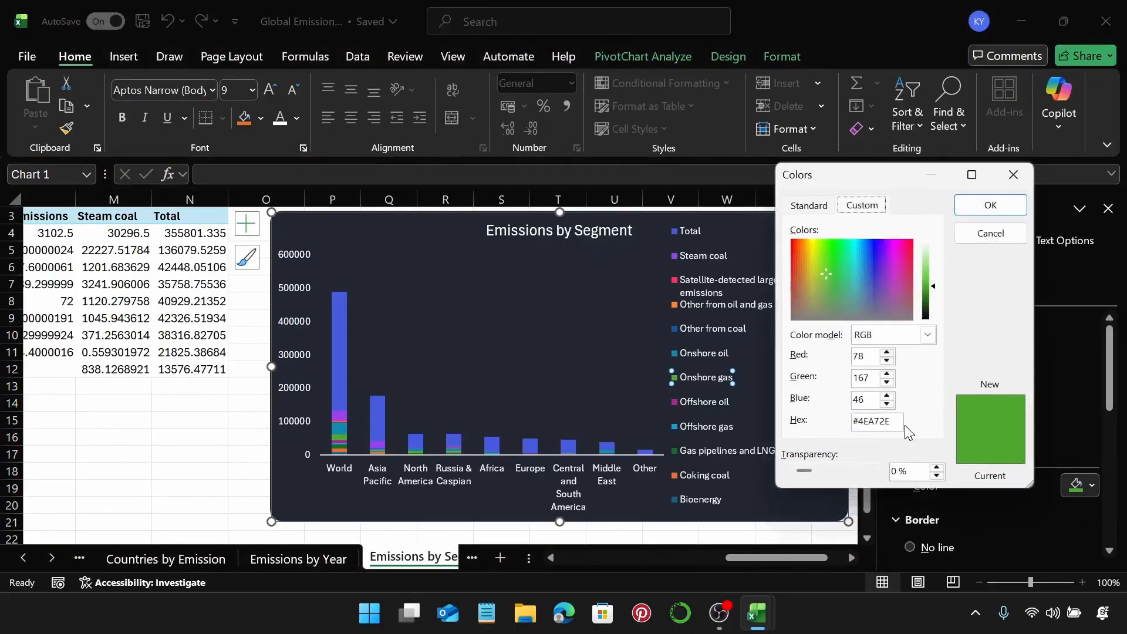
{"action": "left_click", "coordinate": [901, 421]}
{"action": "key", "text": "BackSpace"}
{"action": "key", "text": "BackSpace"}
{"action": "key", "text": "BackSpace"}
{"action": "key", "text": "BackSpace"}
{"action": "key", "text": "BackSpace"}
{"action": "key", "text": "BackSpace"}
{"action": "type", "text": "480ca8"}
{"action": "key", "text": "Tab"}
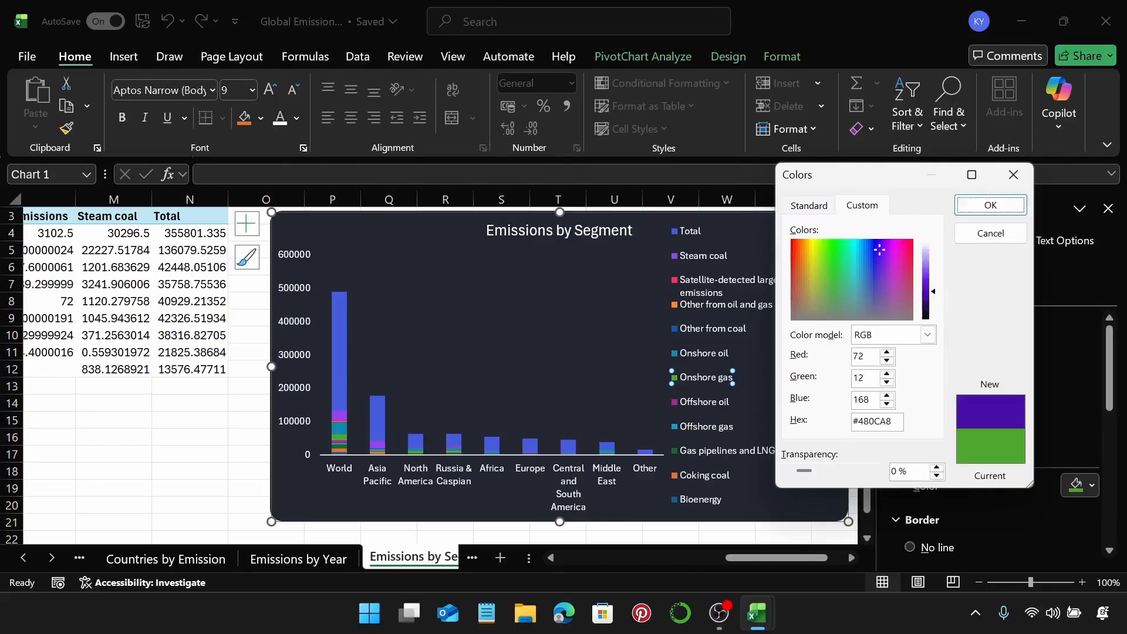
{"action": "key", "text": "Return"}
Set the fill of the Offshore oil legend entry to a custom mint-green color by hex code
{"action": "left_click", "coordinate": [707, 403]}
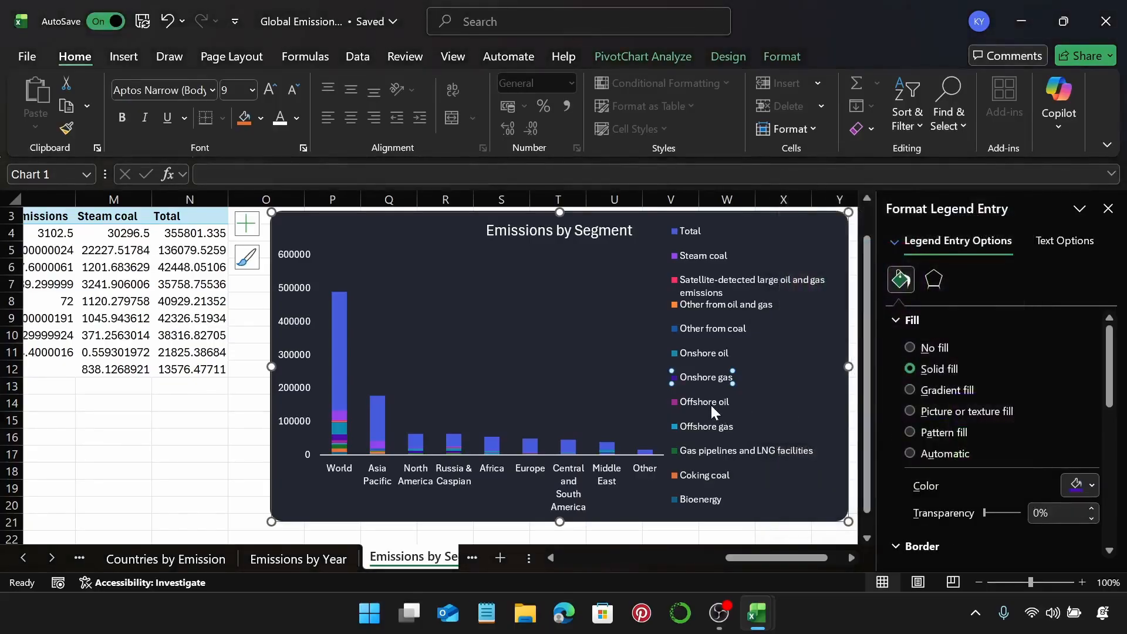
{"action": "left_click", "coordinate": [1085, 488]}
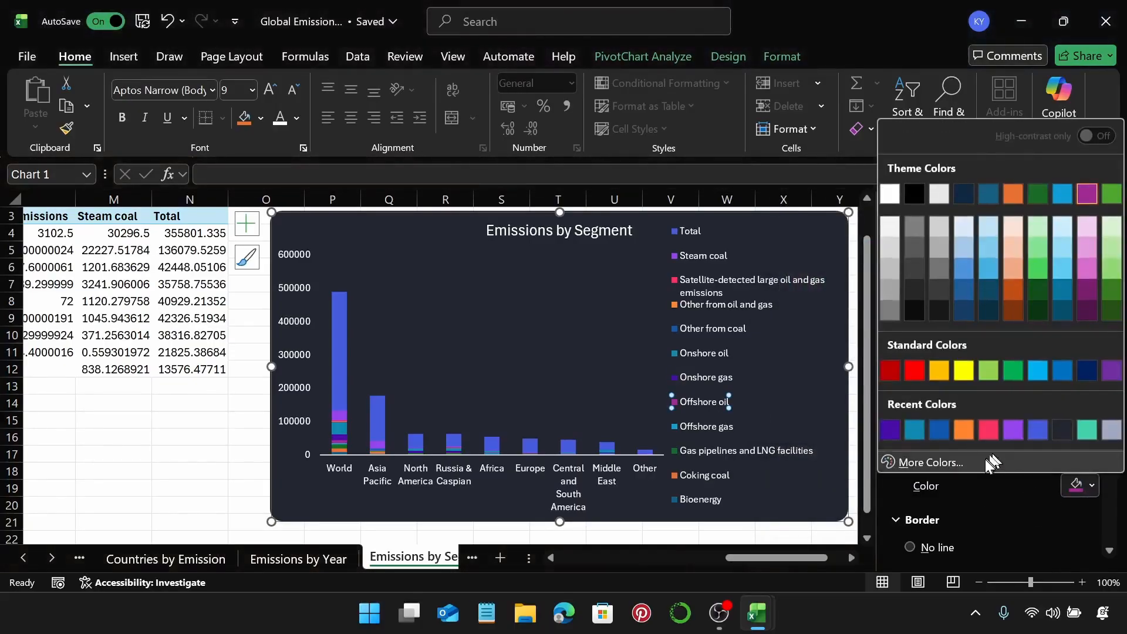
{"action": "left_click", "coordinate": [930, 462]}
{"action": "left_click", "coordinate": [900, 419]}
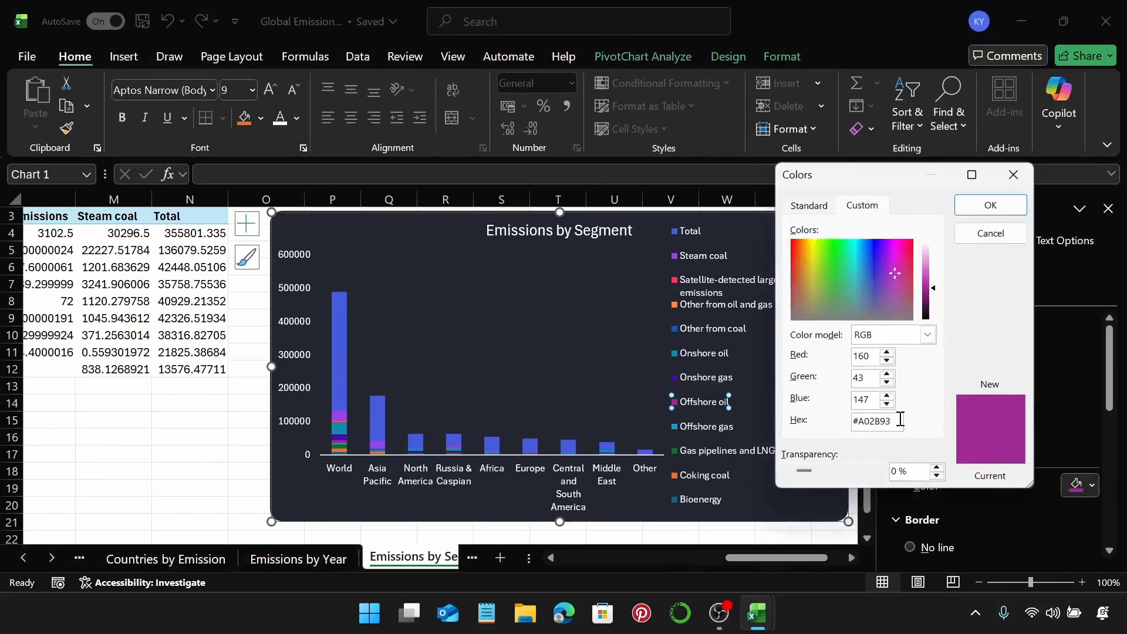
{"action": "key", "text": "BackSpace"}
{"action": "key", "text": "BackSpace"}
{"action": "key", "text": "BackSpace"}
{"action": "key", "text": "BackSpace"}
{"action": "key", "text": "BackSpace"}
{"action": "key", "text": "BackSpace"}
{"action": "type", "text": "43d2a"}
{"action": "key", "text": "Return"}
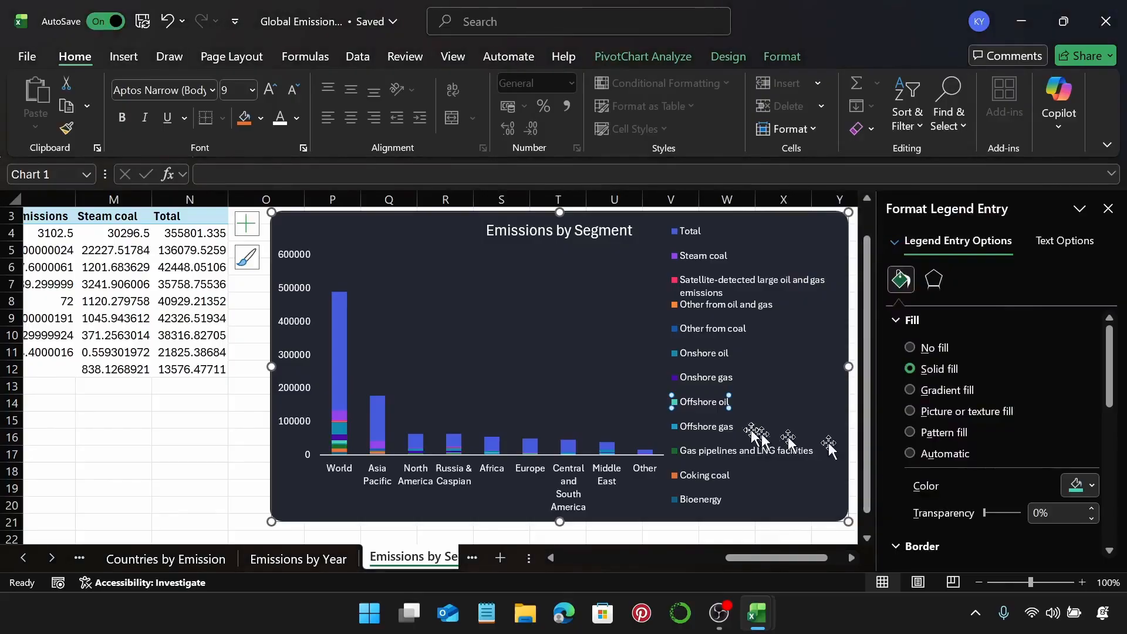
Set the fill of the Offshore gas legend entry to a custom indigo-blue color by hex code
{"action": "left_click", "coordinate": [706, 426]}
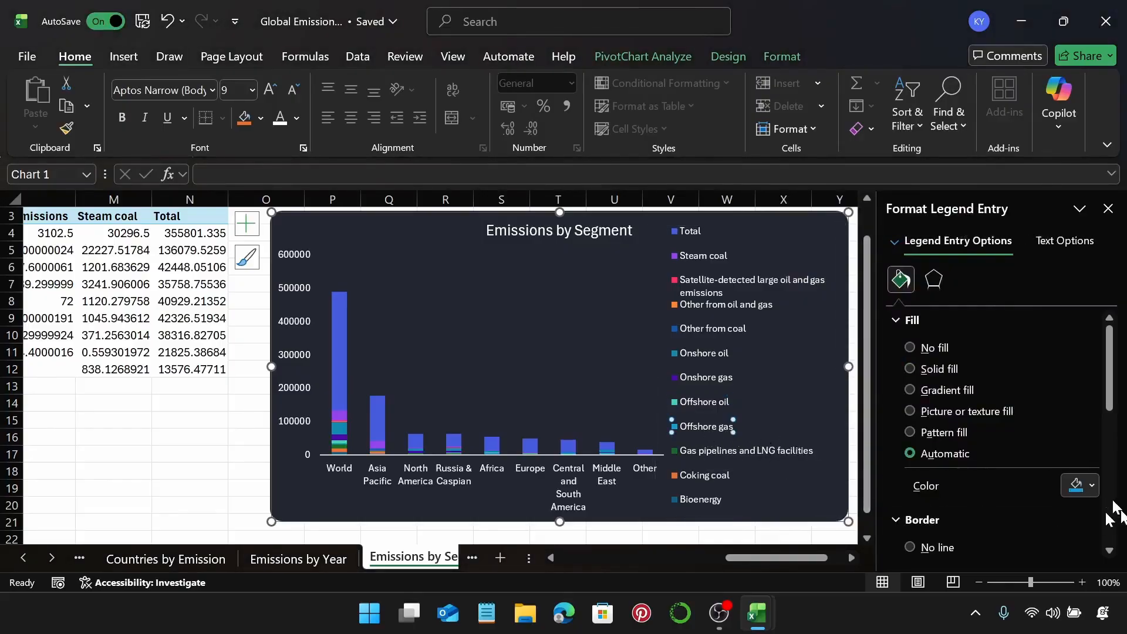
{"action": "left_click", "coordinate": [1083, 485]}
{"action": "left_click", "coordinate": [935, 458]}
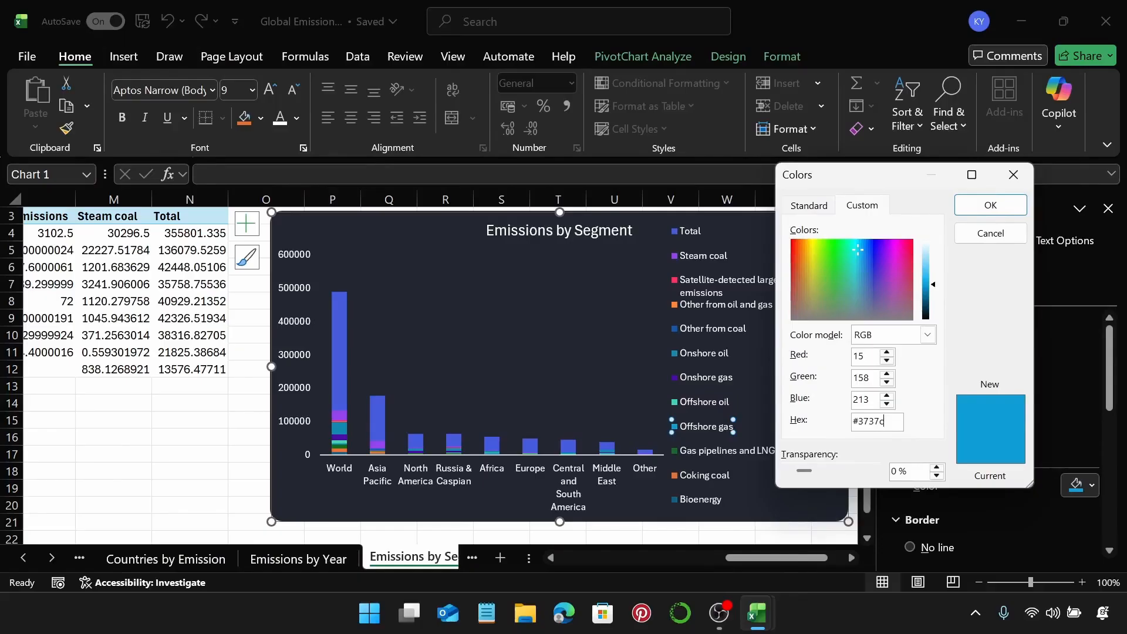
{"action": "key", "text": "Return"}
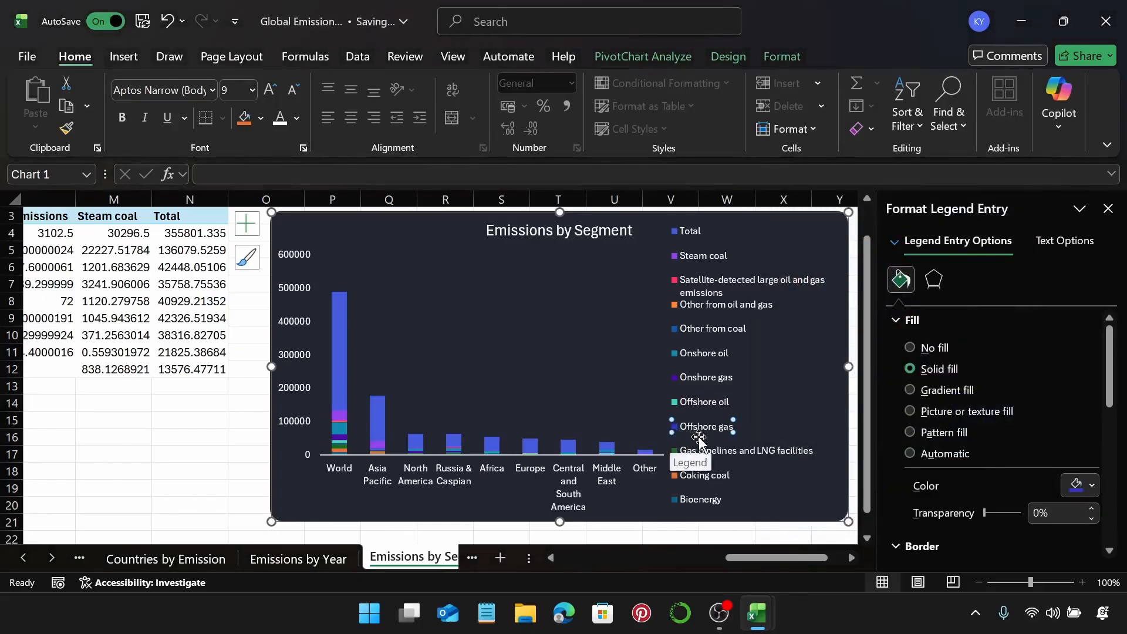
Set the fill of the Gas pipelines and LNG facilities legend entry to the custom hex color #A1A9C0
{"action": "left_click", "coordinate": [753, 462]}
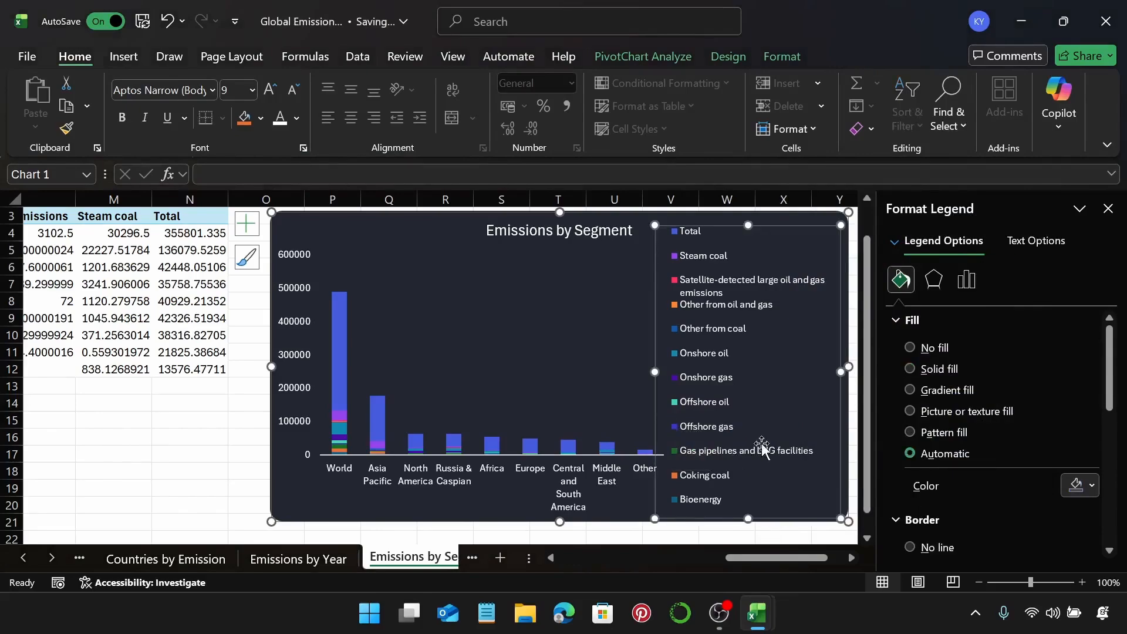
{"action": "left_click", "coordinate": [761, 447]}
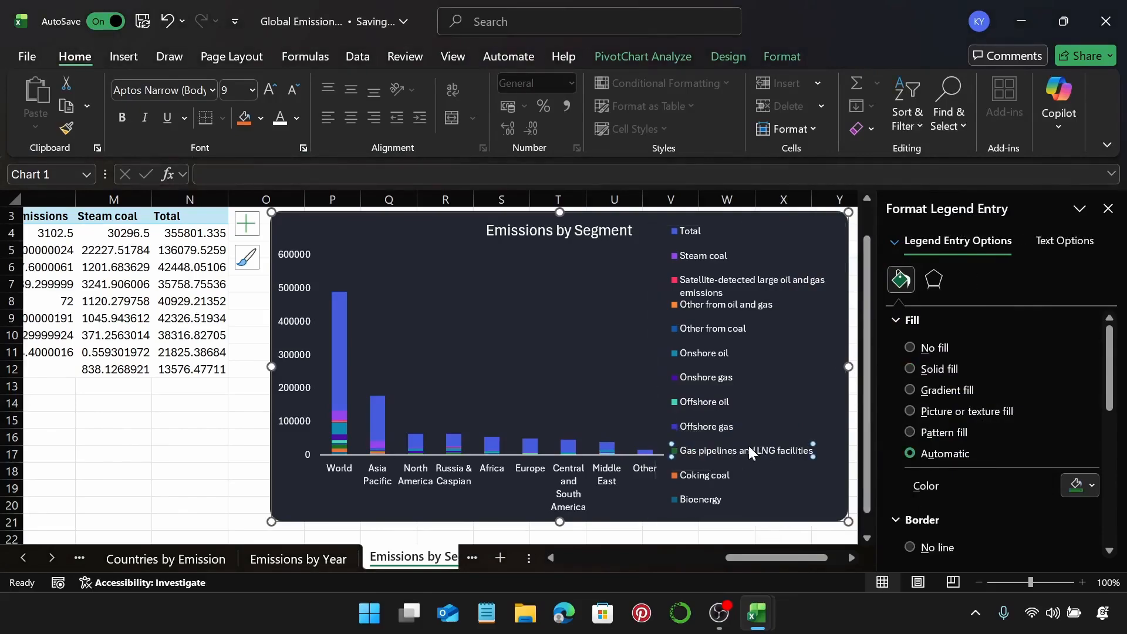
{"action": "left_click", "coordinate": [1080, 484]}
{"action": "left_click", "coordinate": [1080, 484]}
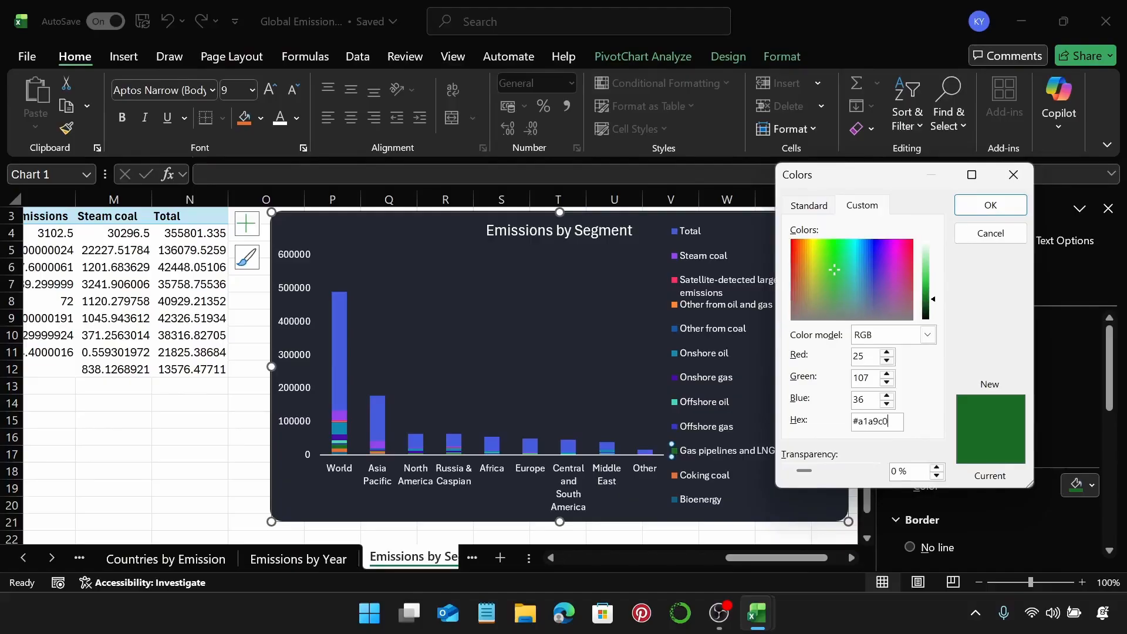
{"action": "key", "text": "Escape"}
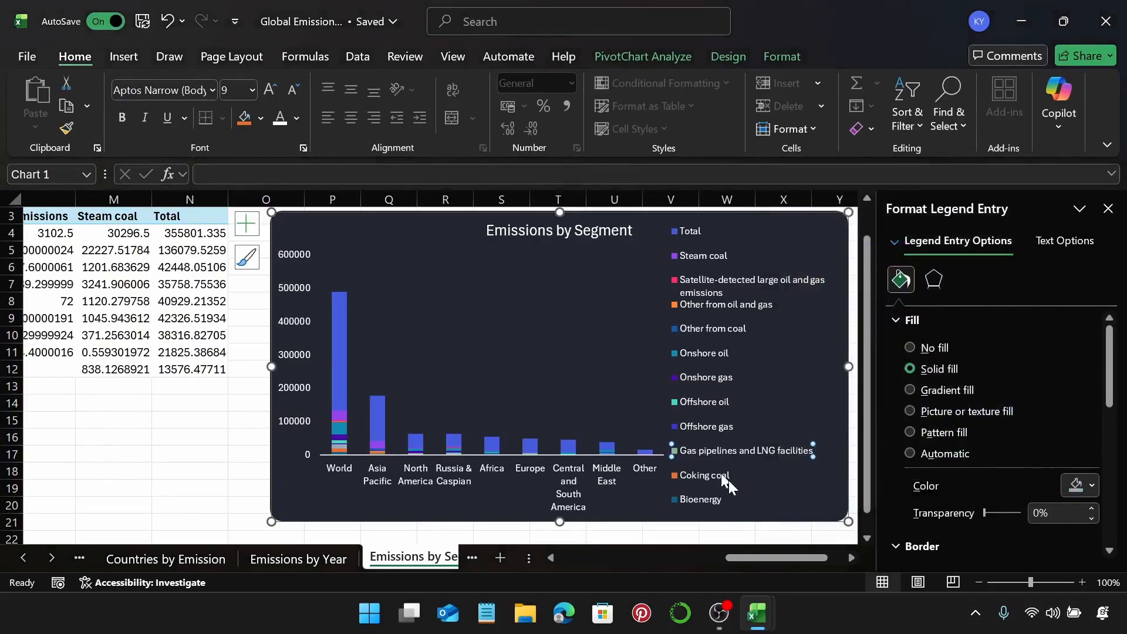
Set the fill of the Coking coal legend entry to the custom hex color #4895EF
{"action": "left_click", "coordinate": [1083, 486]}
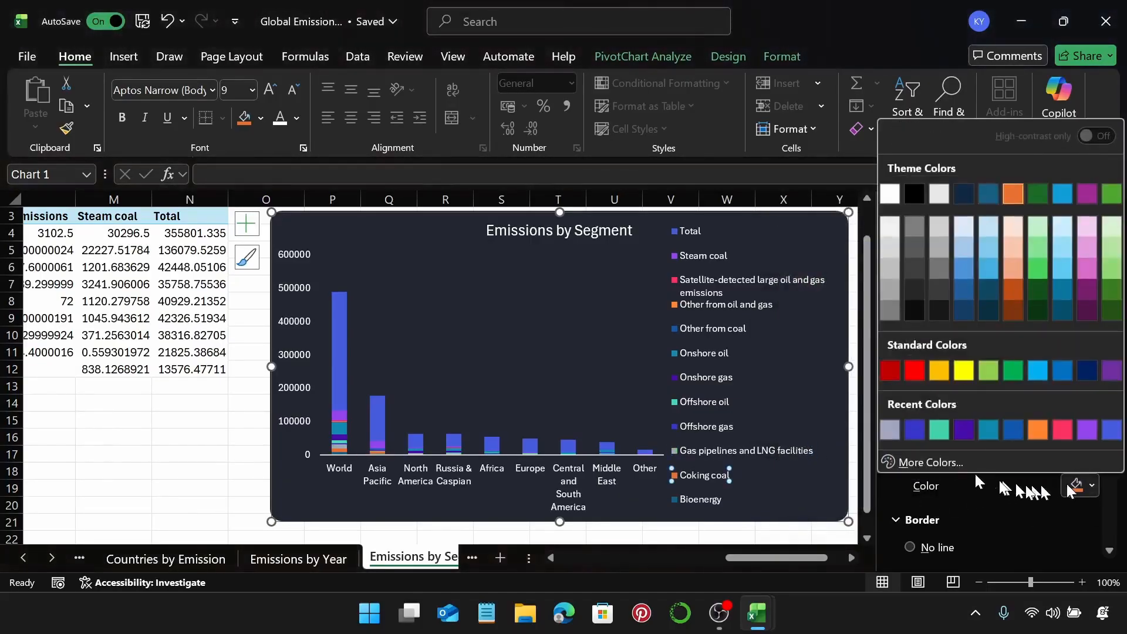
{"action": "left_click", "coordinate": [931, 463]}
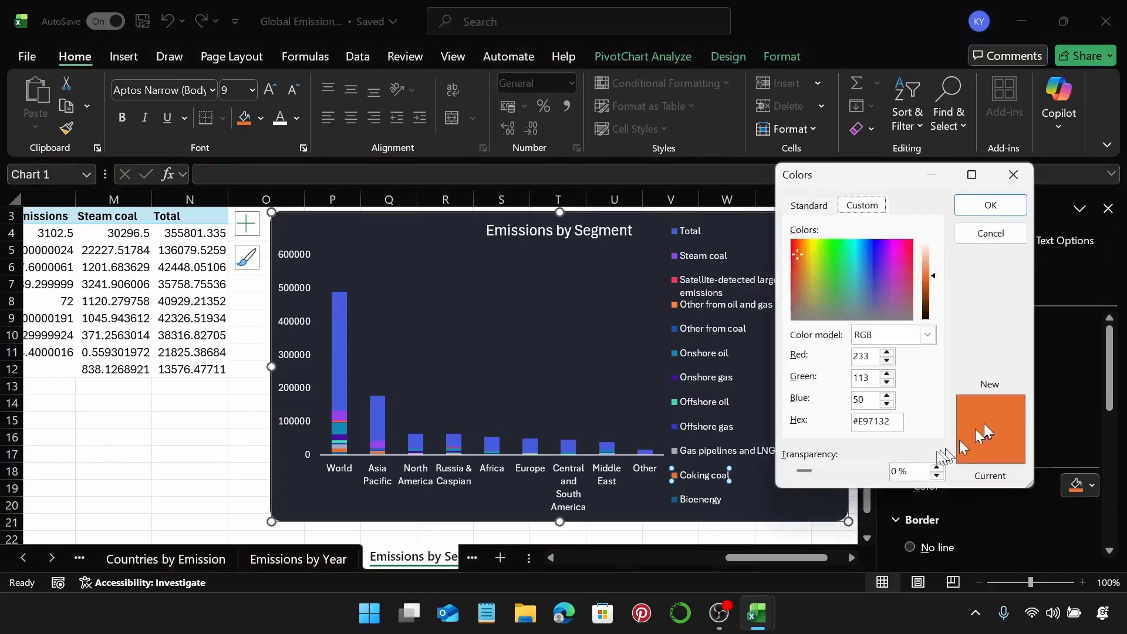
{"action": "left_click", "coordinate": [901, 427]}
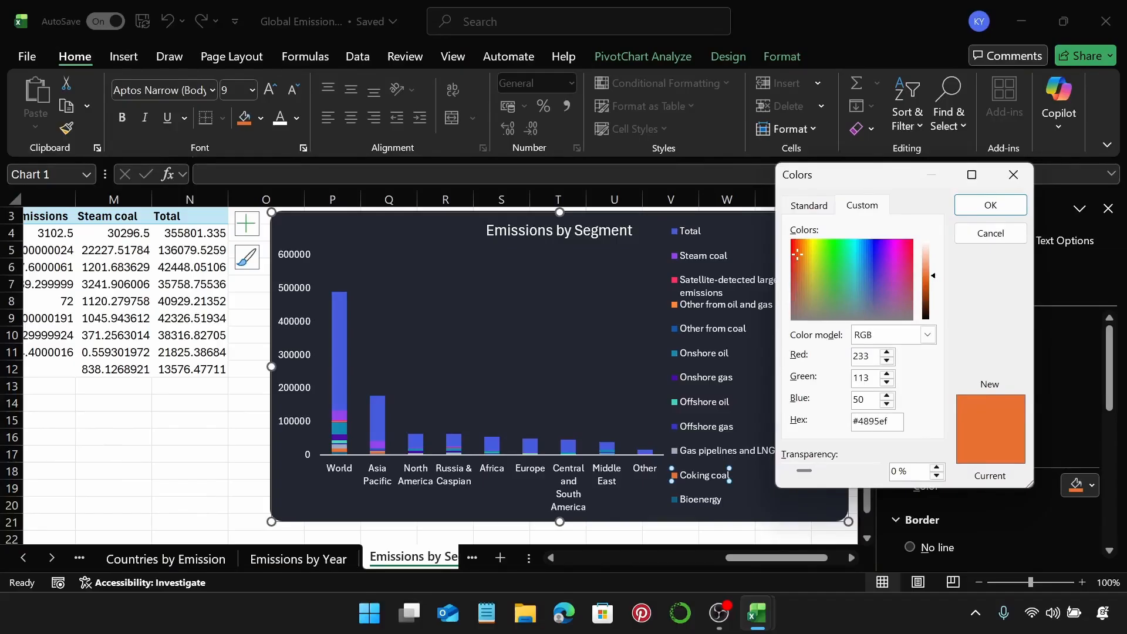
{"action": "key", "text": "Return"}
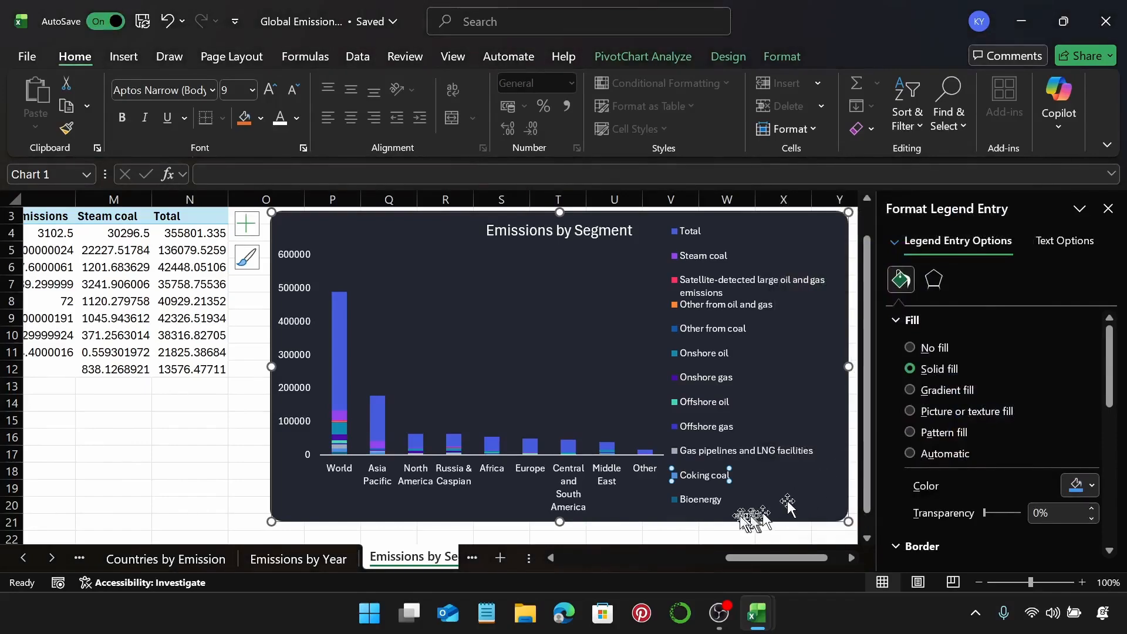
Set the fill of the Bioenergy legend entry to the custom hex color #4CC9F0
{"action": "left_click", "coordinate": [705, 500]}
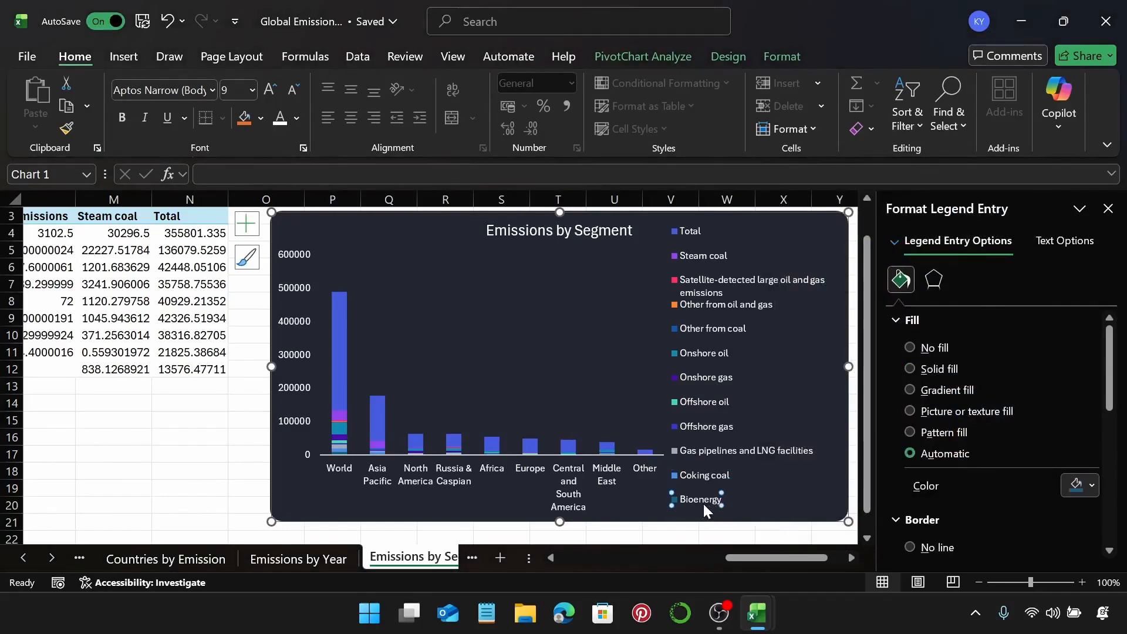
{"action": "left_click", "coordinate": [1082, 485]}
{"action": "left_click", "coordinate": [960, 463]}
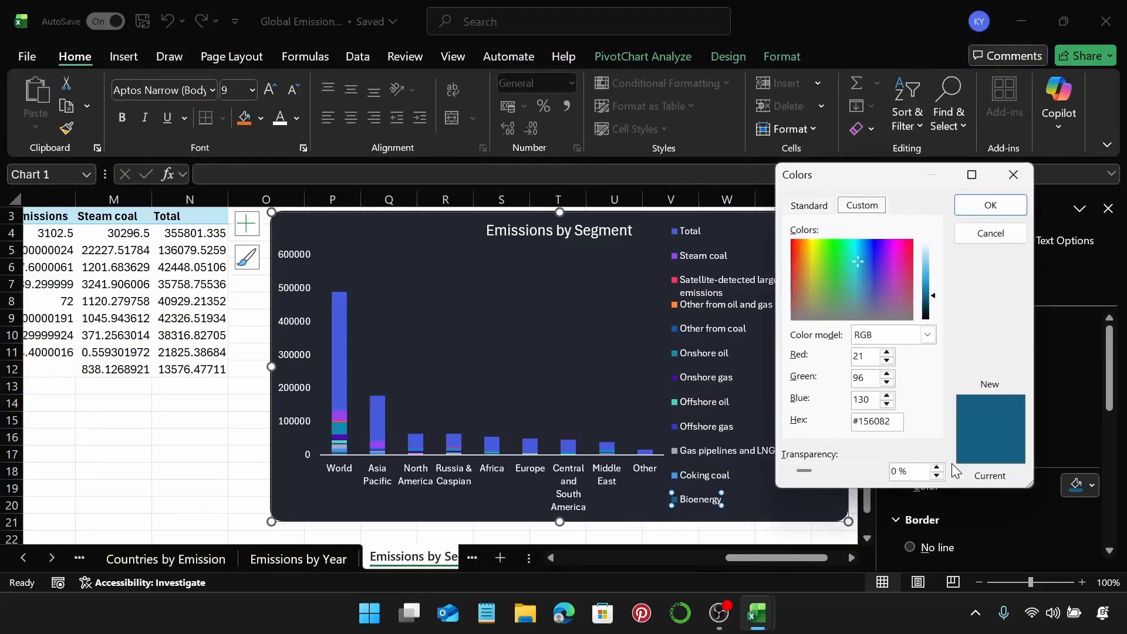
{"action": "left_click", "coordinate": [900, 420]}
{"action": "type", "text": "4cc9f0"}
{"action": "key", "text": "Return"}
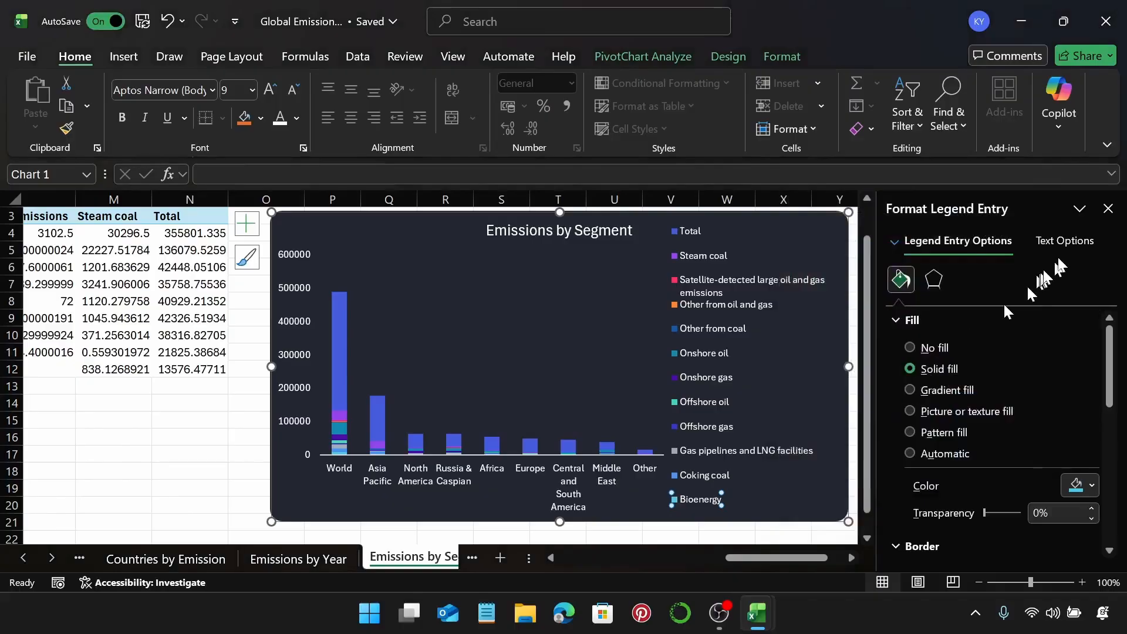
Close the legend formatting options and widen the Emissions by Segment chart to about the end of column Z
{"action": "left_click", "coordinate": [1108, 208]}
{"action": "left_click_drag", "start_coordinate": [849, 370], "coordinate": [928, 389]}
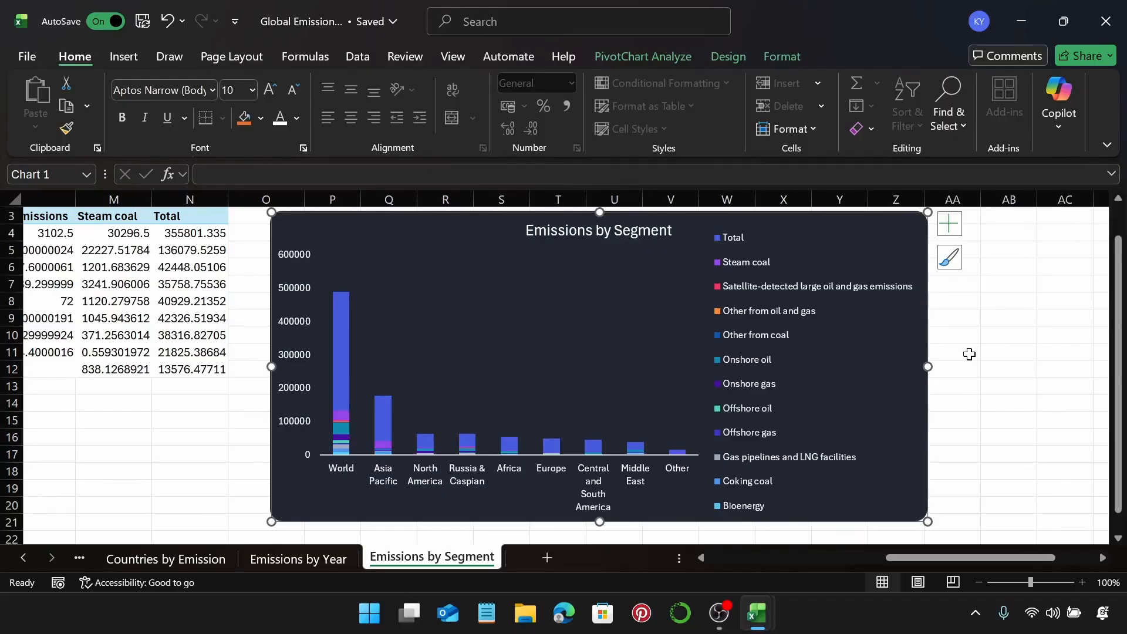
{"action": "key", "text": "ctrl+z"}
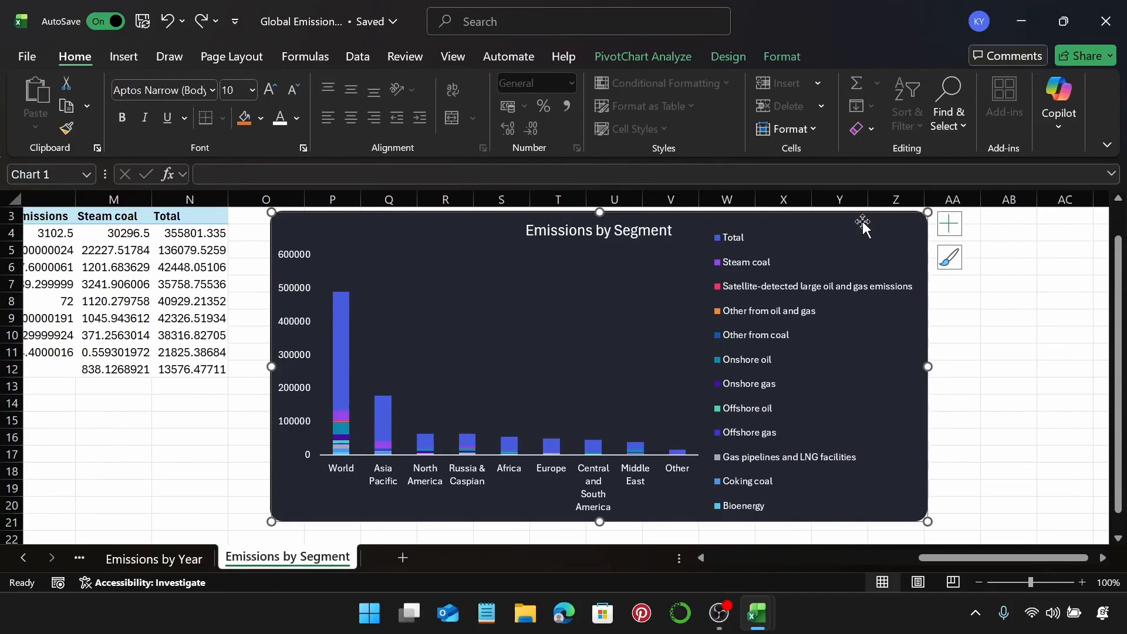
Add a new worksheet after Emissions by Segment and name it Emissions Distribution
{"action": "left_click", "coordinate": [401, 559]}
{"action": "double_click", "coordinate": [399, 558]}
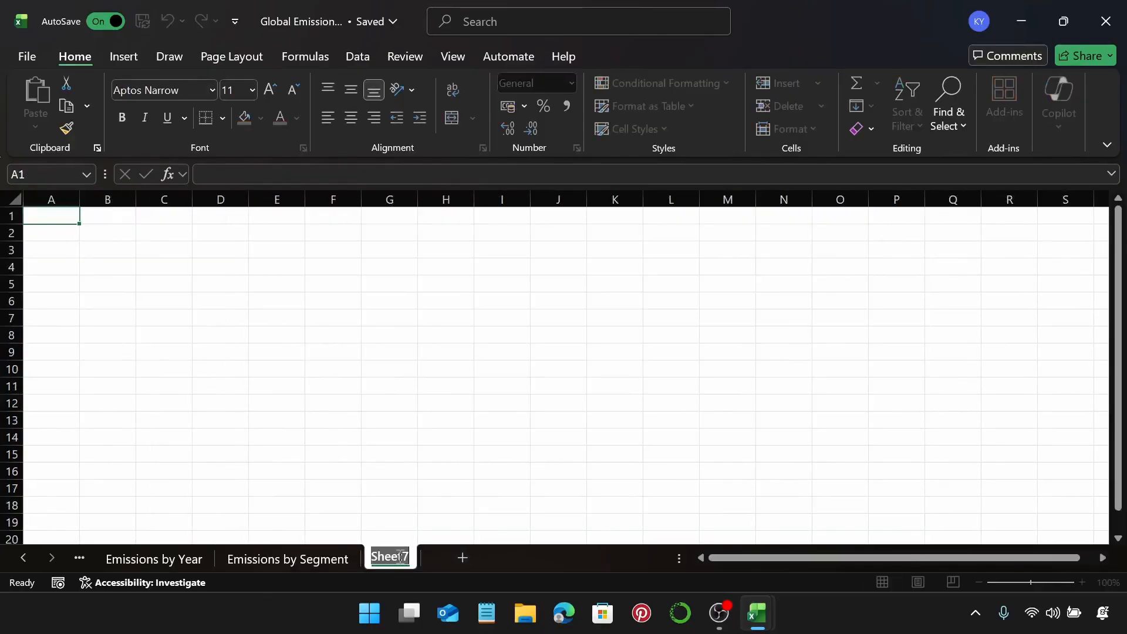
{"action": "type", "text": "Emissions S"}
{"action": "key", "text": "BackSpace"}
{"action": "type", "text": "Dis"}
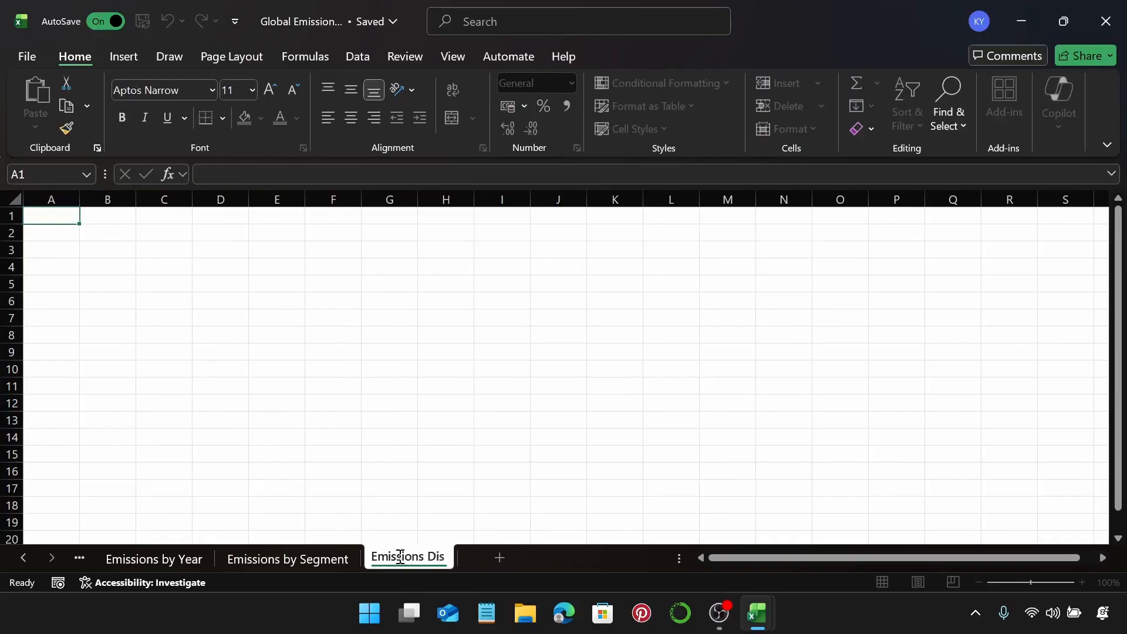
{"action": "type", "text": "tribution"}
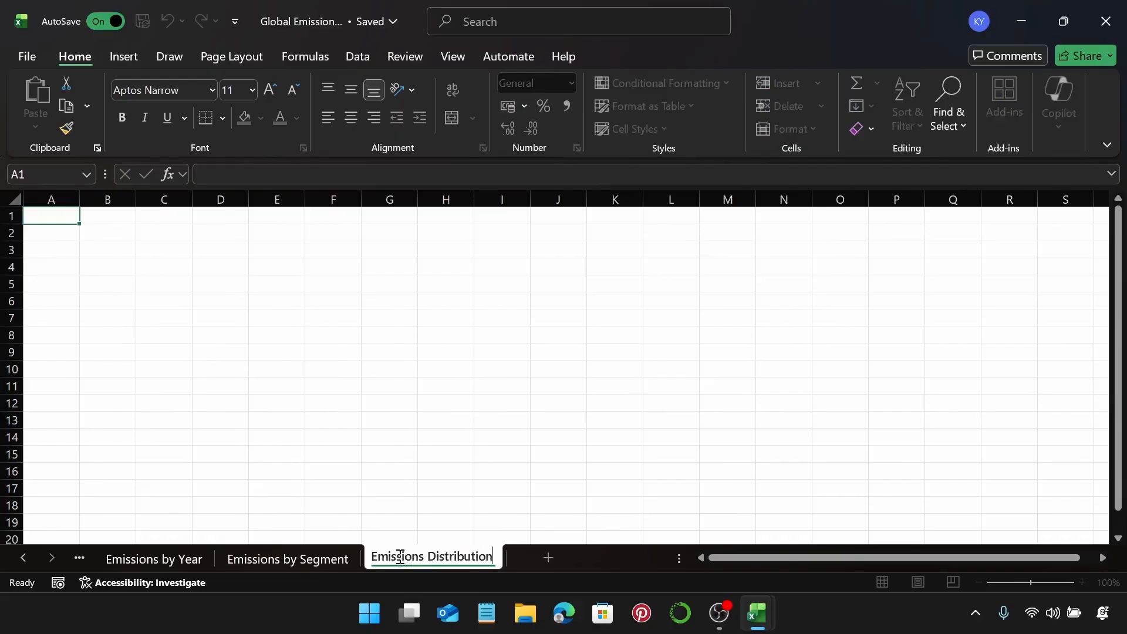
{"action": "key", "text": "Return"}
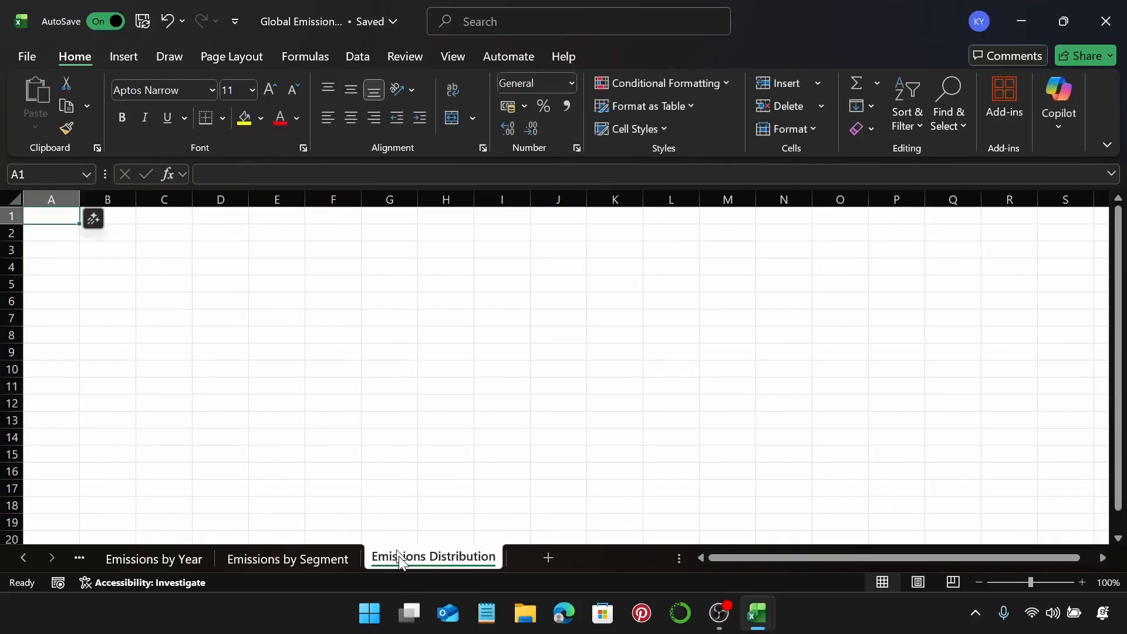
Insert a PivotTable based on the source data table at cell B2 of the Emissions Distribution sheet
{"action": "left_click", "coordinate": [134, 238]}
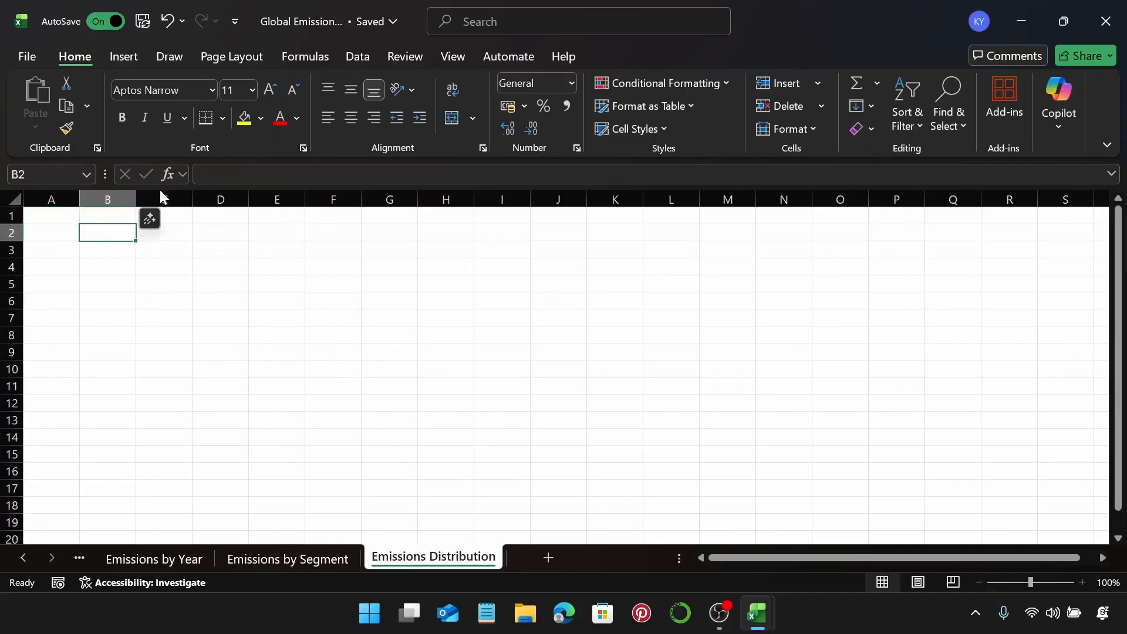
{"action": "left_click", "coordinate": [131, 59]}
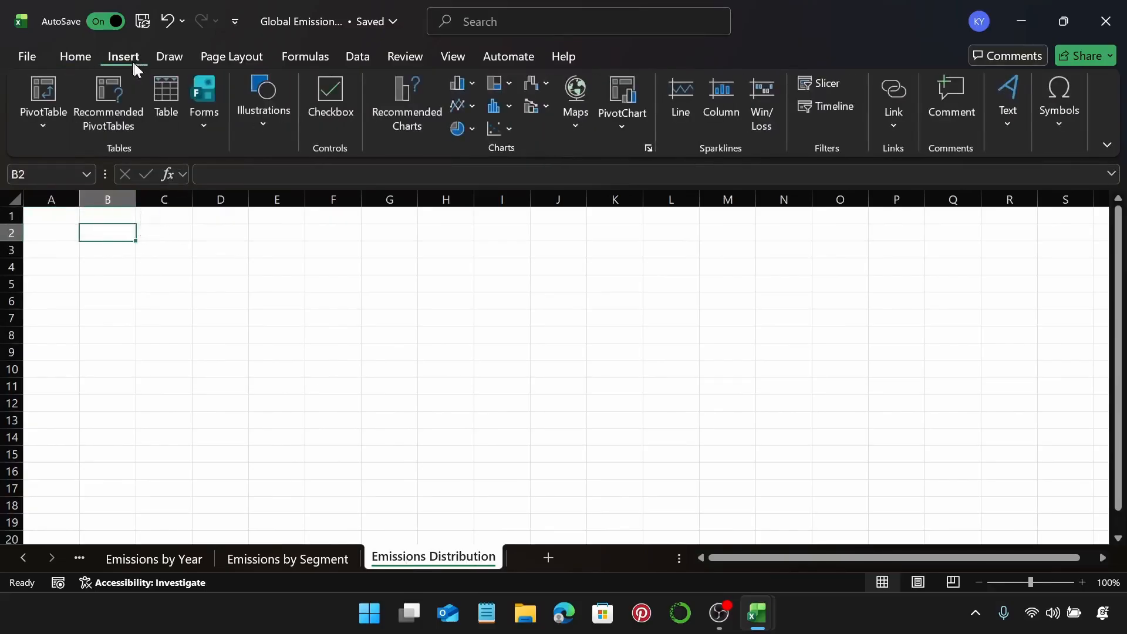
{"action": "left_click", "coordinate": [56, 102]}
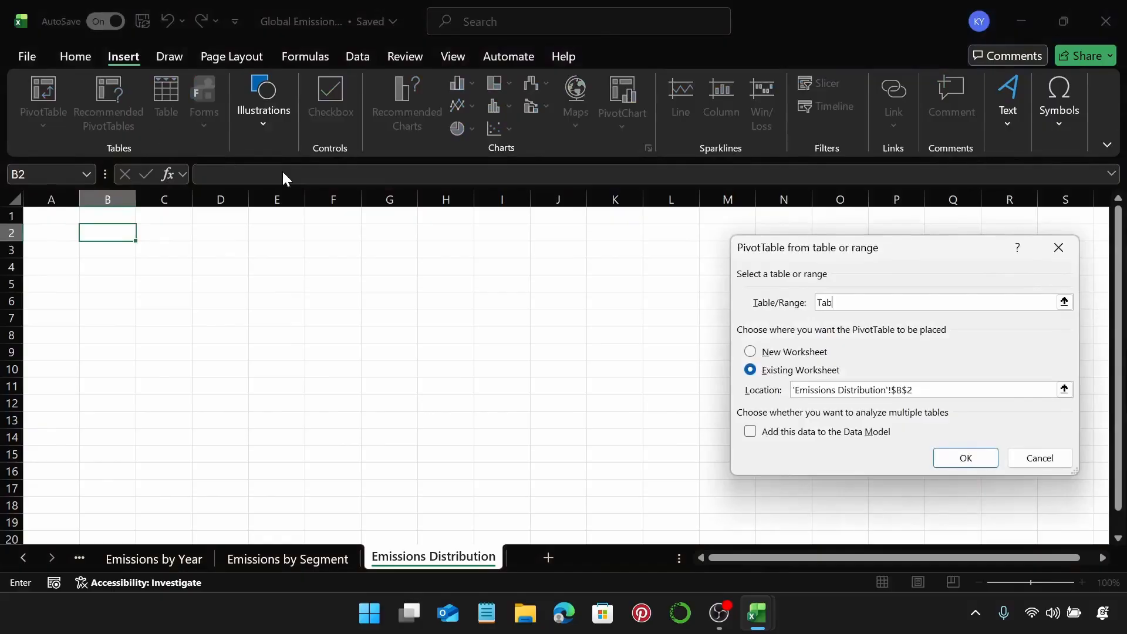
{"action": "key", "text": "Return"}
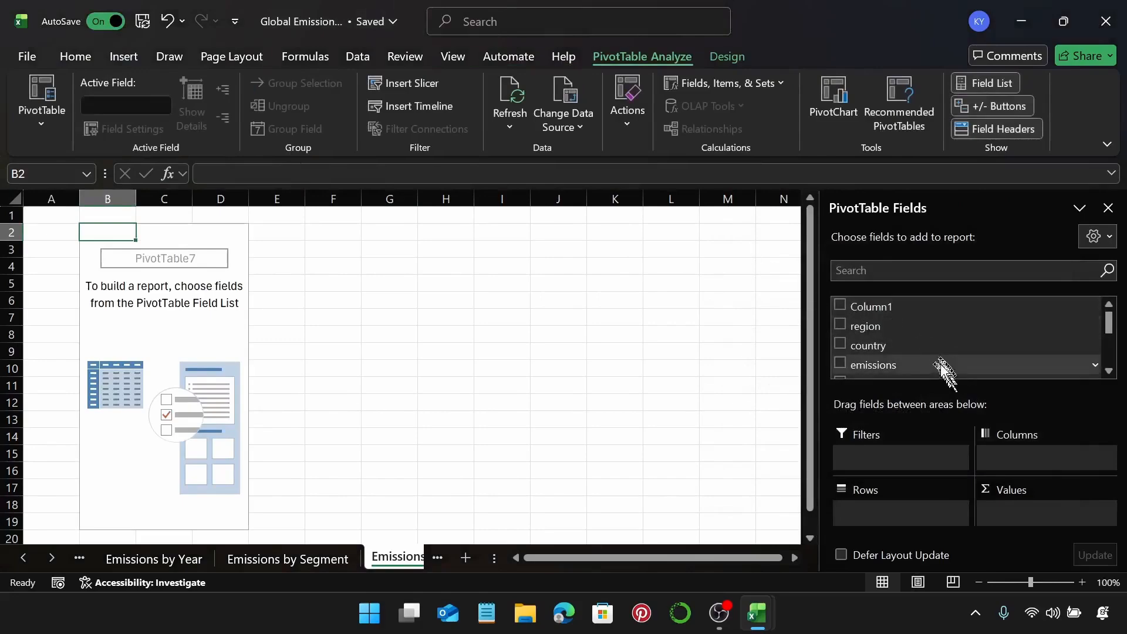
Build the PivotTable with segment as rows and the sum of emissions as values
{"action": "scroll", "coordinate": [939, 361], "scroll_direction": "down", "scroll_amount": 1}
{"action": "left_click_drag", "start_coordinate": [916, 364], "coordinate": [930, 521]}
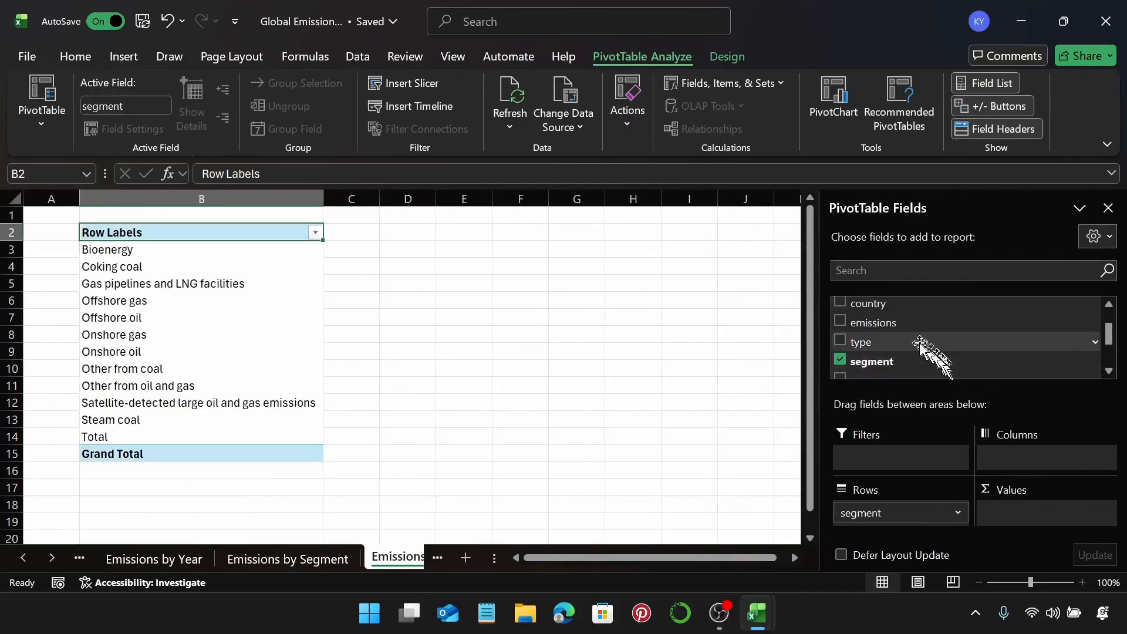
{"action": "left_click_drag", "start_coordinate": [915, 323], "coordinate": [1028, 508]}
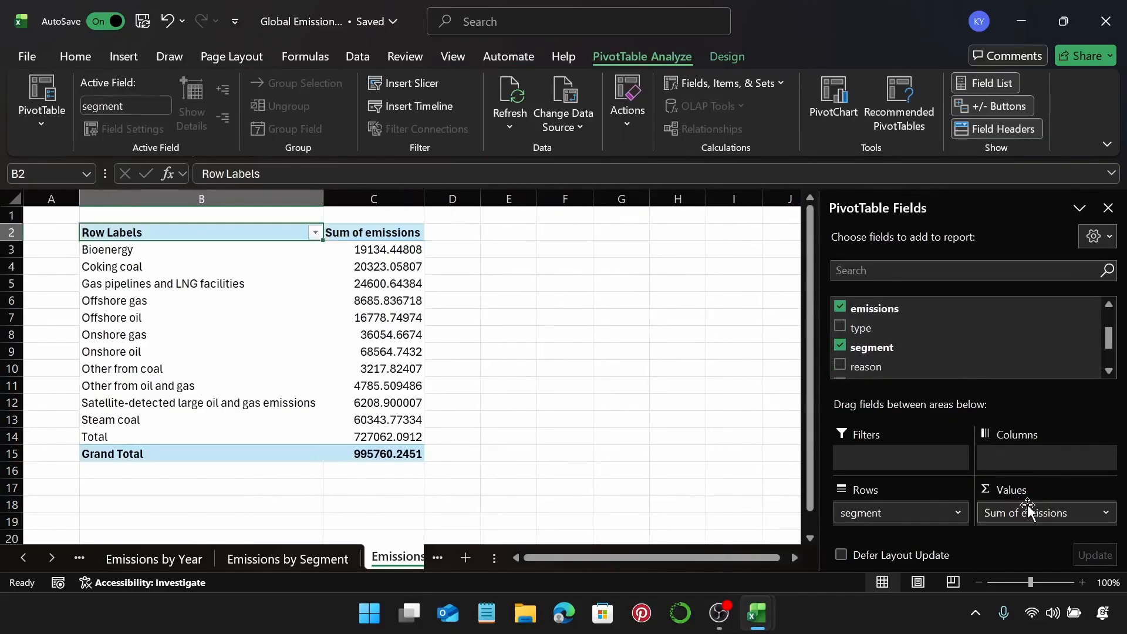
Remove the Grand Total row from the segment emissions PivotTable
{"action": "left_click", "coordinate": [98, 451]}
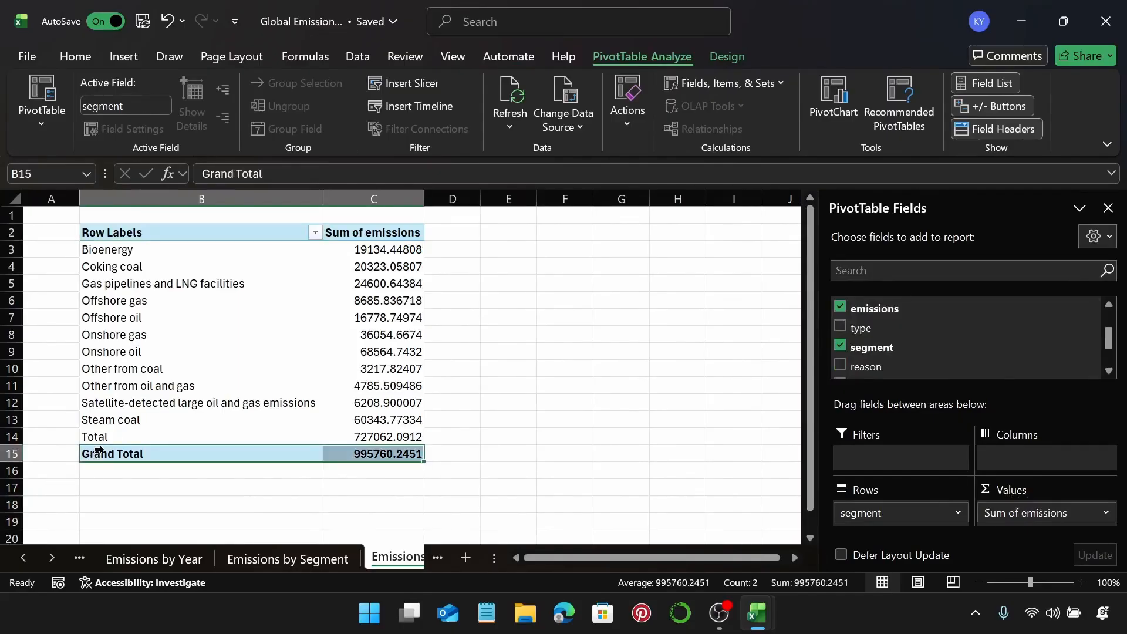
{"action": "right_click", "coordinate": [106, 453]}
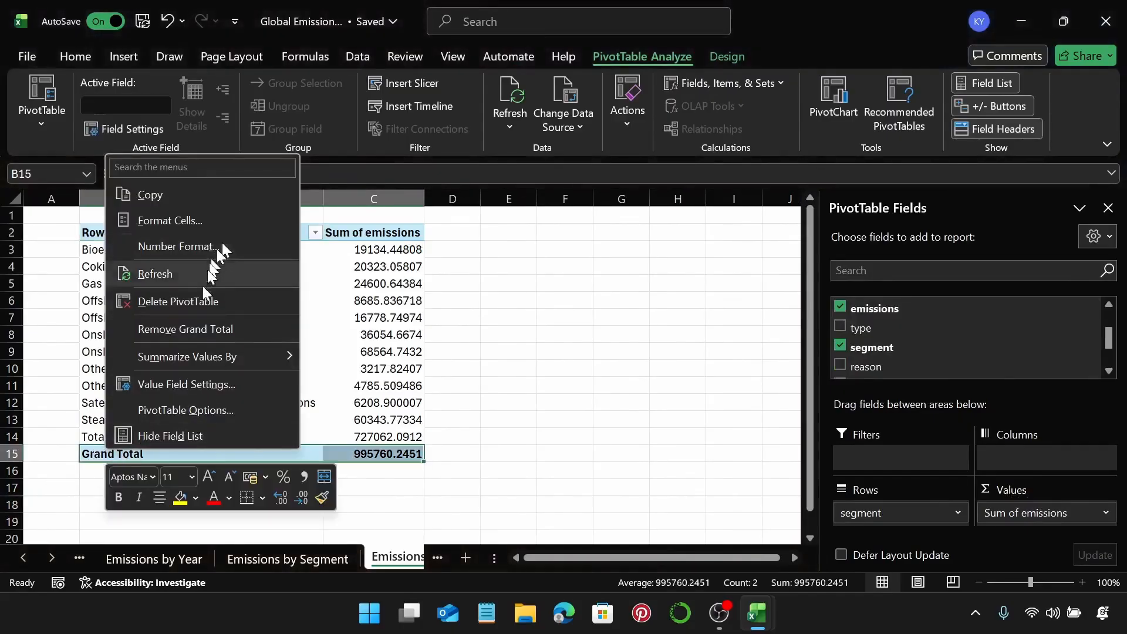
{"action": "left_click", "coordinate": [200, 328]}
Insert a doughnut PivotChart from the segment PivotTable and place it beside the table, starting in column D
{"action": "left_click", "coordinate": [144, 287]}
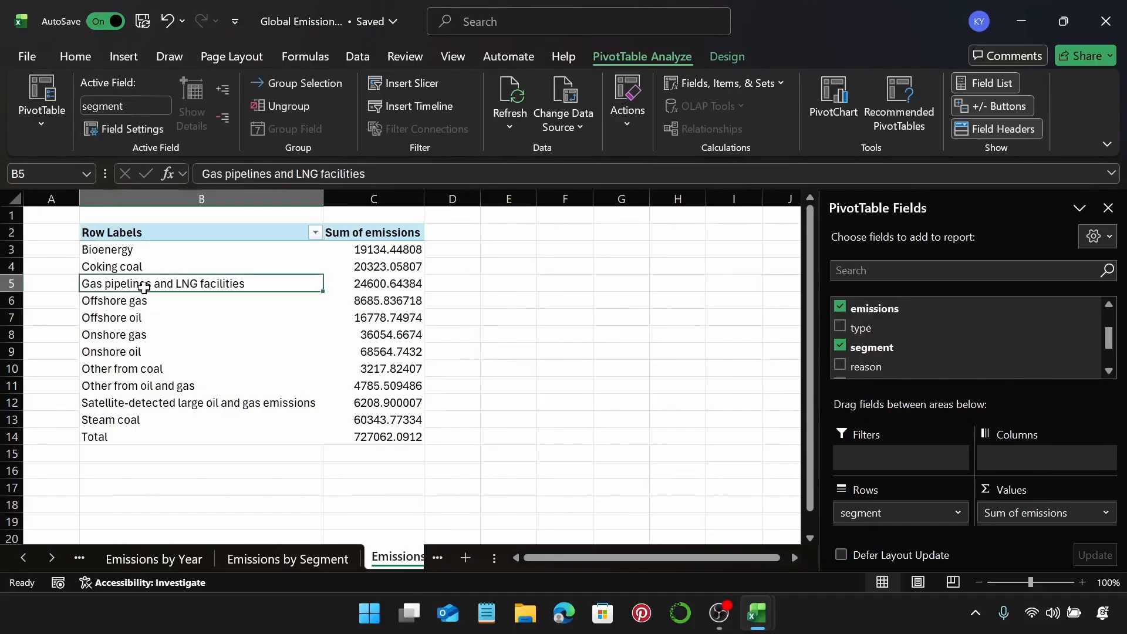
{"action": "left_click", "coordinate": [152, 58]}
{"action": "left_click", "coordinate": [125, 56]}
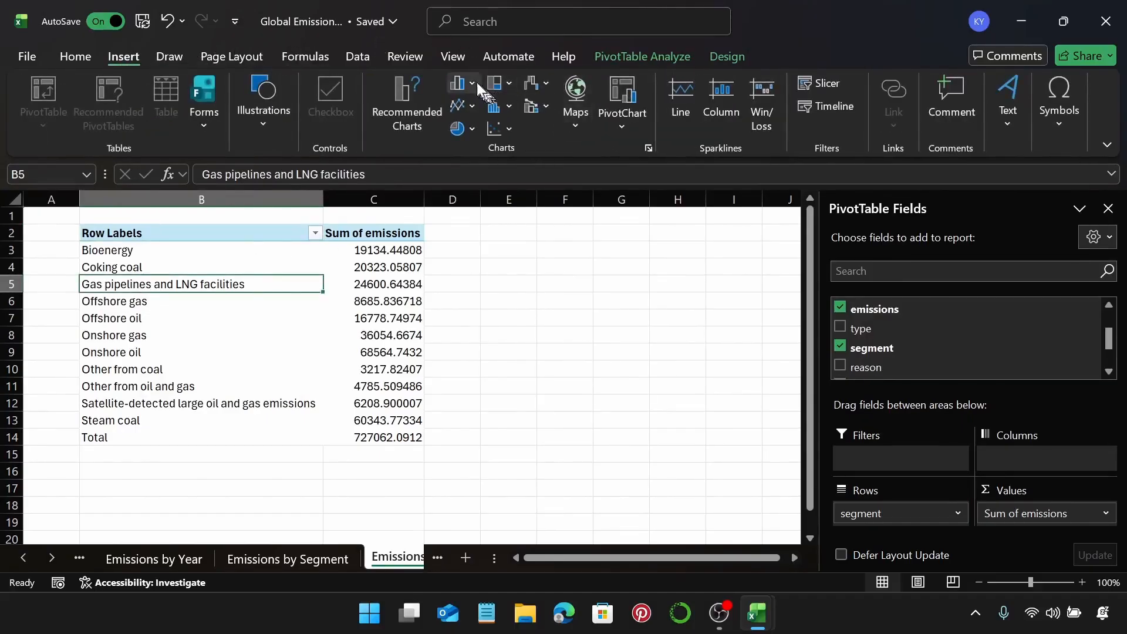
{"action": "left_click", "coordinate": [470, 128]}
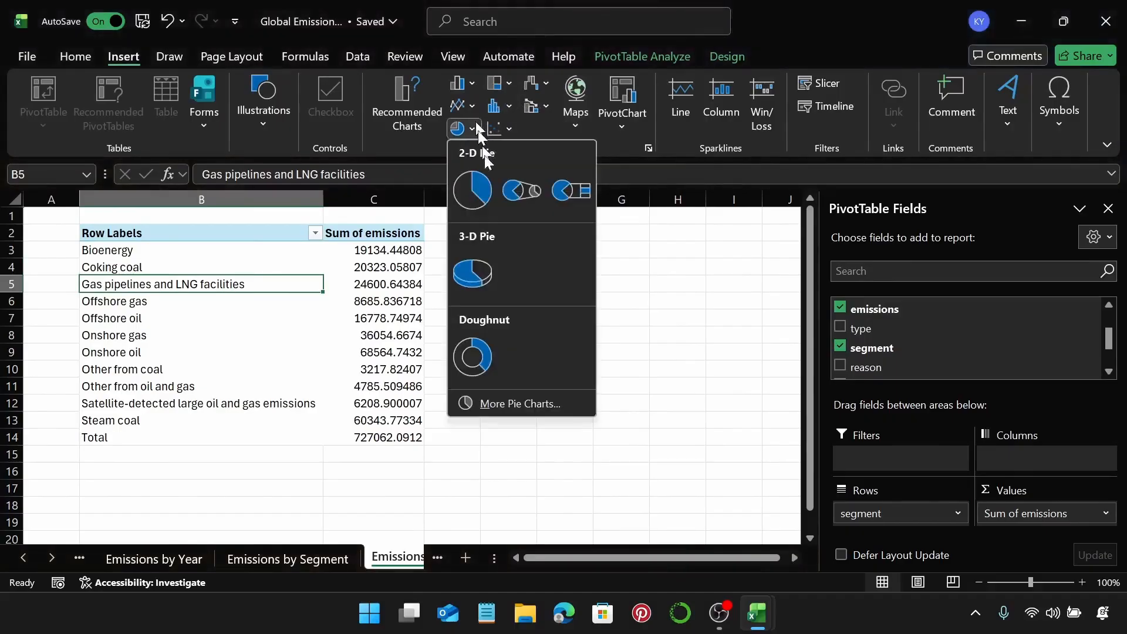
{"action": "left_click", "coordinate": [480, 358]}
{"action": "left_click_drag", "start_coordinate": [496, 259], "coordinate": [712, 266]}
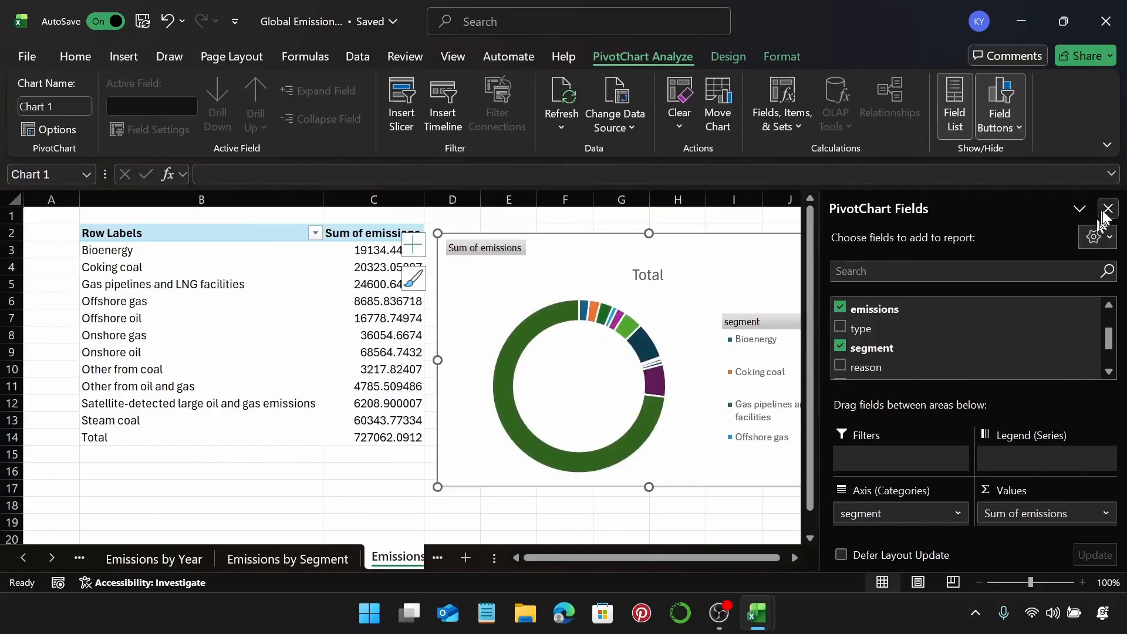
Close the PivotChart field list and hide all field buttons on the doughnut chart
{"action": "left_click", "coordinate": [1108, 209]}
{"action": "left_click_drag", "start_coordinate": [790, 556], "coordinate": [845, 556]}
{"action": "right_click", "coordinate": [461, 248]}
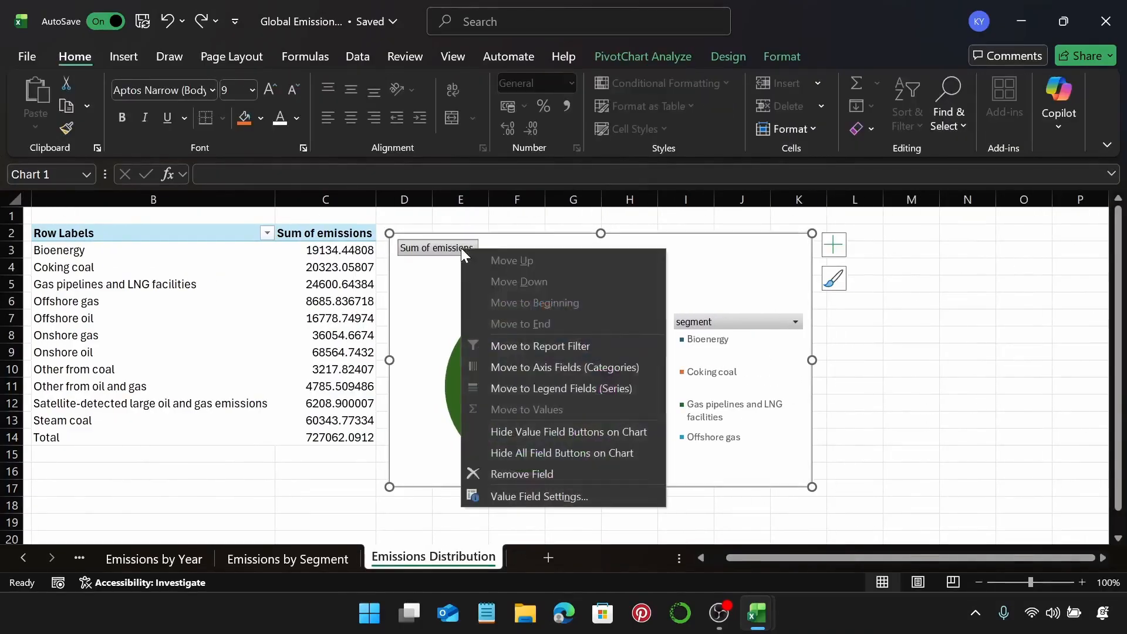
{"action": "left_click", "coordinate": [564, 453]}
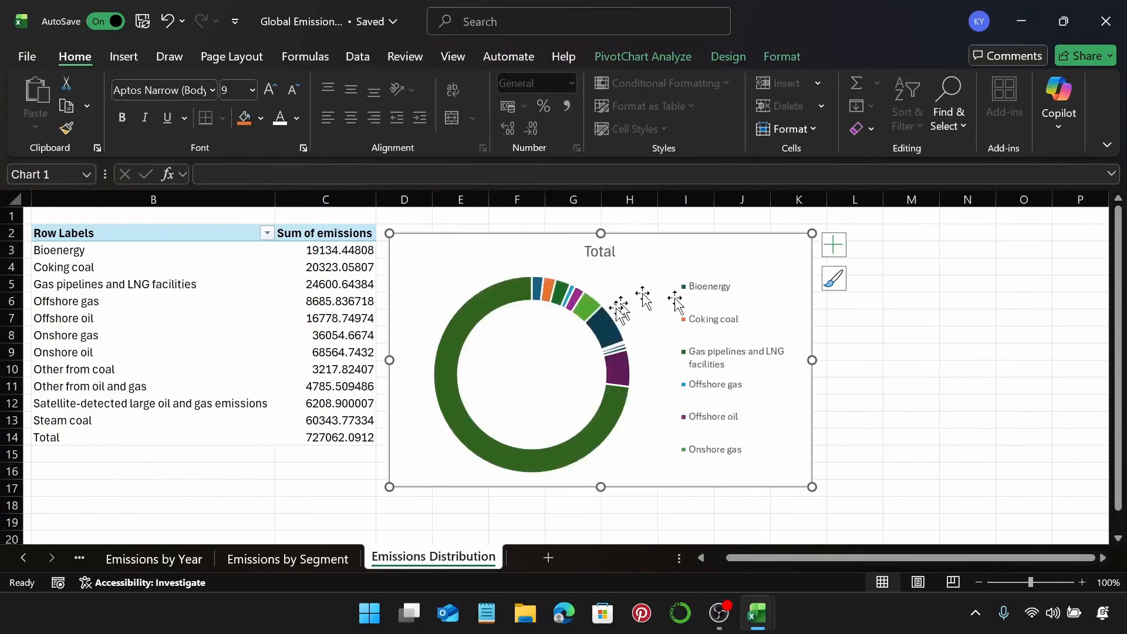
Change the doughnut chart's title to Emissions Distribution
{"action": "double_click", "coordinate": [607, 252]}
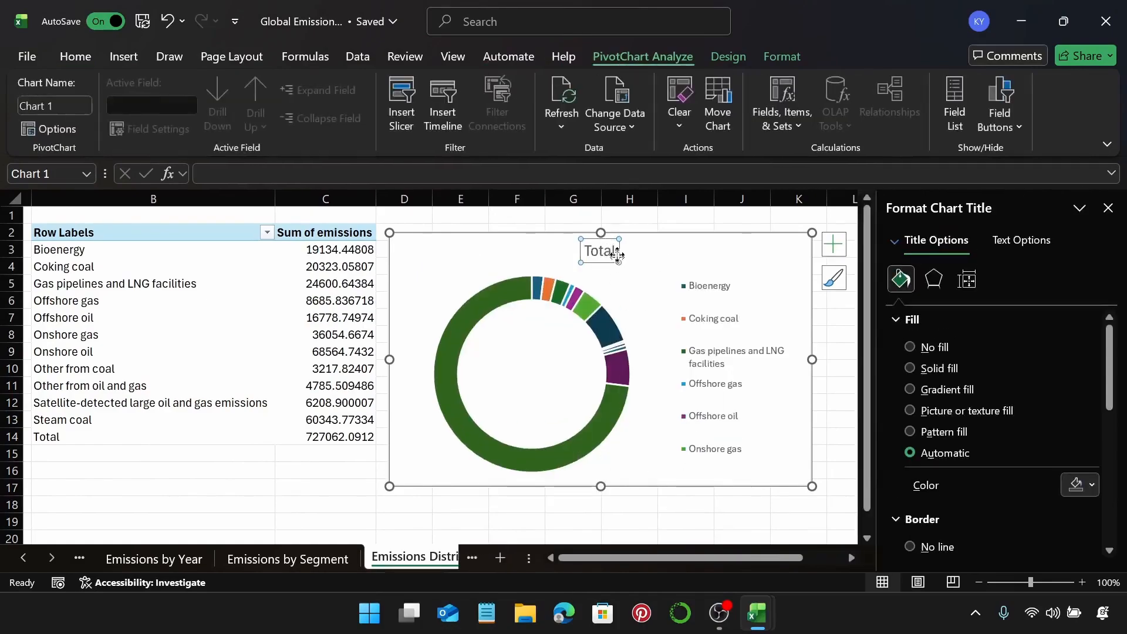
{"action": "double_click", "coordinate": [612, 253]}
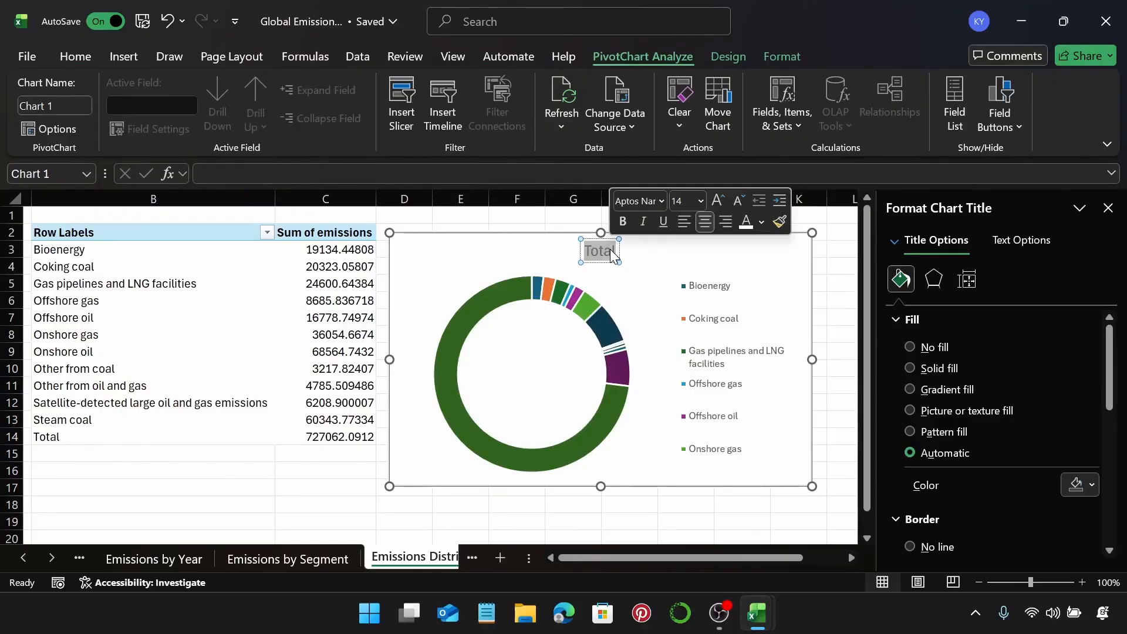
{"action": "type", "text": "Emissions Distribution"}
Fill the doughnut chart's area with the custom colour #222631
{"action": "left_click", "coordinate": [734, 257]}
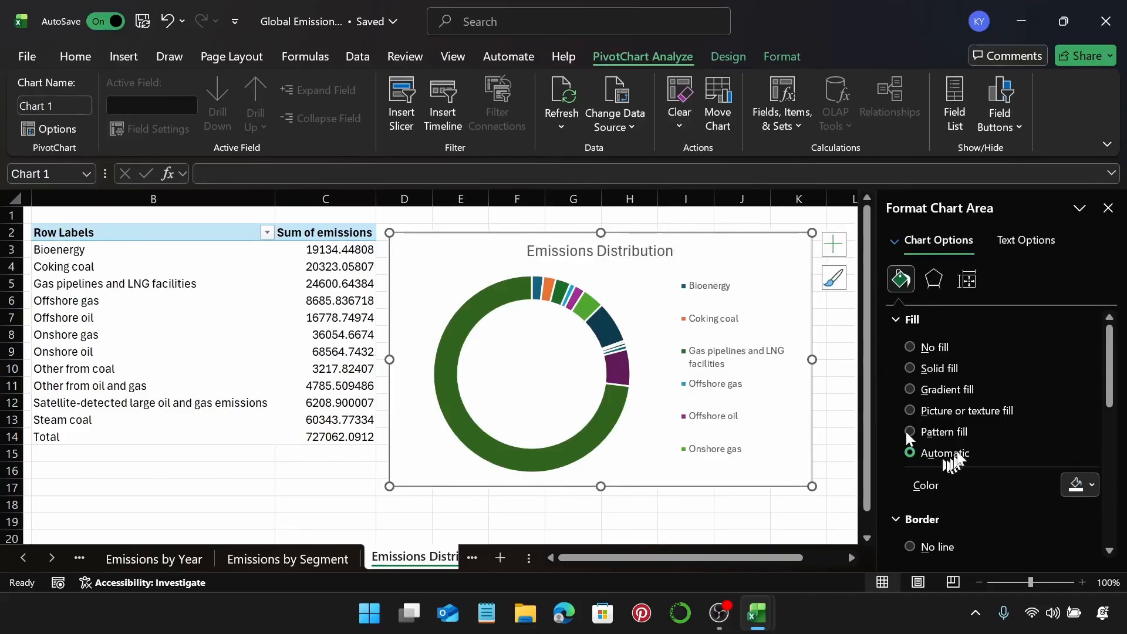
{"action": "scroll", "coordinate": [982, 431], "scroll_direction": "down", "scroll_amount": 3}
{"action": "scroll", "coordinate": [992, 410], "scroll_direction": "up", "scroll_amount": 3}
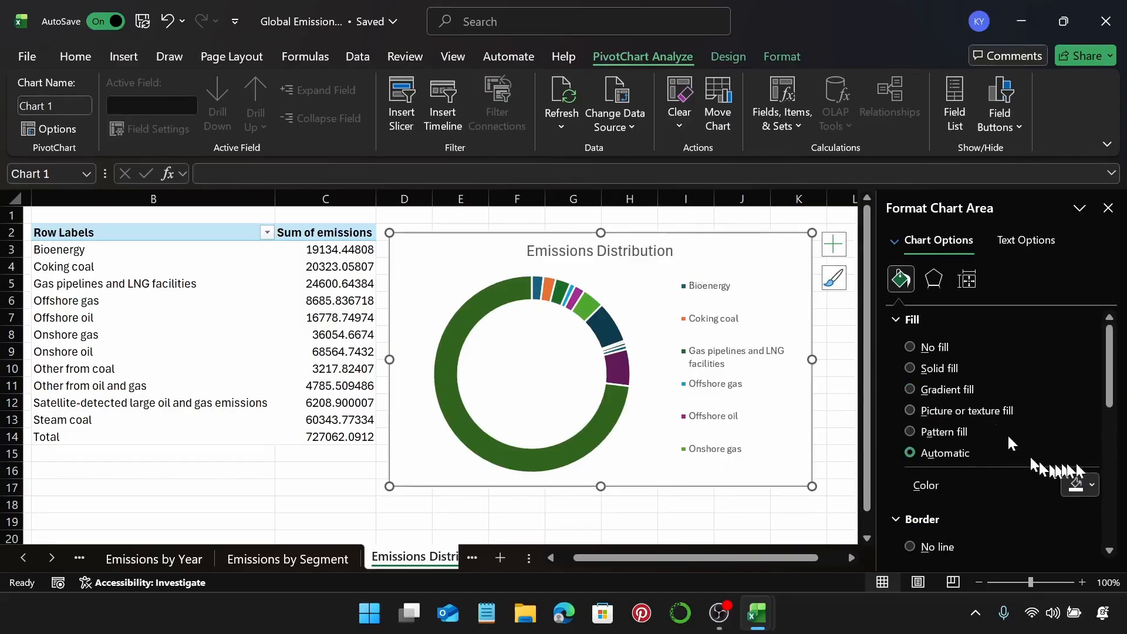
{"action": "left_click", "coordinate": [1092, 486]}
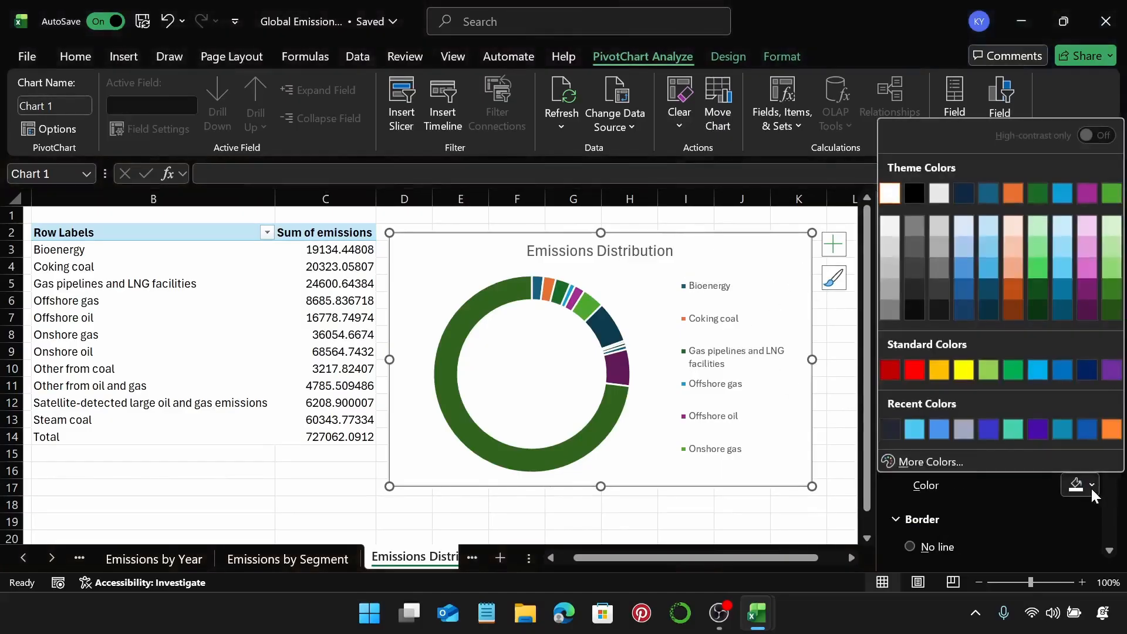
{"action": "left_click", "coordinate": [1042, 466]}
{"action": "left_click", "coordinate": [854, 207]}
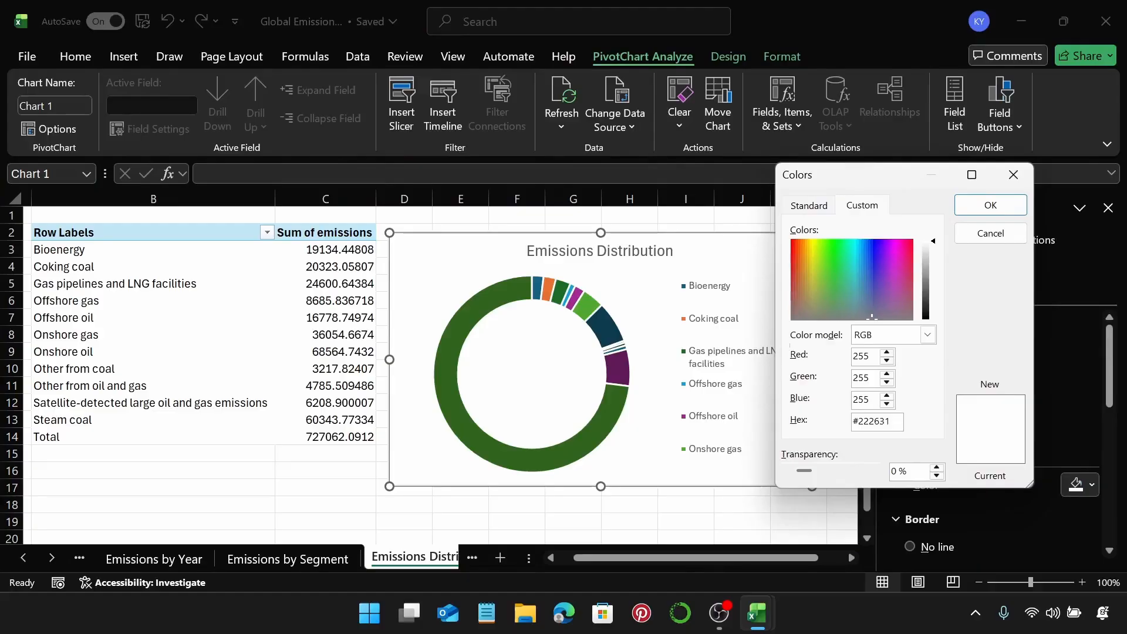
{"action": "type", "text": "#222631"}
{"action": "key", "text": "Return"}
Set the chart area's border to the recently used dark colour #222631 and give the chart rounded corners
{"action": "scroll", "coordinate": [977, 456], "scroll_direction": "down", "scroll_amount": 2}
{"action": "scroll", "coordinate": [979, 452], "scroll_direction": "down", "scroll_amount": 4}
{"action": "left_click", "coordinate": [1087, 459]}
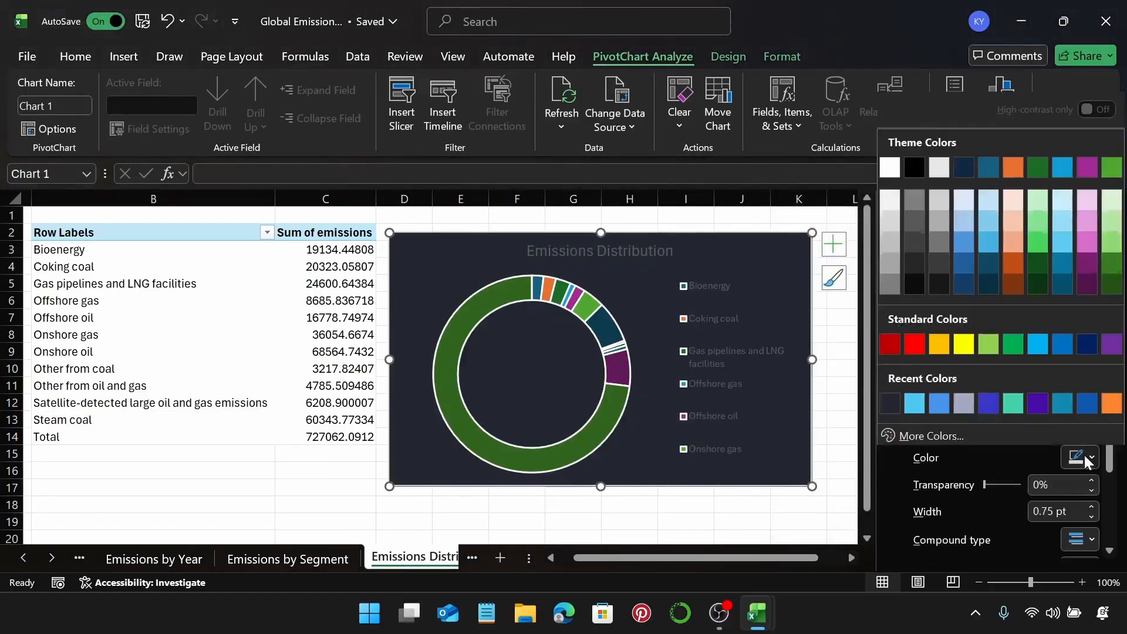
{"action": "left_click", "coordinate": [890, 405]}
{"action": "scroll", "coordinate": [998, 434], "scroll_direction": "down", "scroll_amount": 1}
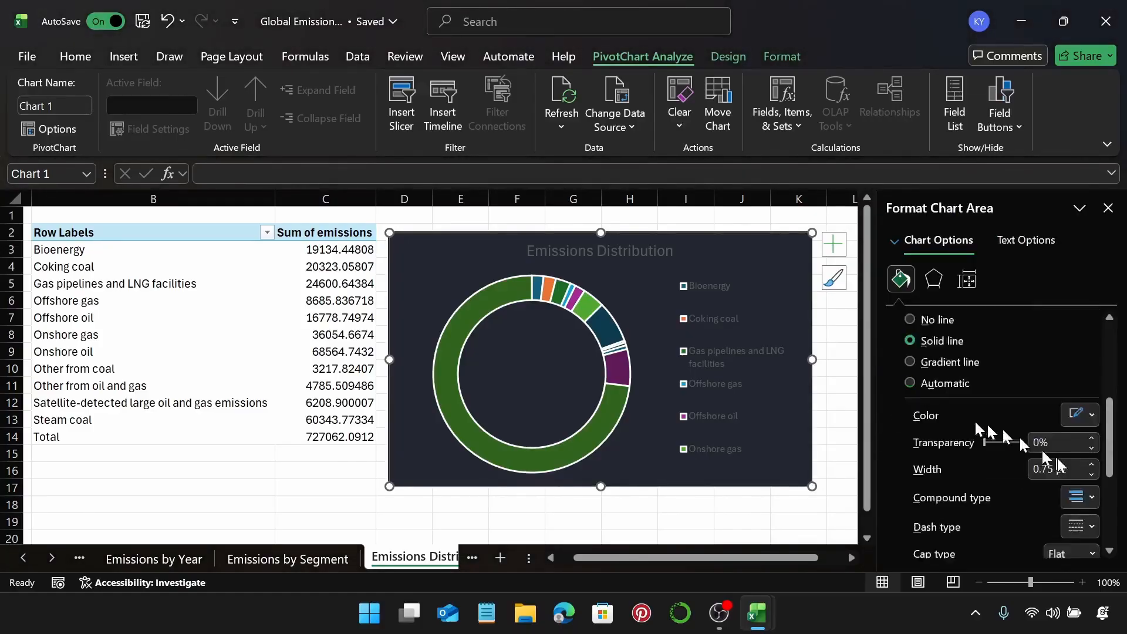
{"action": "scroll", "coordinate": [1045, 457], "scroll_direction": "down", "scroll_amount": 3}
{"action": "left_click", "coordinate": [919, 540]}
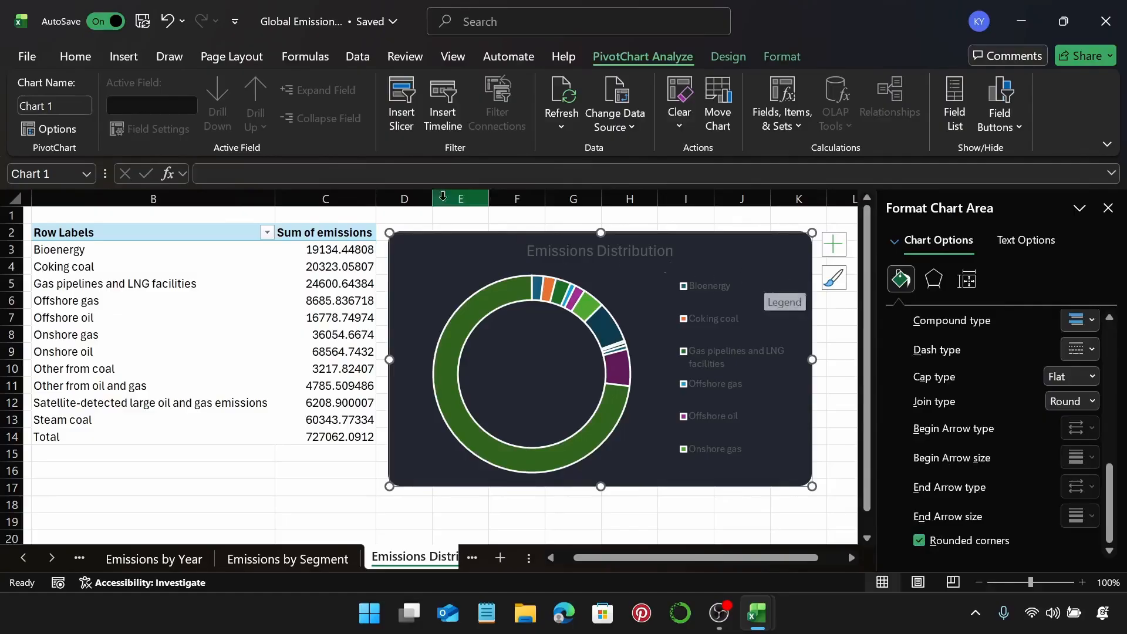
Make all text in the chart white and remove the border line from the doughnut slices
{"action": "left_click", "coordinate": [94, 57]}
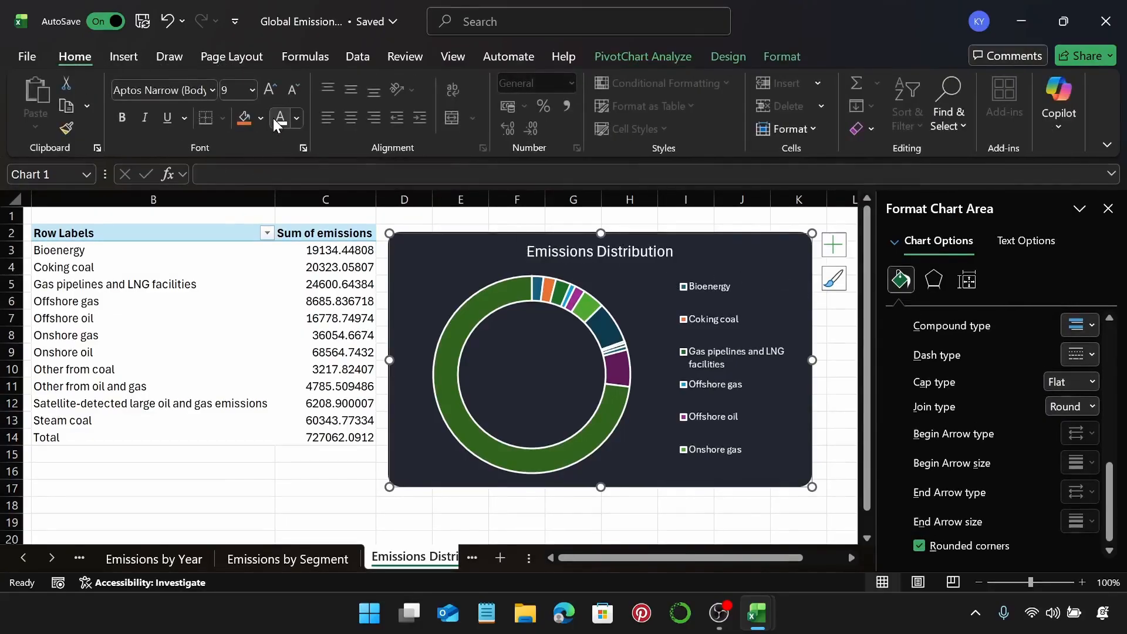
{"action": "left_click", "coordinate": [593, 320]}
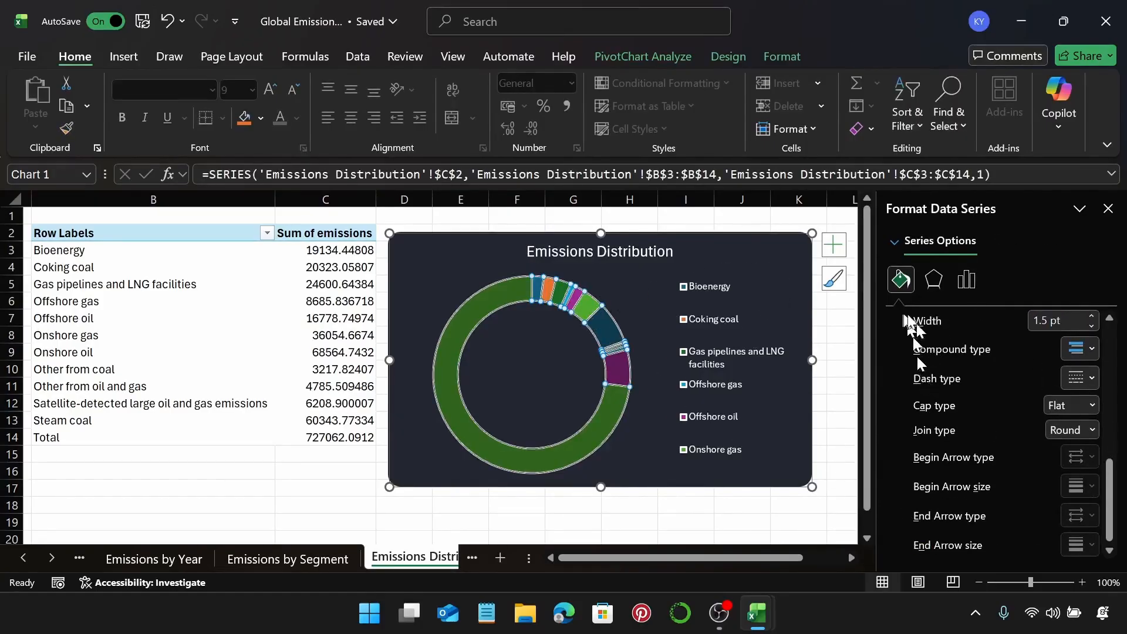
{"action": "scroll", "coordinate": [1005, 404], "scroll_direction": "up", "scroll_amount": 5}
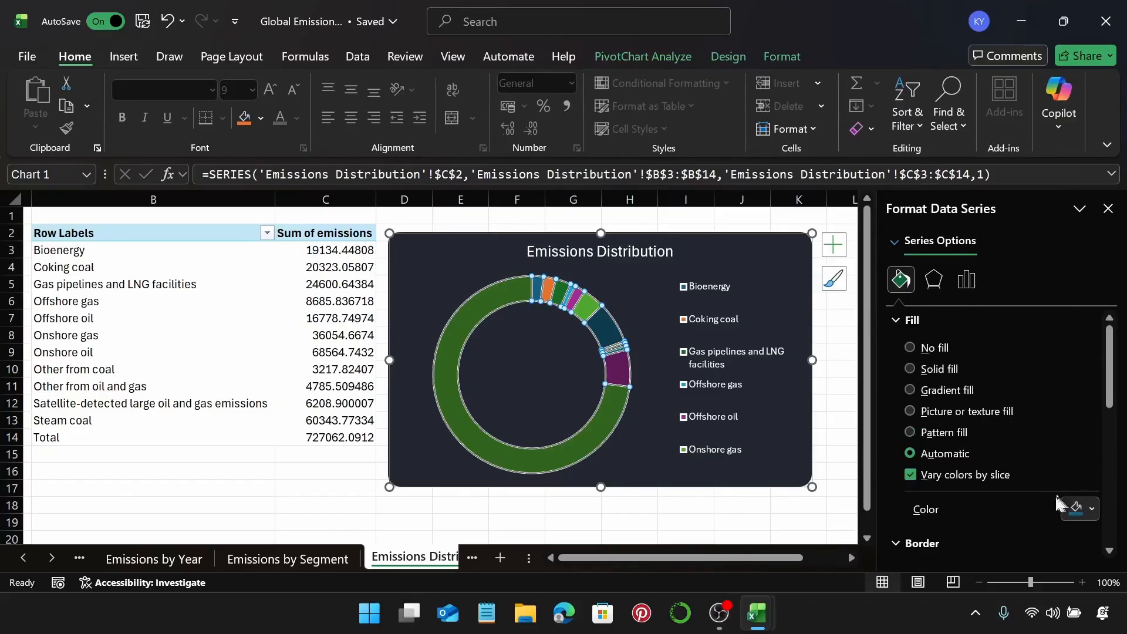
{"action": "scroll", "coordinate": [1016, 470], "scroll_direction": "down", "scroll_amount": 4}
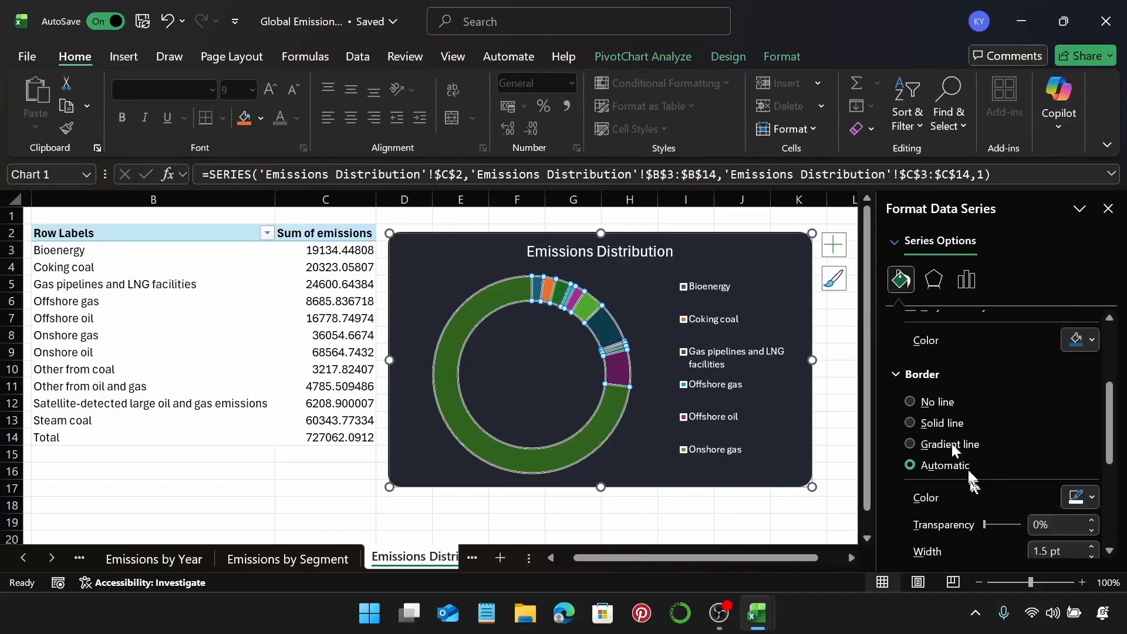
{"action": "left_click", "coordinate": [910, 402]}
{"action": "scroll", "coordinate": [910, 400], "scroll_direction": "up", "scroll_amount": 2}
{"action": "scroll", "coordinate": [909, 399], "scroll_direction": "up", "scroll_amount": 2}
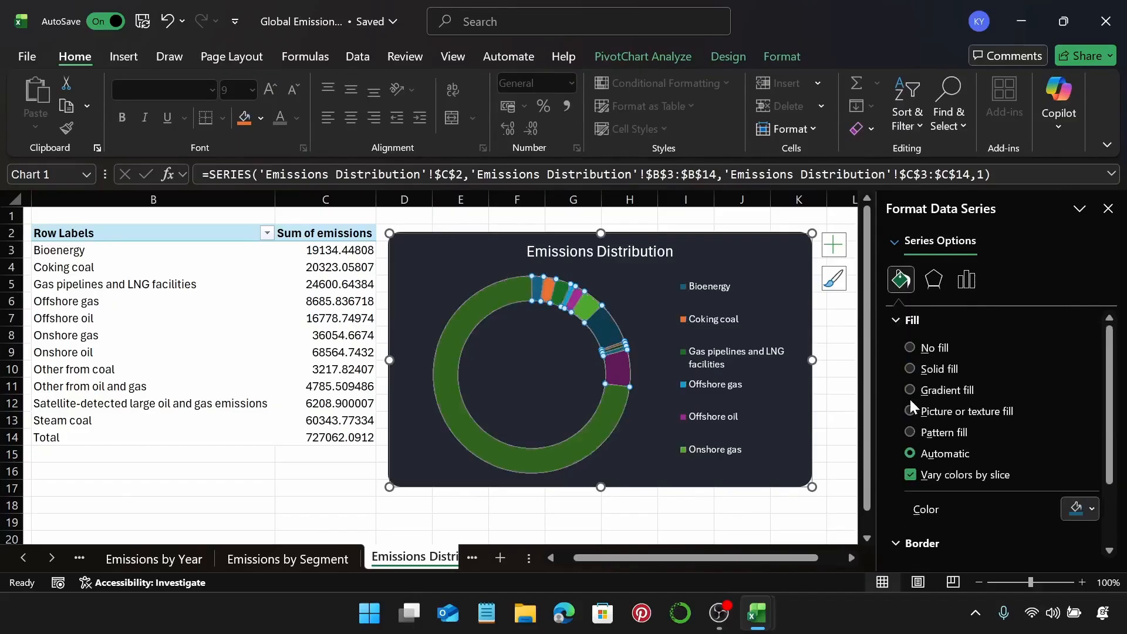
Set the doughnut hole size to 50% and close the data series formatting options
{"action": "left_click", "coordinate": [965, 289]}
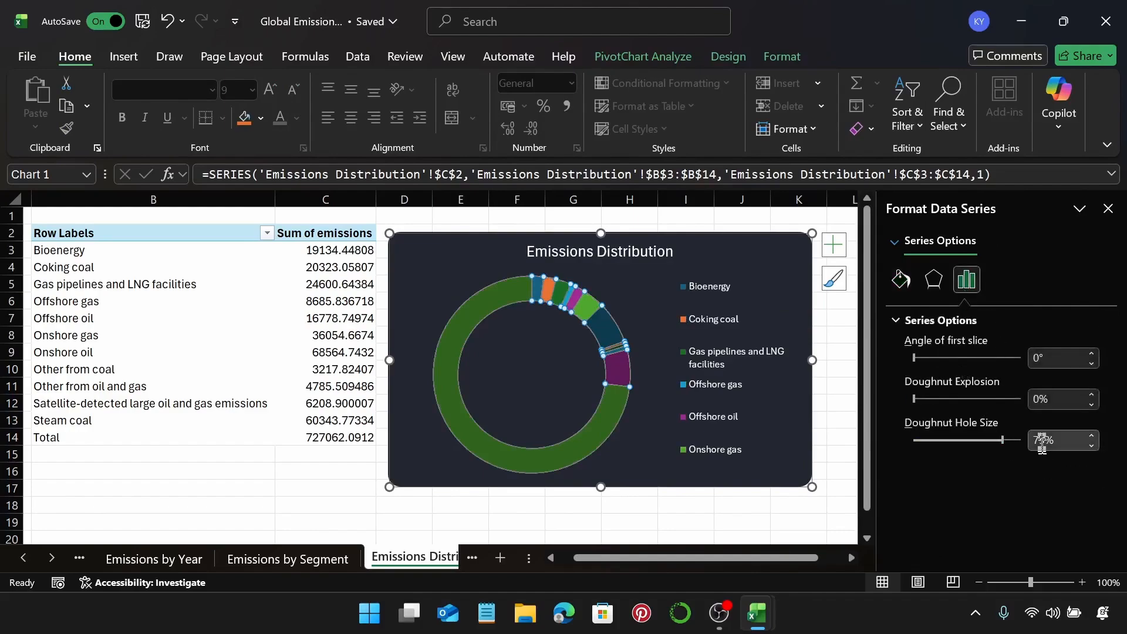
{"action": "left_click", "coordinate": [1043, 439]}
{"action": "key", "text": "BackSpace"}
{"action": "key", "text": "BackSpace"}
{"action": "key", "text": "Return"}
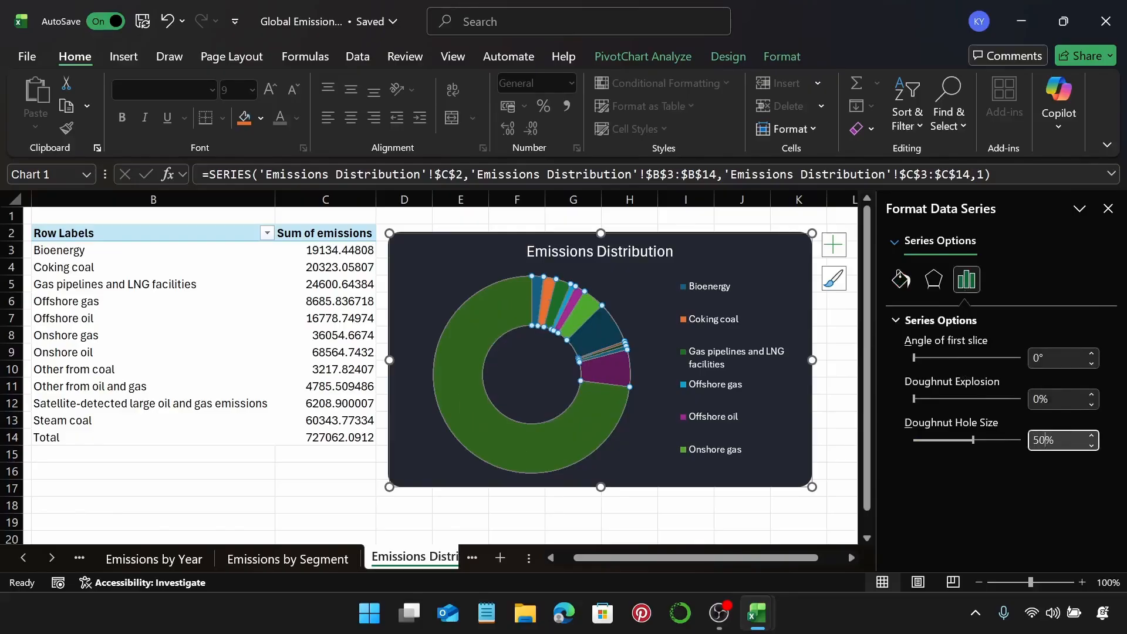
{"action": "left_click", "coordinate": [1109, 213]}
Enlarge the Emissions Distribution chart so it reaches into column M and down to about the end of row 19
{"action": "left_click_drag", "start_coordinate": [812, 360], "coordinate": [892, 370]}
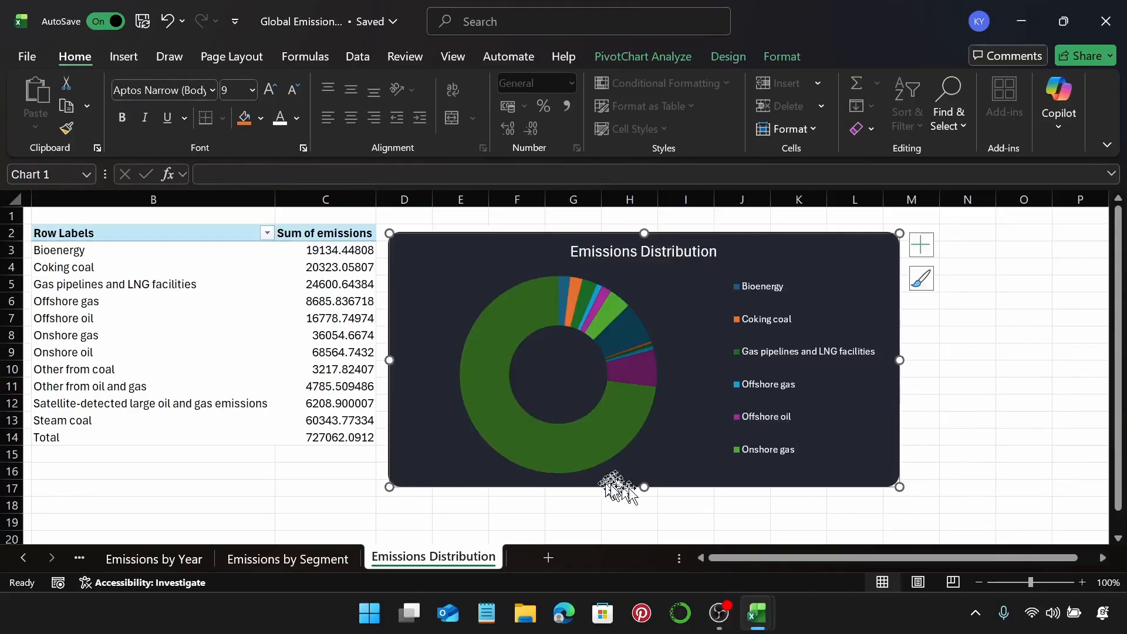
{"action": "left_click_drag", "start_coordinate": [642, 491], "coordinate": [679, 378]}
{"action": "scroll", "coordinate": [763, 382], "scroll_direction": "up", "scroll_amount": 3}
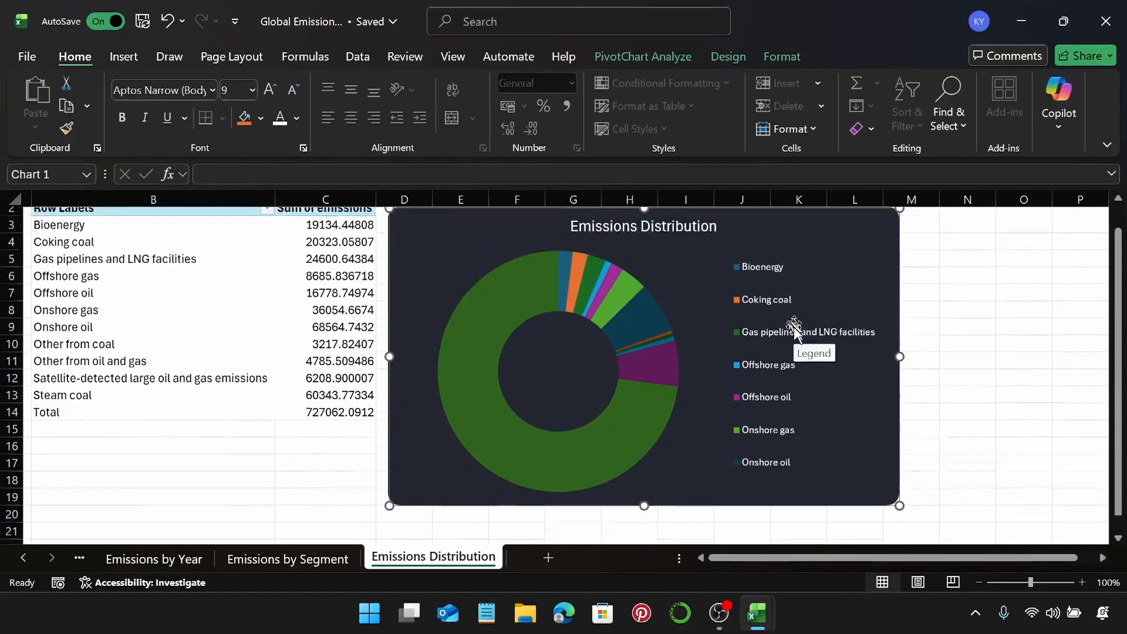
Stretch the legend vertically to fit every segment and extend the chart down to about row 21
{"action": "left_click", "coordinate": [777, 352]}
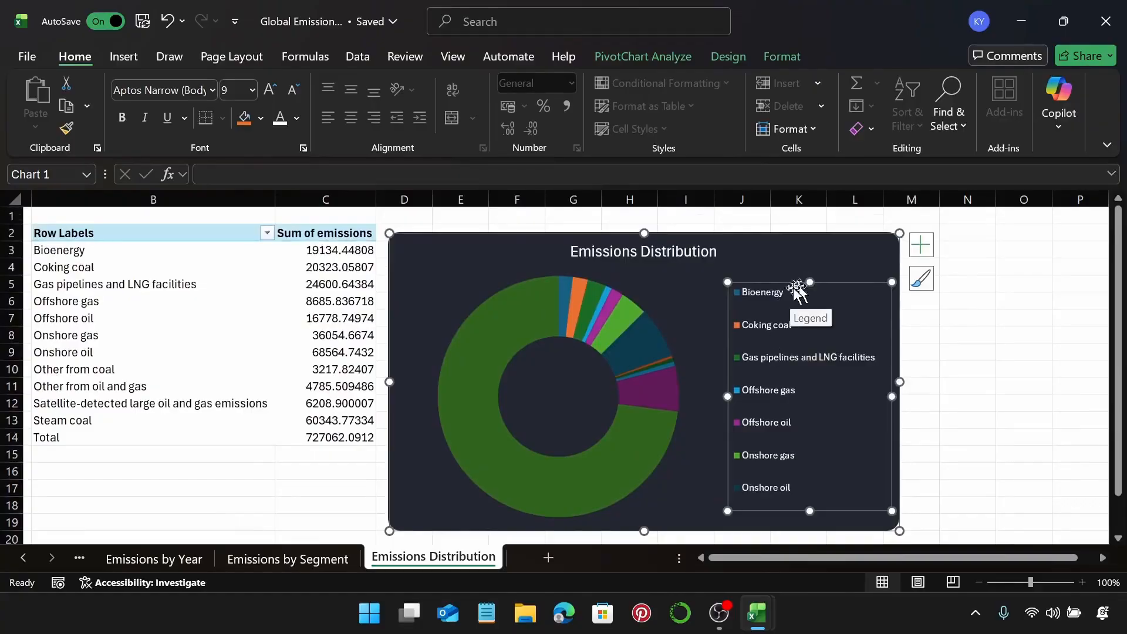
{"action": "left_click_drag", "start_coordinate": [810, 288], "coordinate": [810, 261]}
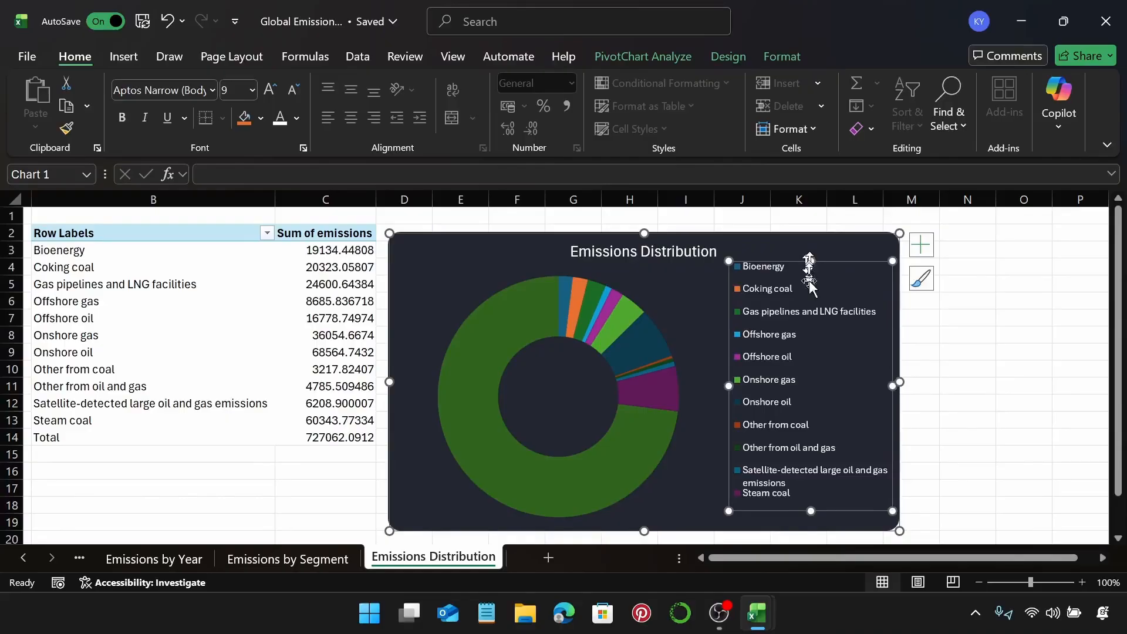
{"action": "left_click_drag", "start_coordinate": [810, 512], "coordinate": [811, 525]}
{"action": "scroll", "coordinate": [640, 523], "scroll_direction": "down", "scroll_amount": 1}
{"action": "left_click_drag", "start_coordinate": [645, 481], "coordinate": [649, 506]}
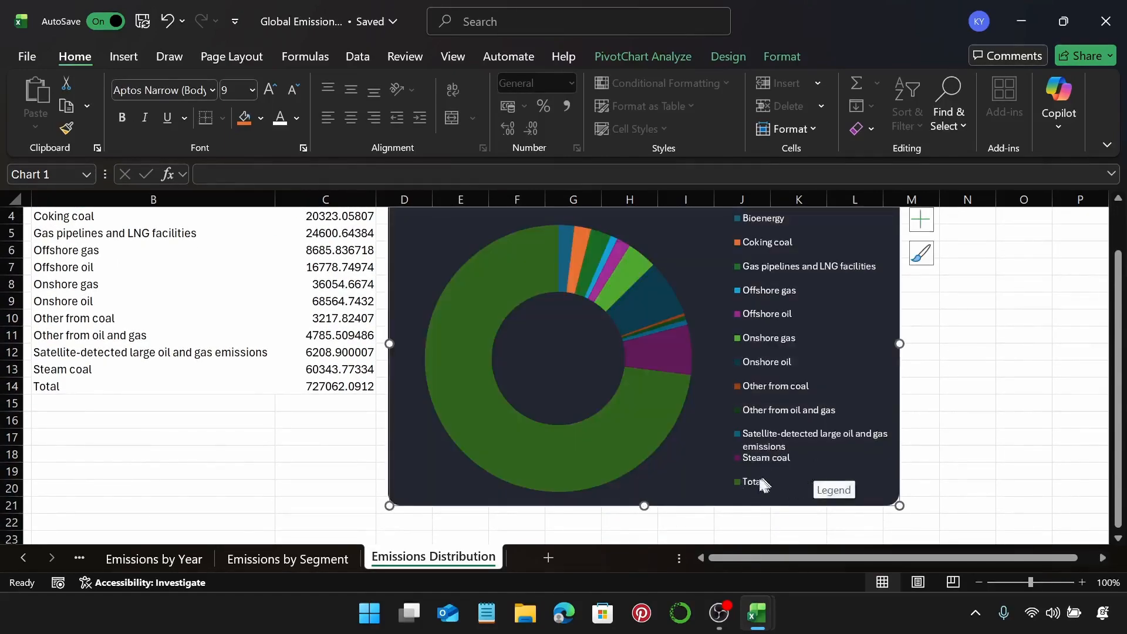
{"action": "scroll", "coordinate": [729, 481], "scroll_direction": "up", "scroll_amount": 1}
Open the formatting options of the Emissions Distribution chart
{"action": "left_click", "coordinate": [780, 319]}
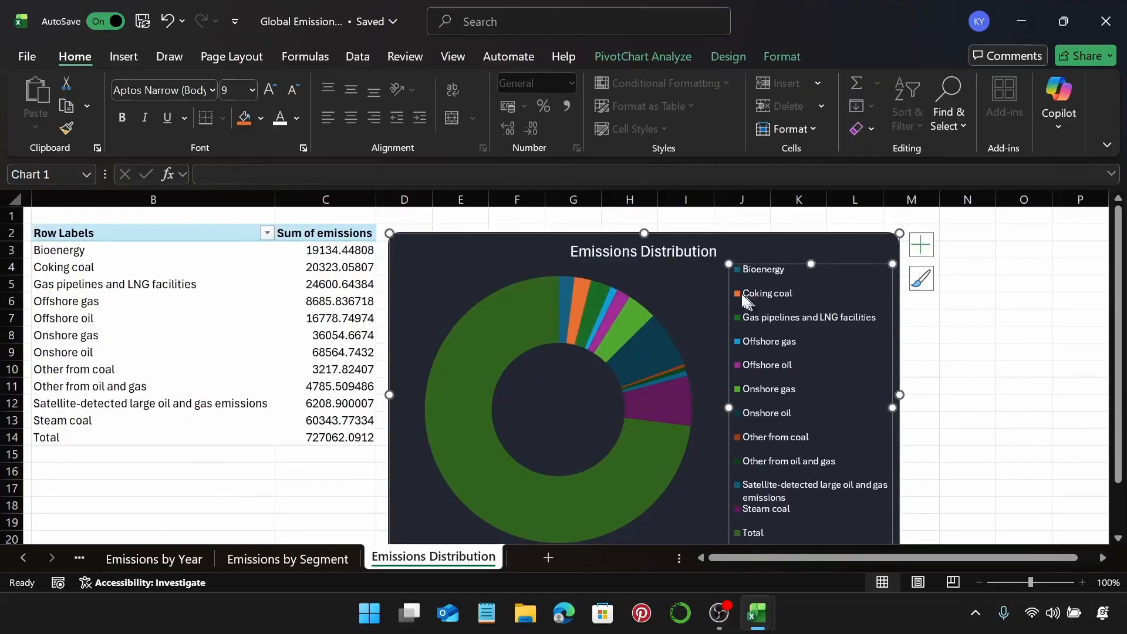
{"action": "left_click", "coordinate": [773, 251]}
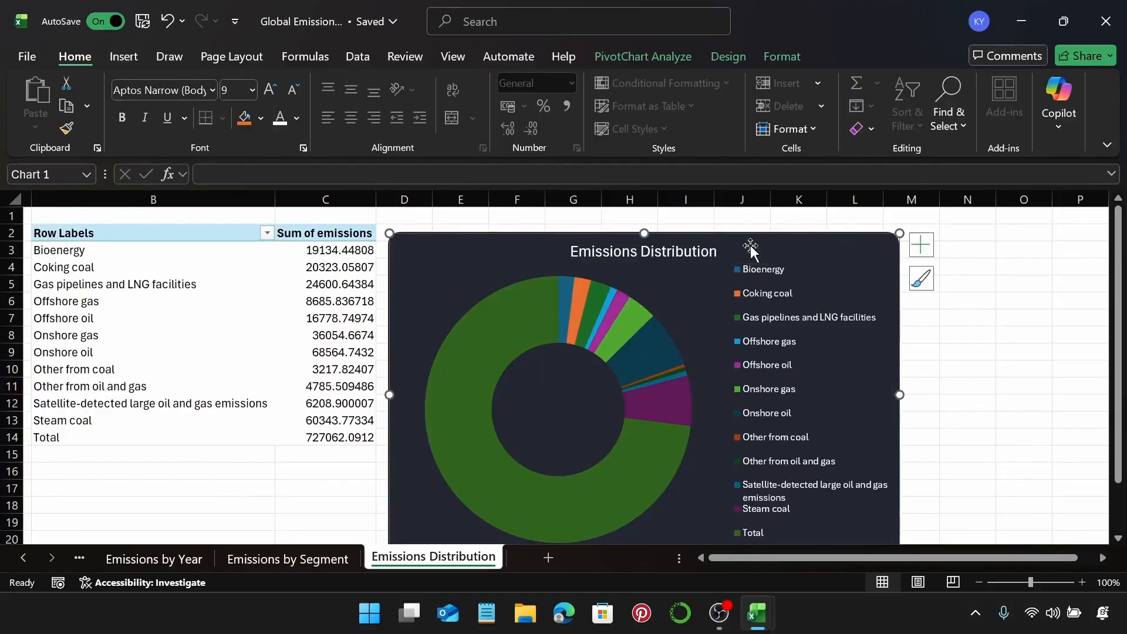
{"action": "right_click", "coordinate": [750, 245]}
{"action": "scroll", "coordinate": [847, 484], "scroll_direction": "down", "scroll_amount": 3}
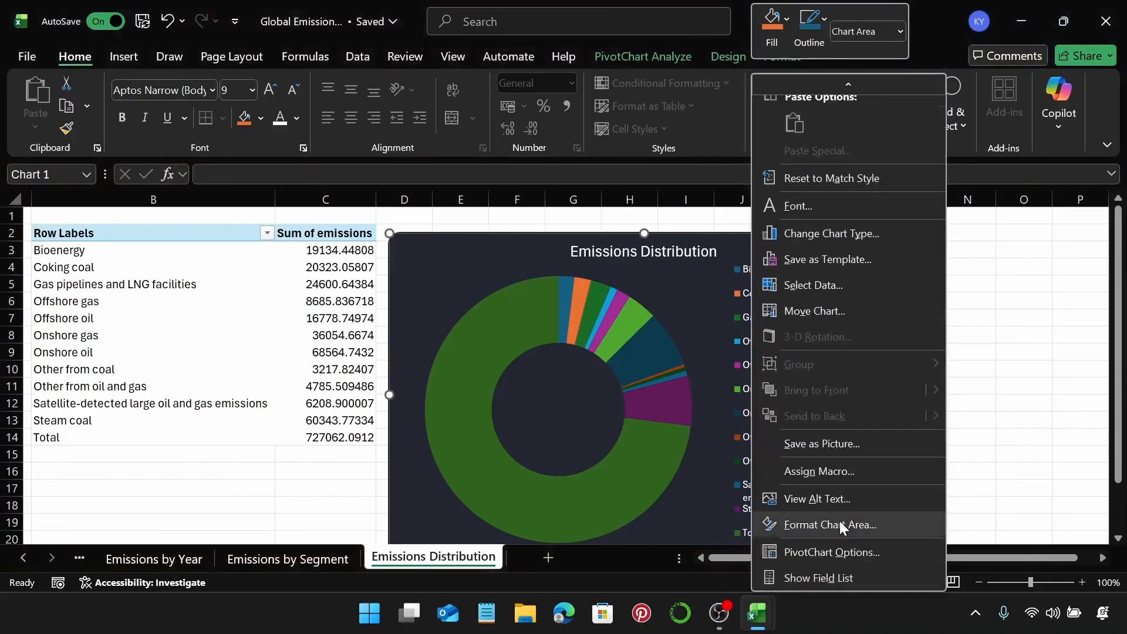
{"action": "left_click", "coordinate": [839, 521]}
Set the fill of the Bioenergy legend entry to the custom colour #4CC9F0
{"action": "left_click", "coordinate": [751, 271]}
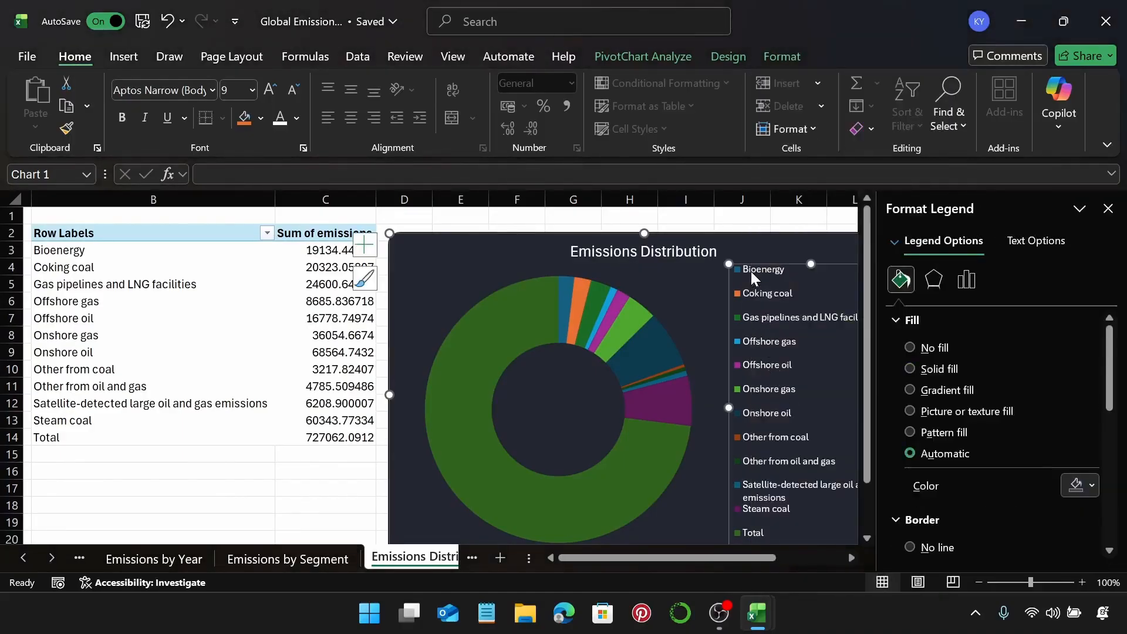
{"action": "left_click", "coordinate": [751, 271]}
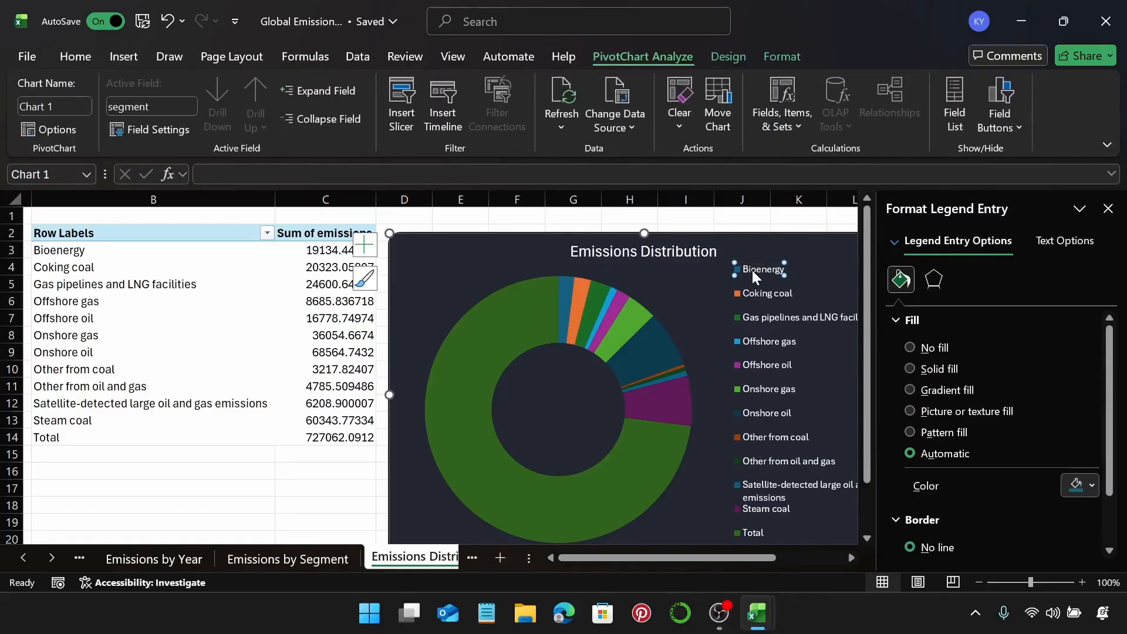
{"action": "left_click", "coordinate": [1080, 485]}
{"action": "left_click", "coordinate": [964, 458]}
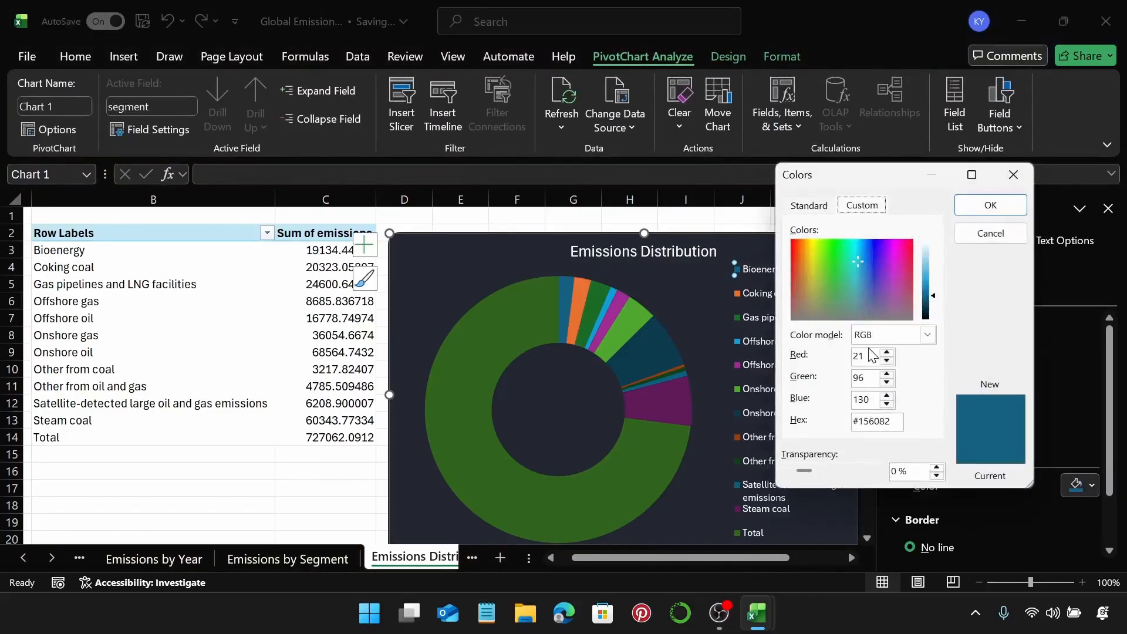
{"action": "left_click", "coordinate": [892, 423]}
{"action": "key", "text": "BackSpace"}
{"action": "key", "text": "BackSpace"}
{"action": "key", "text": "BackSpace"}
{"action": "key", "text": "BackSpace"}
{"action": "key", "text": "BackSpace"}
{"action": "key", "text": "BackSpace"}
{"action": "type", "text": "4cc9f0"}
{"action": "key", "text": "Return"}
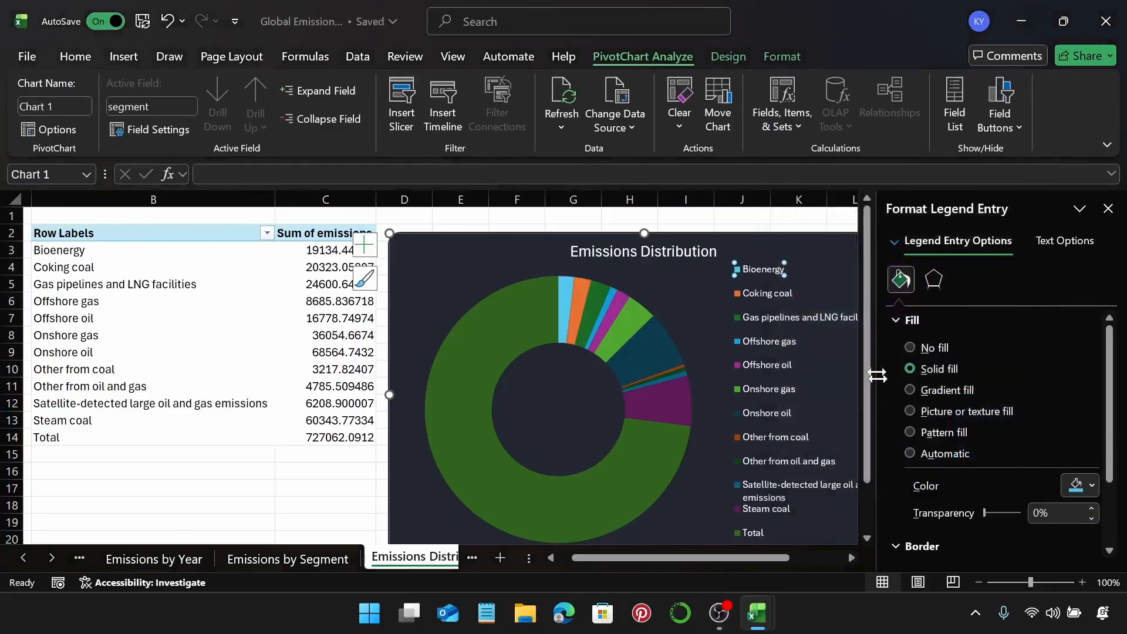
Set the fill of the Coking coal legend entry to the custom colour #A1A9C0
{"action": "left_click", "coordinate": [773, 303]}
{"action": "left_click", "coordinate": [1089, 485]}
{"action": "left_click", "coordinate": [931, 462]}
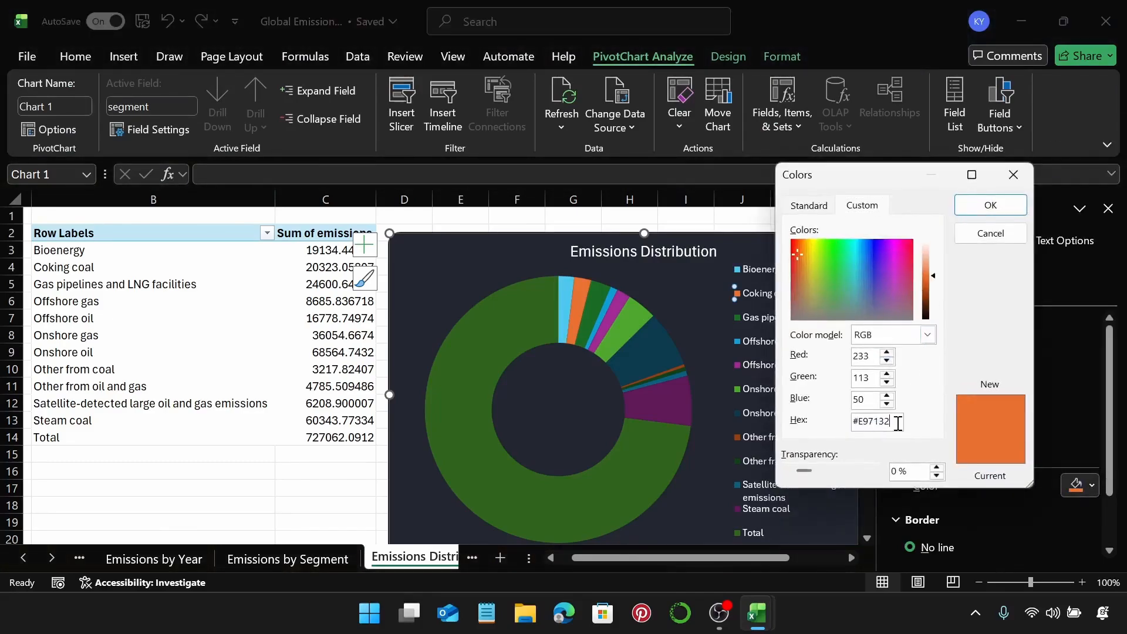
{"action": "key", "text": "BackSpace"}
{"action": "key", "text": "BackSpace"}
{"action": "key", "text": "BackSpace"}
{"action": "key", "text": "BackSpace"}
{"action": "key", "text": "BackSpace"}
{"action": "key", "text": "BackSpace"}
{"action": "type", "text": "a1a9c0"}
{"action": "left_click", "coordinate": [990, 205]}
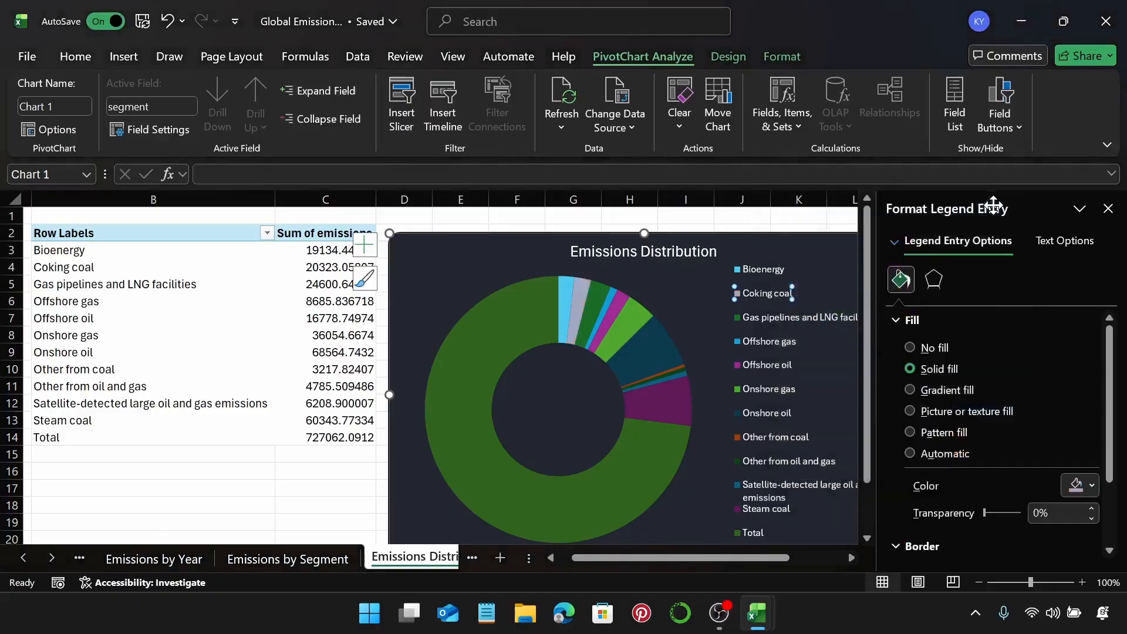
Set the fill of the Gas pipelines and LNG facilities legend entry to the custom colour #4361EE
{"action": "left_click", "coordinate": [812, 320]}
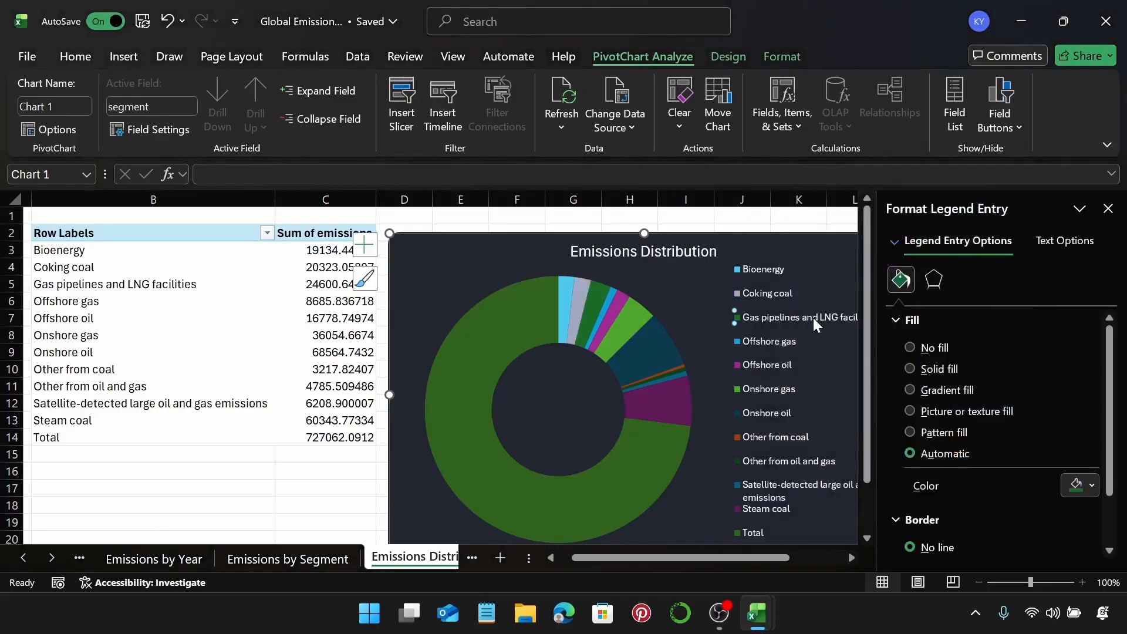
{"action": "left_click", "coordinate": [1074, 486]}
{"action": "left_click", "coordinate": [974, 462]}
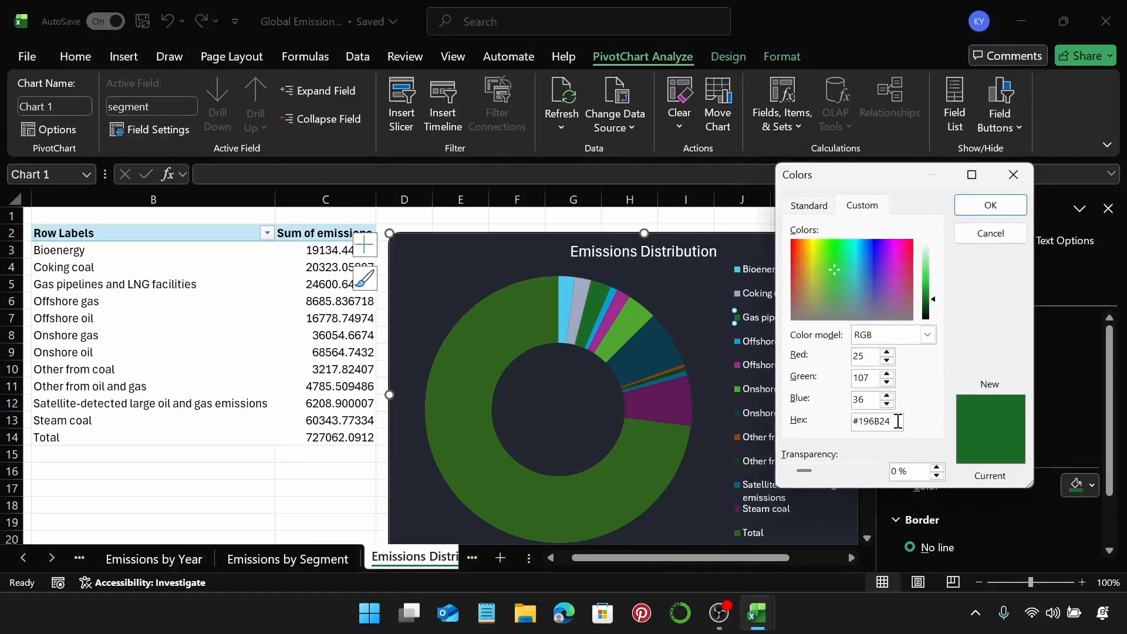
{"action": "key", "text": "BackSpace"}
{"action": "key", "text": "BackSpace"}
{"action": "key", "text": "BackSpace"}
{"action": "key", "text": "BackSpace"}
{"action": "key", "text": "BackSpace"}
{"action": "key", "text": "BackSpace"}
{"action": "type", "text": "4361ee"}
{"action": "key", "text": "Return"}
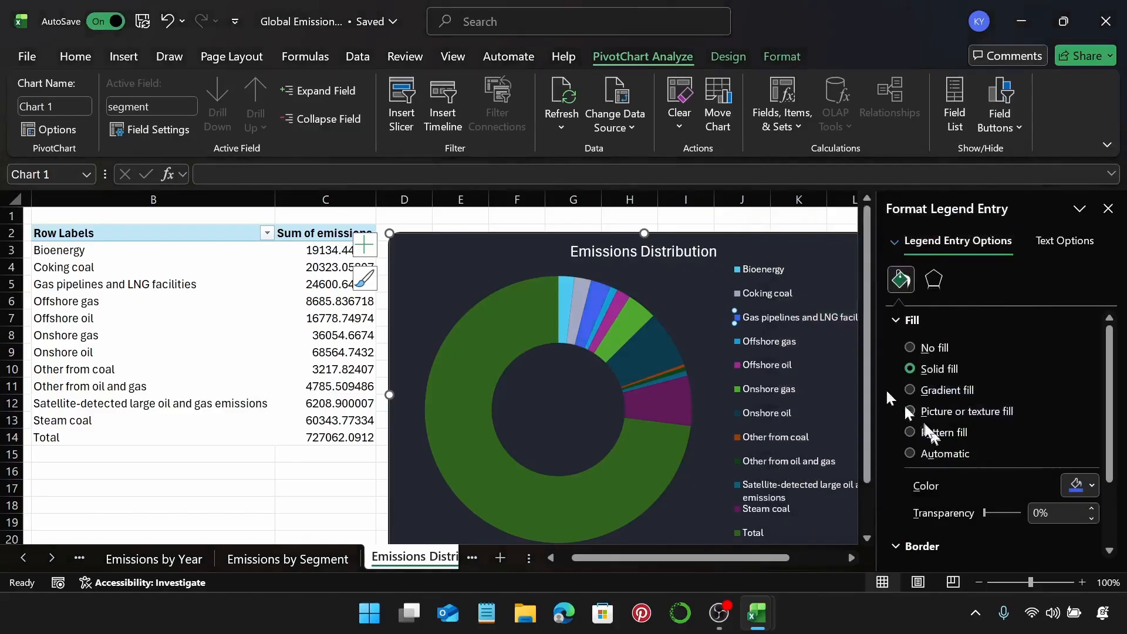
Give the Offshore gas legend entry a custom indigo fill whose hex code starts with 3F37
{"action": "left_click", "coordinate": [774, 338]}
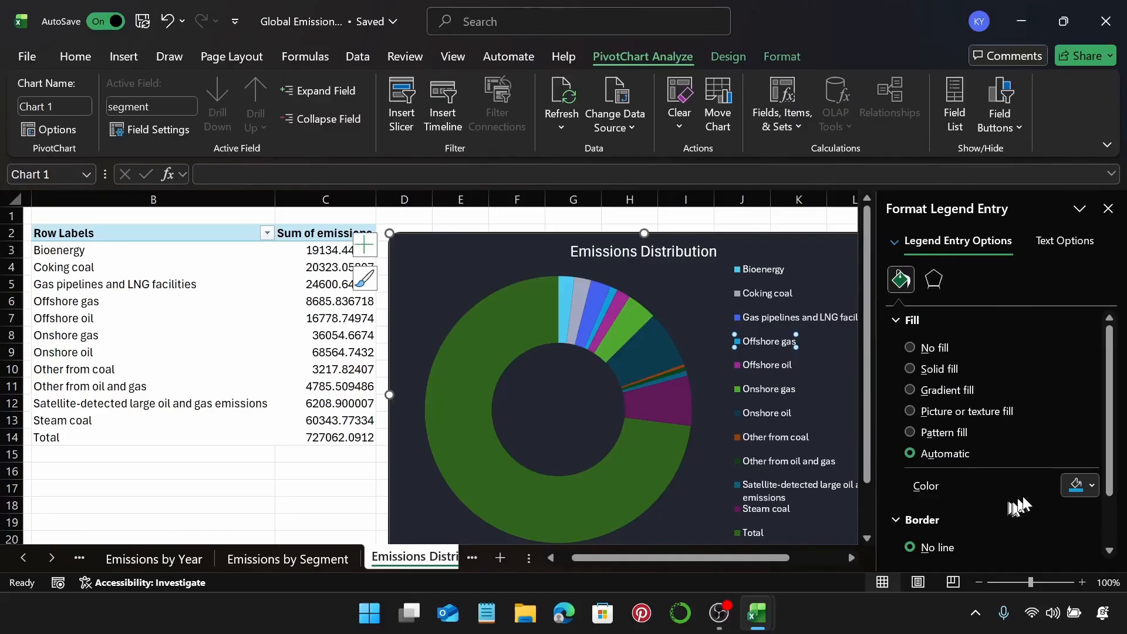
{"action": "left_click", "coordinate": [1090, 485]}
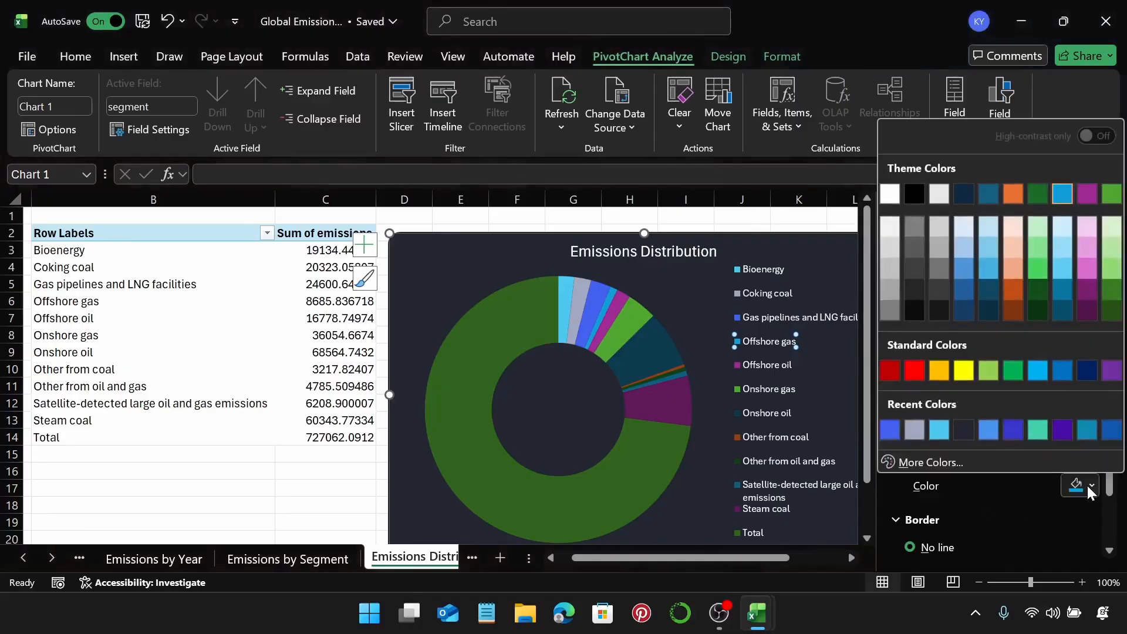
{"action": "left_click", "coordinate": [1020, 460]}
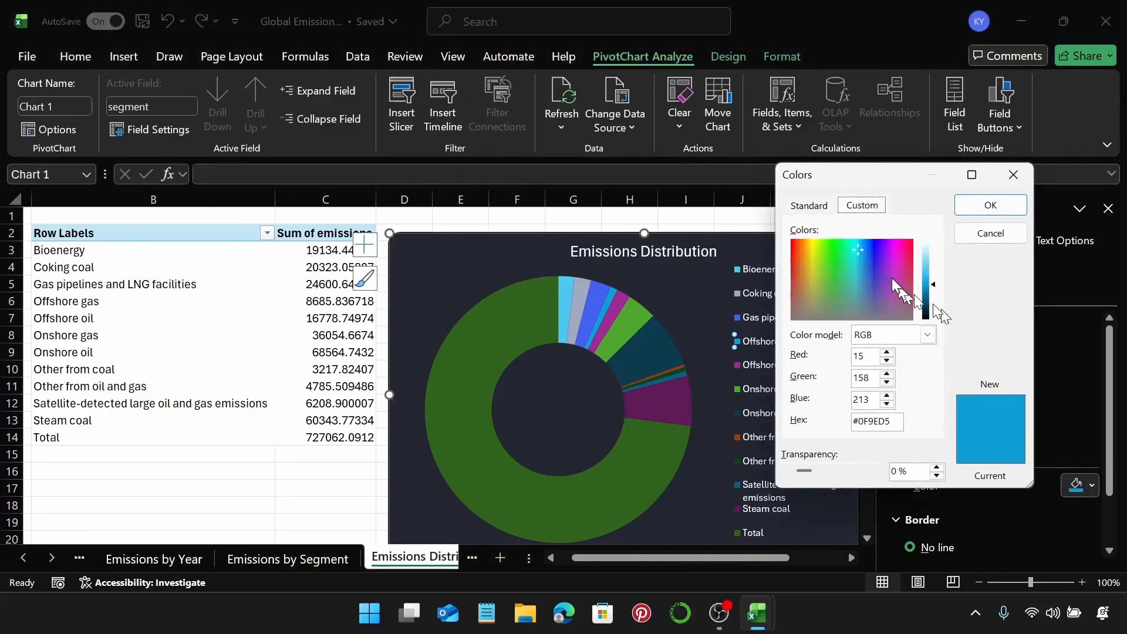
{"action": "left_click", "coordinate": [902, 422]}
{"action": "key", "text": "BackSpace"}
{"action": "key", "text": "BackSpace"}
{"action": "key", "text": "BackSpace"}
{"action": "key", "text": "BackSpace"}
{"action": "key", "text": "BackSpace"}
{"action": "key", "text": "BackSpace"}
{"action": "type", "text": "3f37"}
{"action": "key", "text": "Return"}
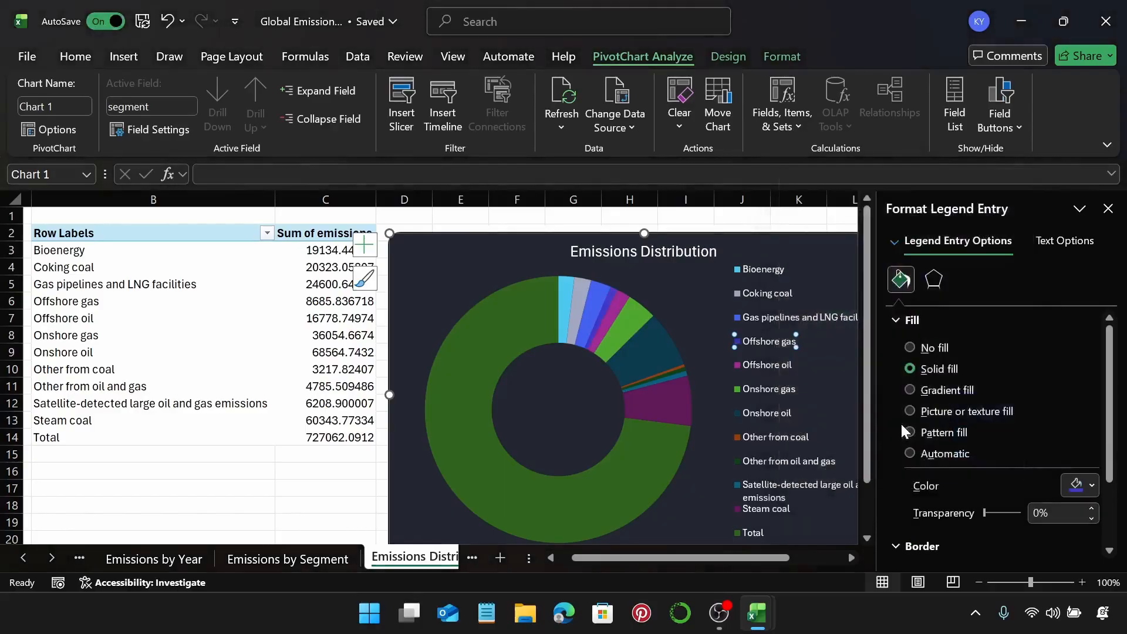
Set the fill of the Offshore oil legend entry to the custom colour #FF852F
{"action": "left_click", "coordinate": [783, 370]}
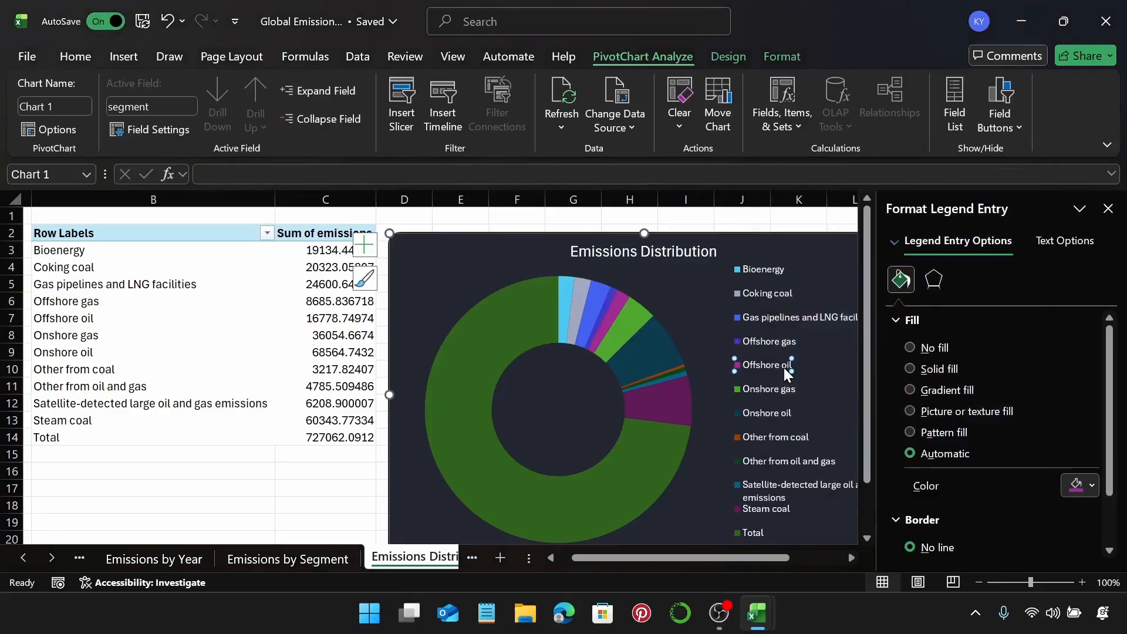
{"action": "left_click", "coordinate": [1079, 485]}
{"action": "left_click", "coordinate": [978, 461]}
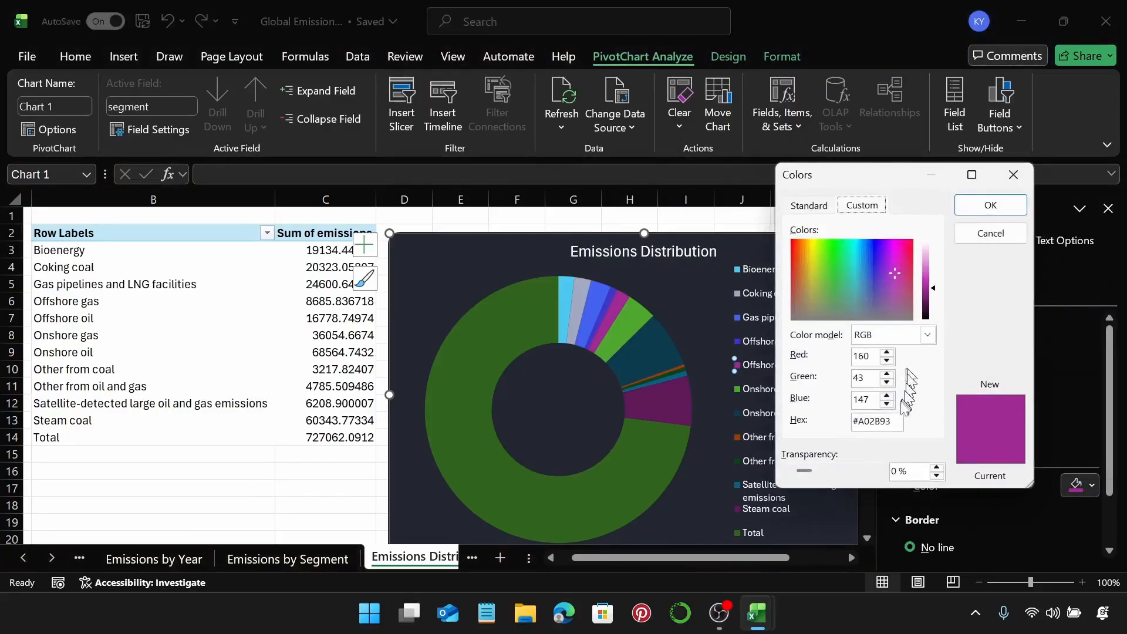
{"action": "left_click", "coordinate": [894, 422]}
{"action": "key", "text": "BackSpace"}
{"action": "key", "text": "BackSpace"}
{"action": "key", "text": "BackSpace"}
{"action": "key", "text": "BackSpace"}
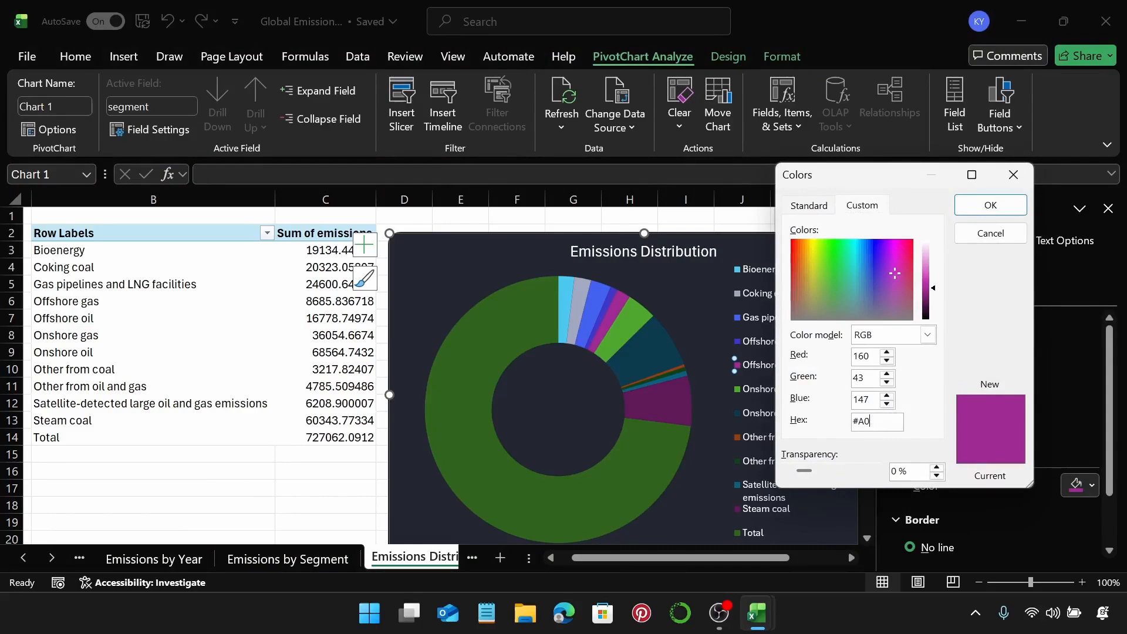
{"action": "key", "text": "BackSpace"}
{"action": "type", "text": "ff852f"}
{"action": "key", "text": "Return"}
Open the custom fill colour of the Onshore gas legend entry for editing its hex code
{"action": "left_click", "coordinate": [771, 389]}
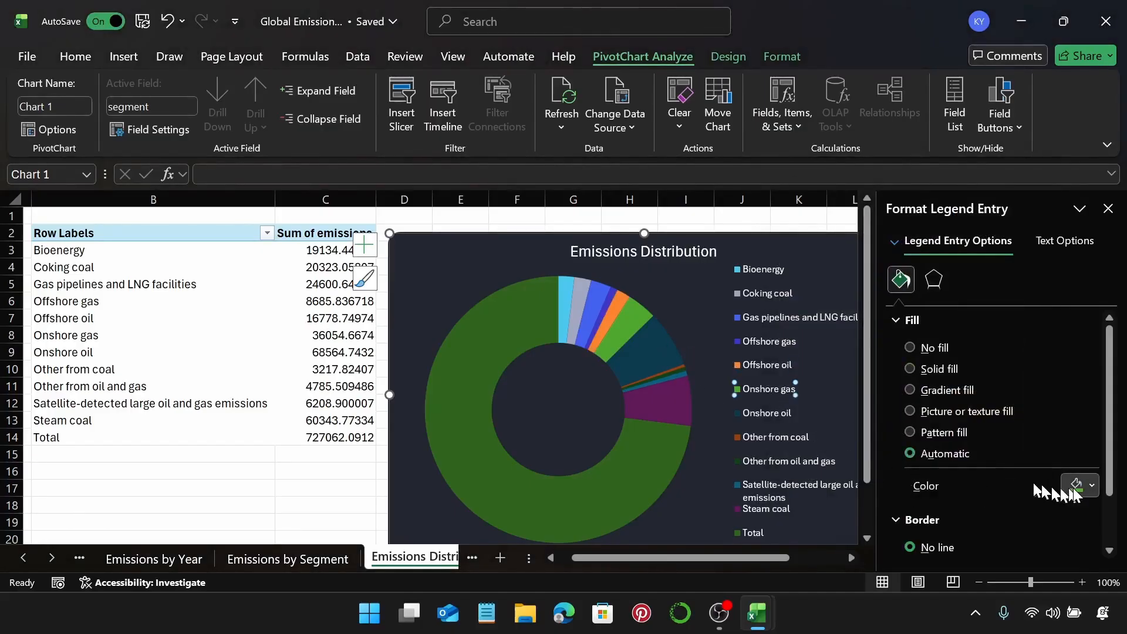
{"action": "left_click", "coordinate": [1074, 486]}
{"action": "left_click", "coordinate": [971, 463]}
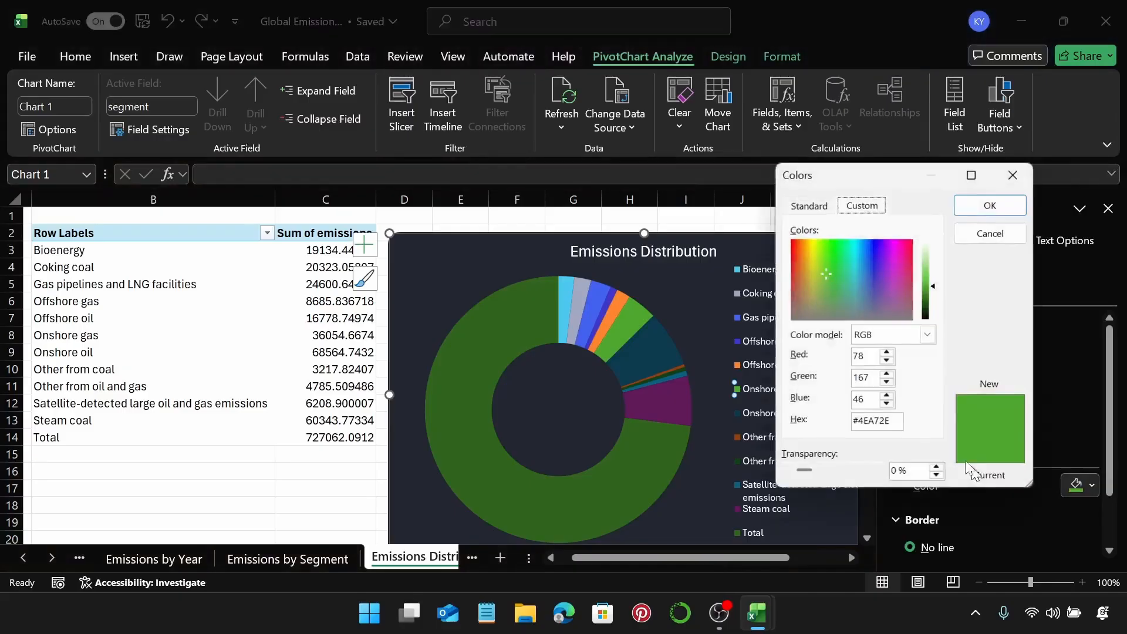
{"action": "left_click", "coordinate": [891, 420]}
{"action": "key", "text": "BackSpace"}
{"action": "key", "text": "BackSpace"}
{"action": "key", "text": "BackSpace"}
{"action": "key", "text": "BackSpace"}
{"action": "key", "text": "BackSpace"}
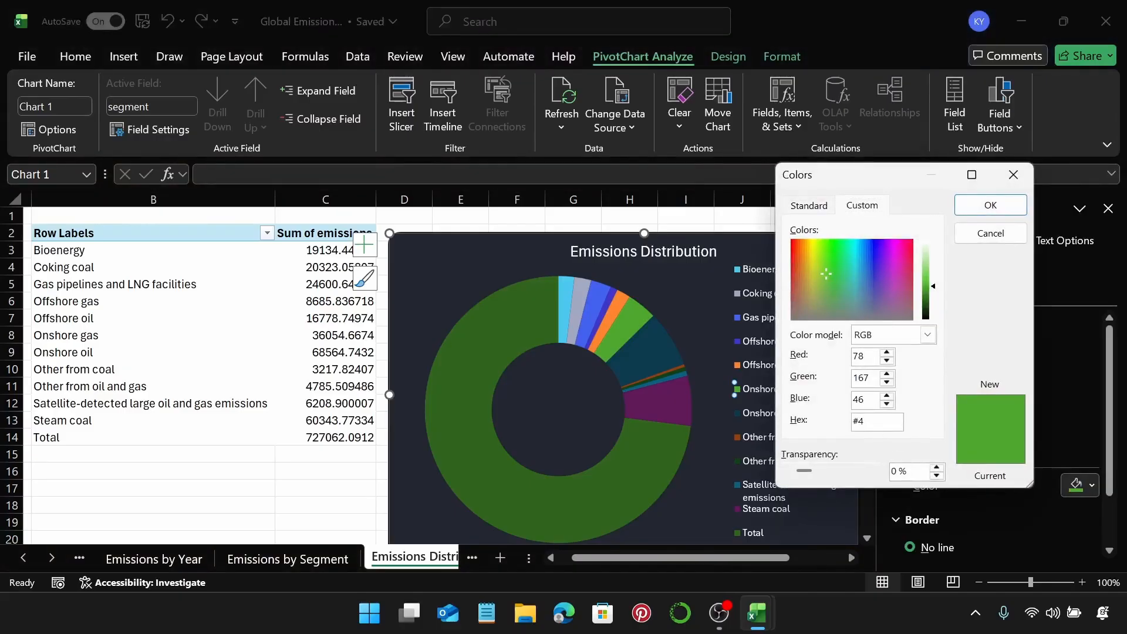
{"action": "type", "text": "fb3364"}
{"action": "key", "text": "Return"}
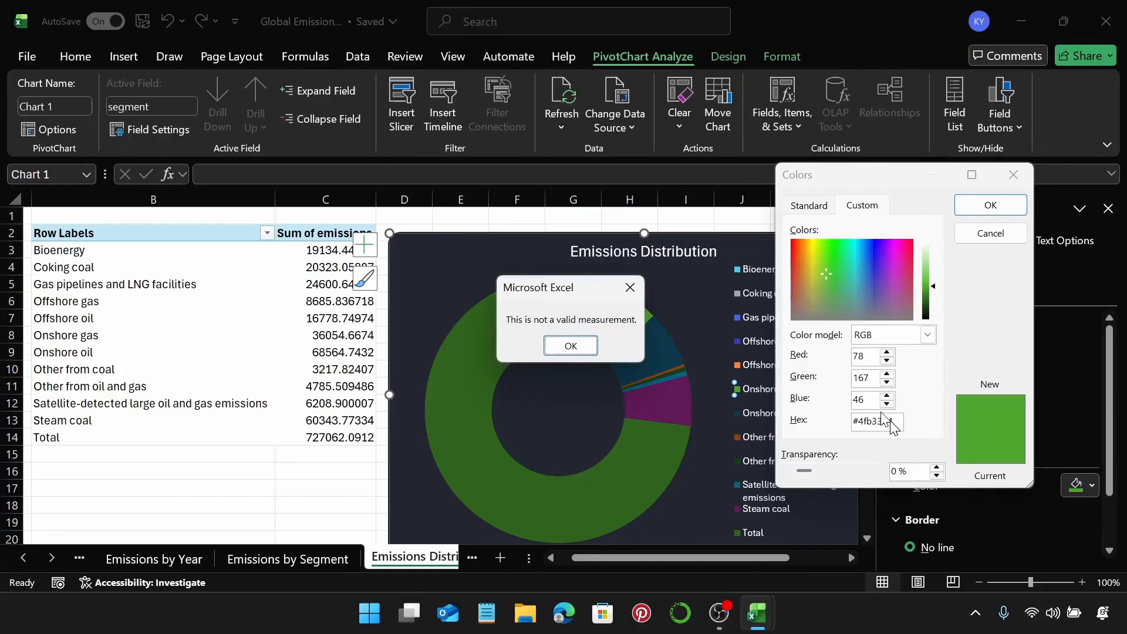
{"action": "left_click", "coordinate": [631, 288]}
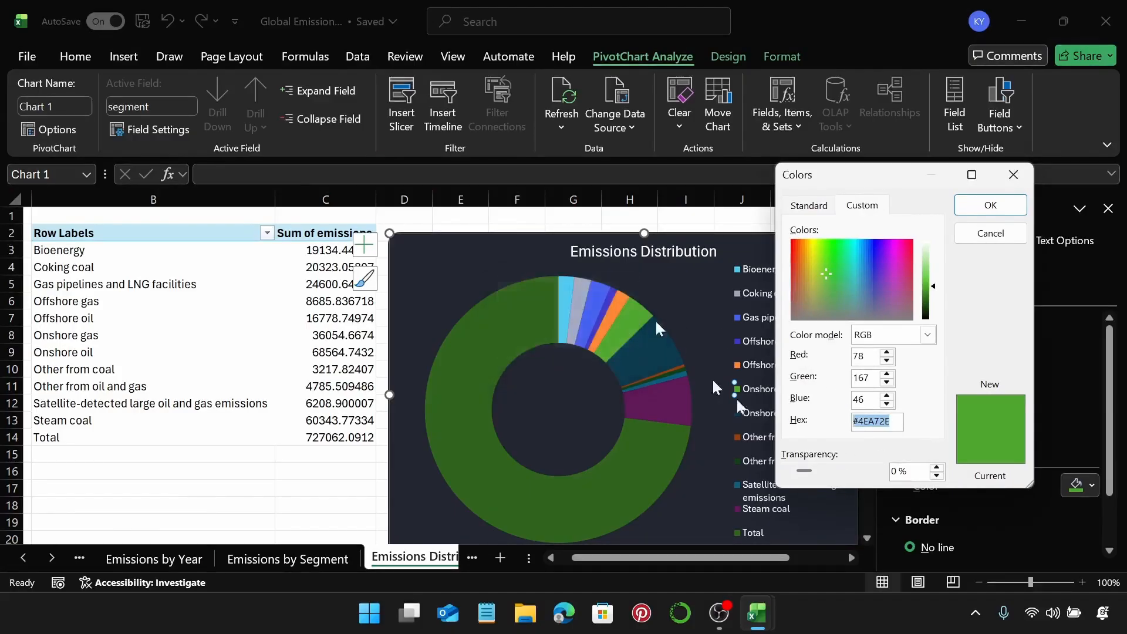
Set the Onshore gas fill to the custom colour #FB3364
{"action": "key", "text": "End"}
{"action": "key", "text": "BackSpace"}
{"action": "key", "text": "BackSpace"}
{"action": "key", "text": "BackSpace"}
{"action": "key", "text": "BackSpace"}
{"action": "key", "text": "BackSpace"}
{"action": "key", "text": "BackSpace"}
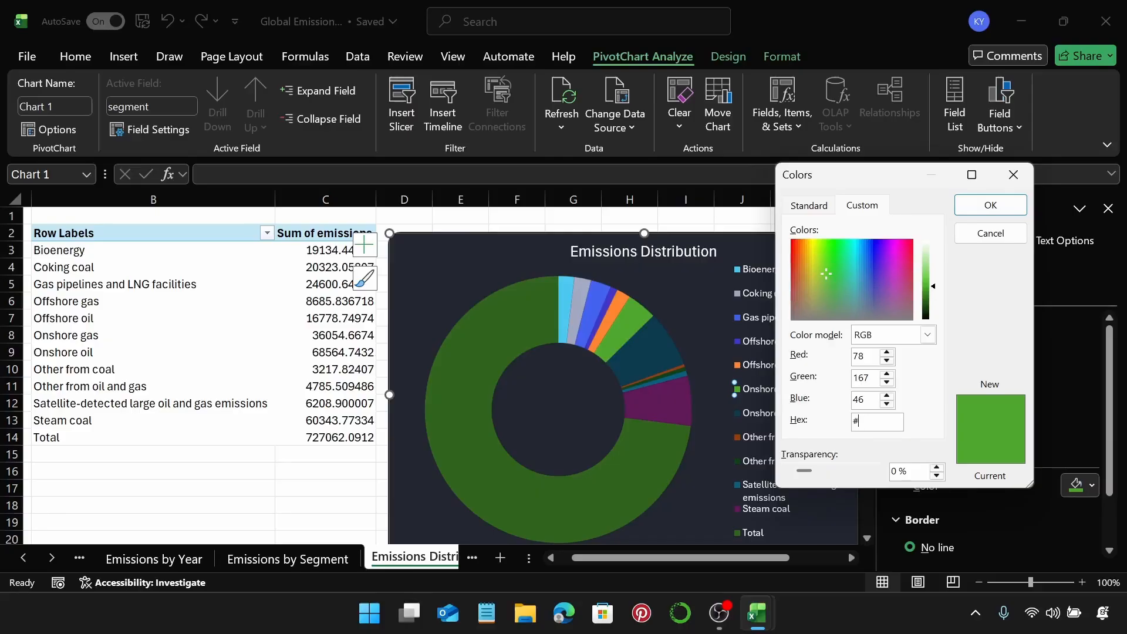
{"action": "type", "text": "fb3364"}
{"action": "key", "text": "Return"}
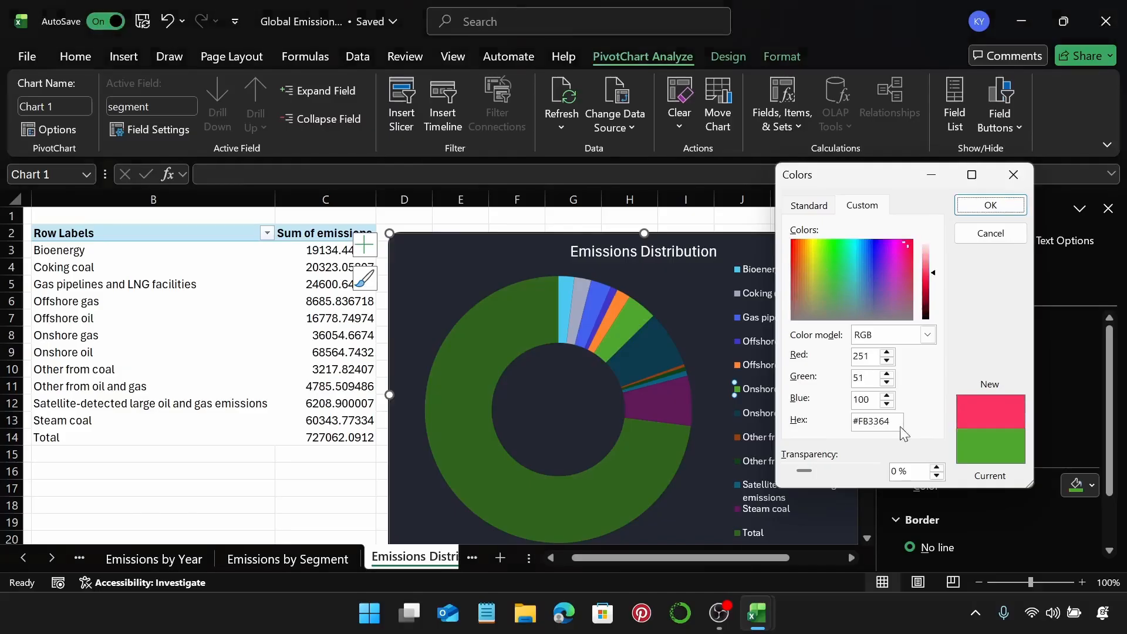
Give the Onshore oil legend entry a custom teal-blue fill whose hex code starts with 0F89
{"action": "left_click", "coordinate": [751, 418]}
{"action": "double_click", "coordinate": [755, 413]}
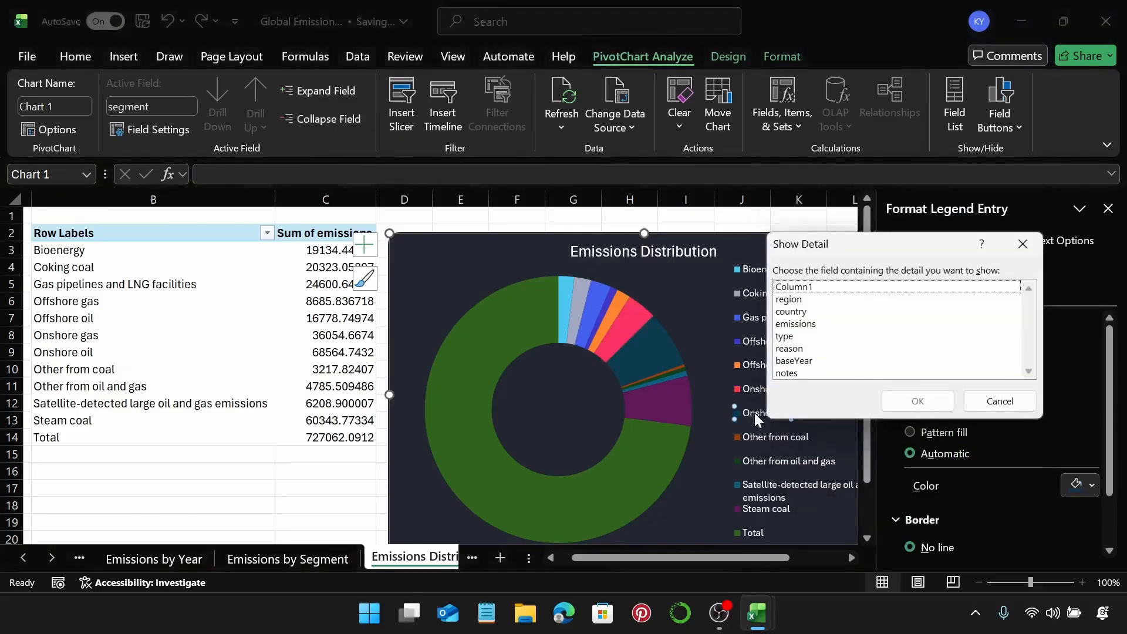
{"action": "left_click", "coordinate": [1022, 245]}
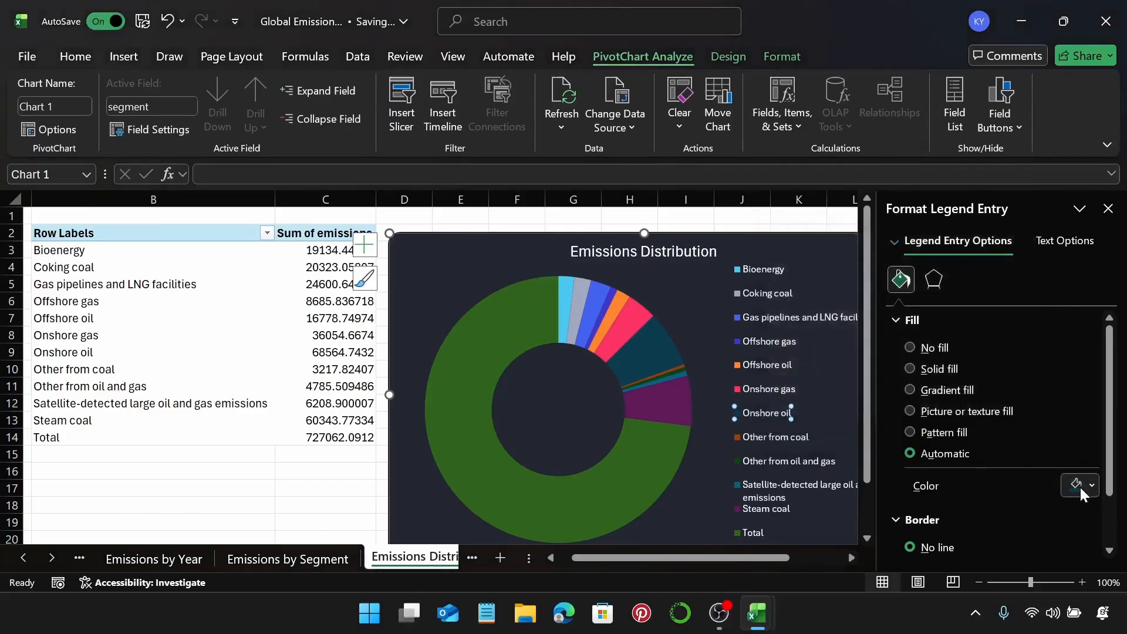
{"action": "left_click", "coordinate": [1079, 485]}
{"action": "left_click", "coordinate": [949, 461]}
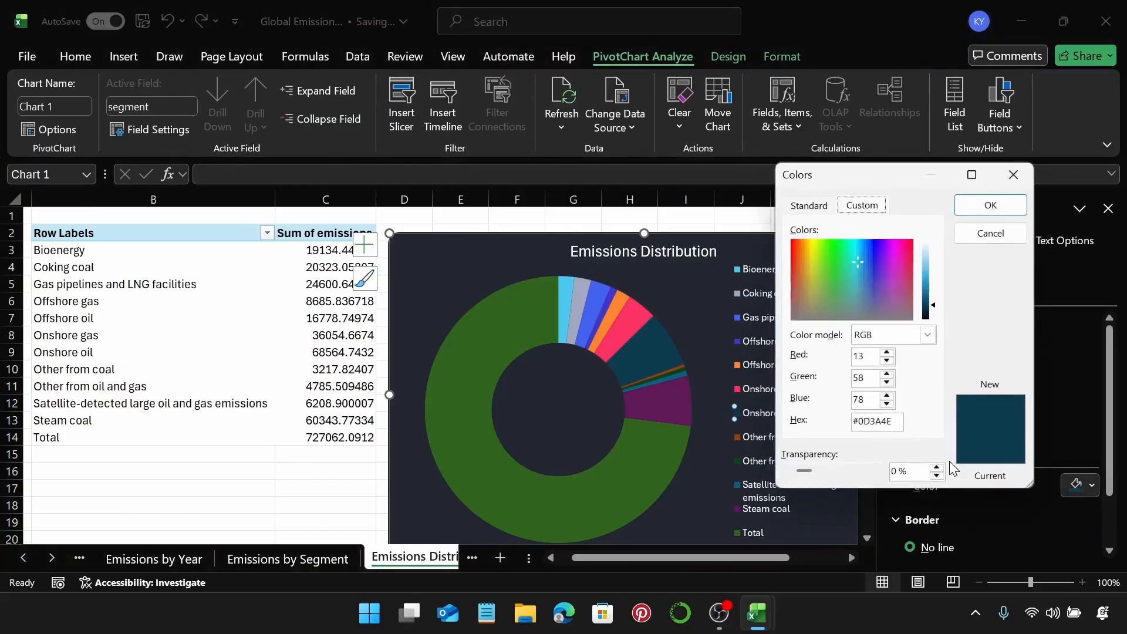
{"action": "left_click", "coordinate": [894, 421]}
{"action": "key", "text": "BackSpace"}
{"action": "key", "text": "BackSpace"}
{"action": "key", "text": "BackSpace"}
{"action": "key", "text": "BackSpace"}
{"action": "key", "text": "BackSpace"}
{"action": "key", "text": "BackSpace"}
{"action": "type", "text": "0f89"}
{"action": "key", "text": "Return"}
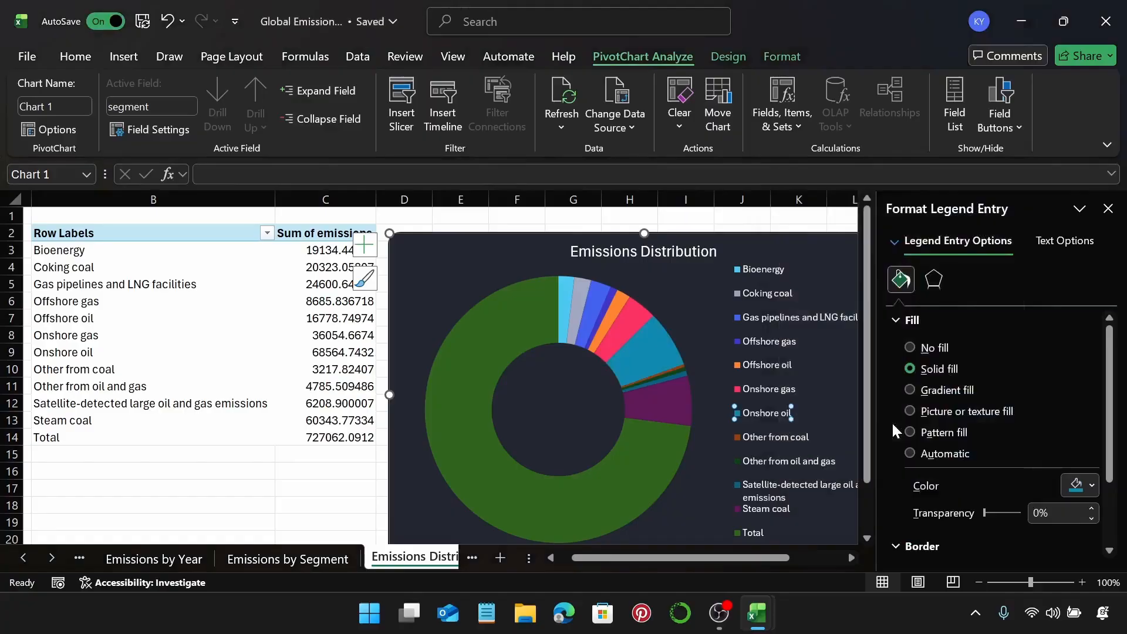
Set the fill of the Other from coal legend entry to the custom colour #0F57AC
{"action": "left_click", "coordinate": [762, 437]}
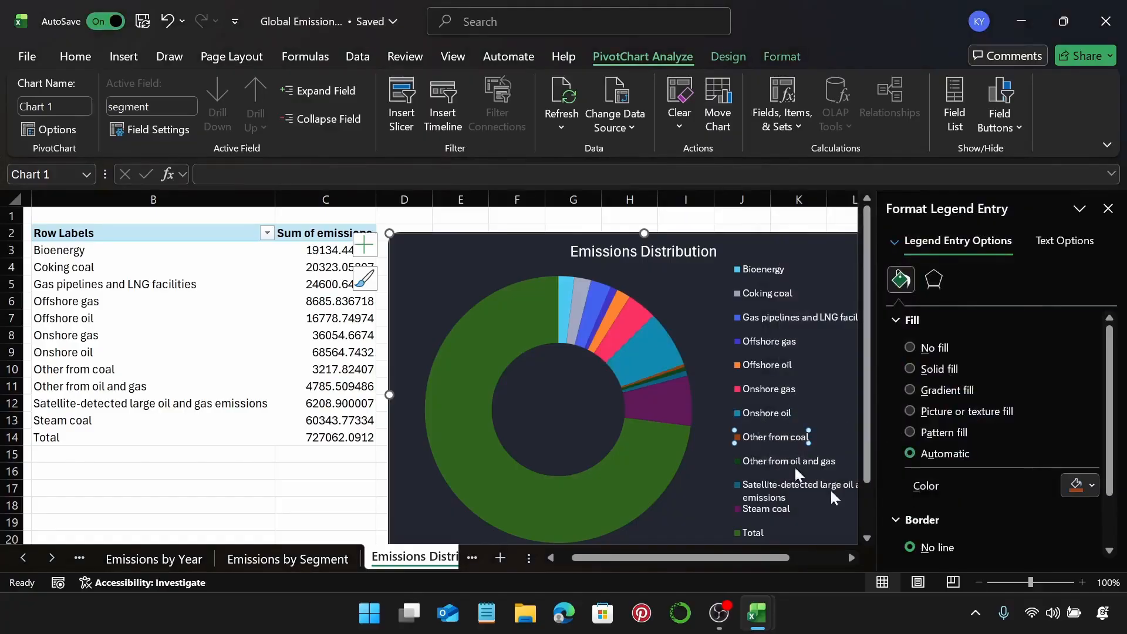
{"action": "left_click", "coordinate": [1087, 487]}
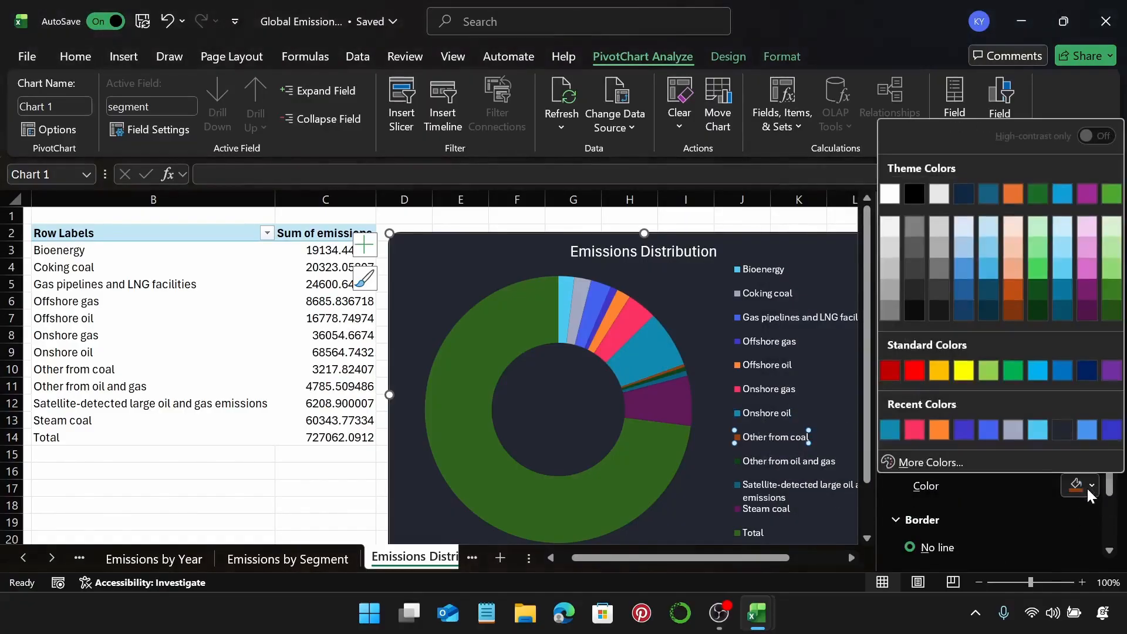
{"action": "left_click", "coordinate": [992, 462]}
{"action": "left_click", "coordinate": [900, 422]}
{"action": "key", "text": "BackSpace"}
{"action": "key", "text": "BackSpace"}
{"action": "key", "text": "BackSpace"}
{"action": "key", "text": "BackSpace"}
{"action": "key", "text": "BackSpace"}
{"action": "key", "text": "BackSpace"}
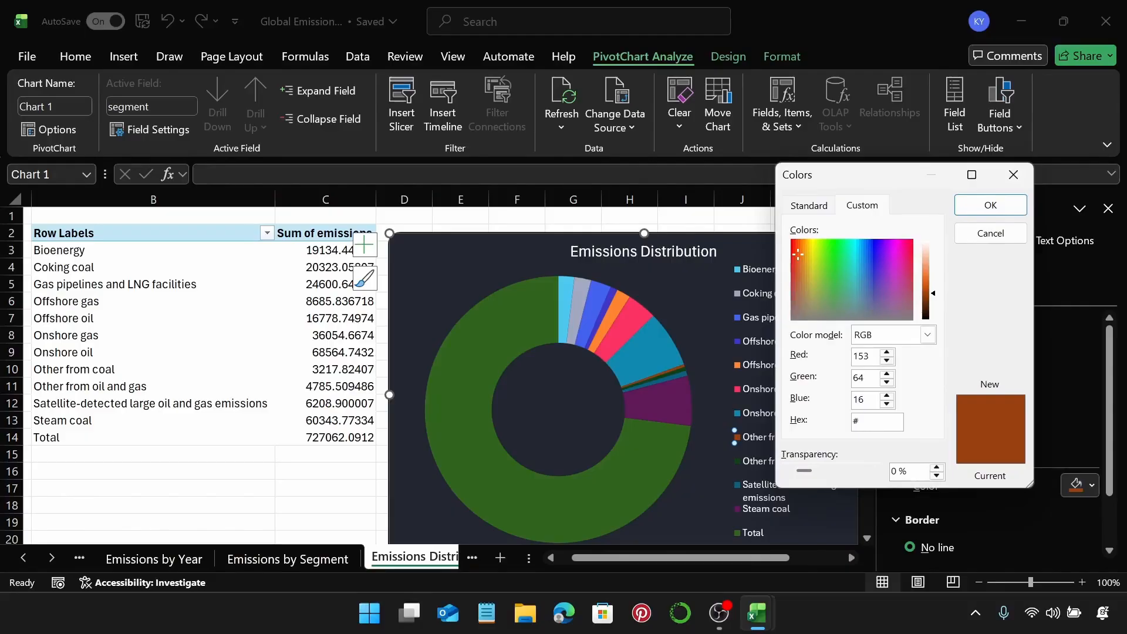
{"action": "type", "text": "0f57ac"}
{"action": "key", "text": "Return"}
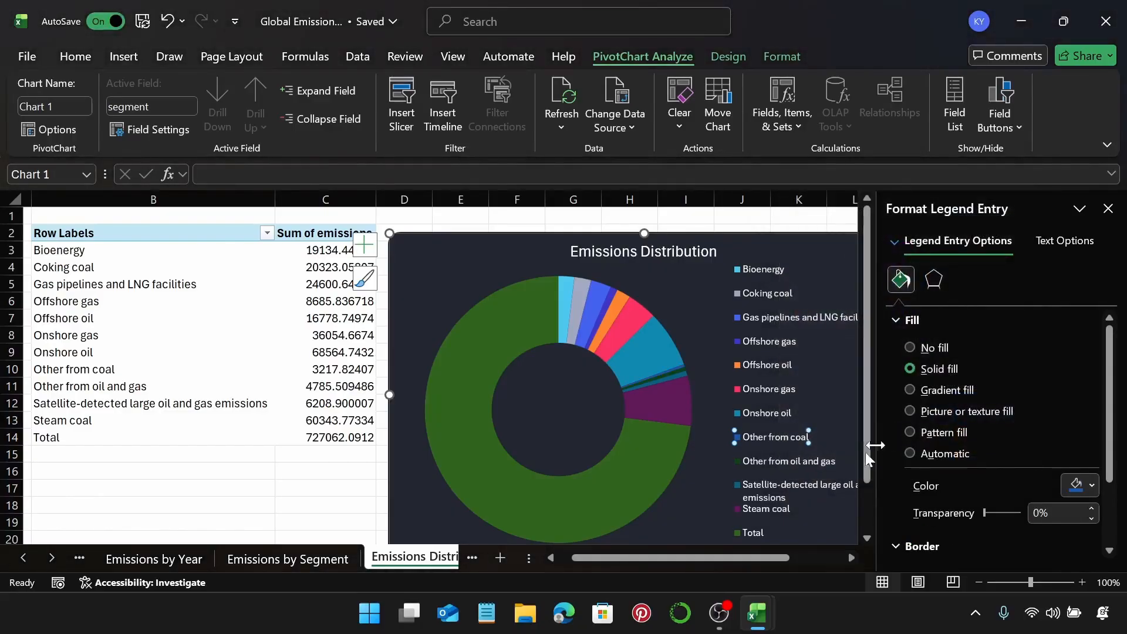
Set the fill of the Other from oil and gas legend entry to the custom colour #D2C1FA
{"action": "left_click", "coordinate": [811, 461]}
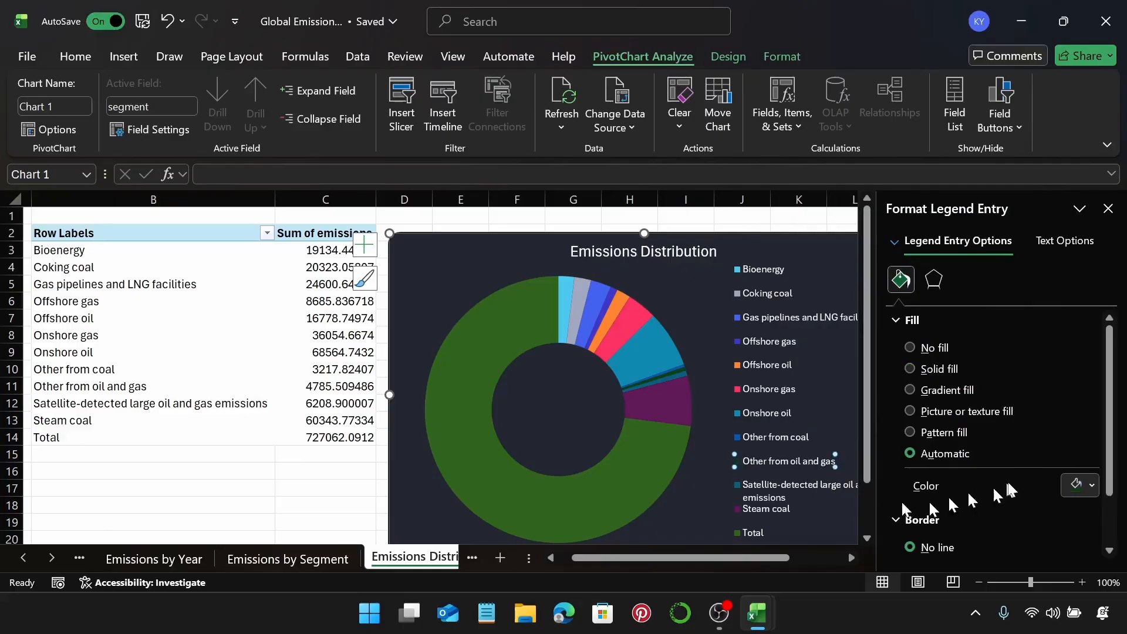
{"action": "left_click", "coordinate": [1082, 488]}
{"action": "left_click", "coordinate": [998, 465]}
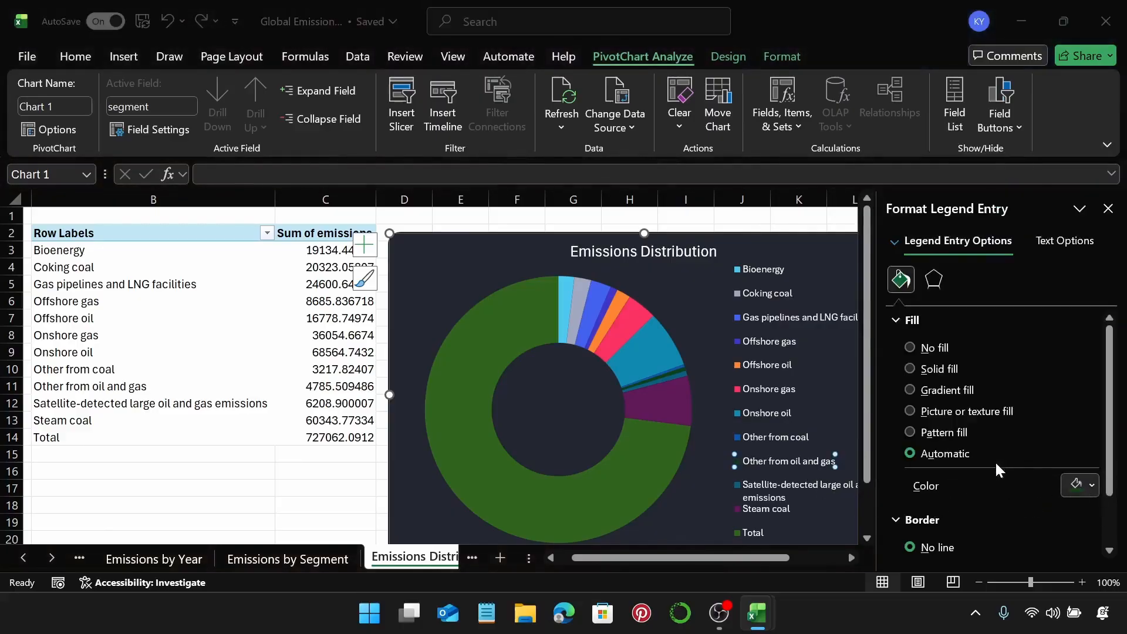
{"action": "key", "text": "BackSpace"}
{"action": "key", "text": "BackSpace"}
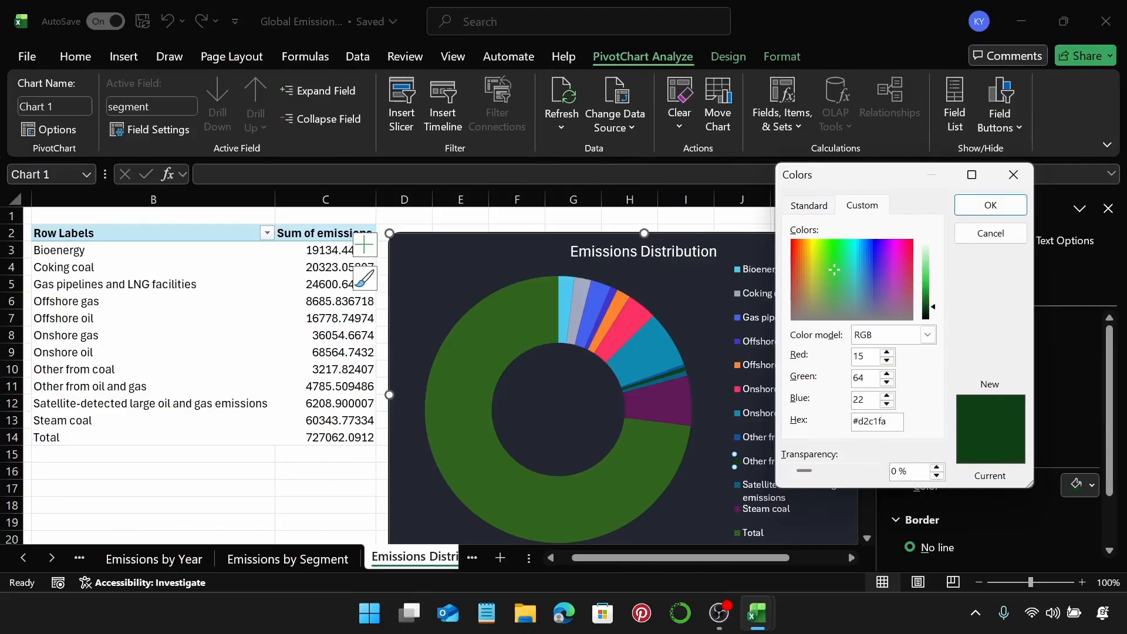
{"action": "key", "text": "Return"}
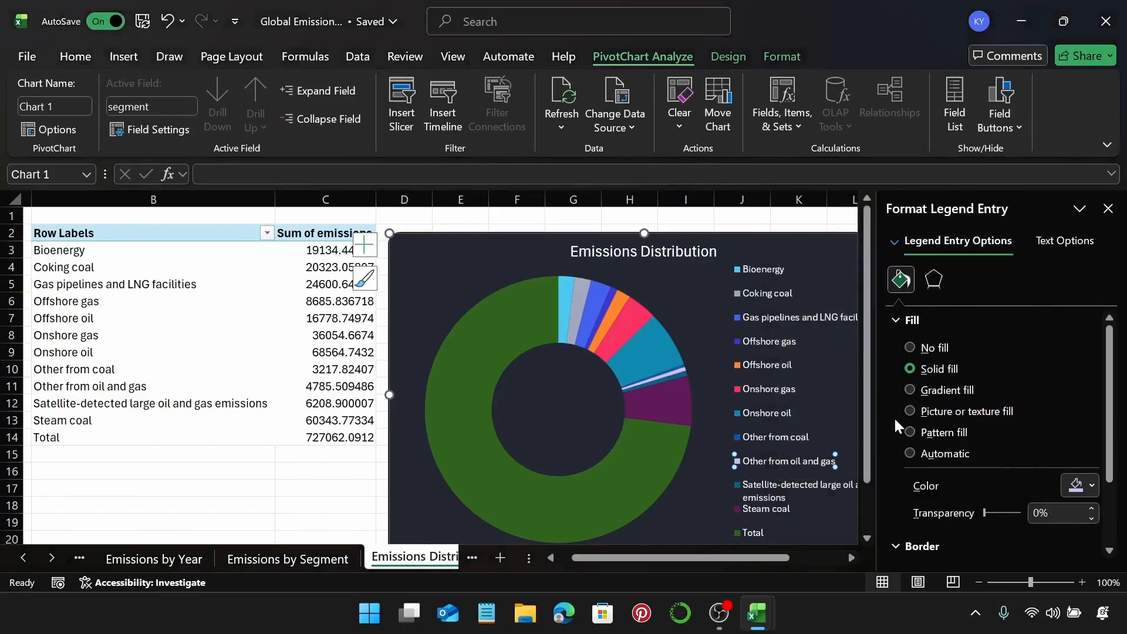
Set the fill of the Satellite-detected large oil and gas emissions legend entry to the custom colour #43D2A7
{"action": "left_click", "coordinate": [773, 491]}
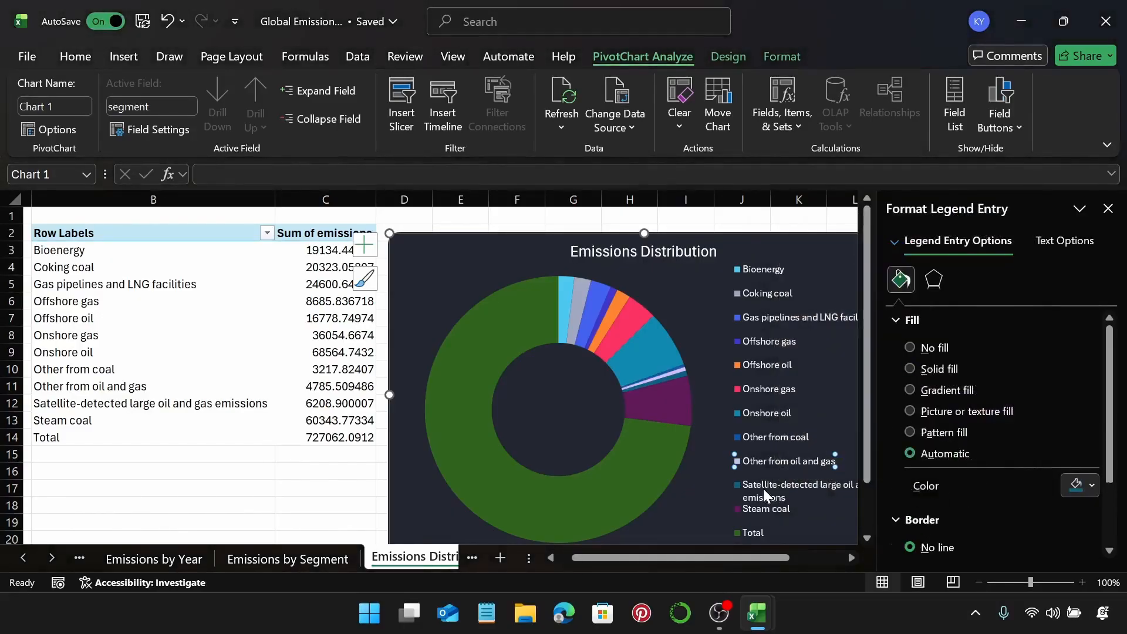
{"action": "left_click", "coordinate": [1083, 486]}
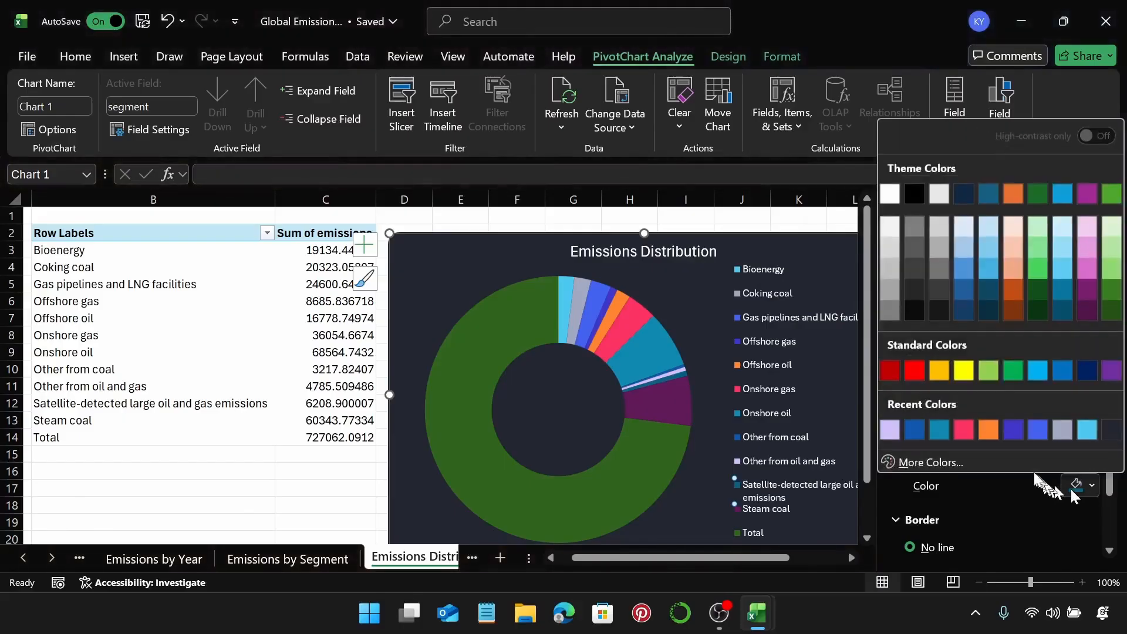
{"action": "left_click", "coordinate": [997, 465]}
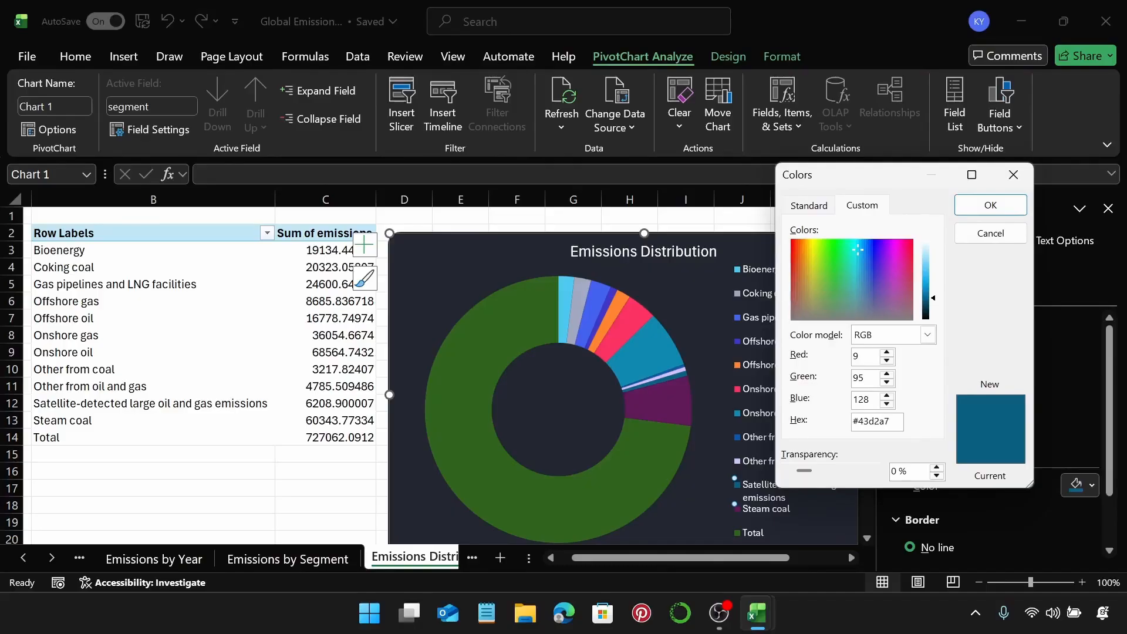
{"action": "key", "text": "Tab"}
{"action": "key", "text": "Return"}
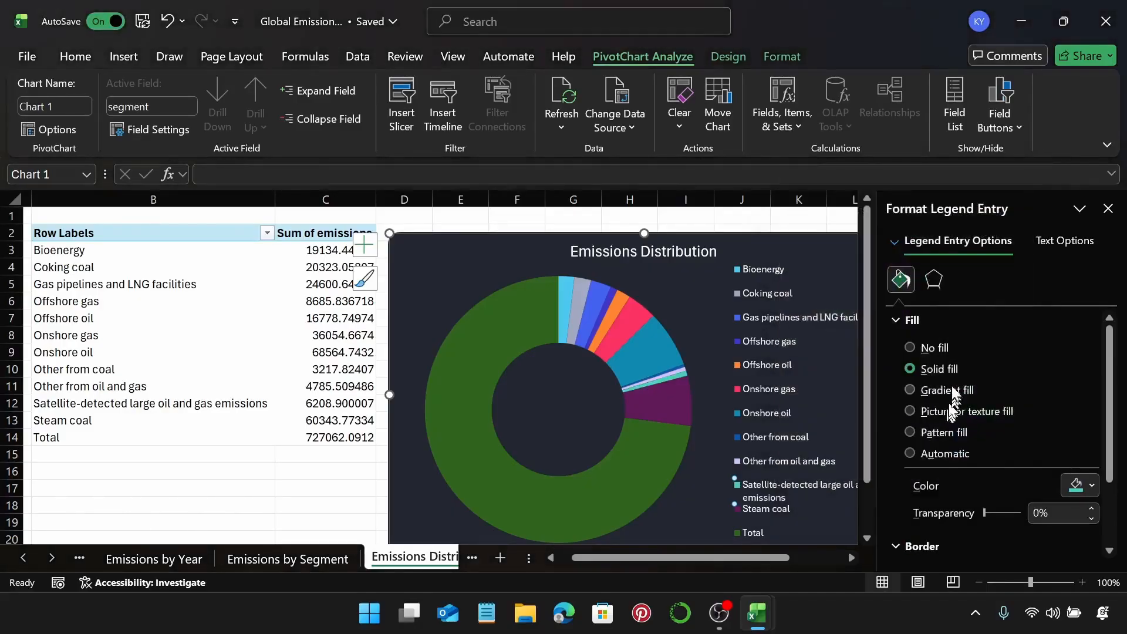
Set the fill of the Steam coal legend entry to the custom colour #9546EF
{"action": "left_click", "coordinate": [756, 509]}
{"action": "left_click", "coordinate": [1080, 486]}
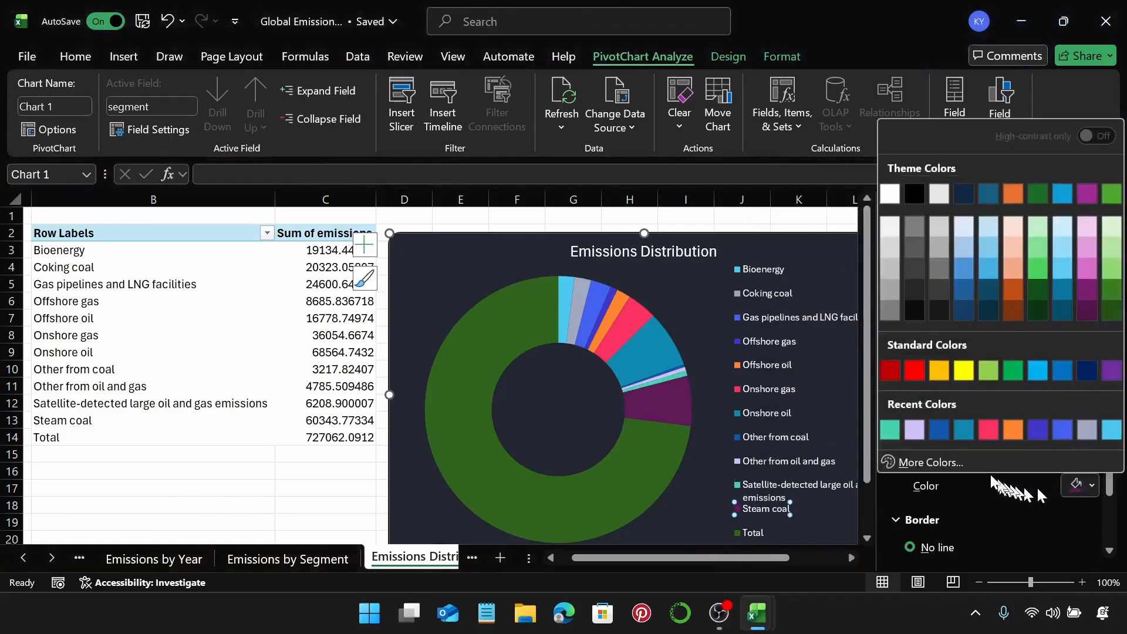
{"action": "left_click", "coordinate": [930, 462]}
{"action": "left_click", "coordinate": [892, 421]}
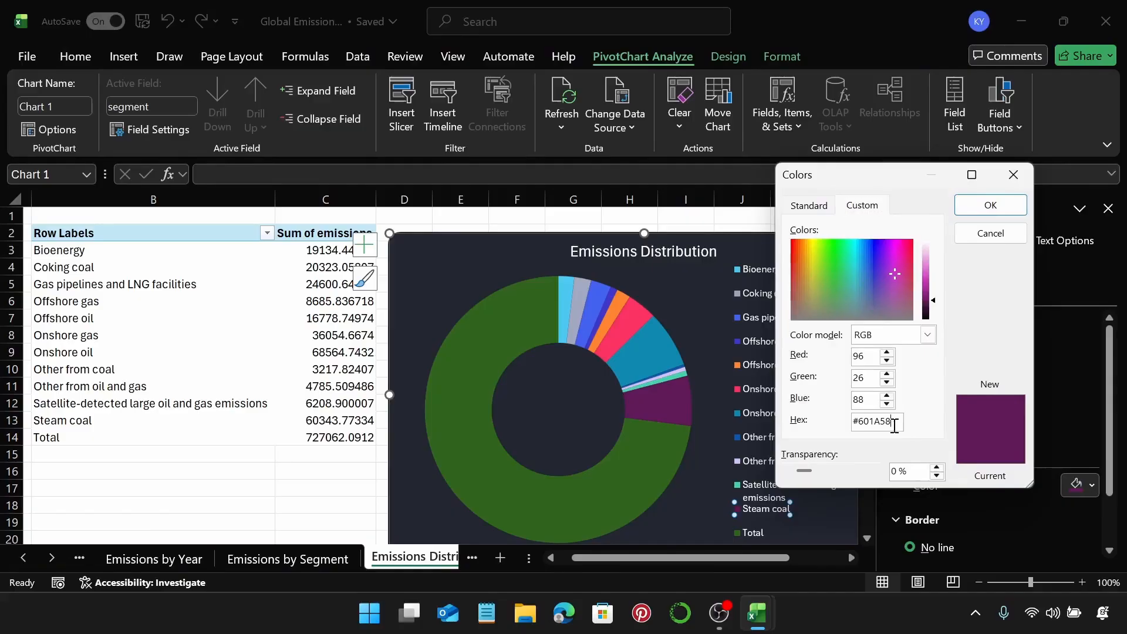
{"action": "key", "text": "BackSpace"}
{"action": "type", "text": "9546ef"}
{"action": "key", "text": "Return"}
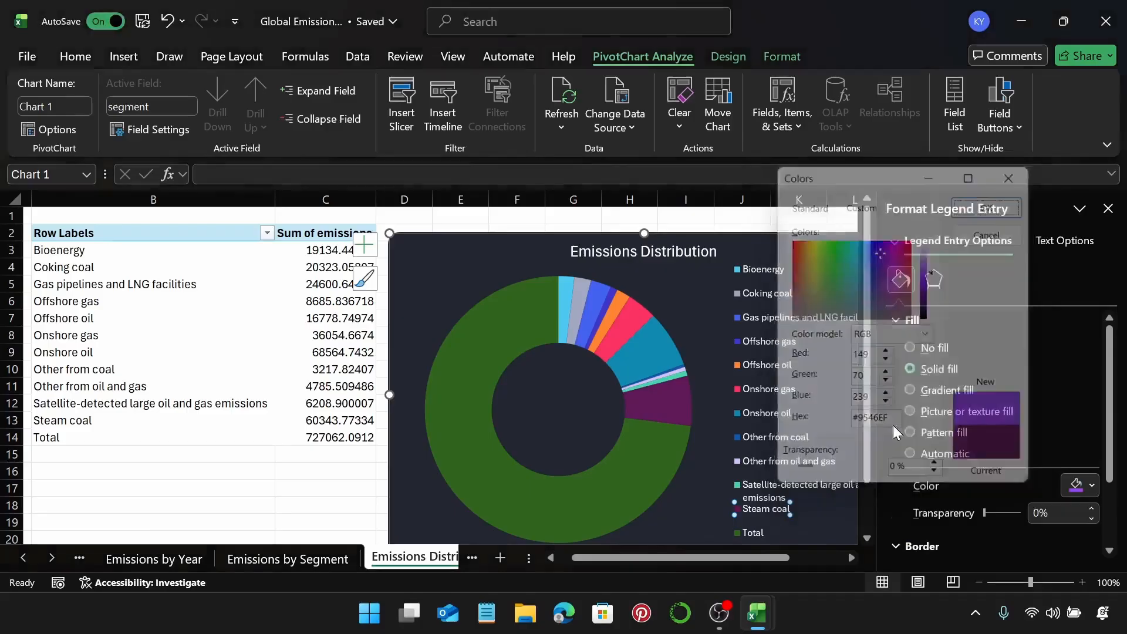
Give the Total legend entry a custom medium-blue fill by replacing its hex code
{"action": "left_click", "coordinate": [757, 532]}
{"action": "left_click", "coordinate": [1075, 486]}
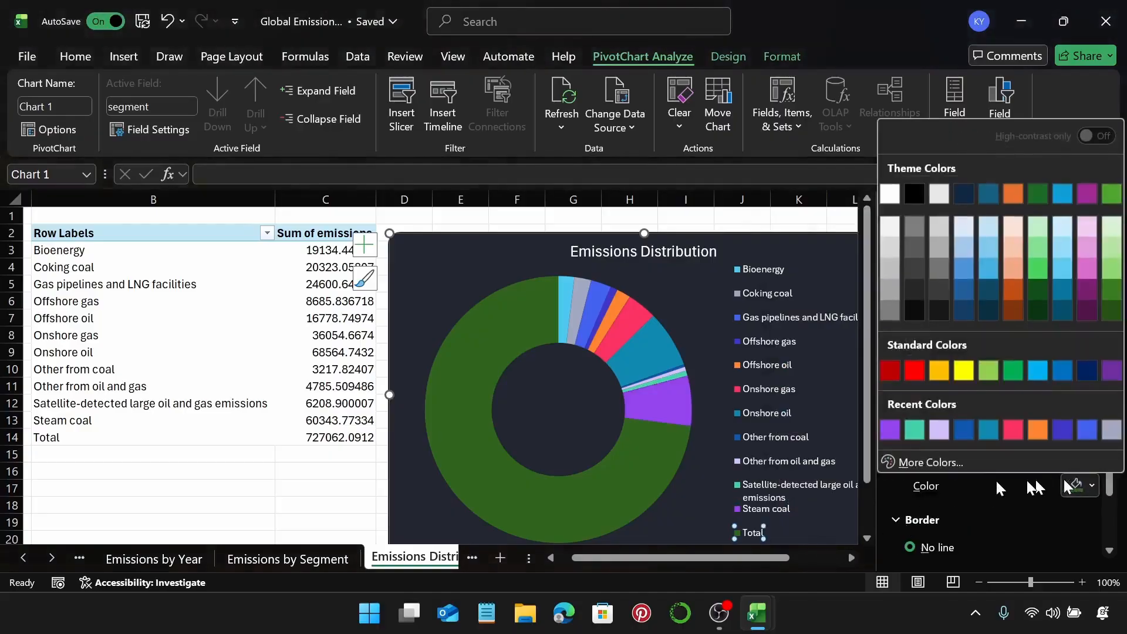
{"action": "left_click", "coordinate": [963, 464]}
{"action": "left_click", "coordinate": [901, 422]}
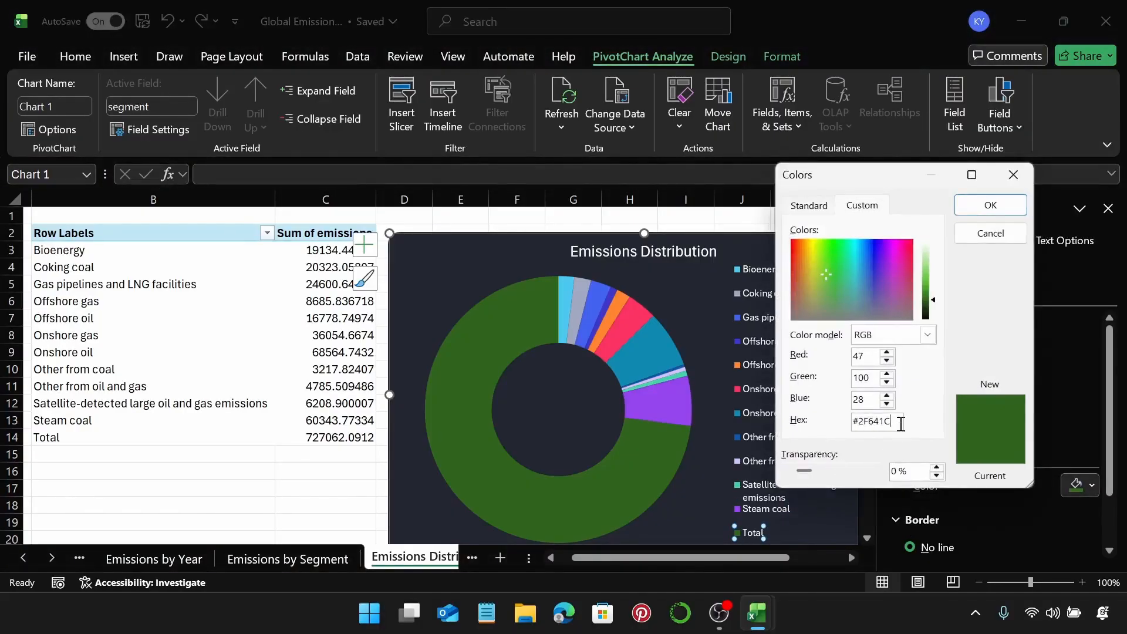
{"action": "key", "text": "BackSpace"}
{"action": "key", "text": "BackSpace"}
{"action": "key", "text": "BackSpace"}
{"action": "key", "text": "Return"}
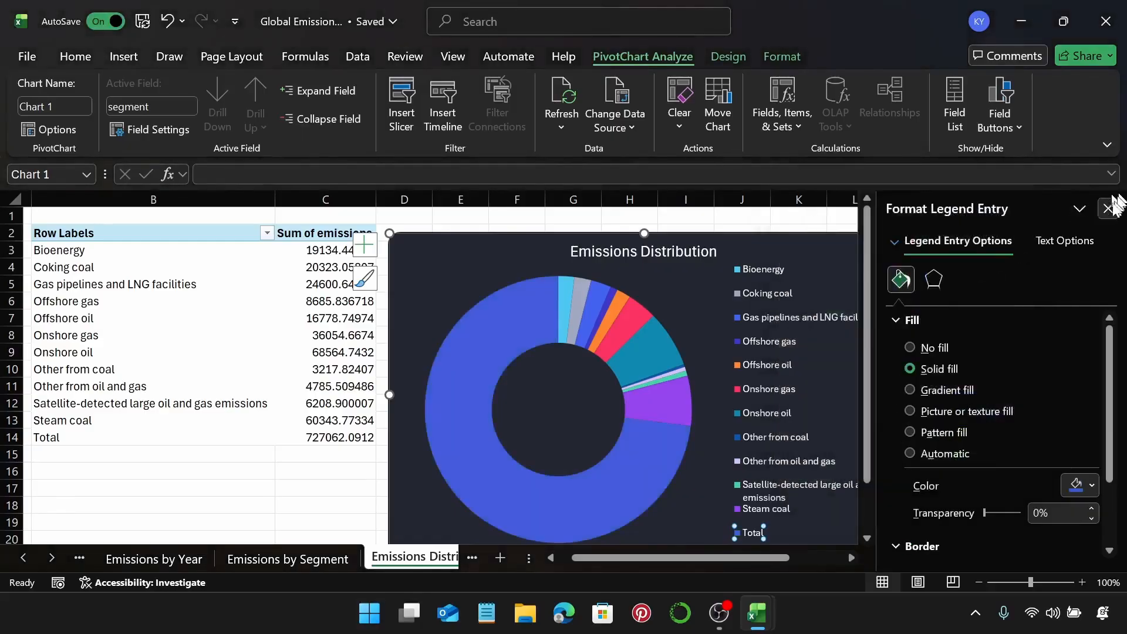
Close the legend entry formatting and move the Emissions Distribution chart so its left edge lines up with column E near row 1
{"action": "left_click", "coordinate": [1107, 208]}
{"action": "left_click", "coordinate": [887, 388]}
{"action": "left_click", "coordinate": [856, 258]}
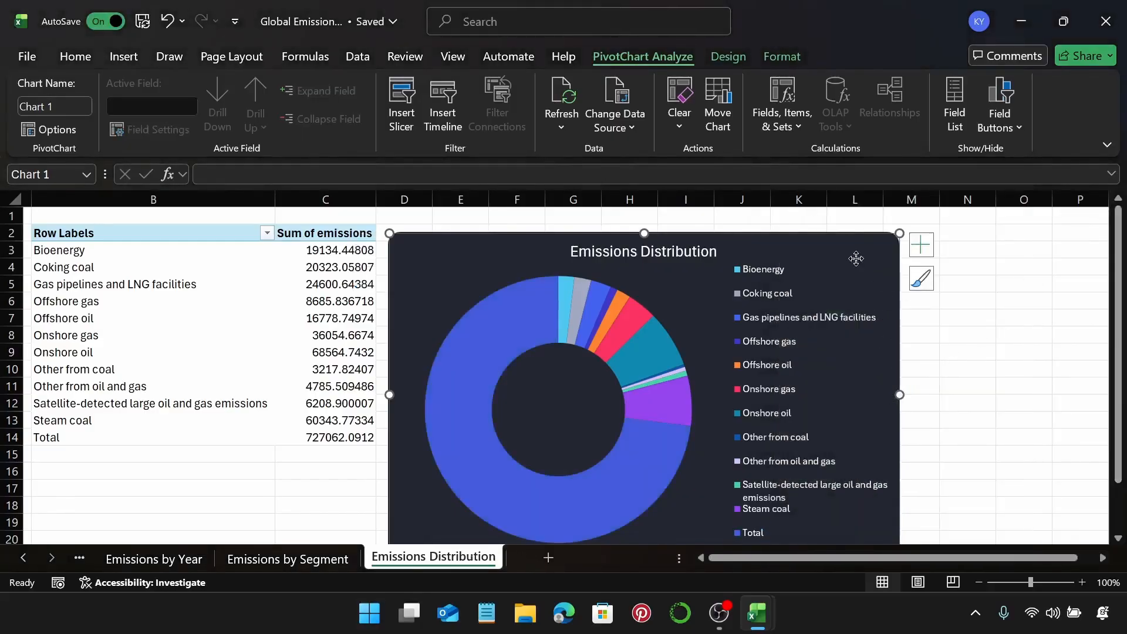
{"action": "left_click_drag", "start_coordinate": [856, 258], "coordinate": [902, 243]}
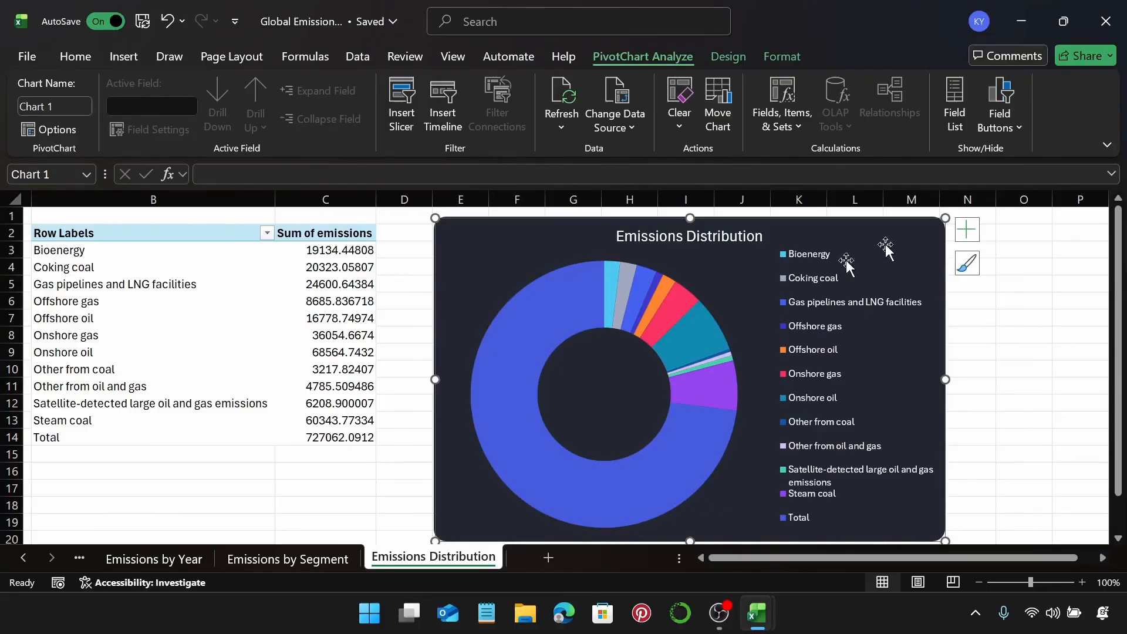
Add a new worksheet and place it in front of the Methane_final sheet
{"action": "left_click", "coordinate": [23, 557]}
{"action": "left_click", "coordinate": [22, 558]}
{"action": "left_click", "coordinate": [132, 557]}
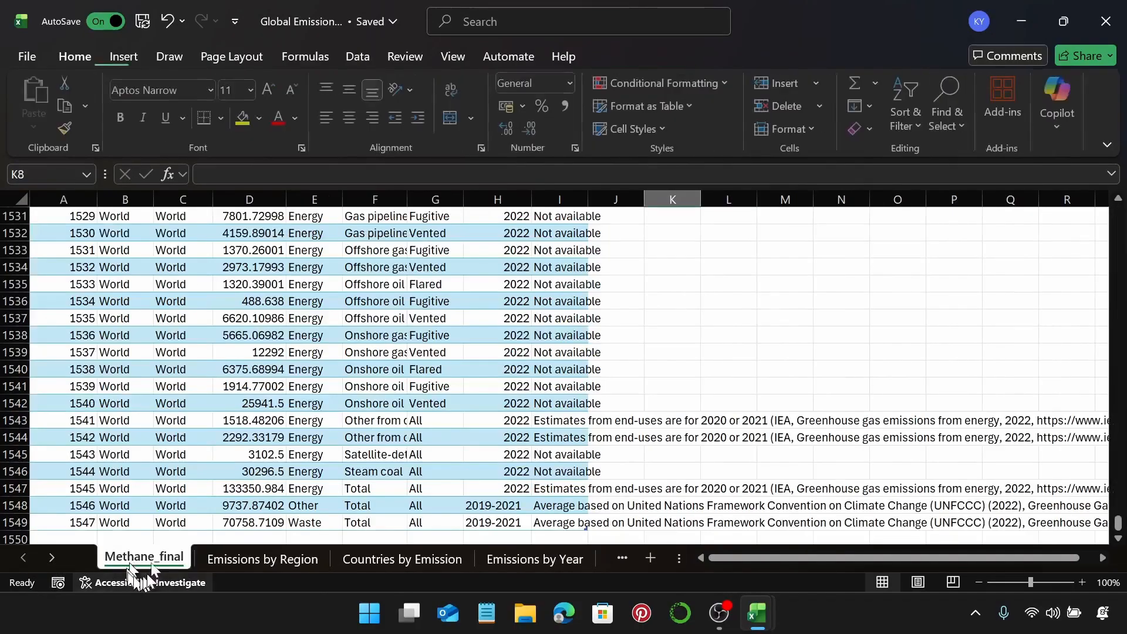
{"action": "left_click", "coordinate": [650, 557]}
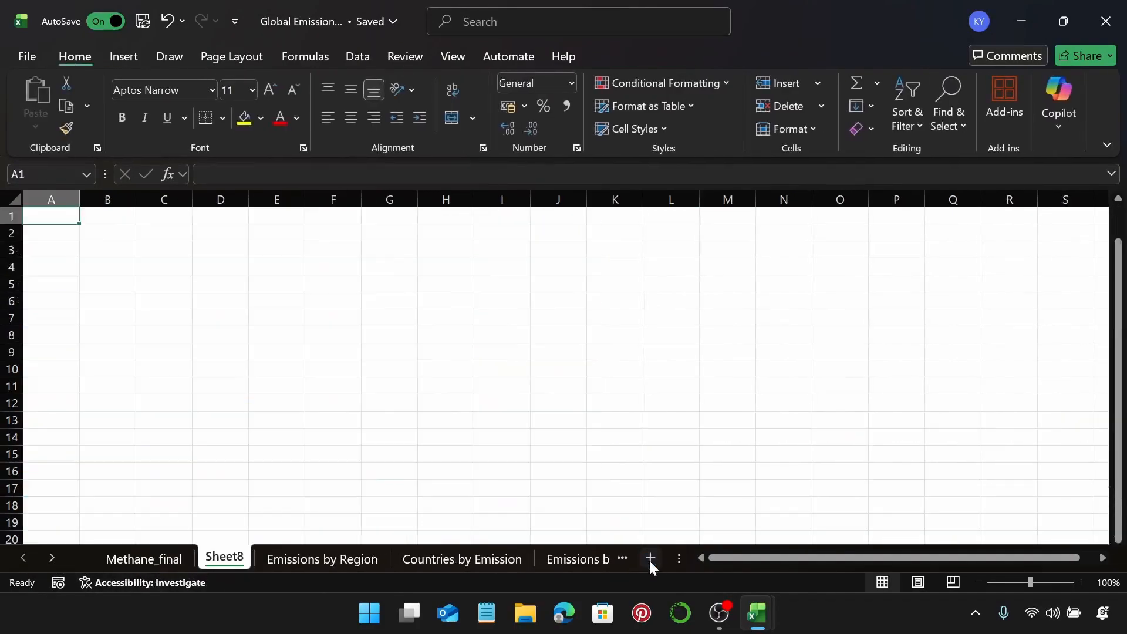
{"action": "left_click_drag", "start_coordinate": [252, 560], "coordinate": [97, 565]}
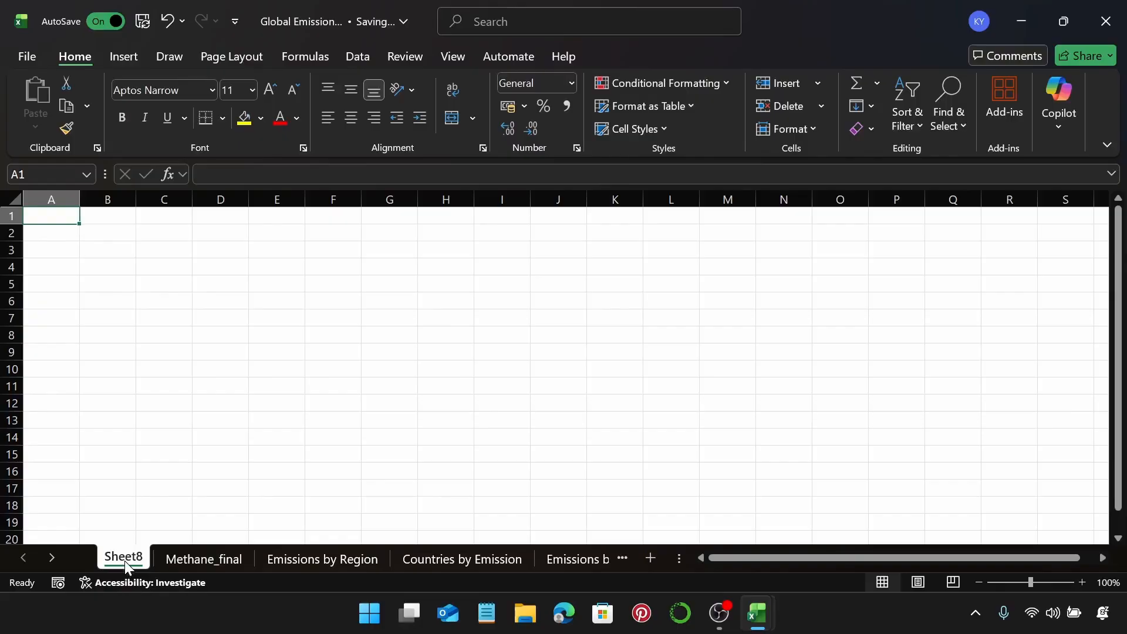
Rename the new first worksheet as Dashboard
{"action": "double_click", "coordinate": [124, 558]}
{"action": "type", "text": "Dashb"}
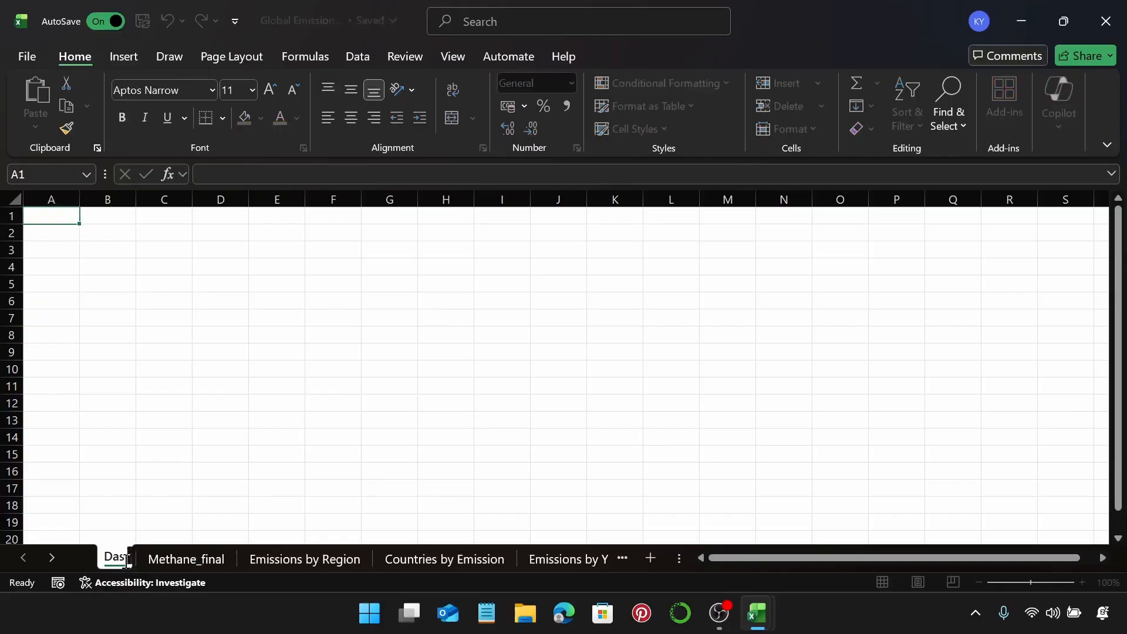
{"action": "type", "text": "oard"}
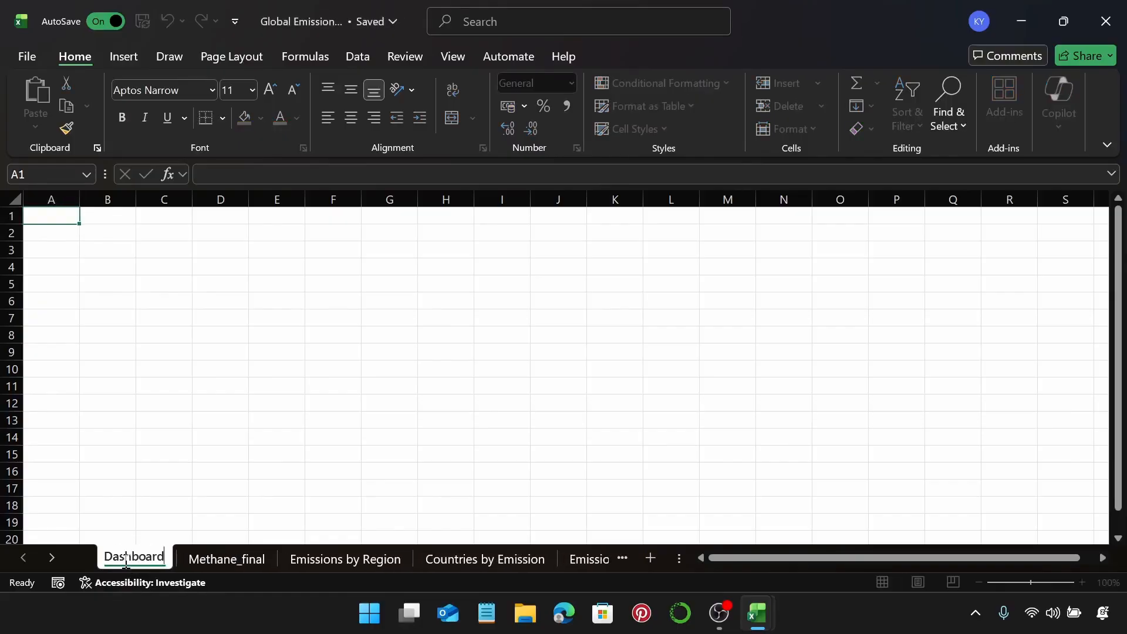
{"action": "key", "text": "Return"}
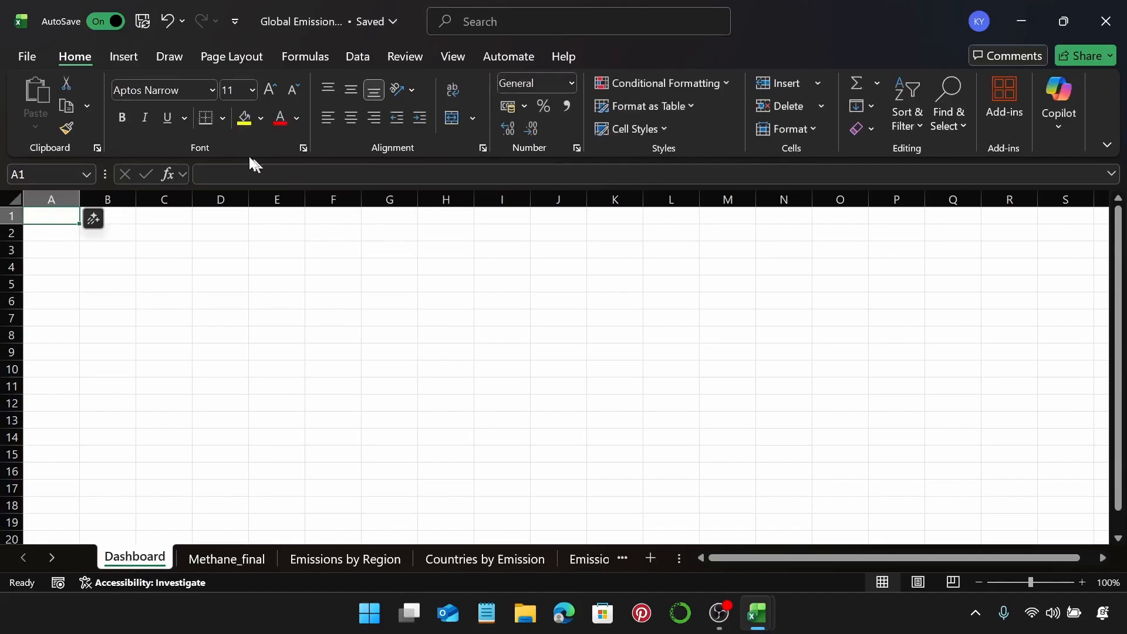
Draw a rectangle shape about 10.1 cm wide and 4.8 cm high on the Dashboard sheet, starting in column A near row 2
{"action": "left_click", "coordinate": [126, 58]}
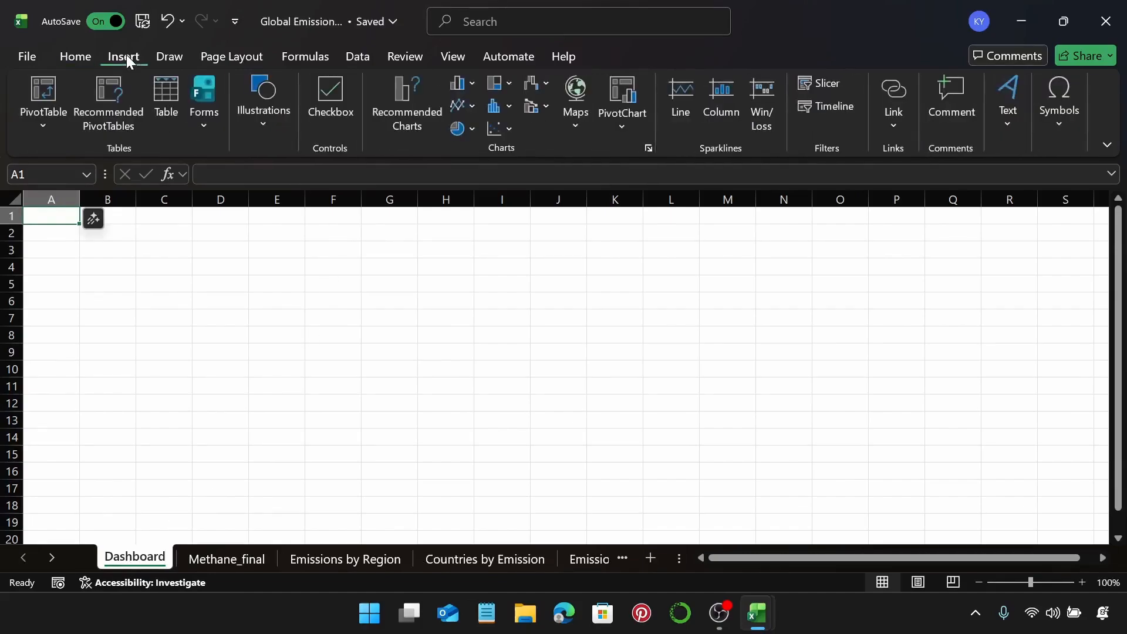
{"action": "left_click", "coordinate": [276, 115]}
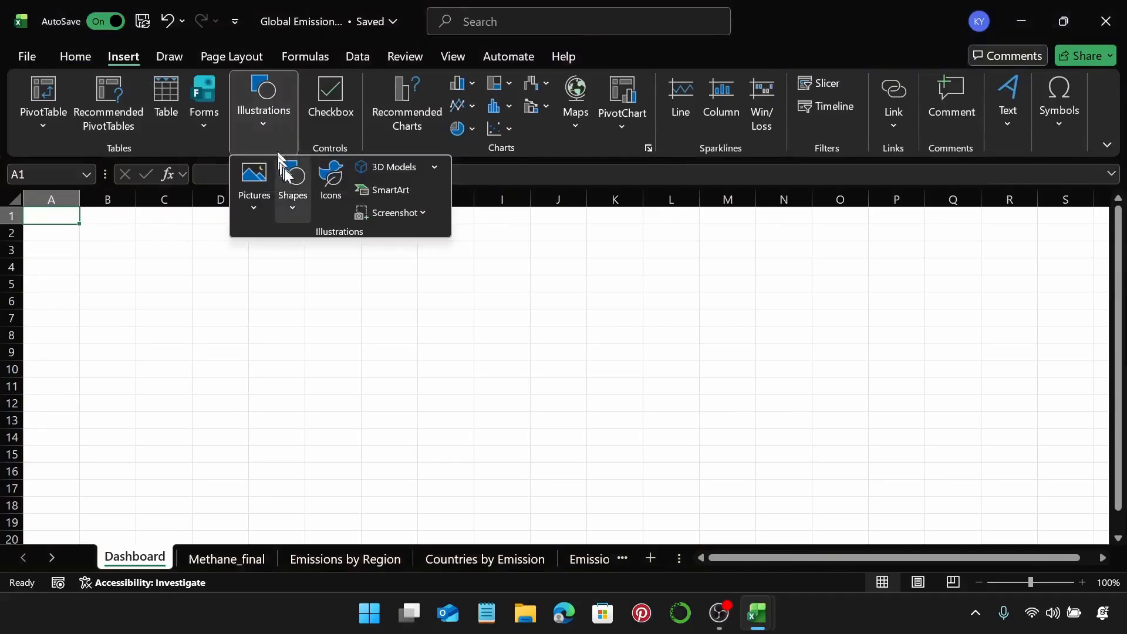
{"action": "left_click", "coordinate": [290, 176]}
{"action": "left_click", "coordinate": [346, 259]}
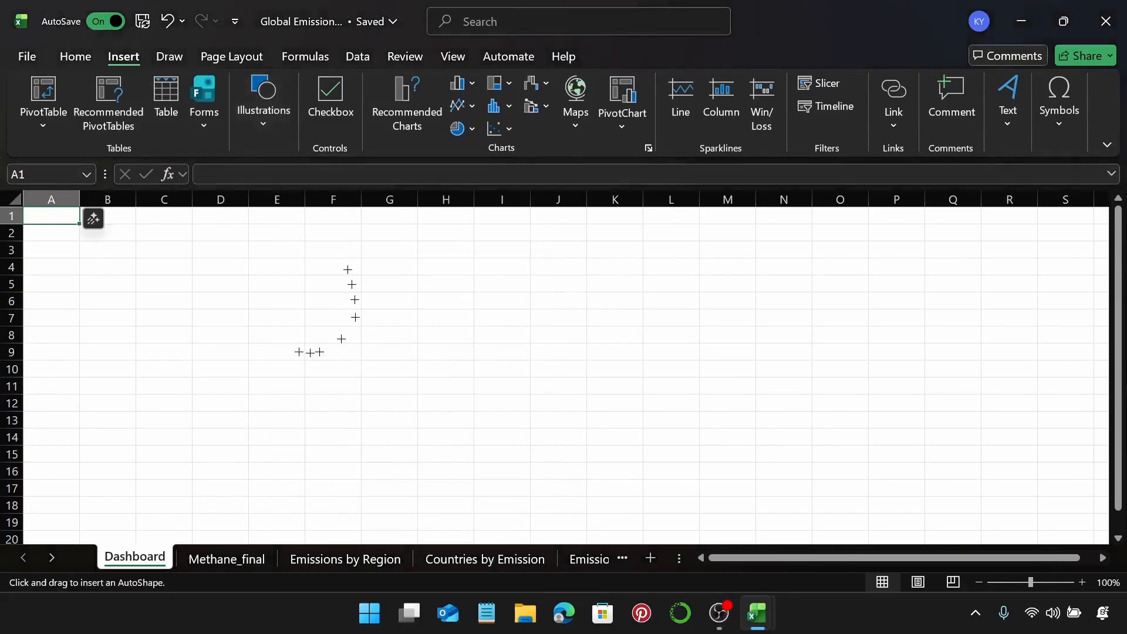
{"action": "left_click_drag", "start_coordinate": [54, 237], "coordinate": [390, 396]}
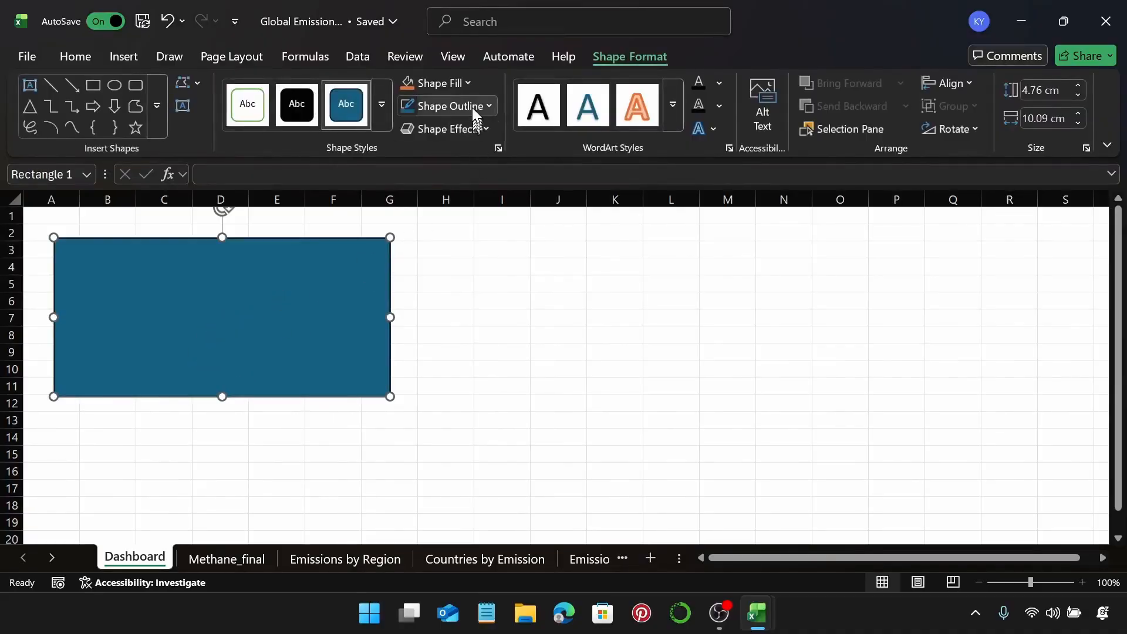
Set the rectangle's fill to the custom colour #101010
{"action": "left_click", "coordinate": [455, 86]}
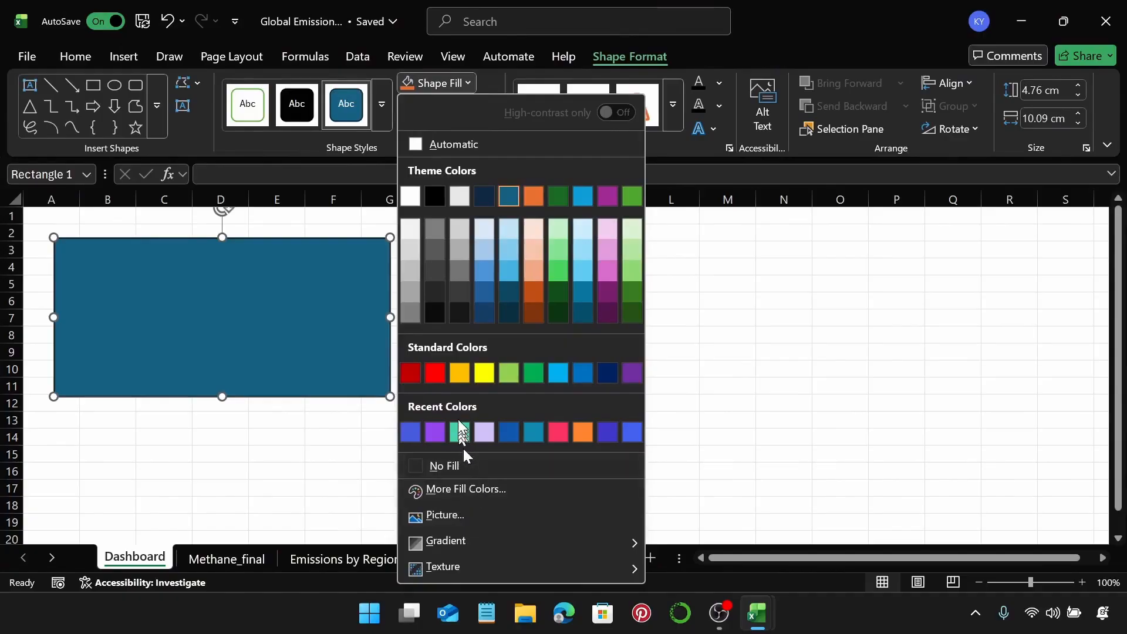
{"action": "left_click", "coordinate": [465, 489]}
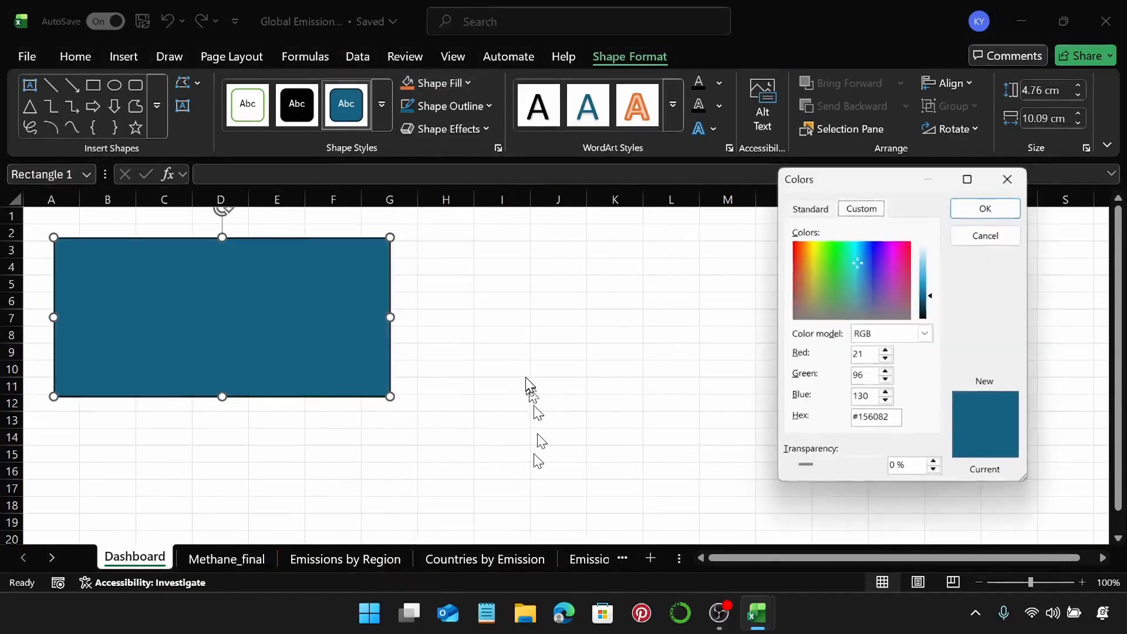
{"action": "left_click", "coordinate": [893, 424]}
{"action": "key", "text": "BackSpace"}
{"action": "key", "text": "BackSpace"}
{"action": "key", "text": "BackSpace"}
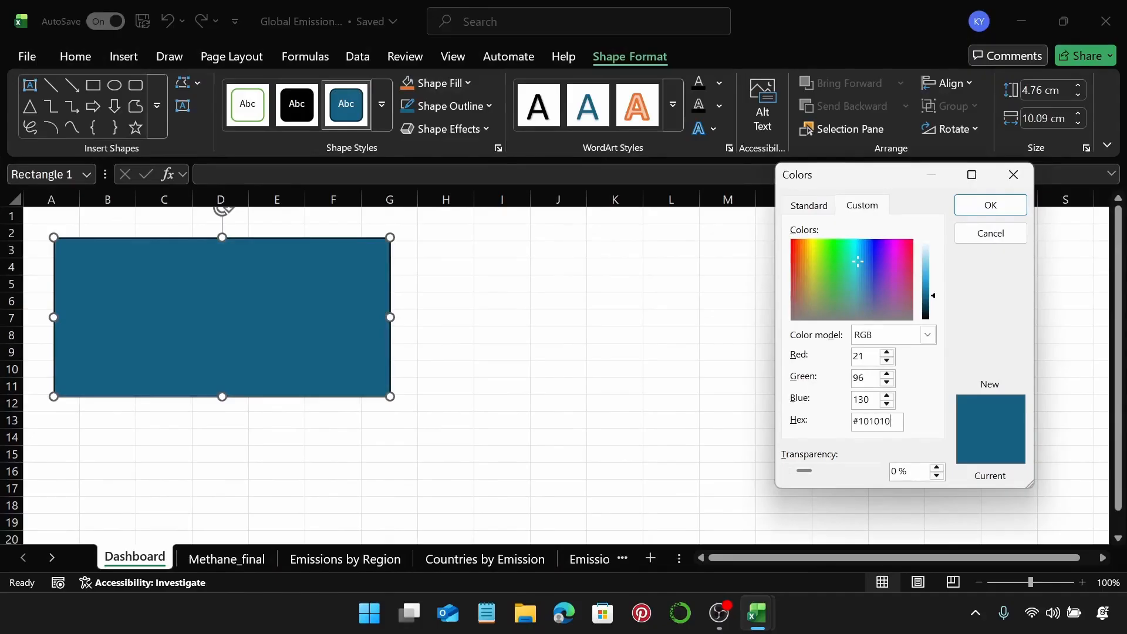
{"action": "key", "text": "Return"}
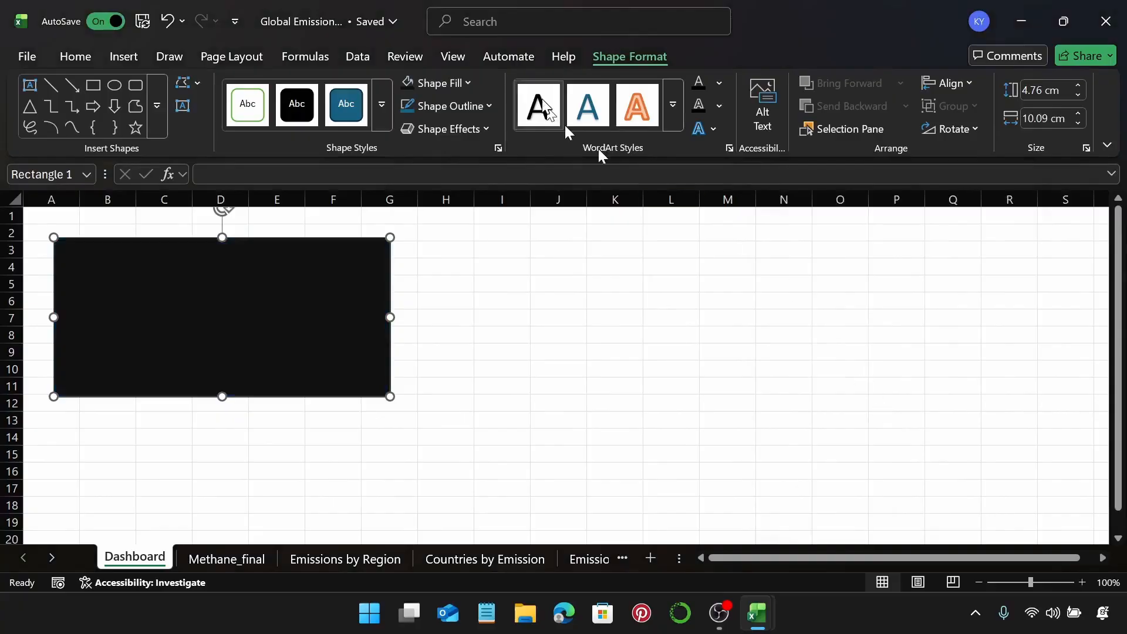
Remove the outline from the rectangle
{"action": "left_click", "coordinate": [467, 107]}
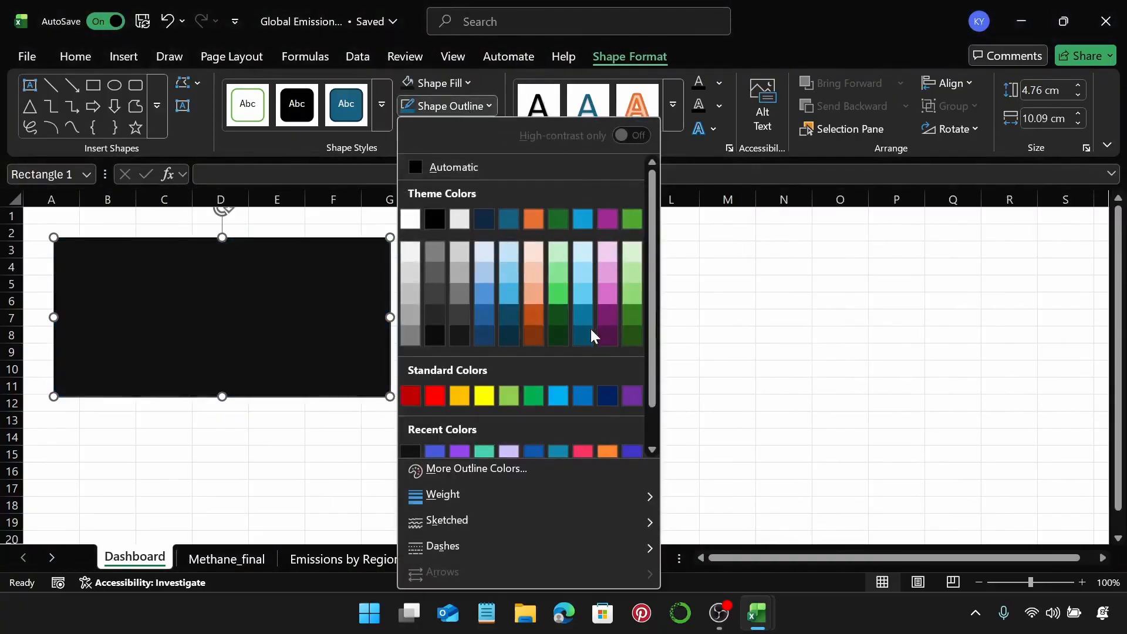
{"action": "scroll", "coordinate": [506, 419], "scroll_direction": "down", "scroll_amount": 3}
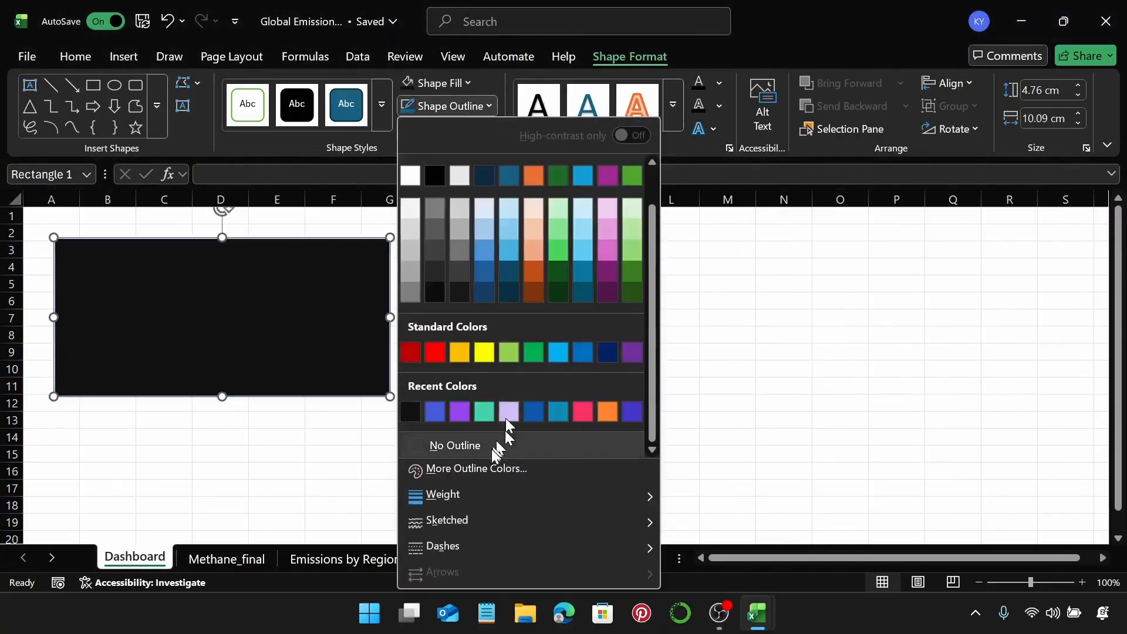
{"action": "left_click", "coordinate": [504, 442]}
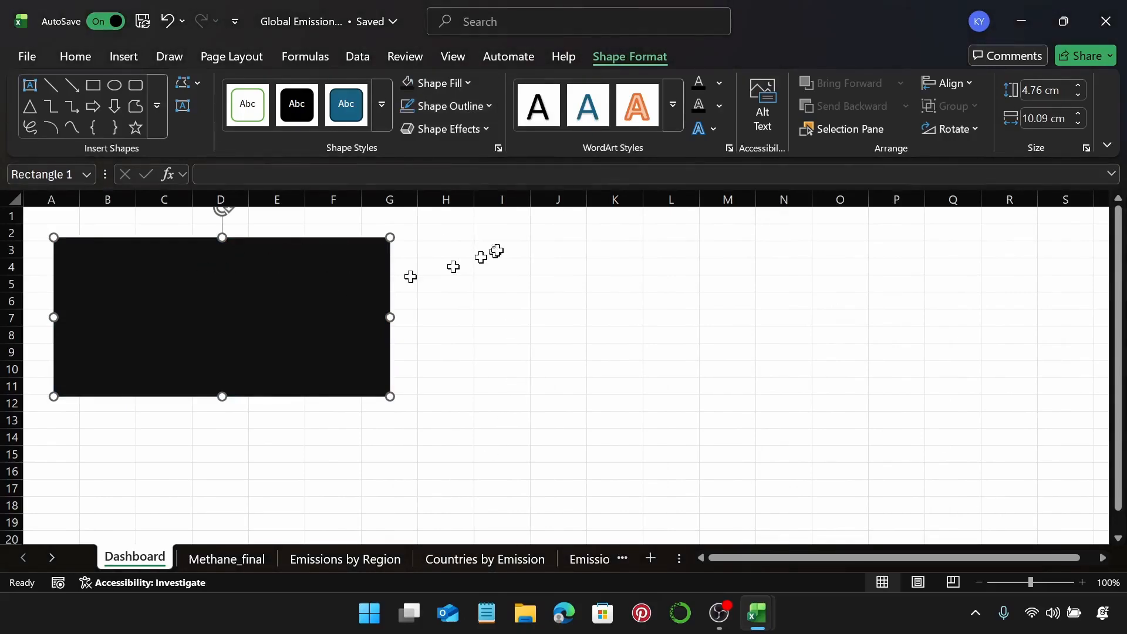
Set the rectangle's height to 20 cm
{"action": "left_click", "coordinate": [1037, 92]}
{"action": "type", "text": "20"}
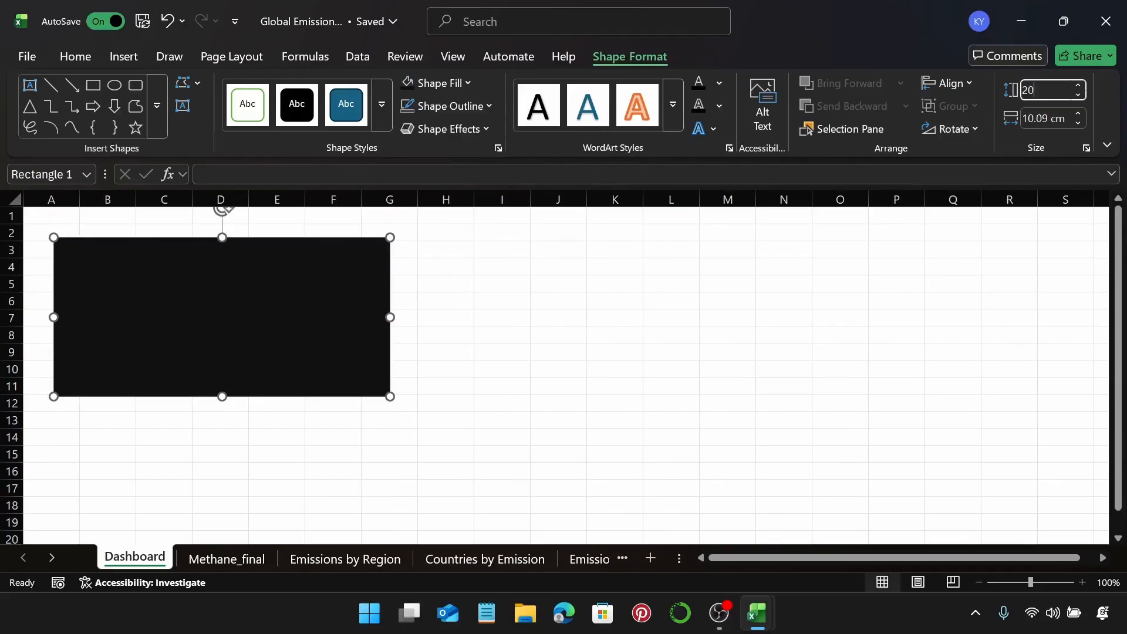
{"action": "key", "text": "Return"}
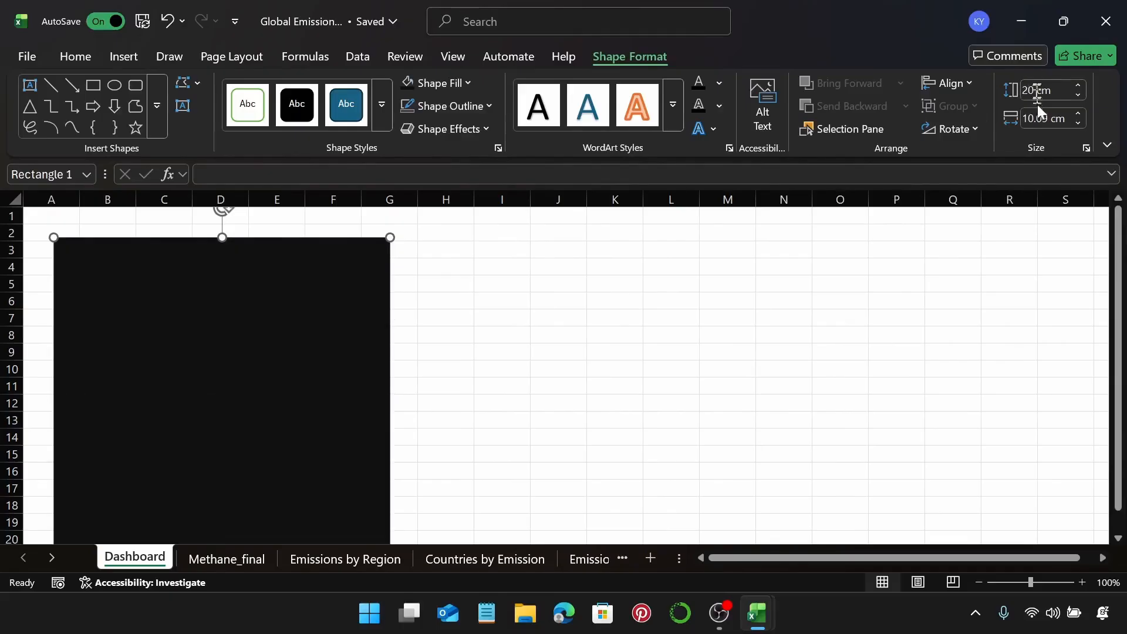
Set the background rectangle's width to 40 cm and move it to the sheet's upper-left corner at cell A1
{"action": "left_click", "coordinate": [1037, 112]}
{"action": "type", "text": "40"}
{"action": "key", "text": "Return"}
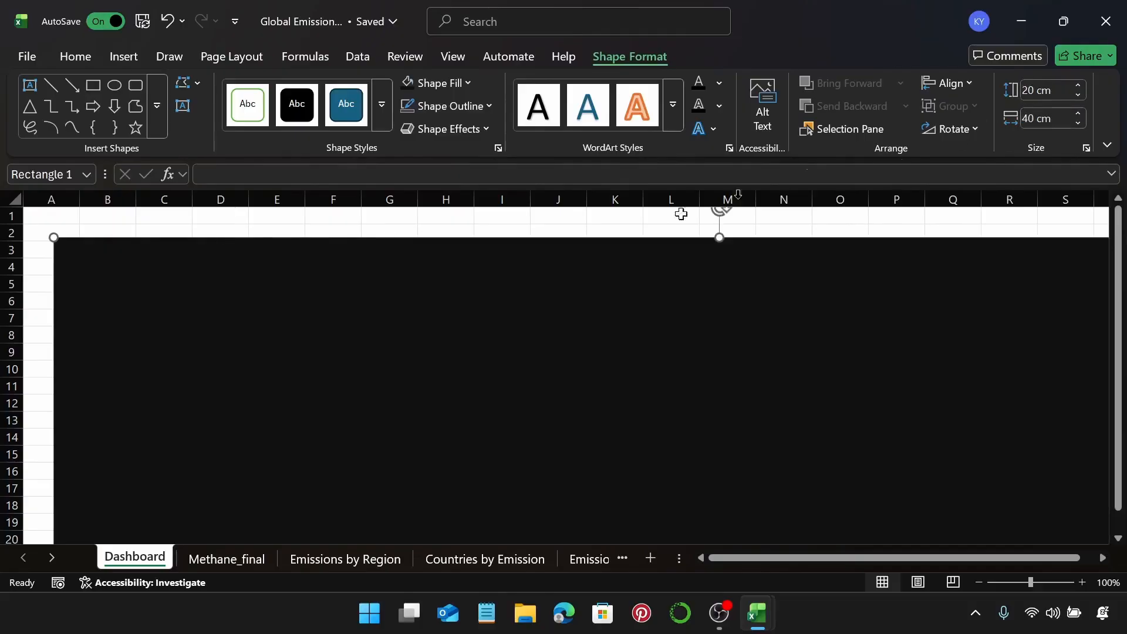
{"action": "left_click_drag", "start_coordinate": [428, 329], "coordinate": [401, 309]}
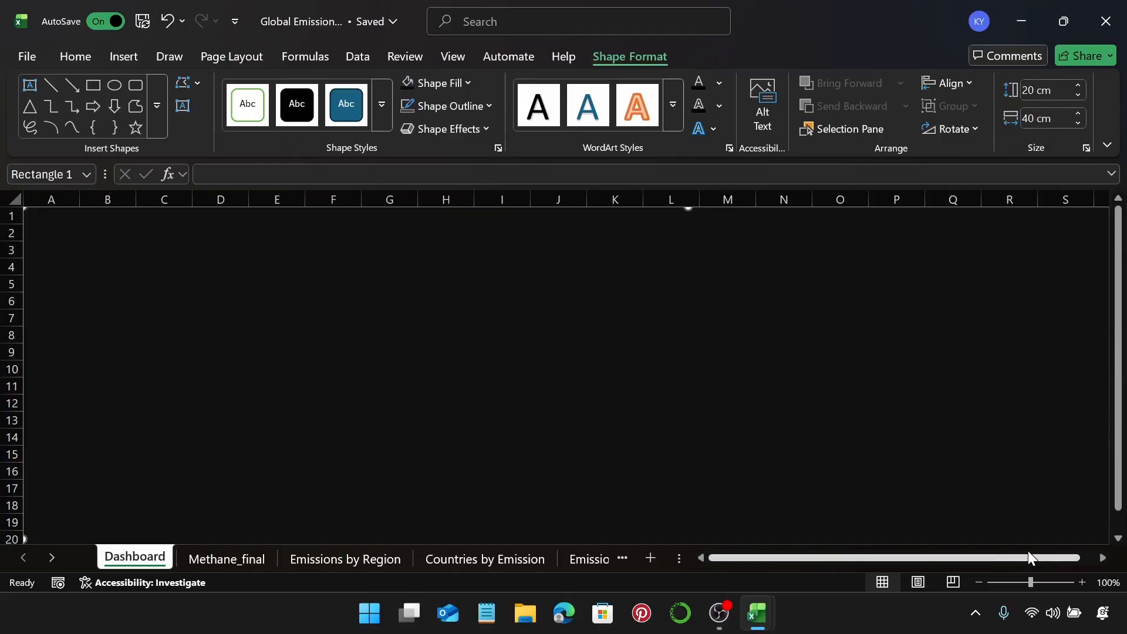
Draw a rounded rectangle about 38.9 cm wide and 1.7 cm high as a header banner across rows 1 to 4 of the background
{"action": "left_click", "coordinate": [979, 581]}
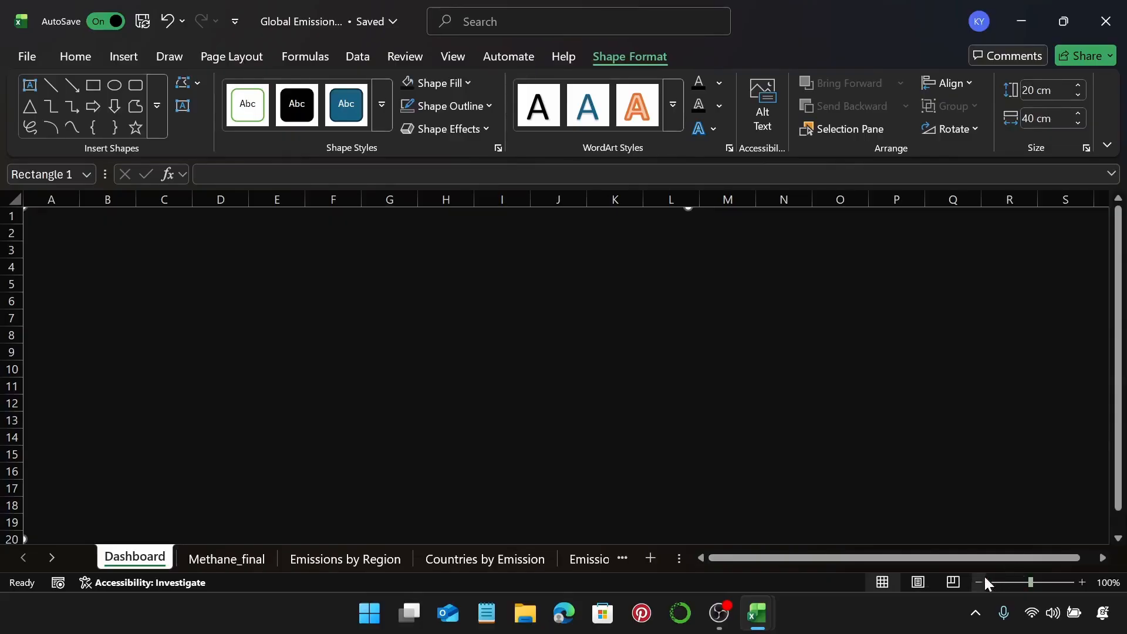
{"action": "left_click", "coordinate": [978, 582]}
{"action": "left_click", "coordinate": [978, 582]}
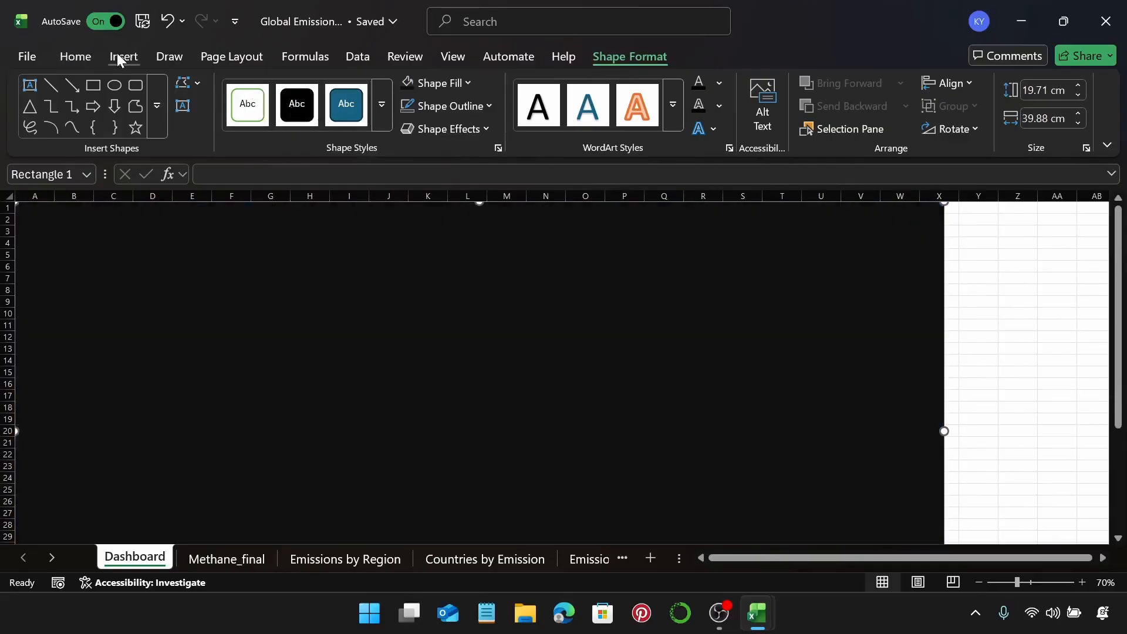
{"action": "left_click", "coordinate": [117, 53]}
{"action": "left_click", "coordinate": [283, 124]}
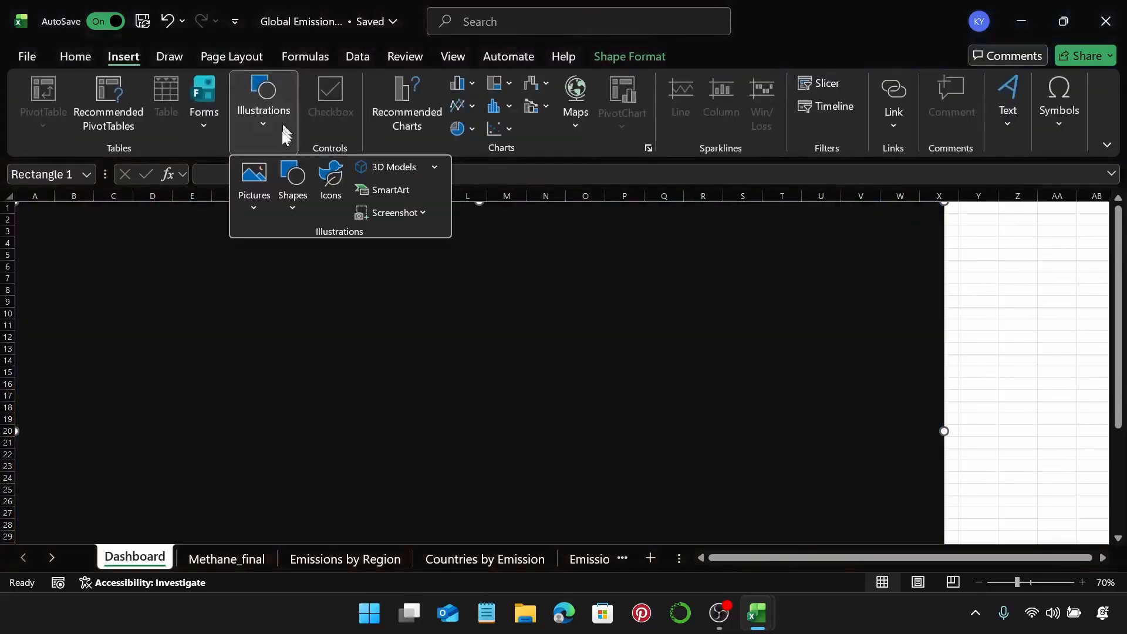
{"action": "left_click", "coordinate": [293, 183]}
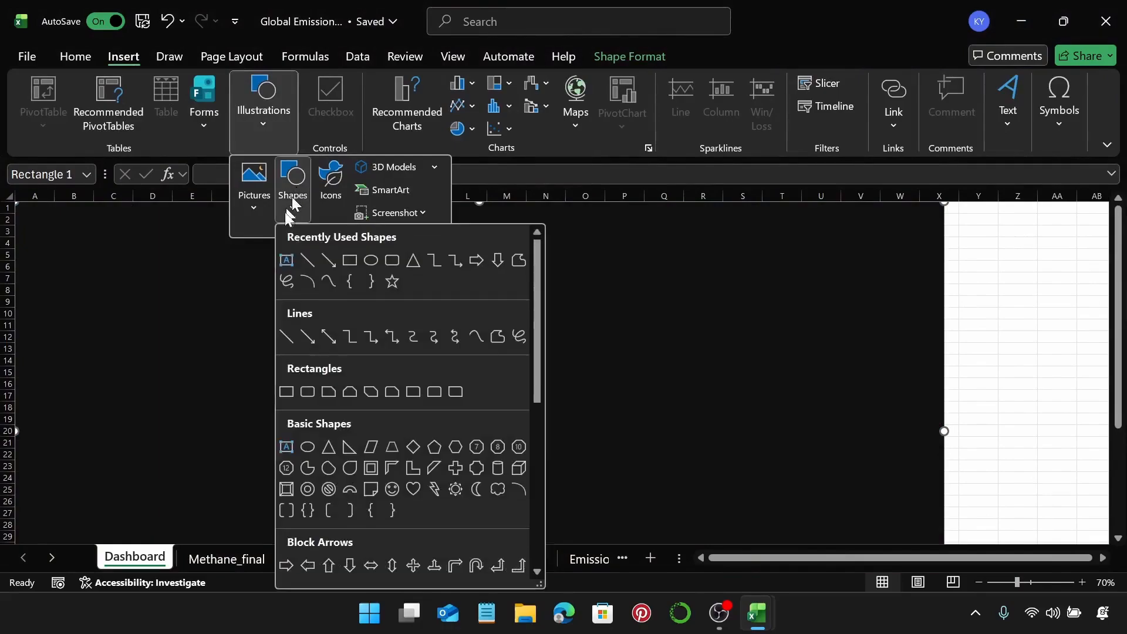
{"action": "left_click", "coordinate": [393, 260]}
{"action": "left_click_drag", "start_coordinate": [23, 208], "coordinate": [929, 246]}
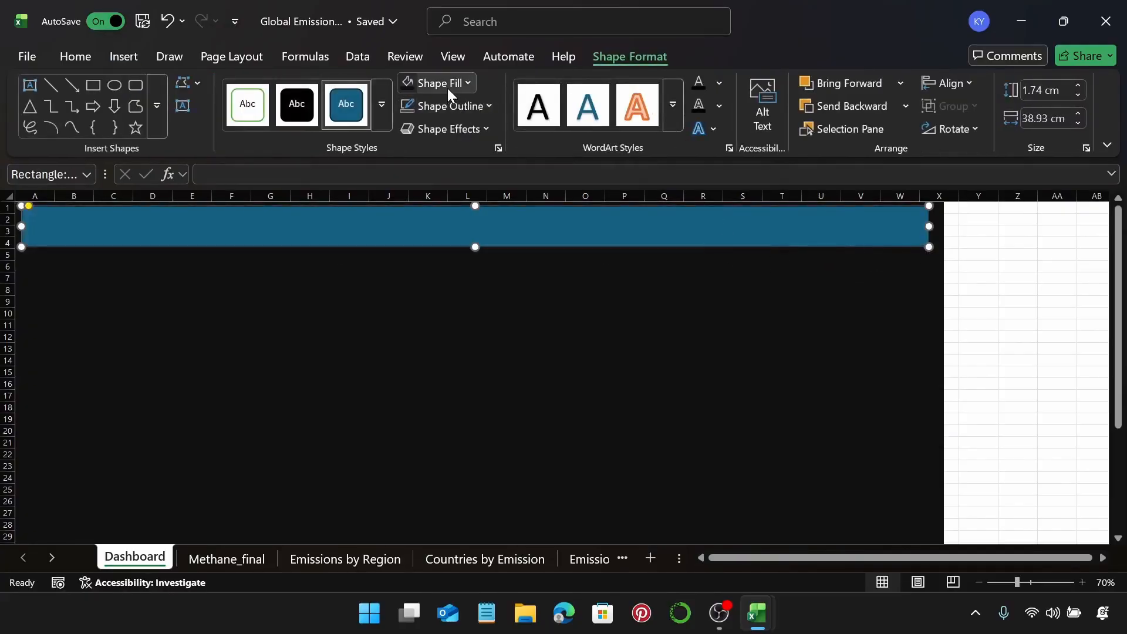
Fill the header banner with a custom dark blue-grey hex colour and remove its outline
{"action": "left_click", "coordinate": [448, 84]}
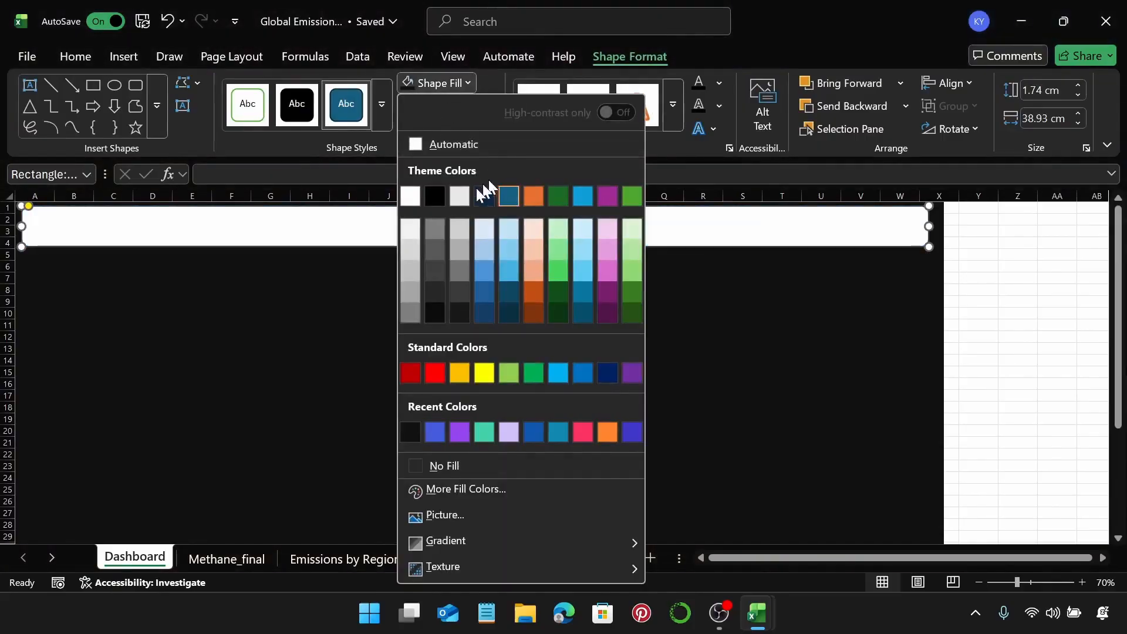
{"action": "left_click", "coordinate": [497, 490]}
{"action": "left_click", "coordinate": [900, 422]}
{"action": "key", "text": "BackSpace"}
{"action": "key", "text": "BackSpace"}
{"action": "key", "text": "BackSpace"}
{"action": "key", "text": "BackSpace"}
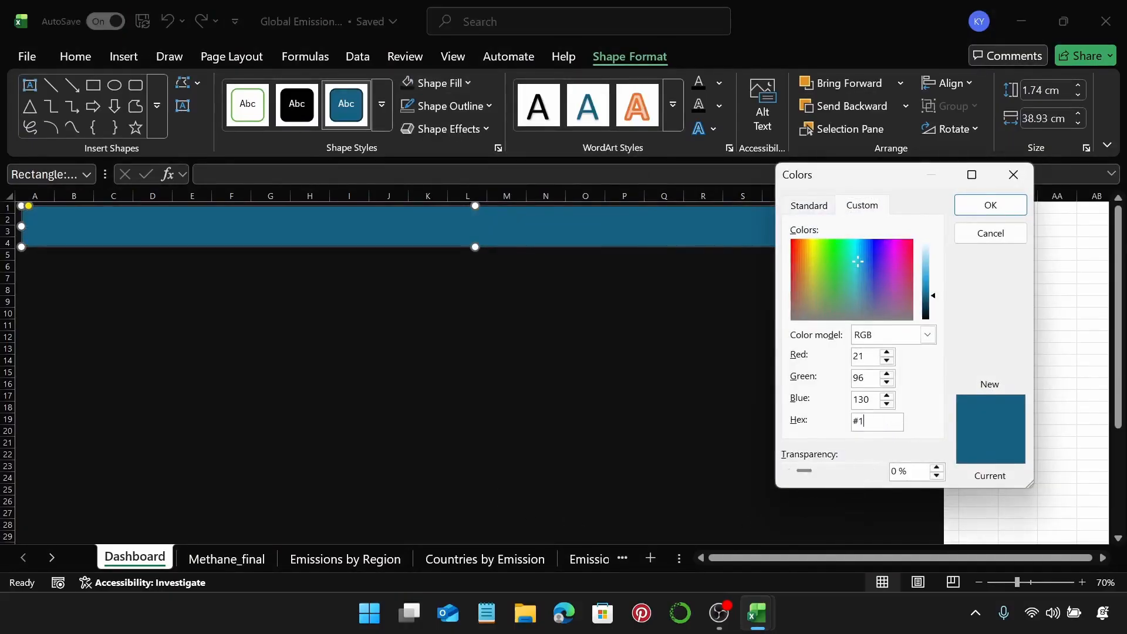
{"action": "type", "text": "22263"}
{"action": "key", "text": "Return"}
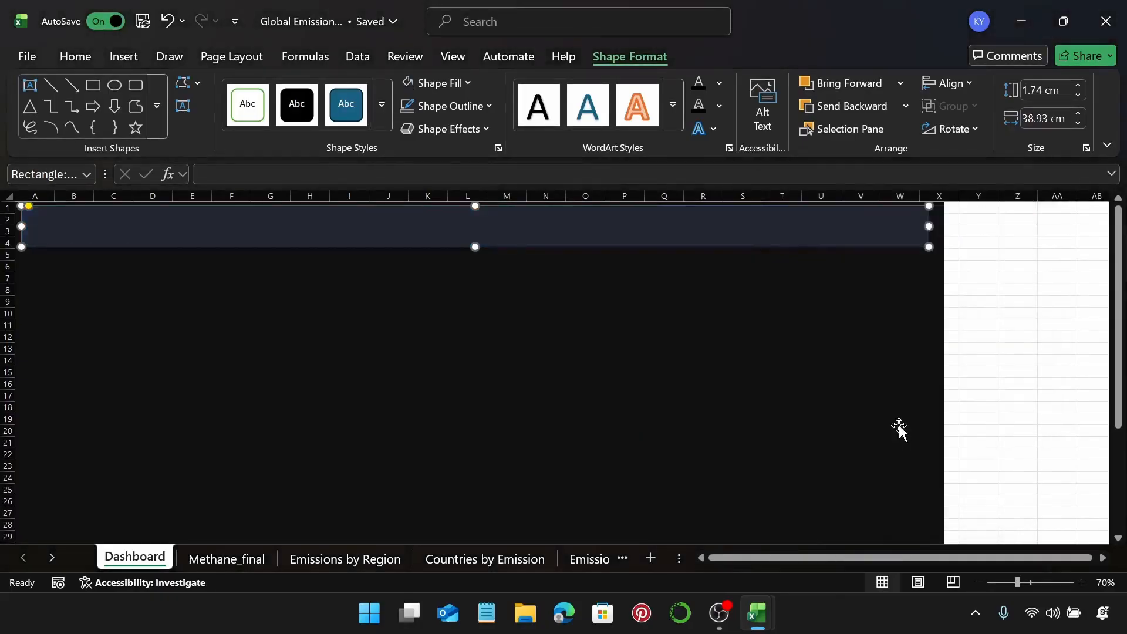
{"action": "left_click", "coordinate": [472, 106]}
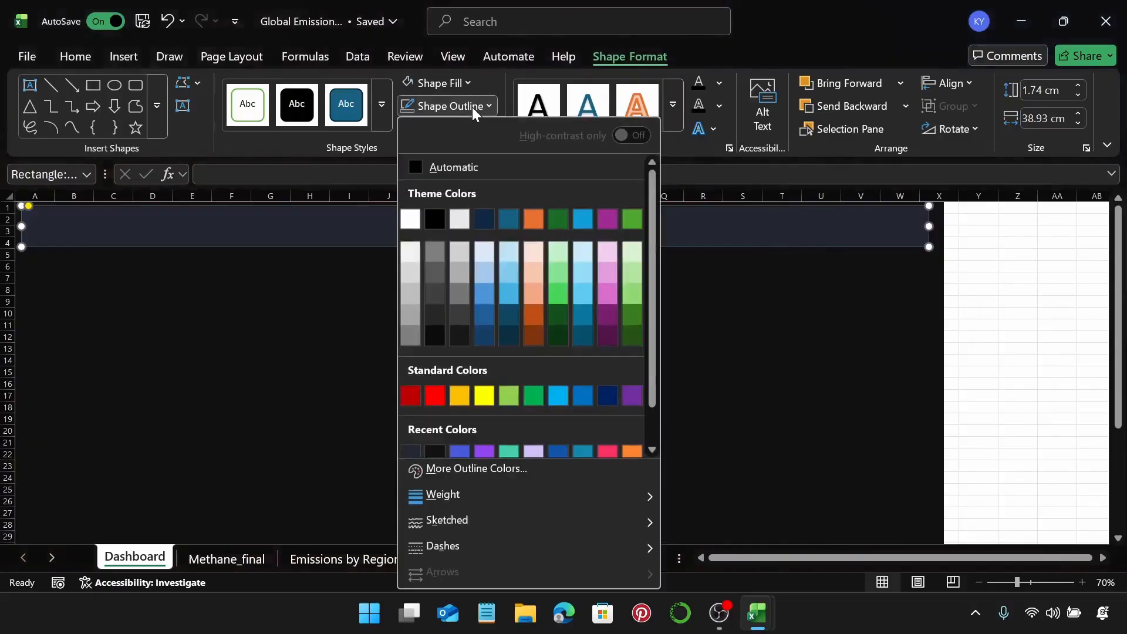
{"action": "left_click", "coordinate": [475, 443]}
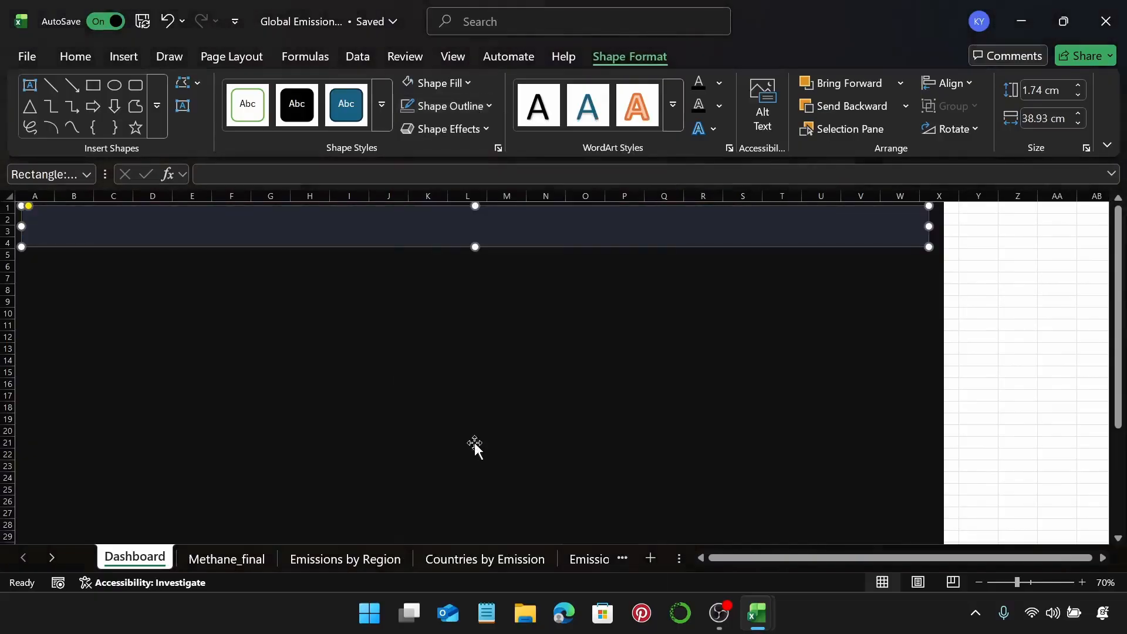
Set the header banner's height to 2 cm and its width to 39.5 cm
{"action": "left_click", "coordinate": [1045, 94]}
{"action": "type", "text": "2"}
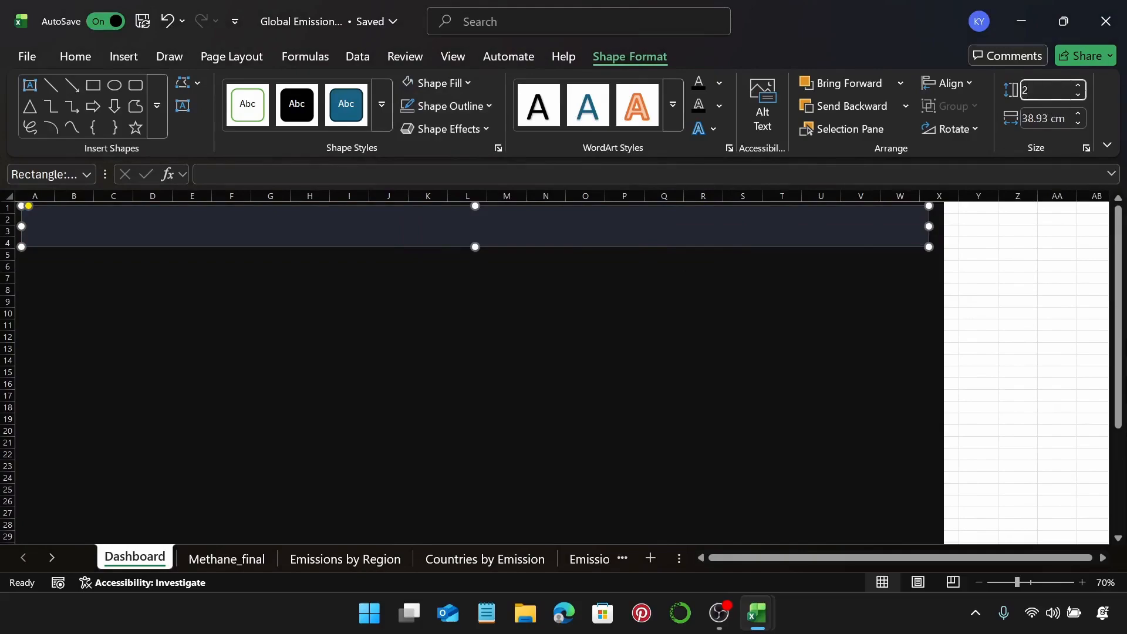
{"action": "key", "text": "Return"}
{"action": "left_click", "coordinate": [1029, 120]}
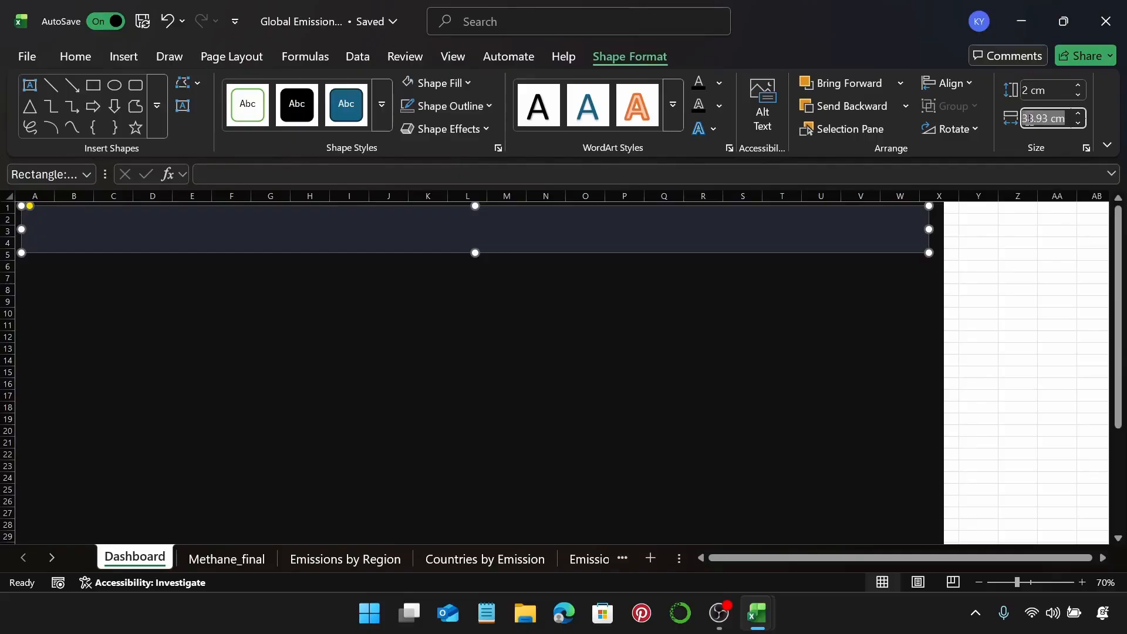
{"action": "type", "text": "39.5"}
{"action": "key", "text": "Return"}
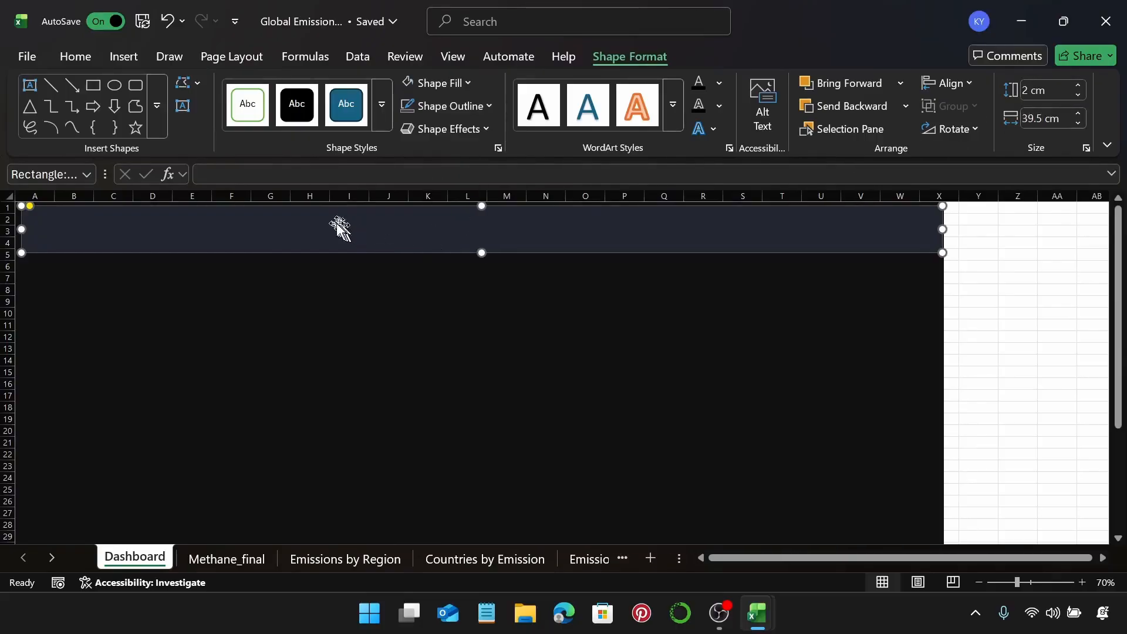
Add a text box reading "Global Emissions Dashboard" on the header banner, spanning about columns H to O and rows 2 to 4
{"action": "left_click", "coordinate": [36, 314]}
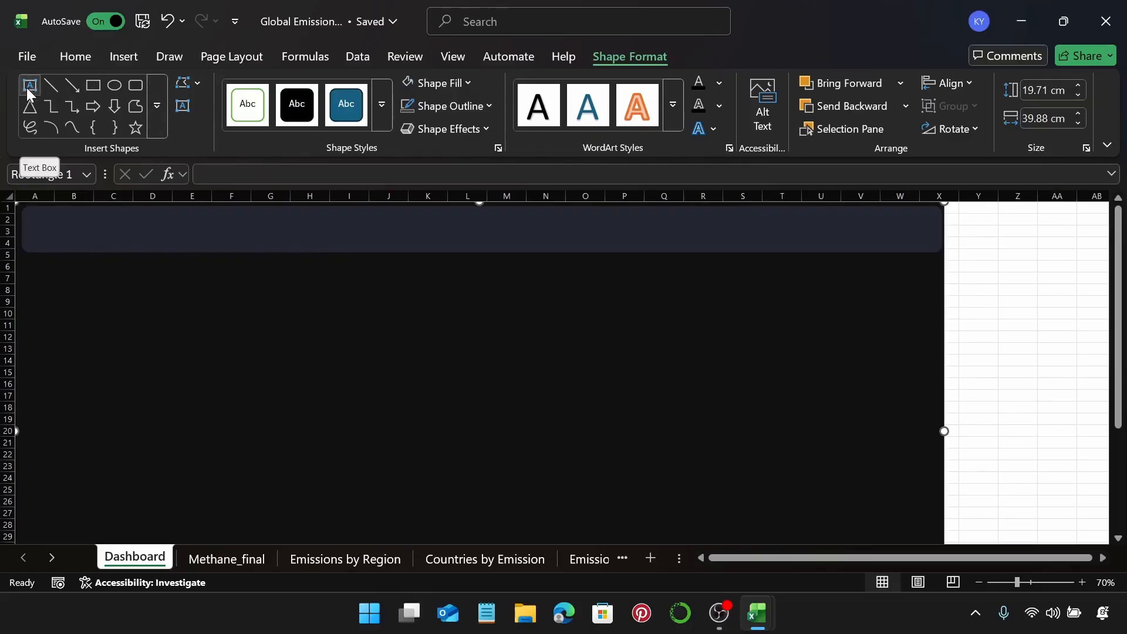
{"action": "left_click", "coordinate": [96, 59]}
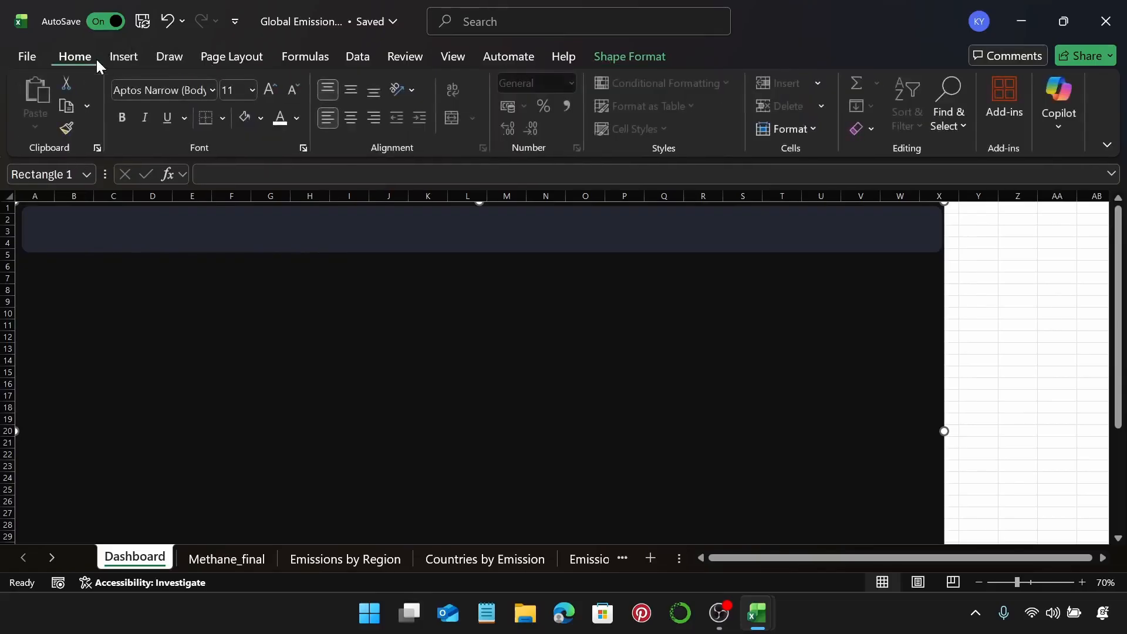
{"action": "left_click", "coordinate": [154, 55]}
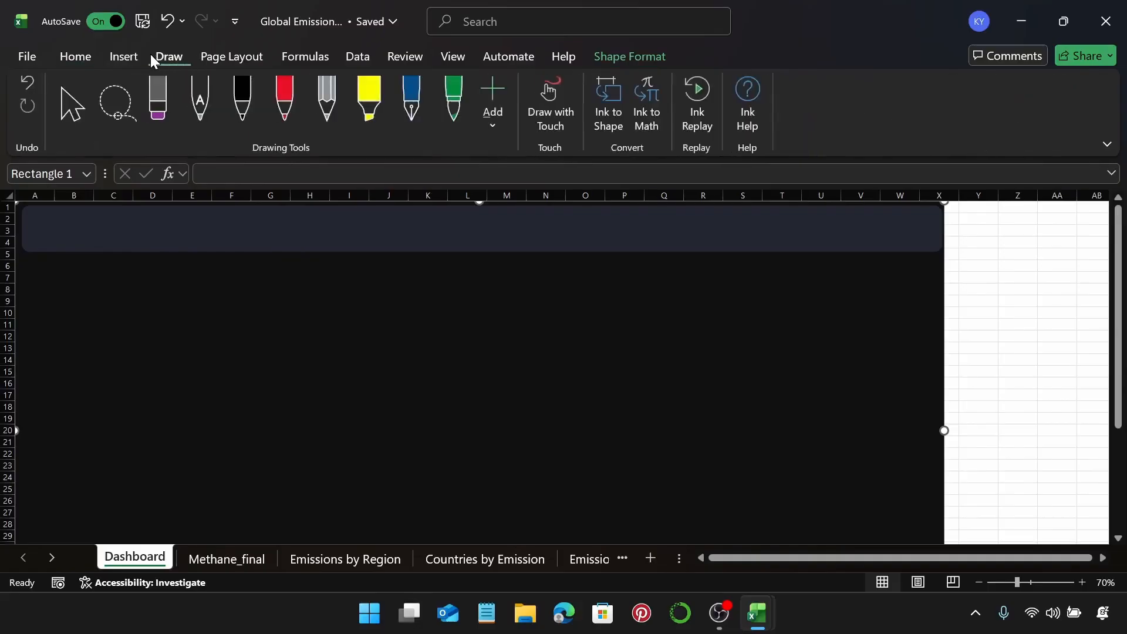
{"action": "left_click", "coordinate": [125, 58]}
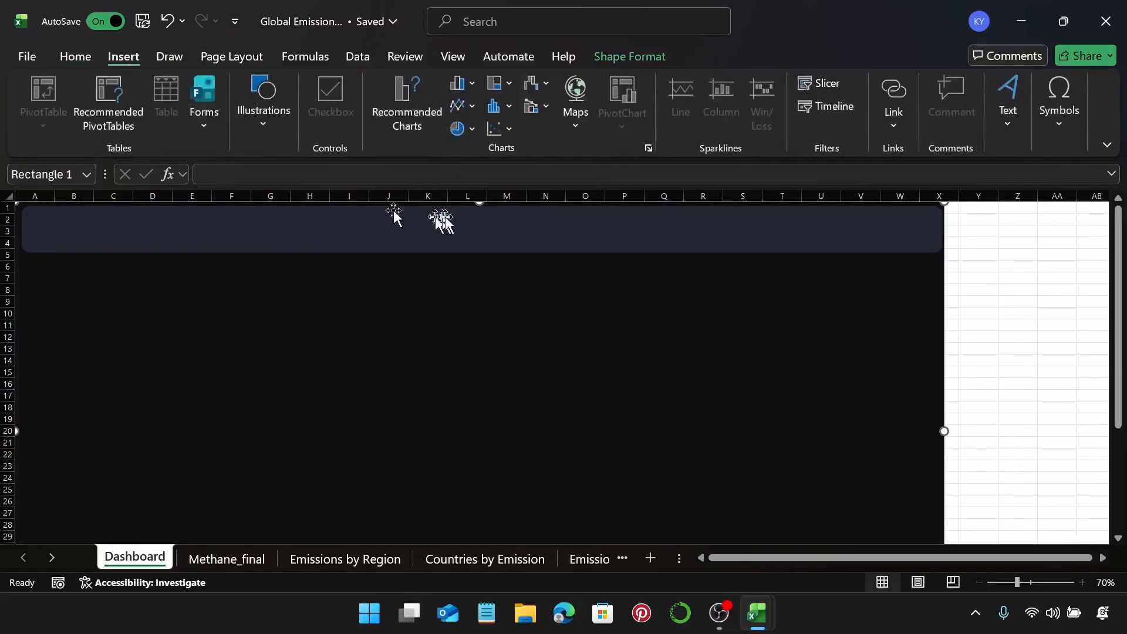
{"action": "left_click", "coordinate": [260, 133]}
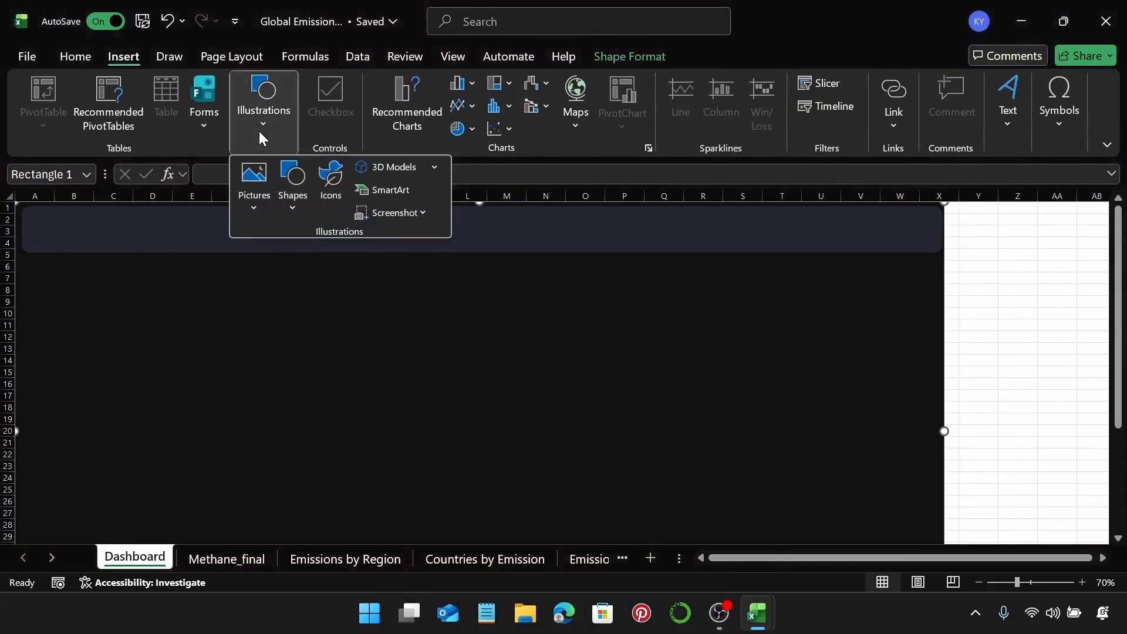
{"action": "left_click", "coordinate": [287, 178]}
{"action": "left_click", "coordinate": [286, 260]}
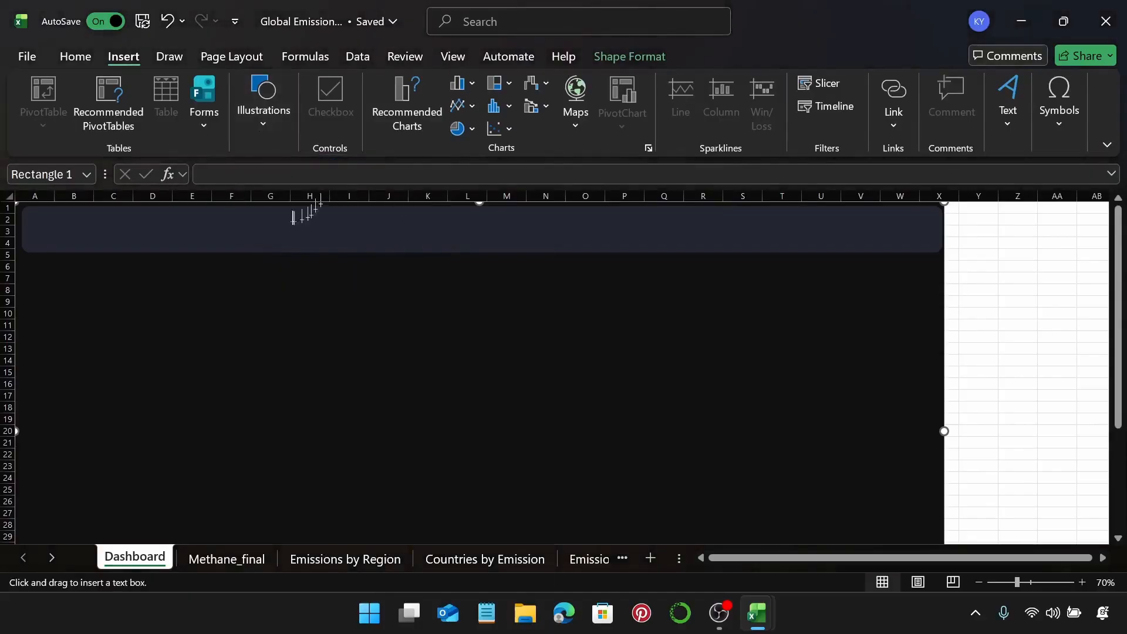
{"action": "left_click_drag", "start_coordinate": [291, 218], "coordinate": [581, 243]}
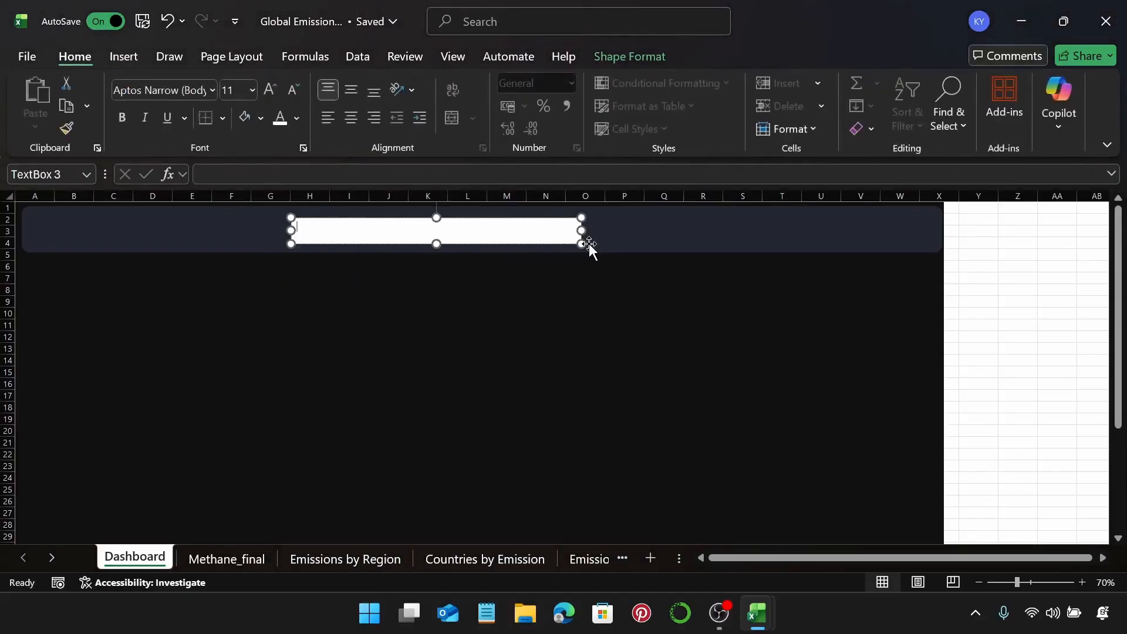
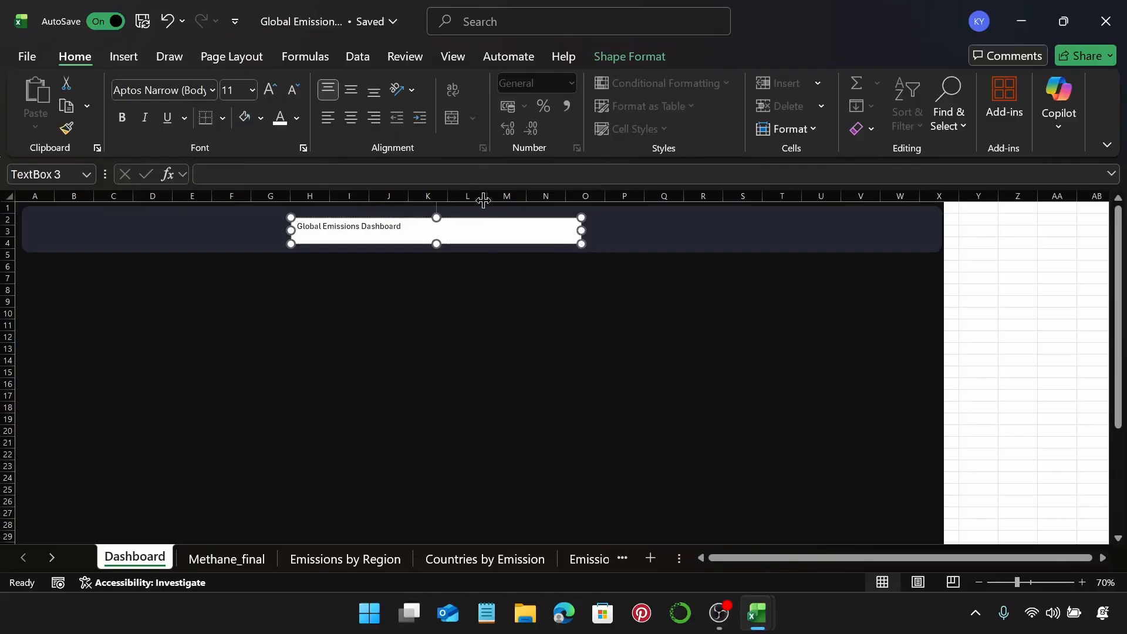
Set the title's font size to 40 and widen its text box to about 17.1 cm so the title fits on one line
{"action": "left_click", "coordinate": [253, 90]}
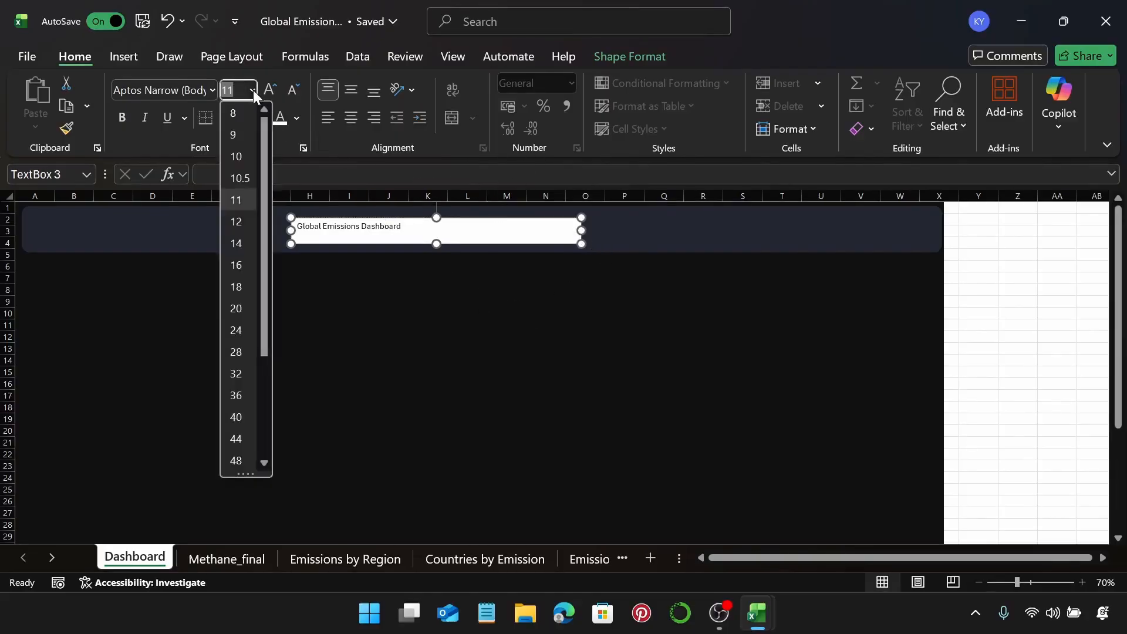
{"action": "left_click", "coordinate": [235, 417]}
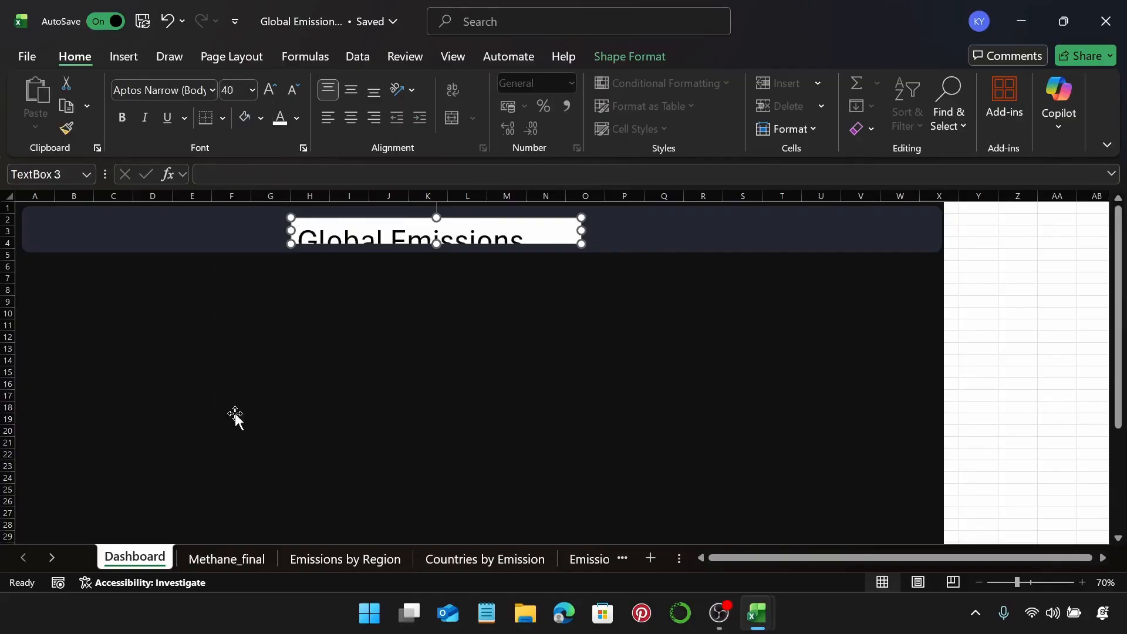
{"action": "left_click_drag", "start_coordinate": [581, 235], "coordinate": [690, 235]}
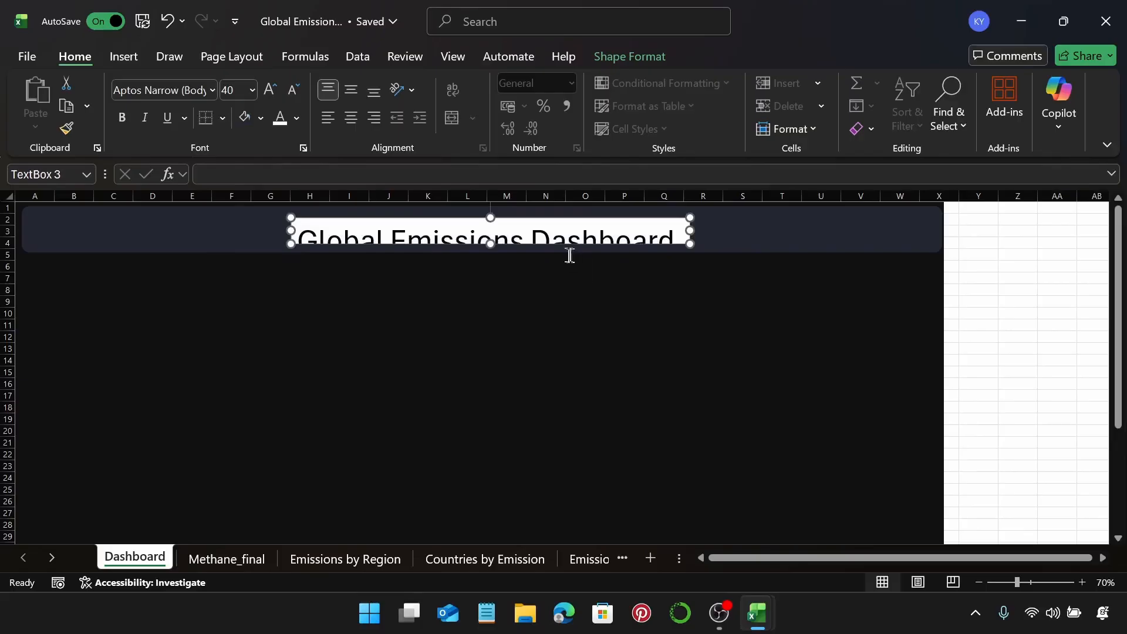
Centre the title vertically and horizontally in its text box and increase the box's height to about 1.6 cm
{"action": "left_click", "coordinate": [352, 86]}
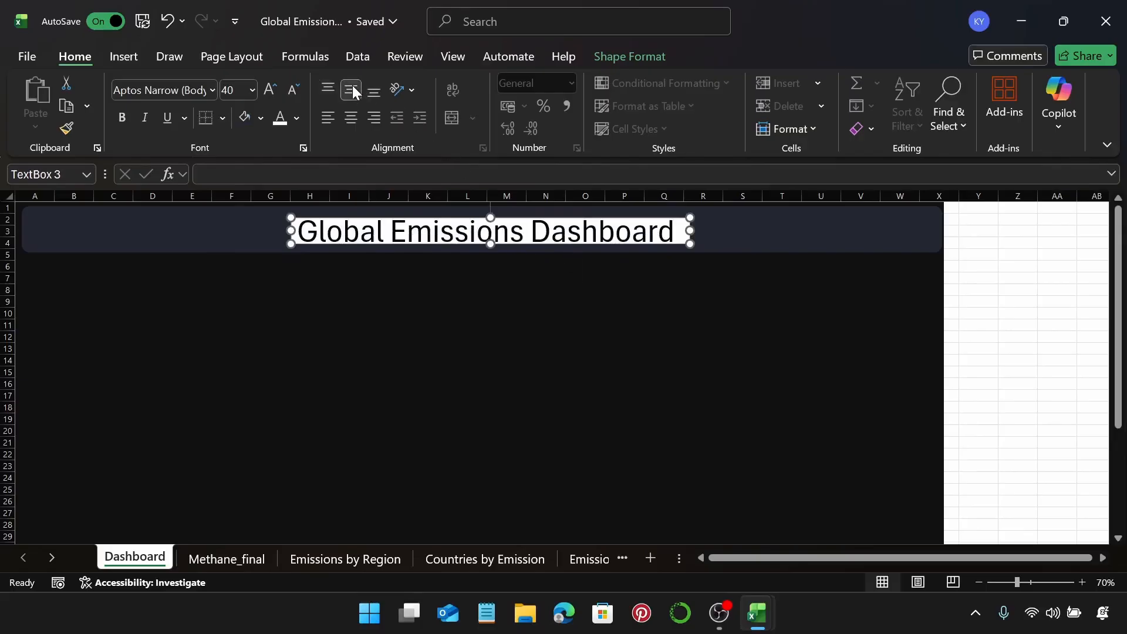
{"action": "left_click", "coordinate": [354, 120]}
{"action": "left_click_drag", "start_coordinate": [492, 244], "coordinate": [496, 257]}
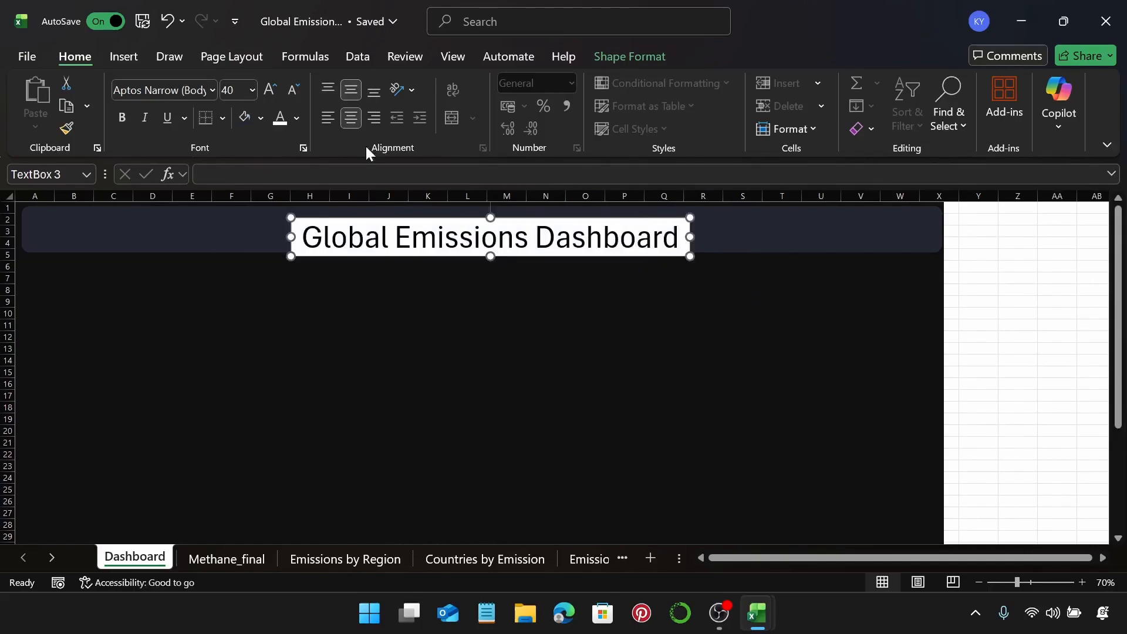
Remove the fill and the outline from the title text box
{"action": "left_click", "coordinate": [621, 56]}
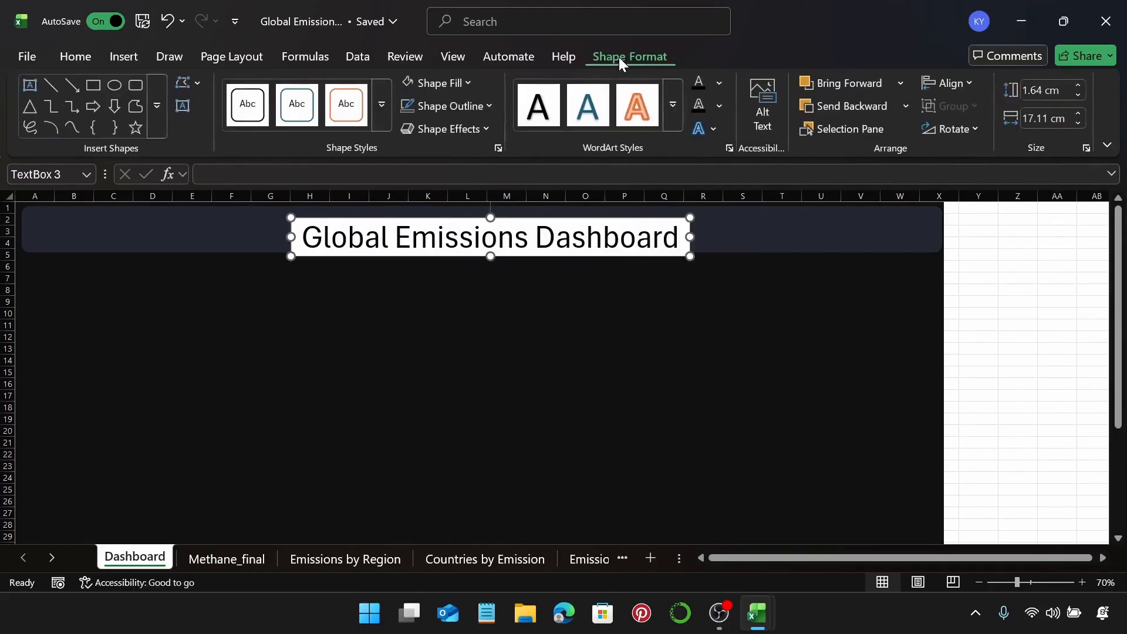
{"action": "left_click", "coordinate": [446, 85]}
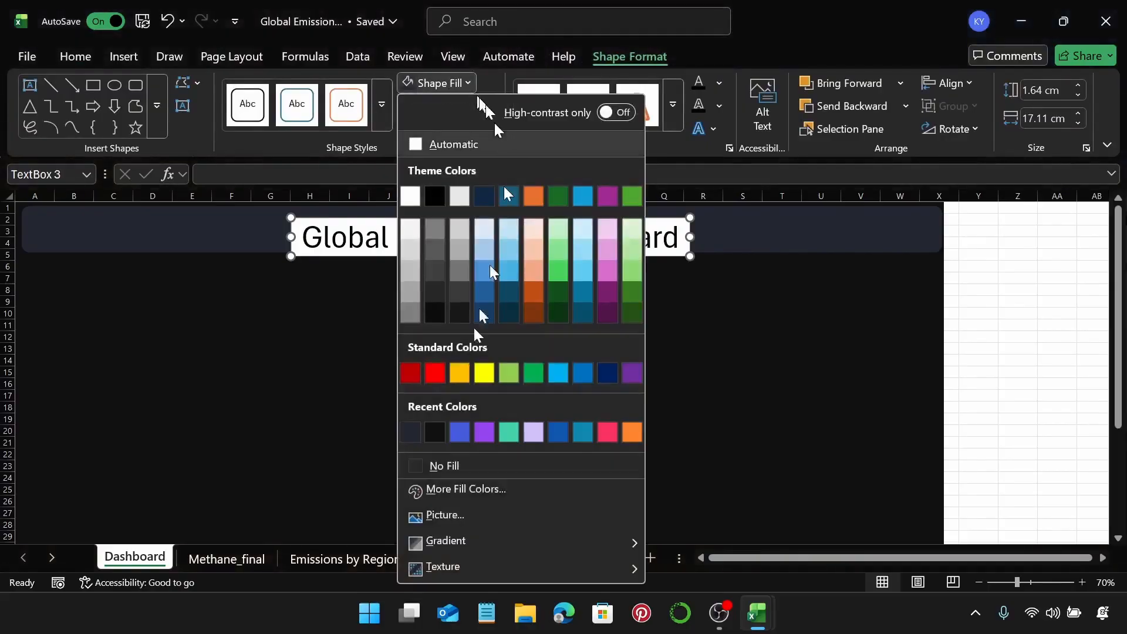
{"action": "left_click", "coordinate": [454, 466]}
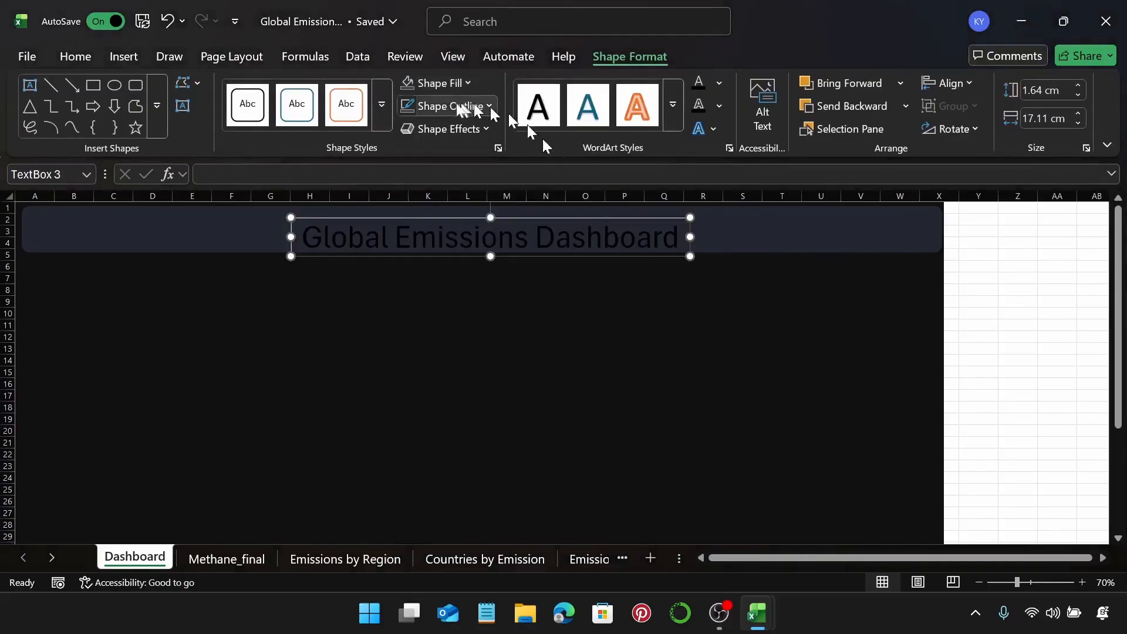
{"action": "left_click", "coordinate": [442, 106]}
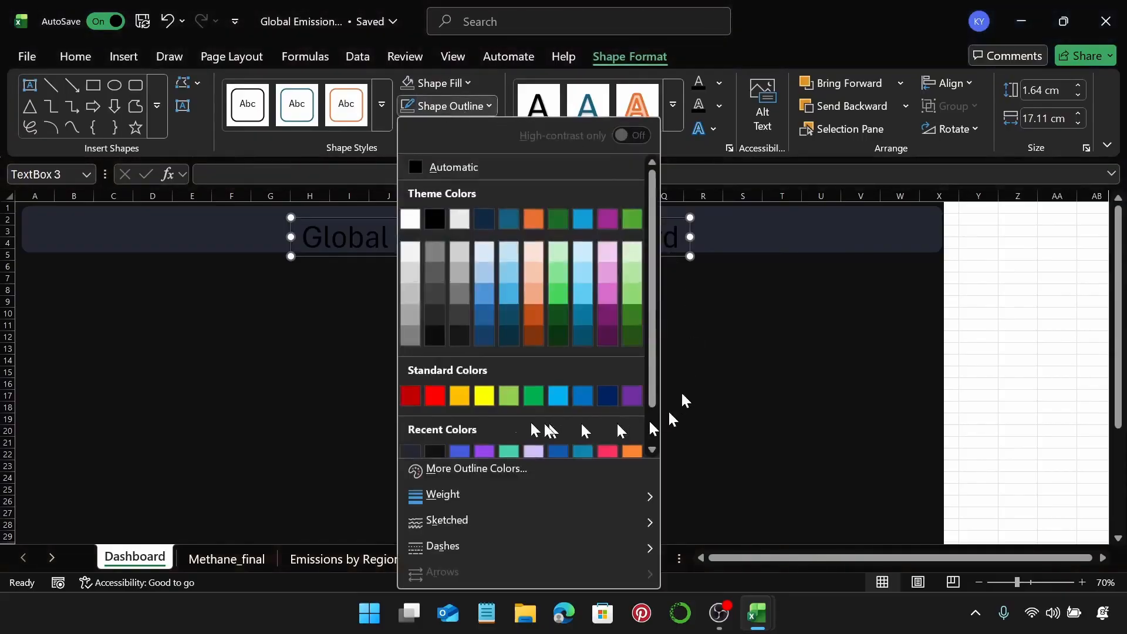
{"action": "scroll", "coordinate": [456, 438], "scroll_direction": "down", "scroll_amount": 1}
{"action": "left_click", "coordinate": [462, 446]}
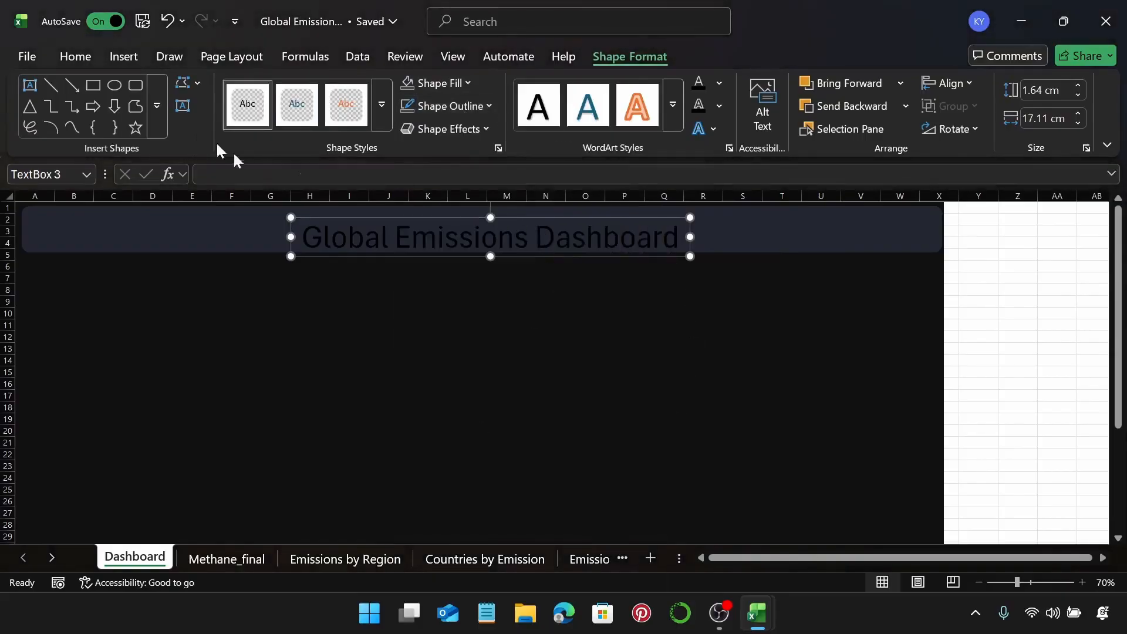
Change the title's font colour to white
{"action": "left_click", "coordinate": [87, 59]}
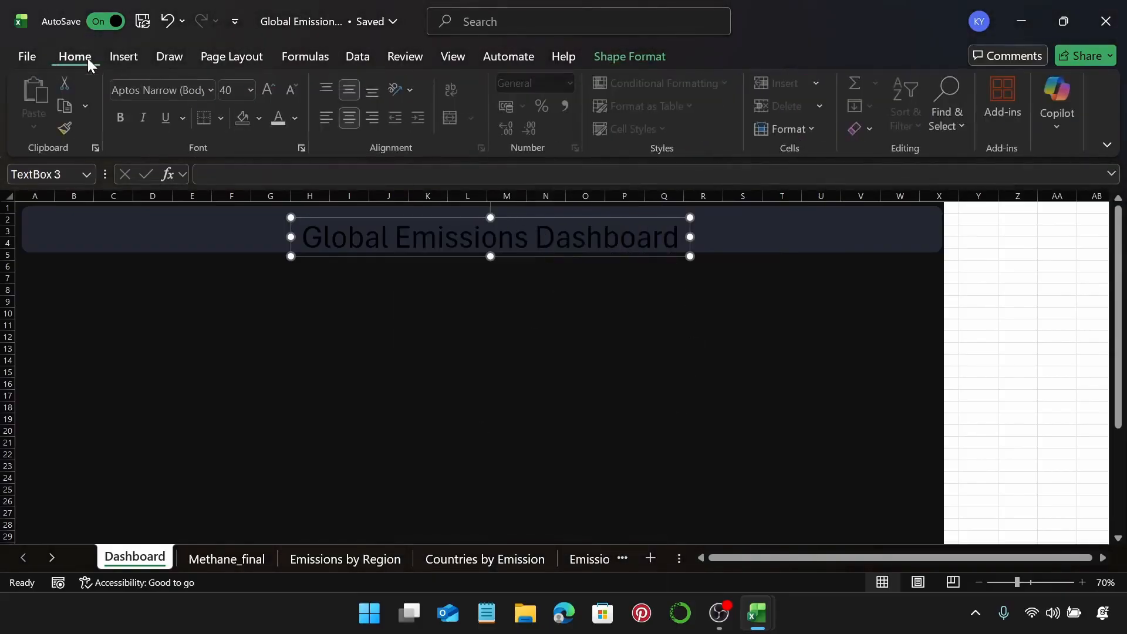
{"action": "left_click", "coordinate": [277, 124]}
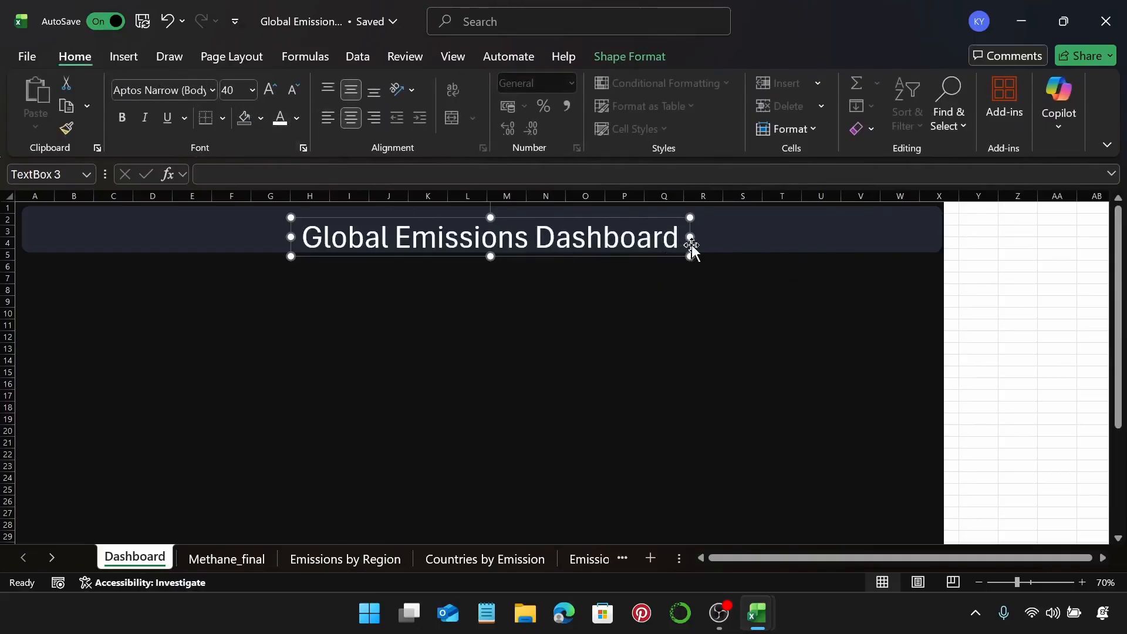
Move the title onto the header banner and centre-align the title, banner and background rectangle horizontally with each other
{"action": "left_click_drag", "start_coordinate": [690, 246], "coordinate": [681, 237]}
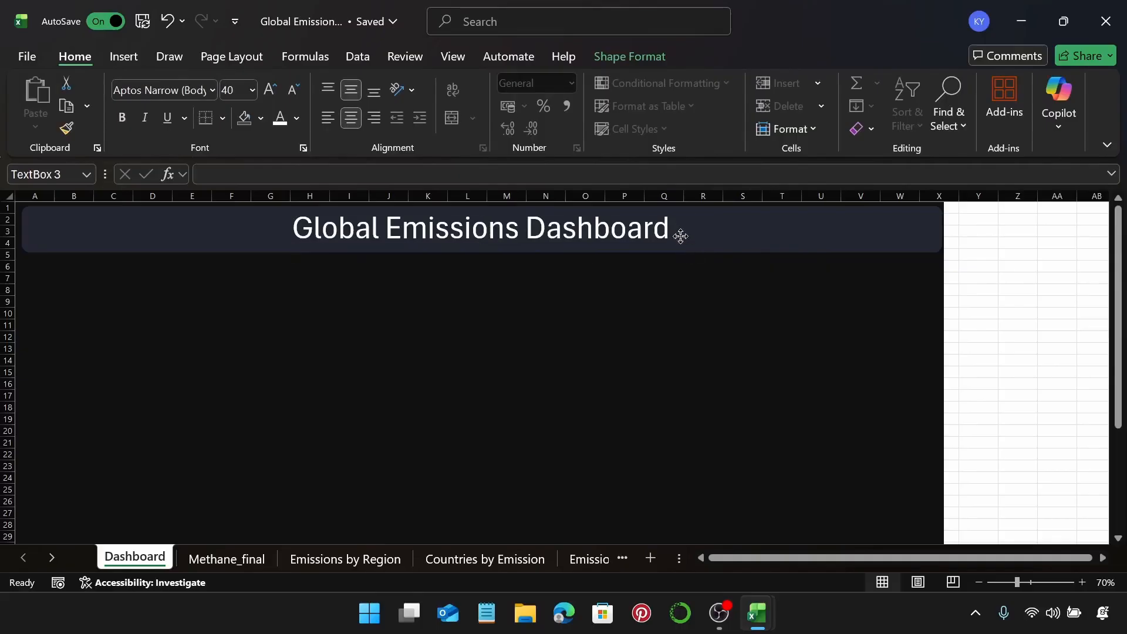
{"action": "left_click", "coordinate": [733, 230], "text": "shift"}
{"action": "left_click", "coordinate": [606, 311], "text": "shift"}
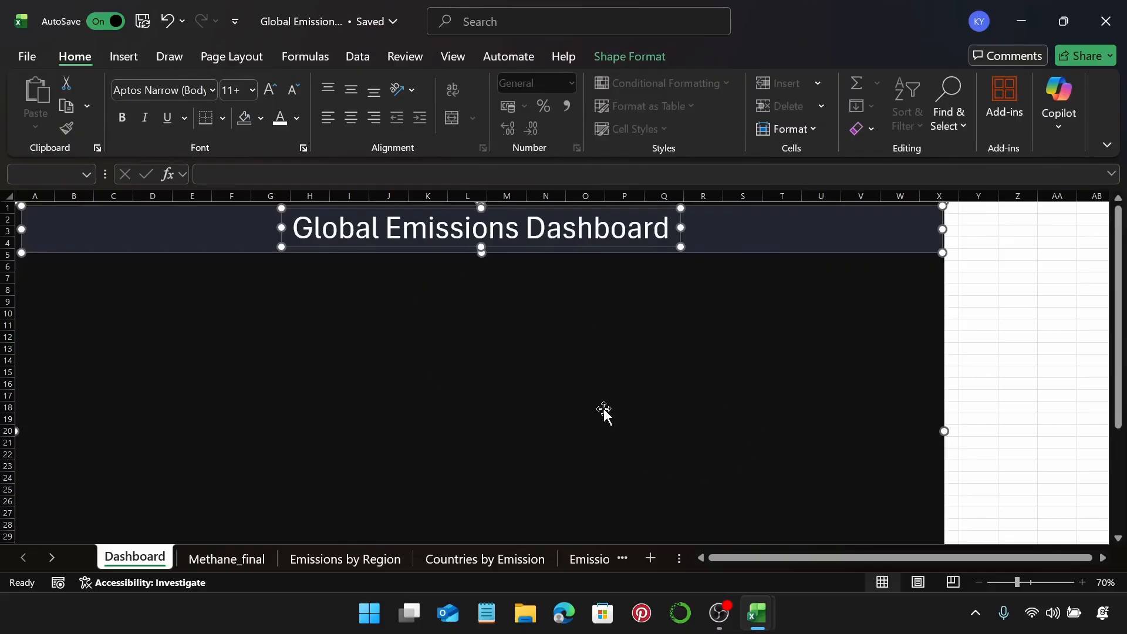
{"action": "left_click", "coordinate": [664, 58]}
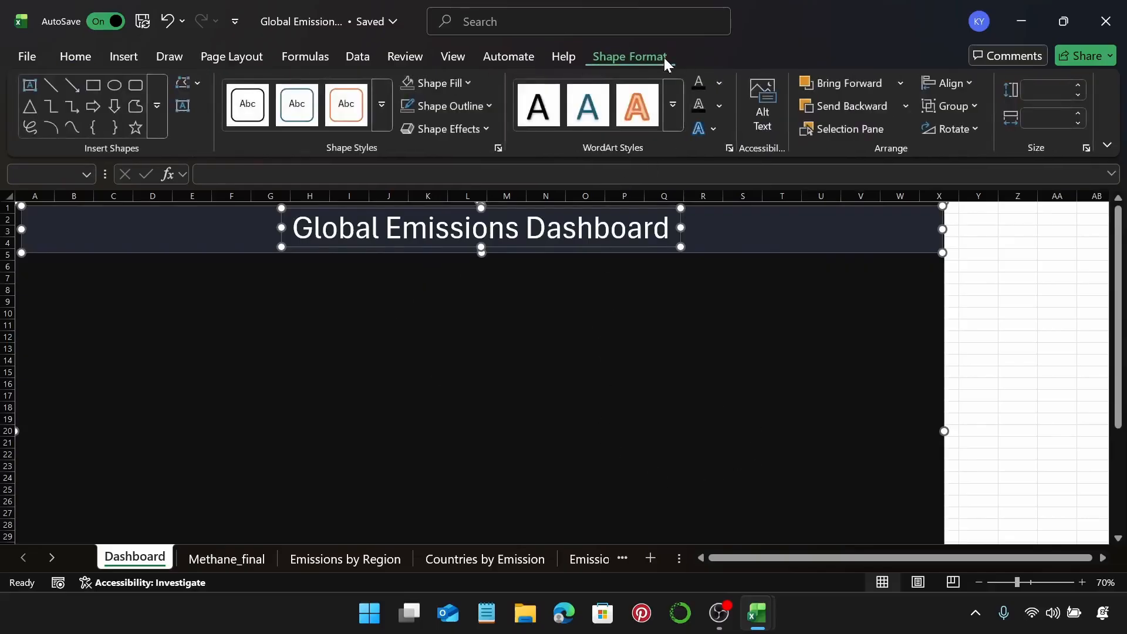
{"action": "left_click", "coordinate": [967, 83]}
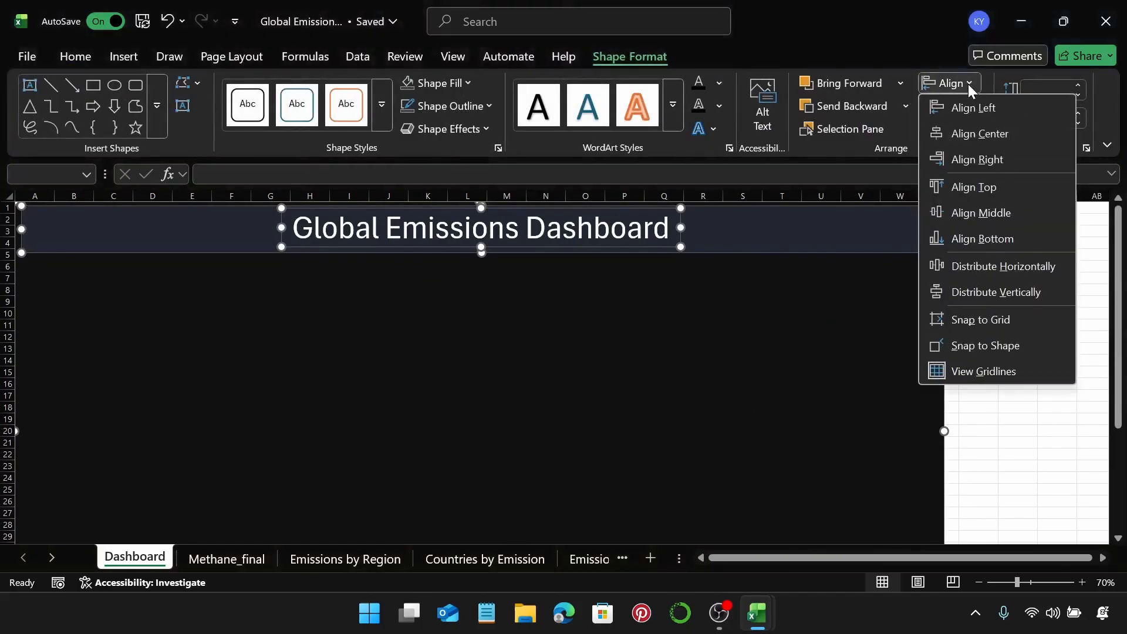
{"action": "left_click", "coordinate": [974, 126]}
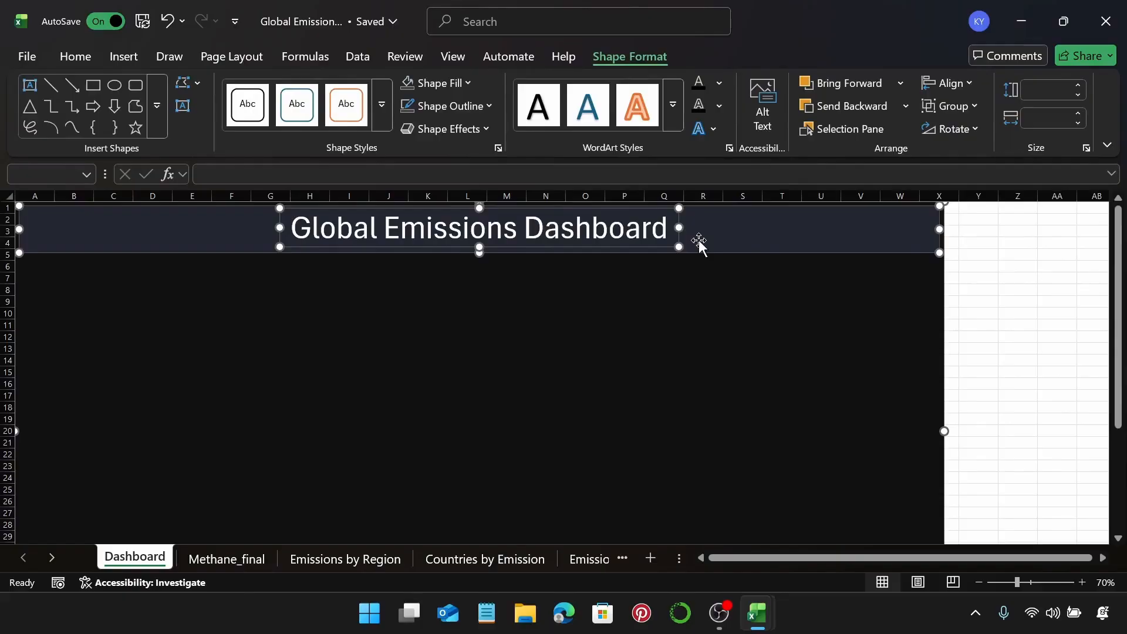
Align the title text box and the header banner to each other's vertical middle, leaving the background rectangle selected
{"action": "left_click", "coordinate": [700, 318]}
{"action": "left_click", "coordinate": [729, 222]}
{"action": "left_click", "coordinate": [604, 230], "text": "ctrl"}
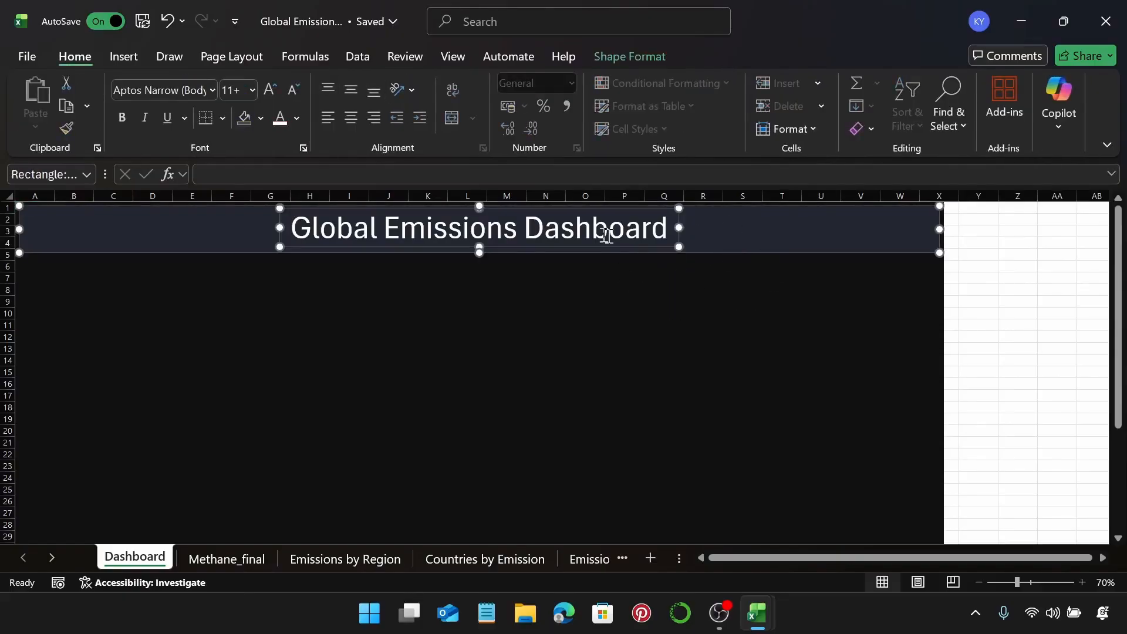
{"action": "left_click", "coordinate": [649, 61]}
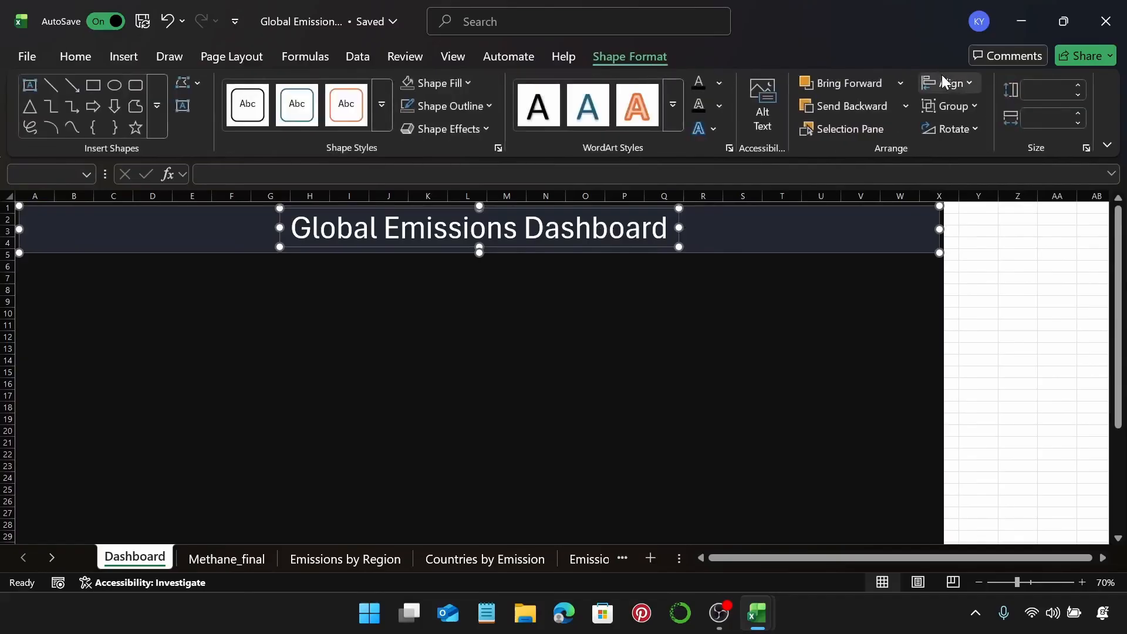
{"action": "left_click", "coordinate": [943, 81]}
{"action": "left_click", "coordinate": [969, 212]}
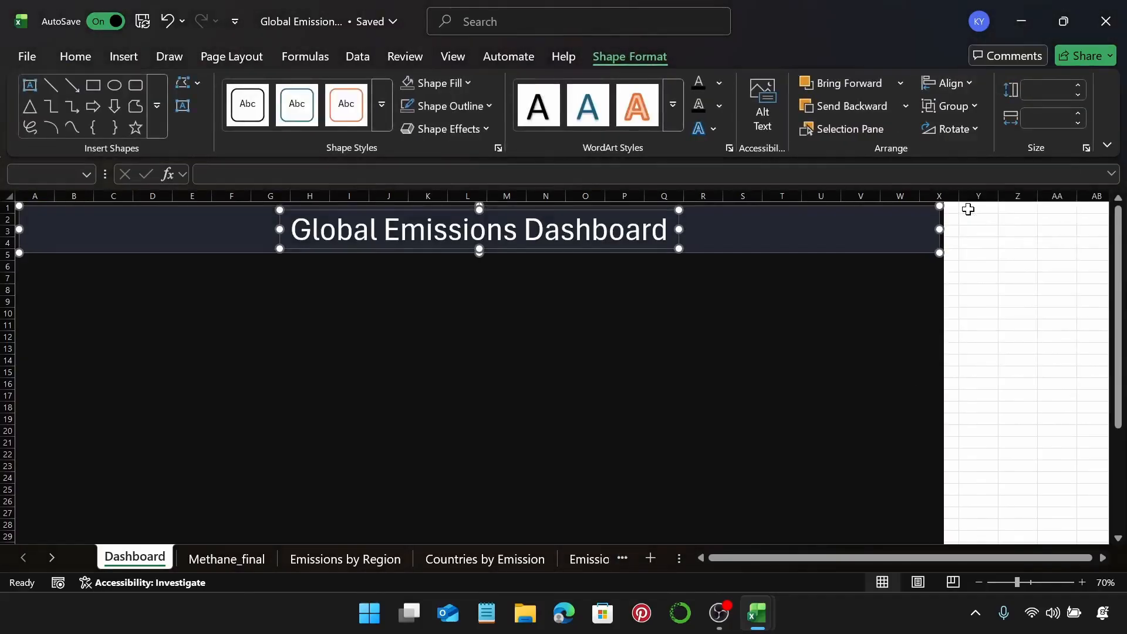
{"action": "left_click", "coordinate": [801, 313]}
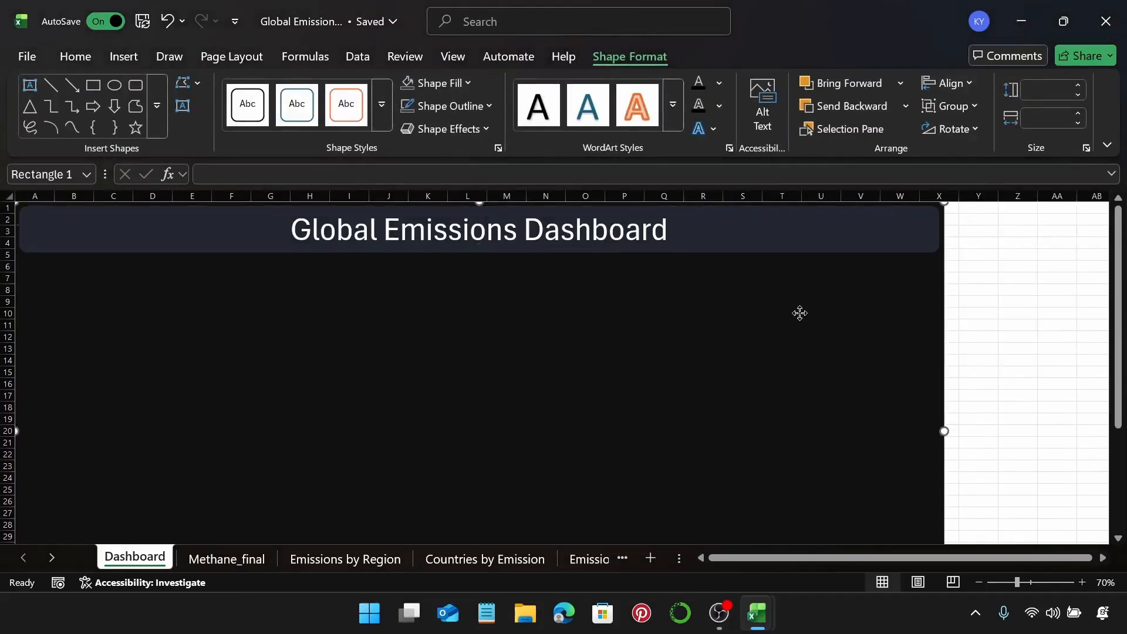
{"action": "left_click", "coordinate": [983, 281]}
{"action": "left_click", "coordinate": [849, 320]}
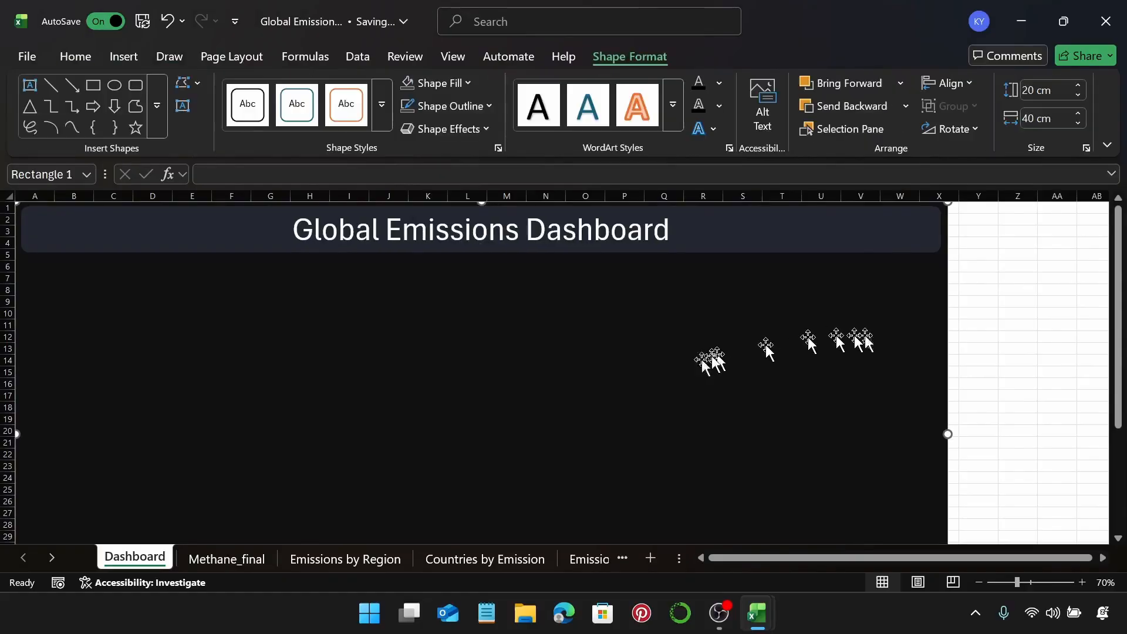
Copy the Emissions by Region chart onto the Dashboard sheet and place it below the left end of the header banner
{"action": "left_click", "coordinate": [321, 560]}
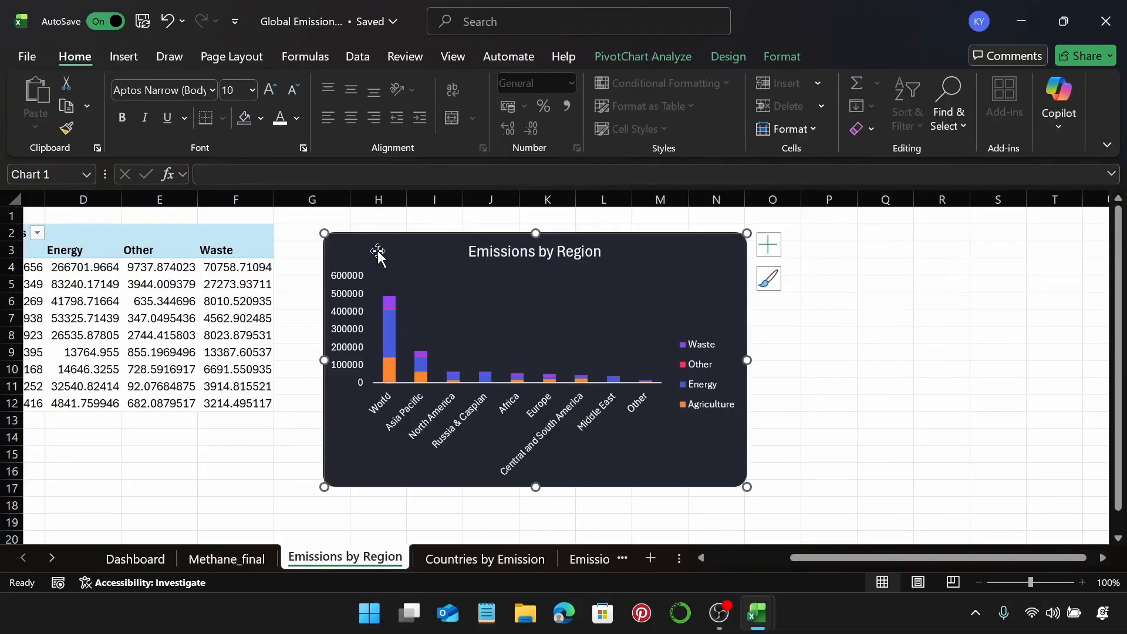
{"action": "left_click", "coordinate": [149, 558]}
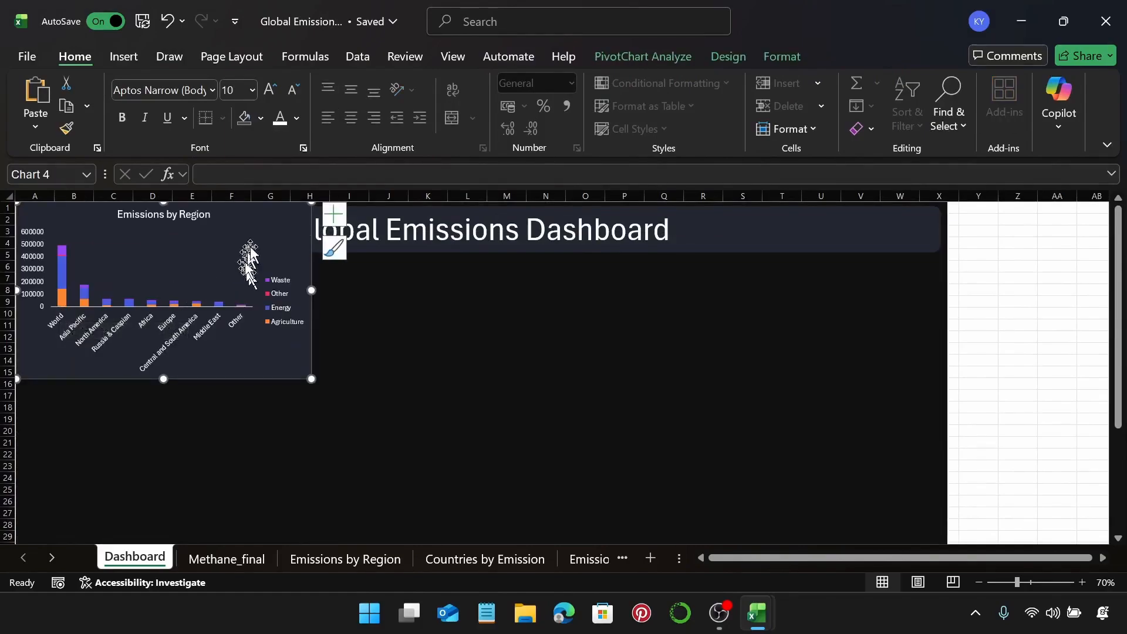
{"action": "left_click_drag", "start_coordinate": [261, 247], "coordinate": [278, 306]}
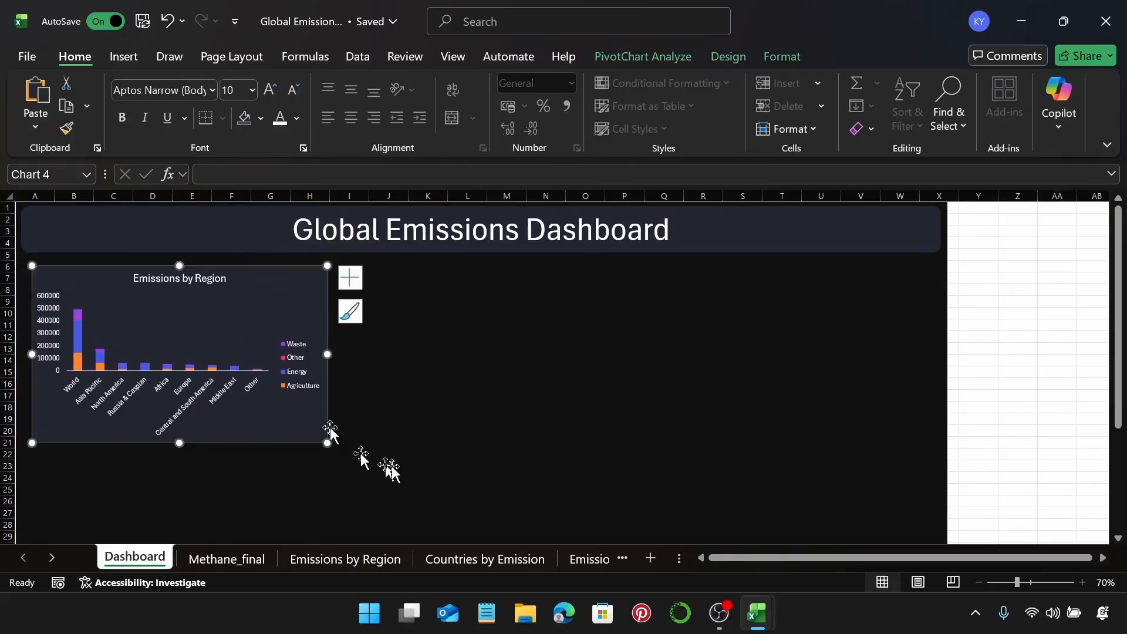
Copy the Top 10 Countries by Emission chart onto the Dashboard sheet and place it just right of the Emissions by Region chart
{"action": "left_click", "coordinate": [450, 557]}
{"action": "left_click", "coordinate": [694, 260]}
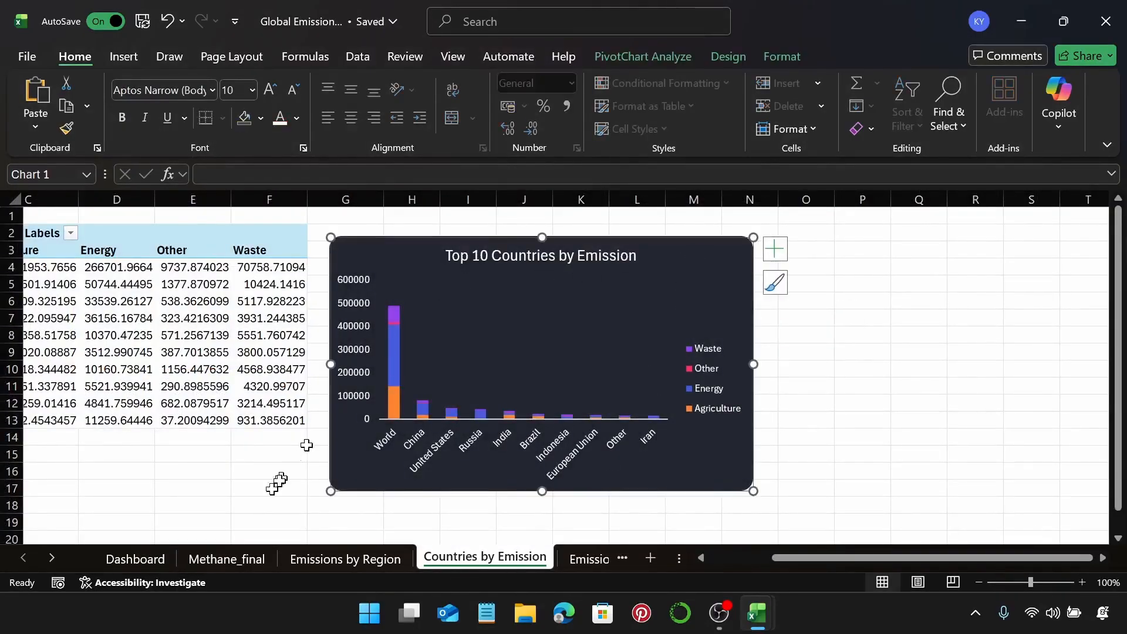
{"action": "left_click", "coordinate": [159, 555]}
{"action": "left_click", "coordinate": [381, 283]}
{"action": "key", "text": "ctrl+v"}
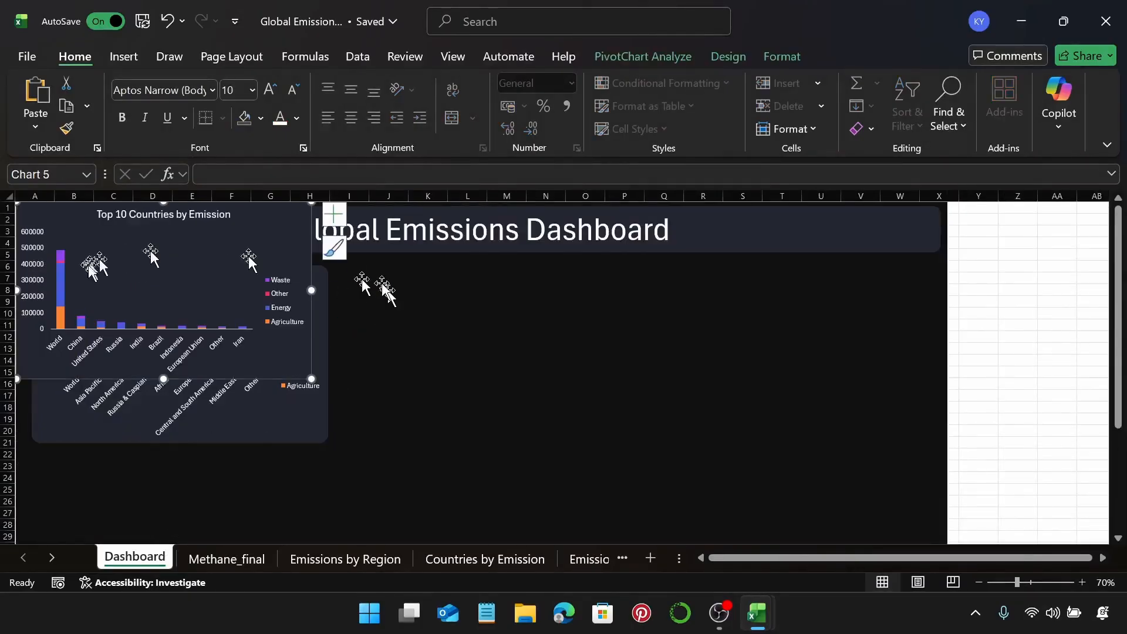
{"action": "left_click_drag", "start_coordinate": [167, 244], "coordinate": [448, 324]}
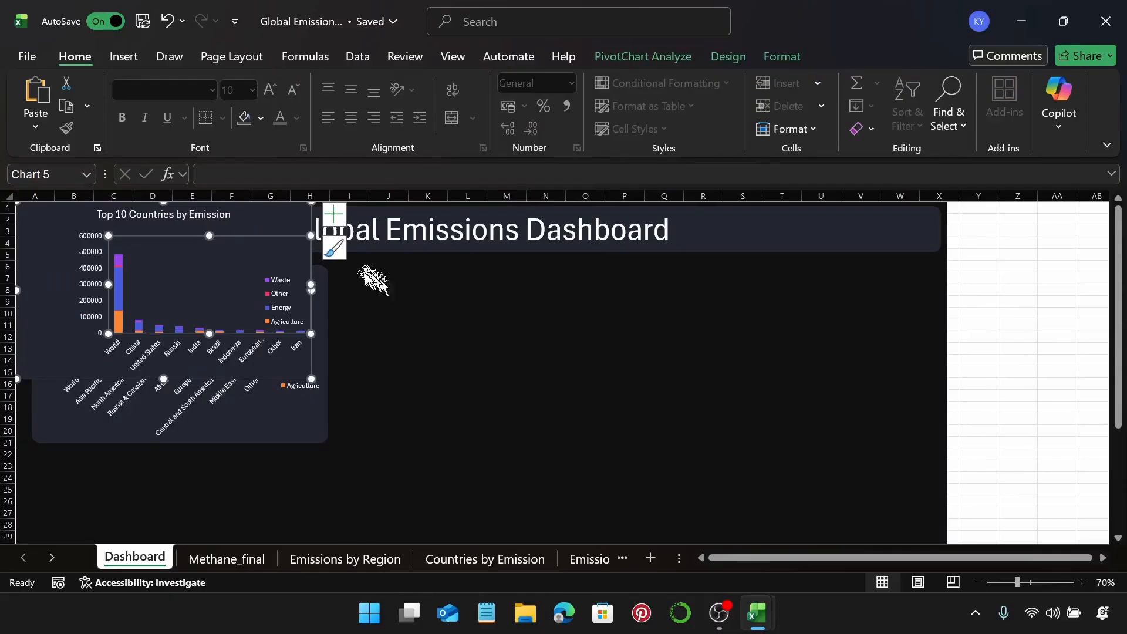
{"action": "key", "text": "Escape"}
{"action": "left_click_drag", "start_coordinate": [256, 218], "coordinate": [573, 276]}
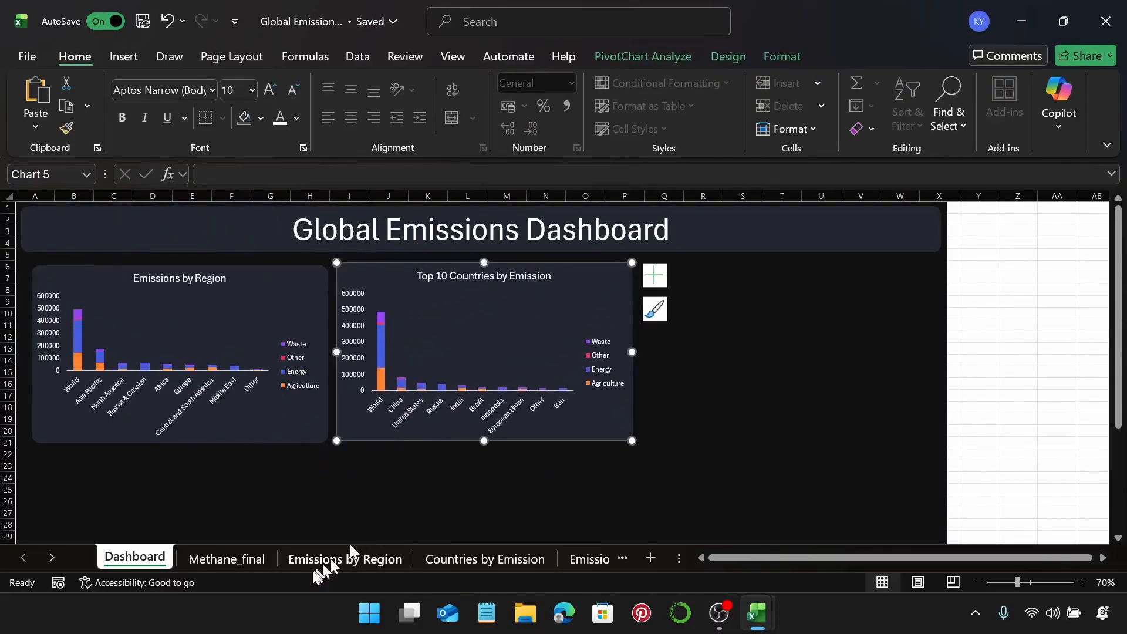
Copy the Emissions by Year chart onto the Dashboard sheet and place it right of the Top 10 Countries by Emission chart
{"action": "left_click", "coordinate": [582, 562]}
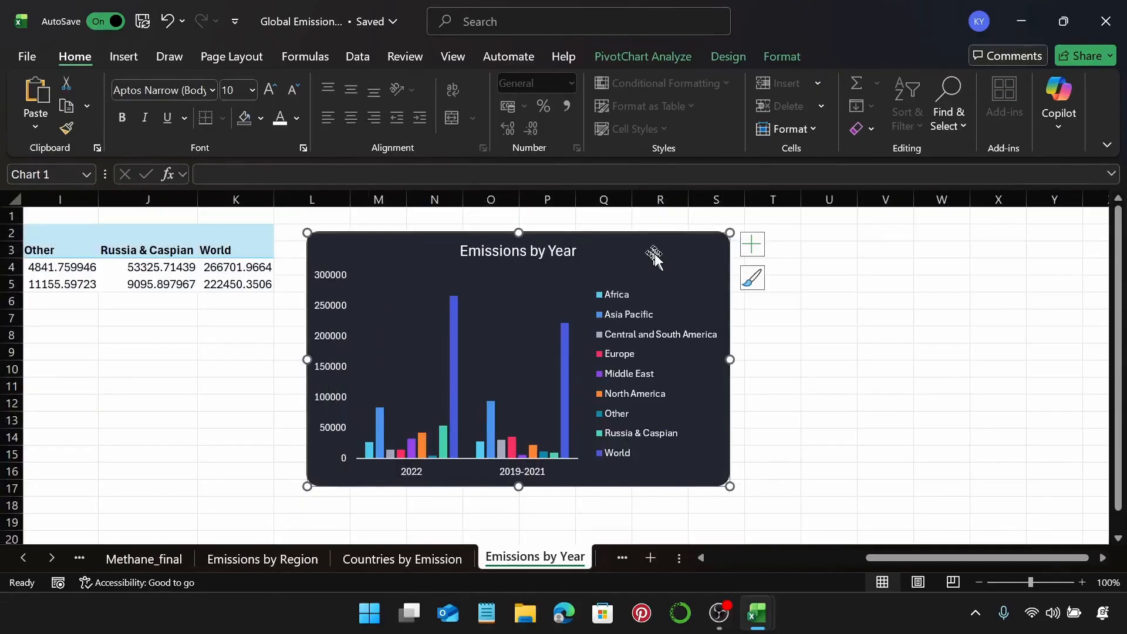
{"action": "left_click", "coordinate": [24, 558]}
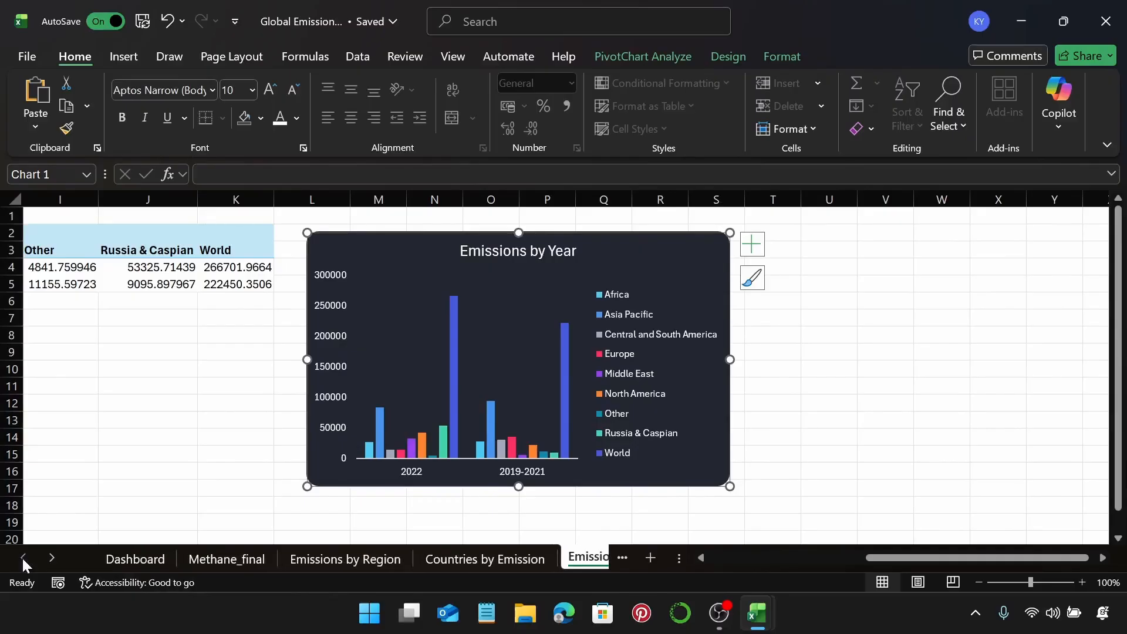
{"action": "left_click", "coordinate": [135, 559]}
{"action": "left_click", "coordinate": [702, 280]}
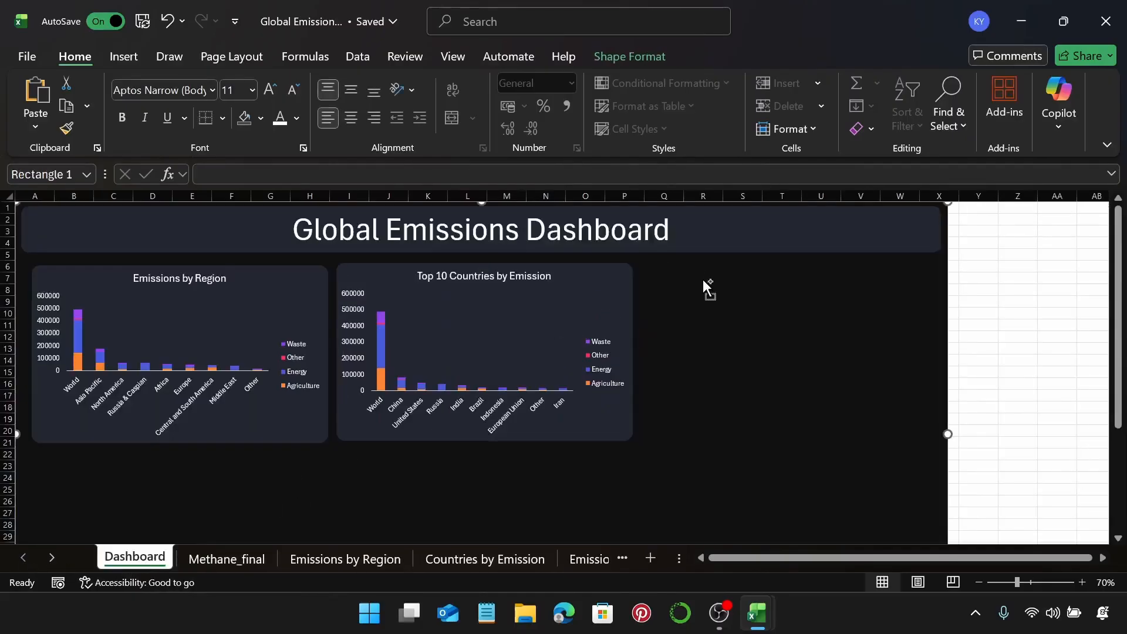
{"action": "key", "text": "ctrl+v"}
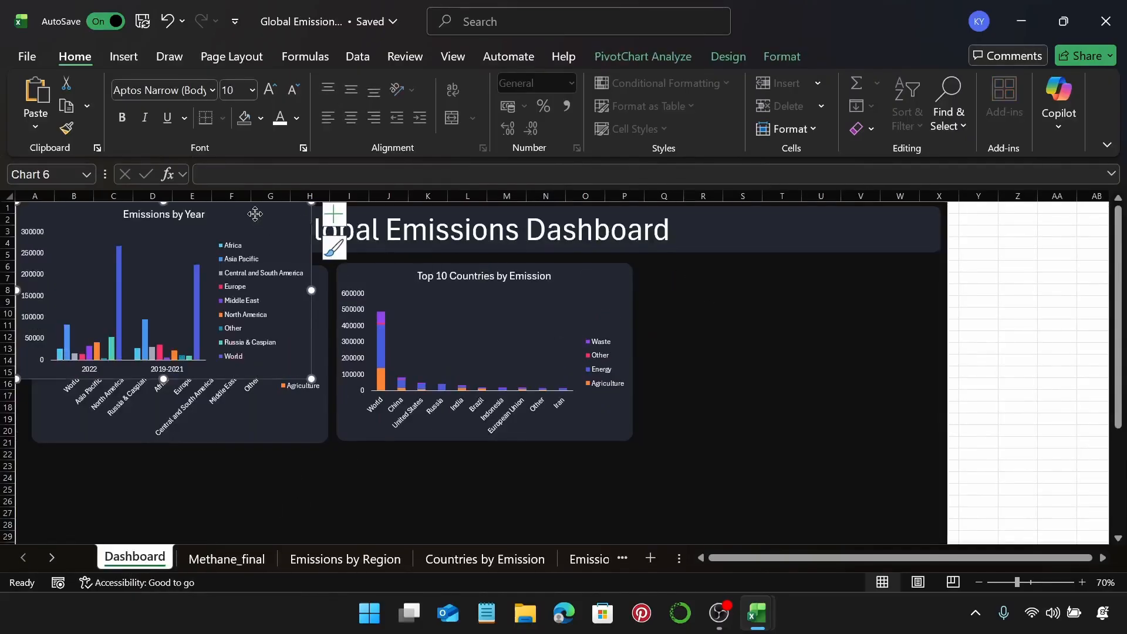
{"action": "left_click_drag", "start_coordinate": [306, 225], "coordinate": [932, 292]}
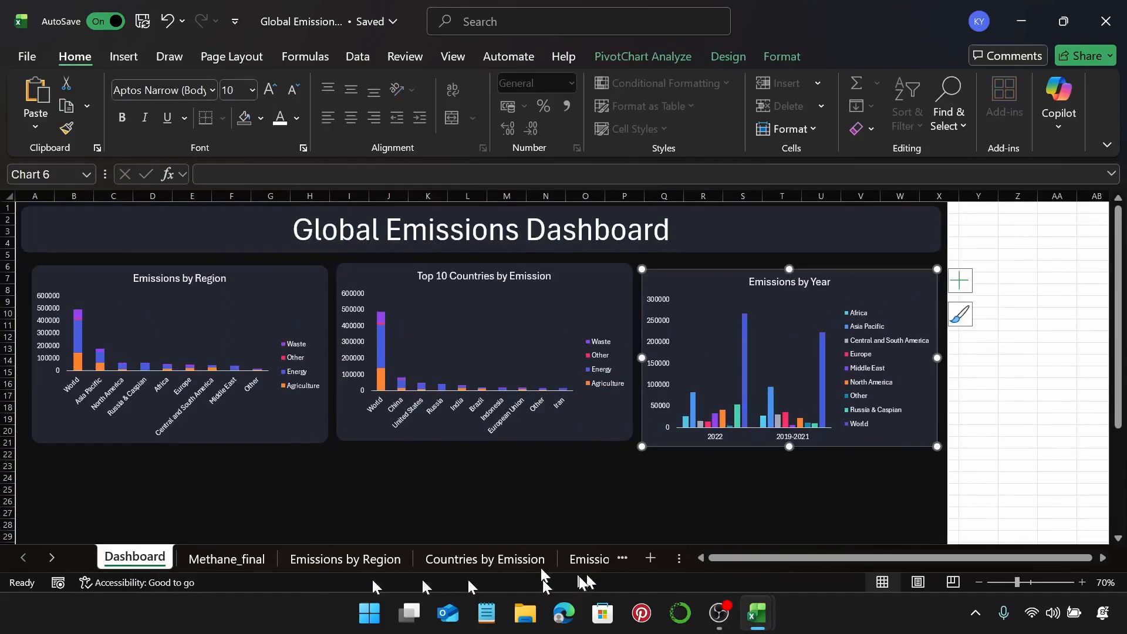
Copy the Emissions by Segment chart onto the Dashboard sheet and place it below the Emissions by Region chart, starting around row 22
{"action": "left_click", "coordinate": [54, 561]}
{"action": "left_click", "coordinate": [54, 560]}
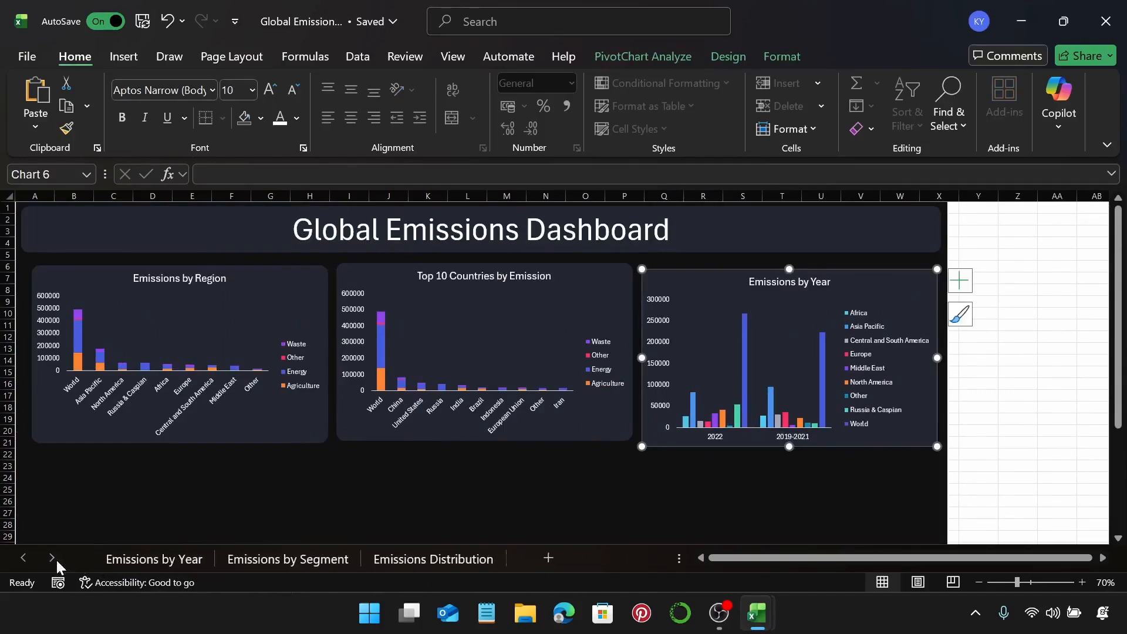
{"action": "left_click", "coordinate": [282, 560]}
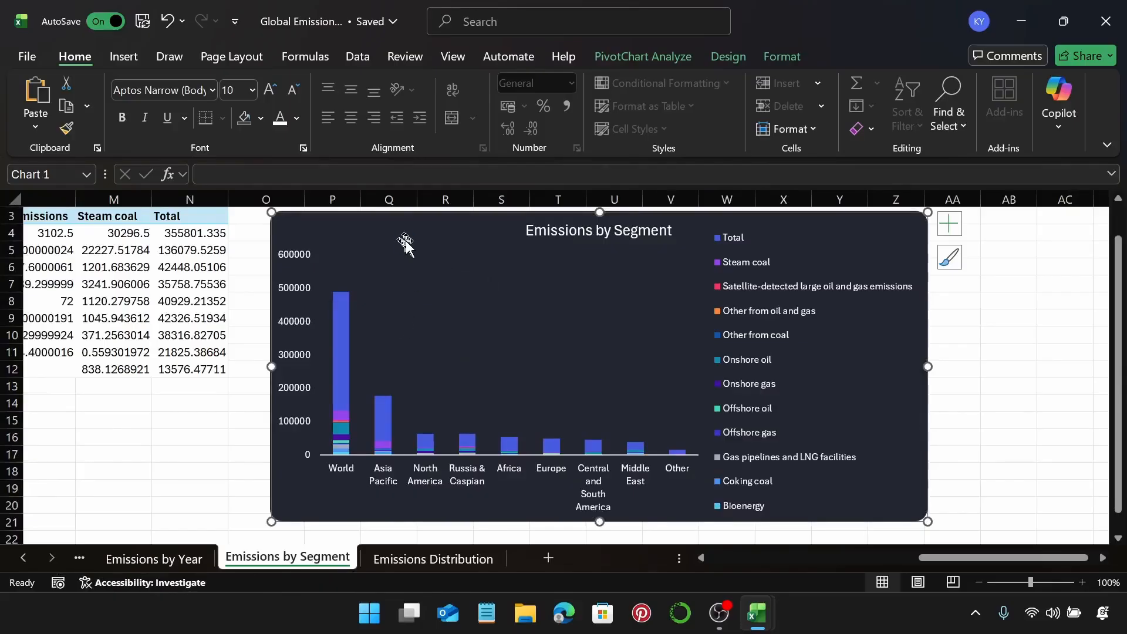
{"action": "left_click", "coordinate": [23, 558]}
{"action": "left_click", "coordinate": [23, 558]}
{"action": "left_click", "coordinate": [134, 558]}
{"action": "scroll", "coordinate": [147, 482], "scroll_direction": "down", "scroll_amount": 2}
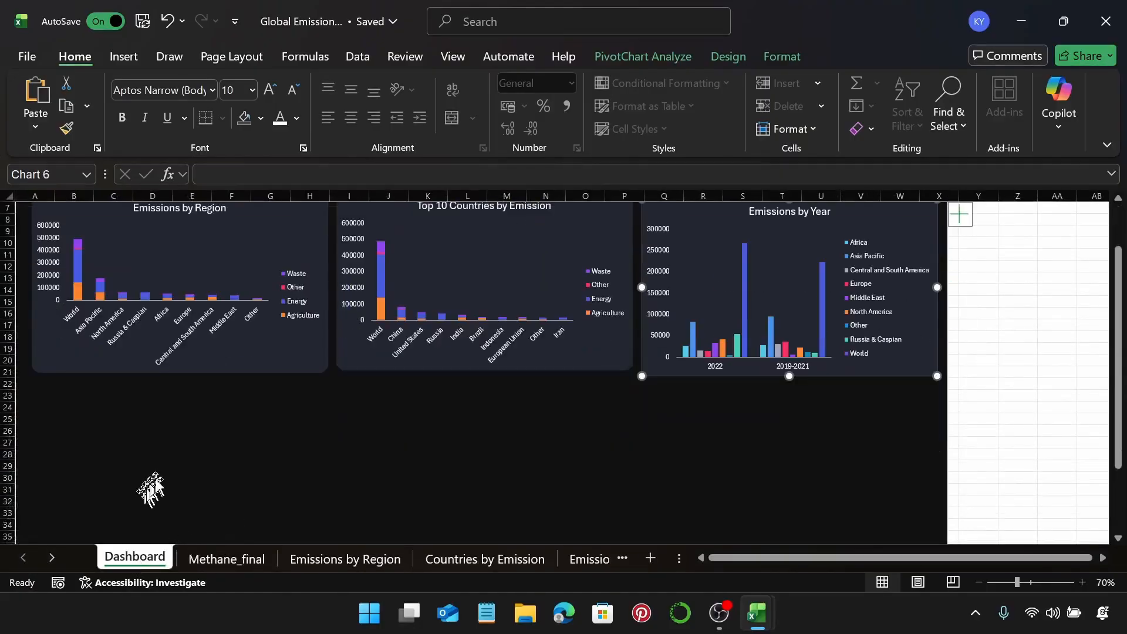
{"action": "left_click", "coordinate": [87, 408]}
{"action": "key", "text": "ctrl+v"}
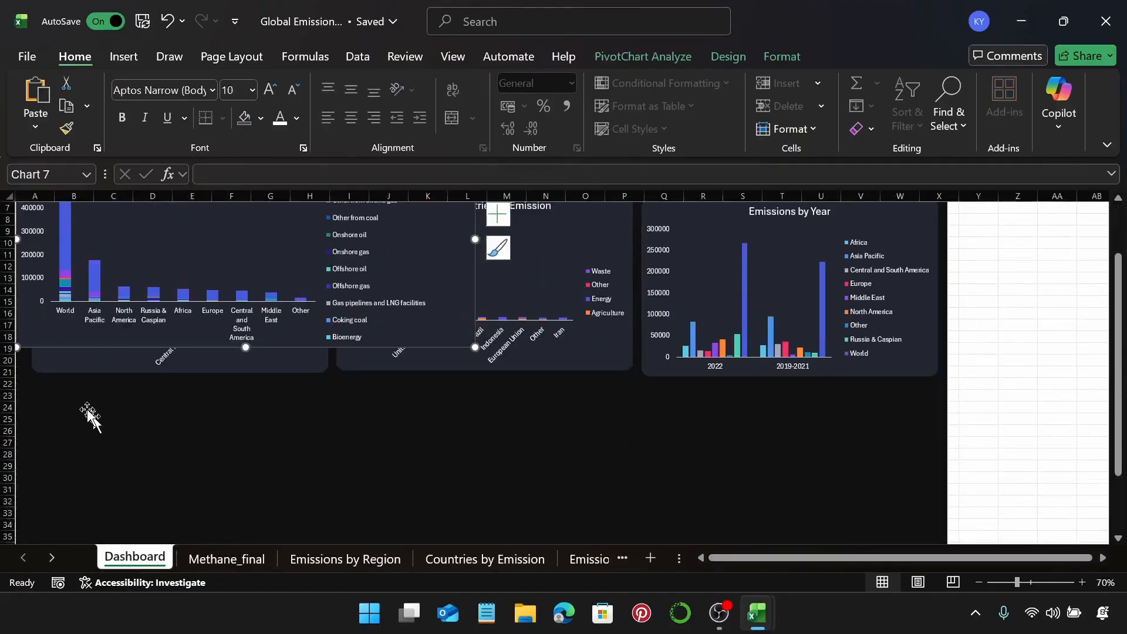
{"action": "scroll", "coordinate": [347, 418], "scroll_direction": "up", "scroll_amount": 2}
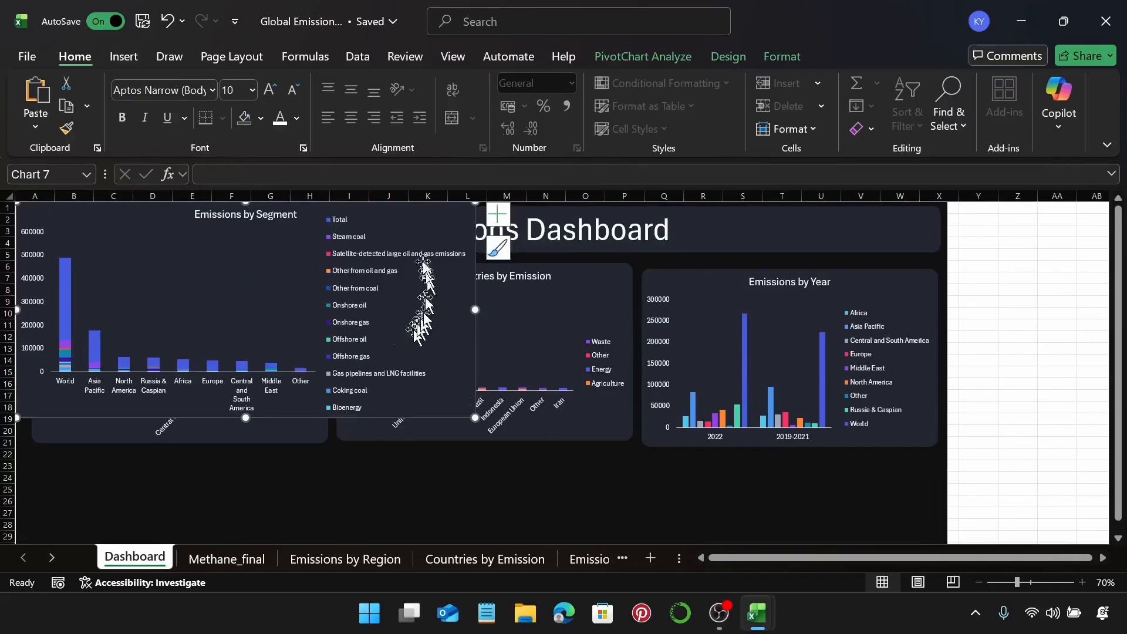
{"action": "left_click_drag", "start_coordinate": [75, 222], "coordinate": [88, 476]}
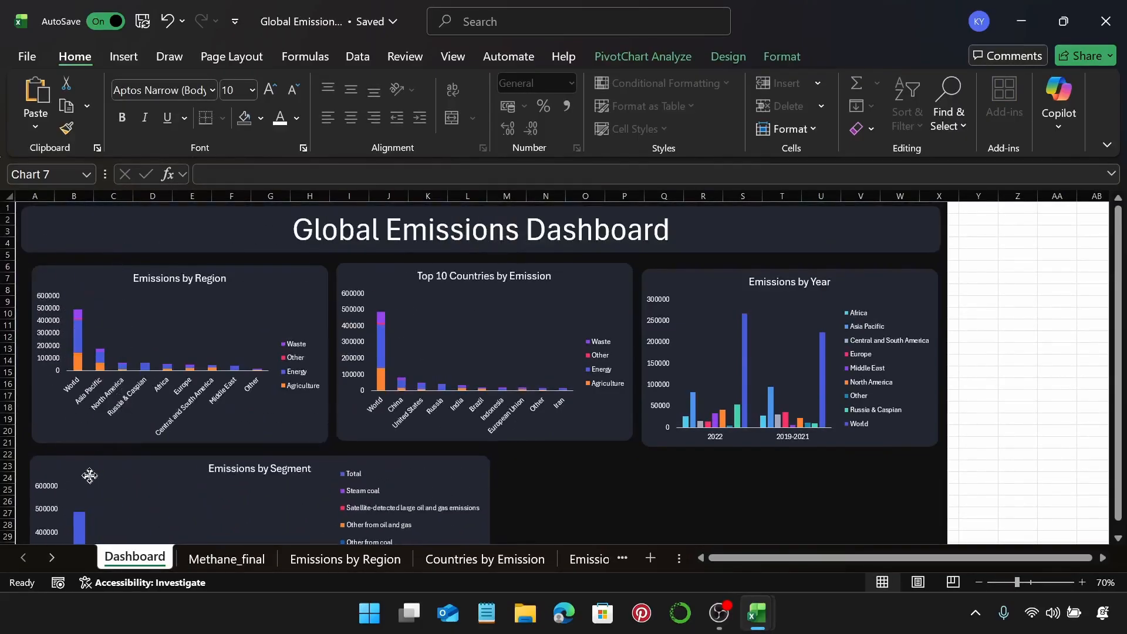
Copy the Emissions Distribution doughnut chart onto the Dashboard sheet and place it right of the Emissions by Segment chart
{"action": "left_click", "coordinate": [47, 564]}
{"action": "left_click", "coordinate": [47, 564]}
{"action": "left_click", "coordinate": [46, 564]}
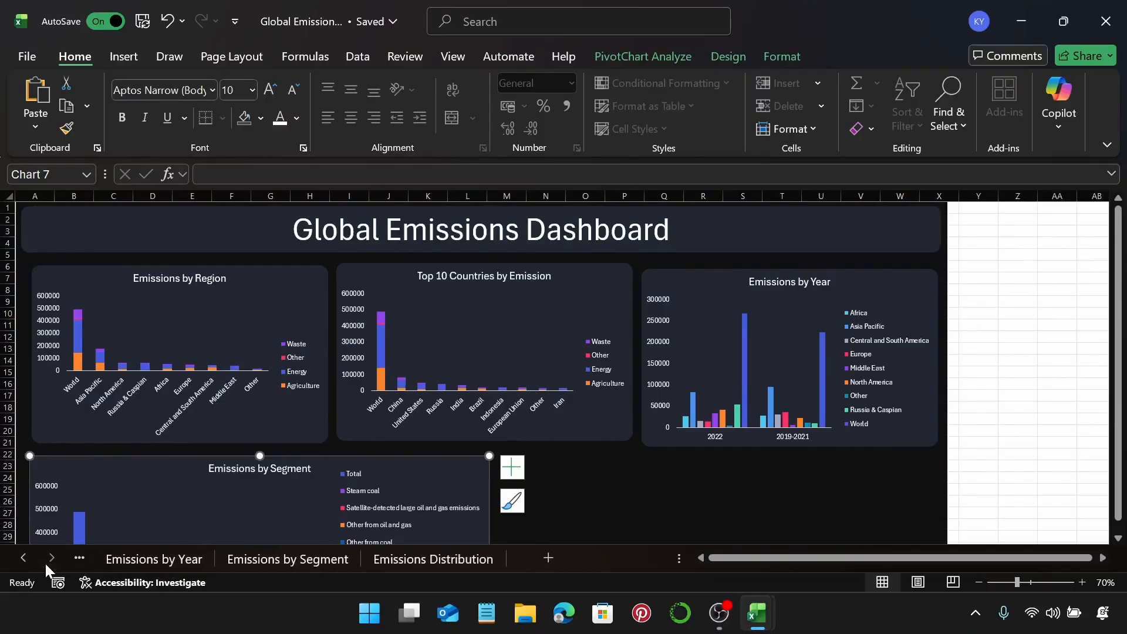
{"action": "left_click", "coordinate": [414, 557]}
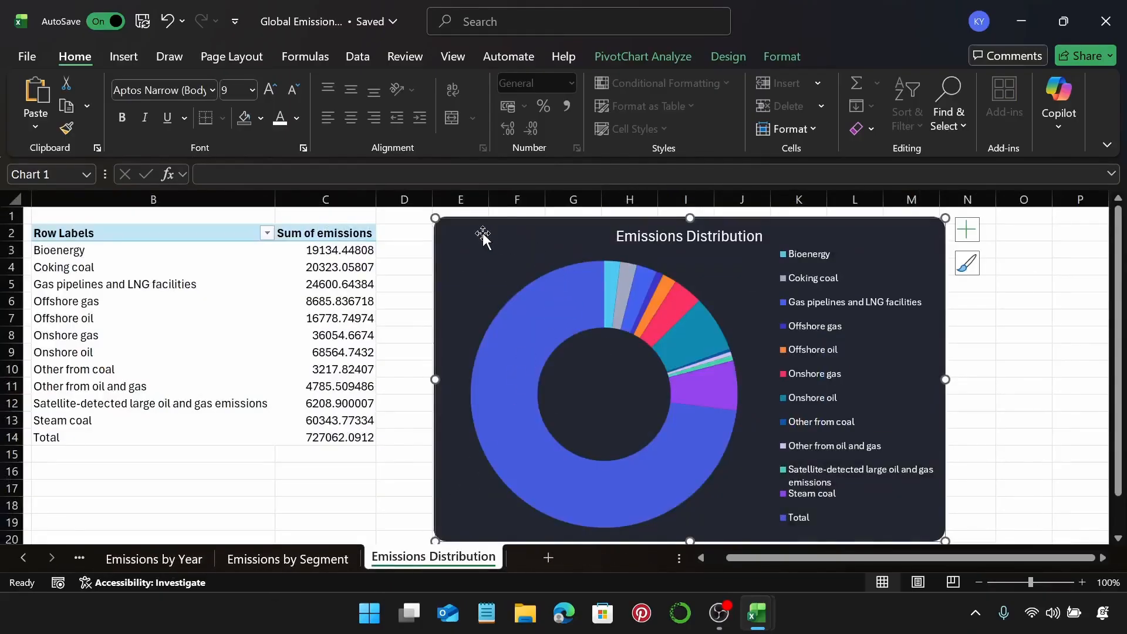
{"action": "key", "text": "ctrl+c"}
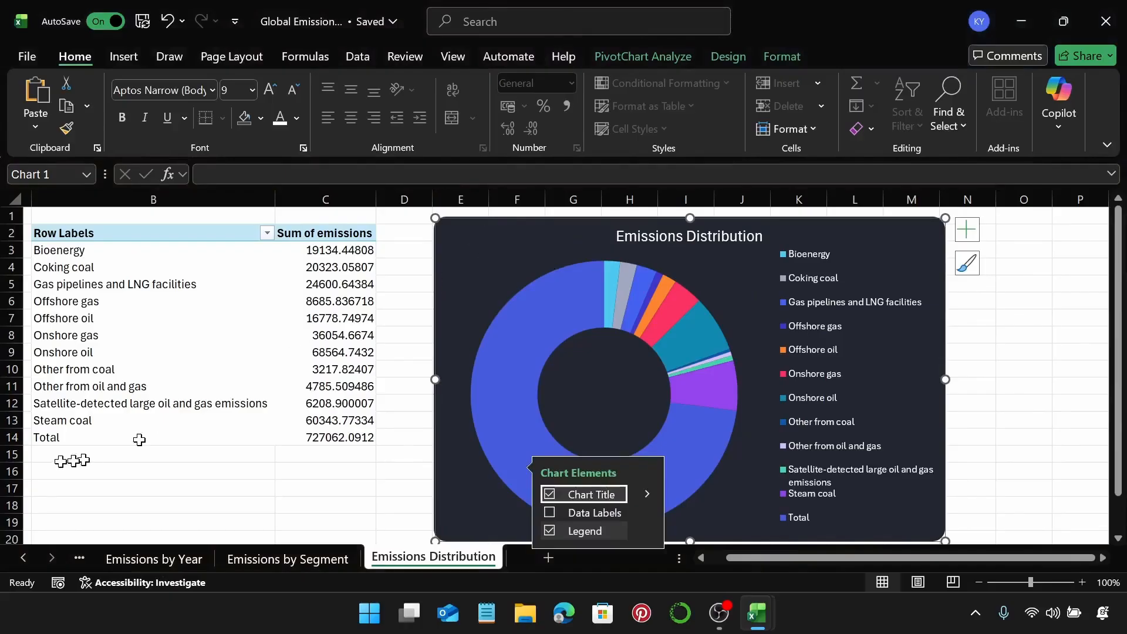
{"action": "left_click", "coordinate": [23, 557]}
{"action": "left_click", "coordinate": [23, 557]}
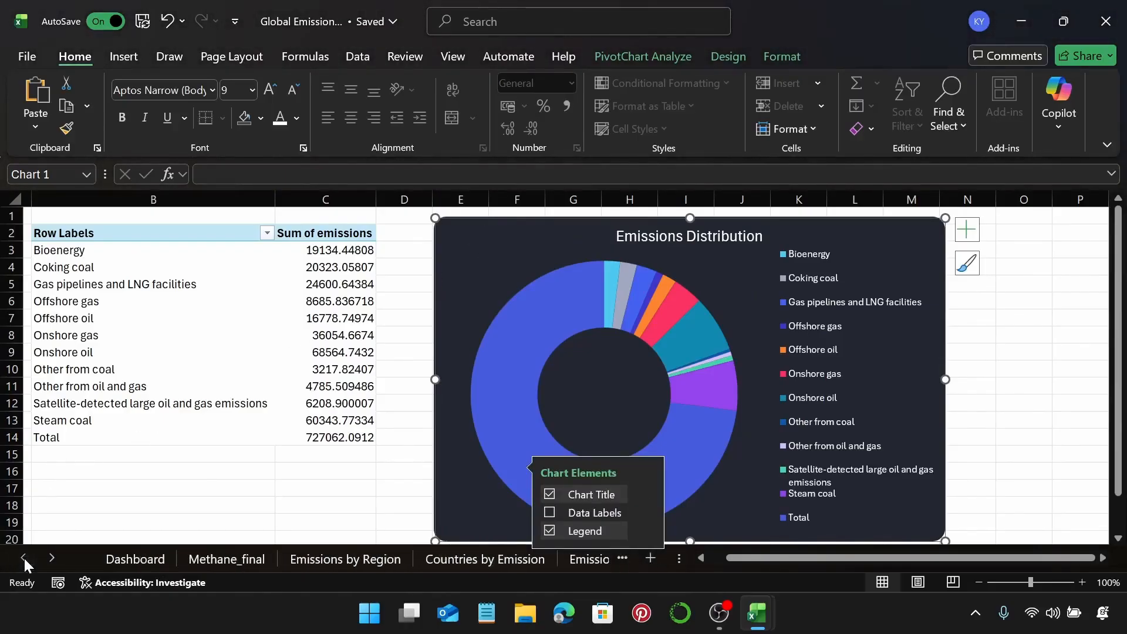
{"action": "left_click", "coordinate": [106, 562]}
{"action": "left_click", "coordinate": [690, 467]}
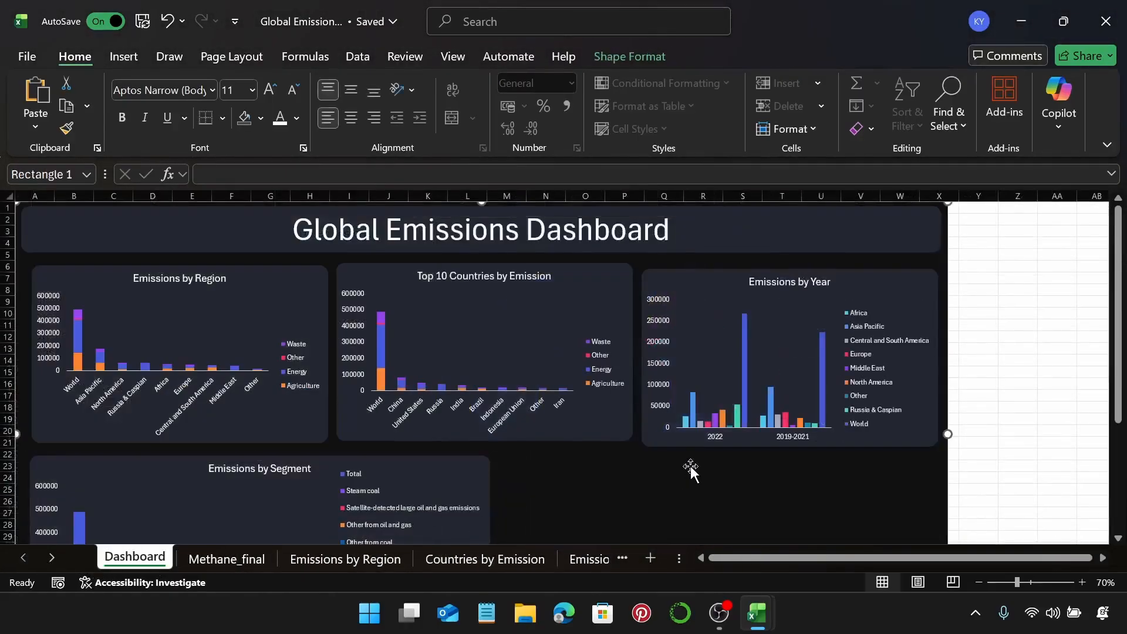
{"action": "key", "text": "ctrl+v"}
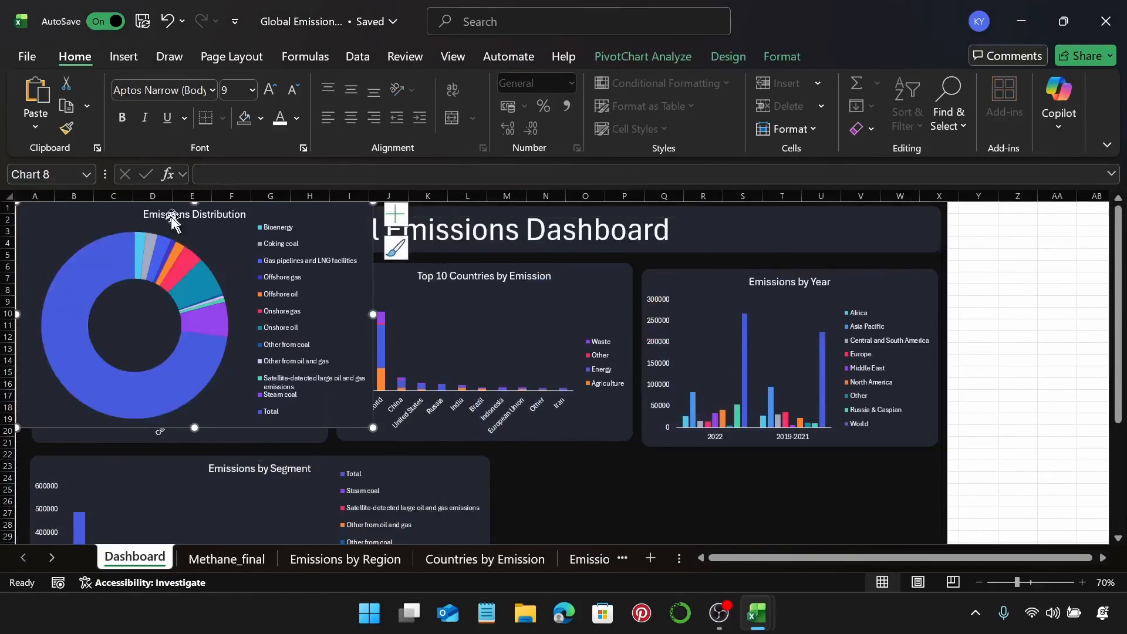
{"action": "left_click_drag", "start_coordinate": [88, 220], "coordinate": [575, 475]}
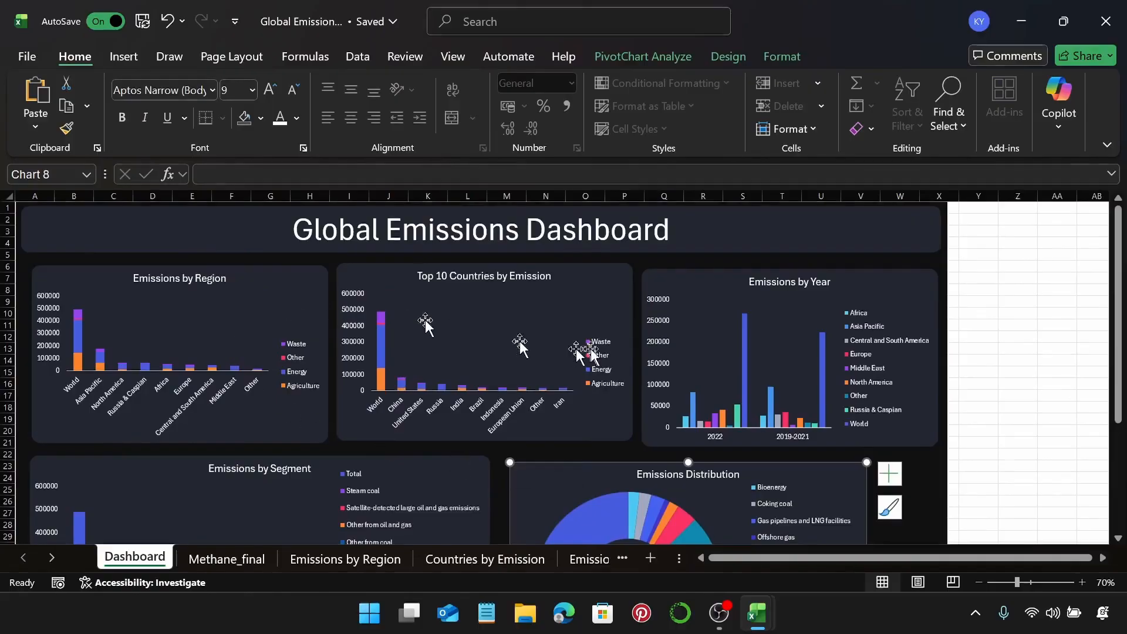
Resize the Emissions by Region, Top 10 Countries by Emission and Emissions by Year charts together to 7.45 cm high and 13 cm wide
{"action": "left_click", "coordinate": [280, 280]}
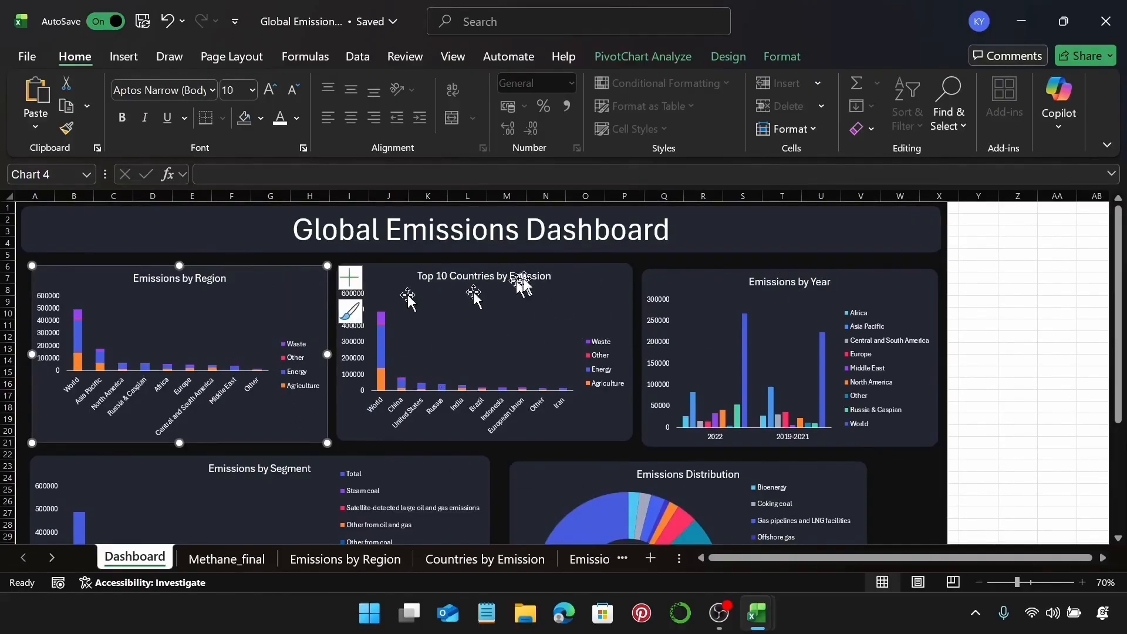
{"action": "left_click", "coordinate": [607, 296], "text": "ctrl"}
{"action": "left_click", "coordinate": [893, 287], "text": "ctrl"}
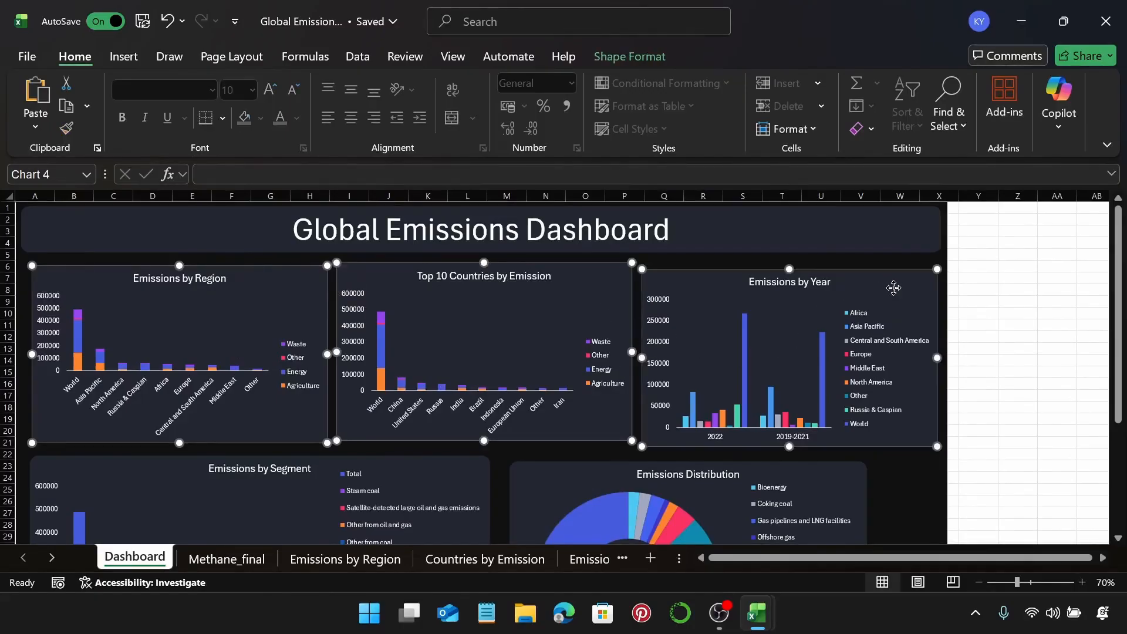
{"action": "left_click", "coordinate": [633, 57]}
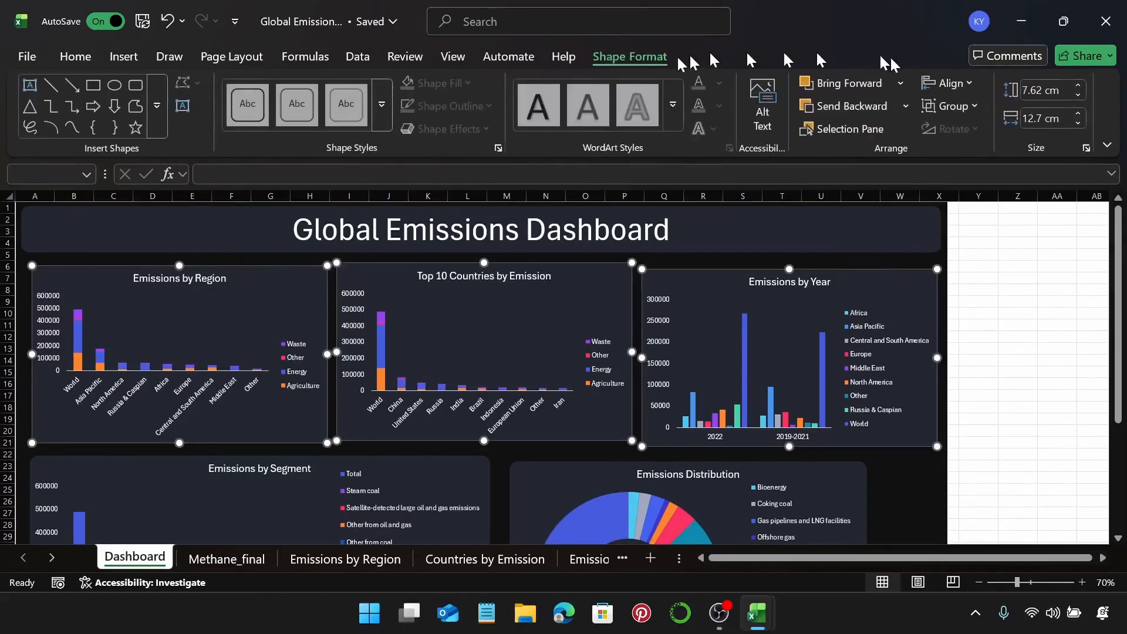
{"action": "left_click", "coordinate": [1041, 91]}
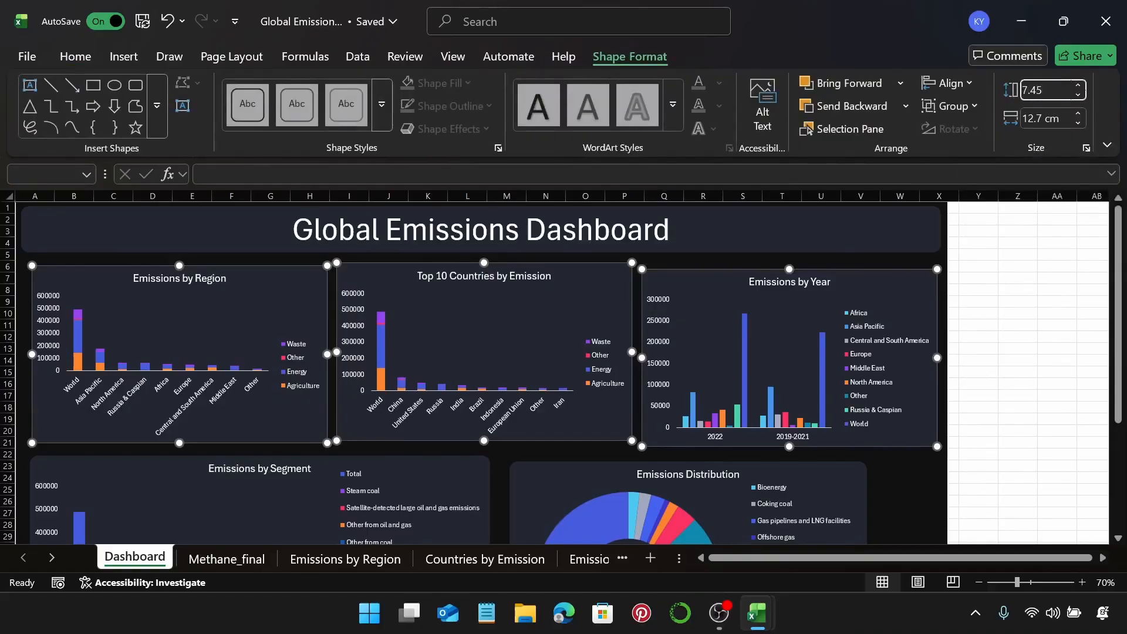
{"action": "key", "text": "Return"}
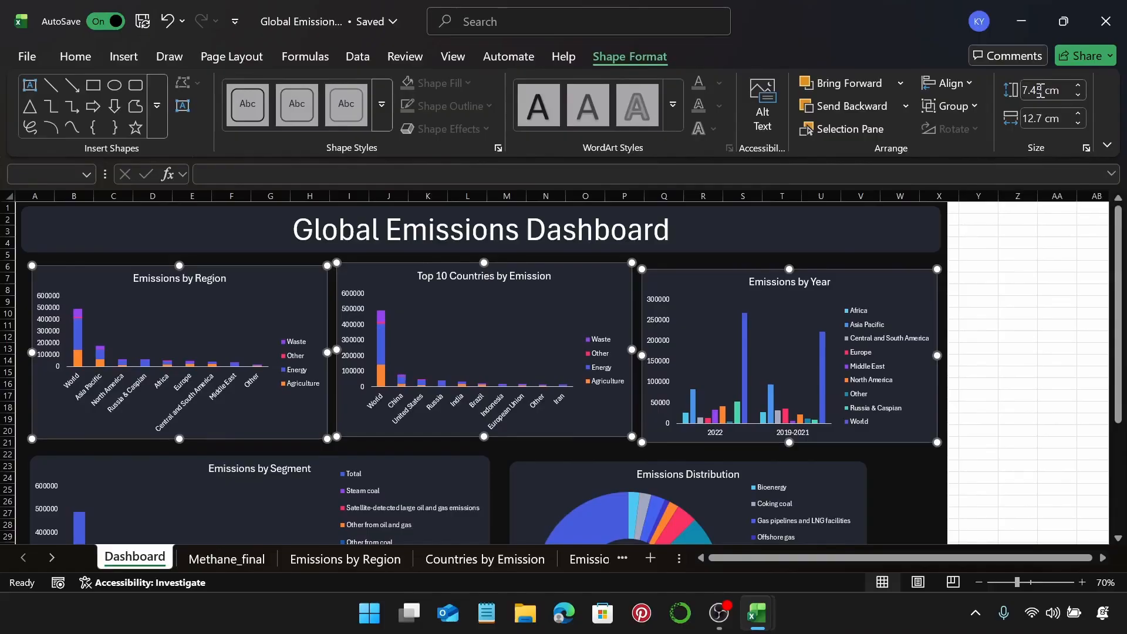
{"action": "left_click", "coordinate": [1031, 120]}
{"action": "type", "text": "13"}
{"action": "key", "text": "Return"}
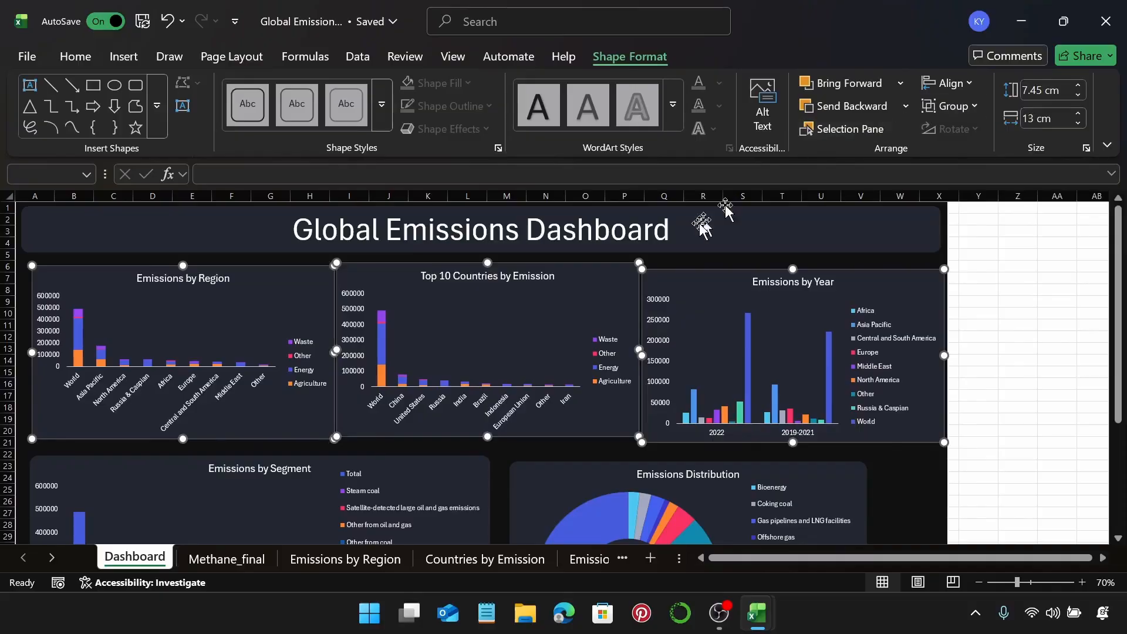
Align the three upper charts by their middles and move them up together to sit just beneath the title banner
{"action": "left_click", "coordinate": [946, 82]}
{"action": "left_click", "coordinate": [999, 216]}
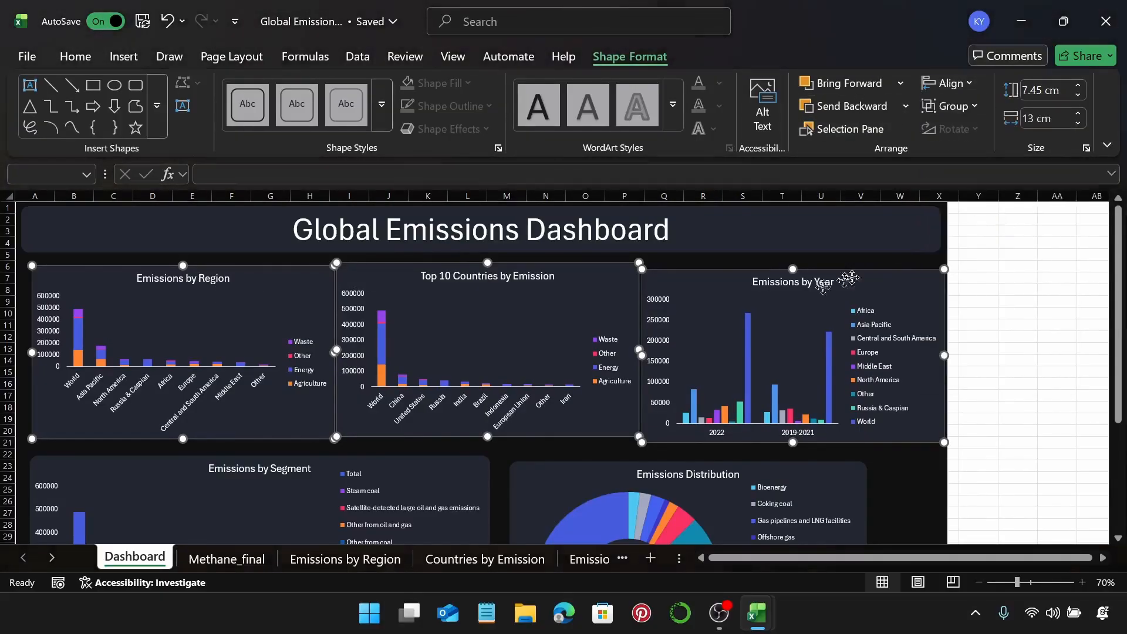
{"action": "left_click_drag", "start_coordinate": [305, 293], "coordinate": [302, 286]}
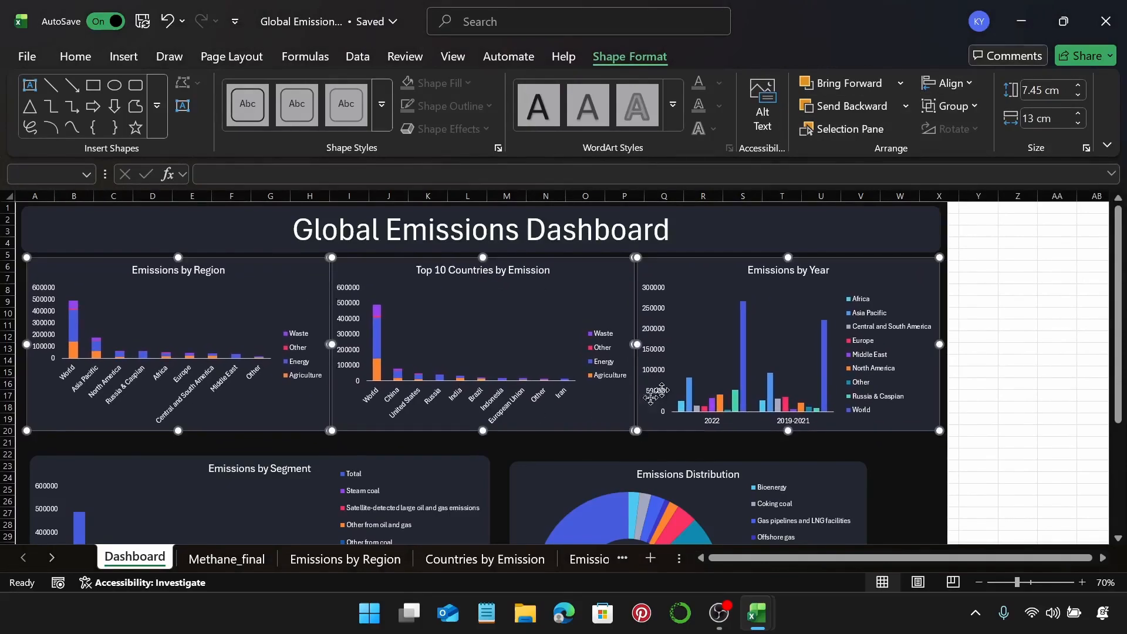
Align the right edge of the Emissions by Year chart with the right edge of the title banner
{"action": "left_click", "coordinate": [864, 250]}
{"action": "left_click", "coordinate": [892, 281]}
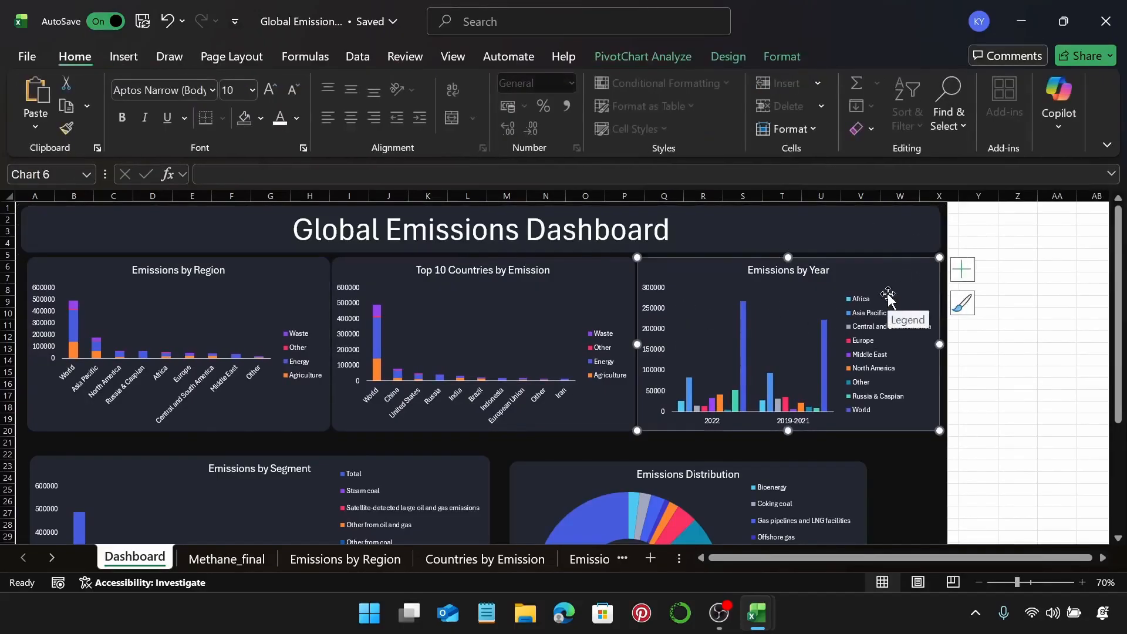
{"action": "left_click", "coordinate": [923, 229], "text": "ctrl"}
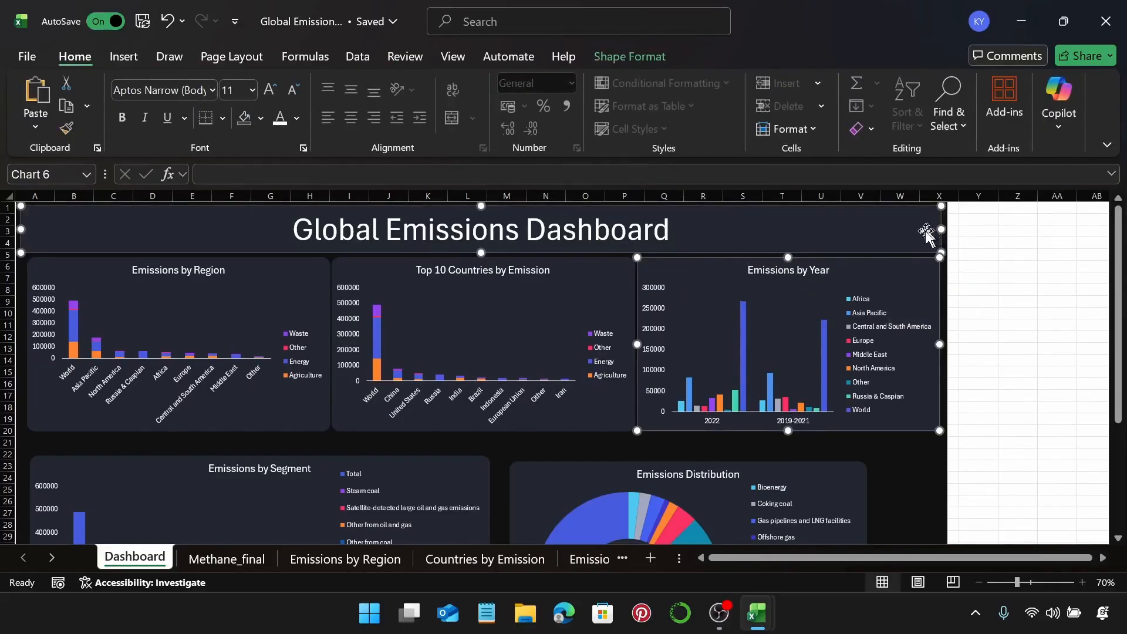
{"action": "left_click", "coordinate": [666, 54]}
{"action": "left_click", "coordinate": [948, 84]}
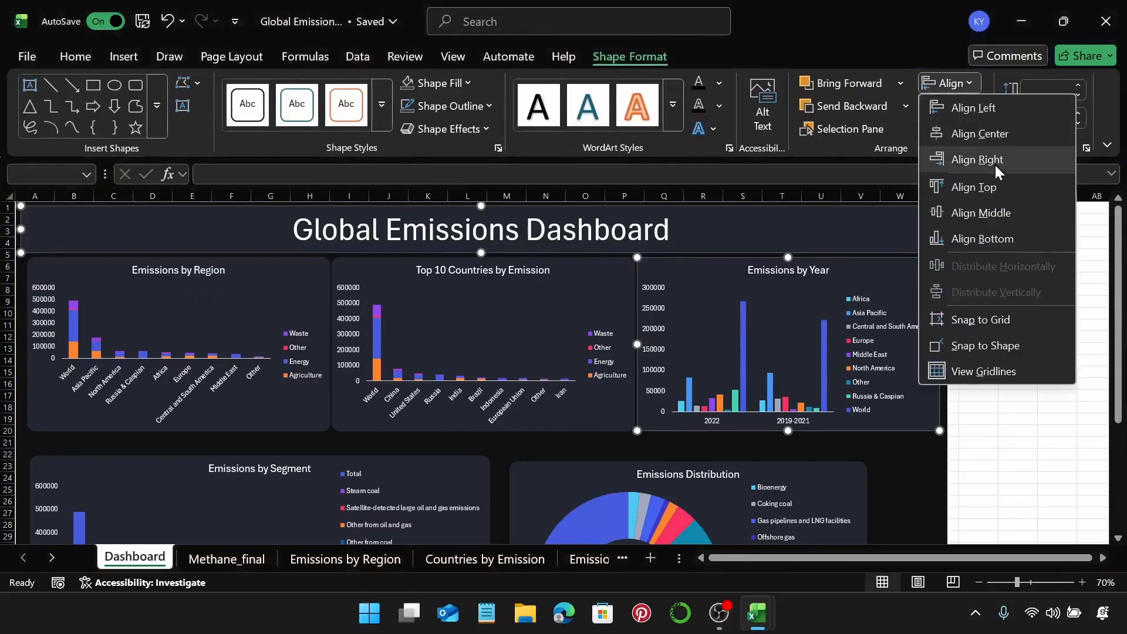
{"action": "left_click", "coordinate": [994, 162]}
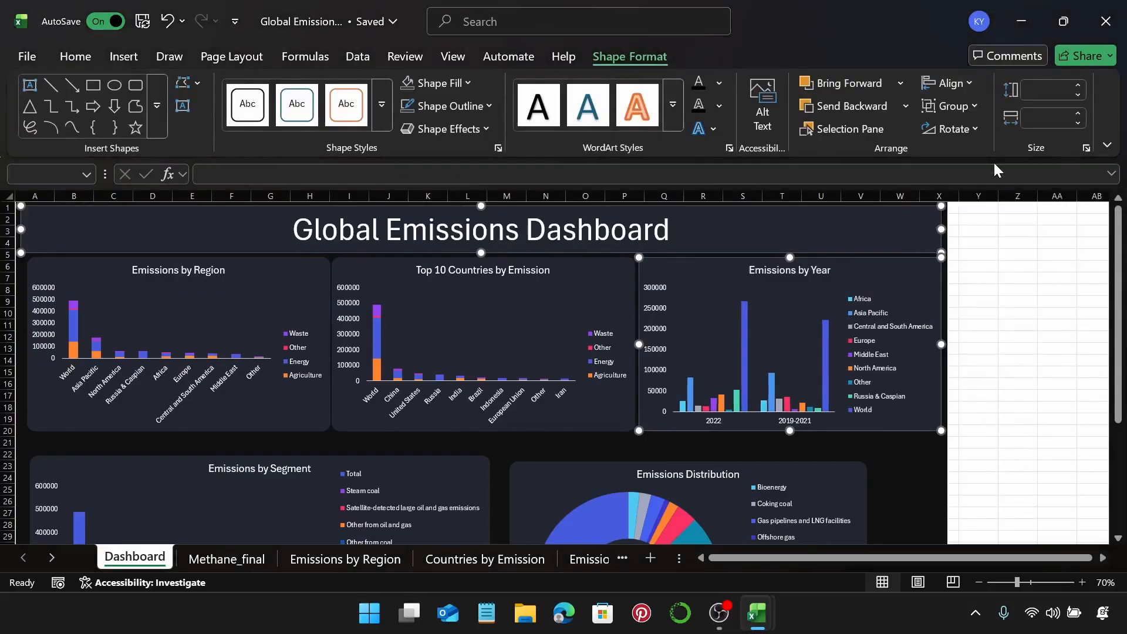
Align the left edge of the Emissions by Region chart with the left edge of the title banner
{"action": "left_click", "coordinate": [65, 294]}
{"action": "left_click", "coordinate": [37, 232], "text": "shift"}
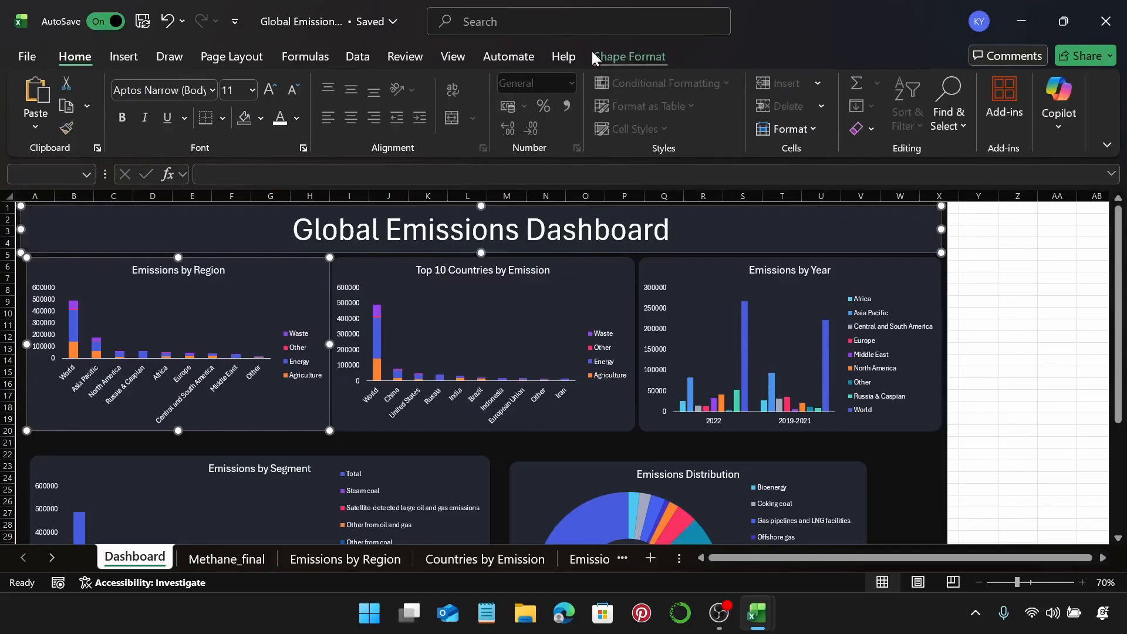
{"action": "left_click", "coordinate": [622, 57]}
{"action": "left_click", "coordinate": [943, 83]}
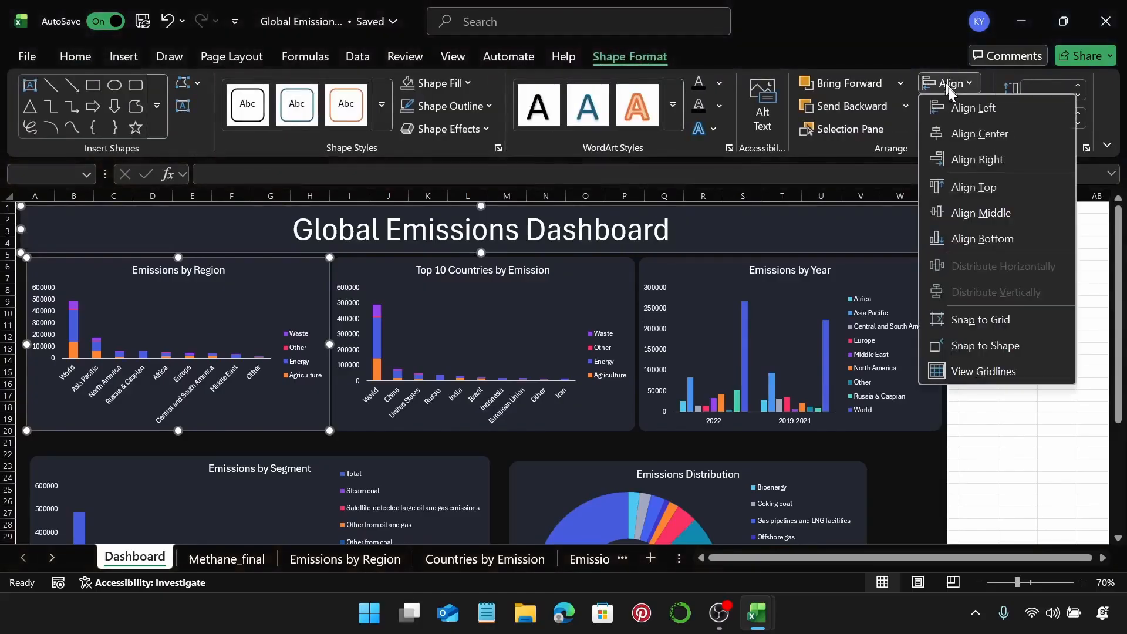
{"action": "left_click", "coordinate": [963, 112]}
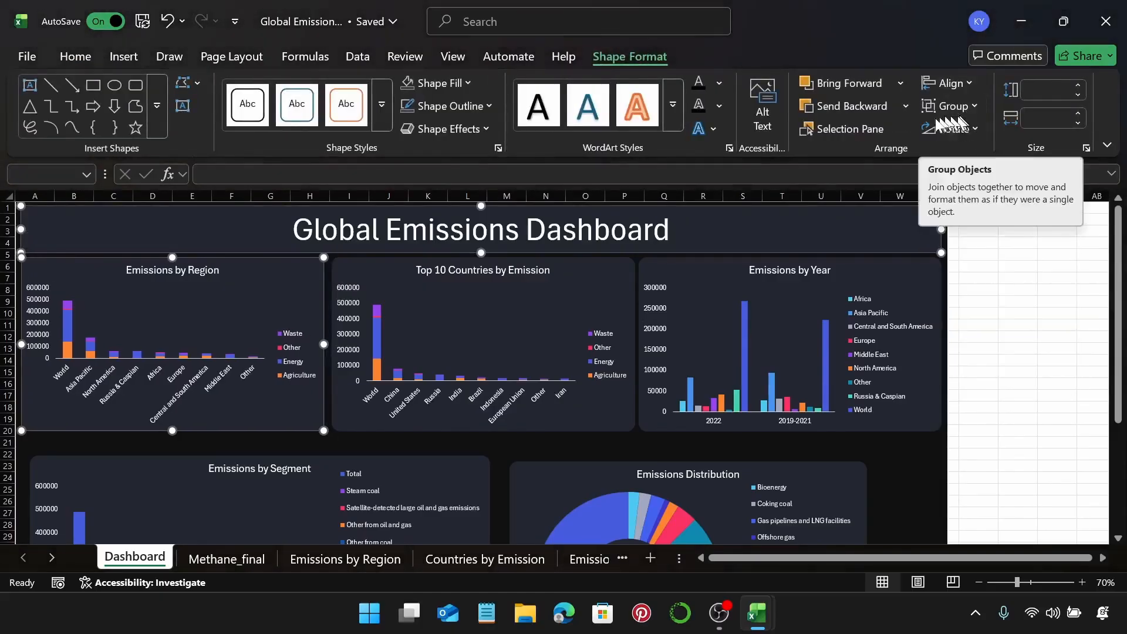
{"action": "key", "text": "Escape"}
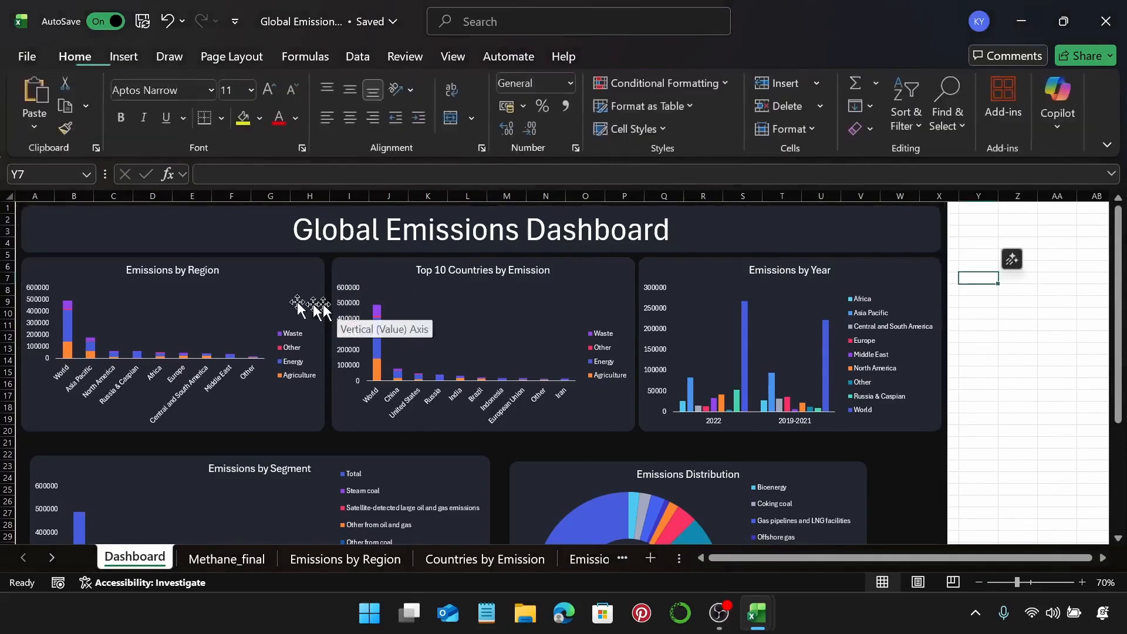
Distribute the Emissions by Region, Top 10 Countries by Emission and Emissions by Year charts horizontally
{"action": "left_click", "coordinate": [251, 289]}
{"action": "left_click", "coordinate": [541, 294], "text": "ctrl"}
{"action": "left_click", "coordinate": [693, 269], "text": "ctrl"}
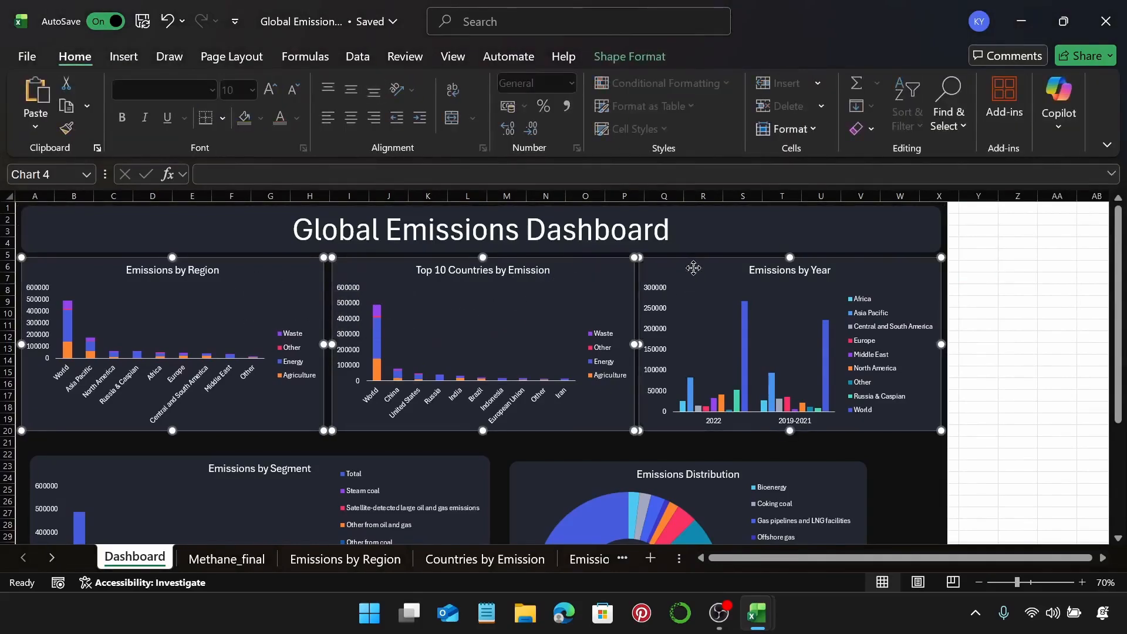
{"action": "left_click", "coordinate": [647, 62]}
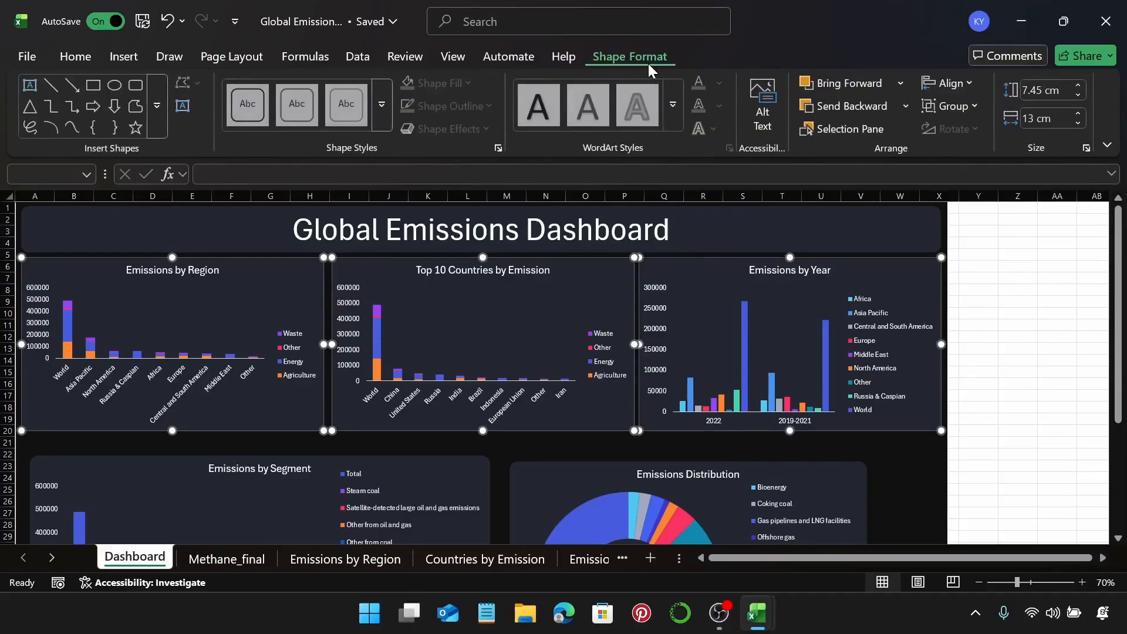
{"action": "left_click", "coordinate": [933, 83]}
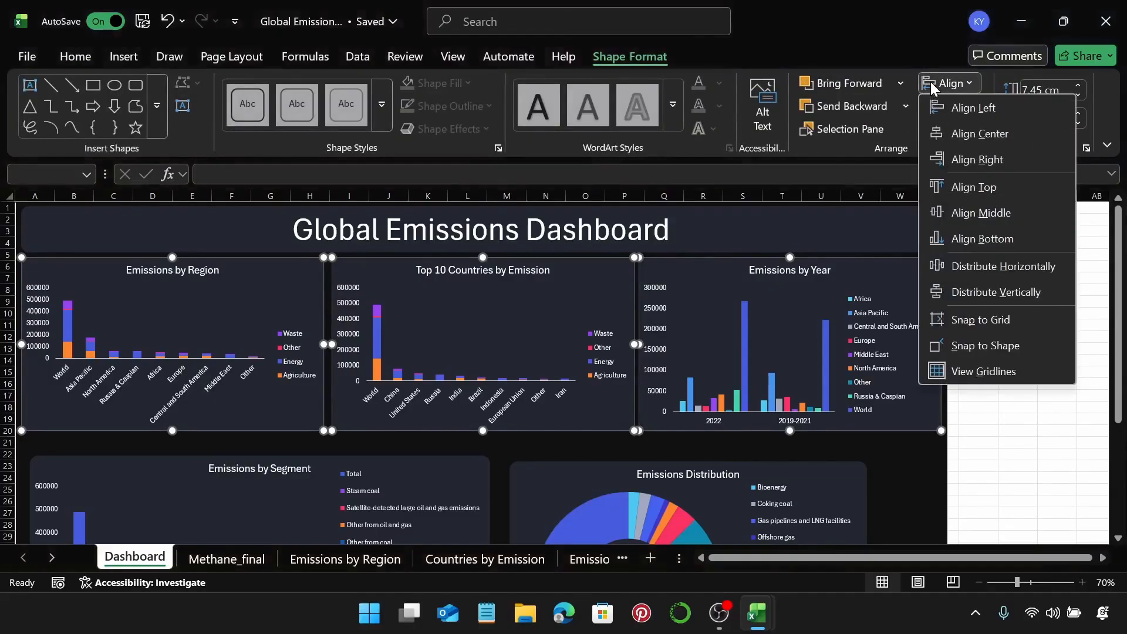
{"action": "left_click", "coordinate": [988, 264]}
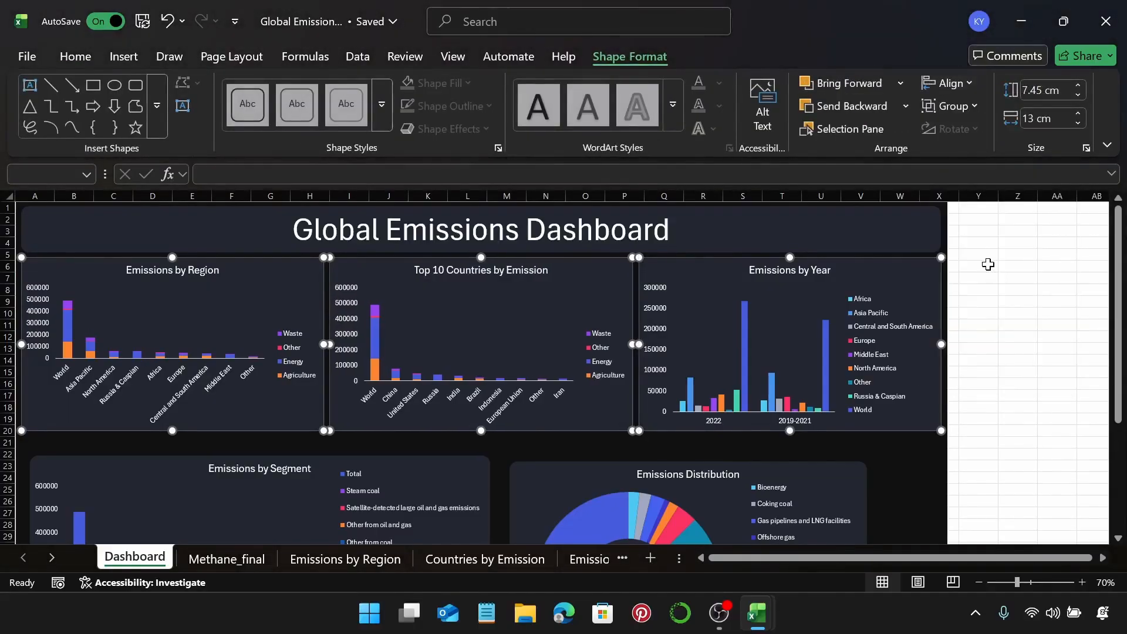
Shift the dark background rectangle behind the charts slightly downward
{"action": "left_click_drag", "start_coordinate": [1122, 267], "coordinate": [1123, 381]}
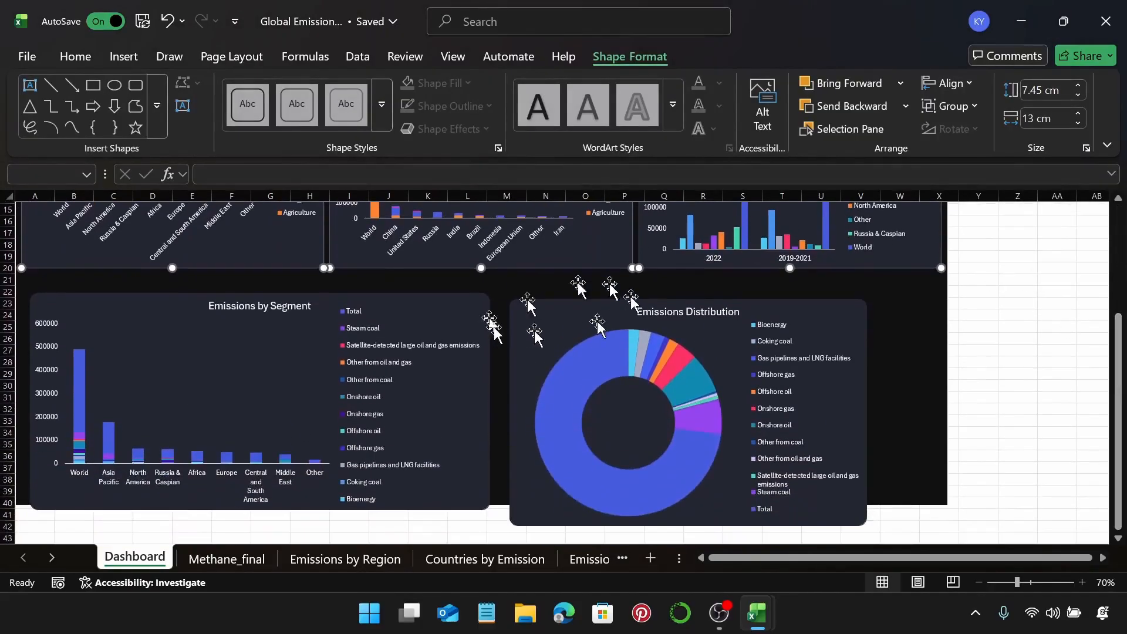
{"action": "left_click", "coordinate": [520, 284]}
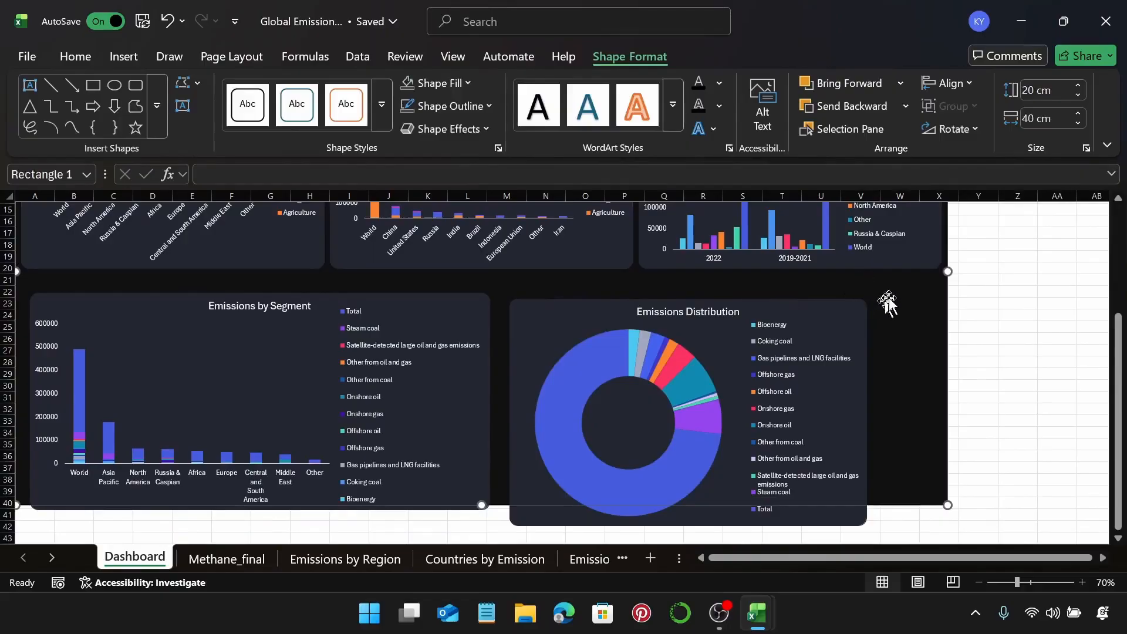
{"action": "left_click_drag", "start_coordinate": [888, 297], "coordinate": [890, 303]}
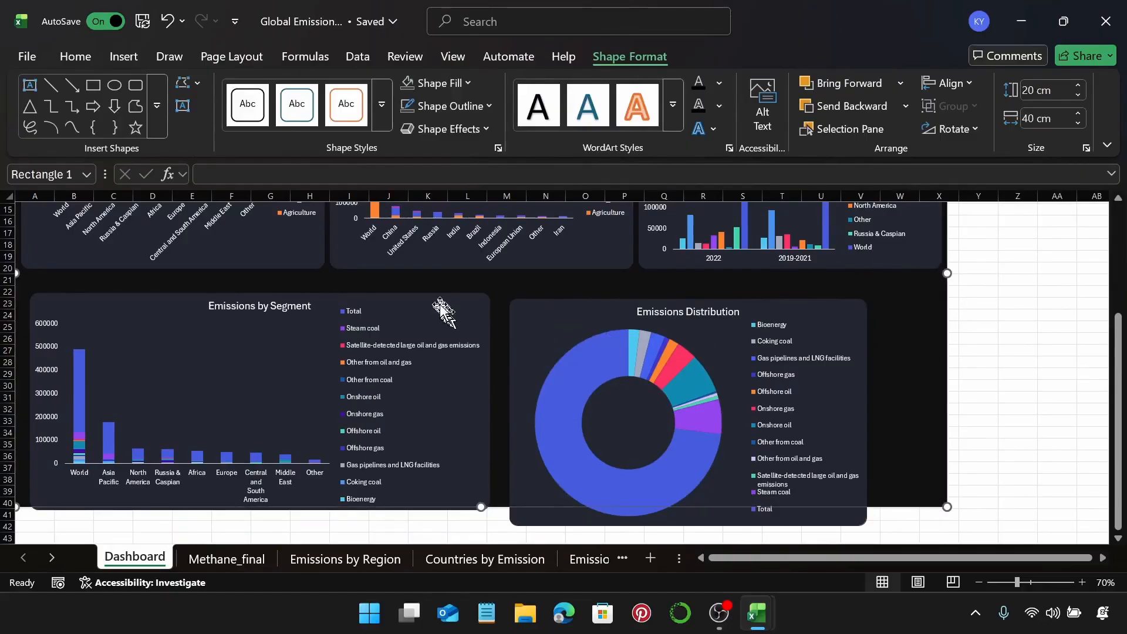
Resize the Emissions by Segment chart to 9.45 cm high and 21.25 cm wide
{"action": "left_click", "coordinate": [451, 317]}
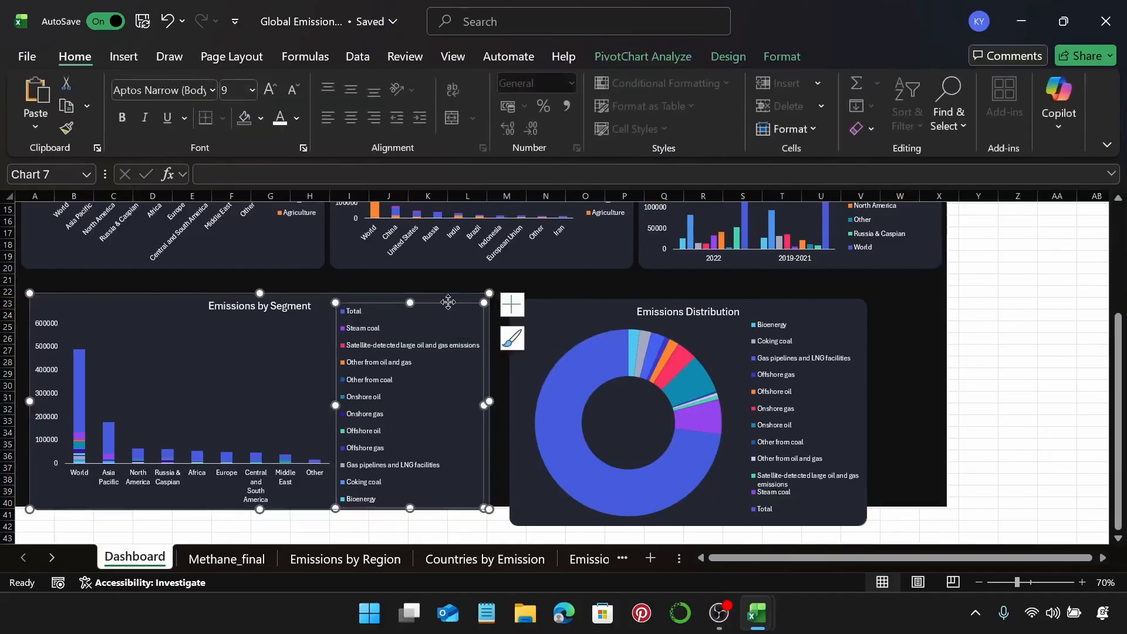
{"action": "left_click", "coordinate": [443, 298]}
{"action": "left_click", "coordinate": [782, 56]}
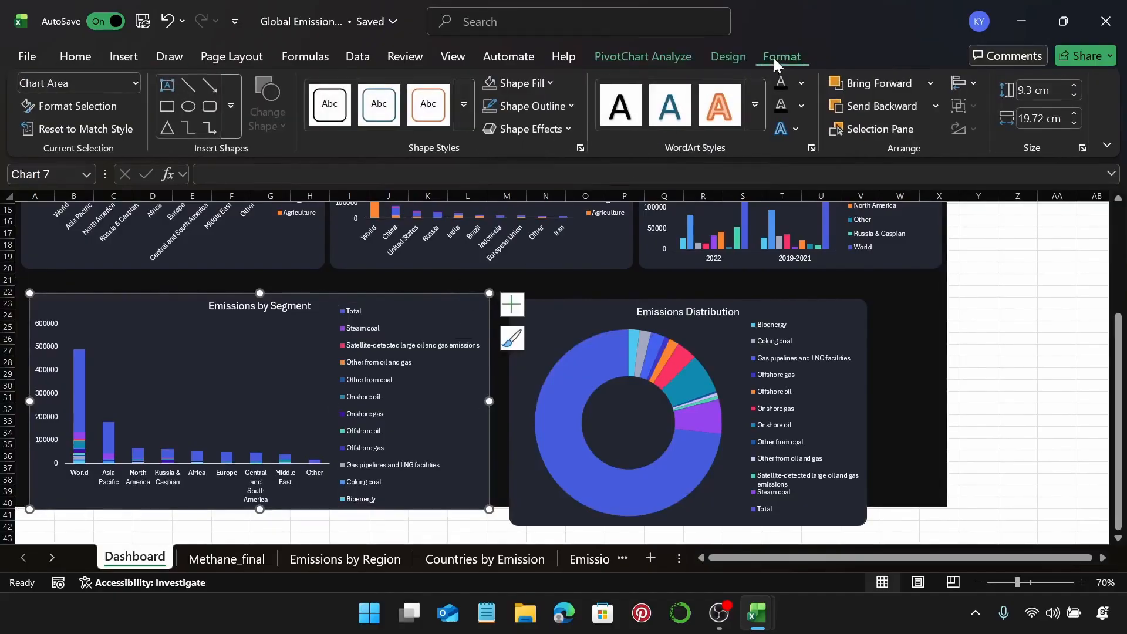
{"action": "left_click", "coordinate": [1041, 91]}
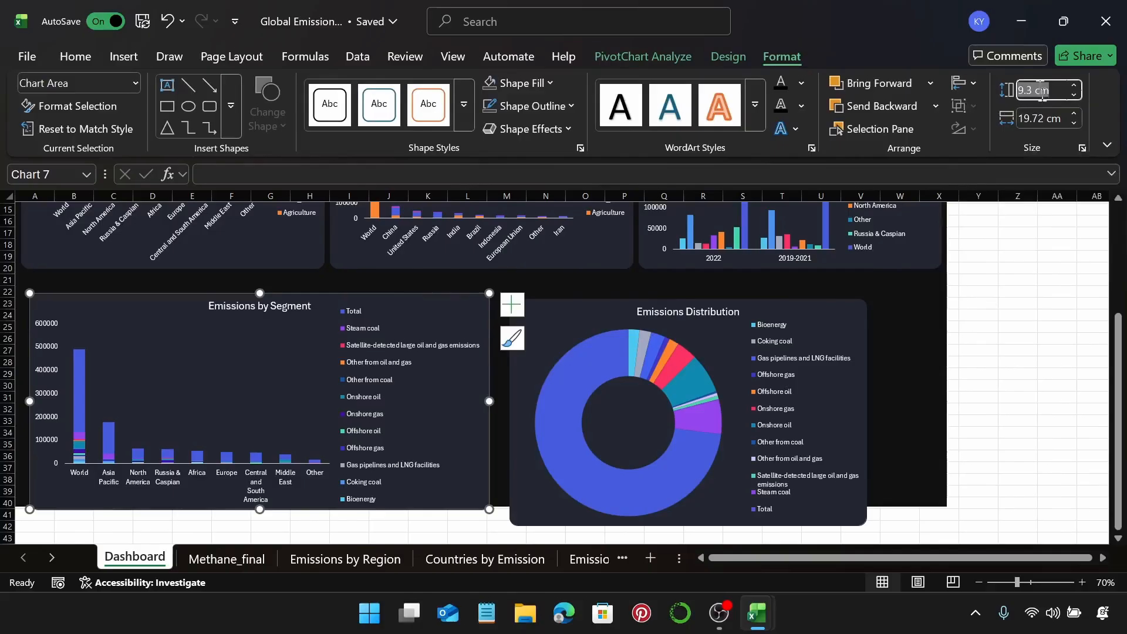
{"action": "type", "text": "9.45"}
{"action": "key", "text": "Return"}
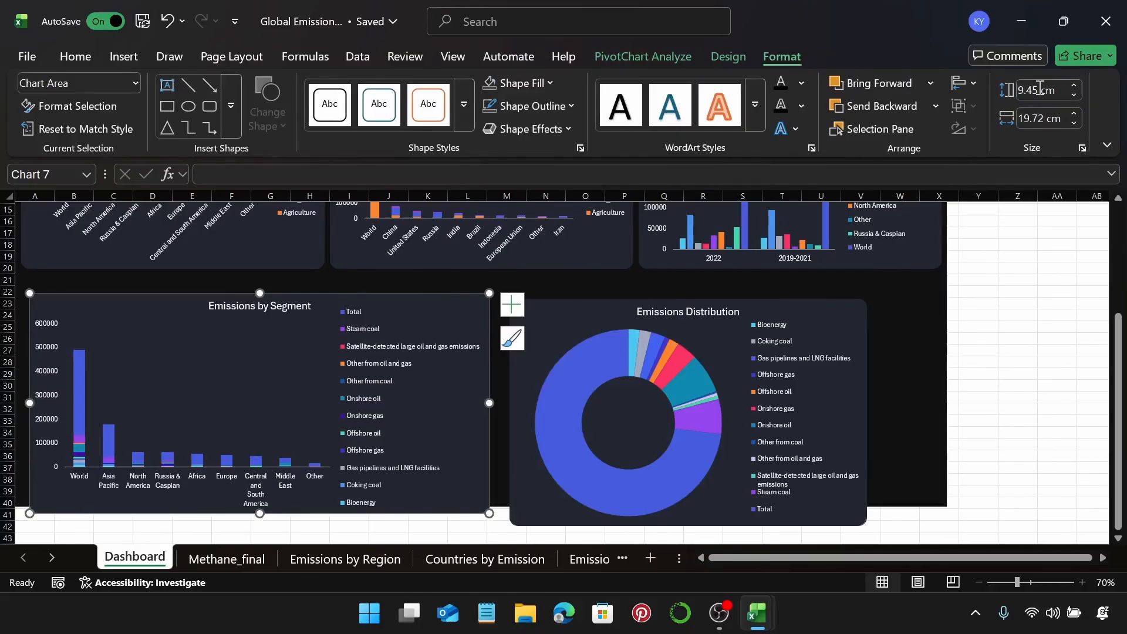
{"action": "left_click", "coordinate": [1037, 121]}
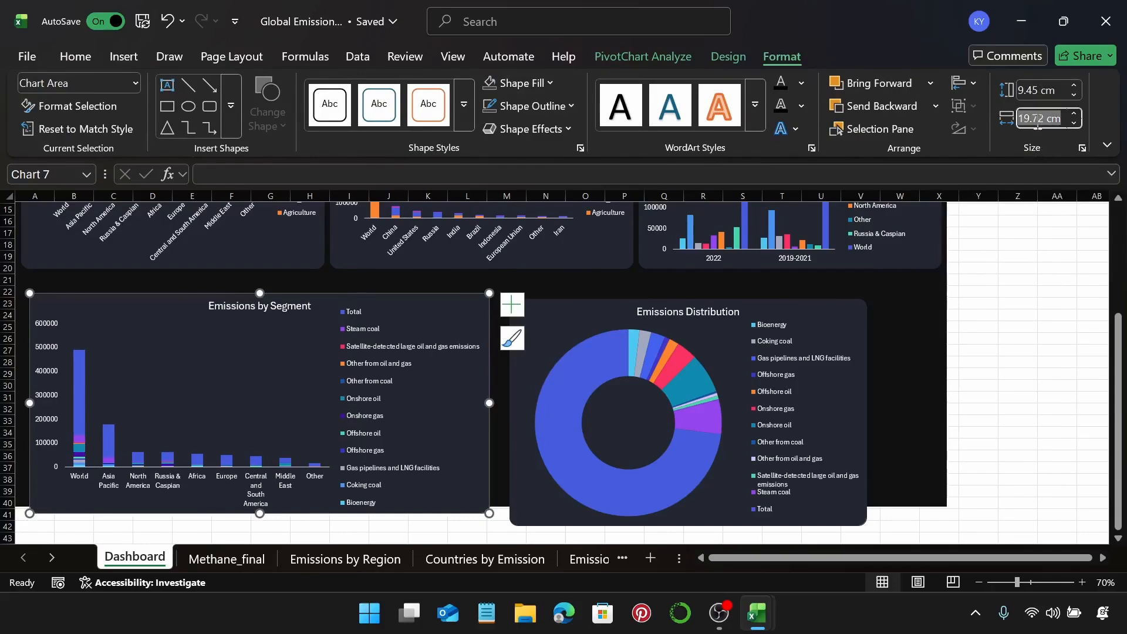
{"action": "type", "text": "2"}
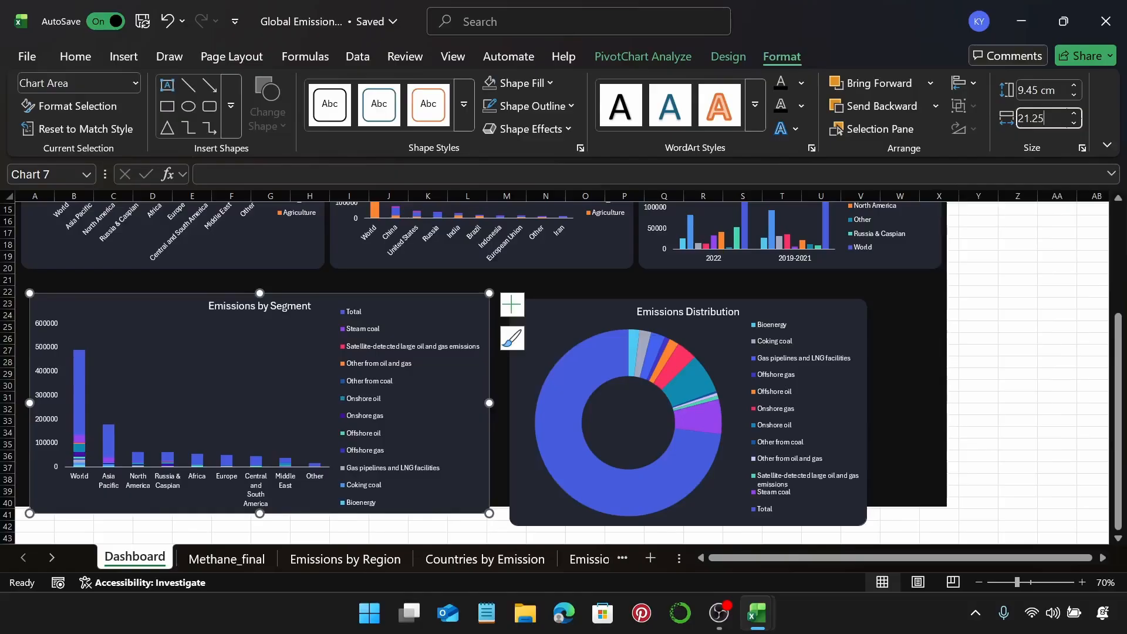
{"action": "type", "text": "1.25"}
{"action": "key", "text": "Return"}
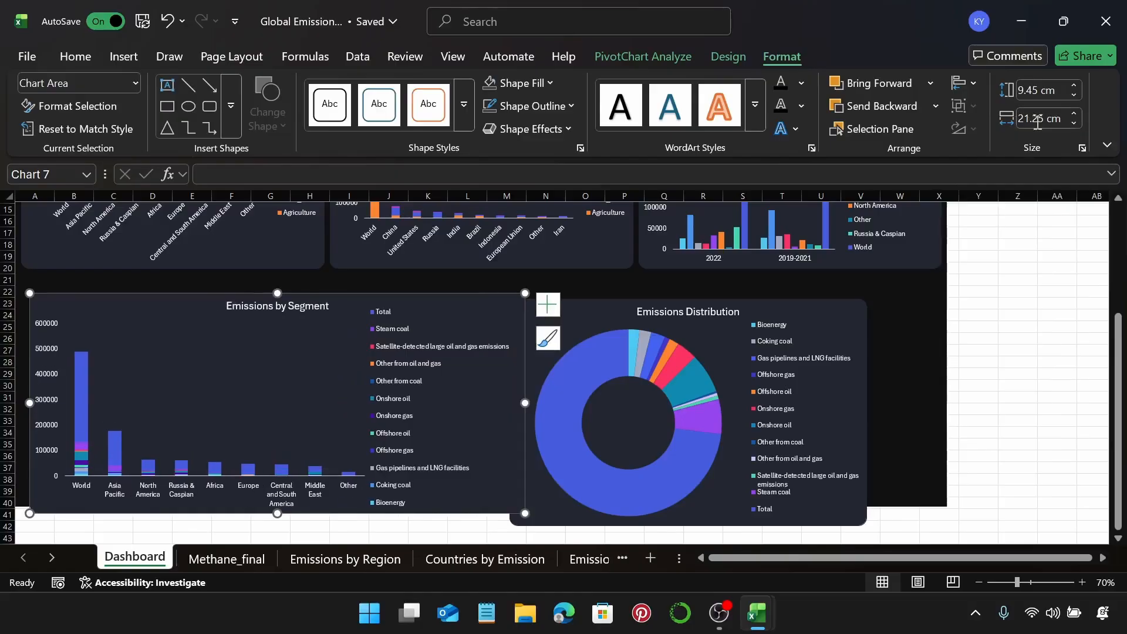
{"action": "left_click", "coordinate": [464, 304]}
{"action": "left_click_drag", "start_coordinate": [465, 288], "coordinate": [465, 287]}
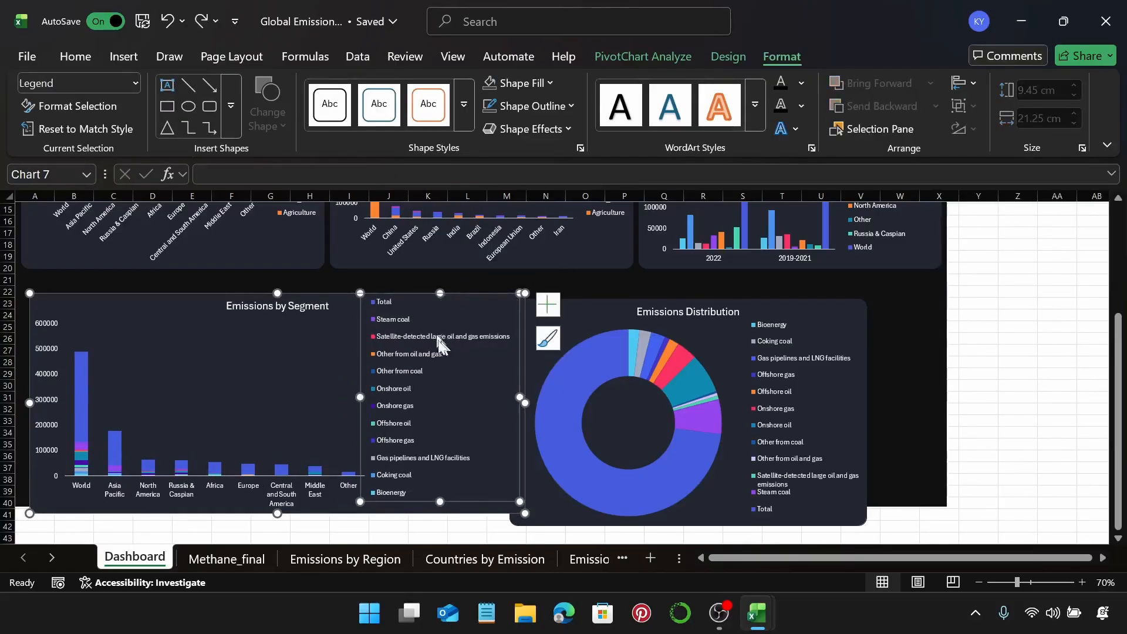
{"action": "key", "text": "ctrl+z"}
Move the Emissions by Segment chart up to just below the Emissions by Region chart and align the two charts' left edges
{"action": "left_click_drag", "start_coordinate": [179, 305], "coordinate": [176, 286]}
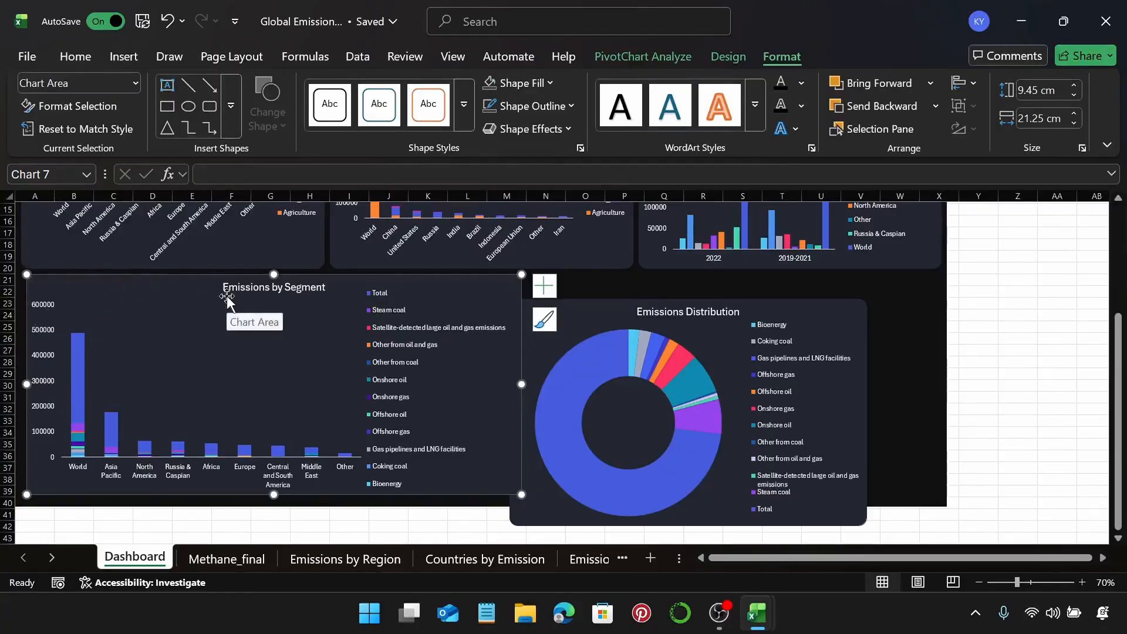
{"action": "left_click", "coordinate": [30, 242]}
{"action": "left_click", "coordinate": [39, 283], "text": "ctrl"}
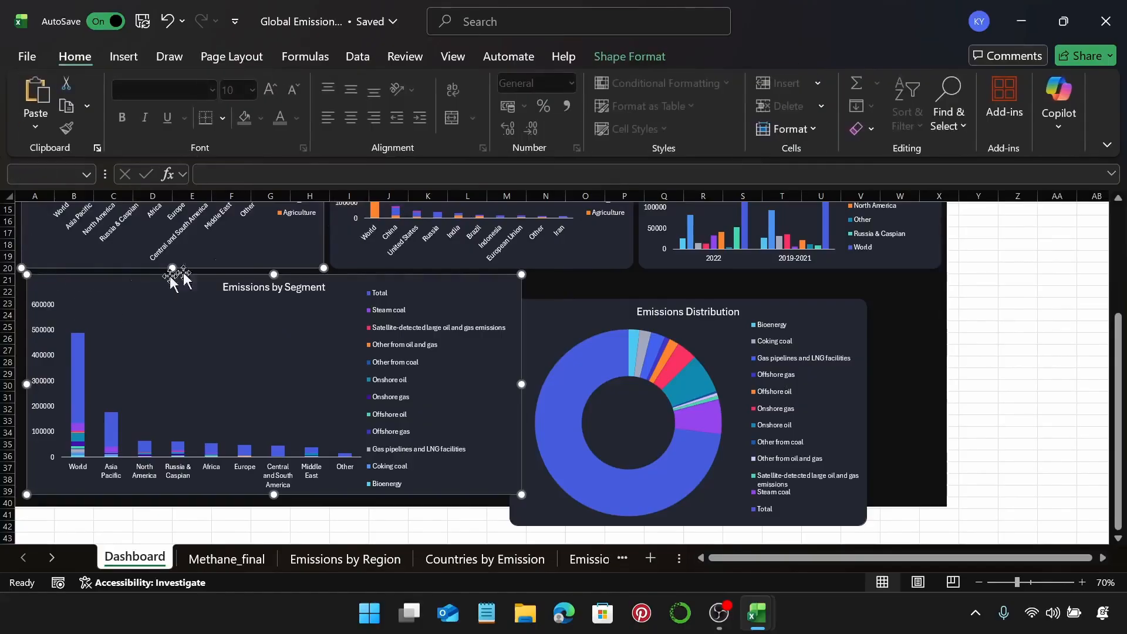
{"action": "left_click", "coordinate": [646, 57]}
{"action": "left_click", "coordinate": [946, 85]}
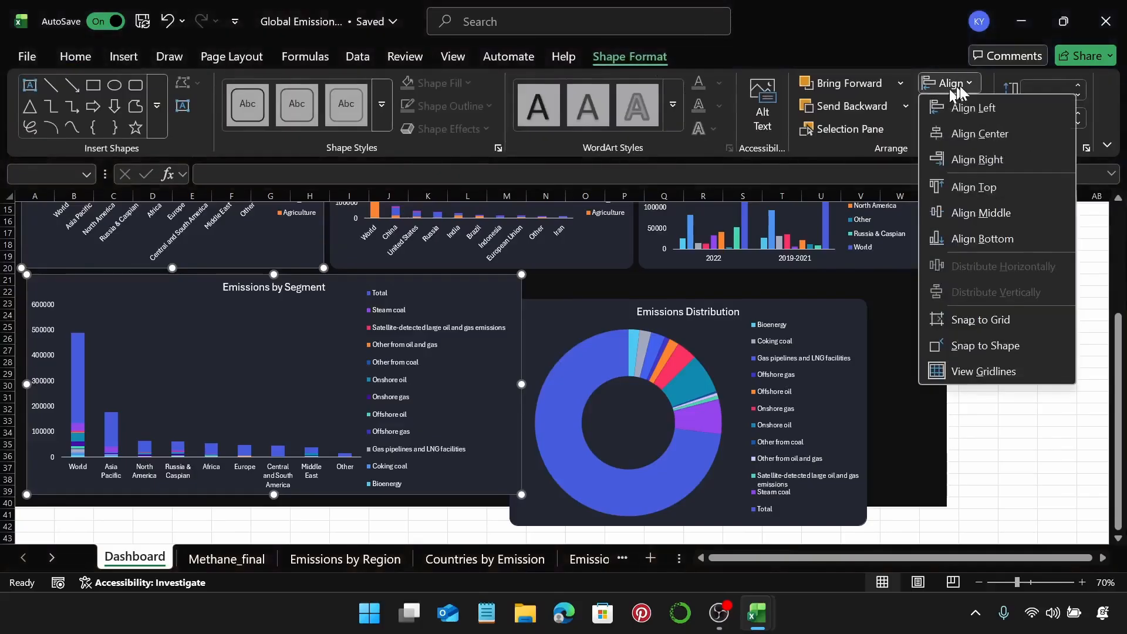
{"action": "left_click", "coordinate": [975, 107]}
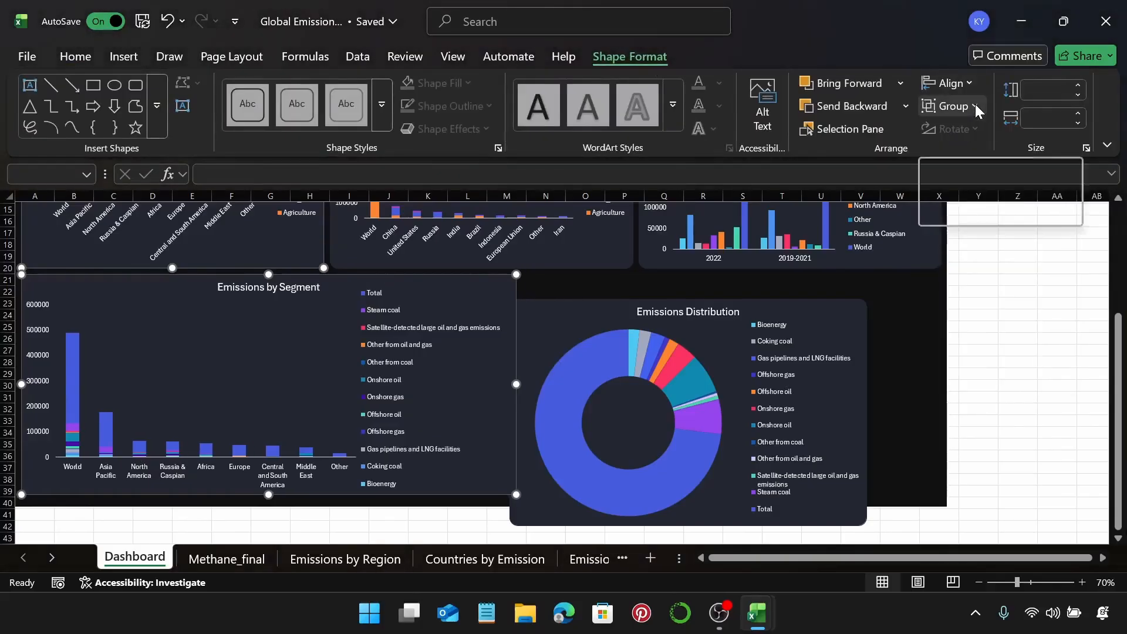
Place the Emissions Distribution chart beside the Emissions by Segment chart and size it 9.45 cm high and 18 cm wide
{"action": "left_click", "coordinate": [838, 319]}
{"action": "left_click_drag", "start_coordinate": [814, 311], "coordinate": [834, 298]}
{"action": "left_click", "coordinate": [783, 57]}
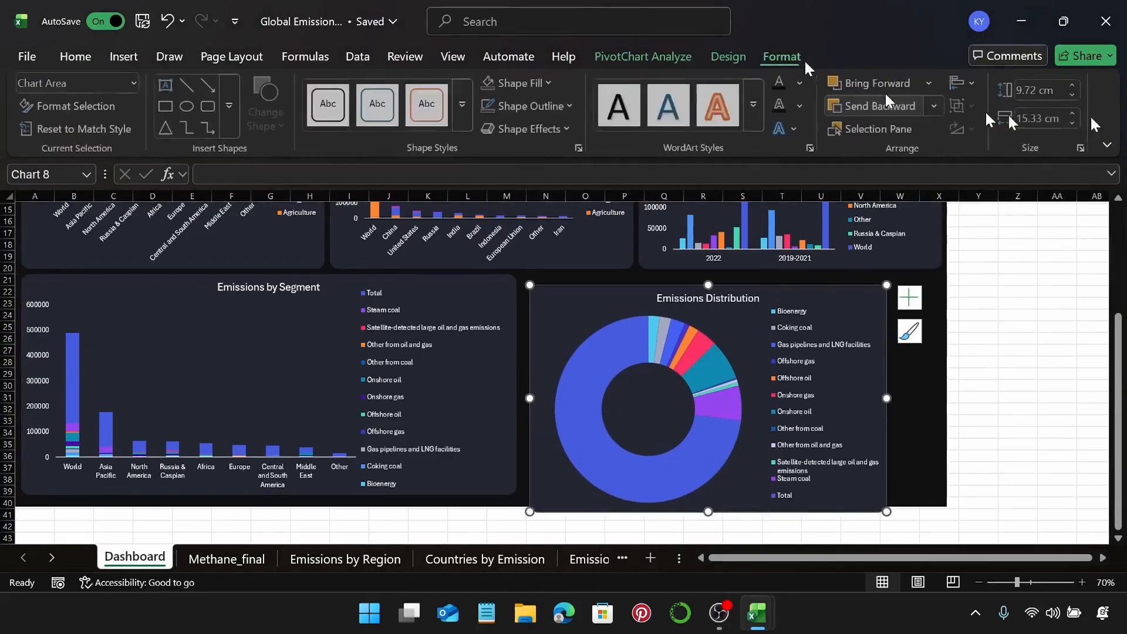
{"action": "left_click", "coordinate": [1042, 91]}
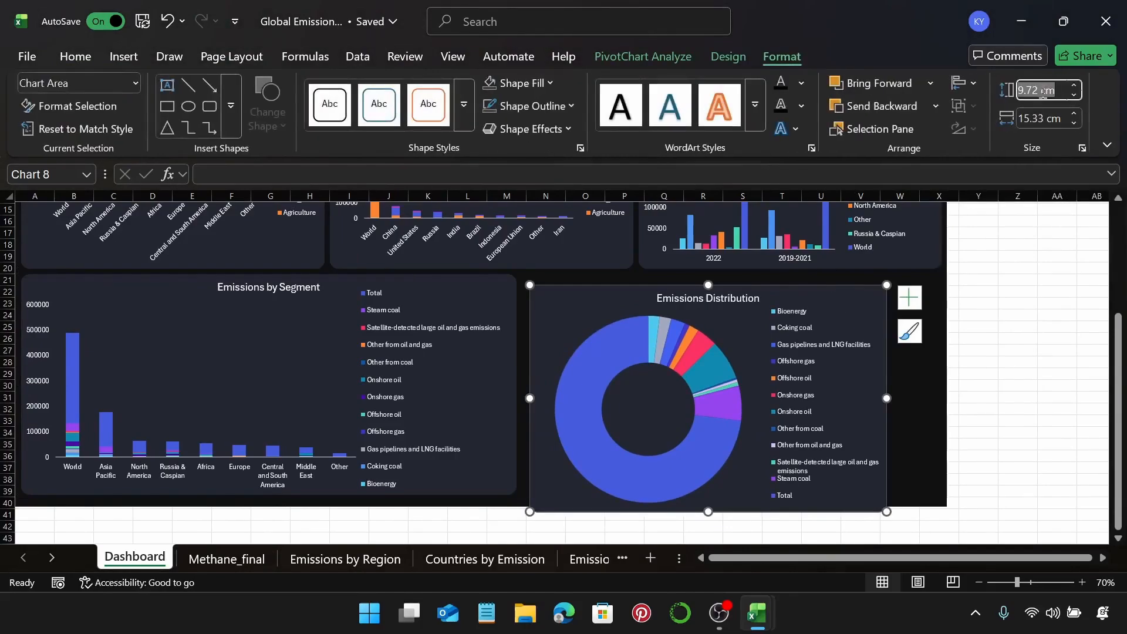
{"action": "type", "text": "9.45"}
{"action": "key", "text": "Return"}
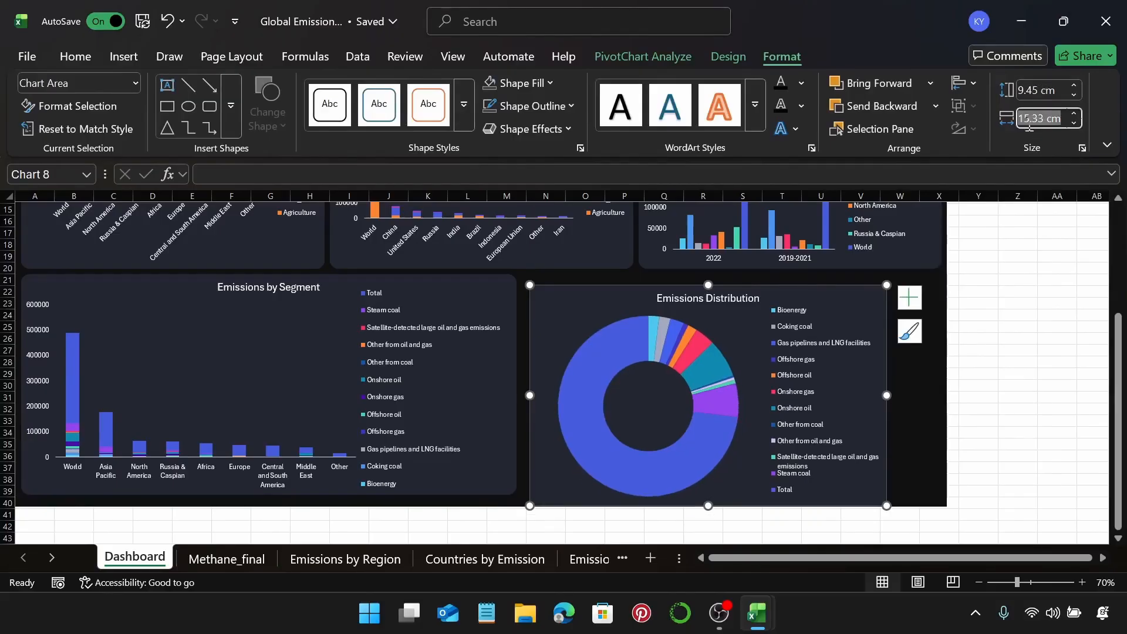
{"action": "type", "text": "18"}
{"action": "key", "text": "Return"}
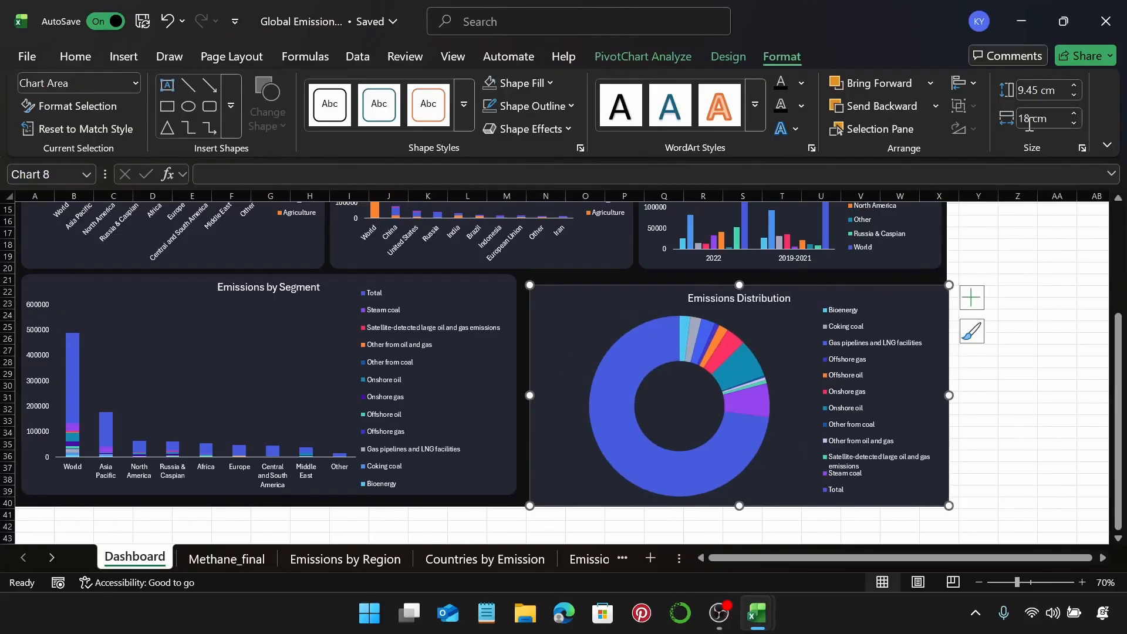
Move the Emissions Distribution chart up to just below the Emissions by Year chart and align the two charts' right edges
{"action": "left_click_drag", "start_coordinate": [890, 295], "coordinate": [874, 284]}
{"action": "left_click", "coordinate": [935, 261]}
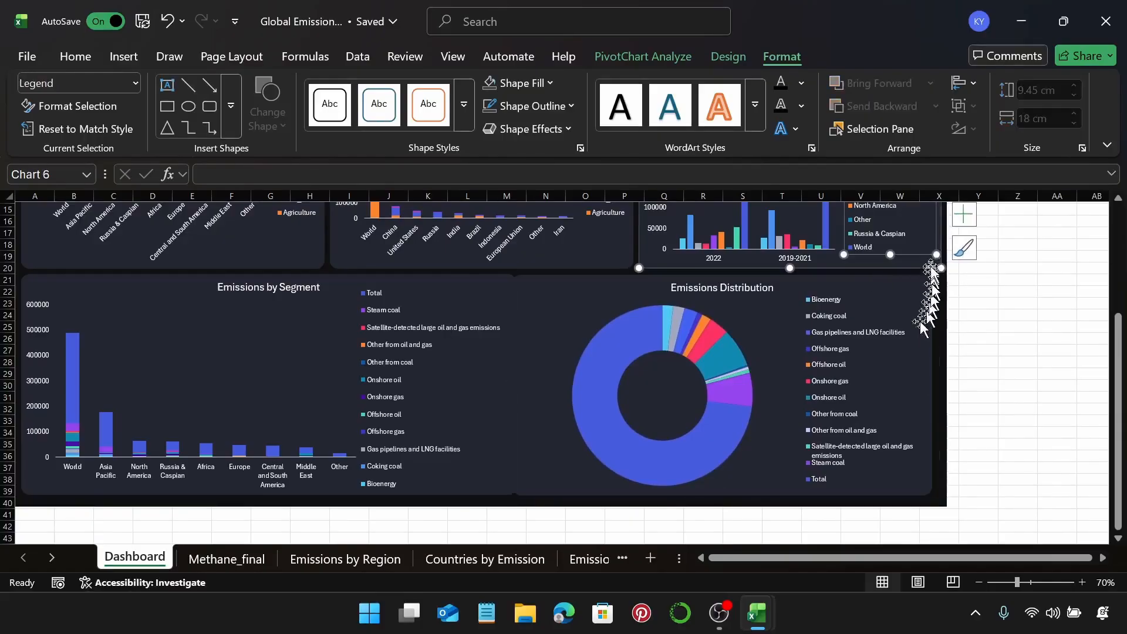
{"action": "left_click", "coordinate": [930, 267]}
{"action": "left_click", "coordinate": [925, 285], "text": "ctrl"}
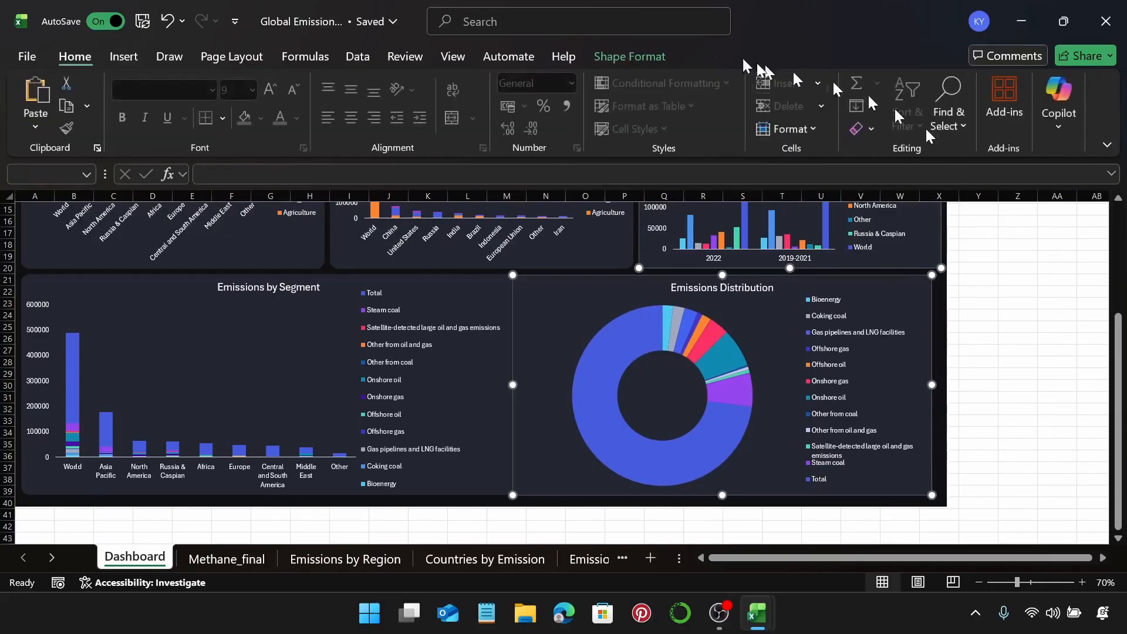
{"action": "left_click", "coordinate": [661, 59]}
{"action": "left_click", "coordinate": [963, 85]}
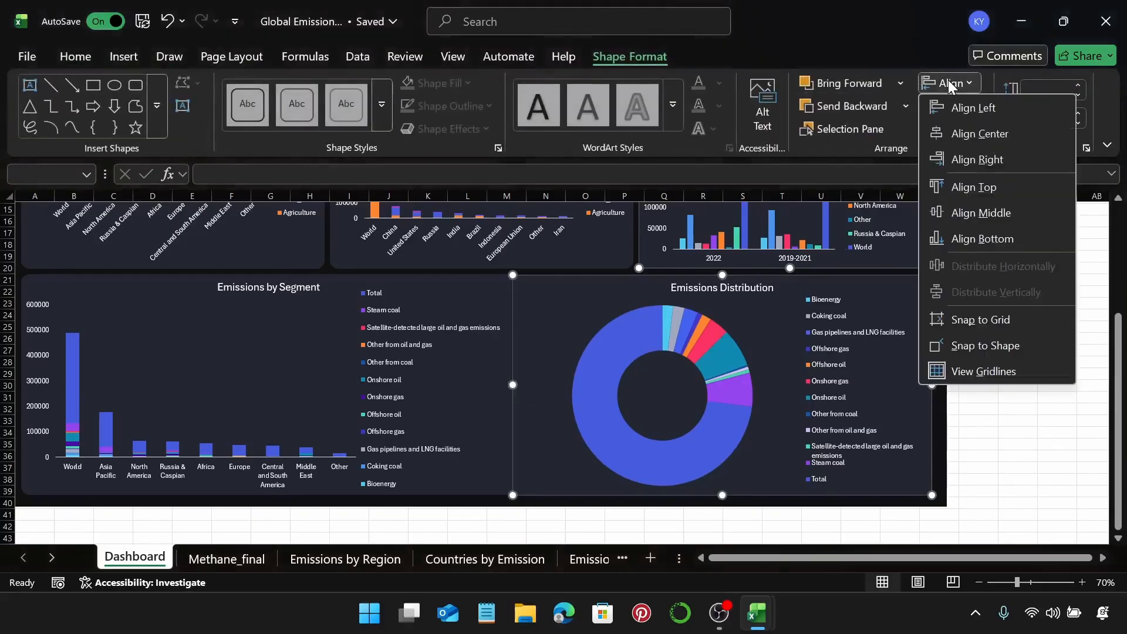
{"action": "left_click", "coordinate": [995, 156]}
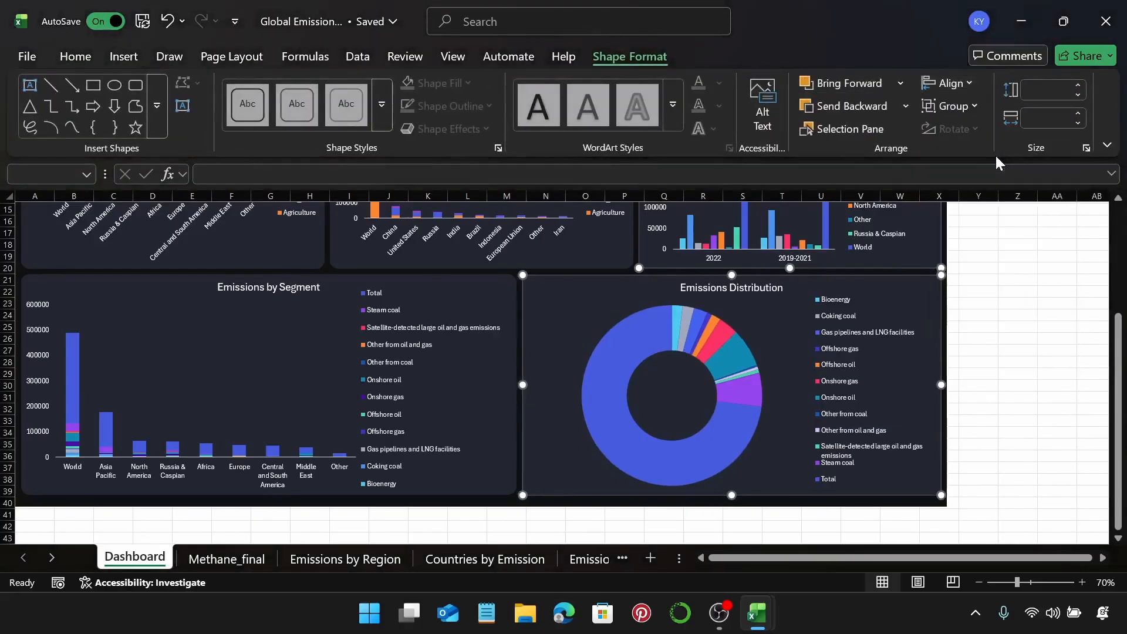
{"action": "key", "text": "Escape"}
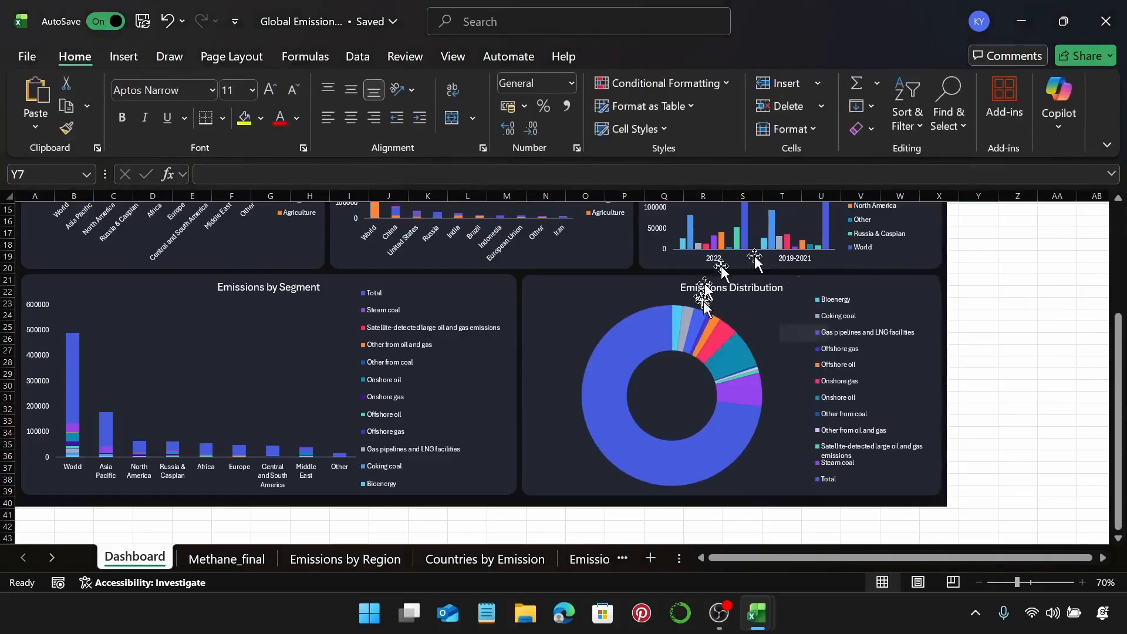
Align the Emissions by Segment and Emissions Distribution charts to each other's vertical middle
{"action": "left_click", "coordinate": [558, 292]}
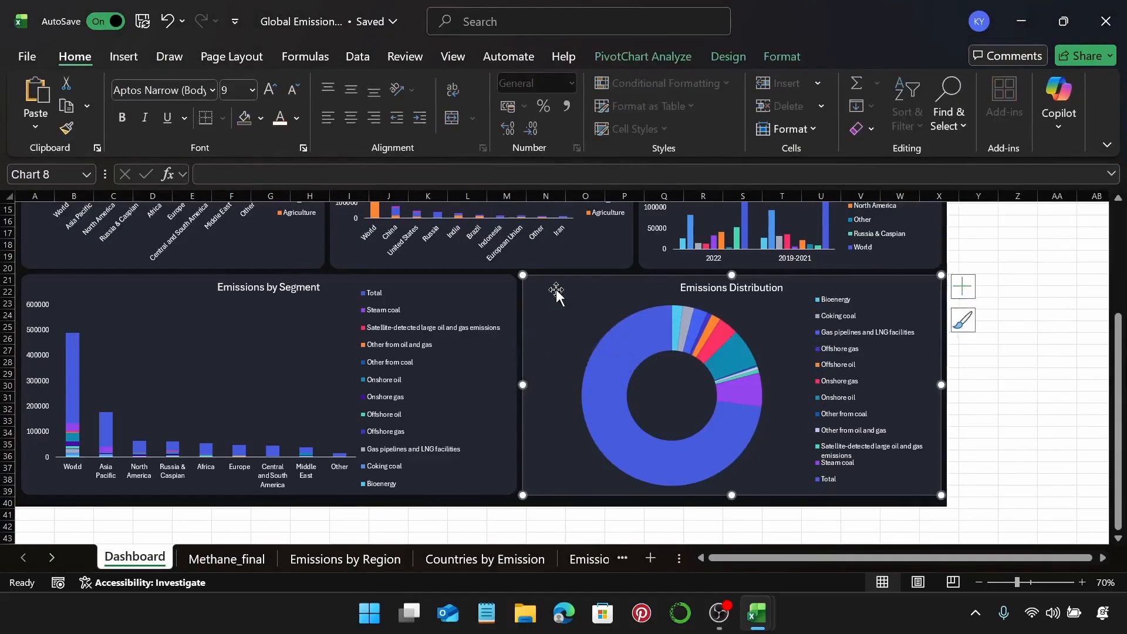
{"action": "left_click", "coordinate": [496, 285], "text": "ctrl"}
{"action": "left_click", "coordinate": [646, 59]}
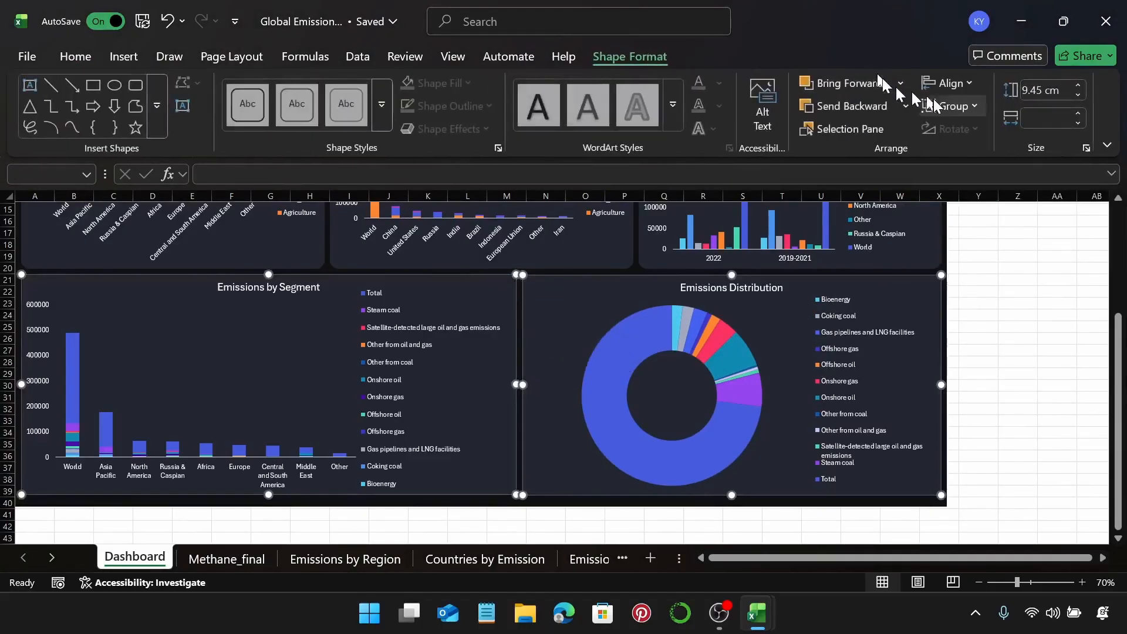
{"action": "left_click", "coordinate": [941, 82]}
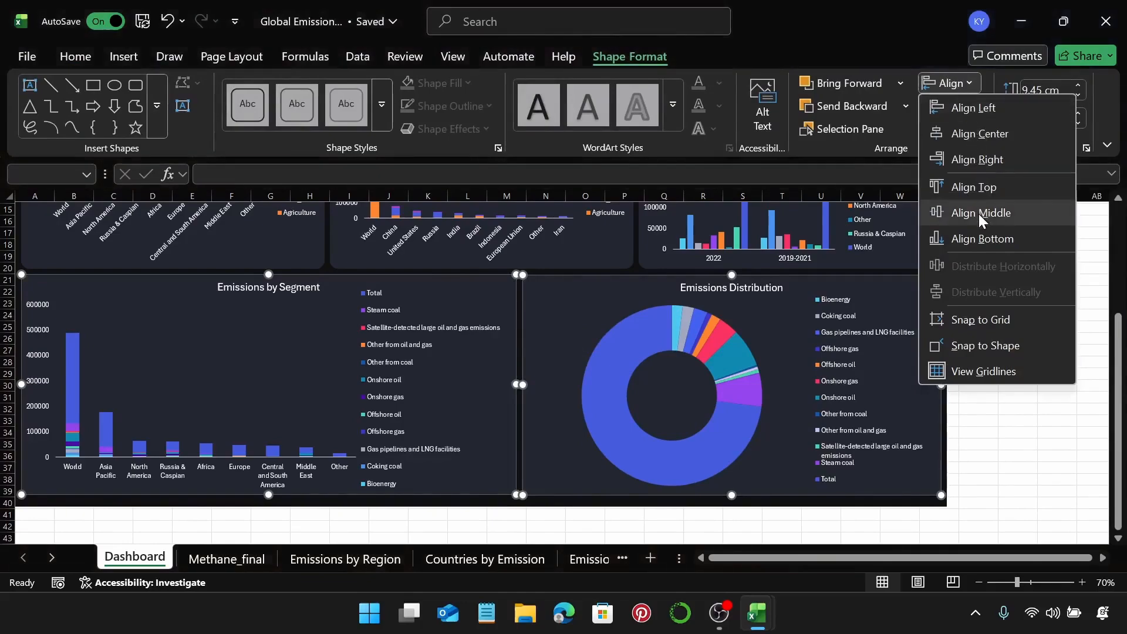
{"action": "left_click", "coordinate": [978, 213]}
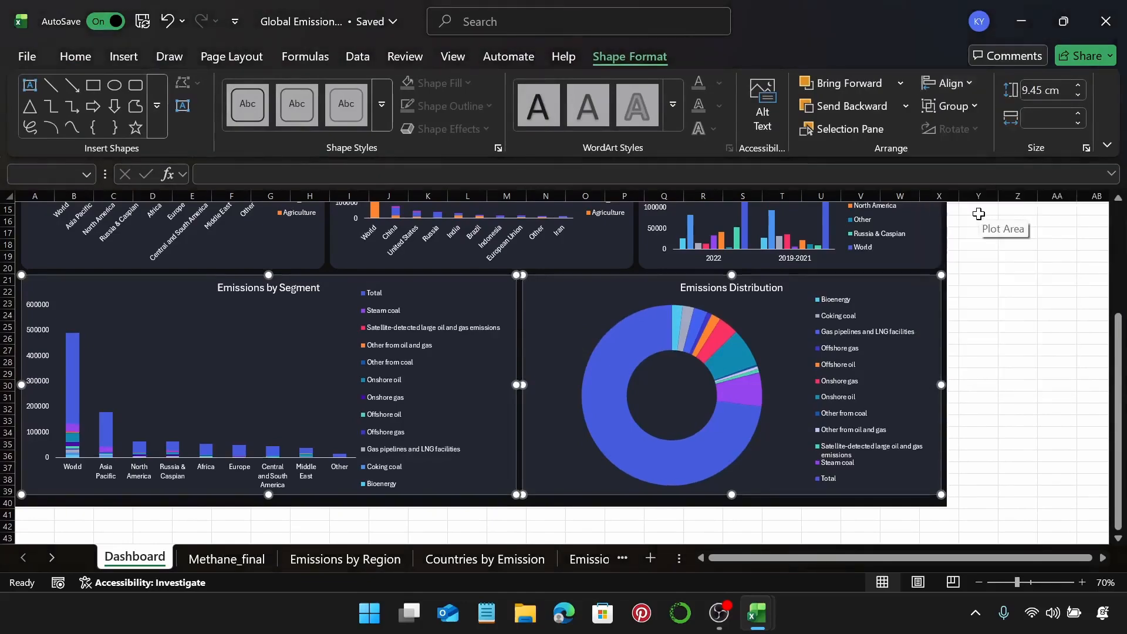
Shift the title, its banner and all five charts slightly down over the dark background rectangle
{"action": "scroll", "coordinate": [660, 451], "scroll_direction": "up", "scroll_amount": 5}
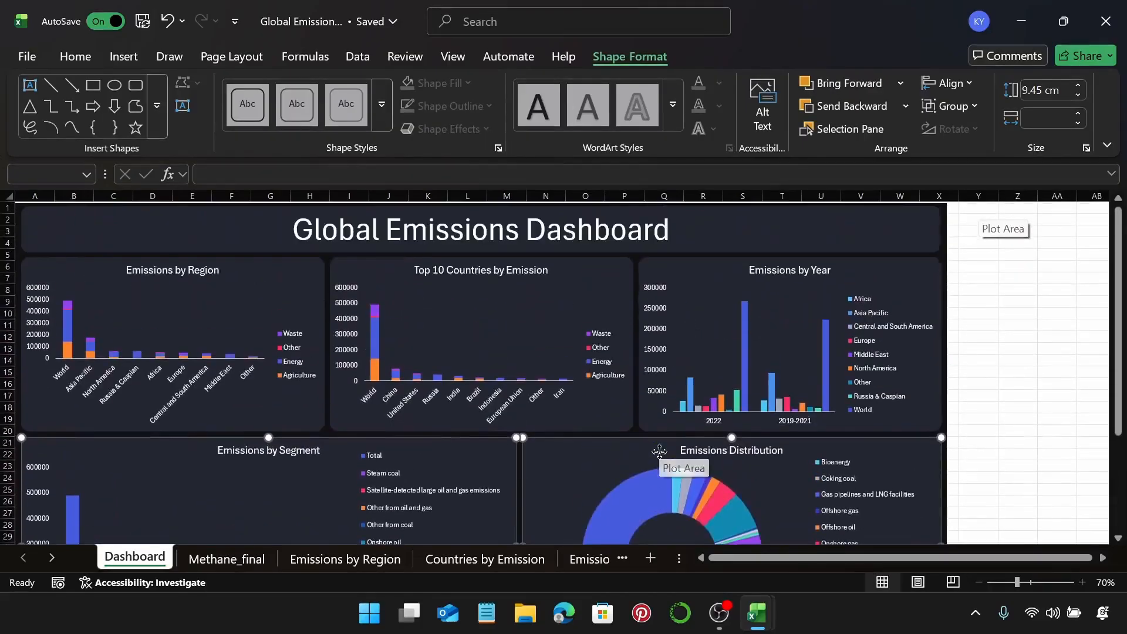
{"action": "scroll", "coordinate": [785, 390], "scroll_direction": "down", "scroll_amount": 5}
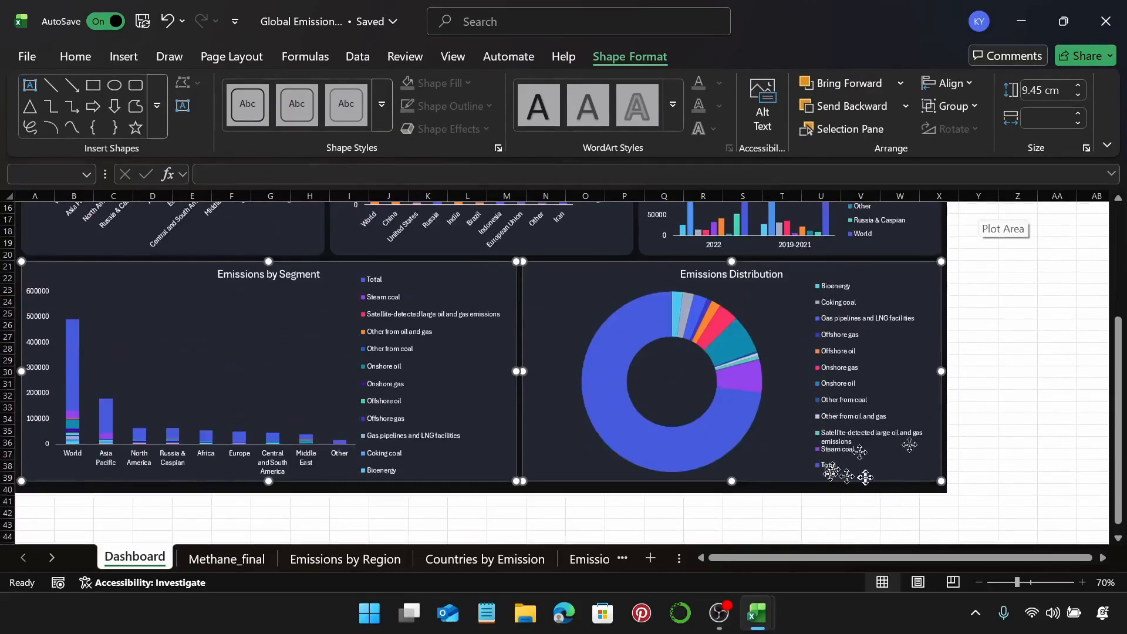
{"action": "scroll", "coordinate": [859, 470], "scroll_direction": "up", "scroll_amount": 5}
{"action": "left_click", "coordinate": [949, 263]}
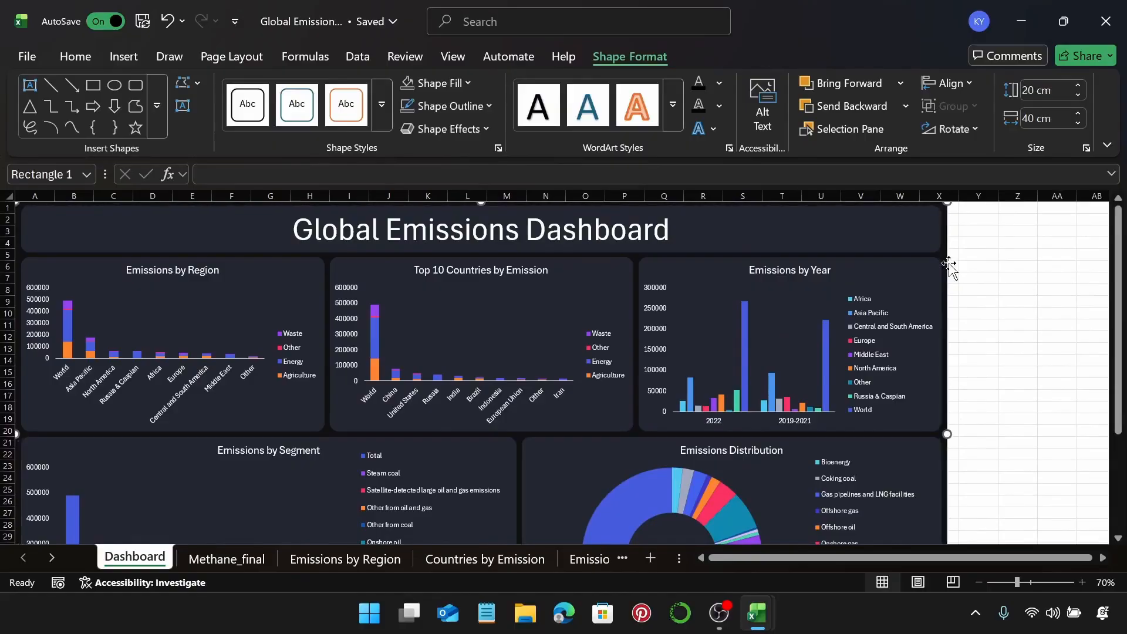
{"action": "scroll", "coordinate": [949, 263], "scroll_direction": "down", "scroll_amount": 4}
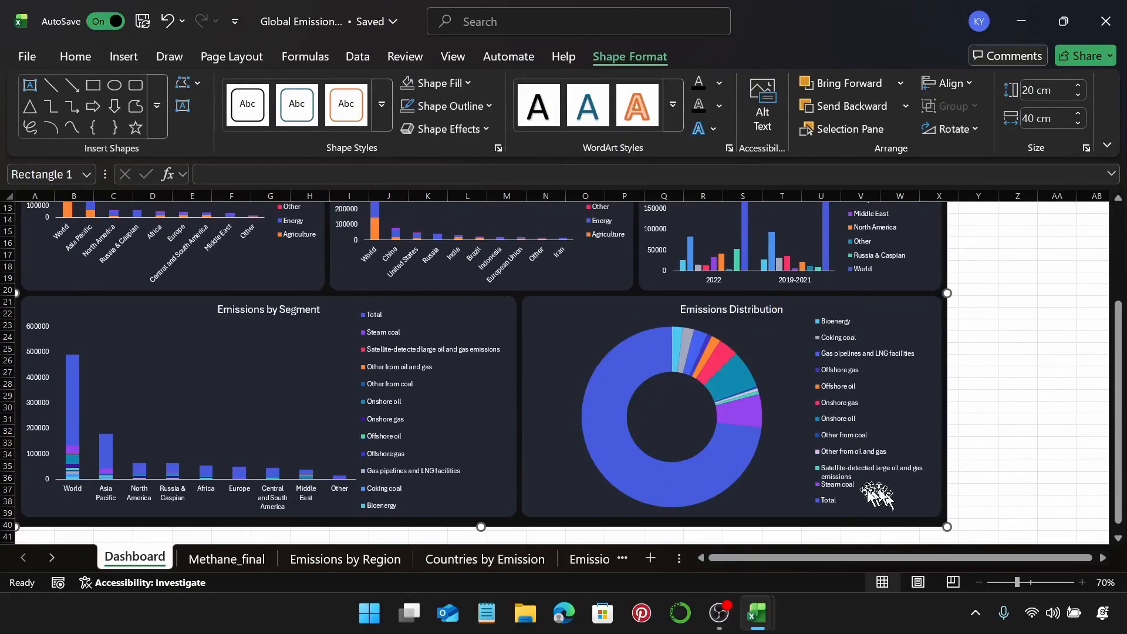
{"action": "scroll", "coordinate": [616, 510], "scroll_direction": "up", "scroll_amount": 4}
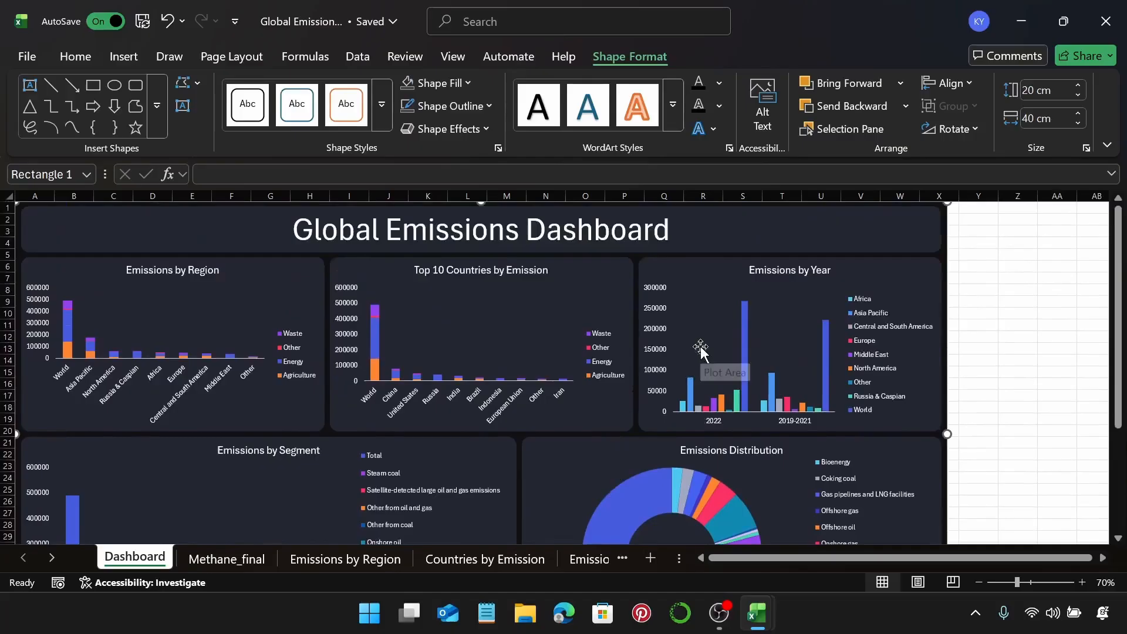
{"action": "scroll", "coordinate": [701, 350], "scroll_direction": "down", "scroll_amount": 1}
{"action": "scroll", "coordinate": [666, 235], "scroll_direction": "up", "scroll_amount": 1}
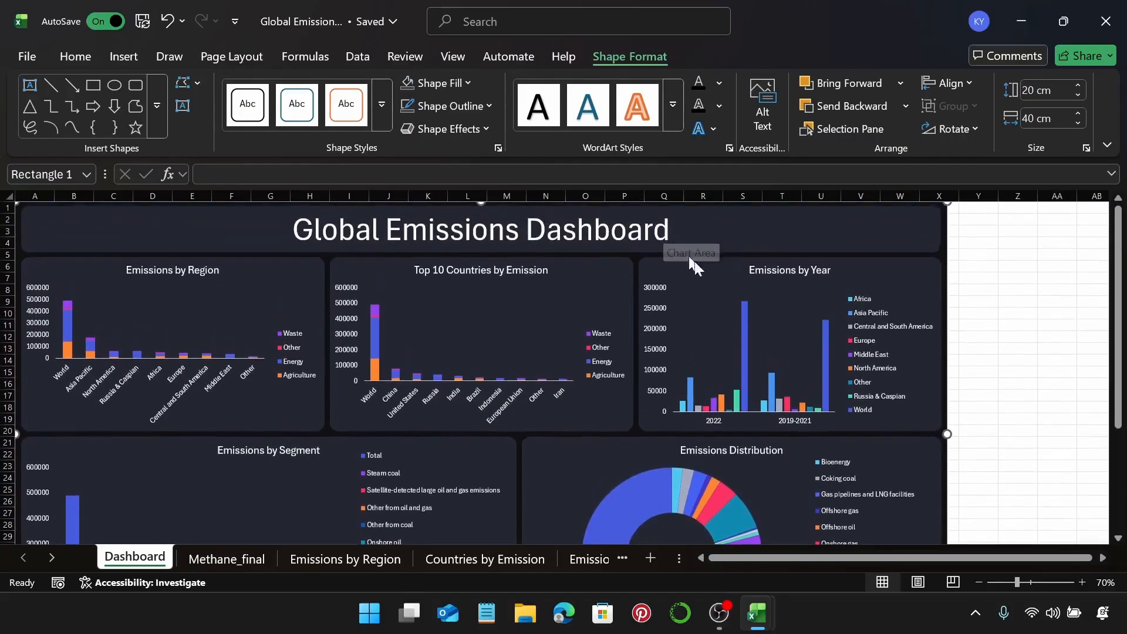
{"action": "key", "text": "ctrl+a"}
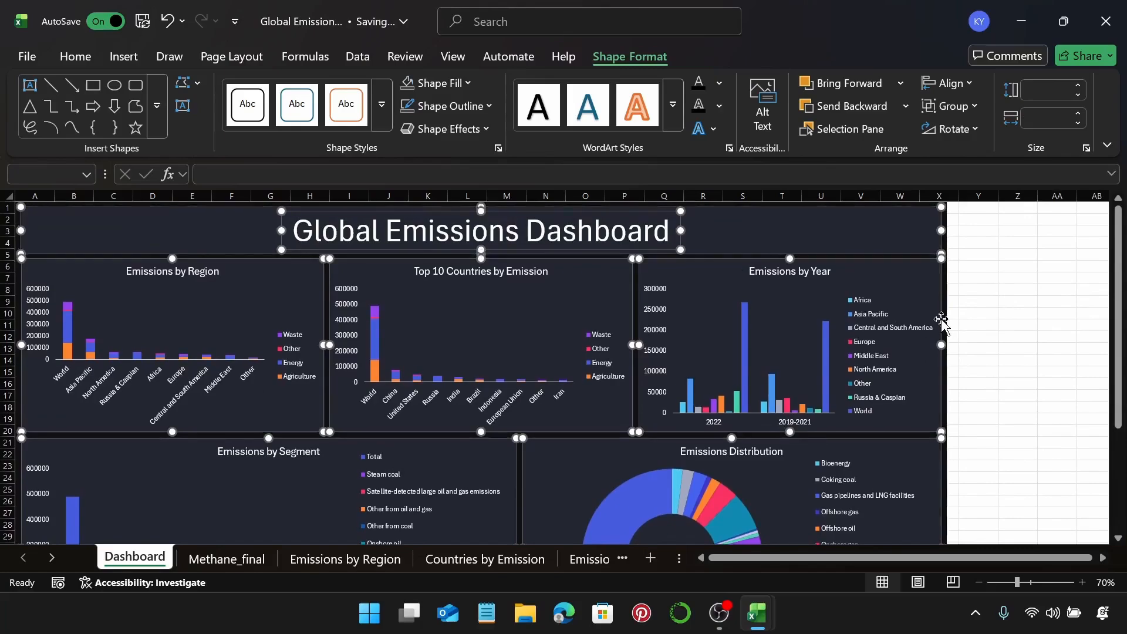
{"action": "key", "text": "Escape"}
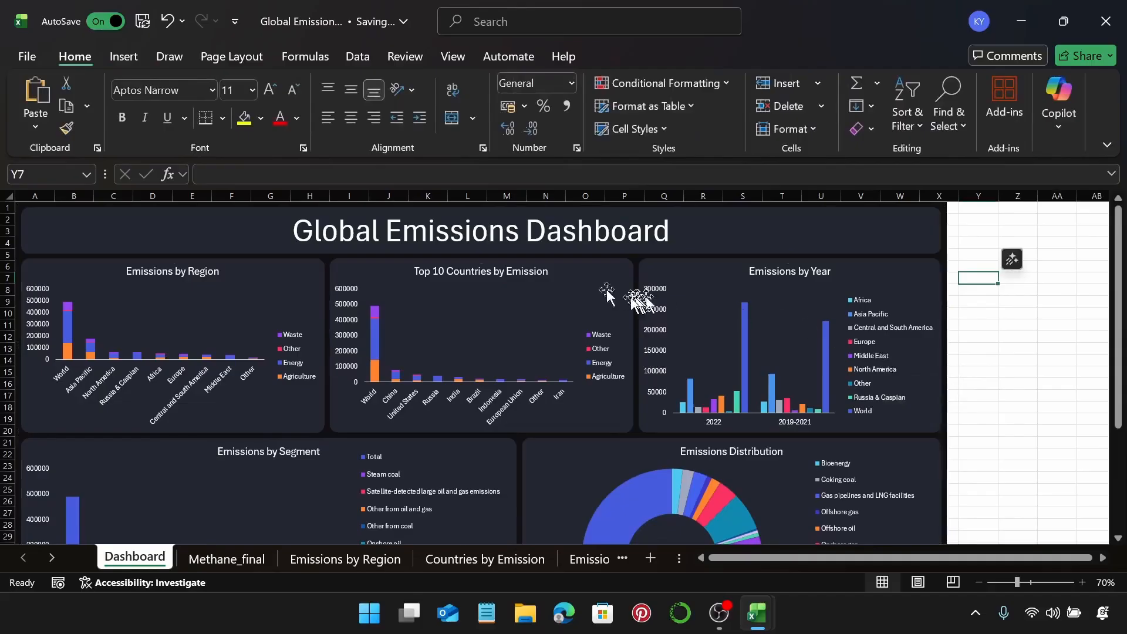
Nudge all five charts slightly down to widen the gap below the title banner
{"action": "left_click", "coordinate": [575, 279]}
{"action": "left_click", "coordinate": [306, 279], "text": "ctrl"}
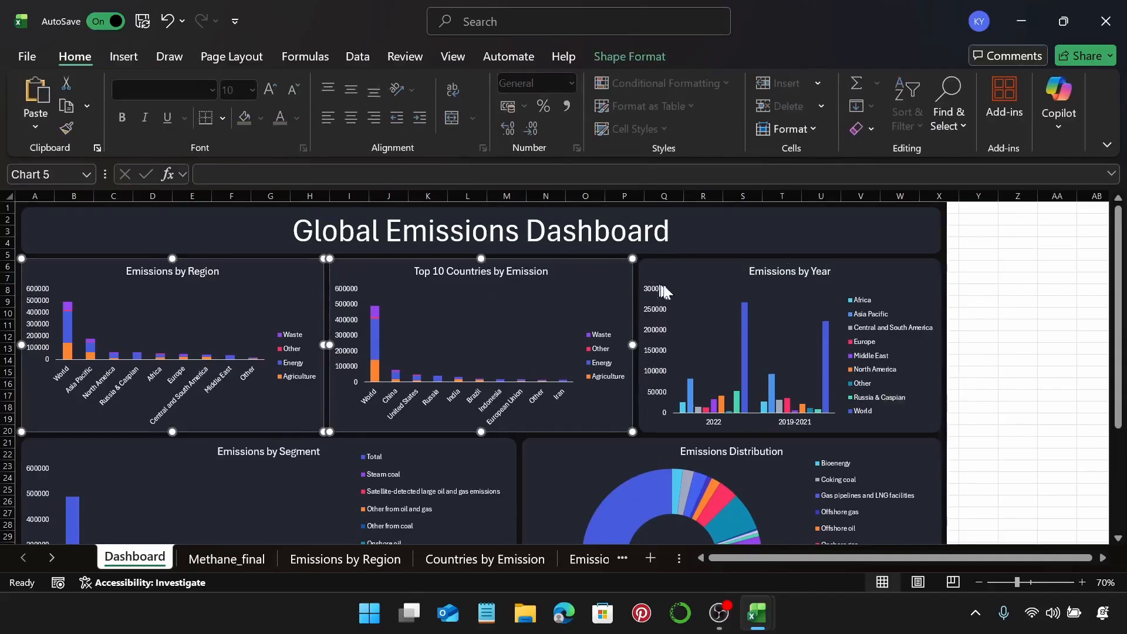
{"action": "left_click", "coordinate": [680, 276], "text": "ctrl"}
{"action": "scroll", "coordinate": [780, 455], "scroll_direction": "down", "scroll_amount": 6}
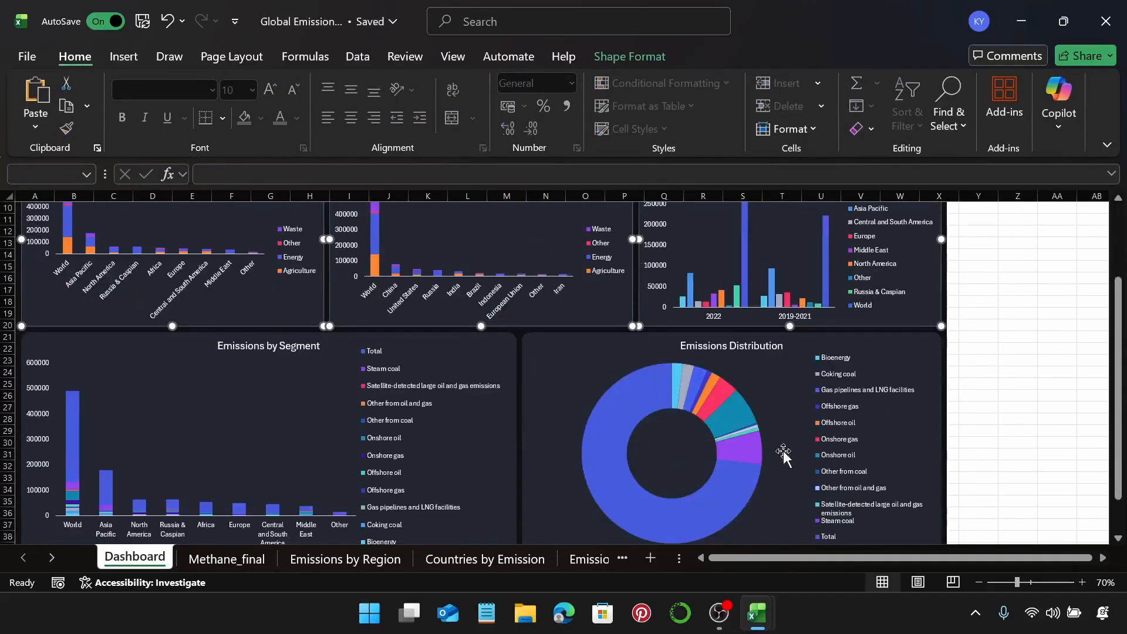
{"action": "scroll", "coordinate": [780, 449], "scroll_direction": "up", "scroll_amount": 2}
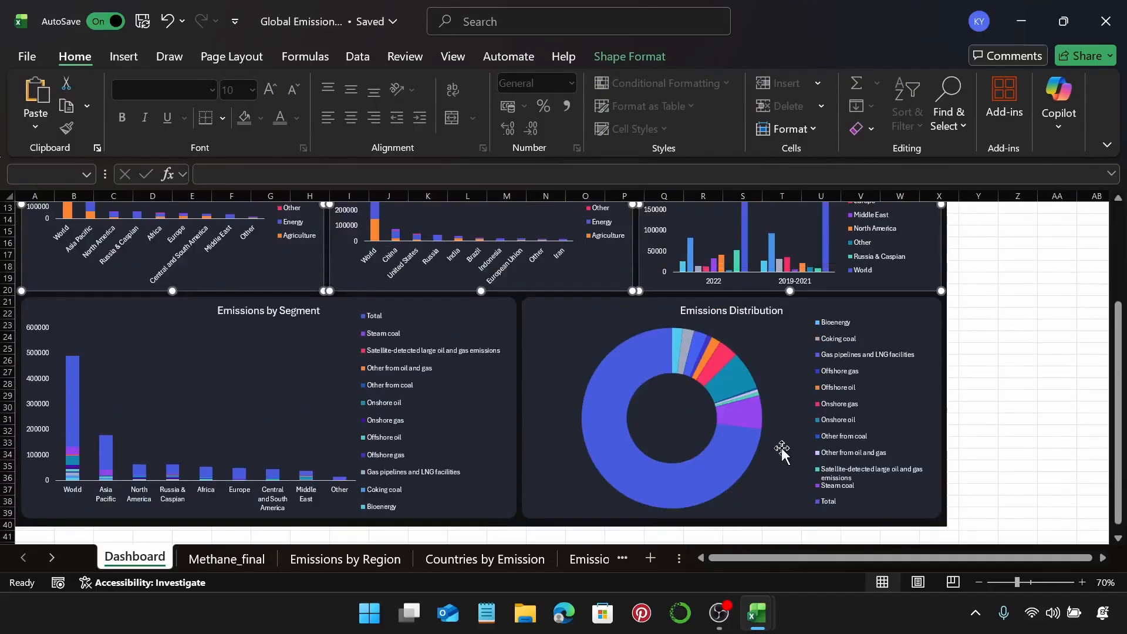
{"action": "left_click", "coordinate": [558, 332], "text": "ctrl"}
{"action": "left_click", "coordinate": [512, 319], "text": "ctrl"}
{"action": "key", "text": "Down"}
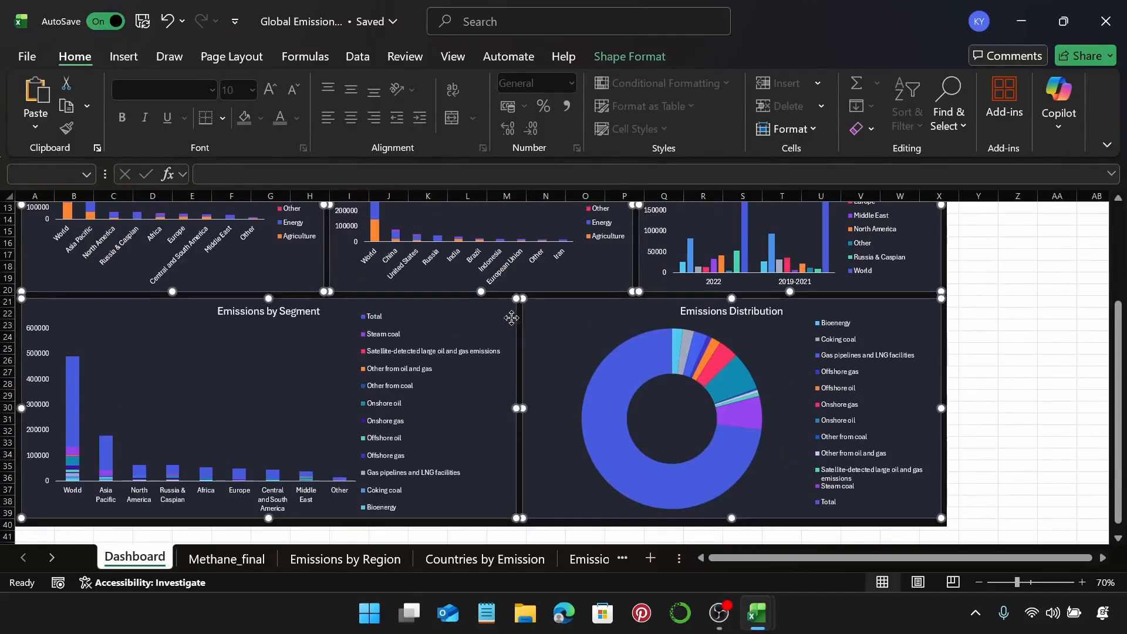
Nudge the Emissions by Segment and Emissions Distribution charts slightly down, away from the upper row of charts
{"action": "left_click", "coordinate": [554, 323]}
{"action": "left_click", "coordinate": [464, 319], "text": "ctrl"}
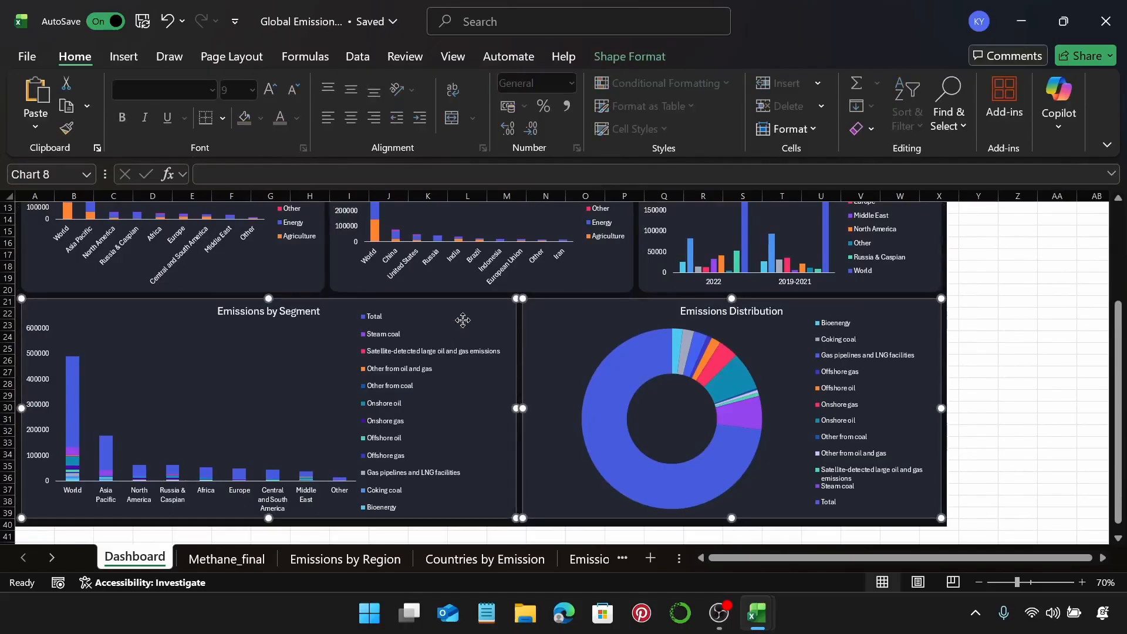
{"action": "key", "text": "Down"}
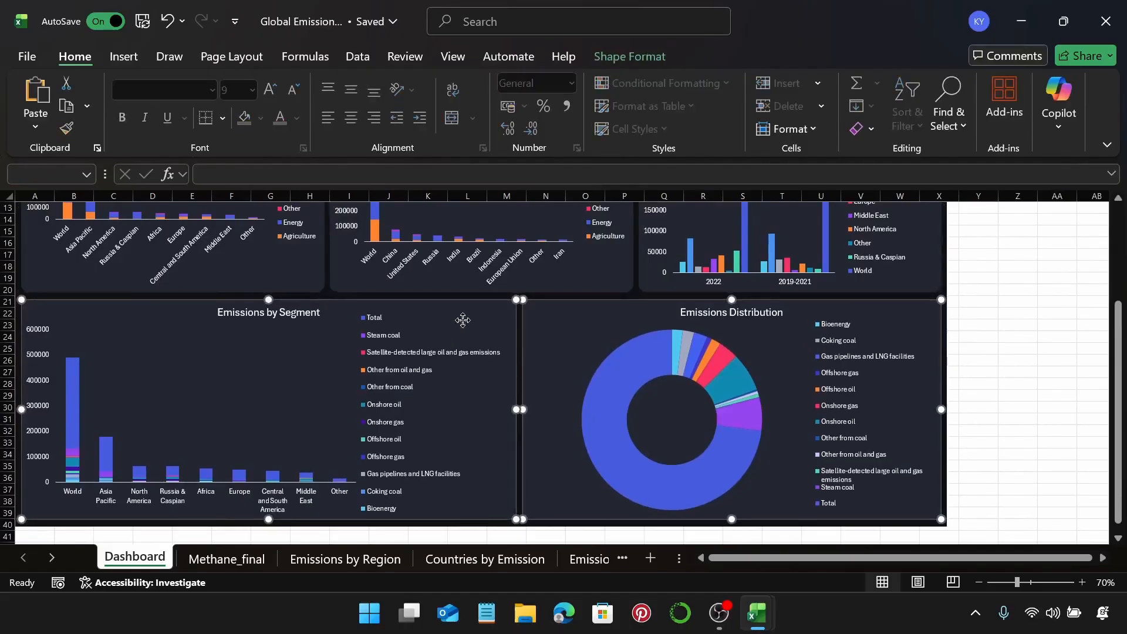
Check the gaps between the title banner, the two chart rows and the edges of the dark background
{"action": "scroll", "coordinate": [587, 321], "scroll_direction": "up", "scroll_amount": 4}
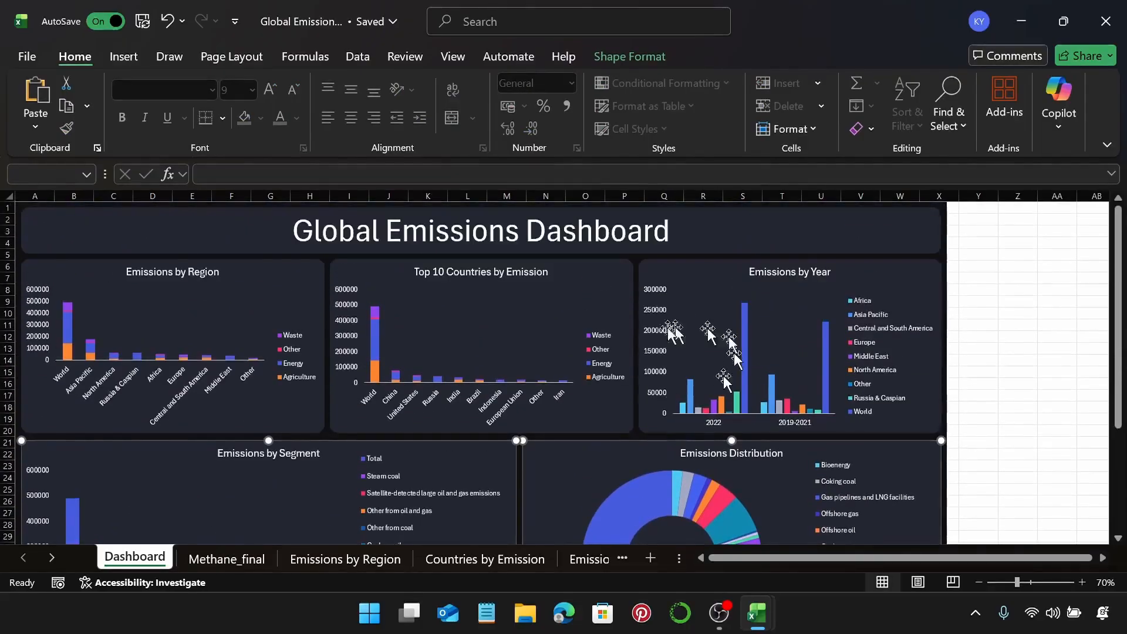
{"action": "scroll", "coordinate": [698, 346], "scroll_direction": "down", "scroll_amount": 1}
{"action": "left_click", "coordinate": [954, 328]}
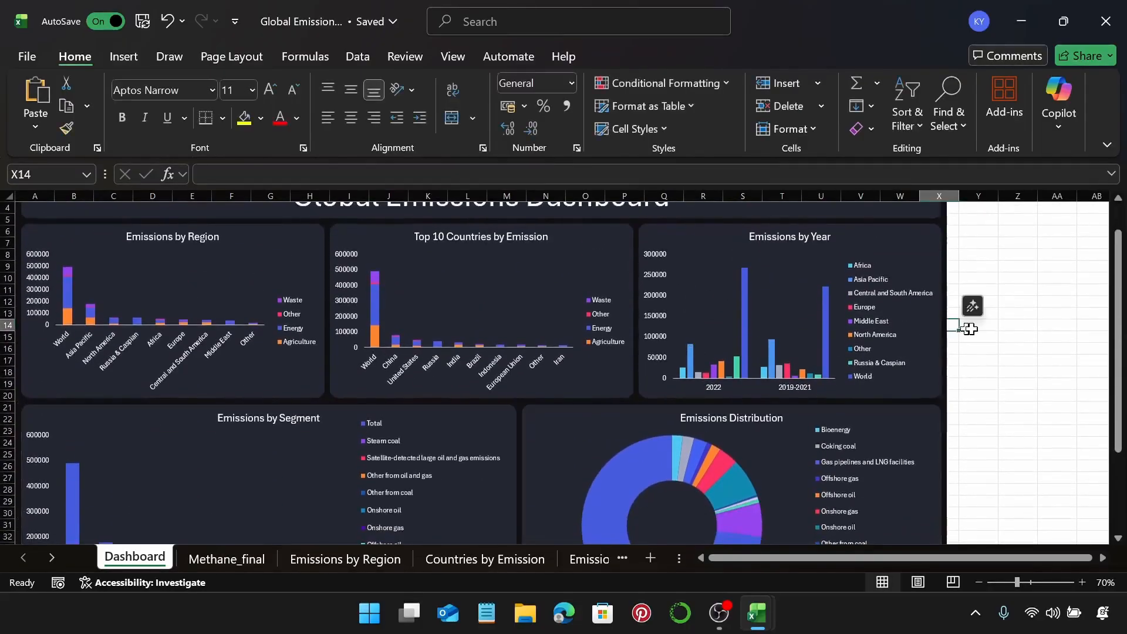
{"action": "left_click", "coordinate": [1005, 324]}
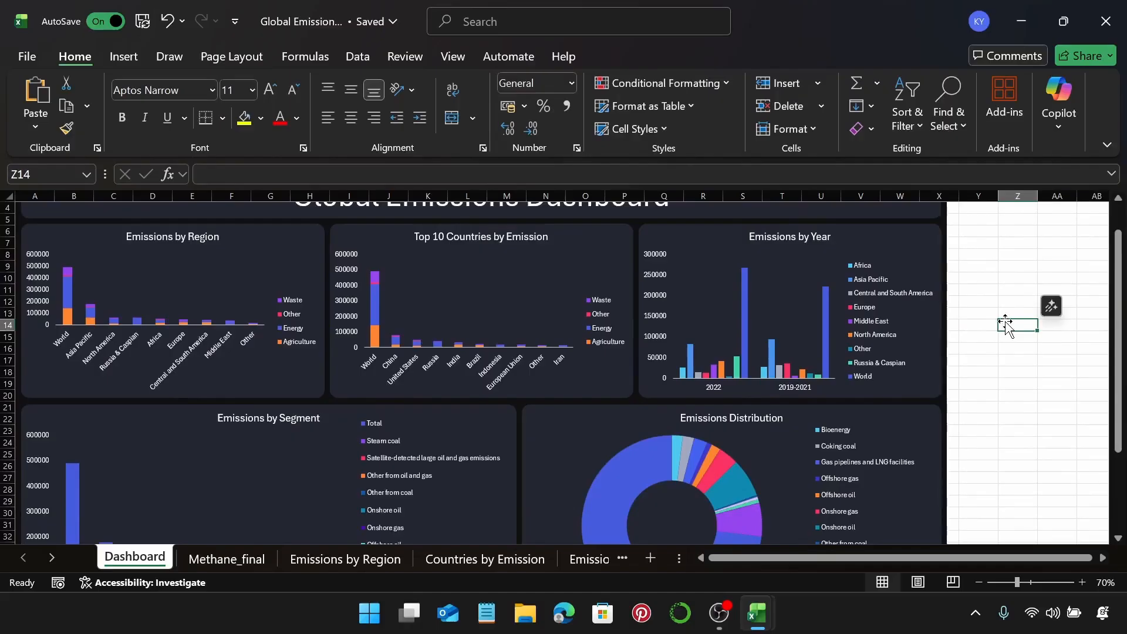
{"action": "left_click", "coordinate": [911, 222]}
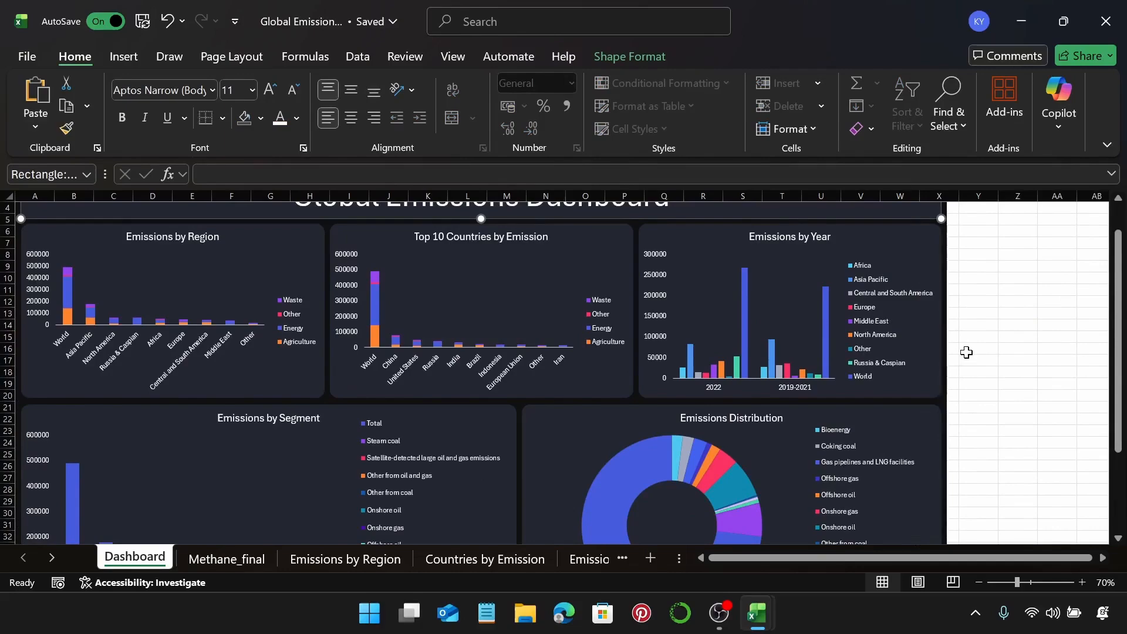
{"action": "scroll", "coordinate": [966, 353], "scroll_direction": "down", "scroll_amount": 2}
{"action": "scroll", "coordinate": [966, 352], "scroll_direction": "down", "scroll_amount": 1}
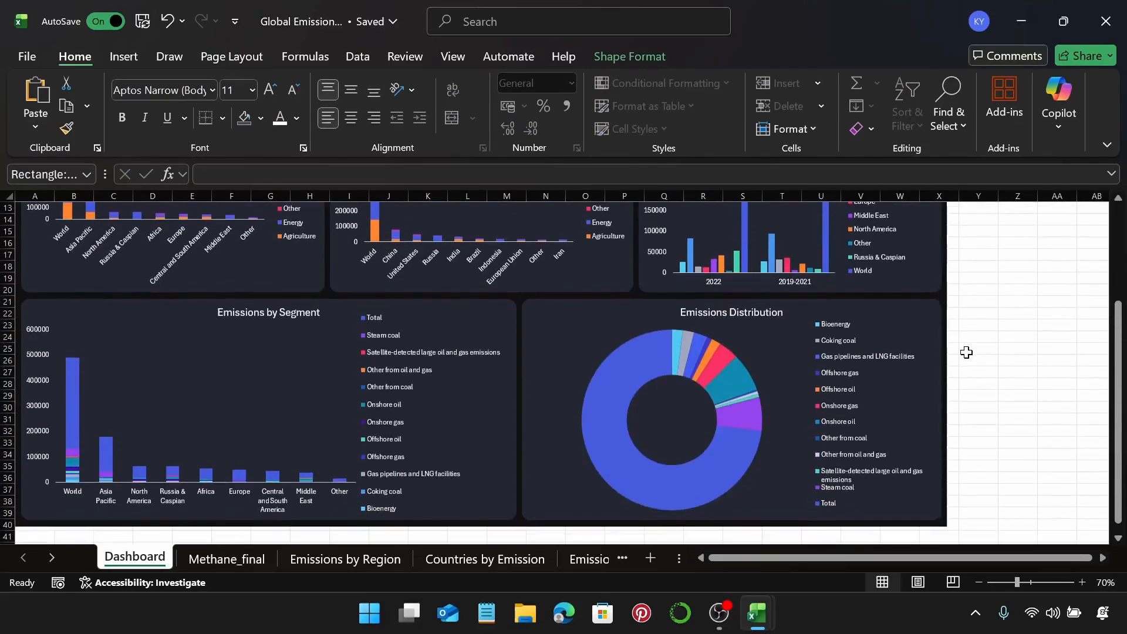
{"action": "scroll", "coordinate": [966, 353], "scroll_direction": "up", "scroll_amount": 3}
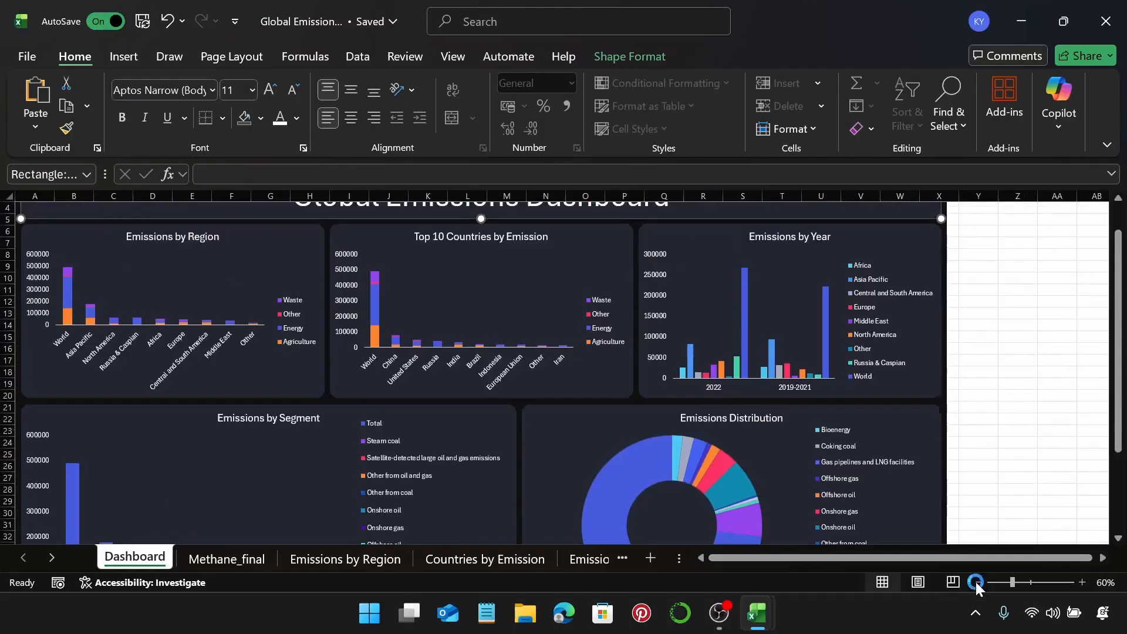
View the whole dashboard at 50% zoom with nothing selected on it, and return to 70% zoom
{"action": "left_click", "coordinate": [975, 582]}
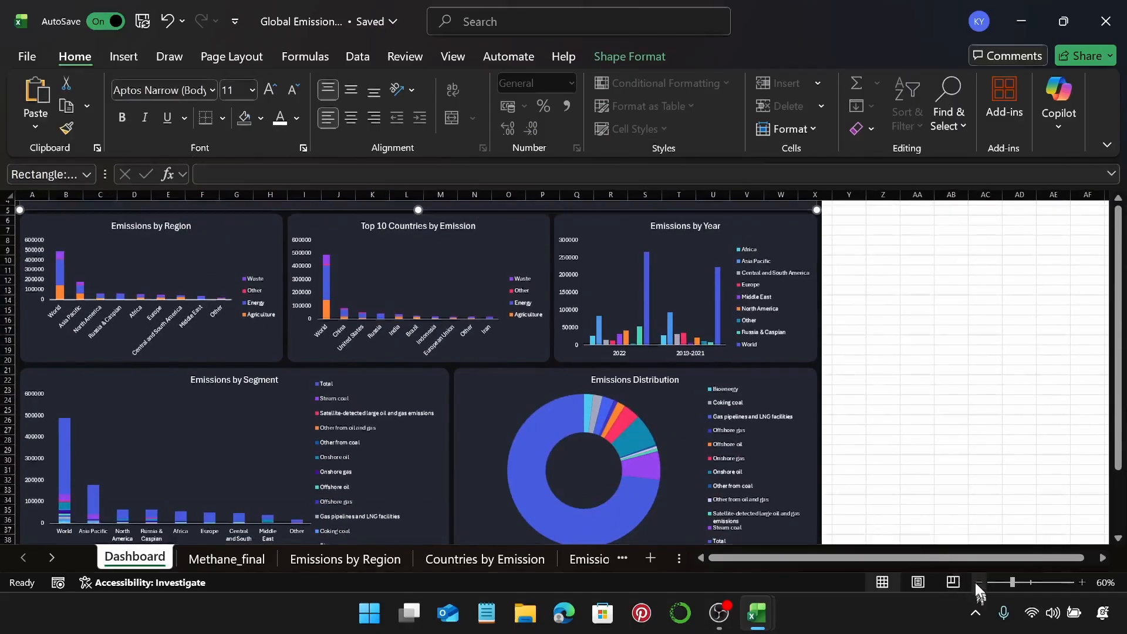
{"action": "left_click", "coordinate": [979, 581]}
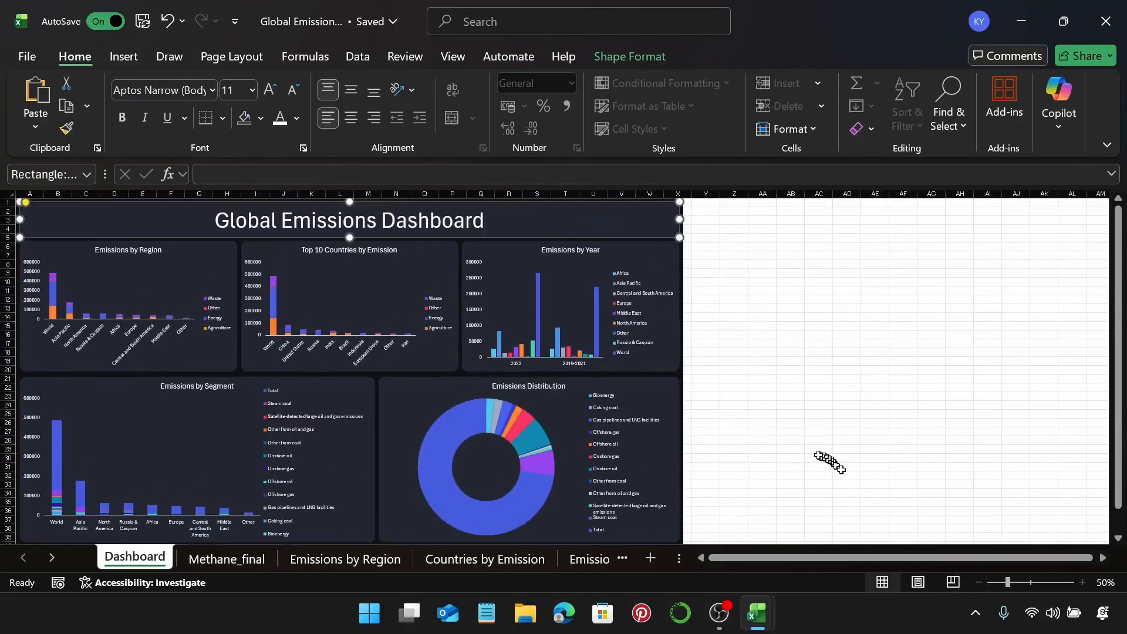
{"action": "left_click", "coordinate": [761, 317]}
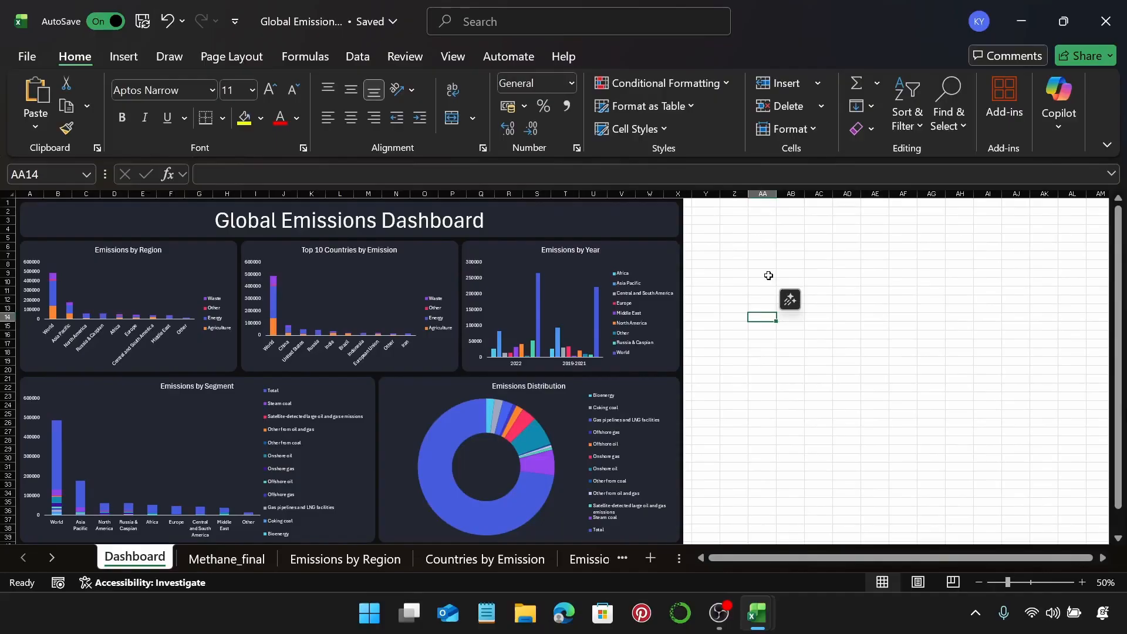
{"action": "left_click", "coordinate": [1082, 582]}
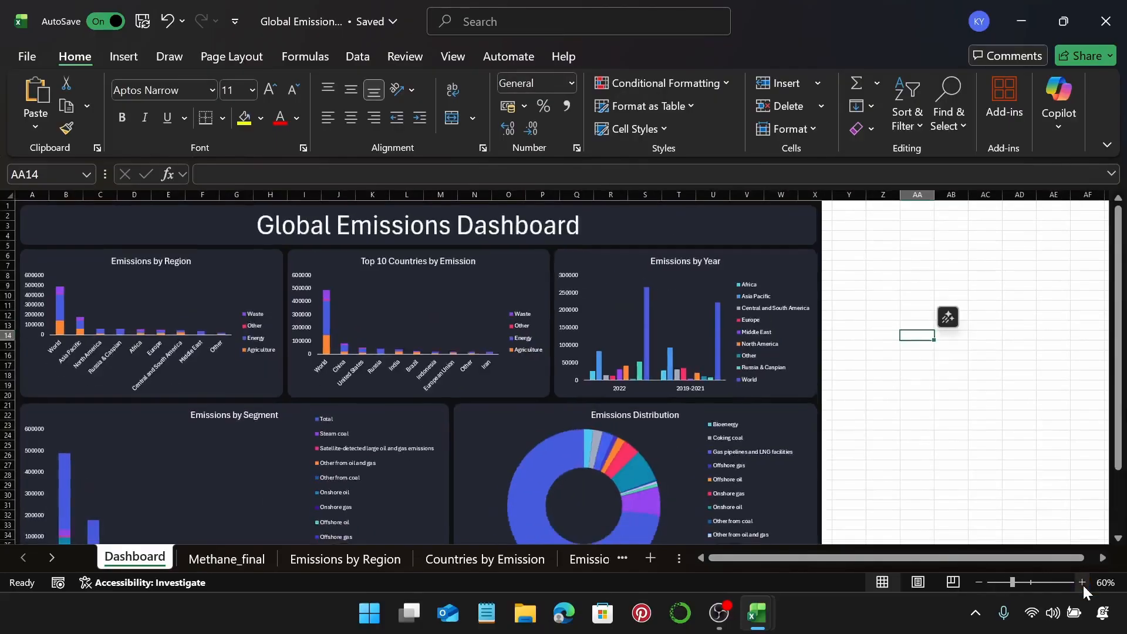
{"action": "left_click", "coordinate": [1081, 582]}
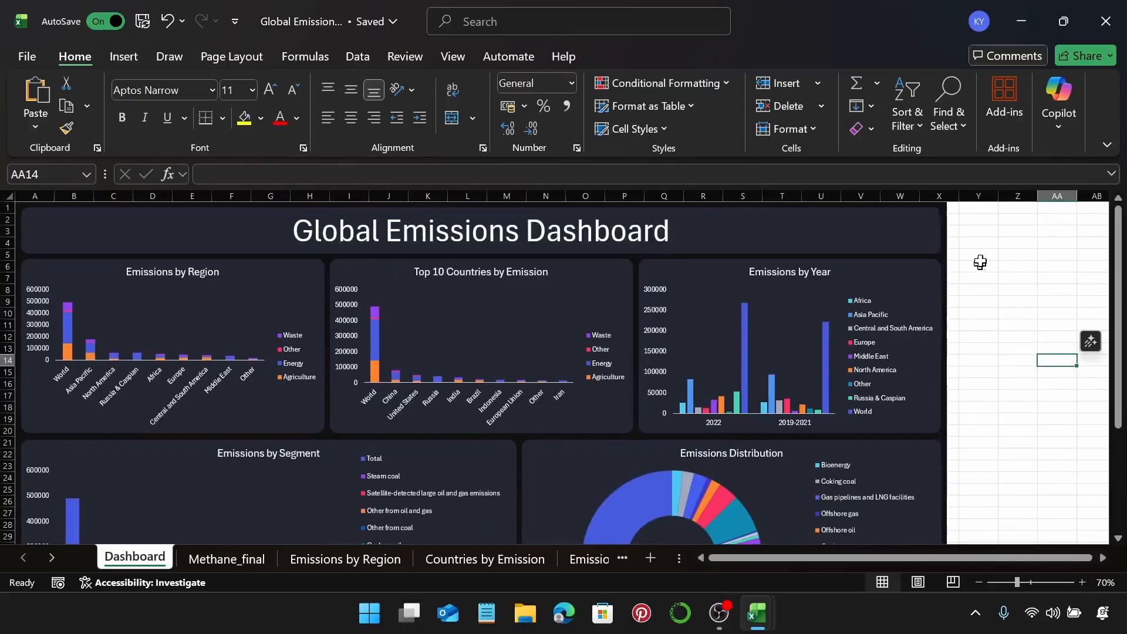